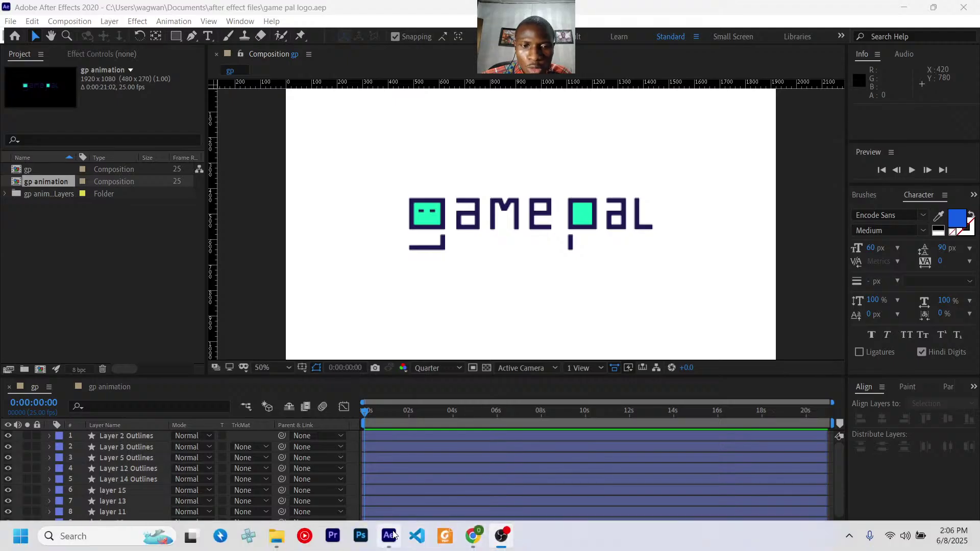
Examine the logo in the gp composition and look through the layer list of the gp animation composition.
click(391, 535)
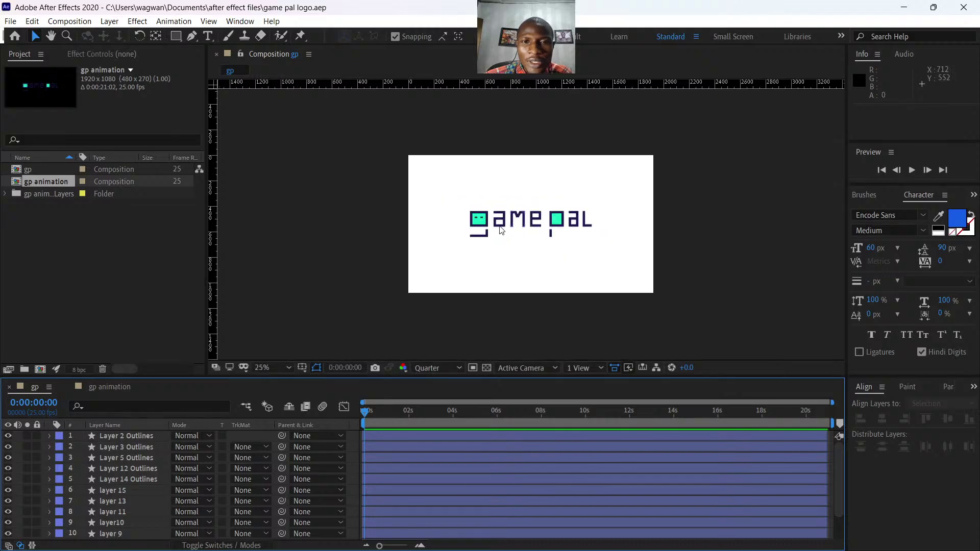
key(comma)
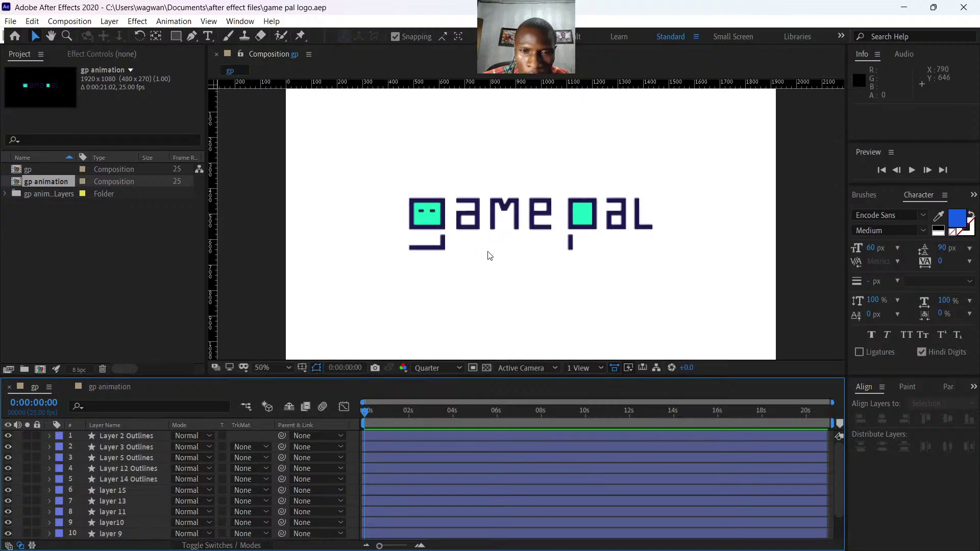
key(period)
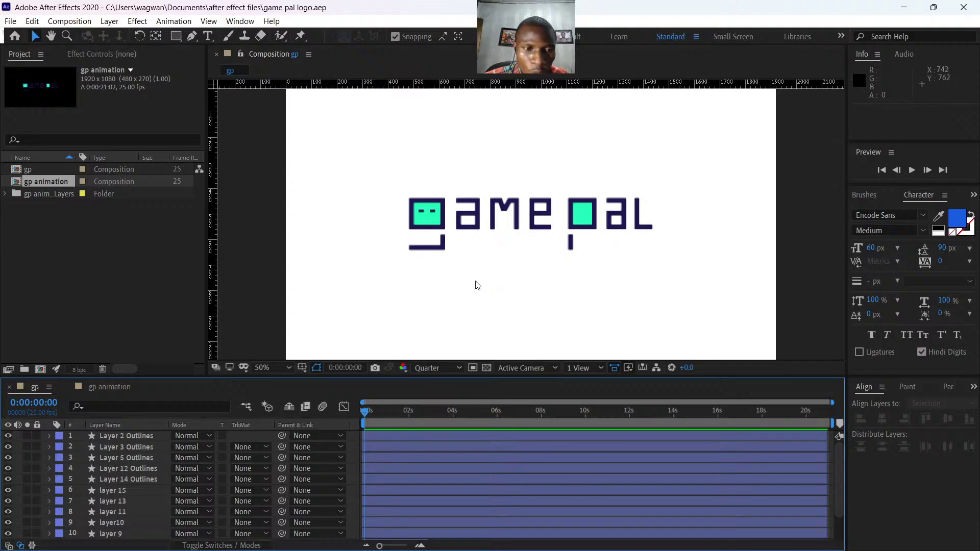
key(comma)
key(comma)
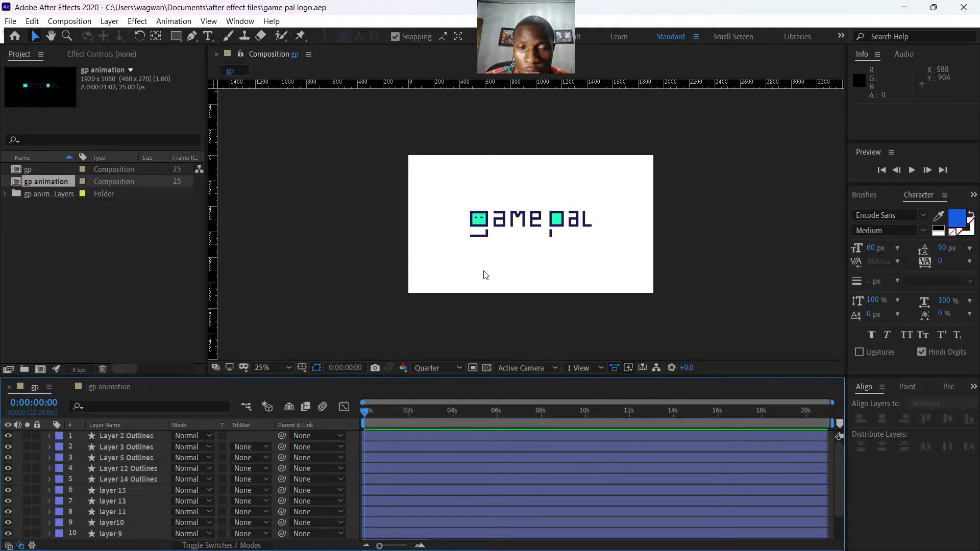
scroll(514, 249, up, 2)
scroll(517, 247, down, 2)
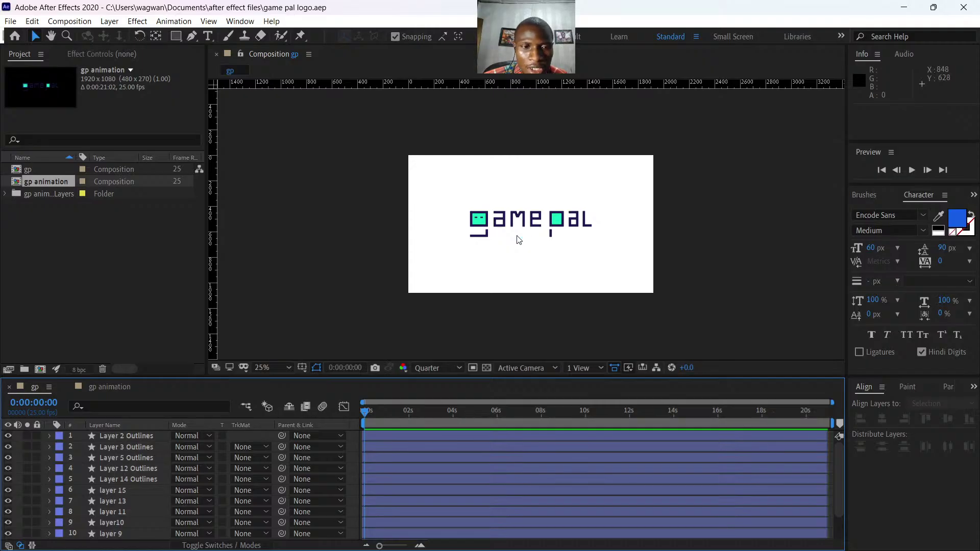
click(100, 387)
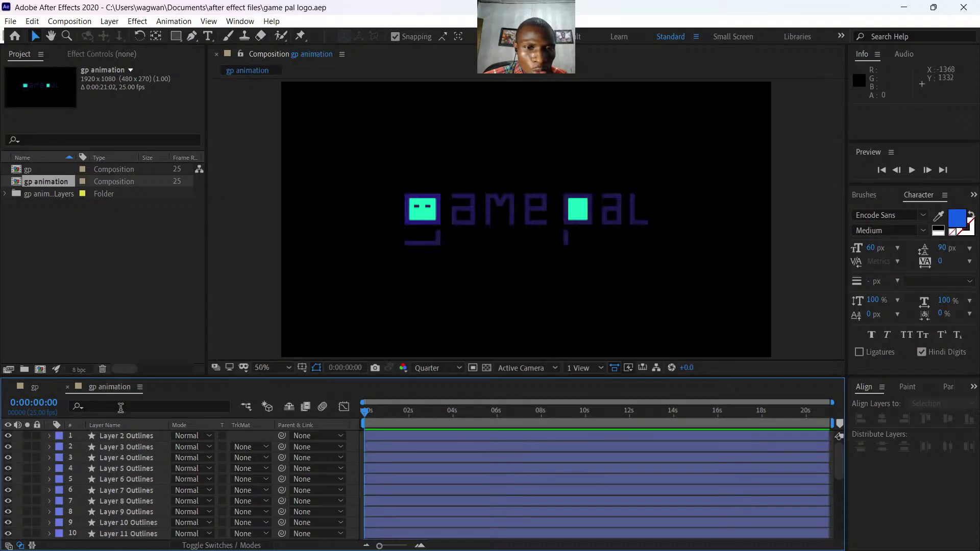
scroll(149, 472, down, 3)
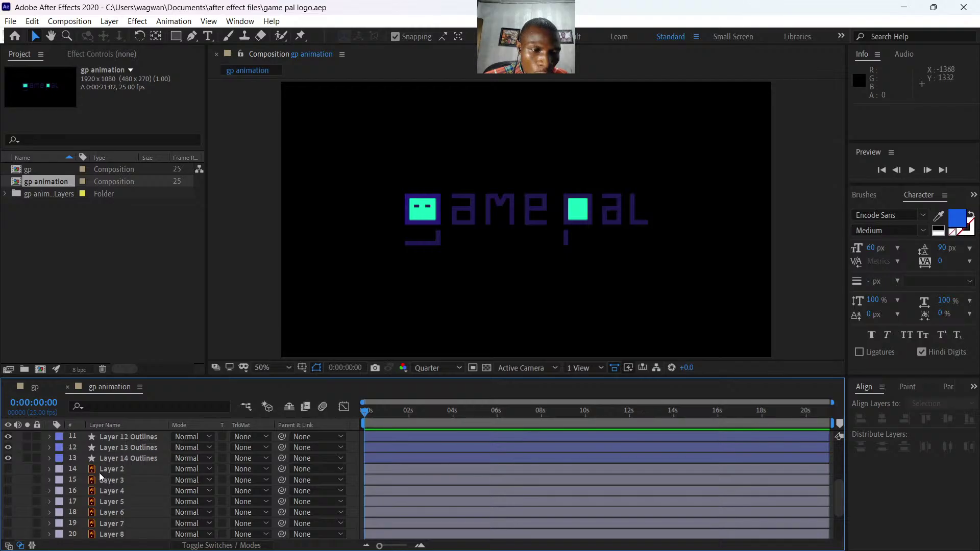
scroll(107, 475, up, 4)
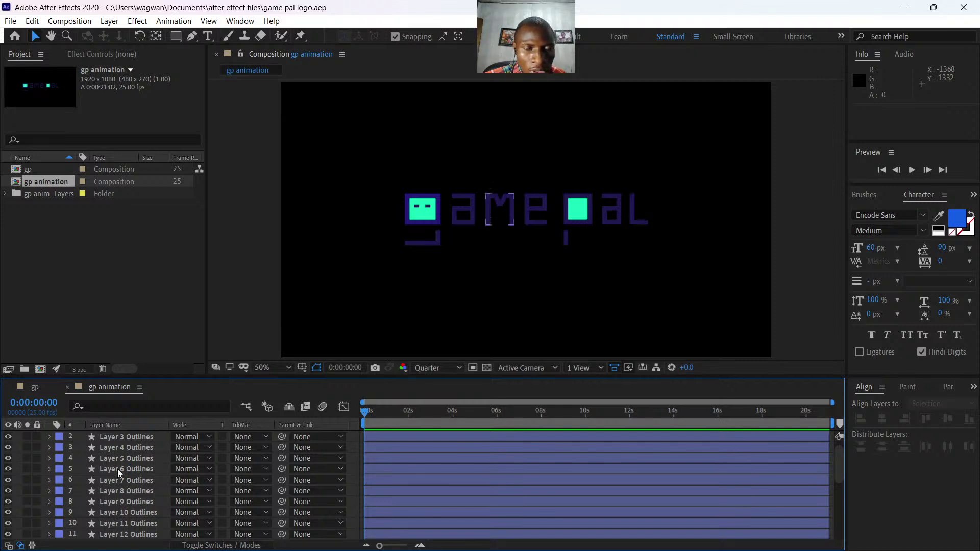
click(34, 387)
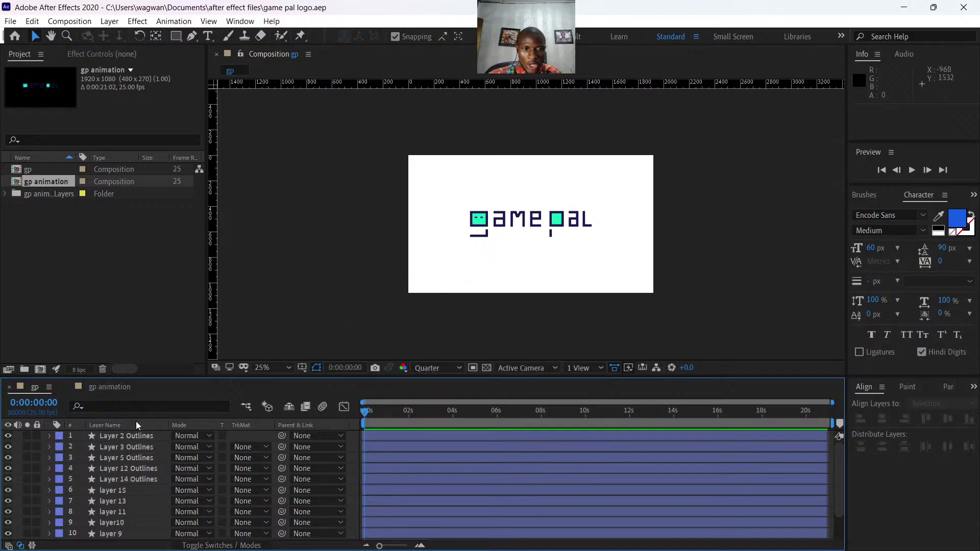
Rename the Layer 2 Outlines layer in the gp composition as "right eye".
click(117, 435)
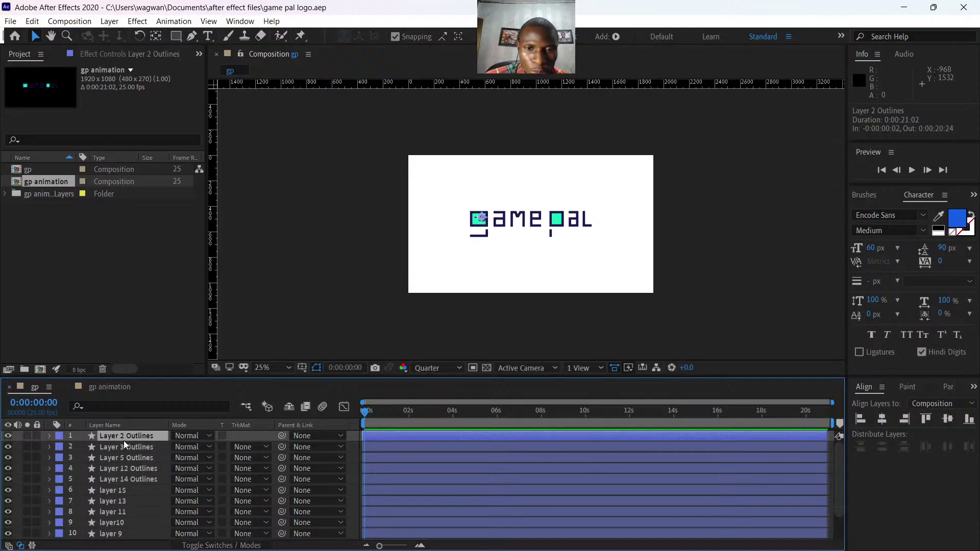
click(556, 317)
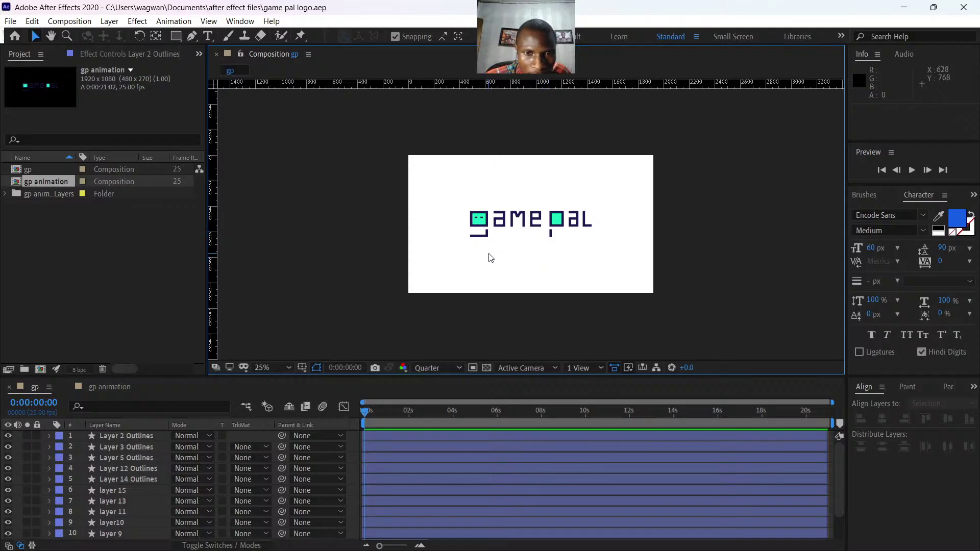
right_click(146, 435)
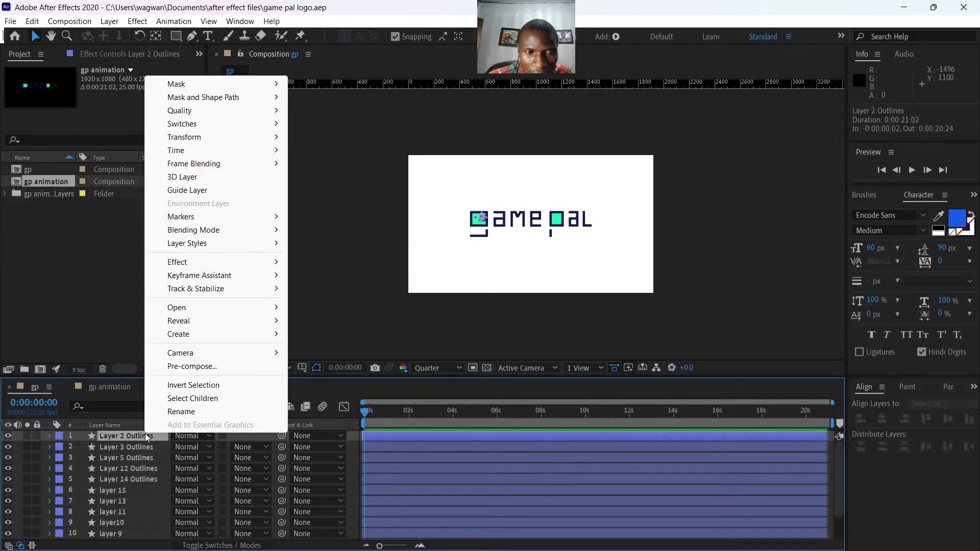
click(124, 434)
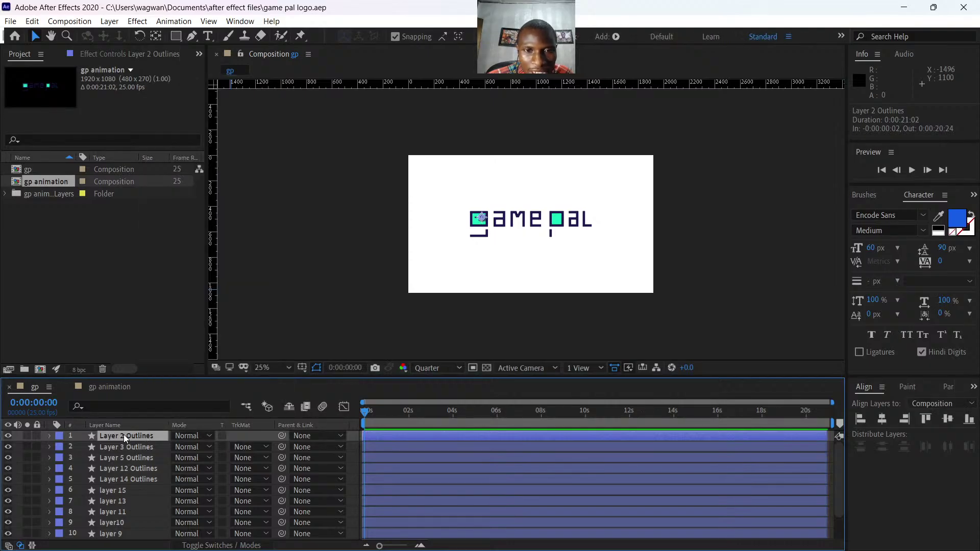
key(slash)
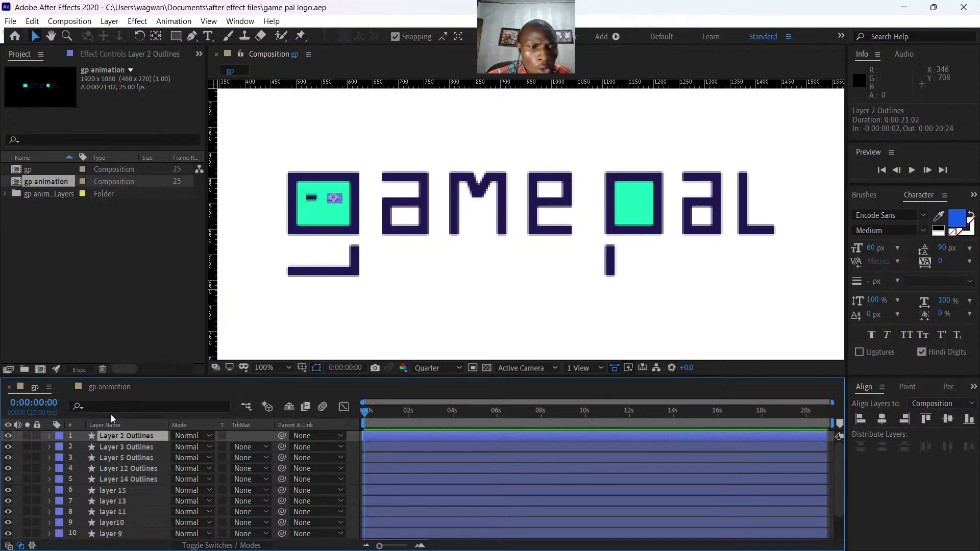
right_click(131, 436)
click(161, 413)
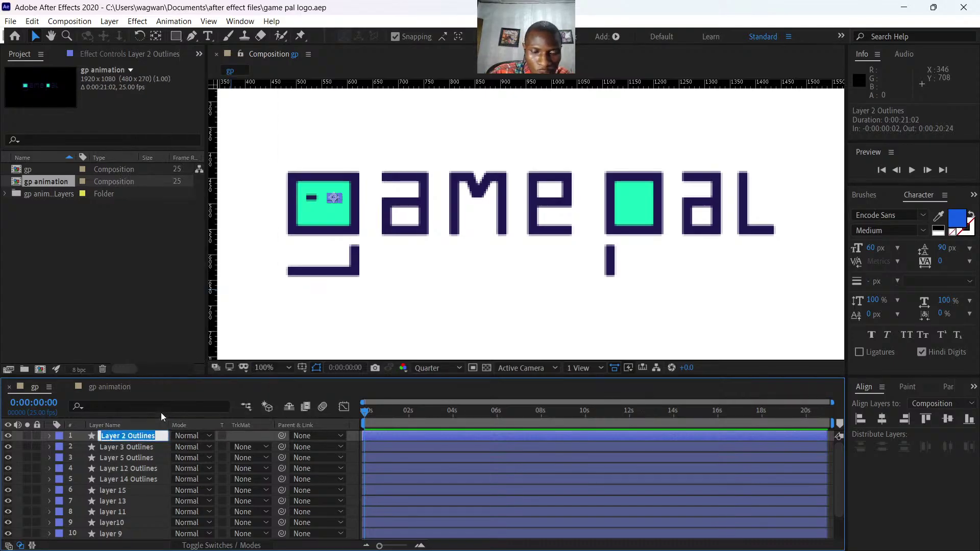
text(right e)
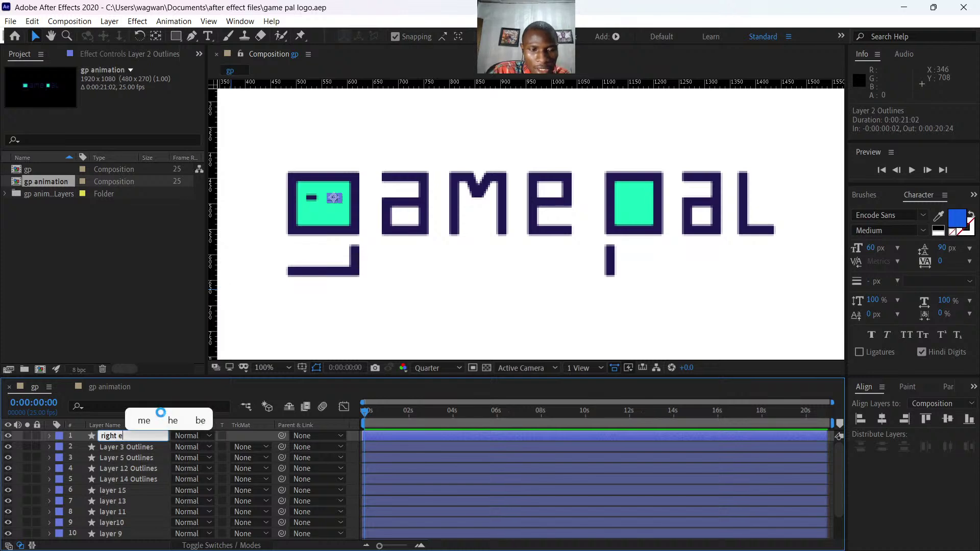
text(ye)
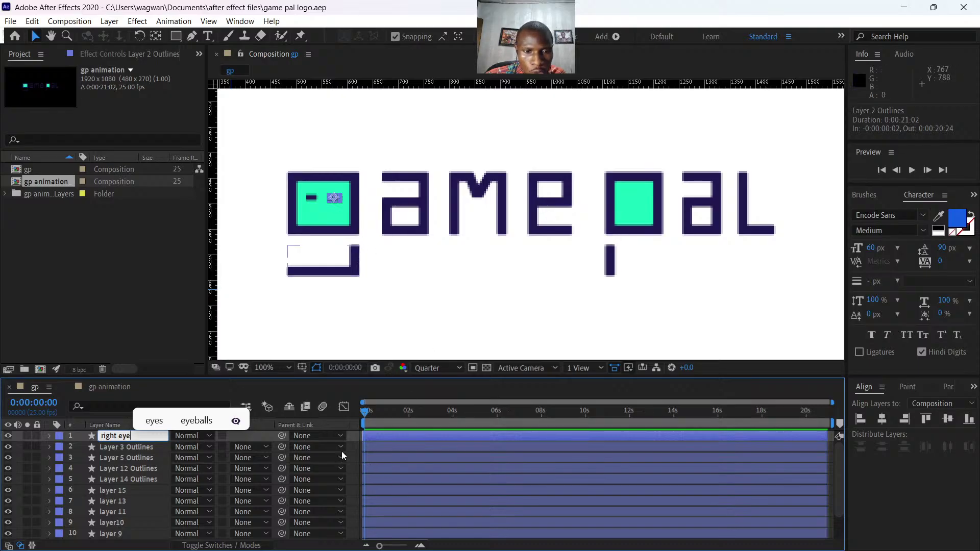
Rename the Layer 3 Outlines layer as "left eye".
click(121, 446)
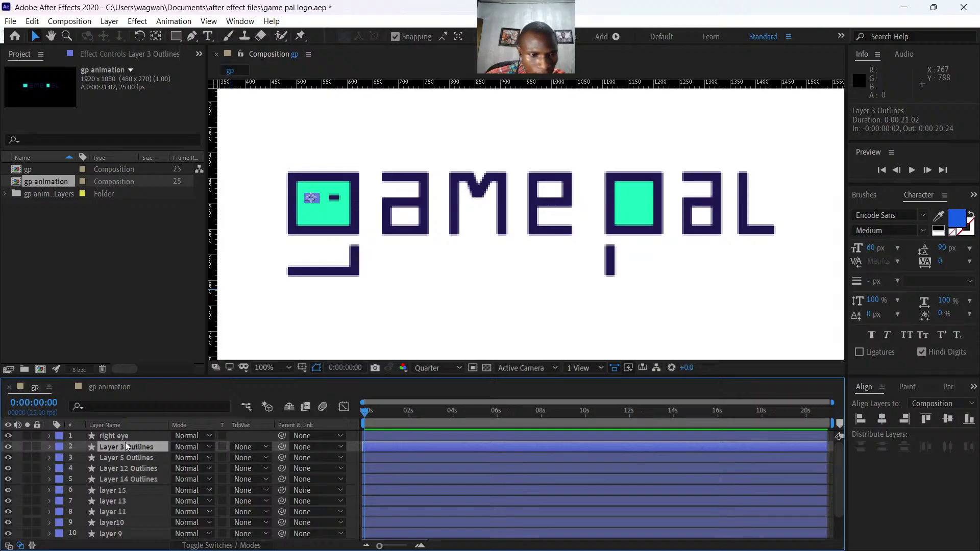
right_click(130, 449)
click(177, 428)
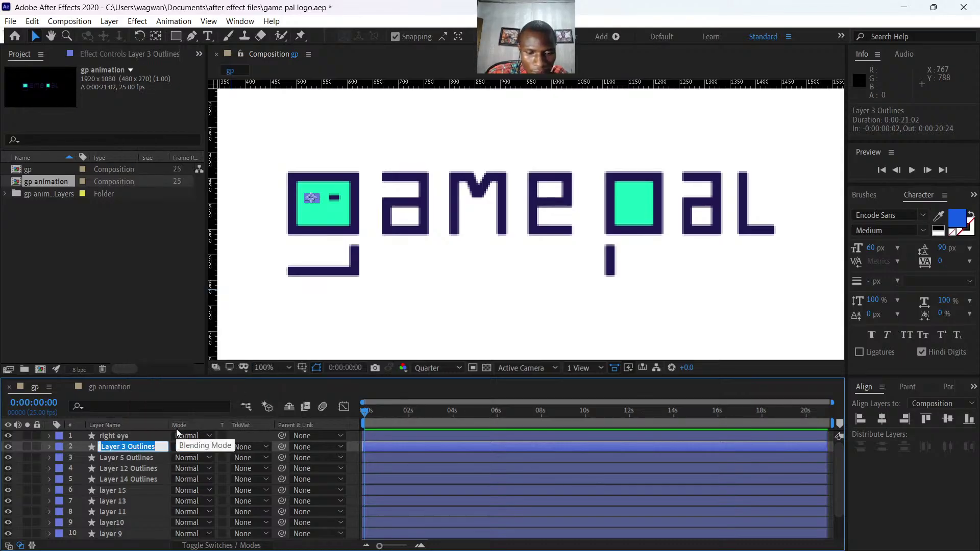
text(left eye)
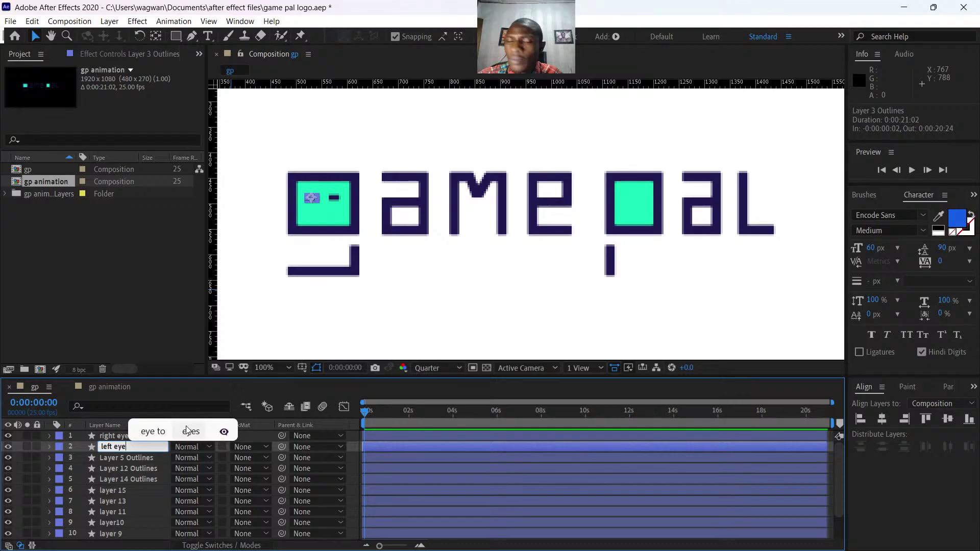
Rename Layer 5 Outlines, the lower hook of the letter g, as "g bottom".
click(115, 458)
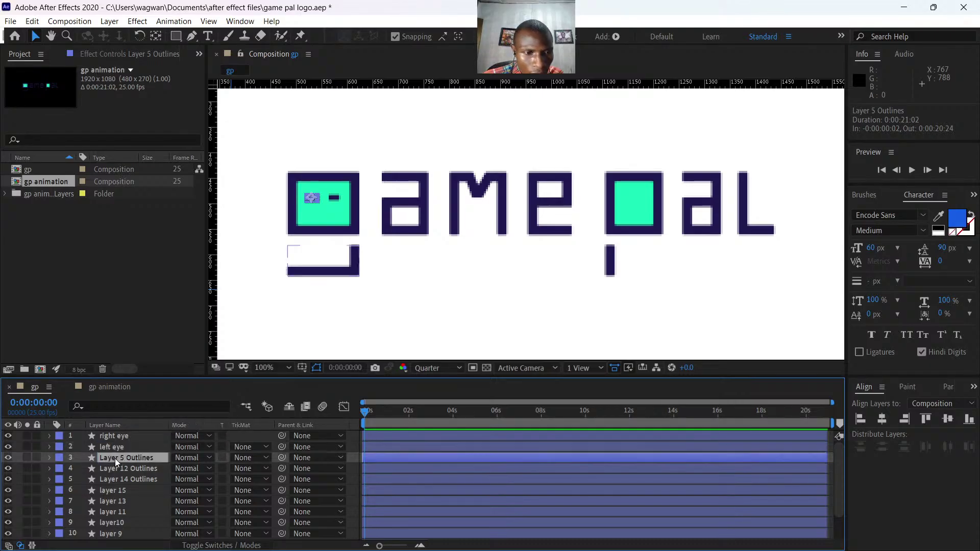
click(124, 447)
click(122, 457)
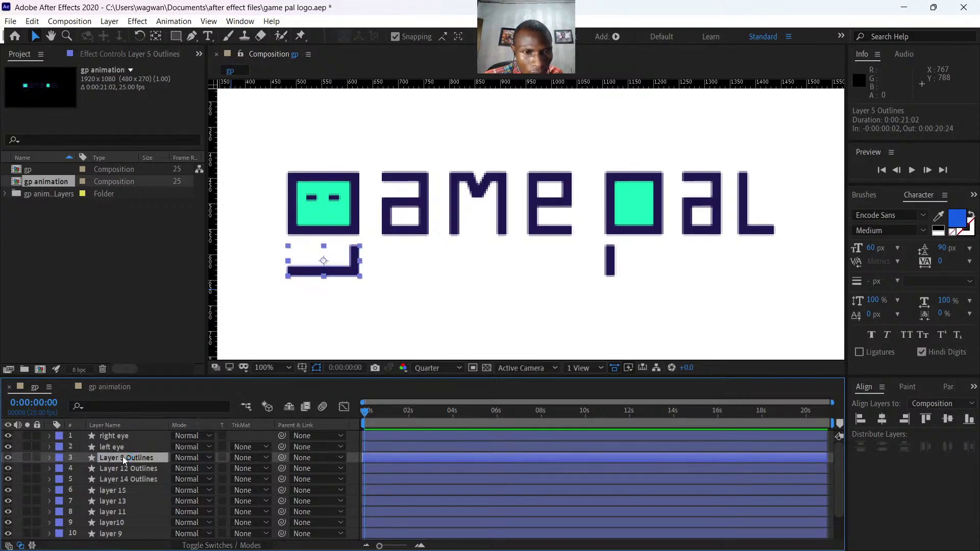
right_click(122, 456)
click(156, 433)
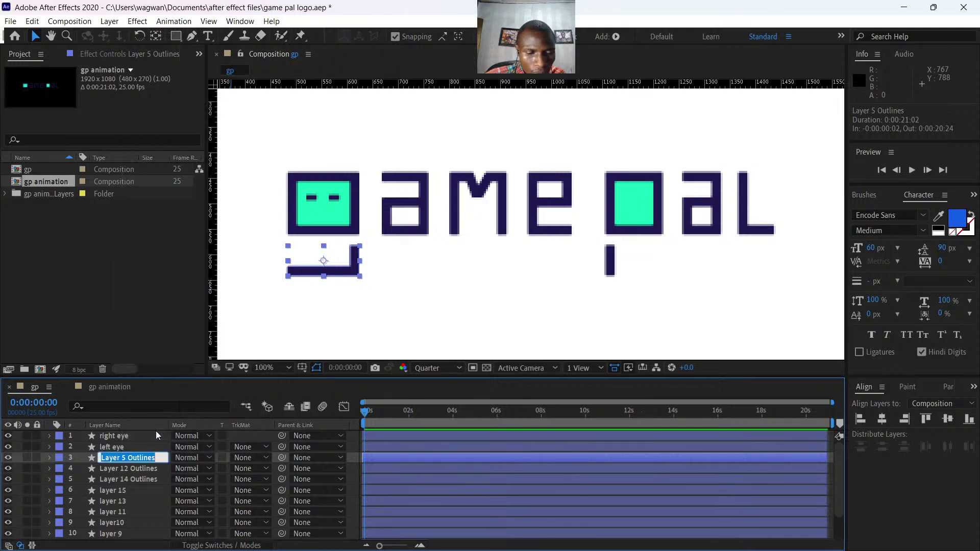
text(g bottom)
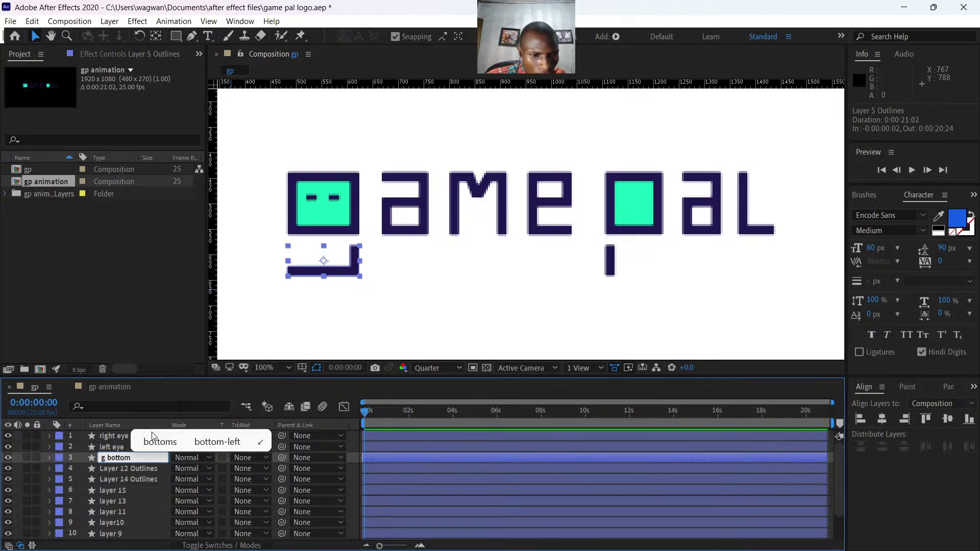
Rename Layer 12 Outlines, the square frame of the letter g, as "g top".
click(133, 468)
right_click(132, 469)
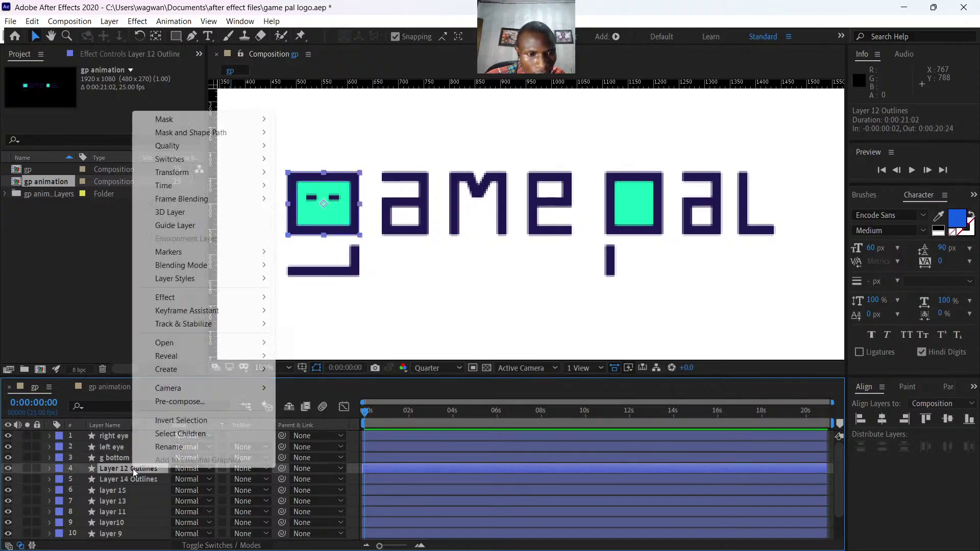
click(168, 446)
text(g)
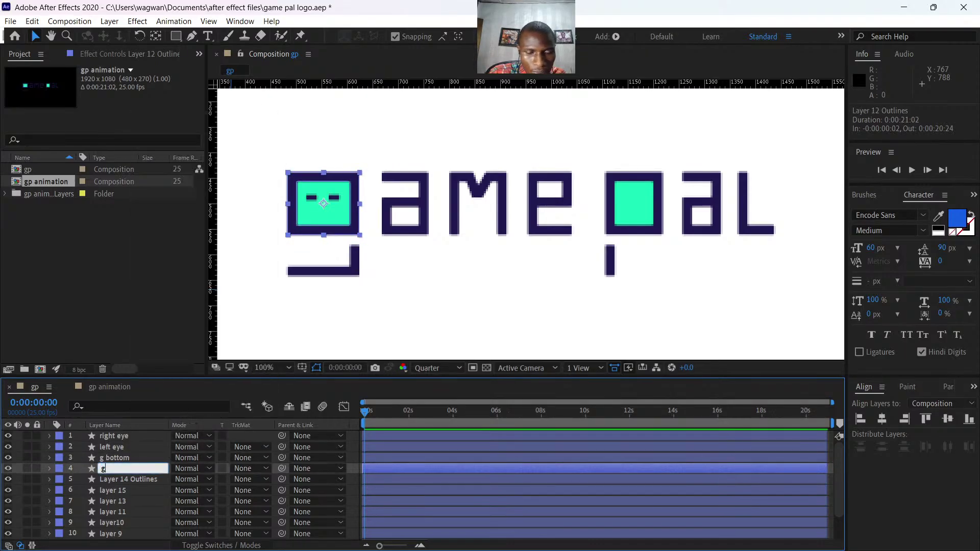
text( top)
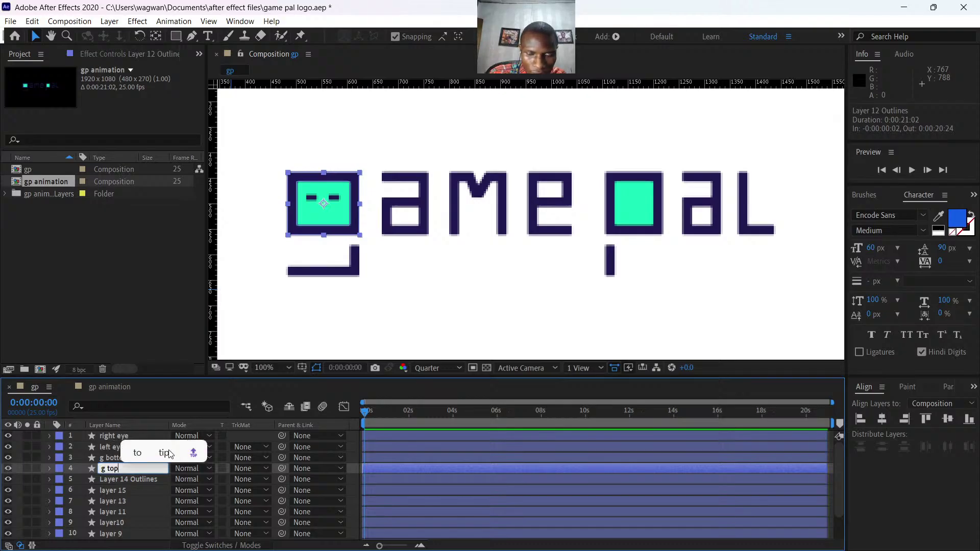
key(Return)
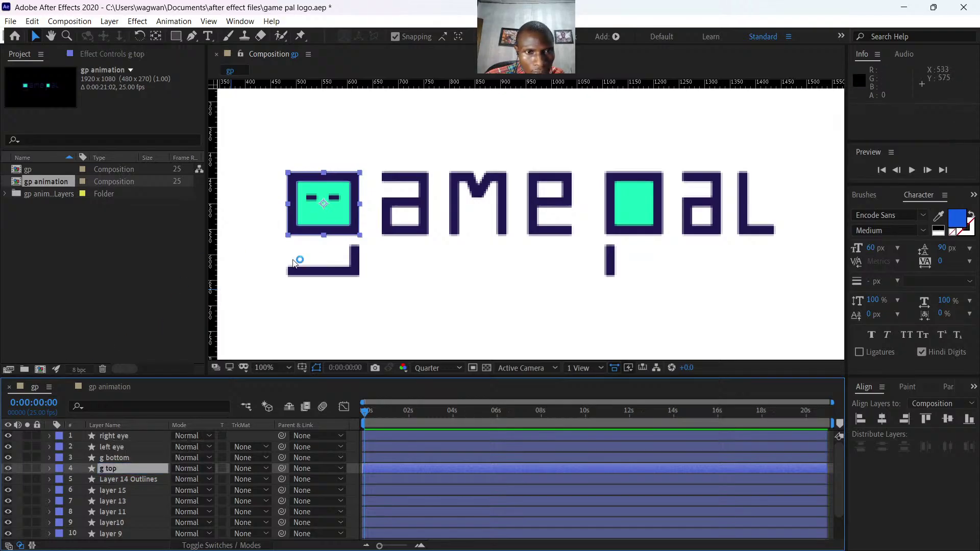
Check which shape Layer 14 Outlines holds by toggling its visibility, and rename the layer as "g background".
click(128, 478)
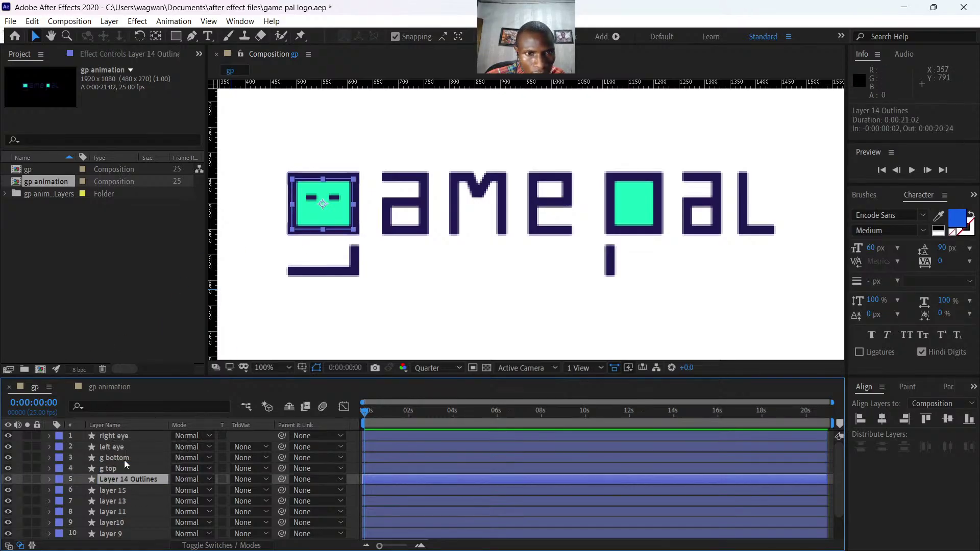
click(7, 477)
click(8, 477)
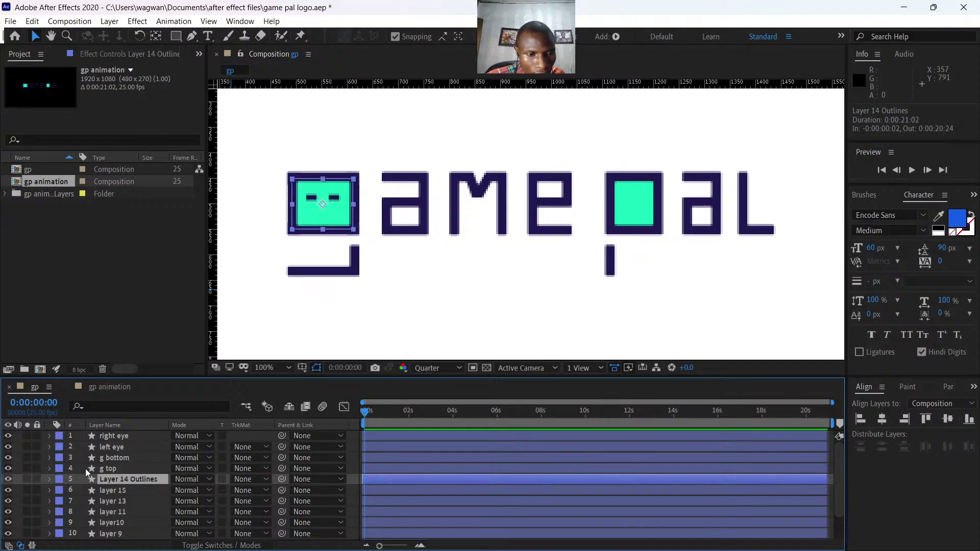
right_click(111, 480)
click(136, 458)
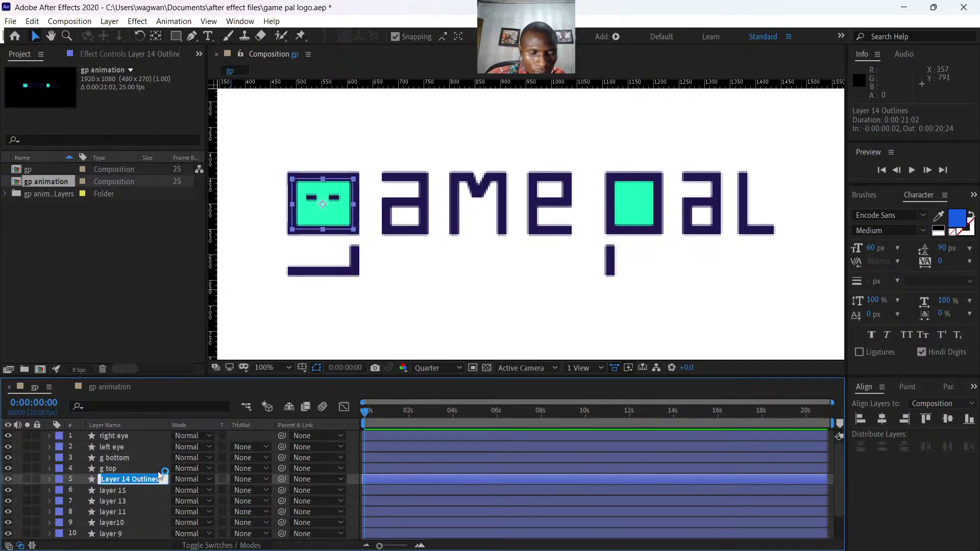
text(g backg)
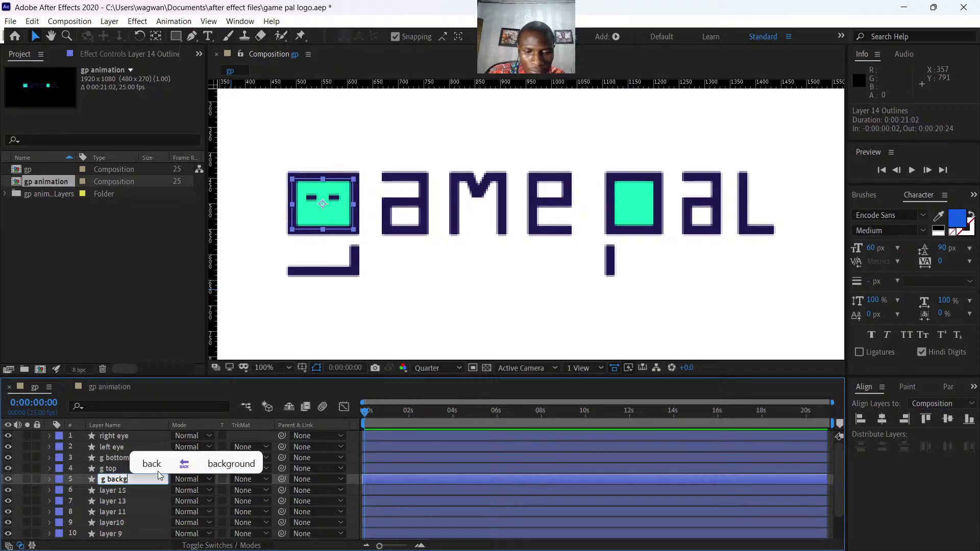
text(round)
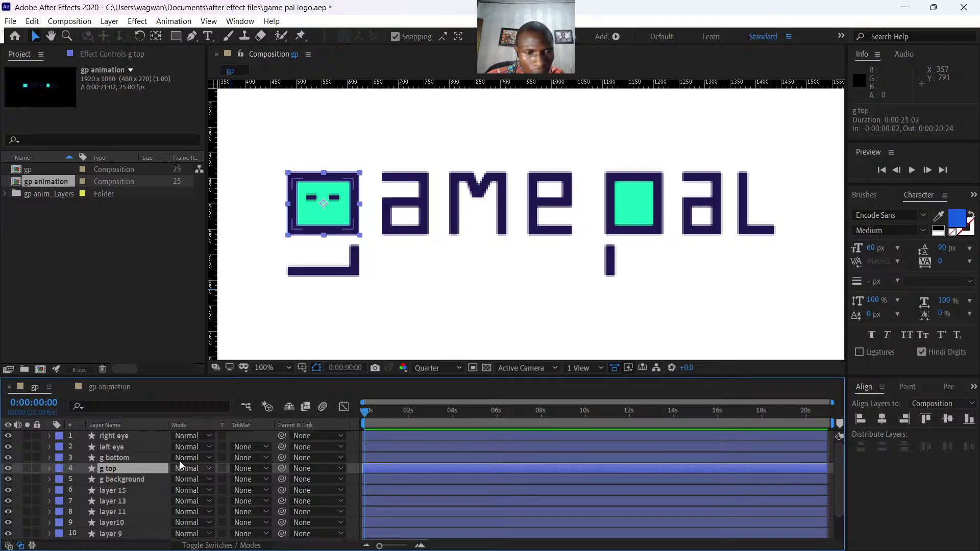
Duplicate the five layers of the letter g, from right eye to g background.
click(114, 479)
shift+click(118, 434)
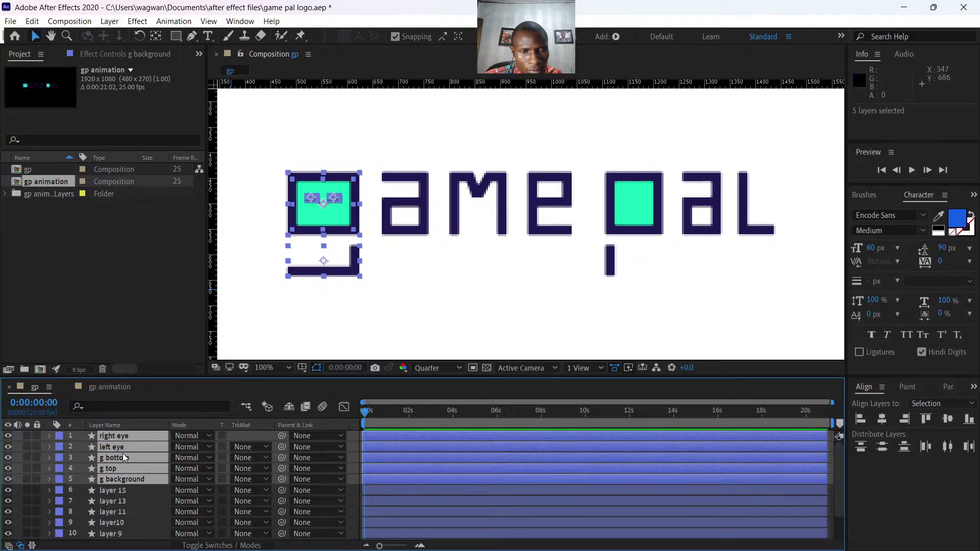
key(ctrl+d)
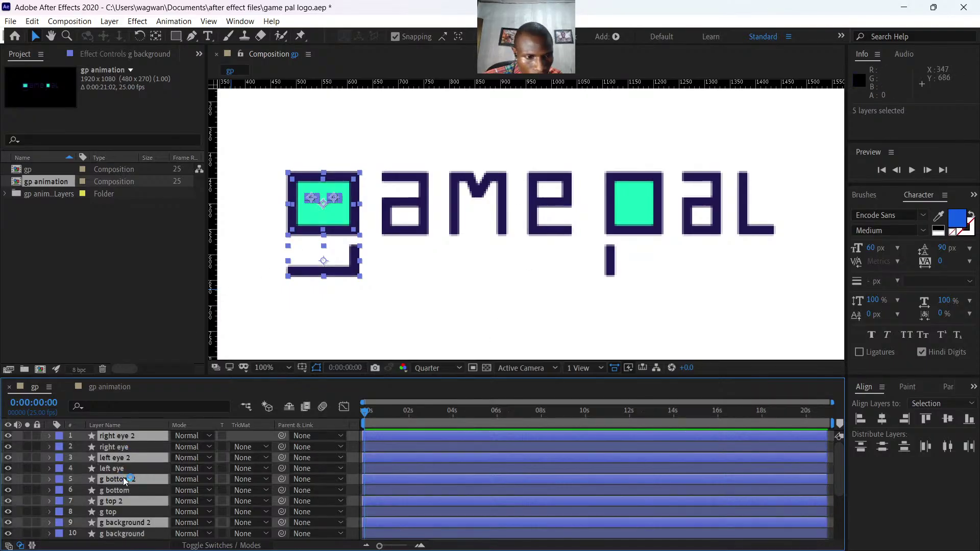
Move the duplicated g layers above the originals and shift the five original g layers to start at 0:00:03:24.
drag(125, 476, 122, 432)
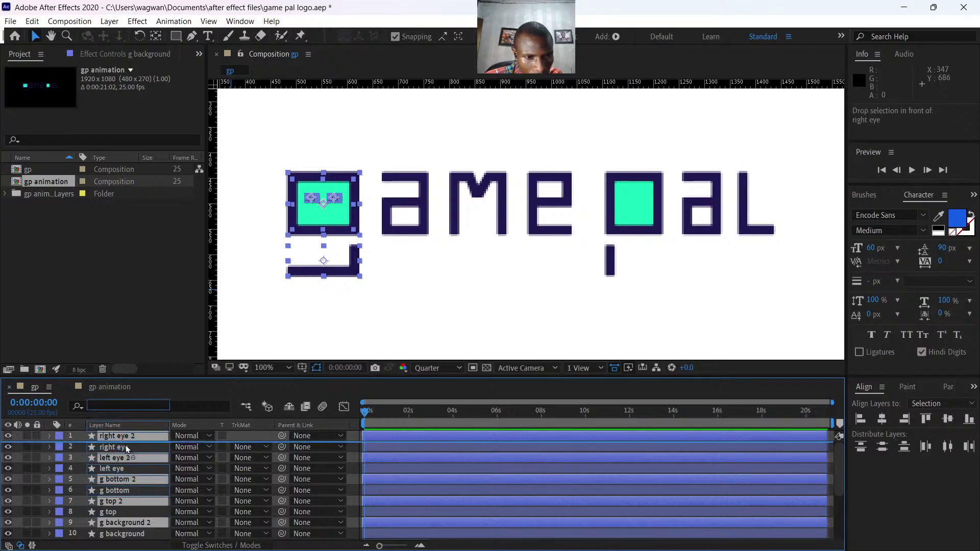
click(381, 491)
scroll(381, 495, down, 3)
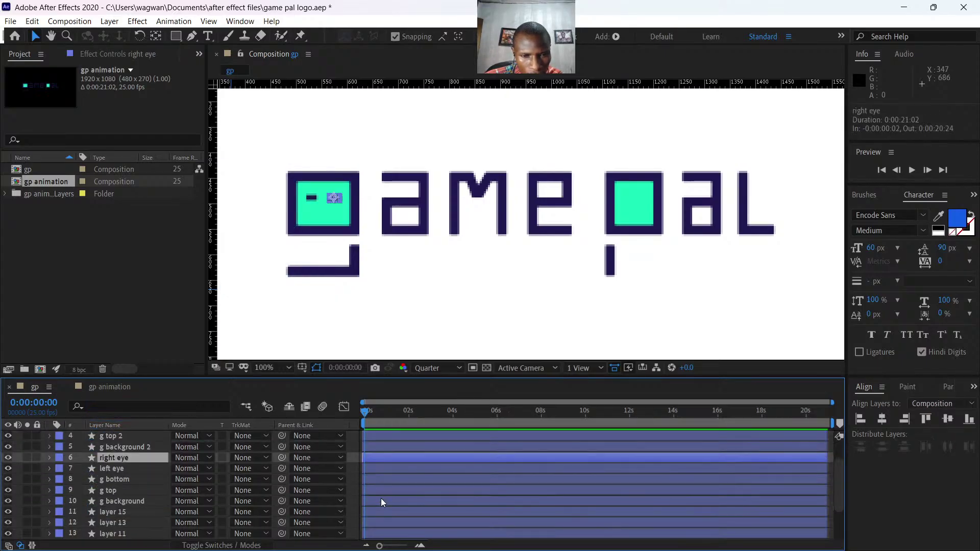
shift+click(124, 503)
drag(390, 463, 478, 466)
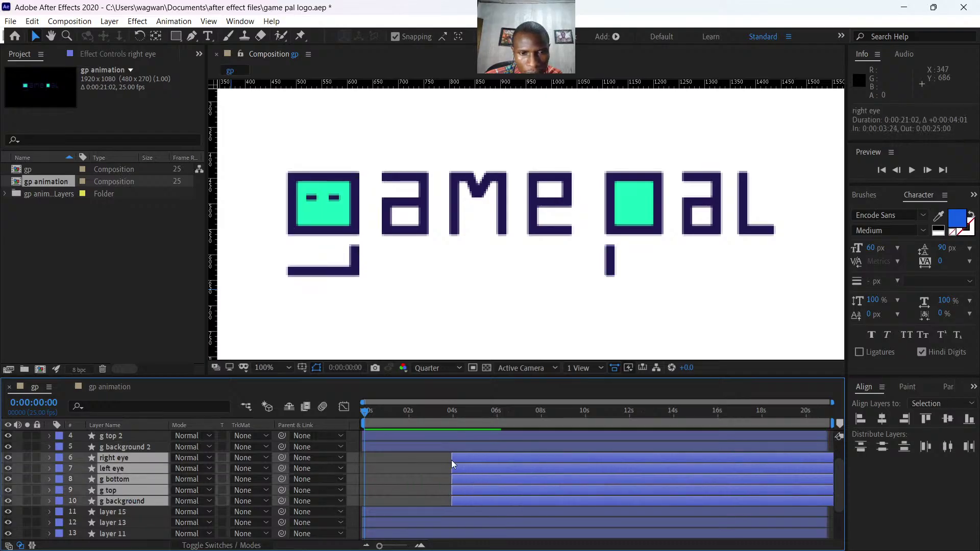
Rename layer 13, the square frame of the letter p, as "p top".
click(633, 201)
scroll(396, 520, down, 3)
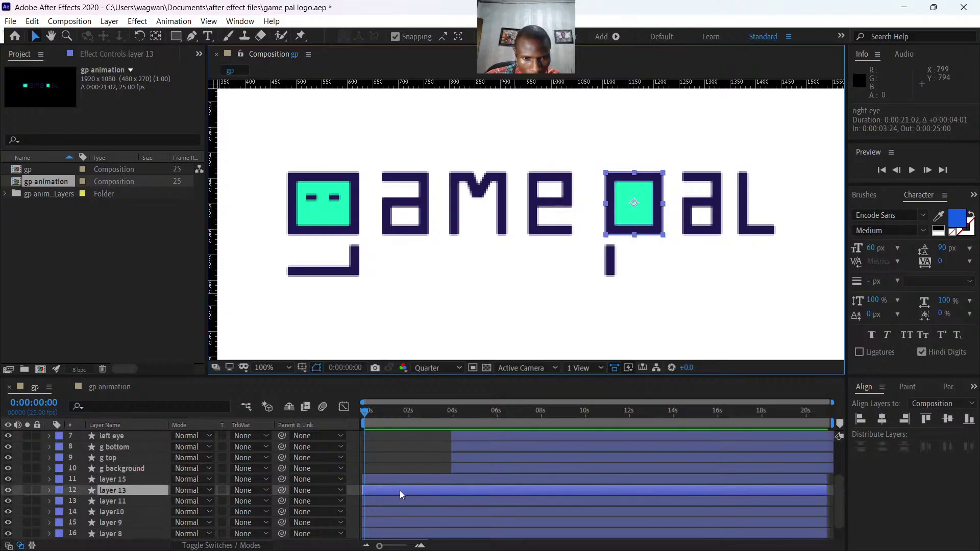
scroll(429, 488, up, 6)
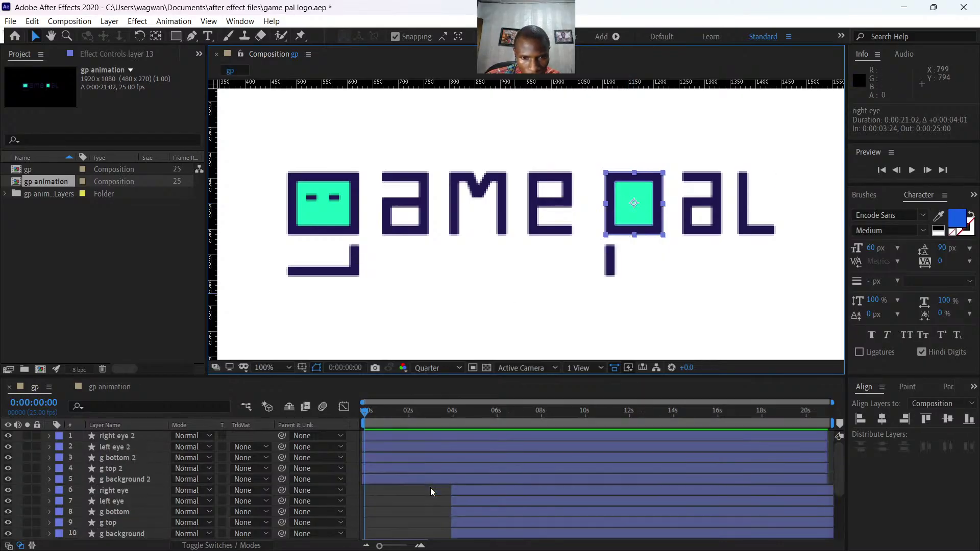
scroll(418, 483, down, 6)
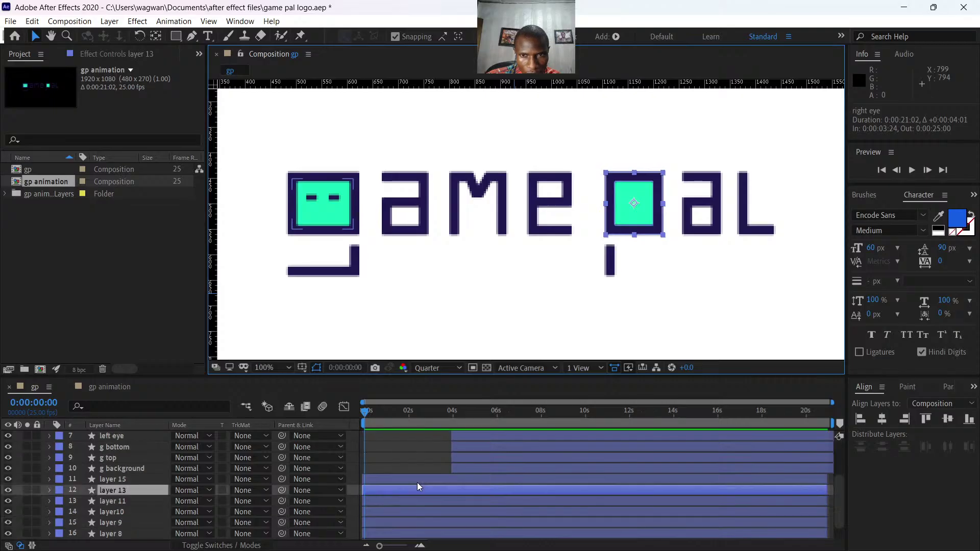
right_click(112, 489)
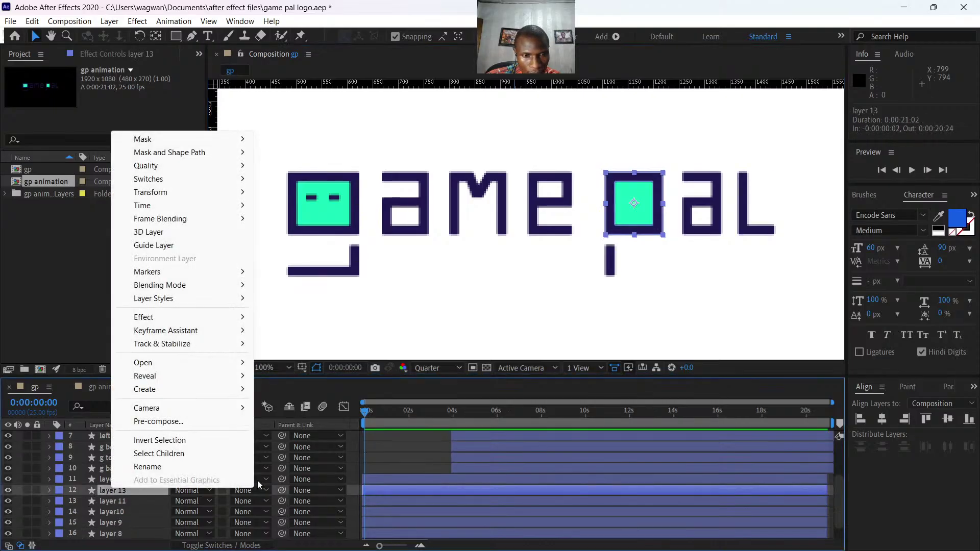
click(159, 470)
text(p top)
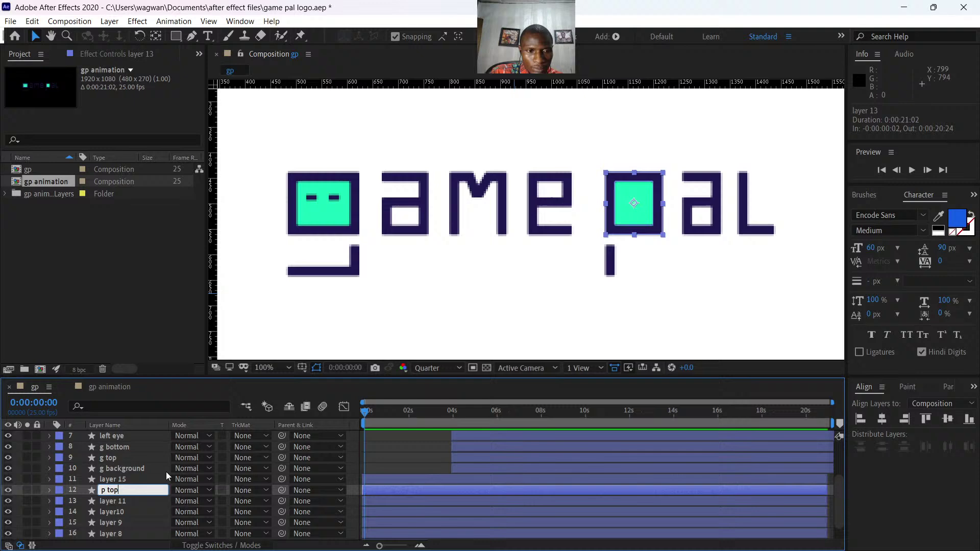
key(Return)
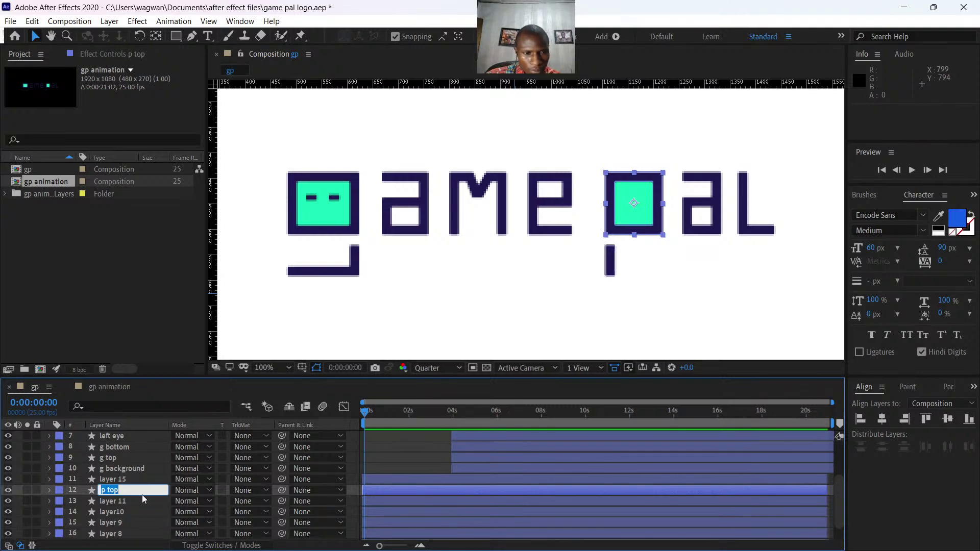
Rename layer 11, the green fill inside the letter p, as "p bottom".
click(126, 502)
right_click(126, 501)
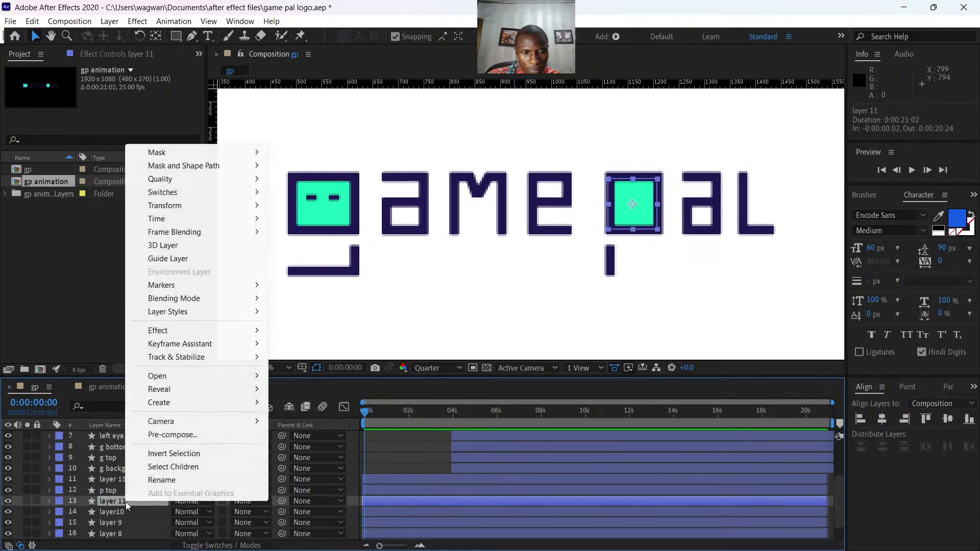
click(173, 482)
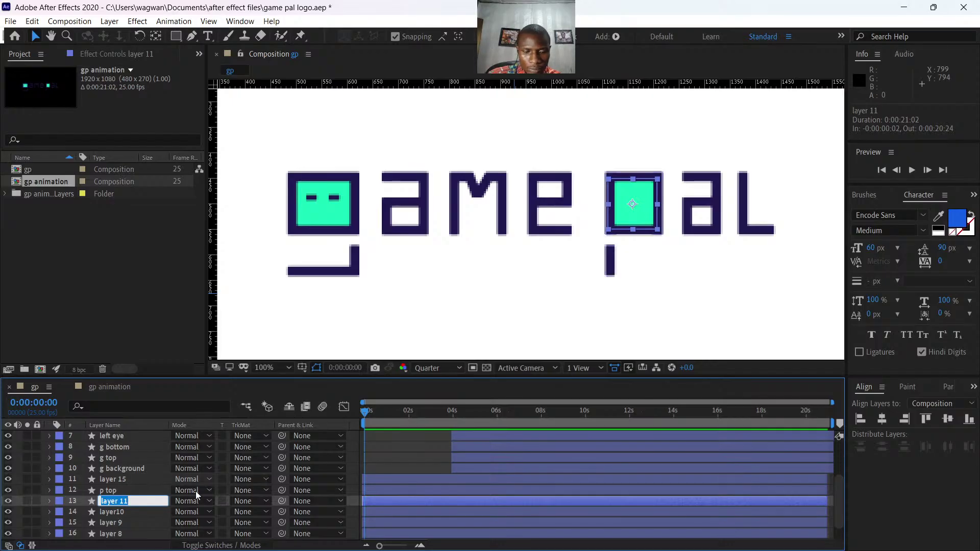
text(p bot)
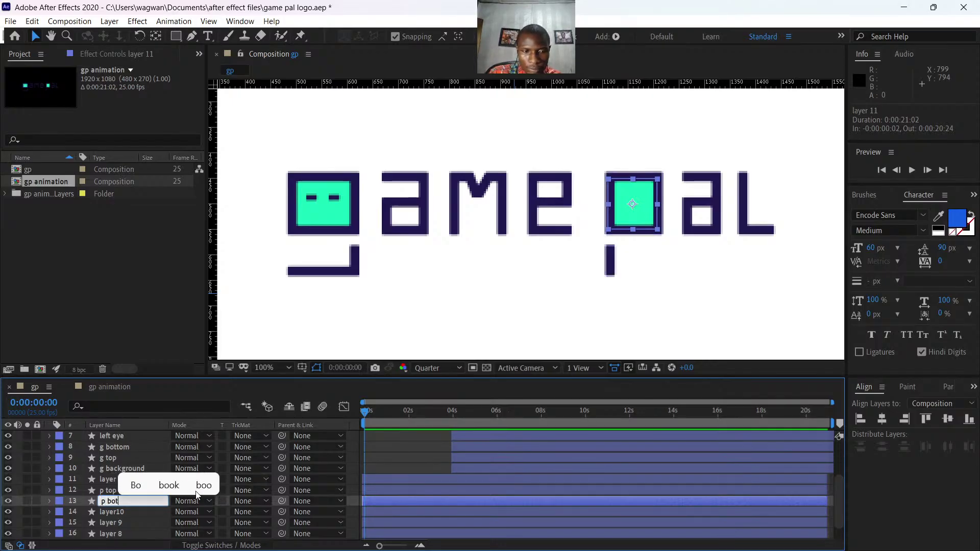
text(tom)
key(Return)
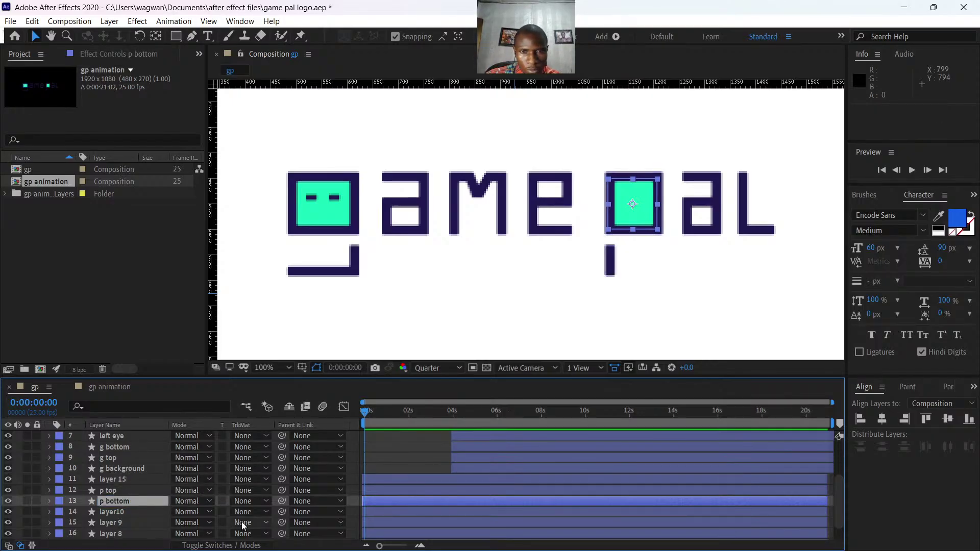
Rename layer 15, the short stem below the letter p, as "p bottom".
click(371, 514)
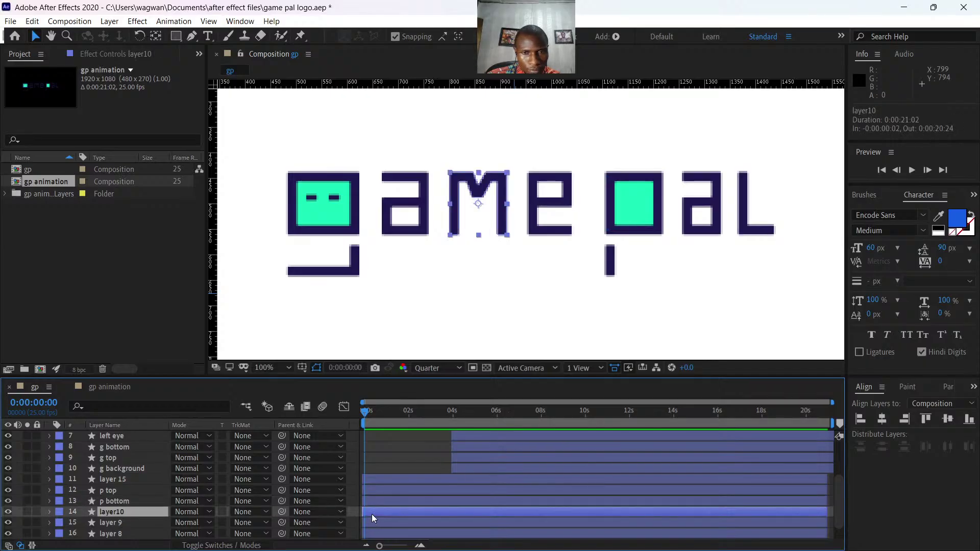
click(611, 258)
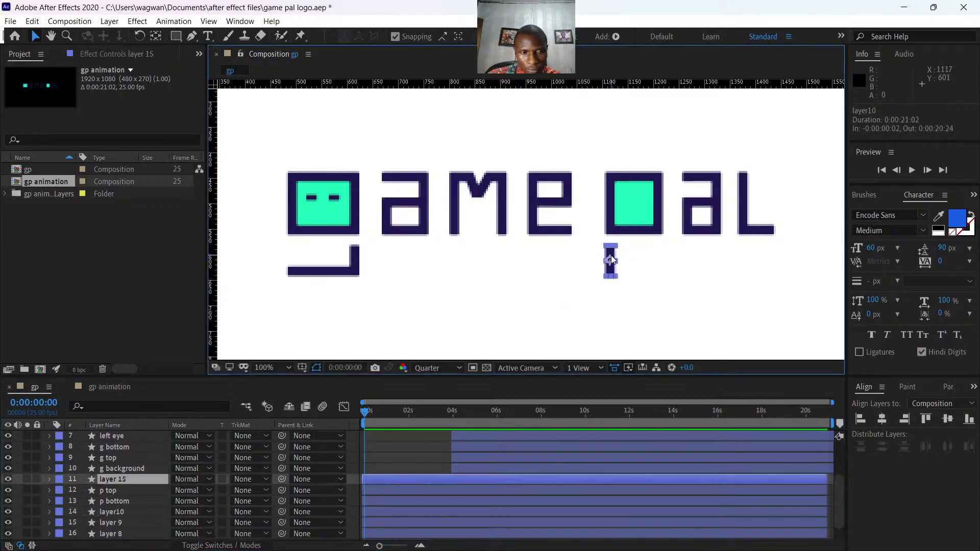
double_click(128, 478)
right_click(128, 478)
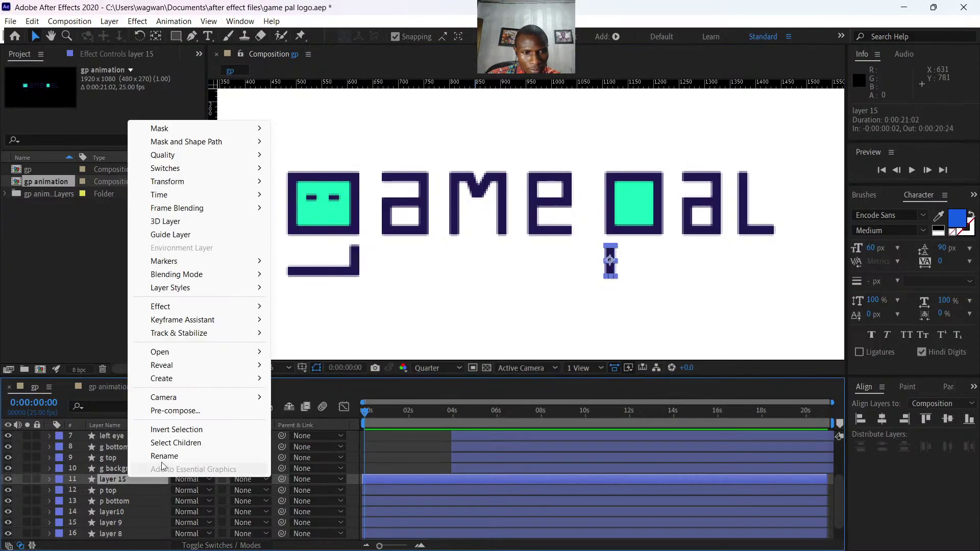
click(180, 457)
text(p )
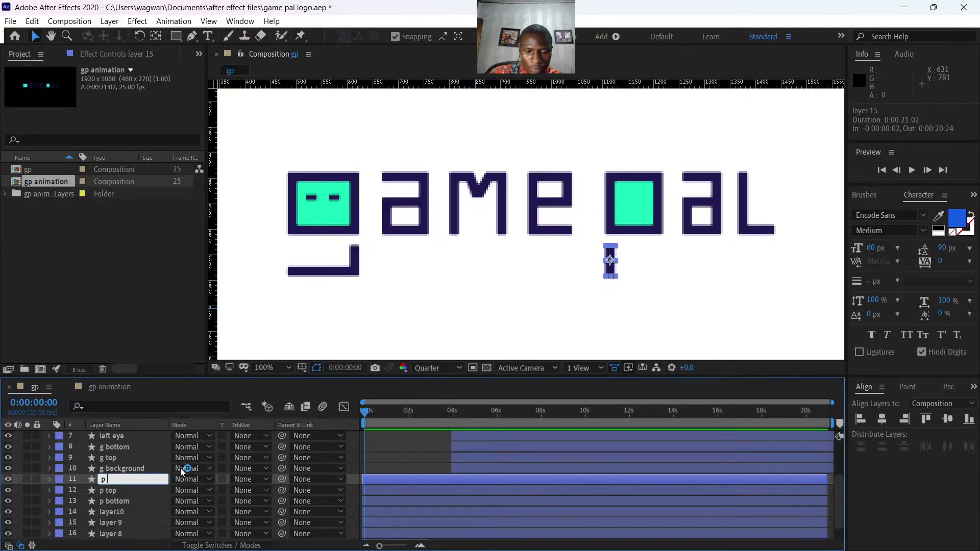
text(bottom)
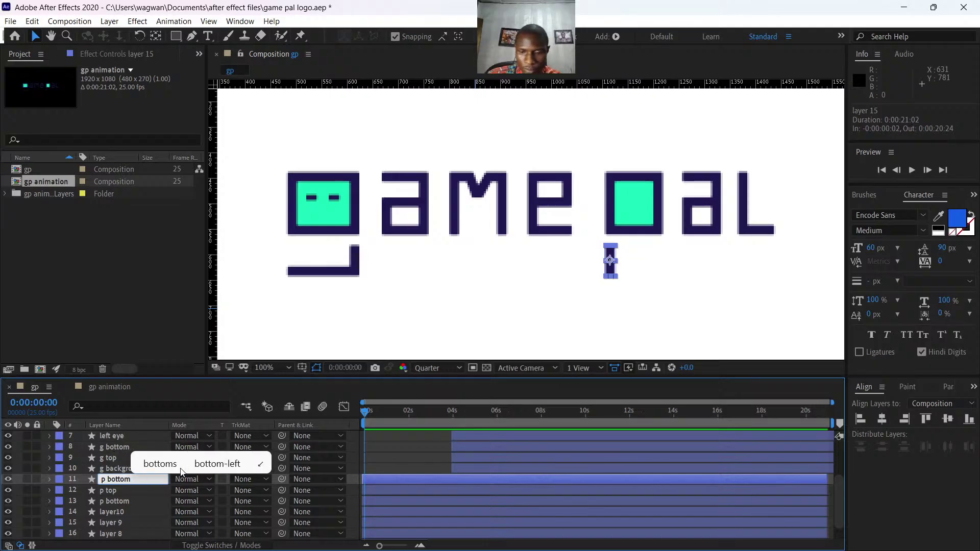
key(Return)
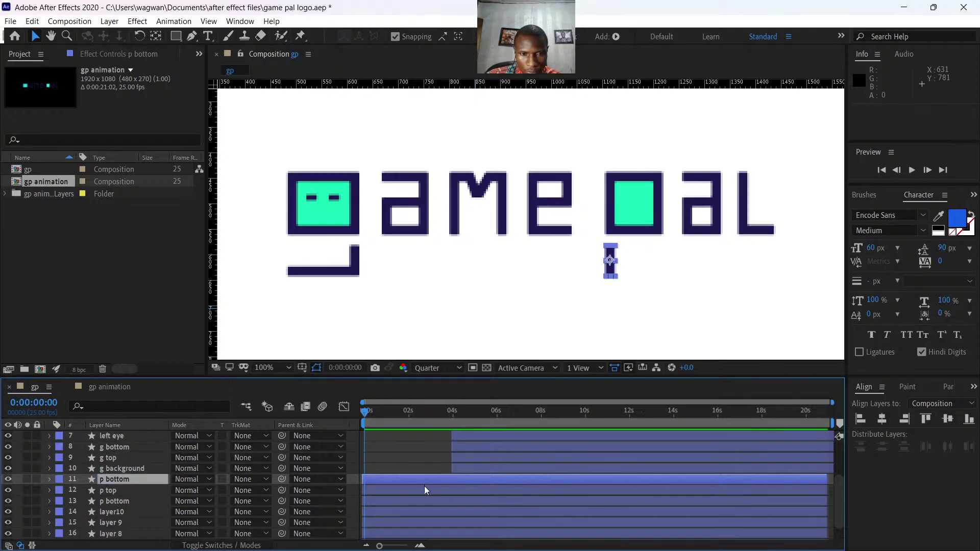
Duplicate the three p layers, group the copies above the originals, and shift the copies to start at 0:00:03:23.
click(406, 501)
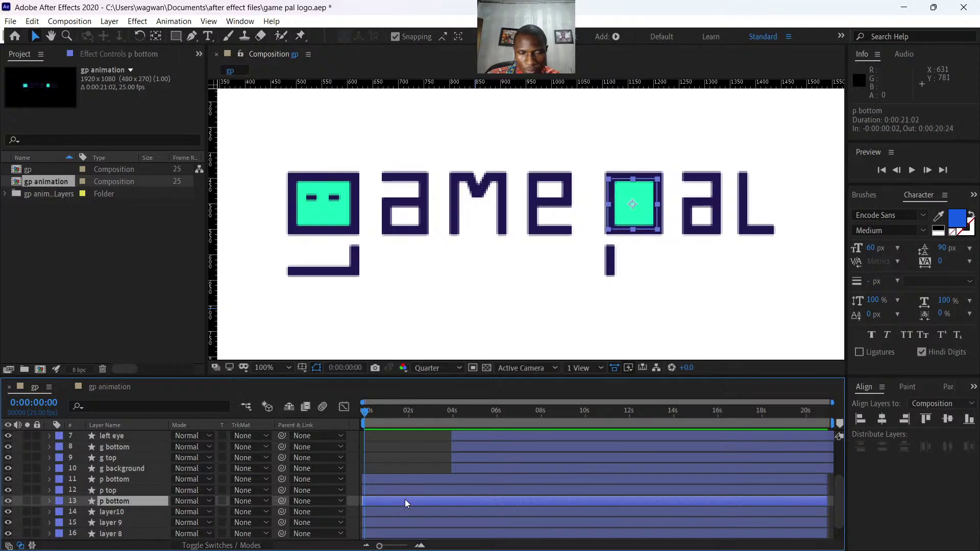
shift+click(396, 479)
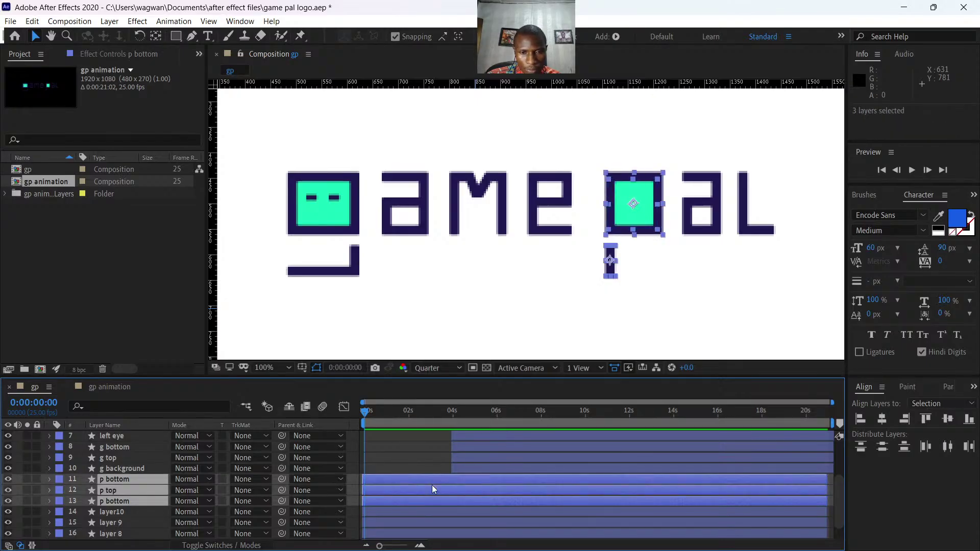
scroll(432, 485, up, 3)
scroll(432, 485, down, 3)
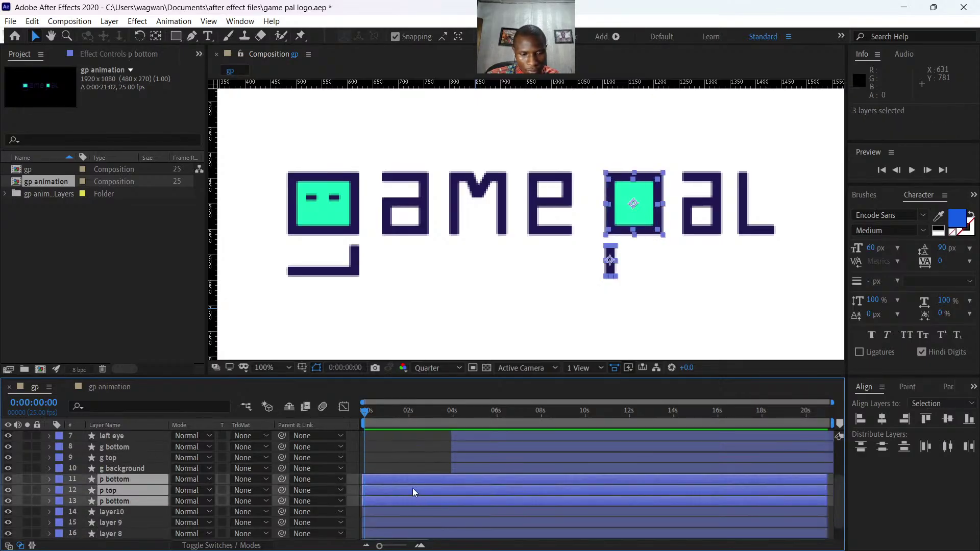
key(ctrl+d)
drag(148, 502, 145, 488)
drag(389, 482, 477, 484)
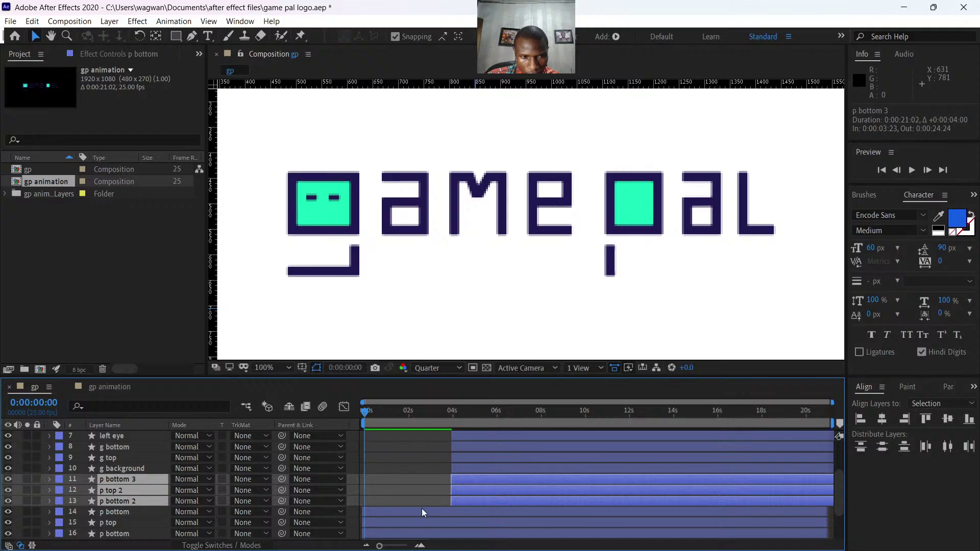
Move the three original p layers up the stack to sit directly below g background 2.
click(404, 512)
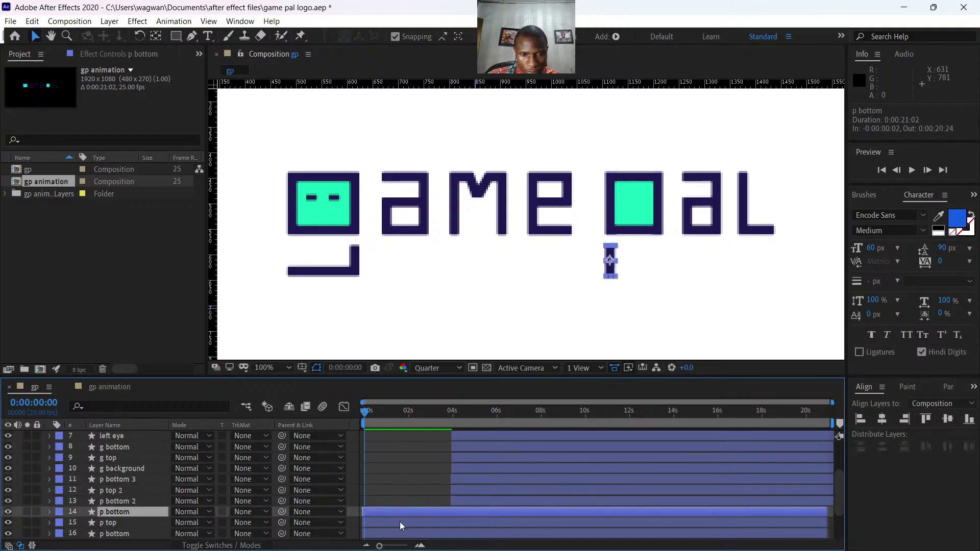
click(400, 522)
shift+click(399, 532)
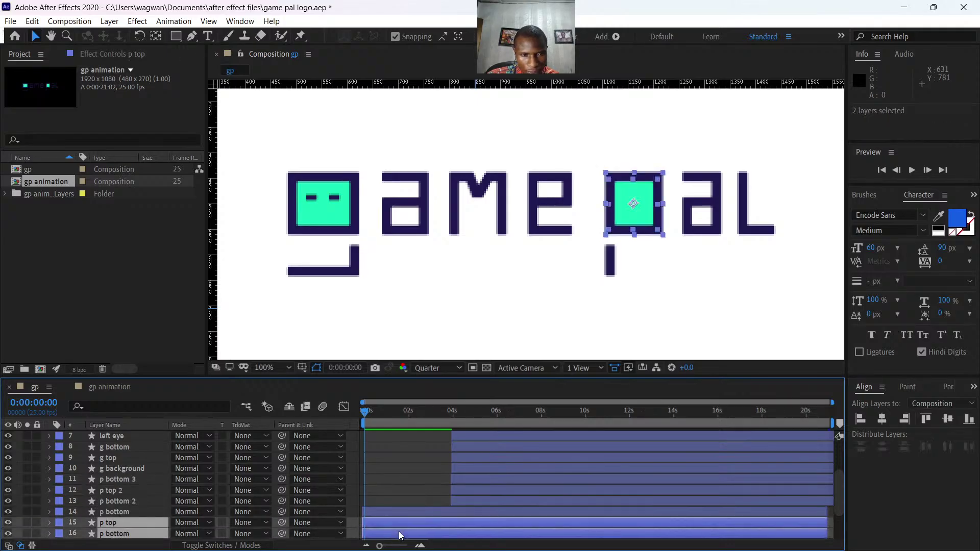
shift+click(393, 514)
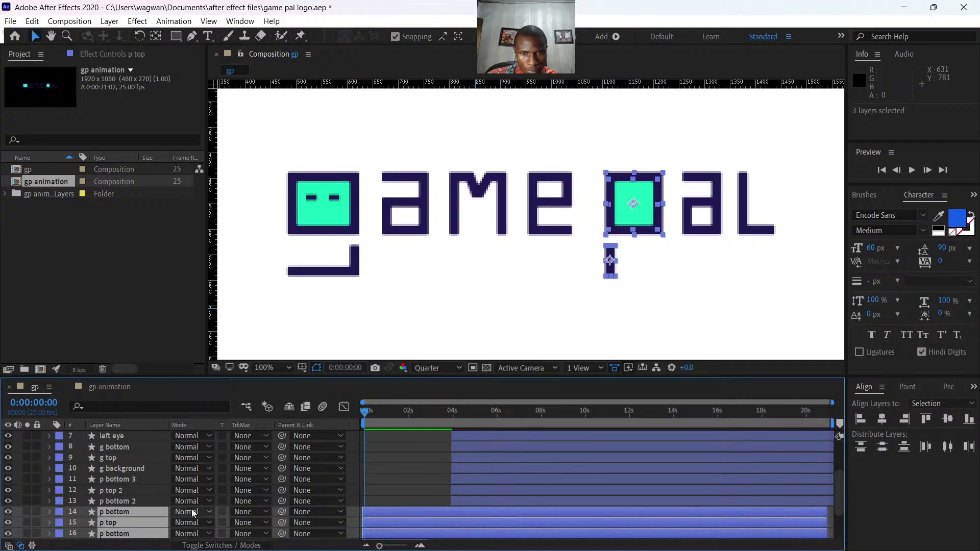
click(8, 512)
click(7, 511)
drag(140, 514, 157, 483)
Set the current time to 0:00:03:19 and shift the layers of the letters a, m, e, a and l to start at 0:00:03:23.
drag(367, 412, 448, 435)
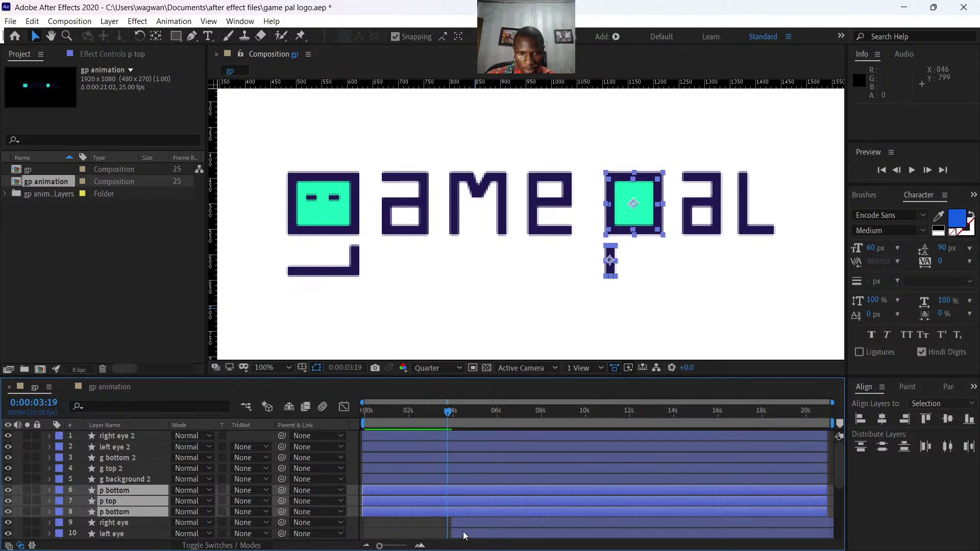
scroll(474, 518, down, 1)
click(463, 490)
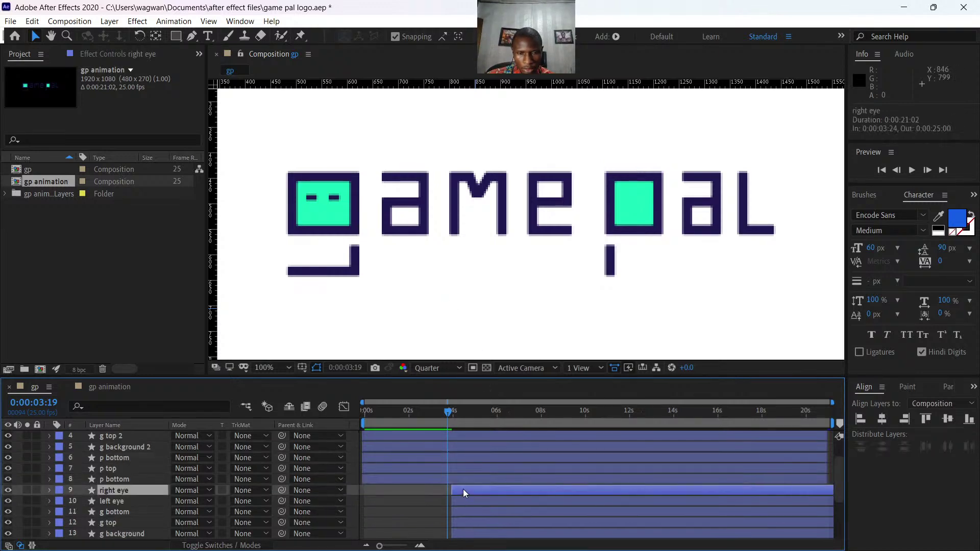
click(419, 209)
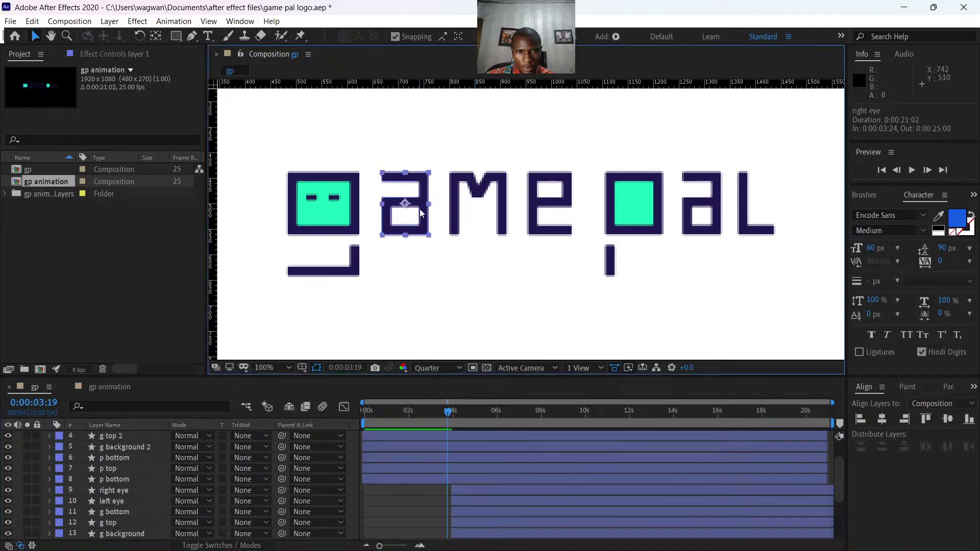
shift+click(455, 219)
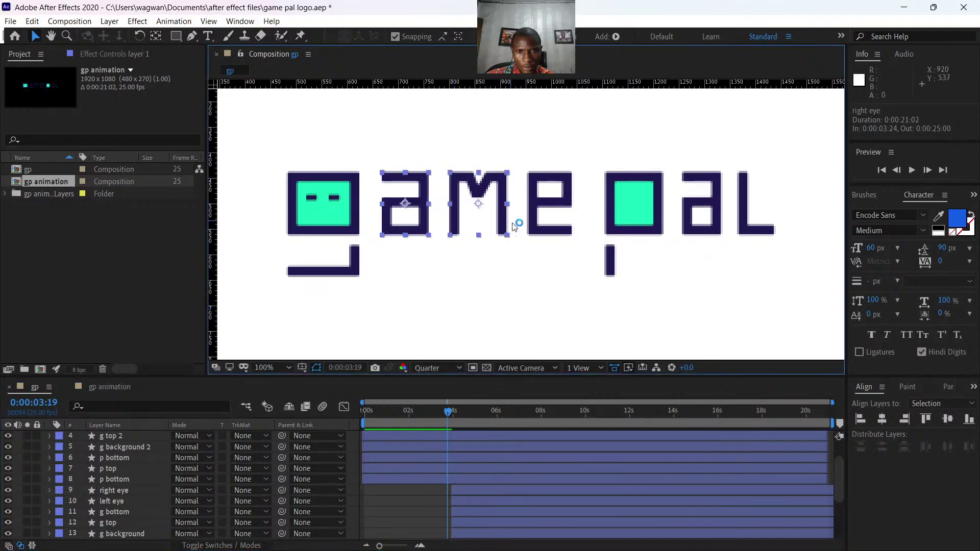
shift+click(531, 228)
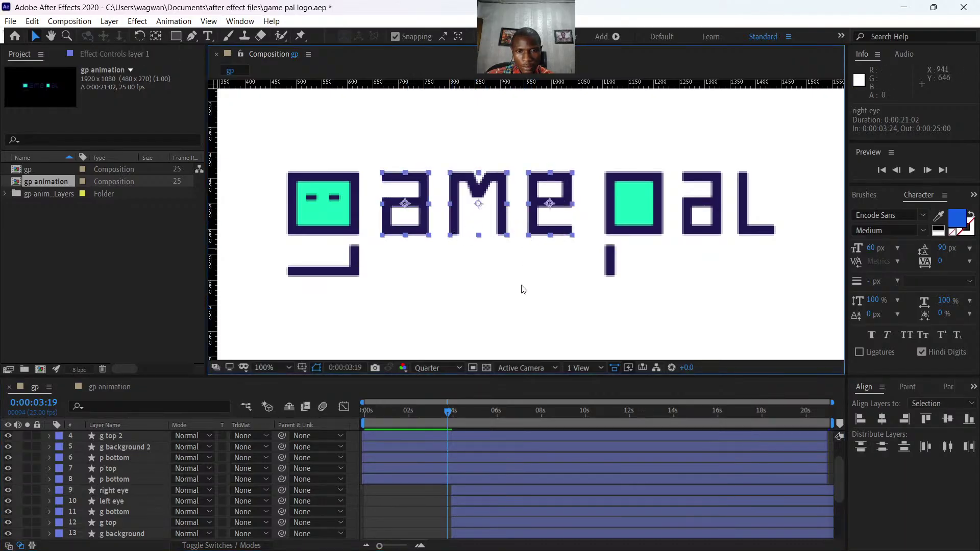
shift+click(692, 211)
shift+click(751, 229)
scroll(483, 450, down, 4)
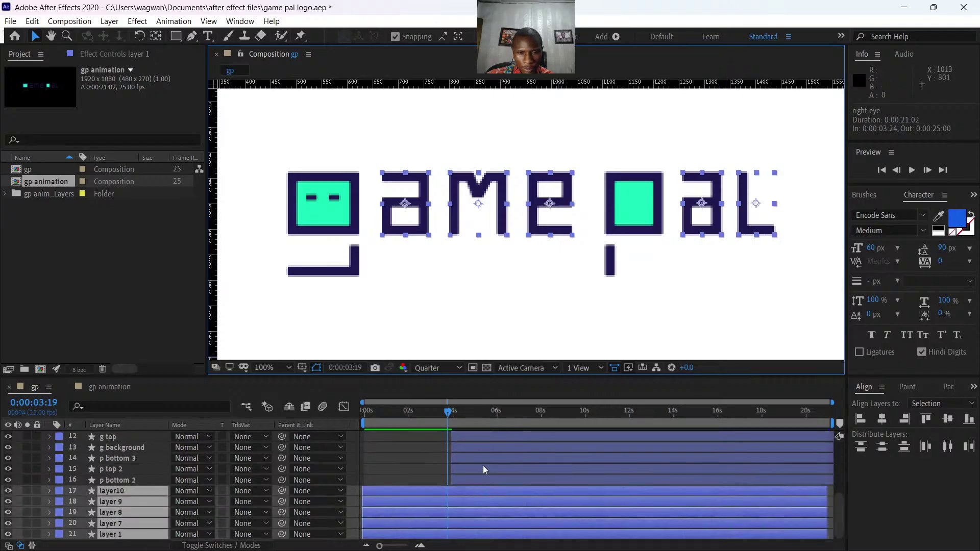
drag(400, 492, 488, 489)
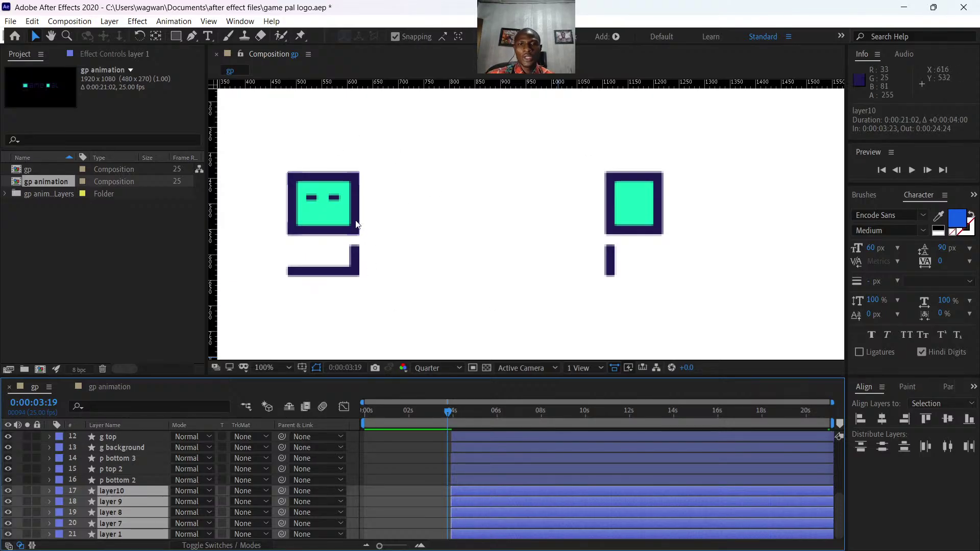
Select the five layers from right eye 2 through g background 2 and set the current time to 0:00:03:23.
click(329, 218)
scroll(501, 490, up, 4)
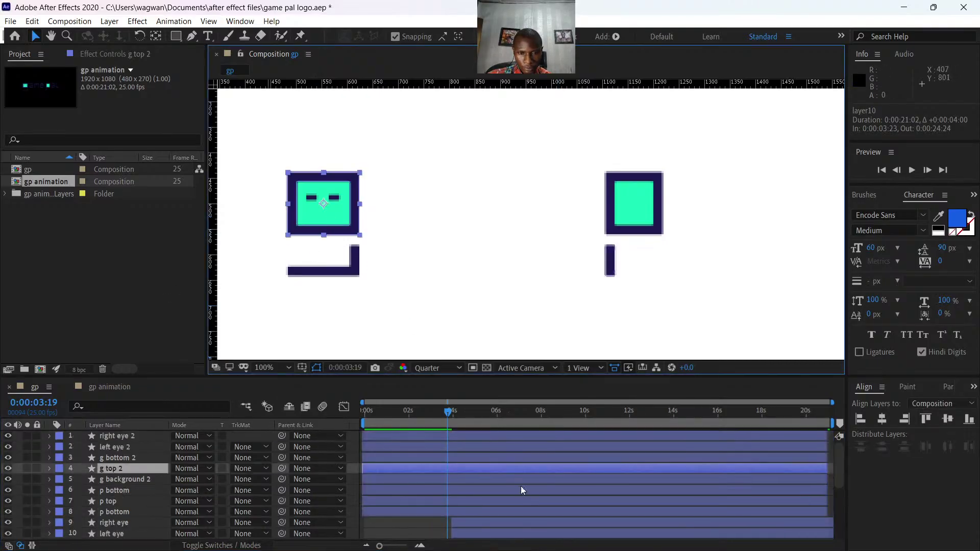
click(404, 434)
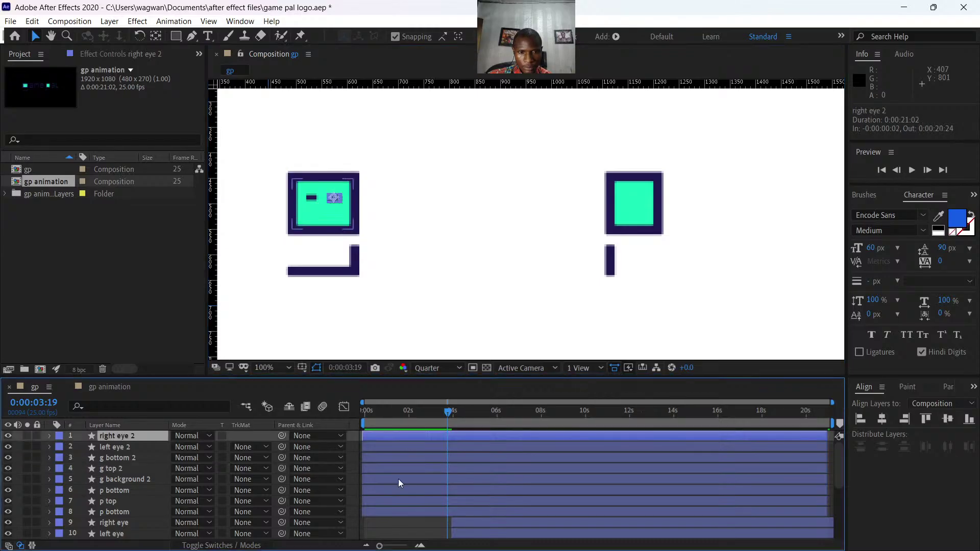
shift+click(116, 477)
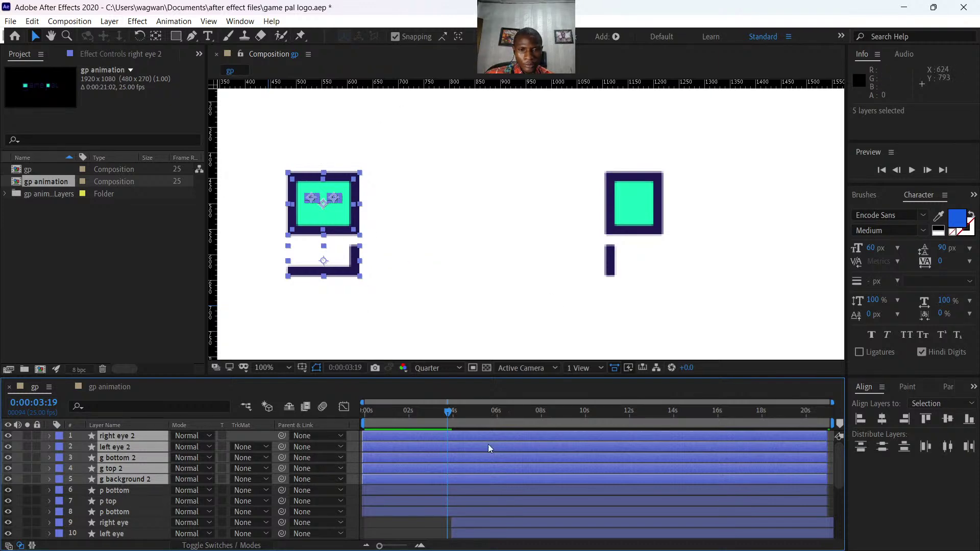
drag(447, 411, 456, 412)
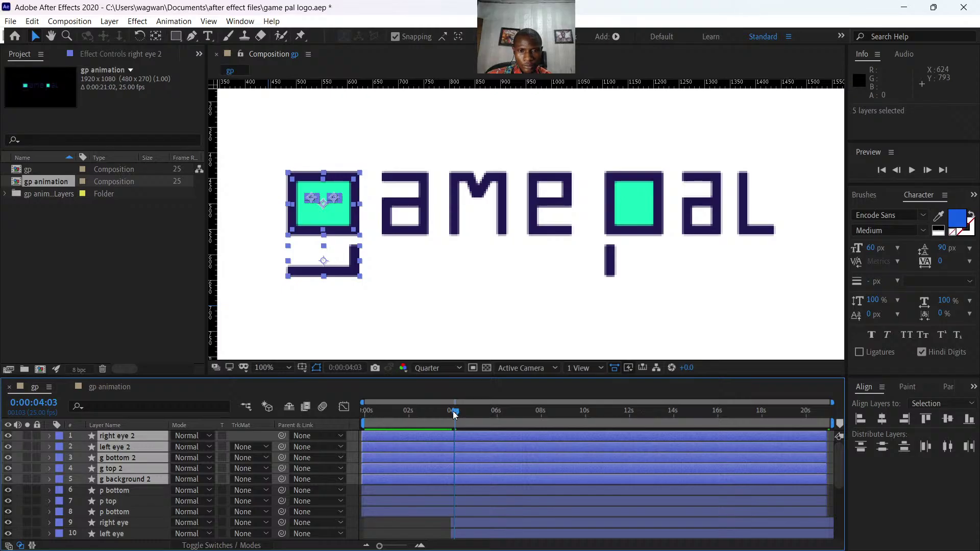
drag(452, 412, 451, 412)
click(451, 411)
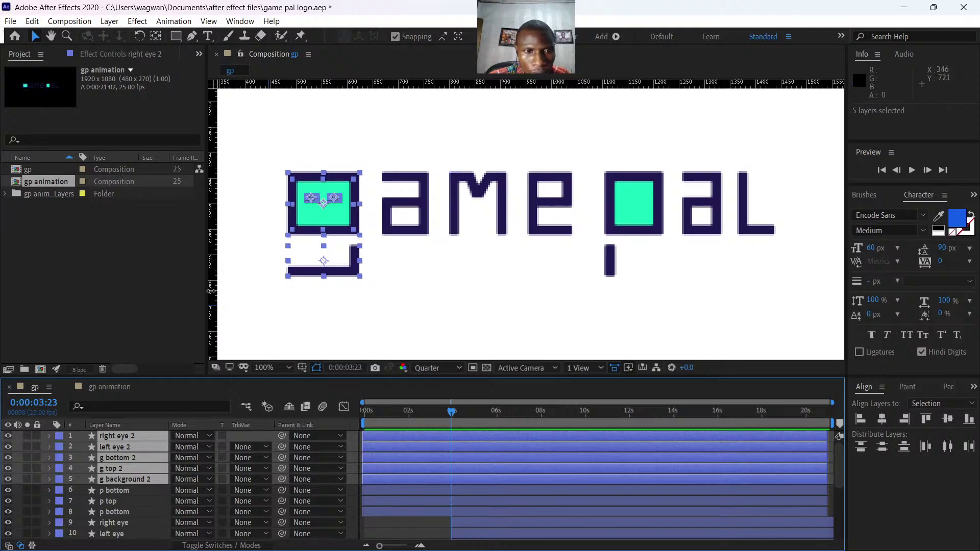
Add vertical guides at 624 and 485 along both sides of the letter g, and at 667 along the first letter a's left edge.
drag(212, 258, 359, 299)
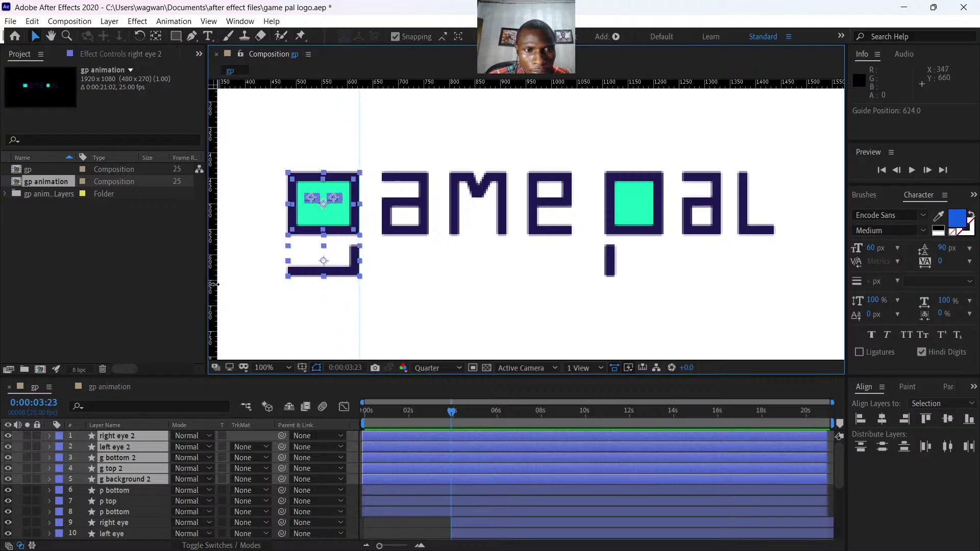
drag(212, 289, 289, 318)
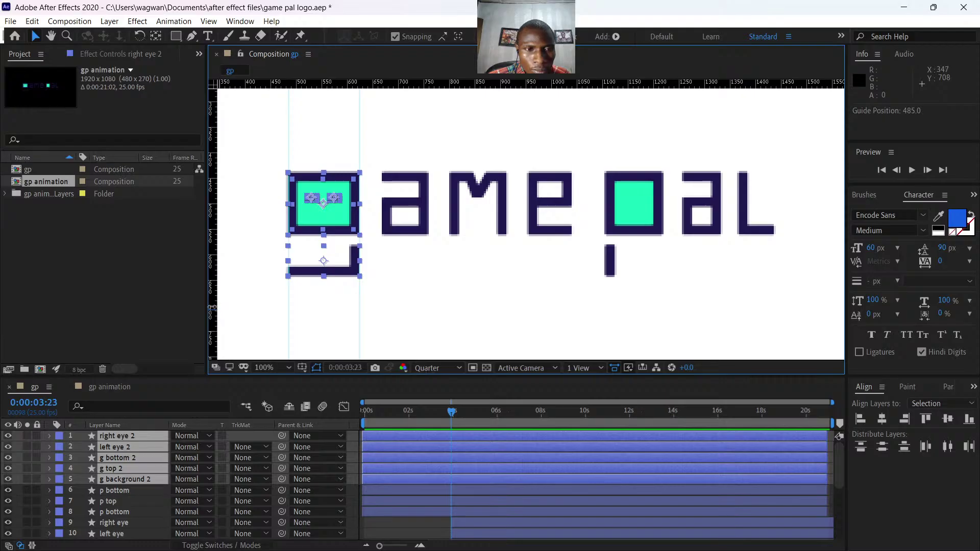
drag(212, 311, 381, 357)
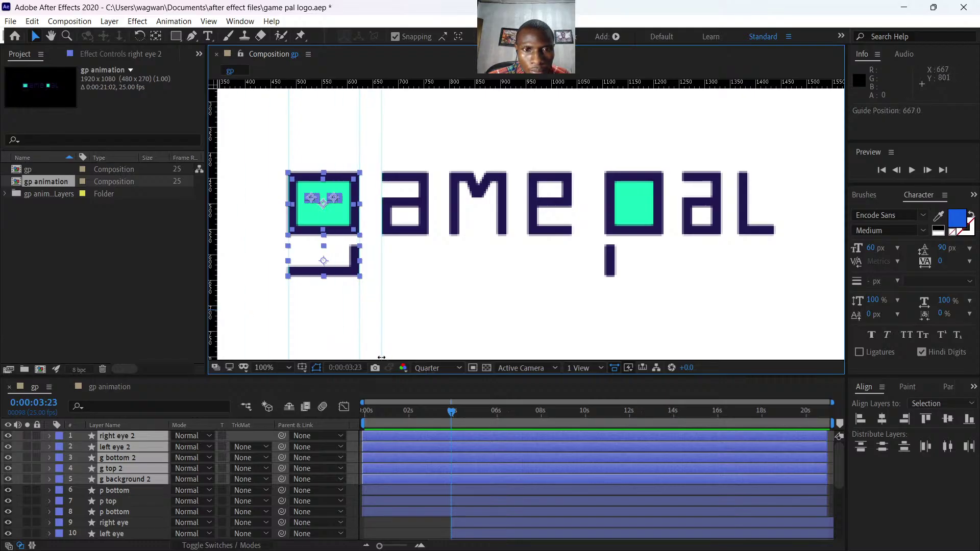
Add vertical guides at 1103 and 1219 around the letter p, at the second letter a's left edge, and at 1038 on the letter e's right edge.
drag(212, 280, 607, 360)
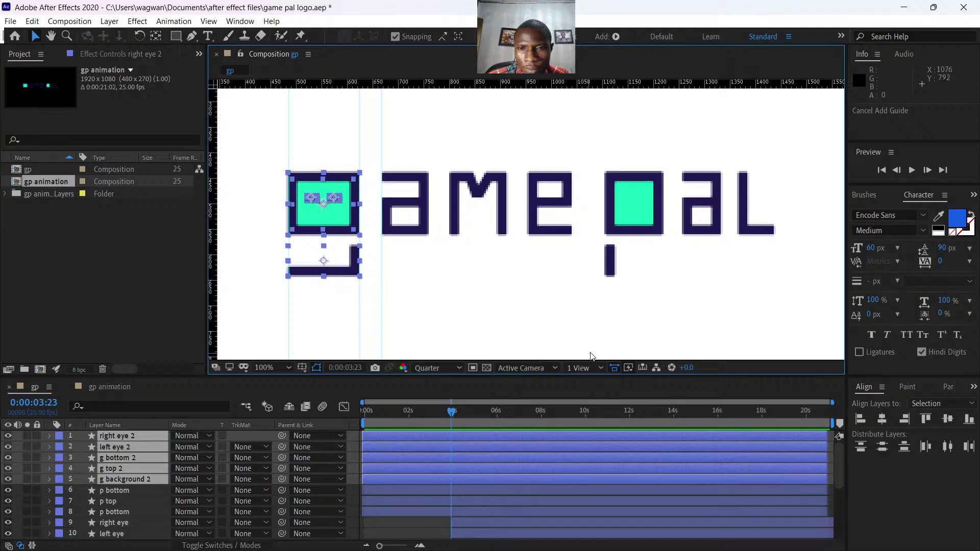
drag(217, 297, 604, 352)
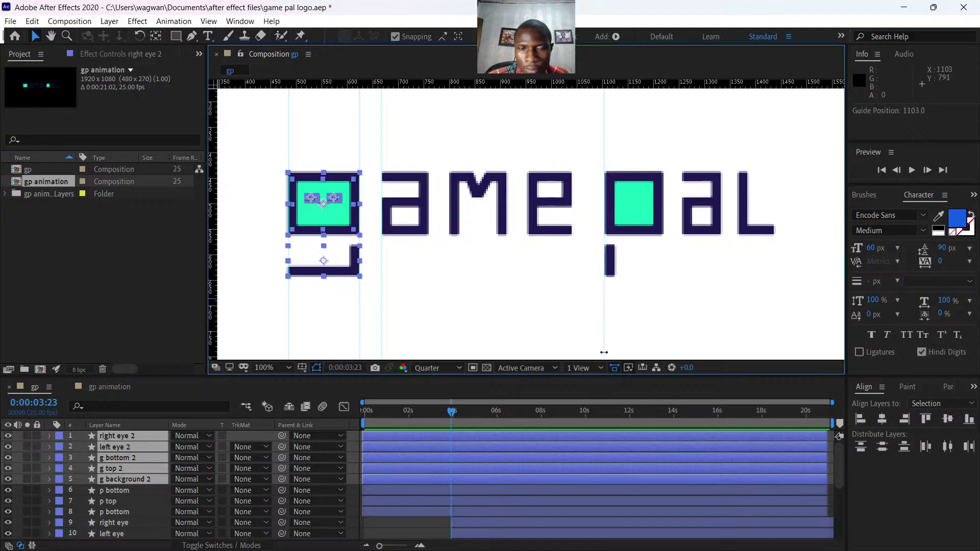
drag(217, 263, 663, 342)
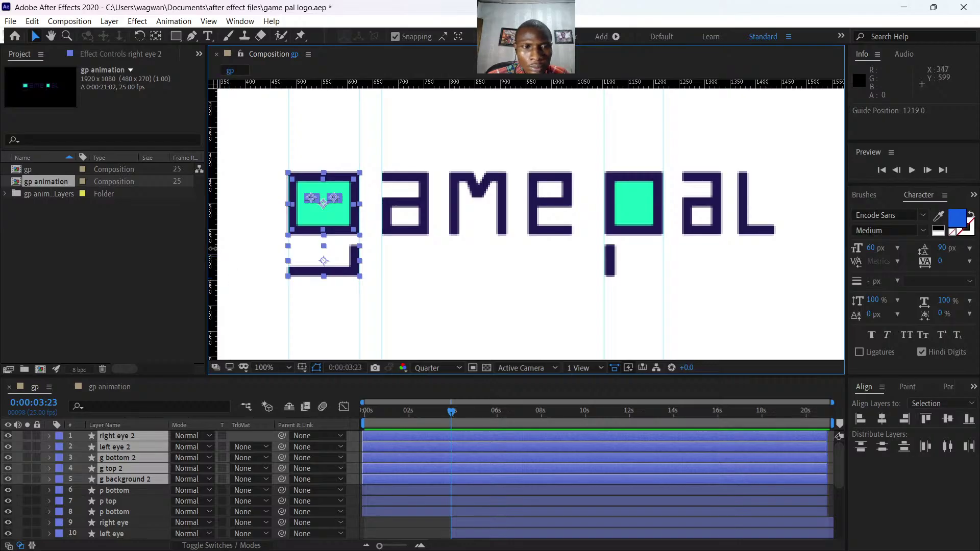
drag(218, 254, 682, 317)
drag(215, 260, 571, 329)
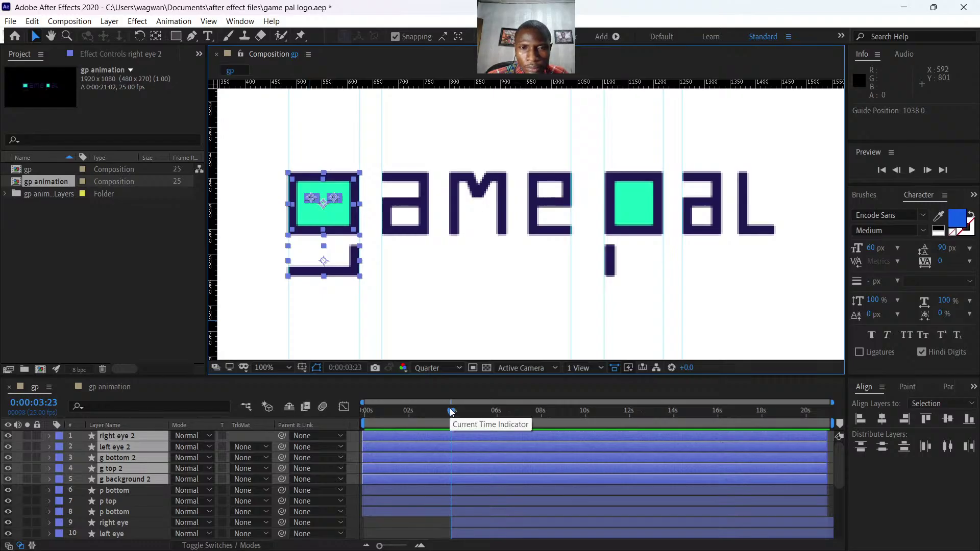
With no layer selected, draw a yellow rectangle without a stroke, about 139 by 234 px, directly above the letter g between its two guides.
scroll(531, 280, down, 2)
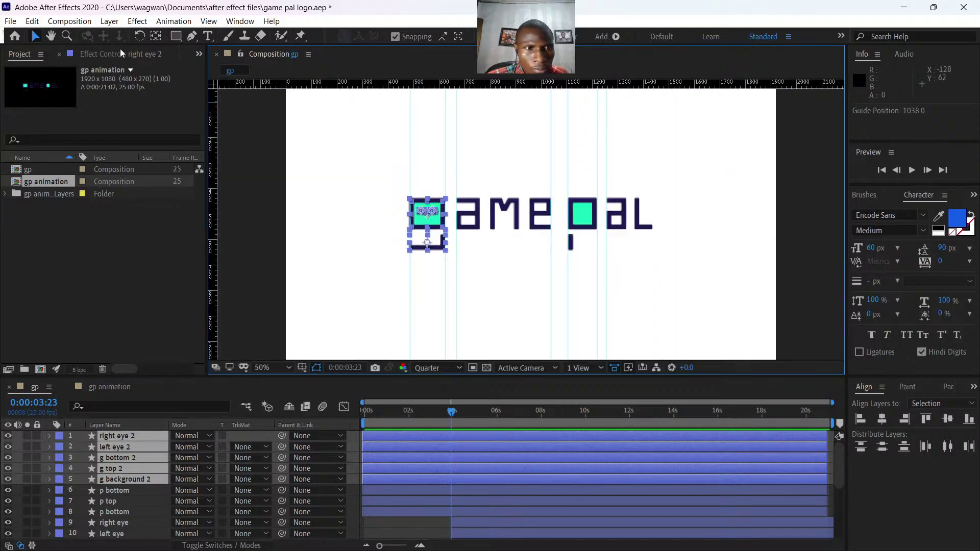
click(255, 205)
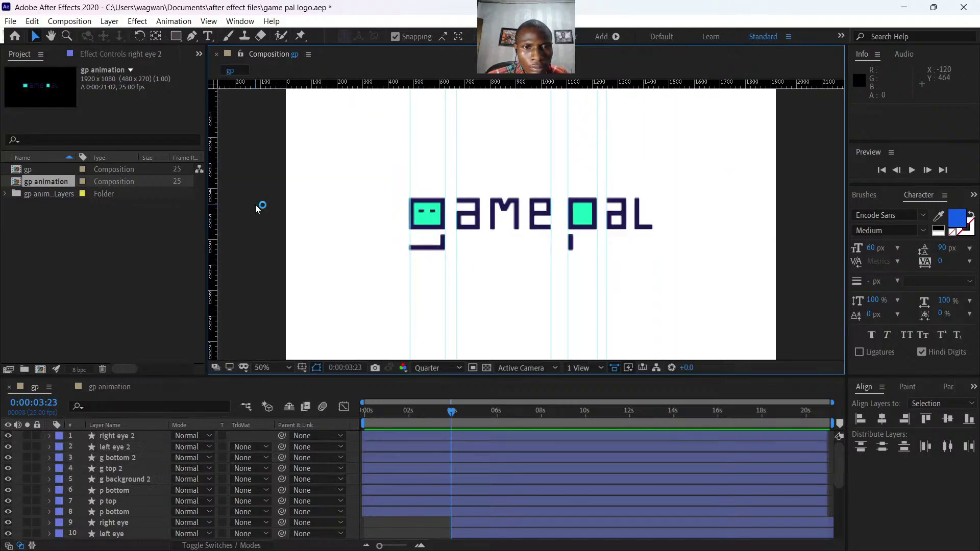
click(174, 35)
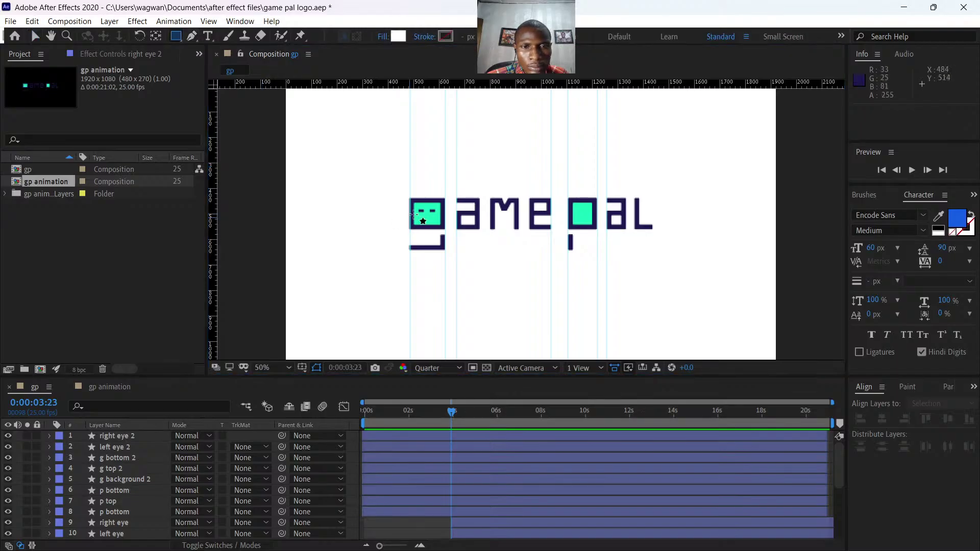
click(399, 36)
click(800, 491)
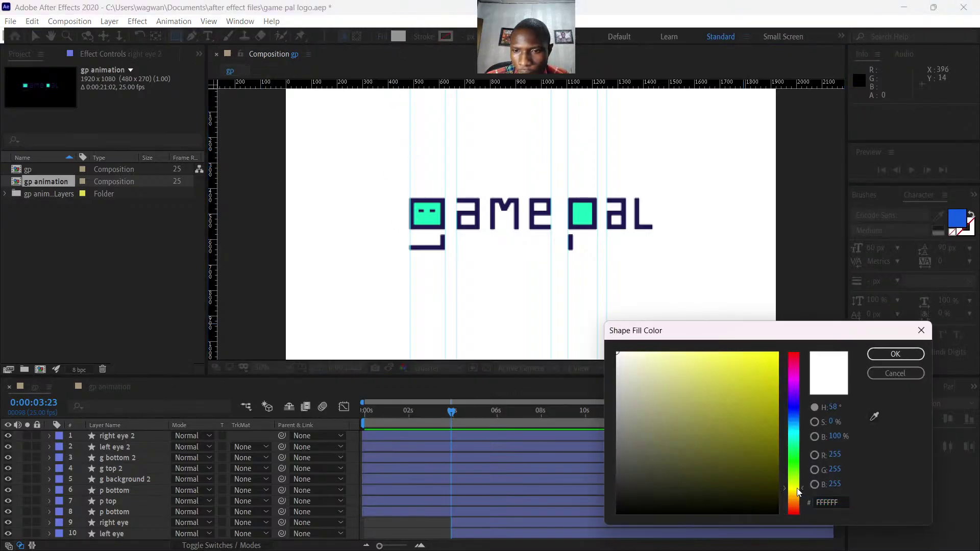
click(778, 354)
click(895, 354)
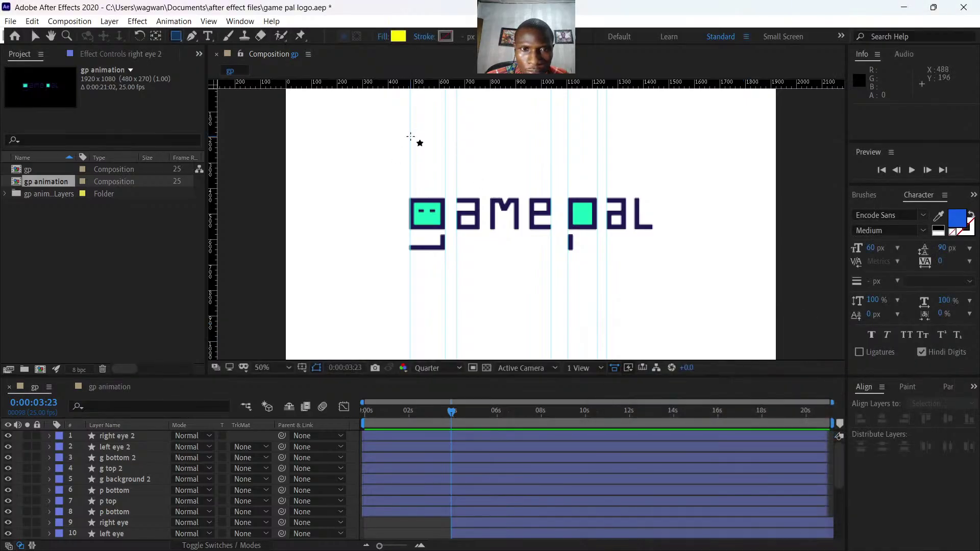
drag(410, 137, 446, 195)
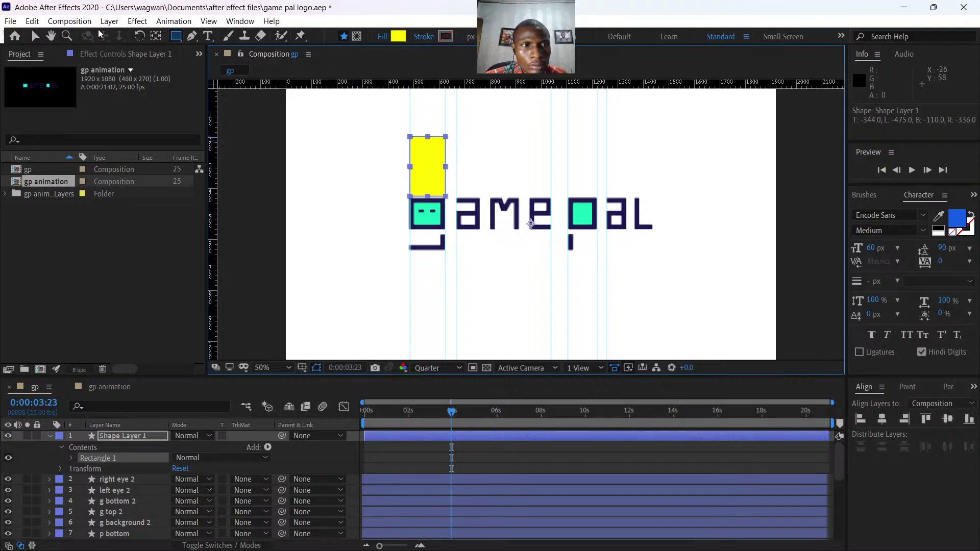
Move the yellow rectangle horizontally so it sits above the letters a and m.
click(35, 36)
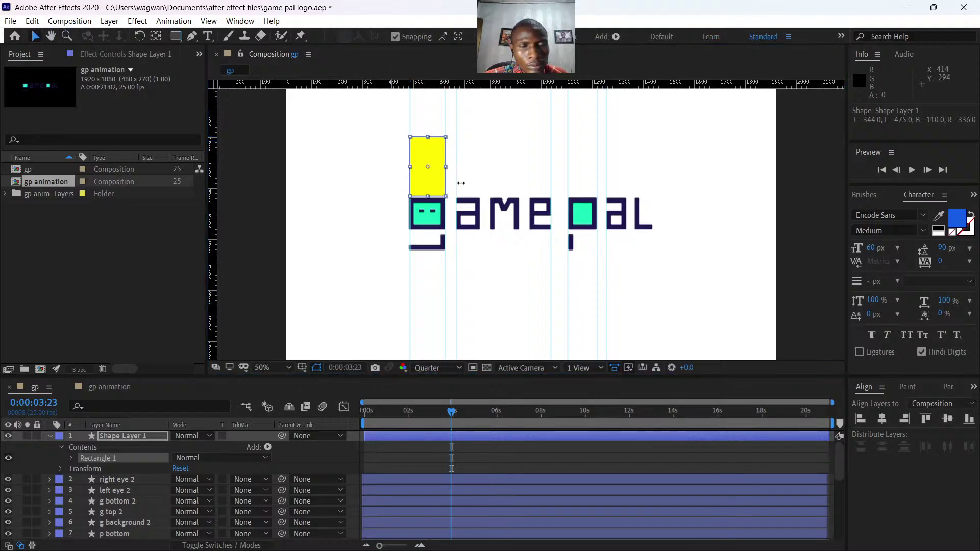
drag(427, 164, 499, 165)
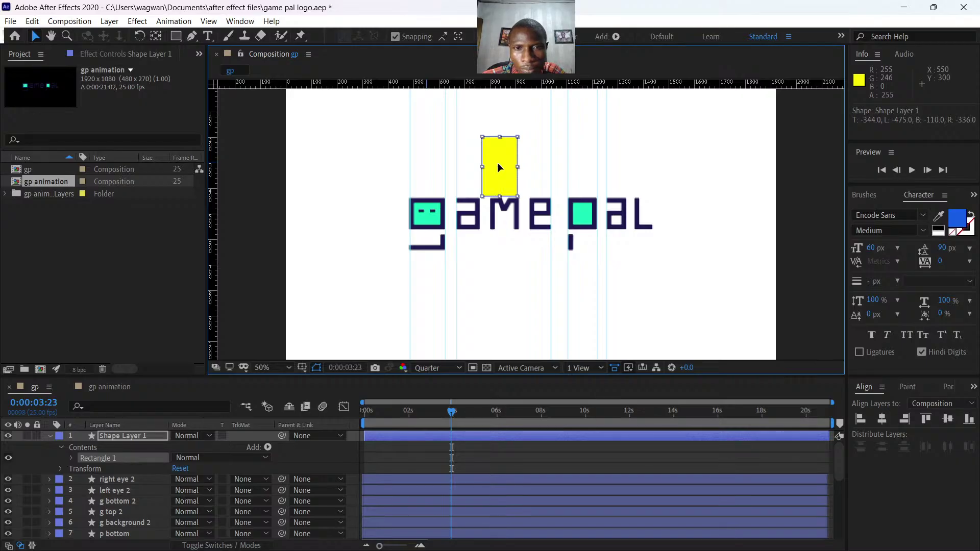
drag(497, 165, 487, 165)
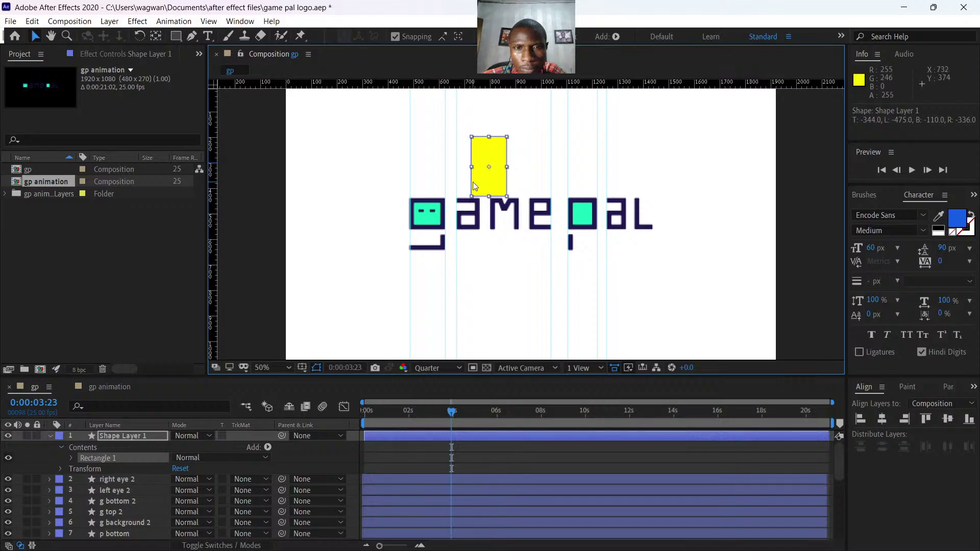
Duplicate the whole yellow rectangle layer, not just its inner shape, and change the copy's fill to dark olive.
key(ctrl+d)
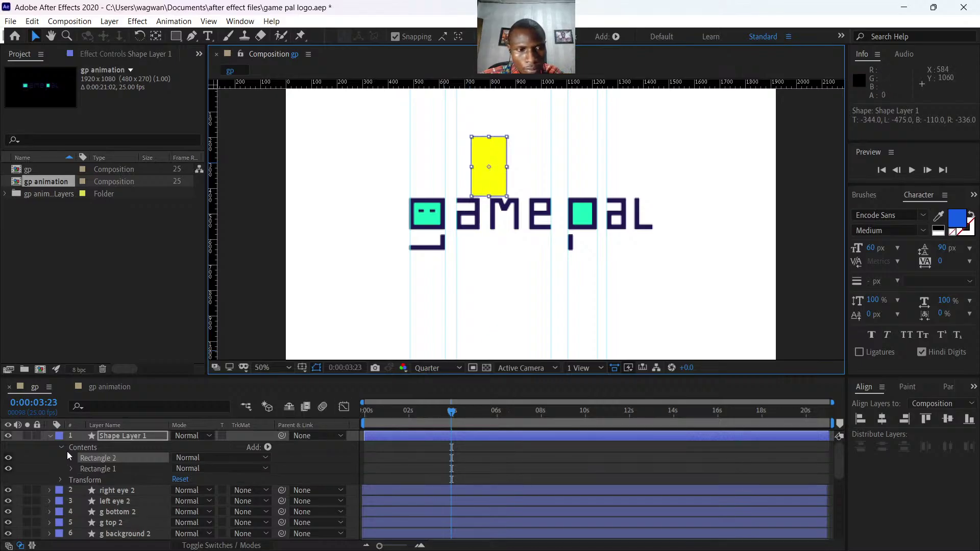
key(Delete)
click(116, 431)
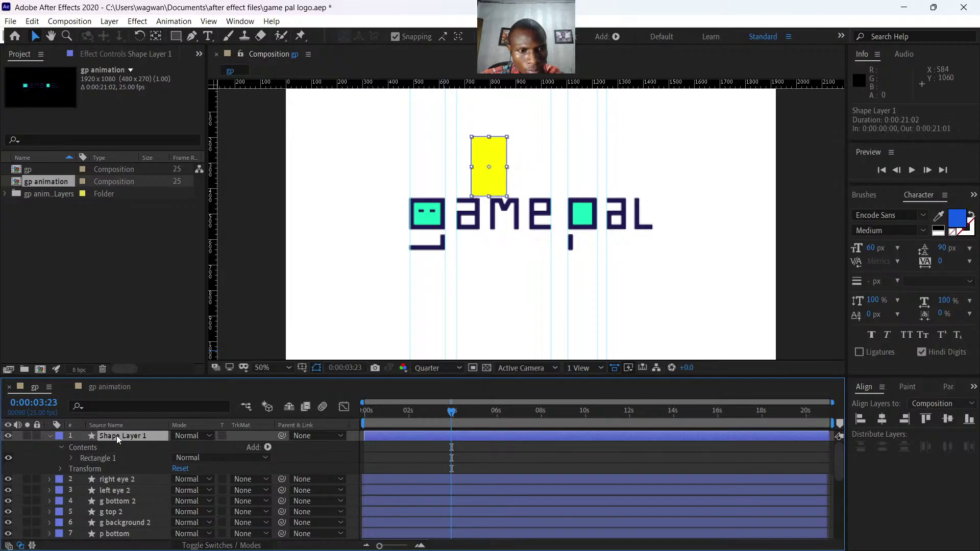
key(ctrl+d)
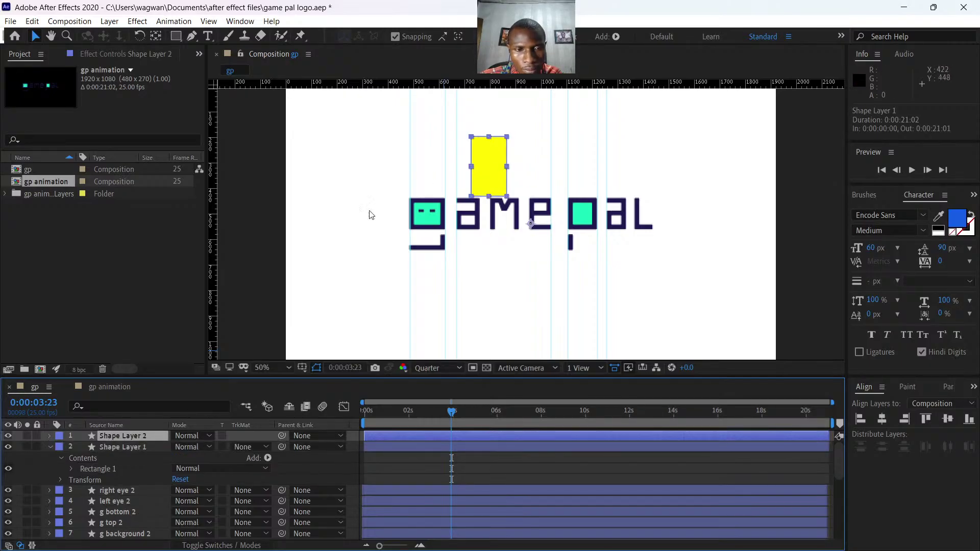
click(503, 36)
drag(769, 398, 770, 449)
click(896, 354)
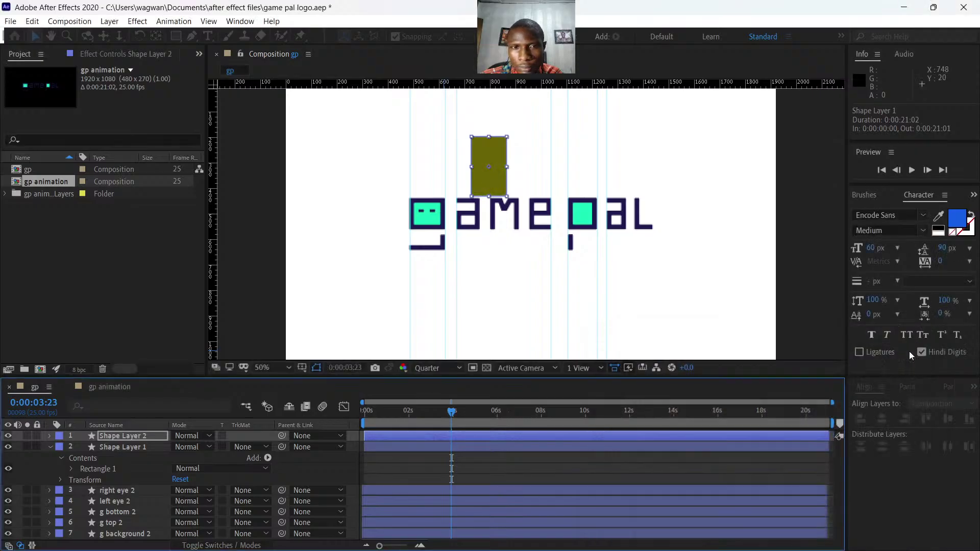
Set the olive rectangle's X position to 1102, against the yellow one's right edge, and set the current time to 0:00:03:12.
key(p)
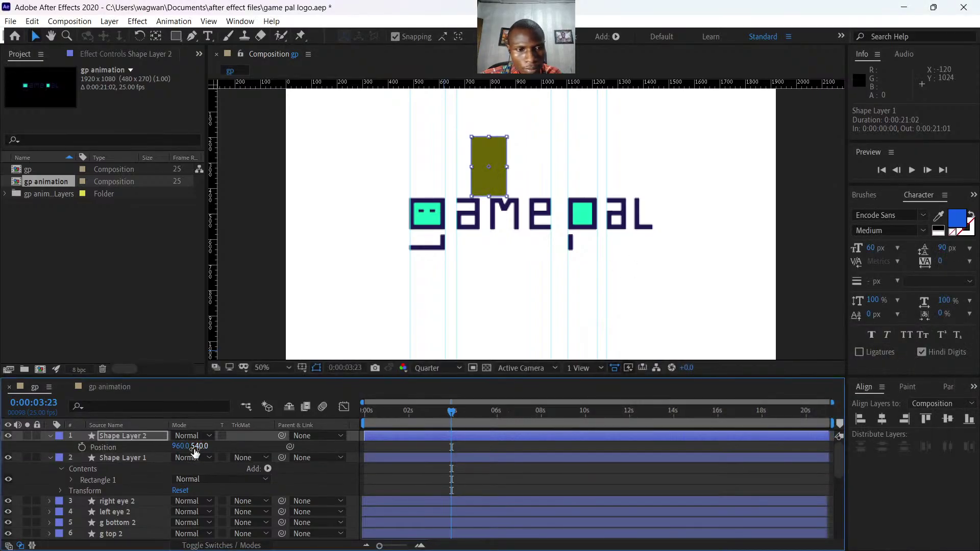
drag(191, 446, 279, 448)
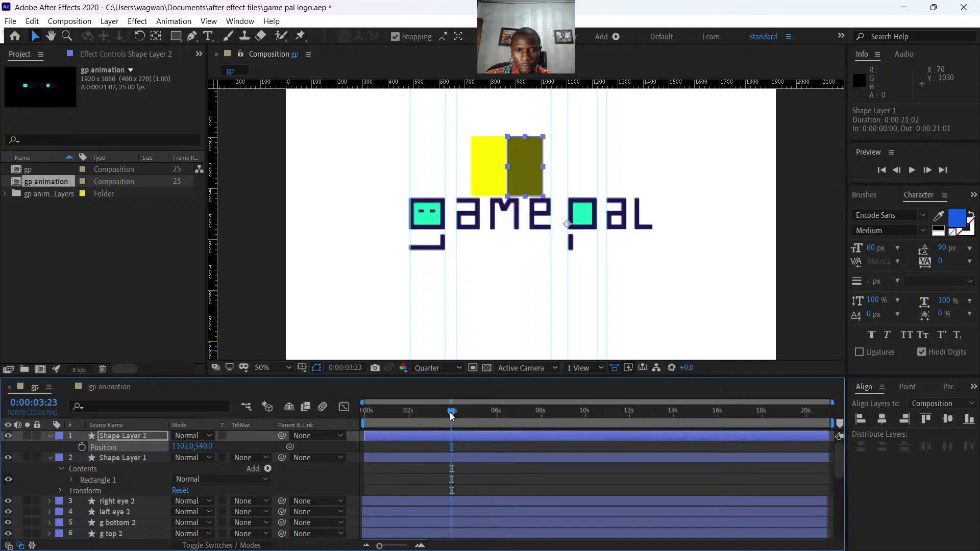
drag(452, 417, 441, 419)
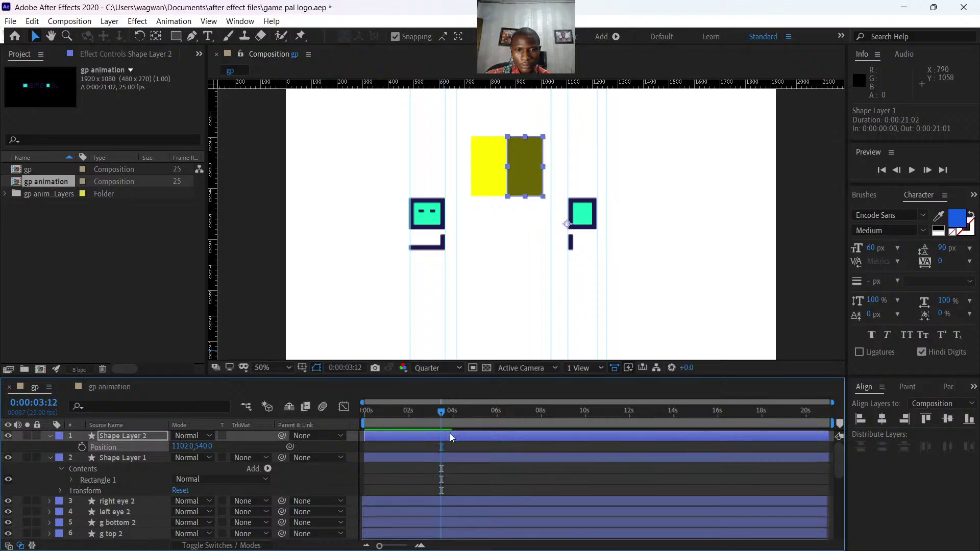
Centre the olive and yellow rectangles horizontally in the composition, and set the yellow one's X position to 984.5, against the olive one's left edge.
click(882, 418)
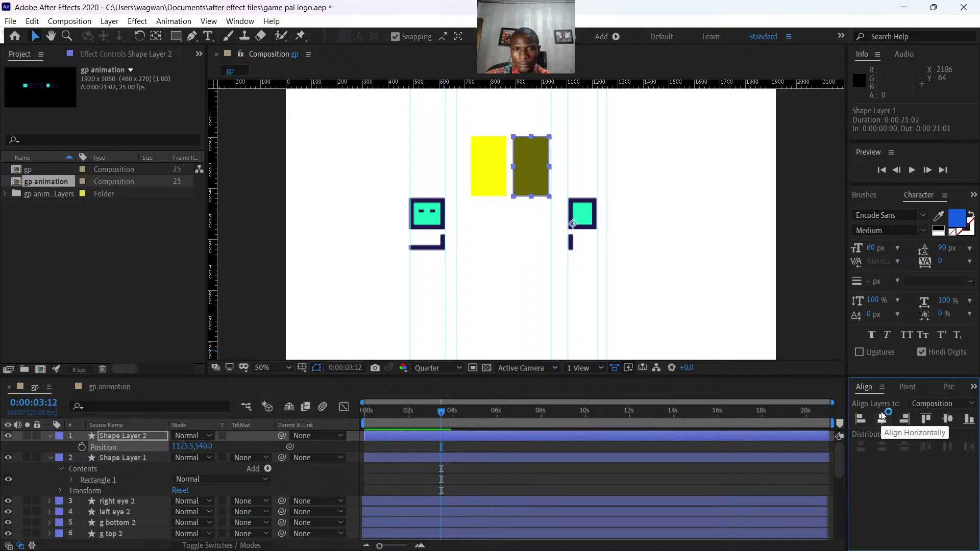
click(496, 169)
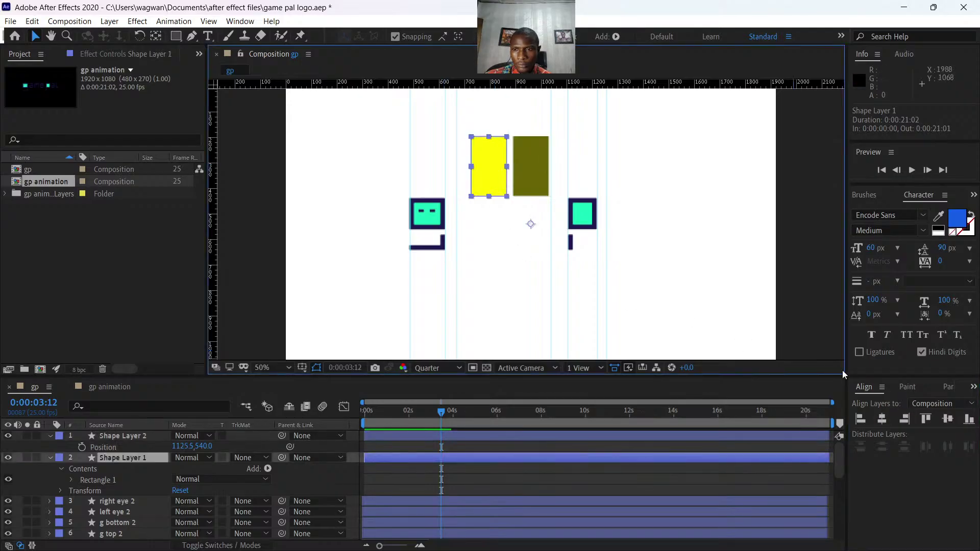
click(883, 421)
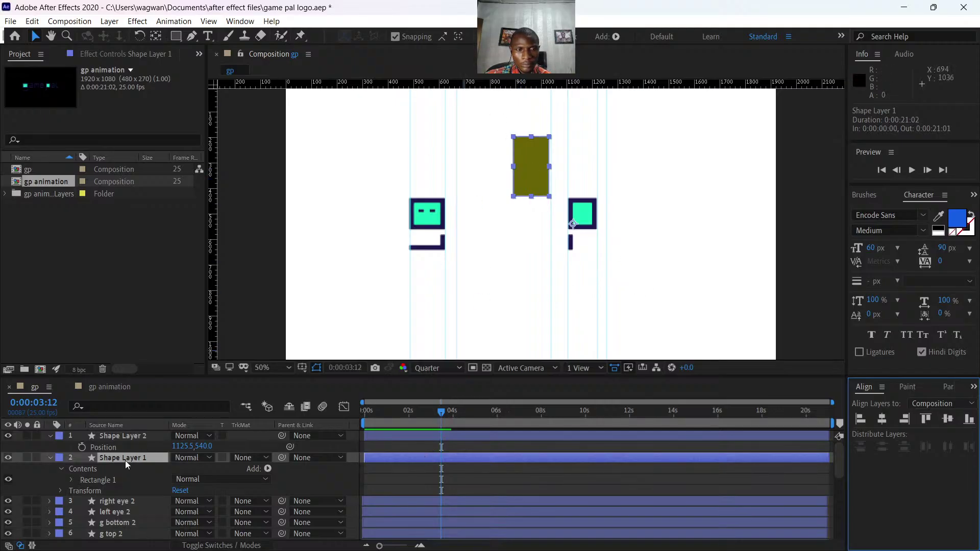
key(p)
drag(172, 469, 79, 457)
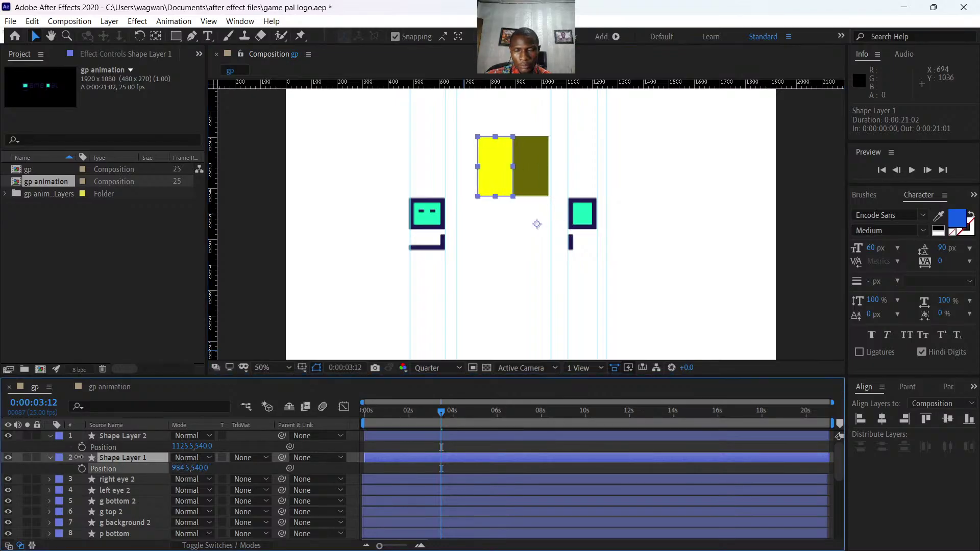
Pre-compose the yellow and olive rectangle layers together as "outline shape" and centre the result horizontally in the composition.
shift+click(406, 437)
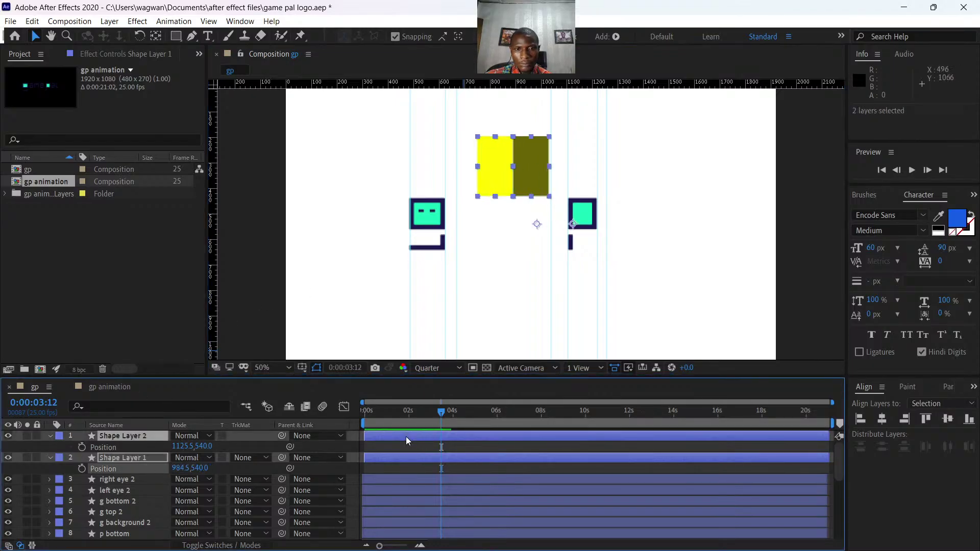
right_click(406, 436)
click(453, 370)
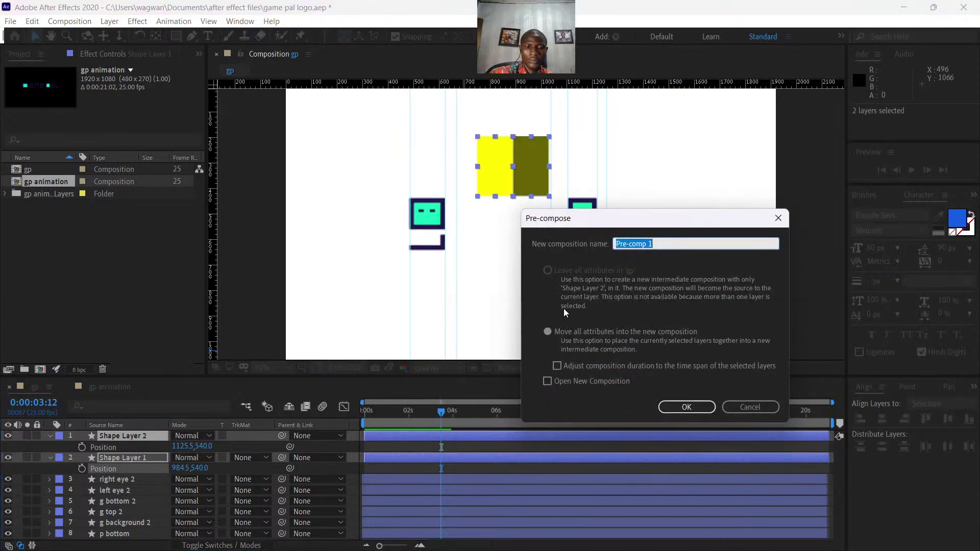
text(outl)
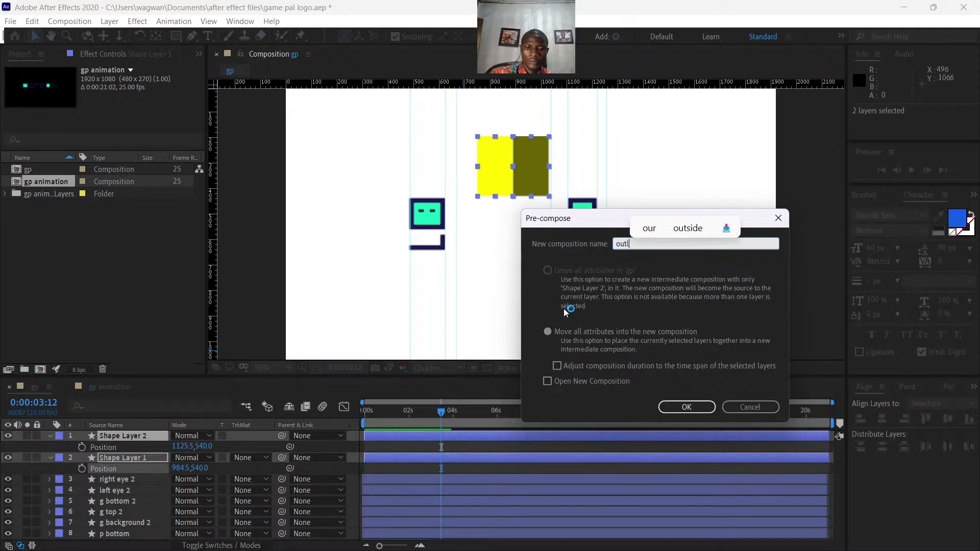
text(ine shape)
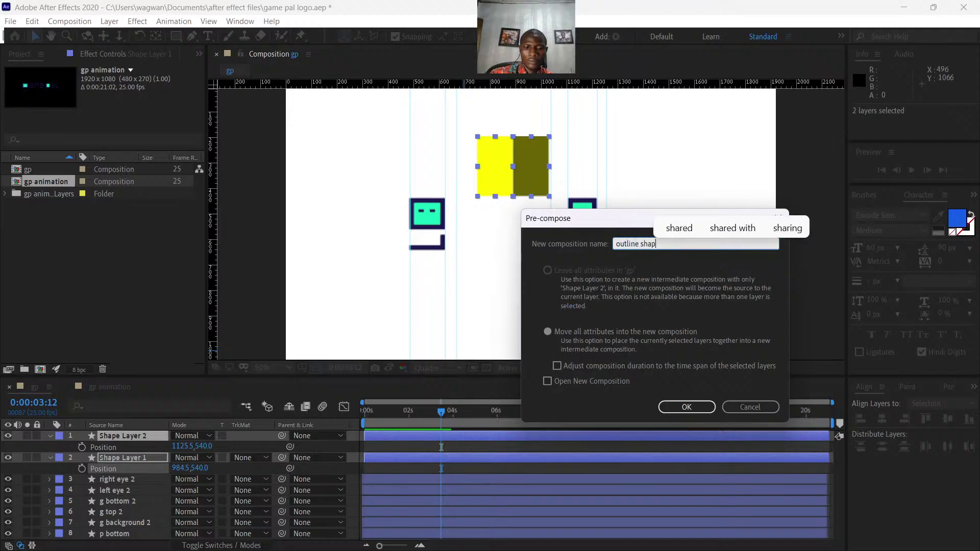
key(Return)
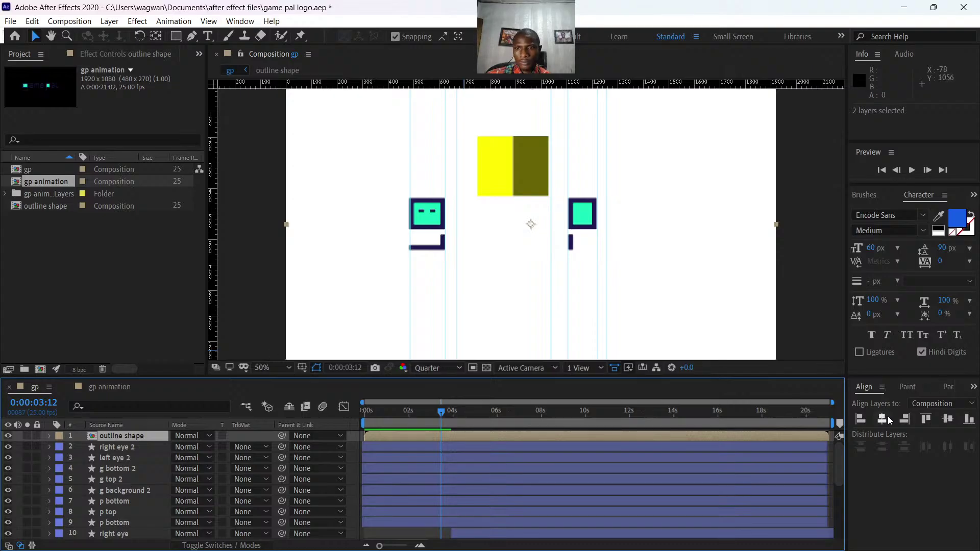
click(885, 419)
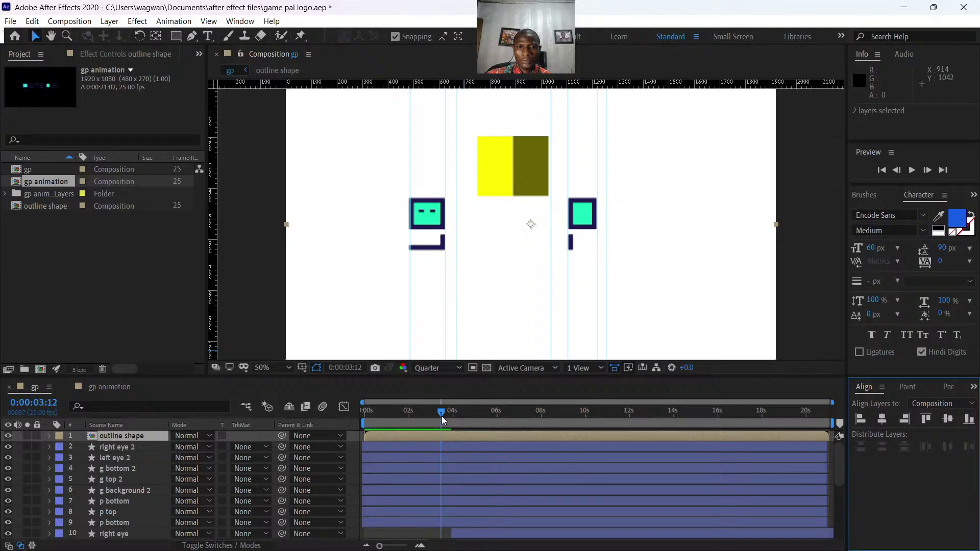
Compare the logo around 0:00:03:11 and 0:00:04:12, and check the outline shape and right eye 2 layers by toggling their visibility.
drag(441, 415, 464, 414)
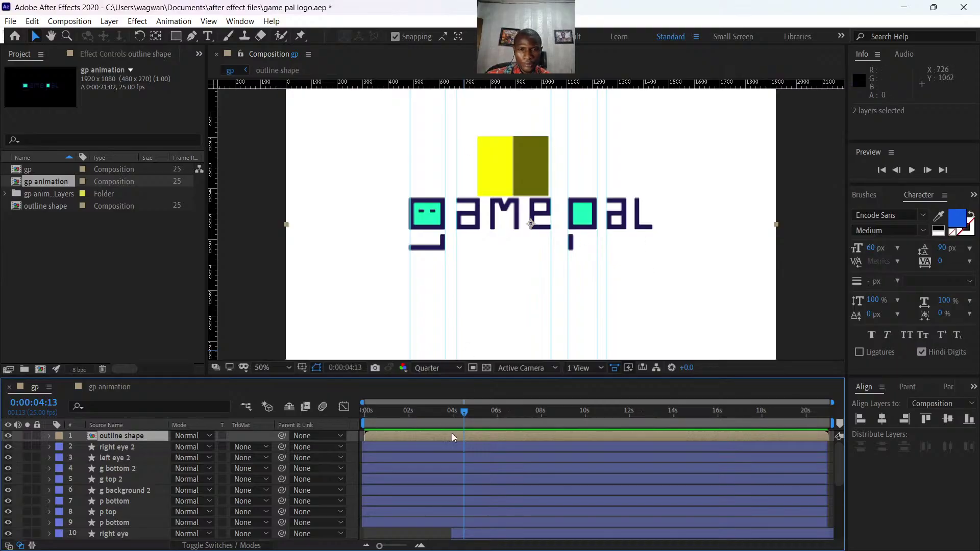
drag(462, 412, 440, 415)
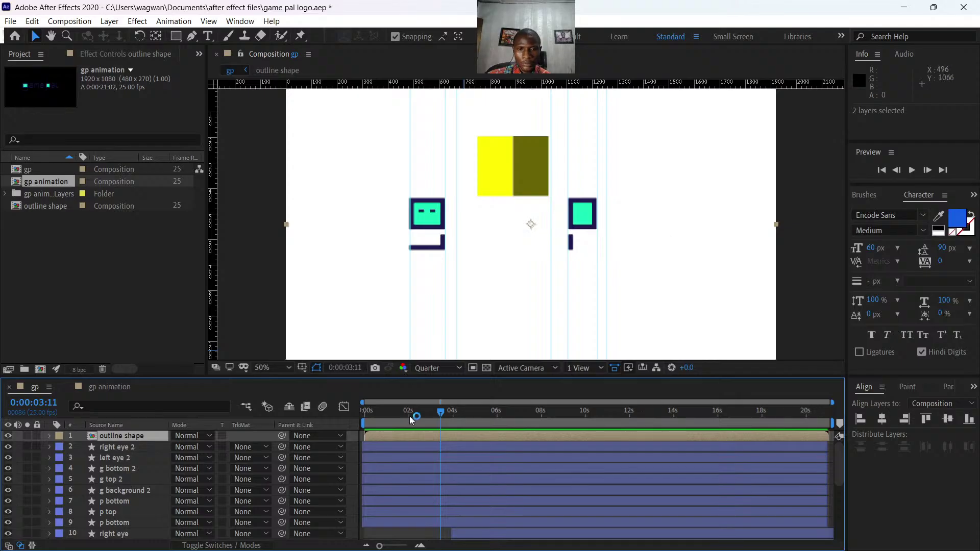
drag(444, 414, 464, 413)
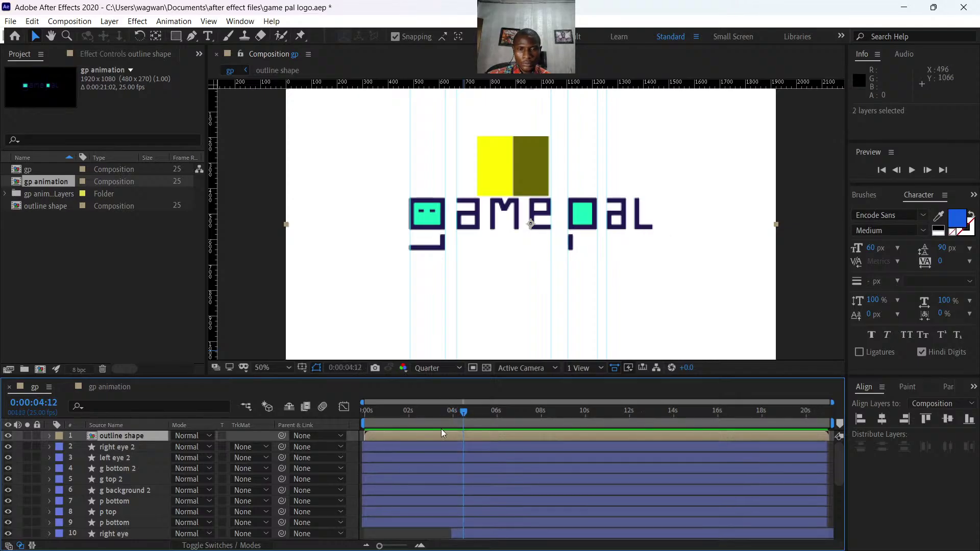
click(419, 440)
drag(411, 530, 14, 439)
click(9, 437)
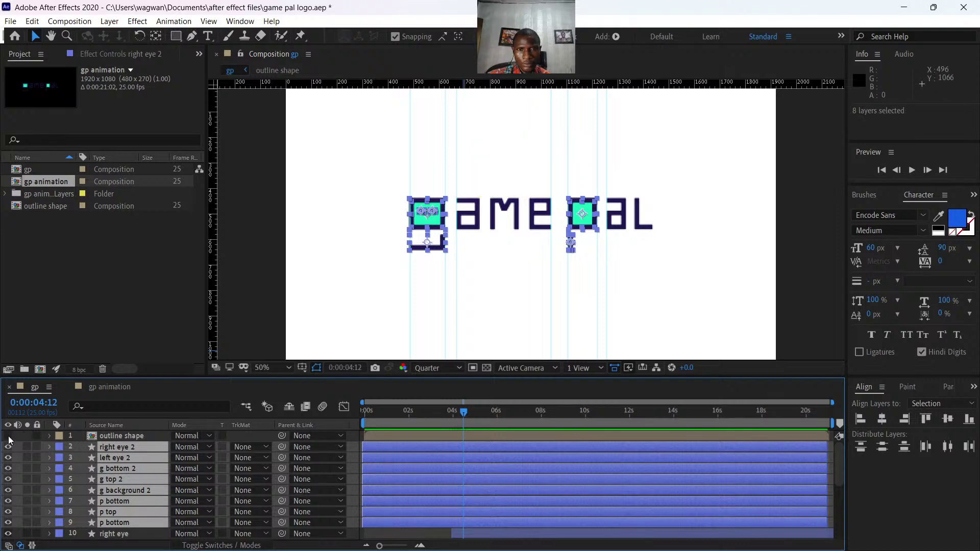
click(8, 436)
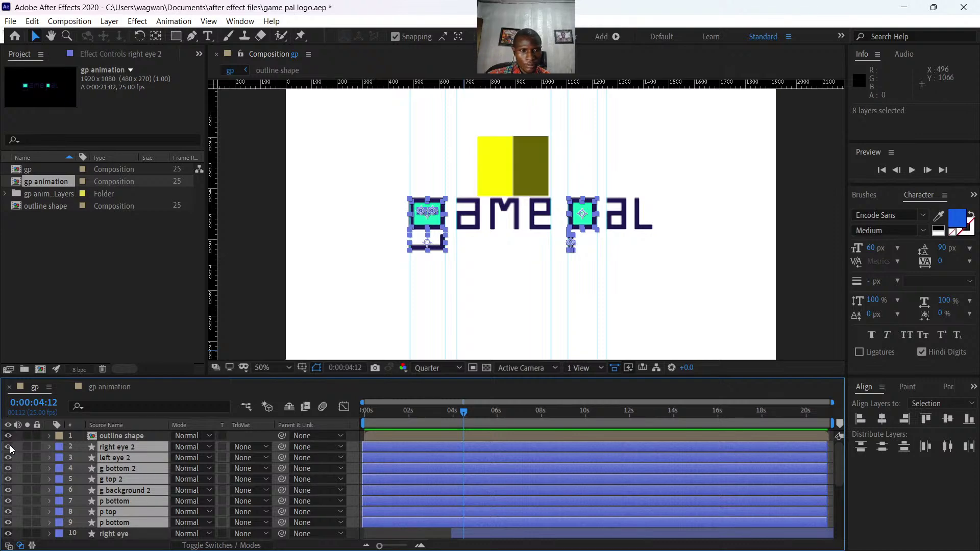
click(9, 446)
click(10, 447)
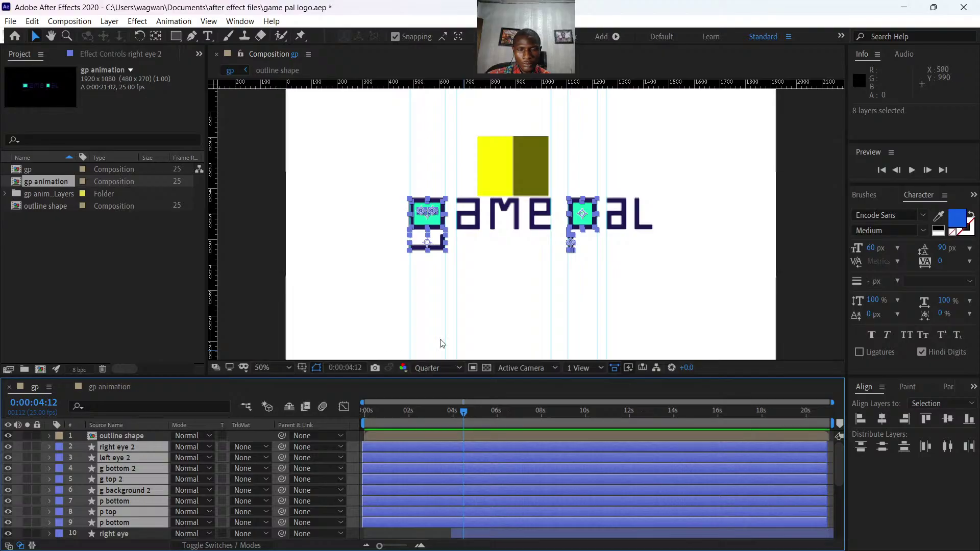
Set the current time to 0:00:03:05 and add vertical guides at X 748 and 890, along the yellow rectangle's two sides.
click(439, 409)
click(437, 408)
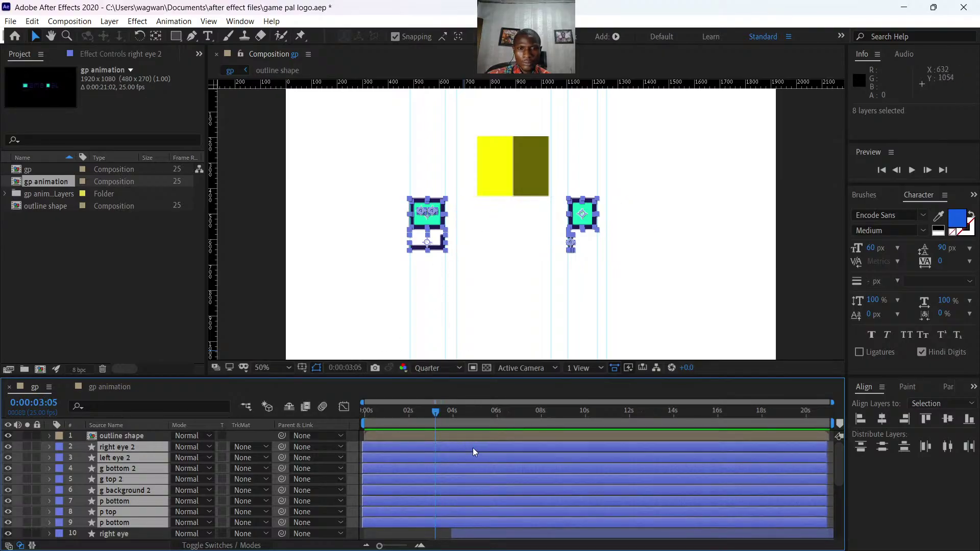
click(688, 268)
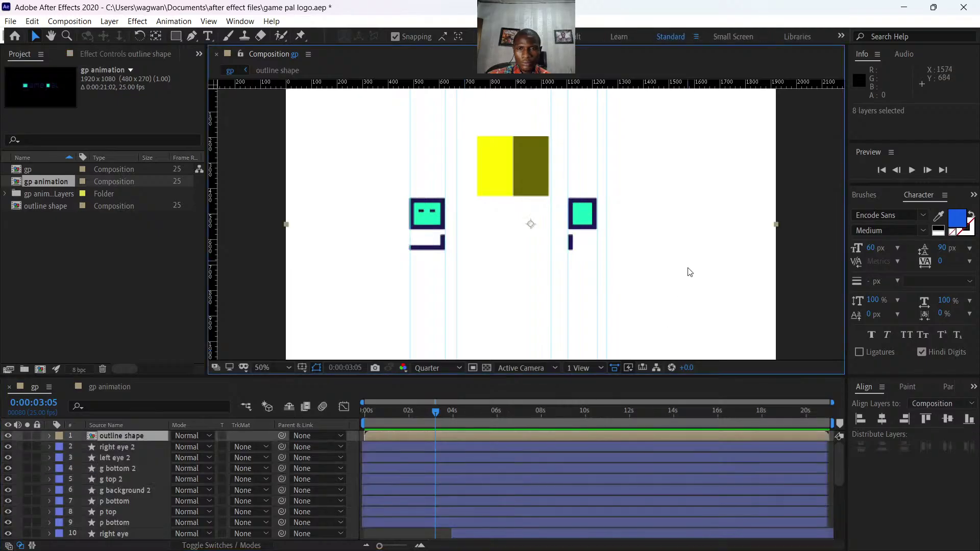
drag(217, 202, 478, 279)
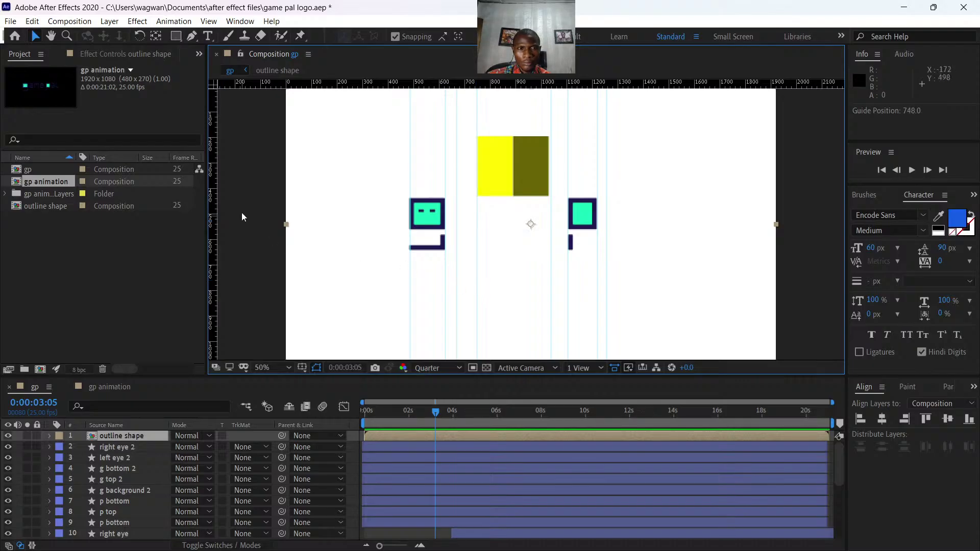
drag(215, 184, 513, 250)
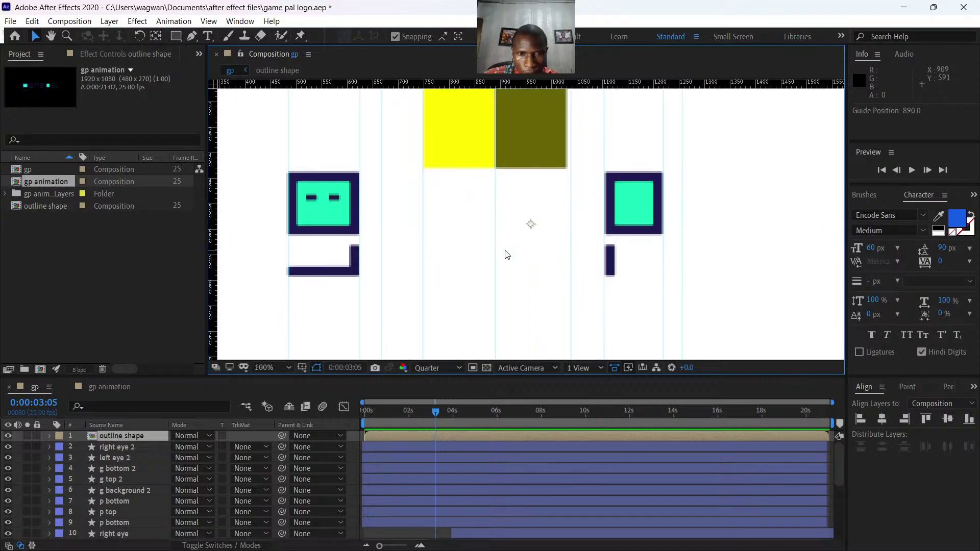
key(slash)
Try to shift the g and p letter layers together horizontally towards the yellow rectangle, and undo that move.
click(379, 445)
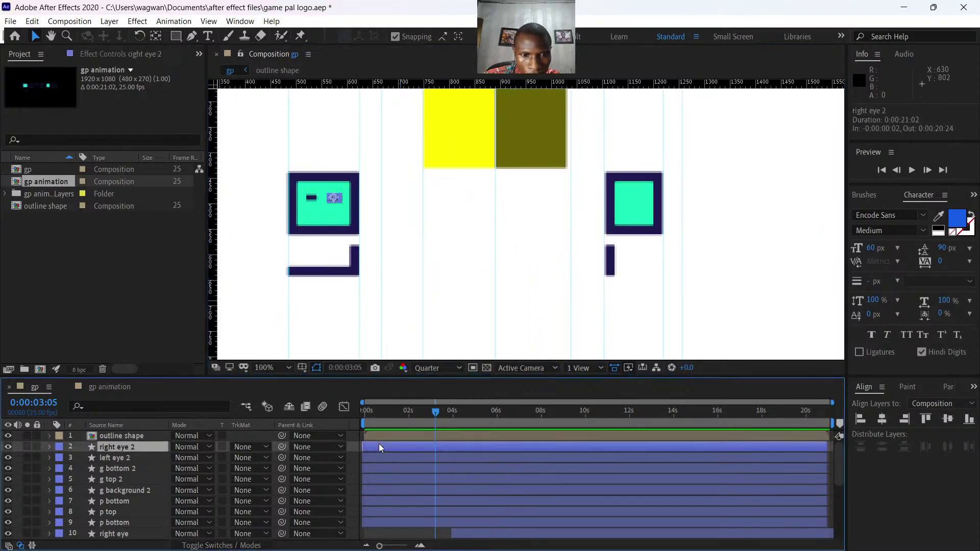
shift+click(381, 512)
key(p)
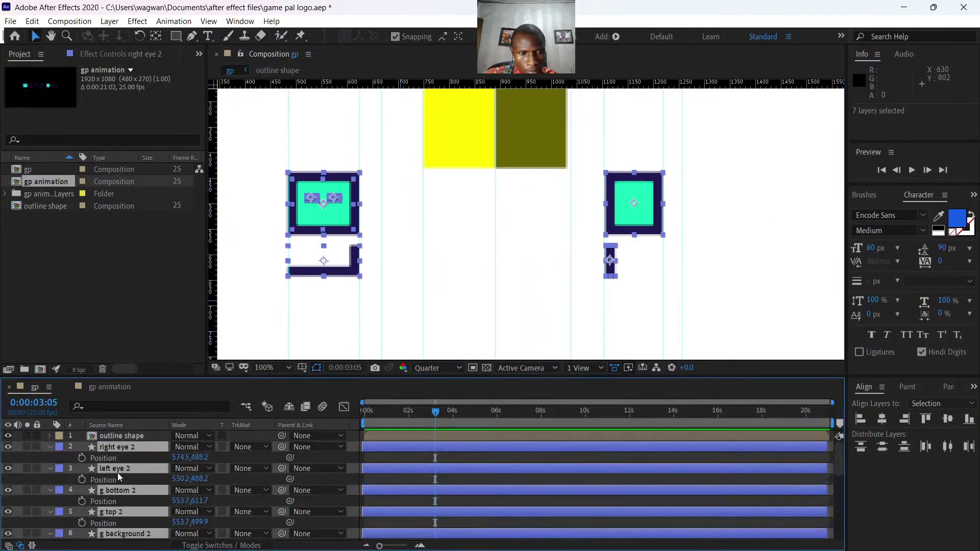
drag(179, 457, 331, 462)
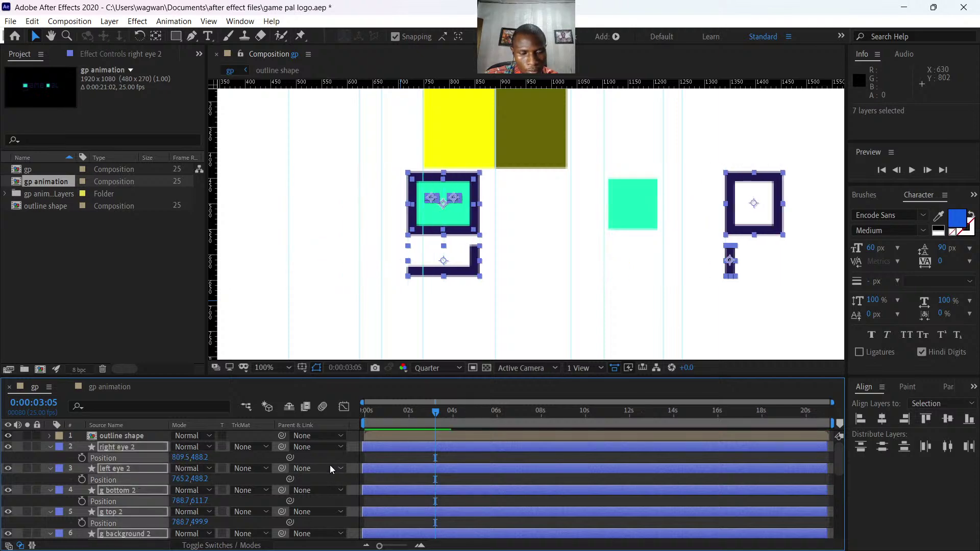
key(ctrl+z)
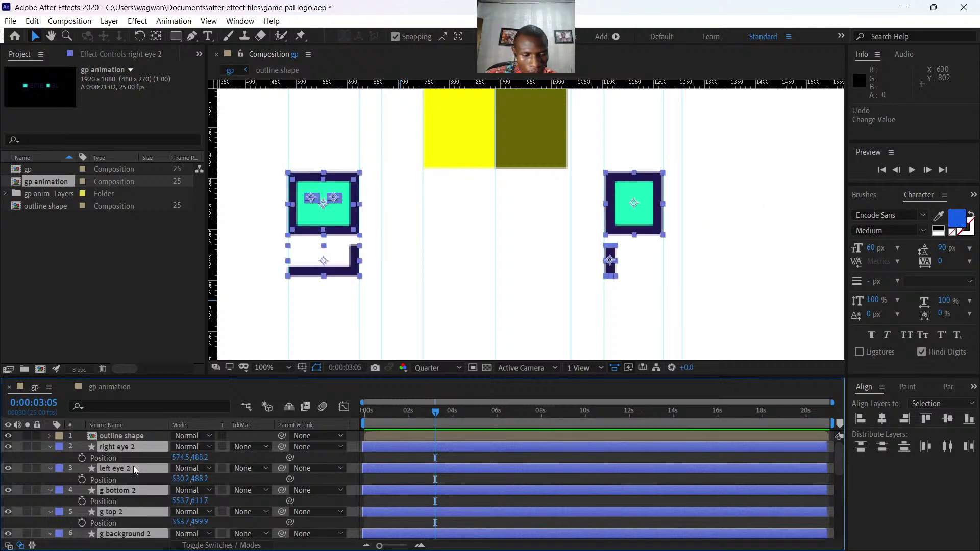
click(51, 446)
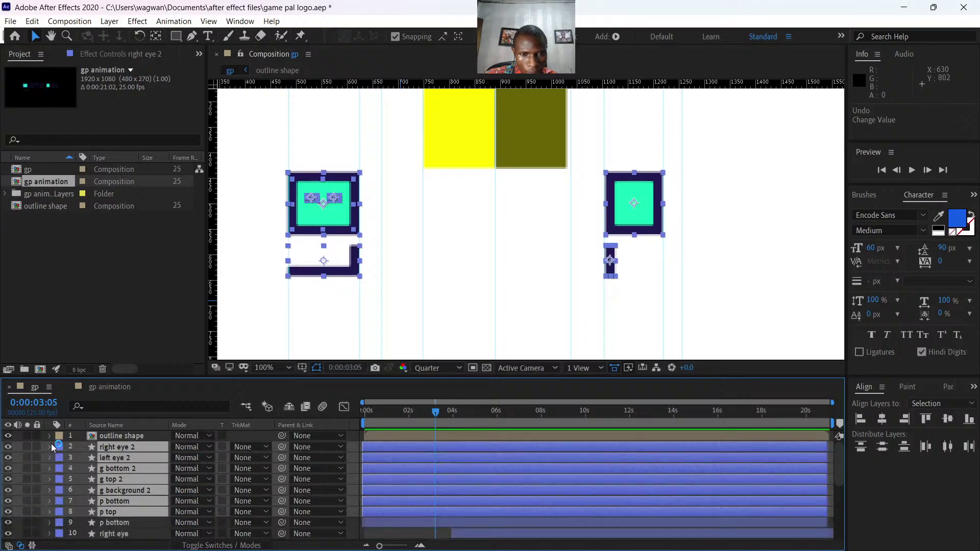
click(405, 528)
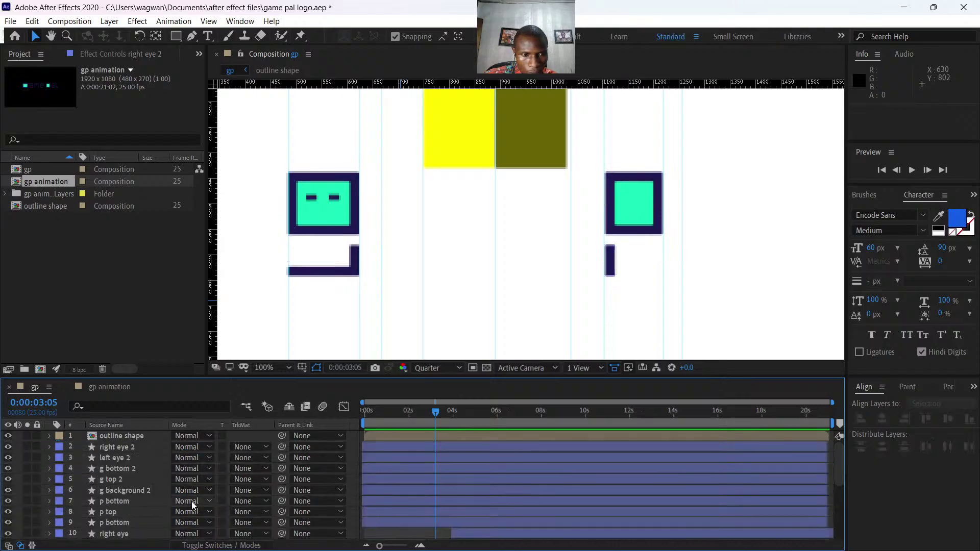
Shift the five g layers, from right eye 2 to g background 2, horizontally between the new guides, with right eye 2 at X 840.5.
click(113, 490)
shift+click(111, 450)
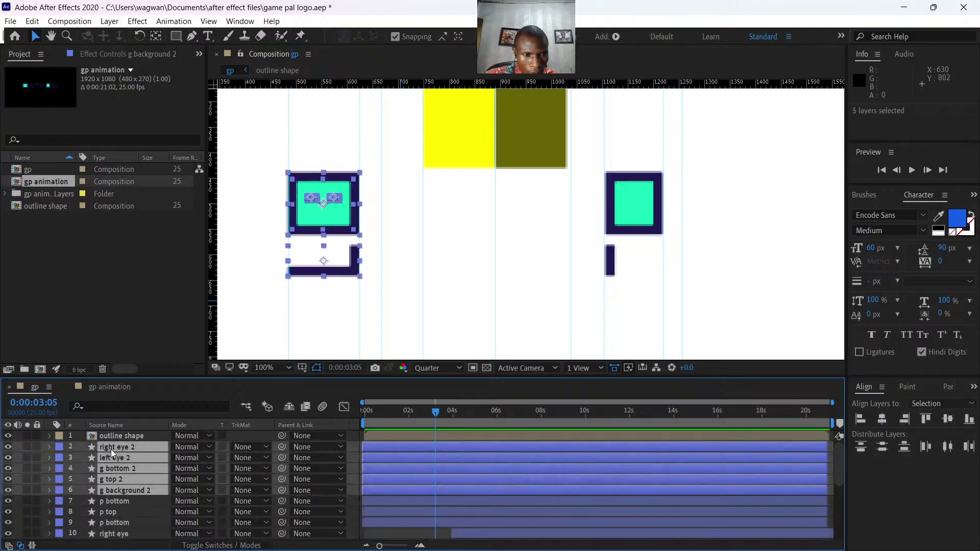
key(p)
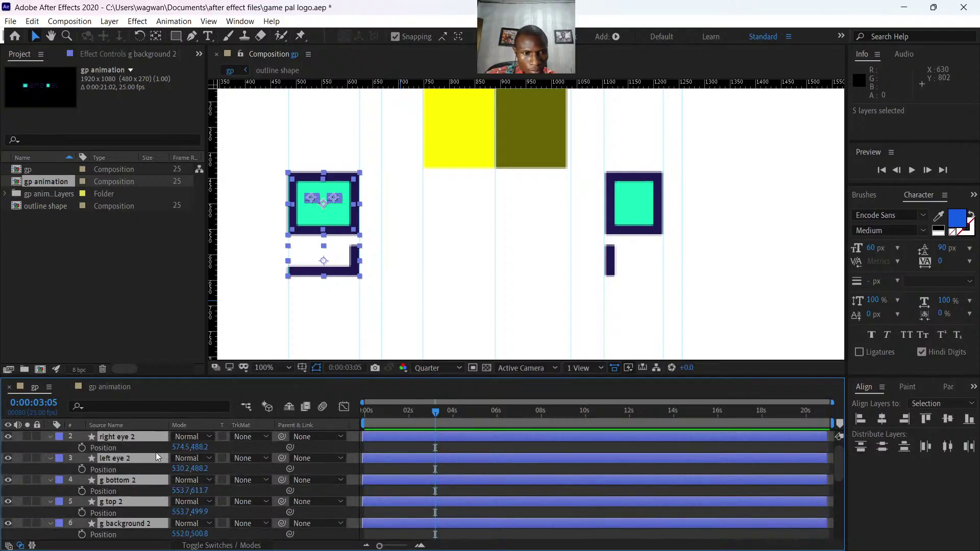
drag(180, 452, 350, 451)
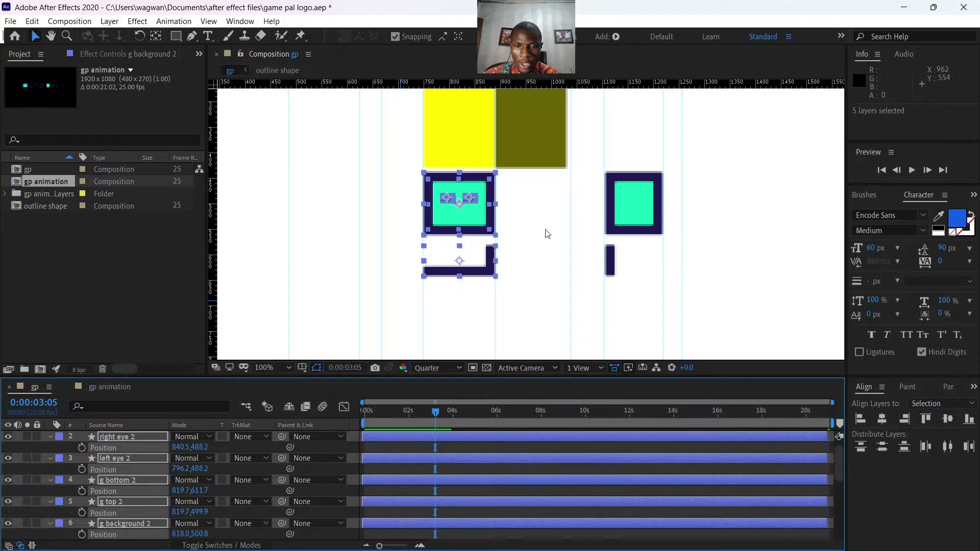
click(50, 437)
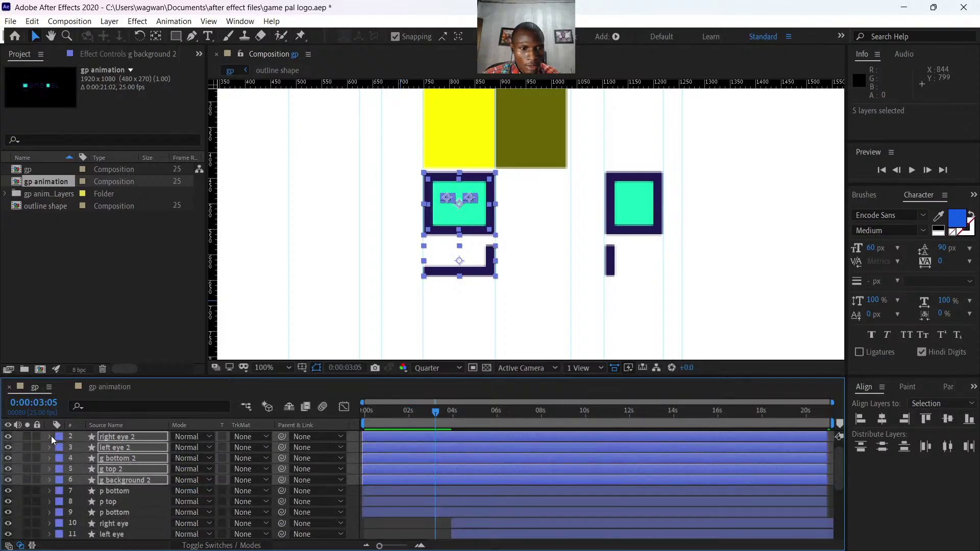
Shift the two p bottom layers and p top horizontally together so the p stands just beside the g, with p top at X 959.1.
click(422, 489)
shift+click(409, 512)
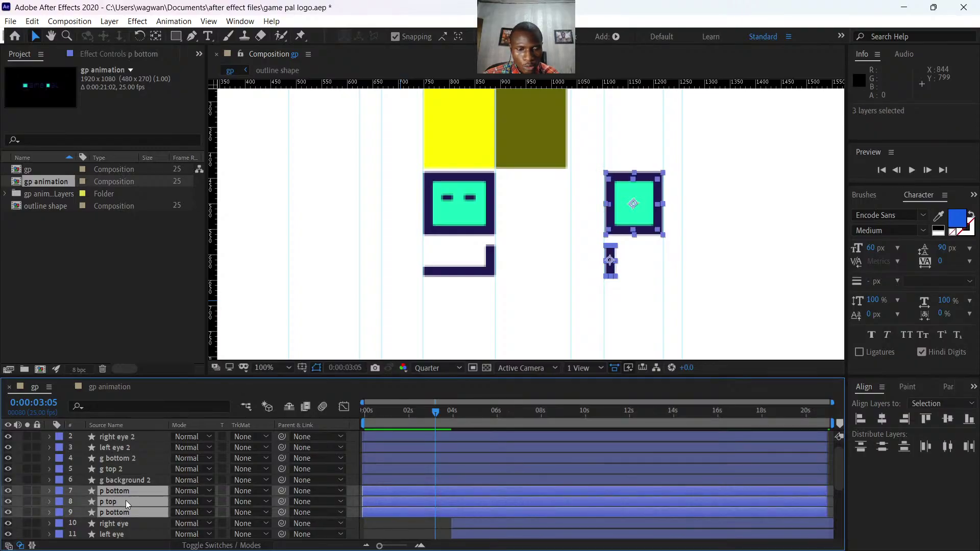
key(p)
drag(181, 501, 36, 486)
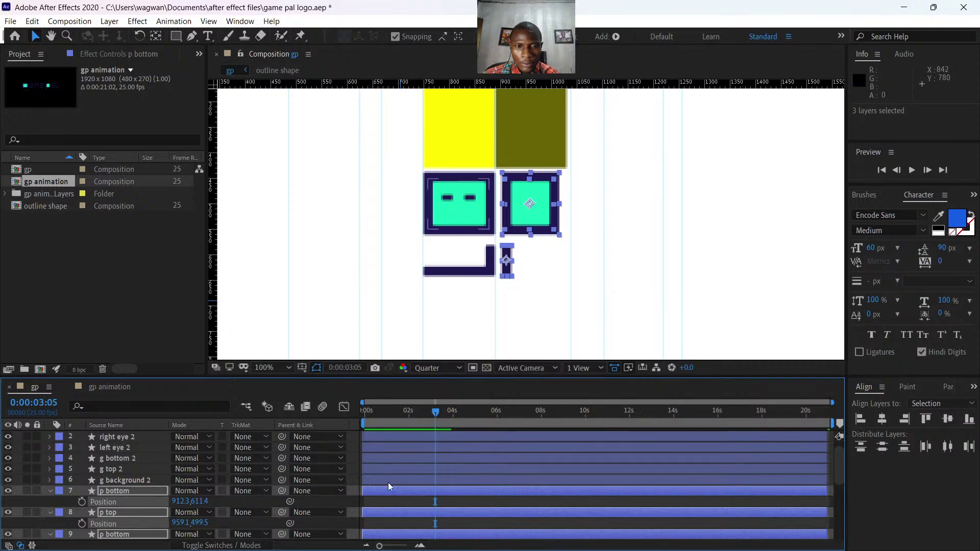
Open the outline shape pre-composition and set the olive rectangle's X position to 1132.5, leaving a narrow gap beside the yellow one.
scroll(398, 478, up, 2)
double_click(404, 436)
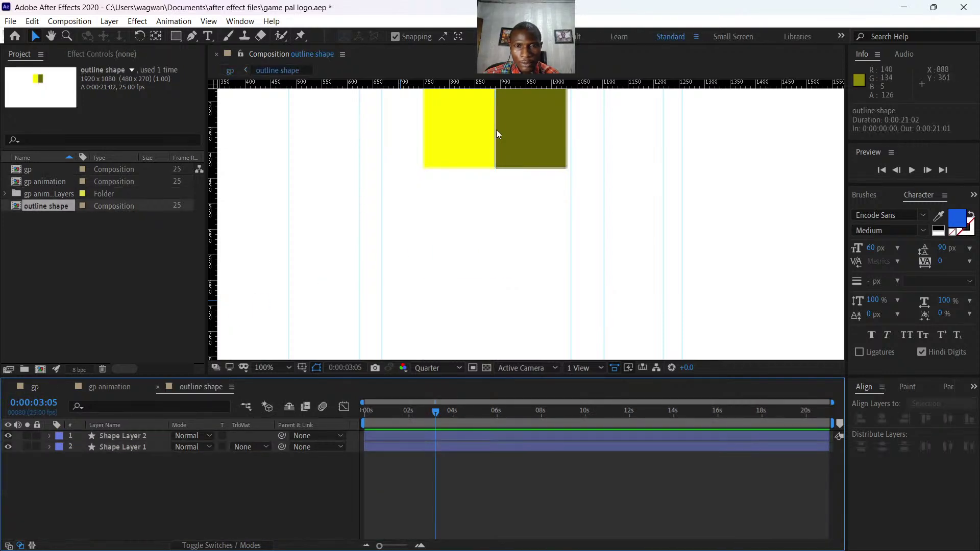
click(516, 137)
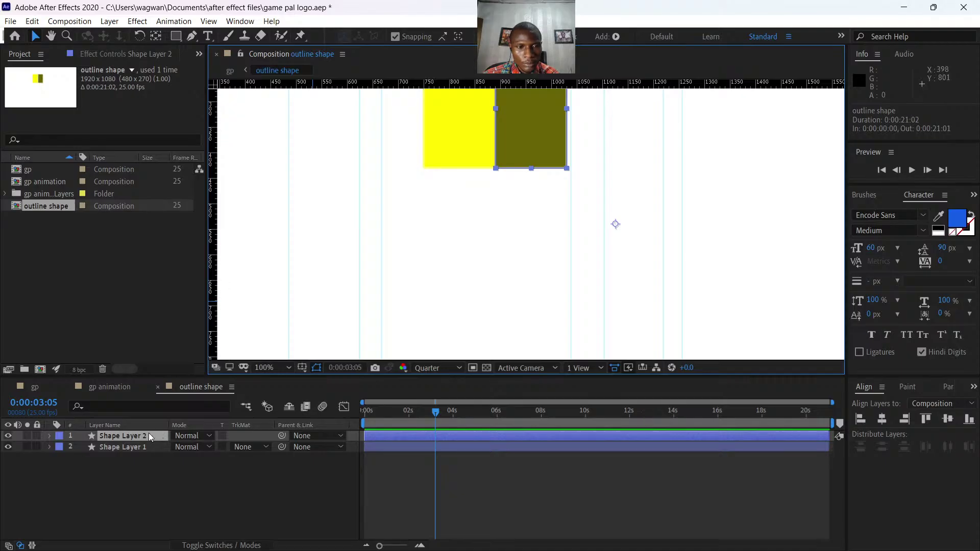
key(p)
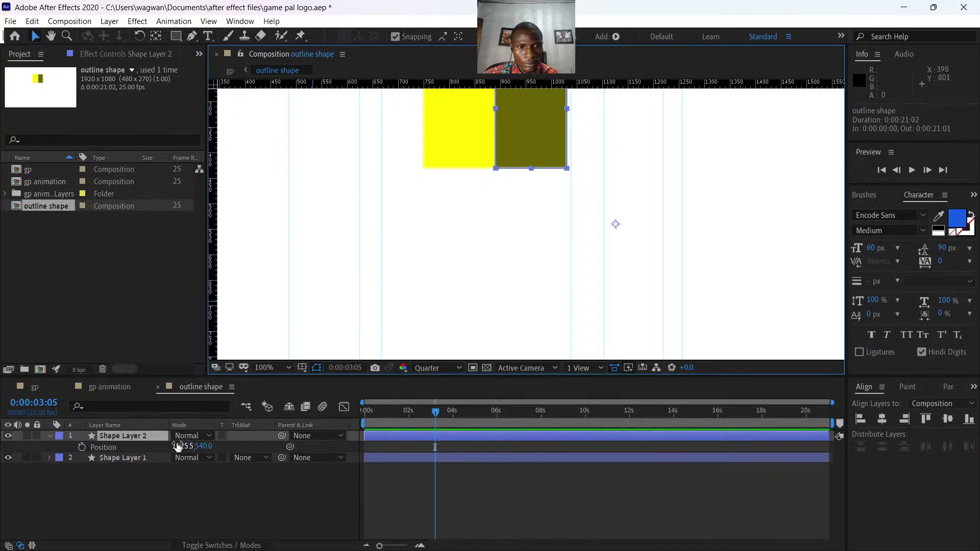
drag(177, 447, 181, 444)
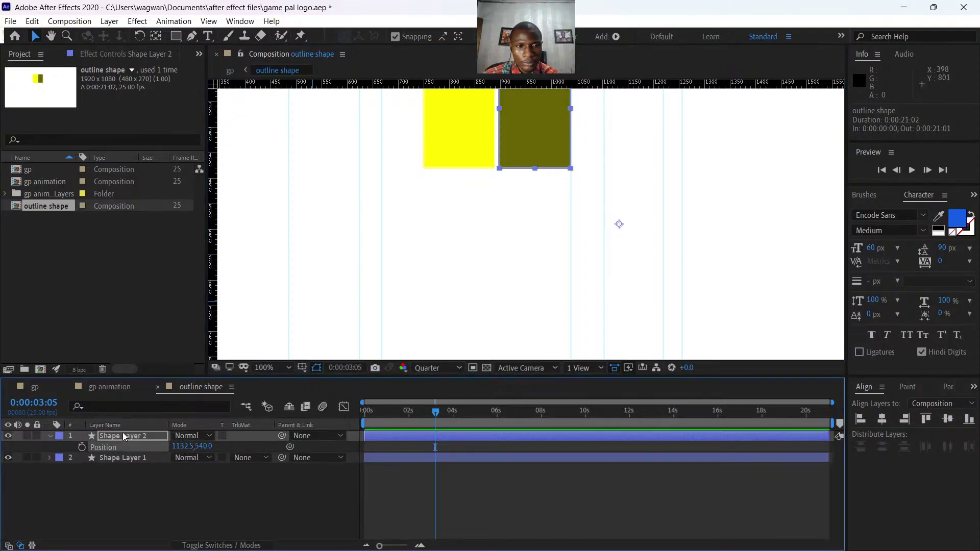
Close the outline shape composition, return to the gp composition and set the current time to 0:00:02:14.
click(158, 387)
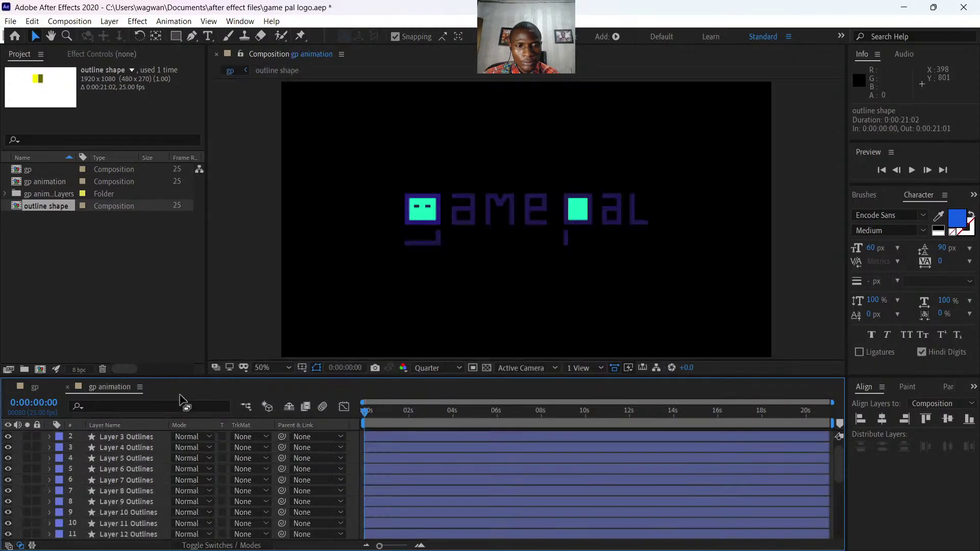
click(43, 384)
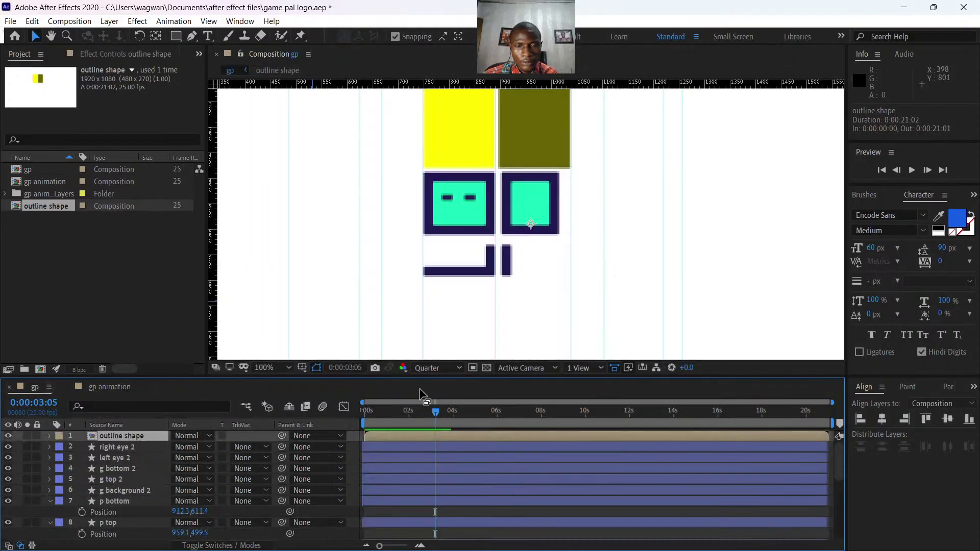
mouse_move(434, 412)
mouse_down()
mouse_move(370, 412)
mouse_move(451, 428)
mouse_move(421, 412)
mouse_up()
key(comma)
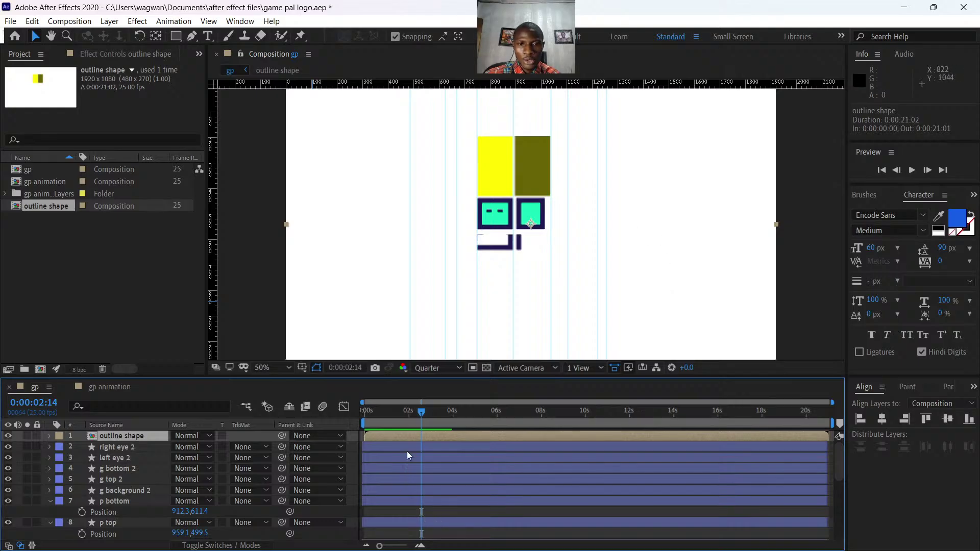
Shift the g bottom 2, g top 2, g background 2 and p bottom layers in time so they start at 0:00:02:03.
drag(421, 419, 363, 420)
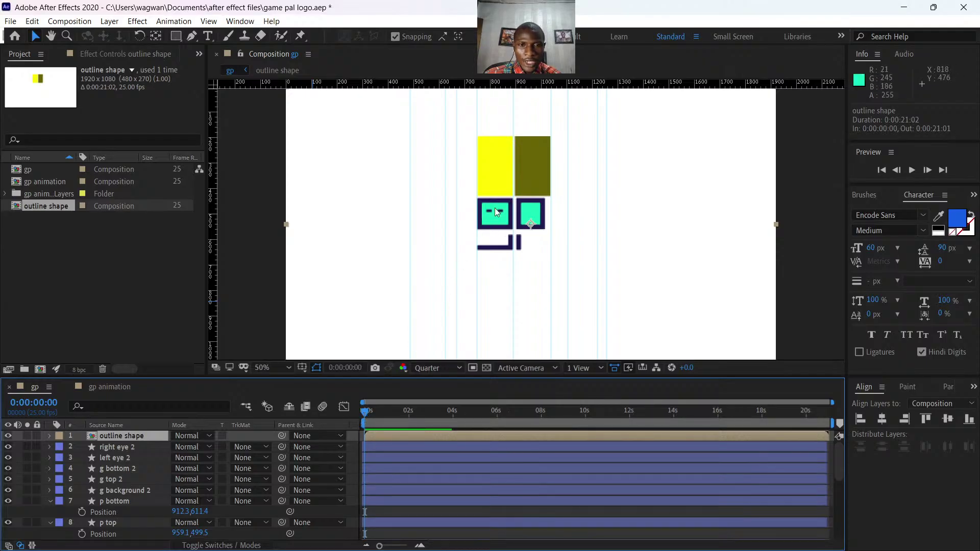
click(379, 446)
click(378, 461)
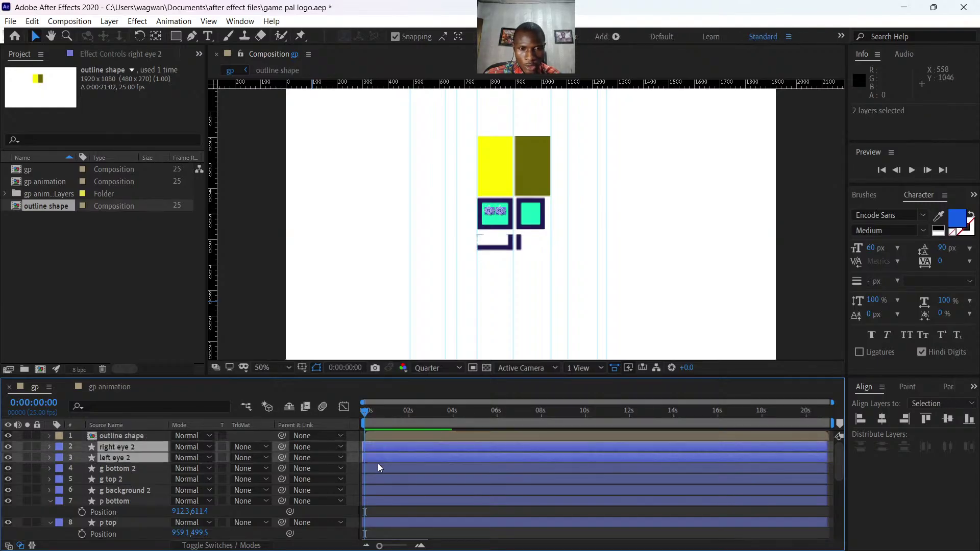
click(378, 467)
shift+click(378, 502)
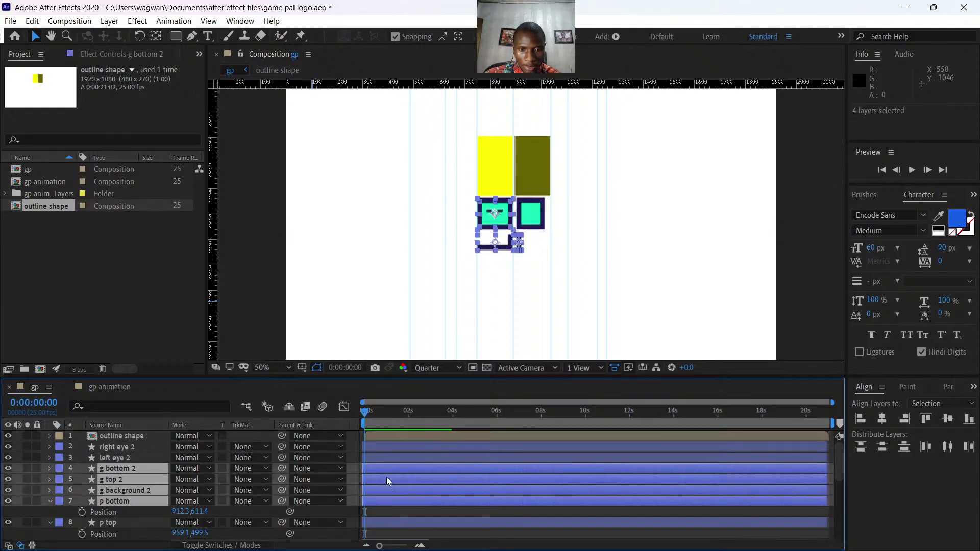
drag(387, 476, 435, 475)
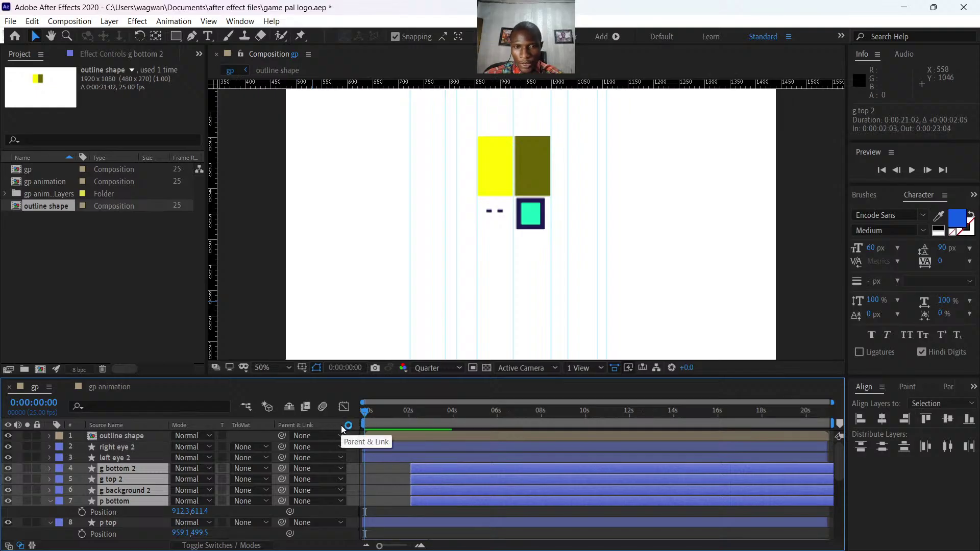
Reveal the Position property of the right eye 2 and left eye 2 layers.
scroll(510, 219, up, 4)
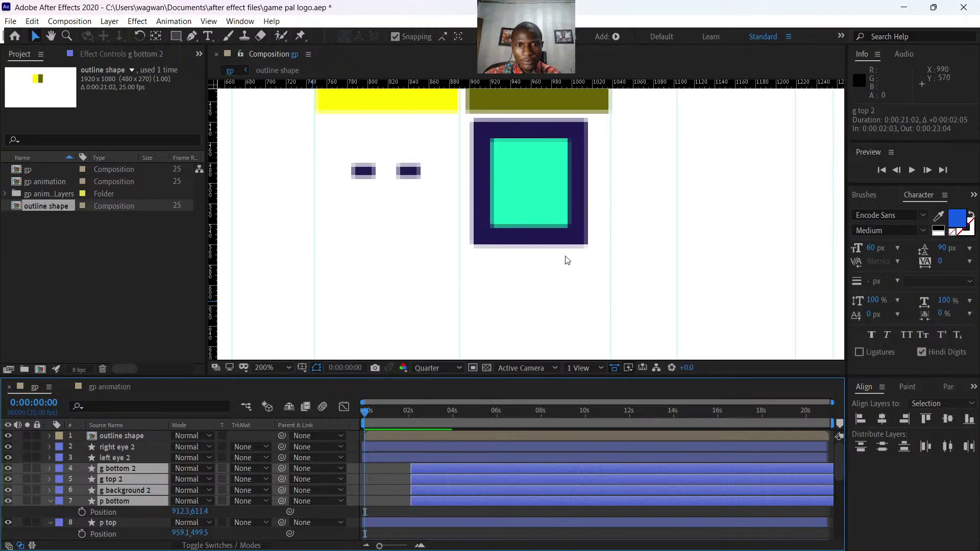
click(379, 447)
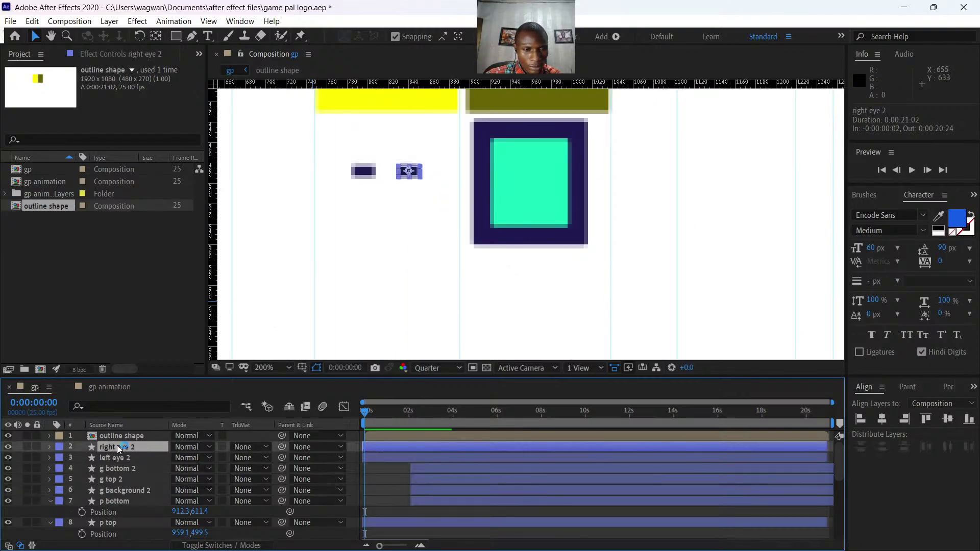
key(p)
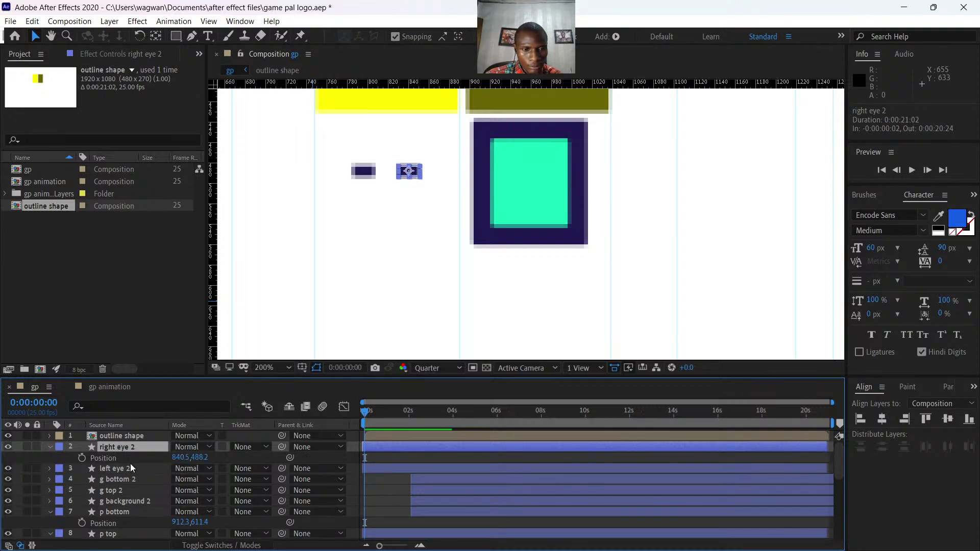
key(p)
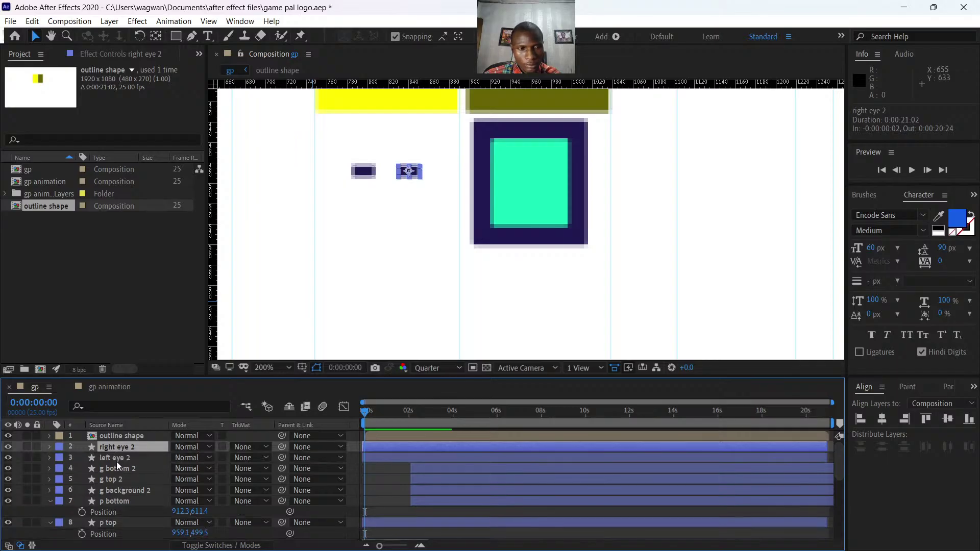
ctrl+click(115, 457)
key(p)
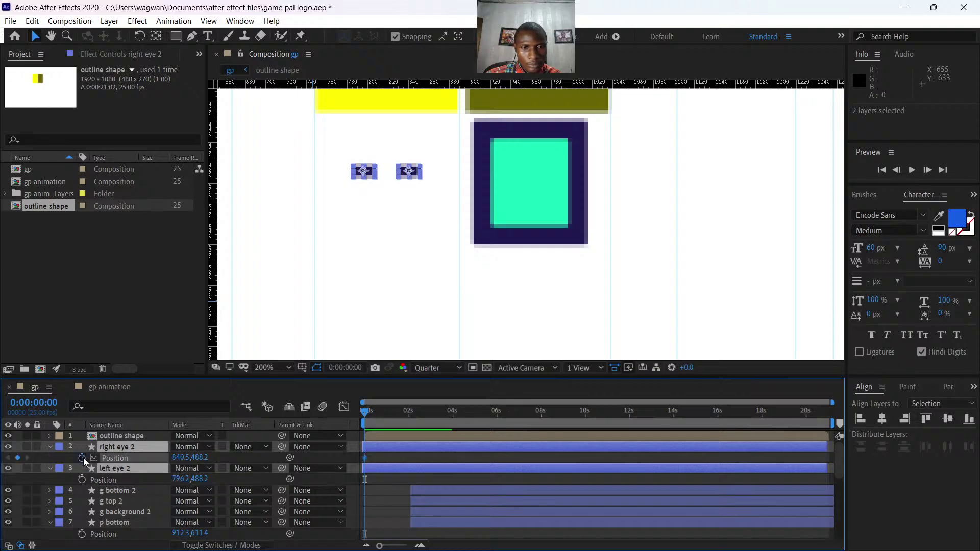
click(82, 459)
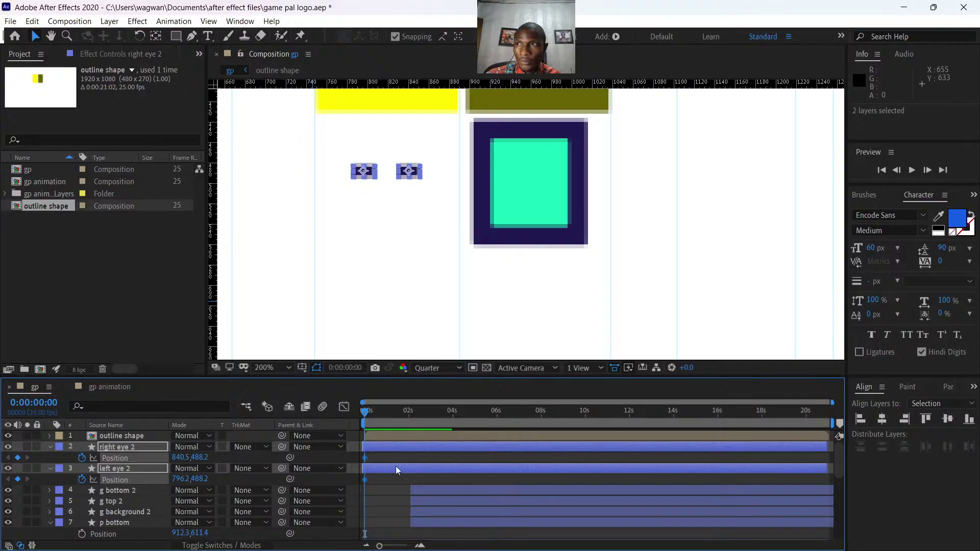
key(ctrl+z)
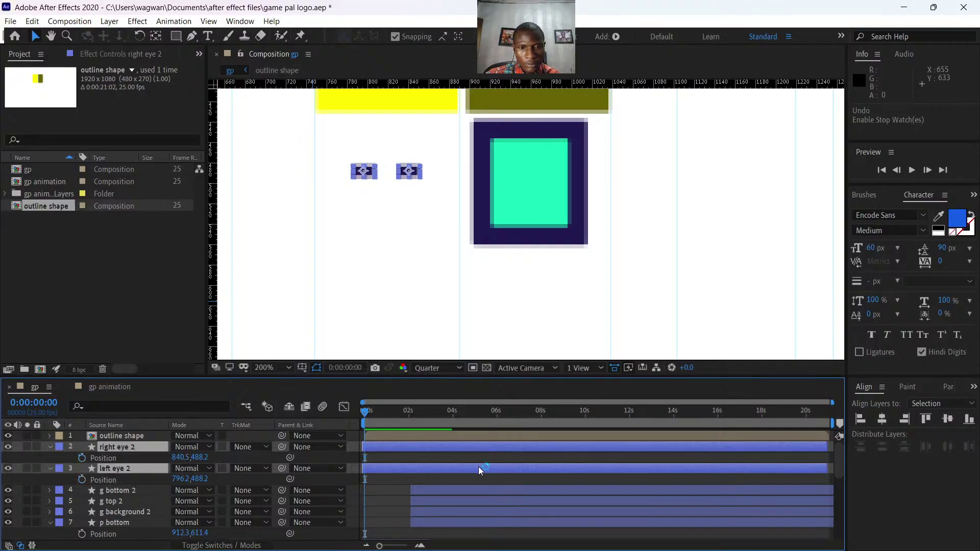
click(182, 458)
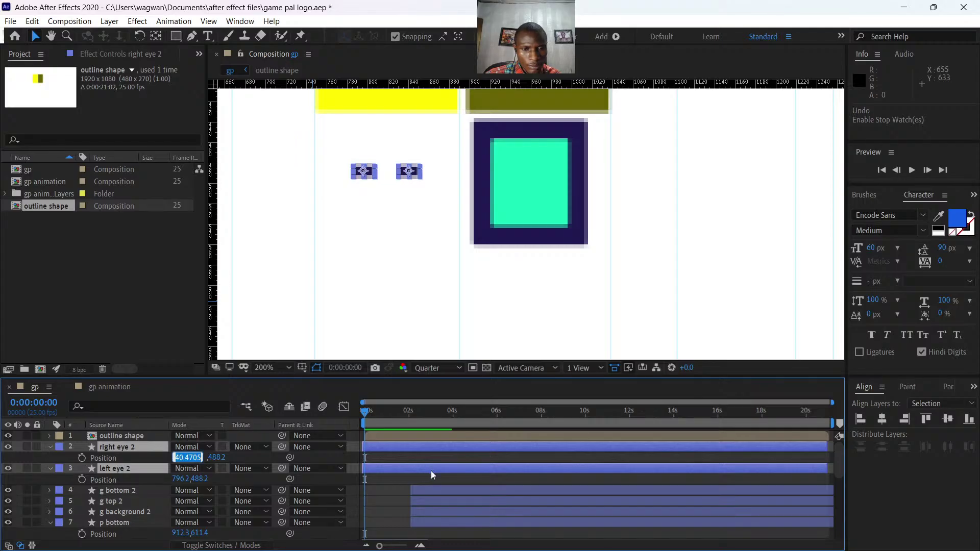
click(396, 479)
Keyframe right eye 2's horizontal position from 815.5 at 0:00:00:00 to 840.5 at 0:00:01:00.
click(373, 452)
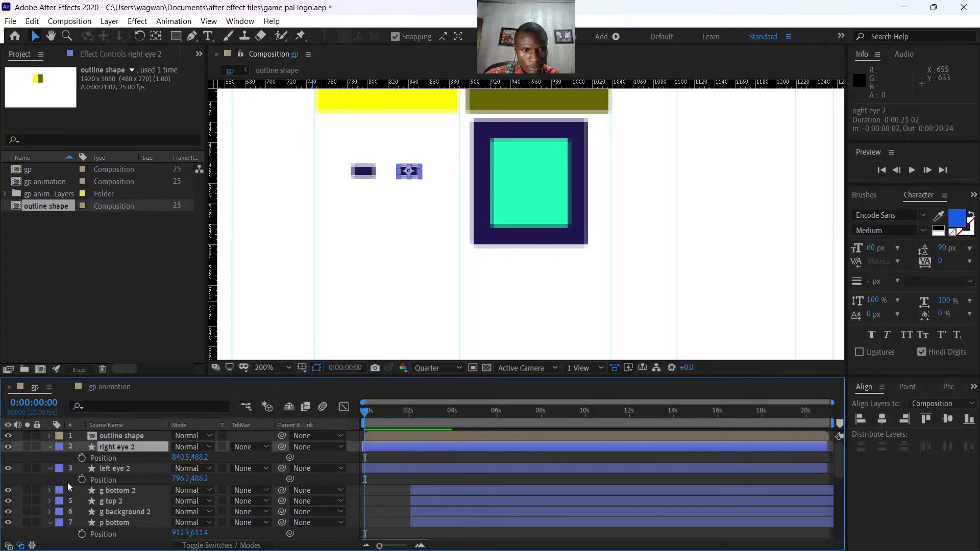
click(82, 458)
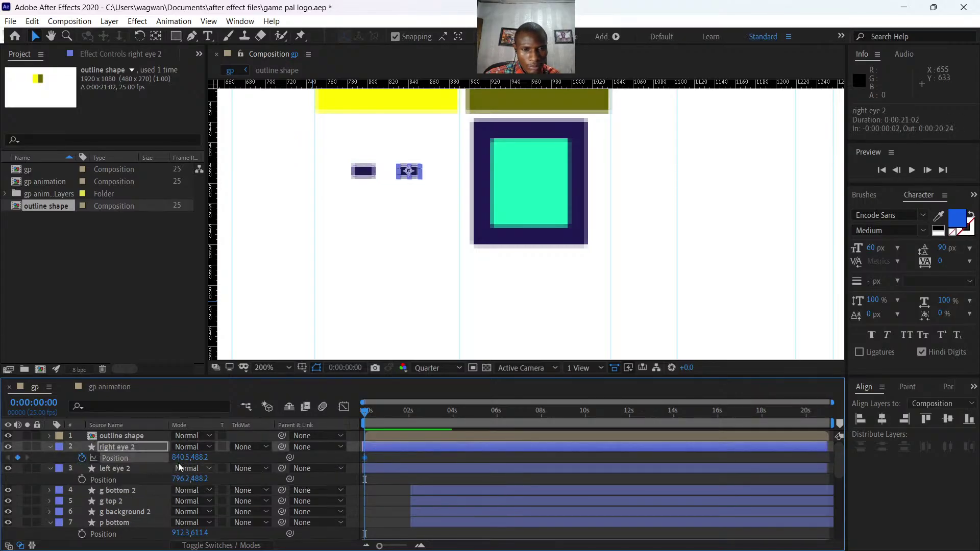
drag(175, 458, 163, 458)
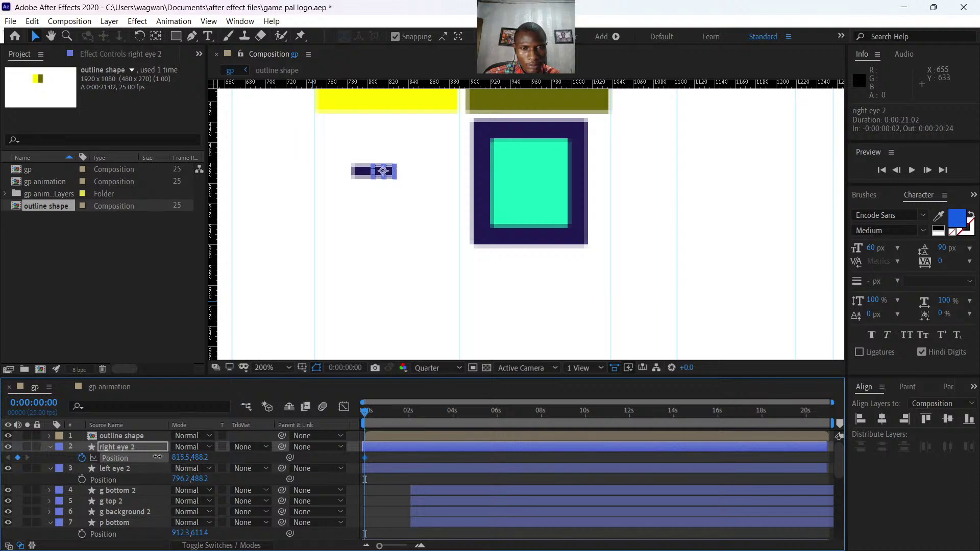
drag(365, 412, 387, 421)
click(185, 458)
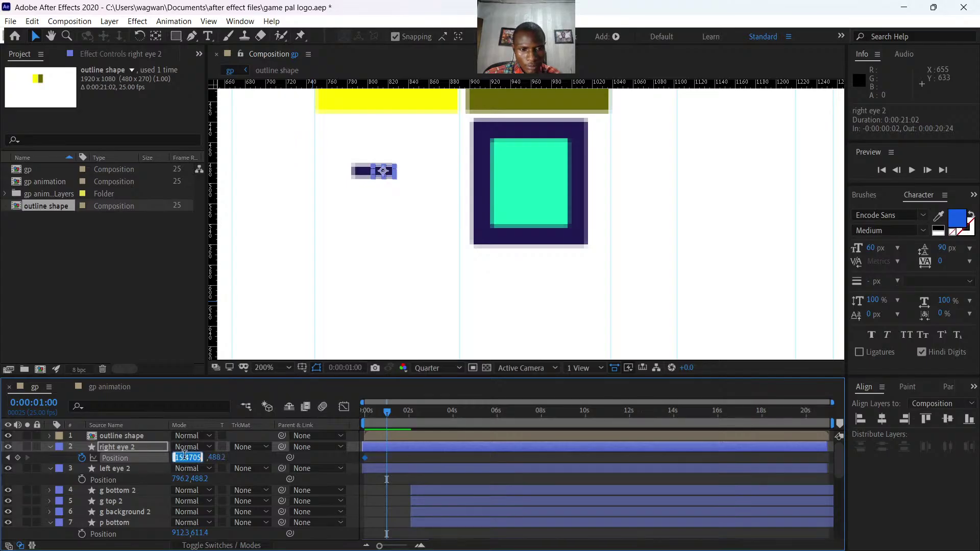
text(840.5)
key(Return)
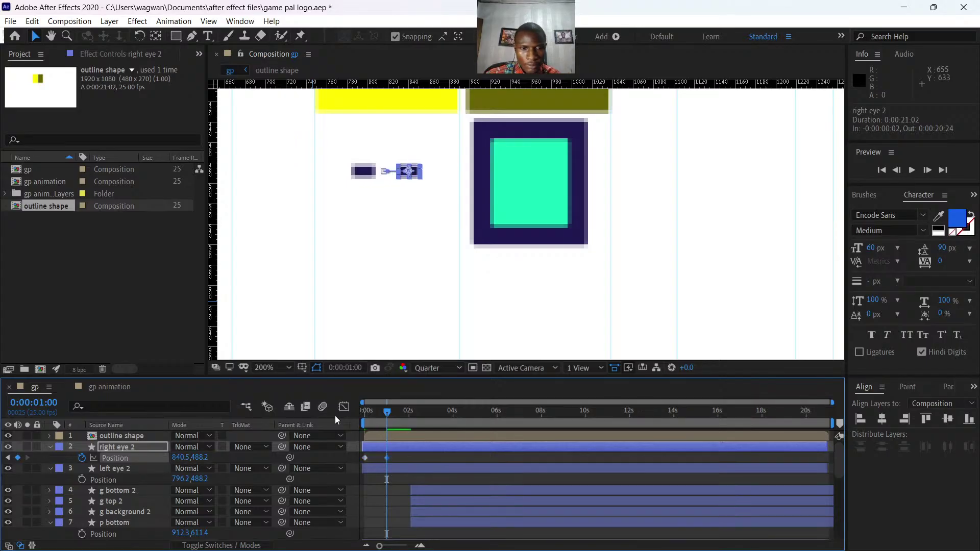
Start Position keyframing on left eye 2 at 0:00:00:01 with its X position at 767.2.
drag(388, 420, 365, 418)
click(368, 468)
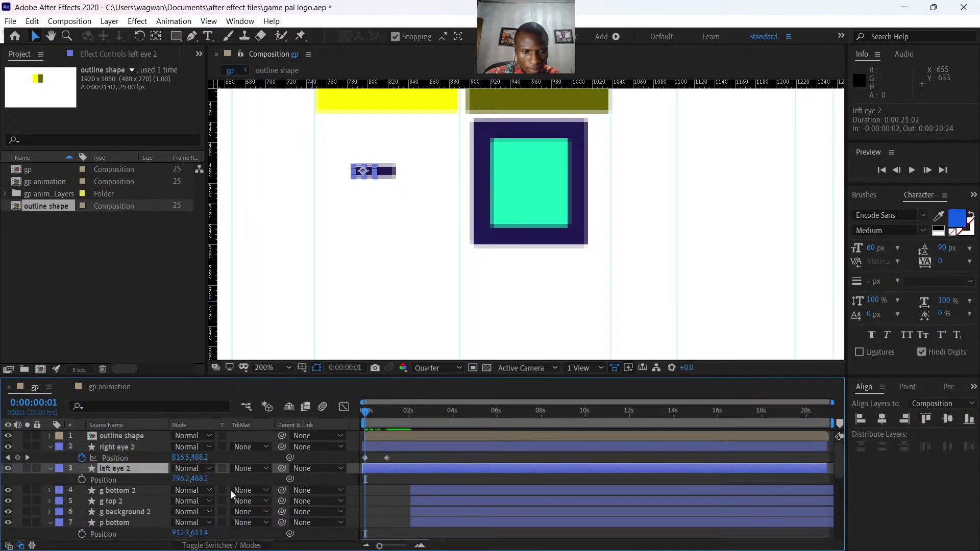
click(82, 480)
click(188, 479)
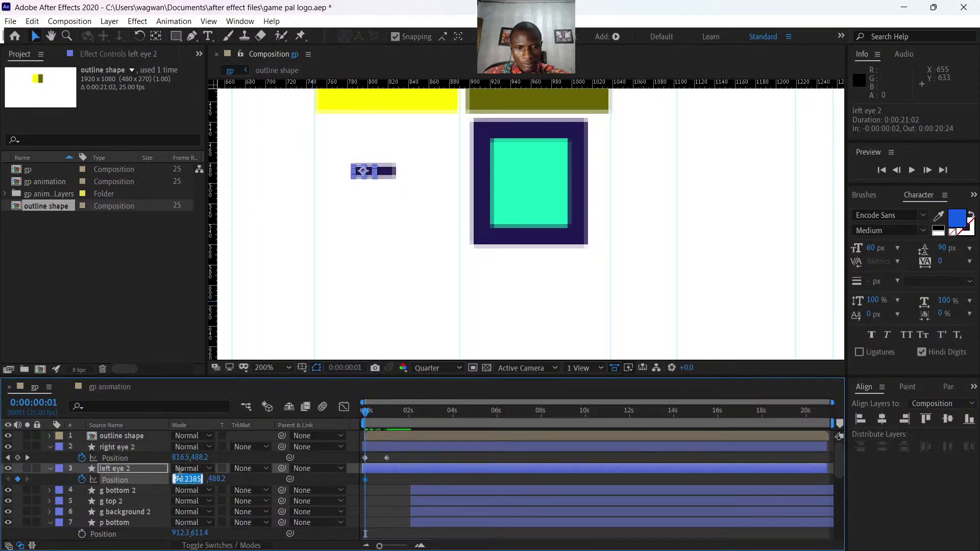
click(375, 469)
drag(178, 479, 160, 474)
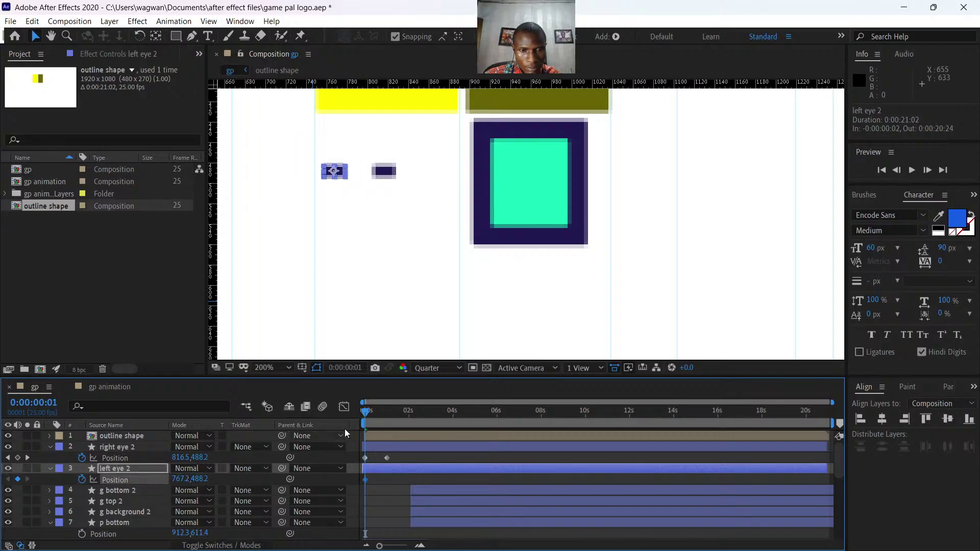
Add a second Position keyframe on left eye 2 at 0:00:00:24 with X at 796.2.
click(376, 413)
drag(379, 418, 385, 421)
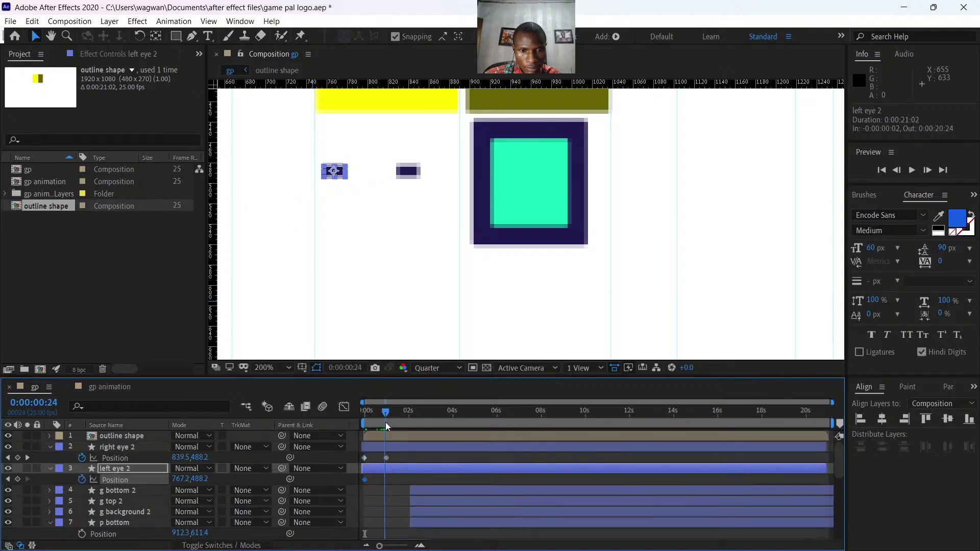
click(181, 479)
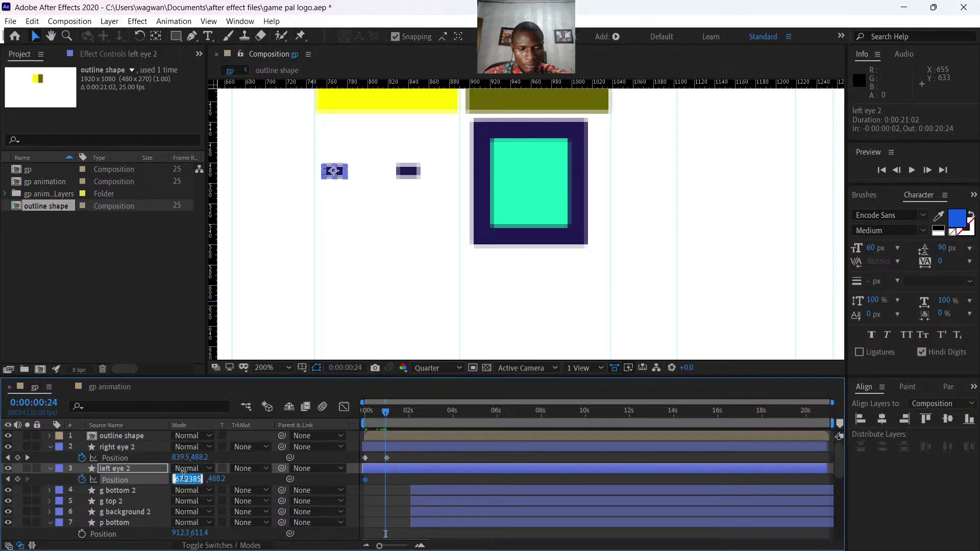
text(796)
key(Return)
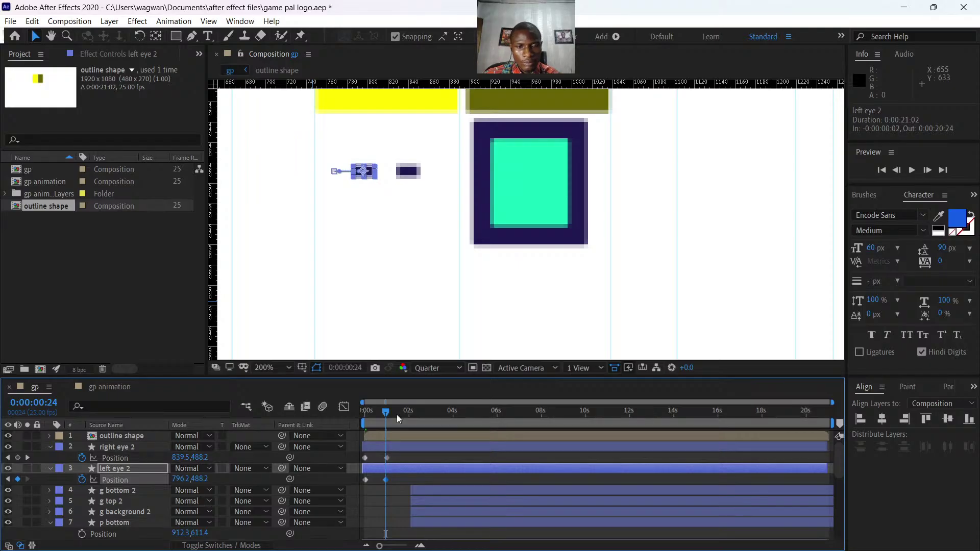
Align left eye 2's end keyframe with right eye 2's and move both end keyframes earlier to 0:00:00:08.
mouse_move(387, 417)
mouse_down()
mouse_move(359, 415)
mouse_move(385, 426)
mouse_up()
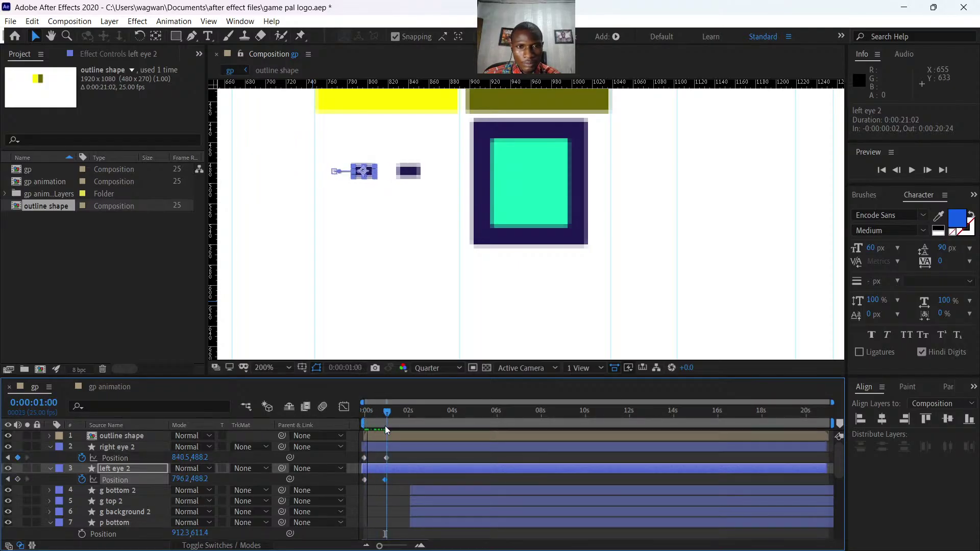
click(387, 481)
drag(387, 481, 388, 481)
mouse_move(387, 405)
mouse_down()
mouse_move(352, 414)
mouse_move(386, 429)
mouse_move(360, 418)
mouse_move(376, 417)
mouse_up()
drag(396, 457, 370, 480)
Preview the movement of both eyes from the start of the composition.
drag(377, 415, 364, 415)
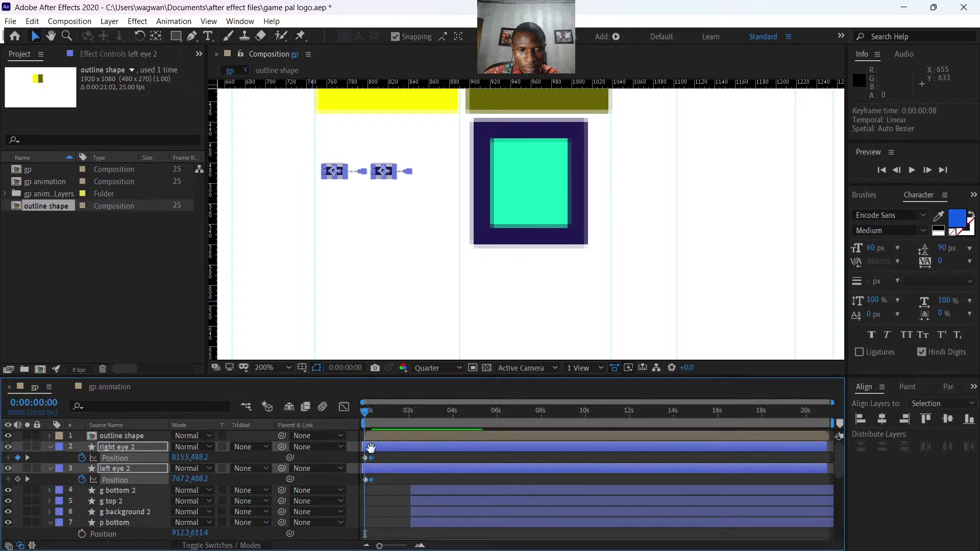
key(space)
key(space)
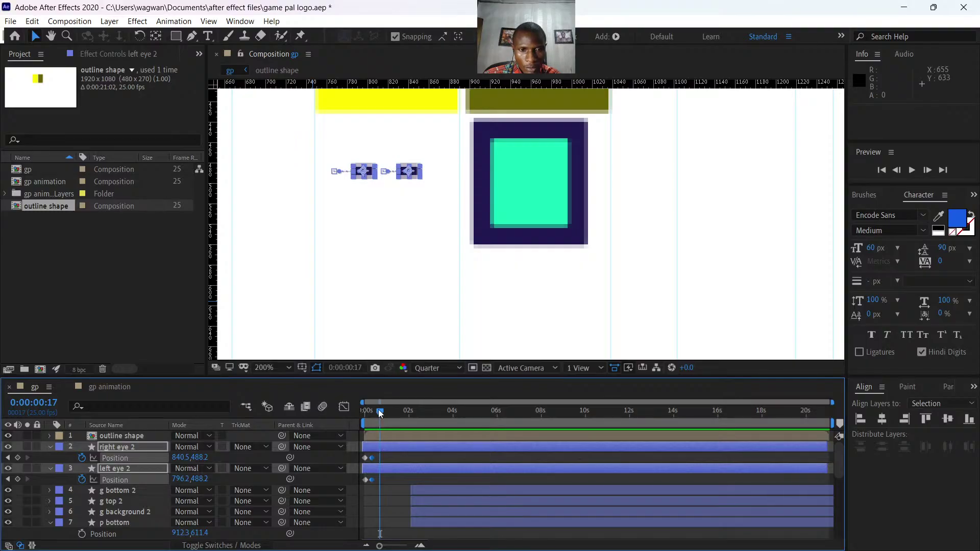
drag(364, 415, 390, 424)
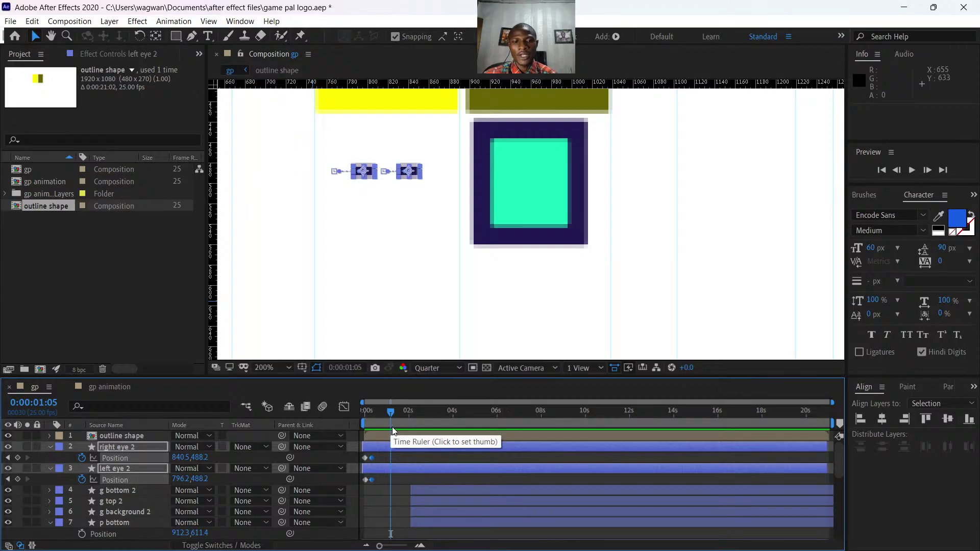
Add a Position keyframe at 0:00:00:19 on both right eye 2 and left eye 2, keeping their current positions.
drag(391, 412, 381, 437)
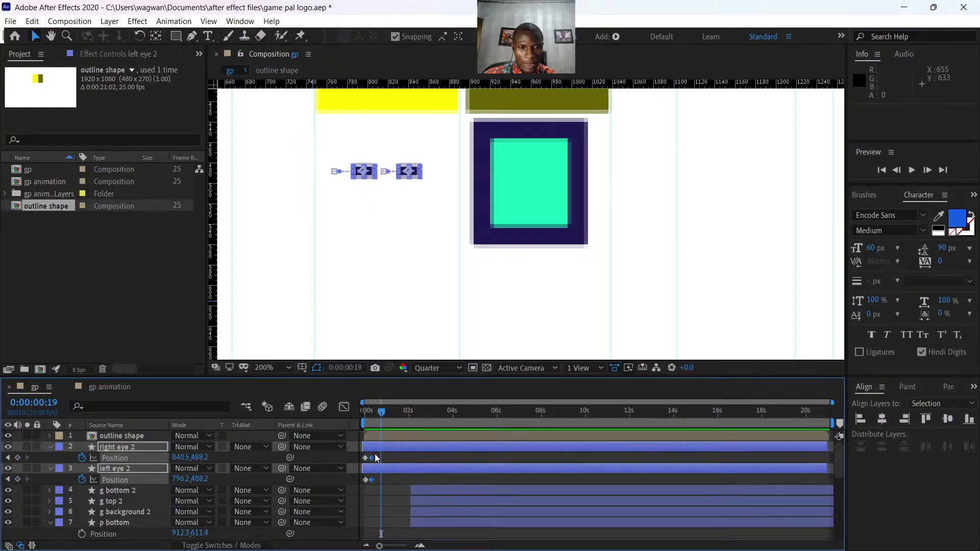
drag(376, 458, 361, 485)
click(404, 455)
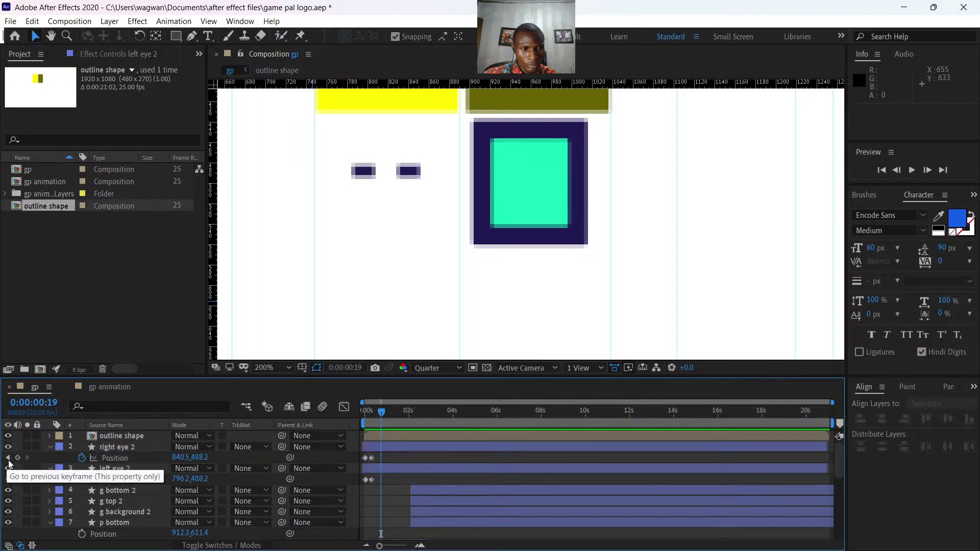
click(392, 447)
ctrl+click(387, 468)
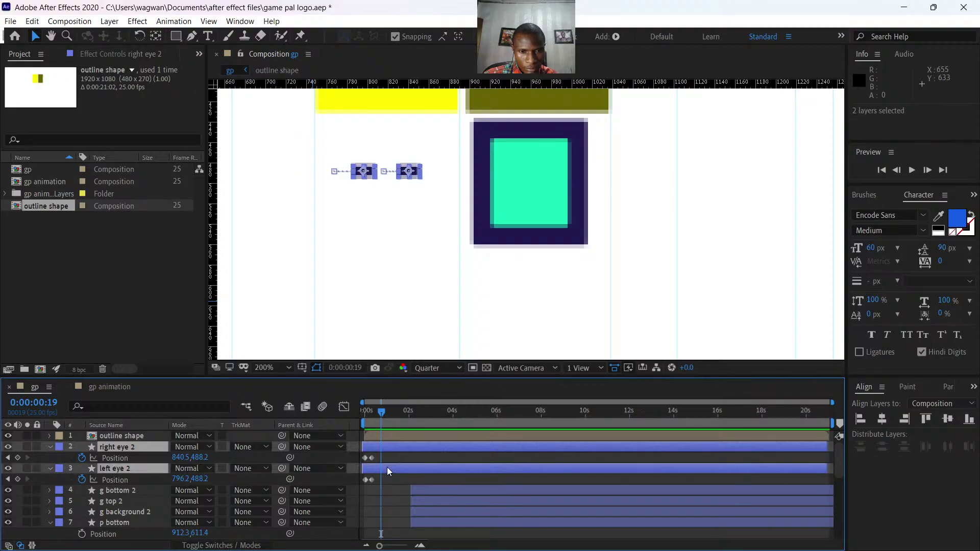
click(17, 458)
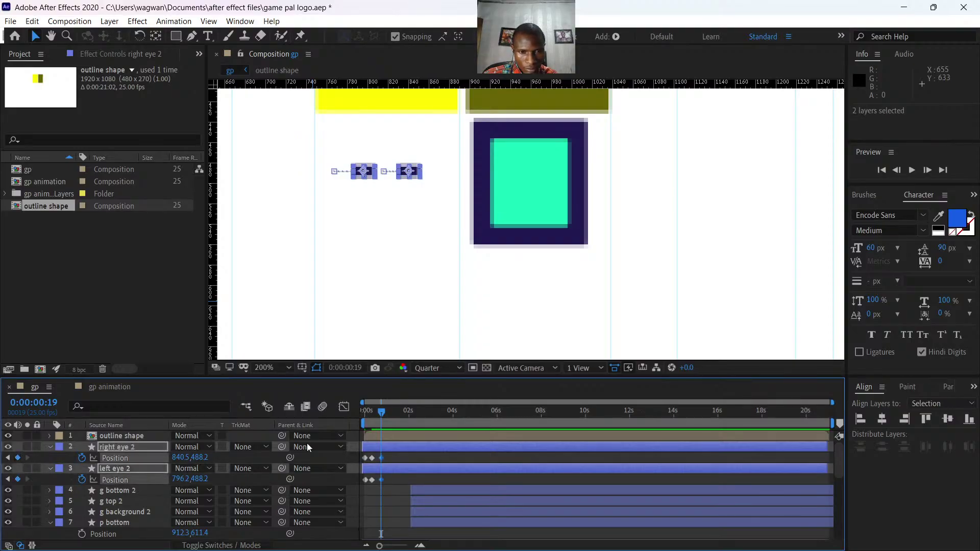
Add a Position keyframe on right eye 2 at 0:00:01:00 with X at 868.5.
drag(380, 415, 386, 417)
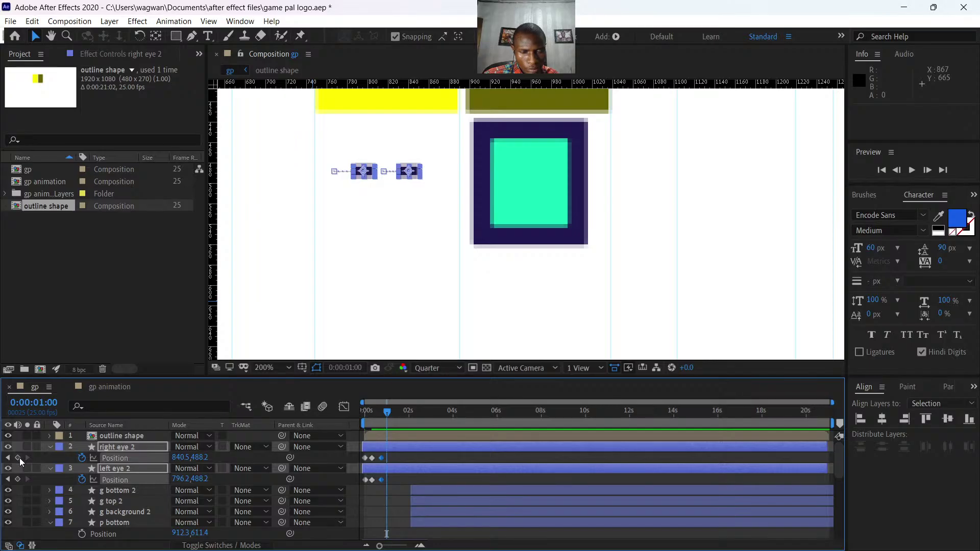
click(409, 478)
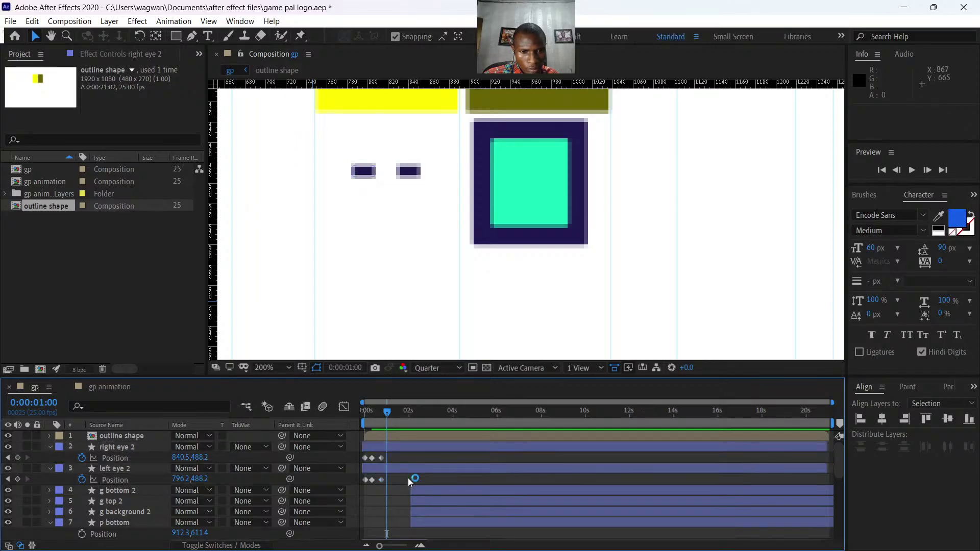
click(181, 457)
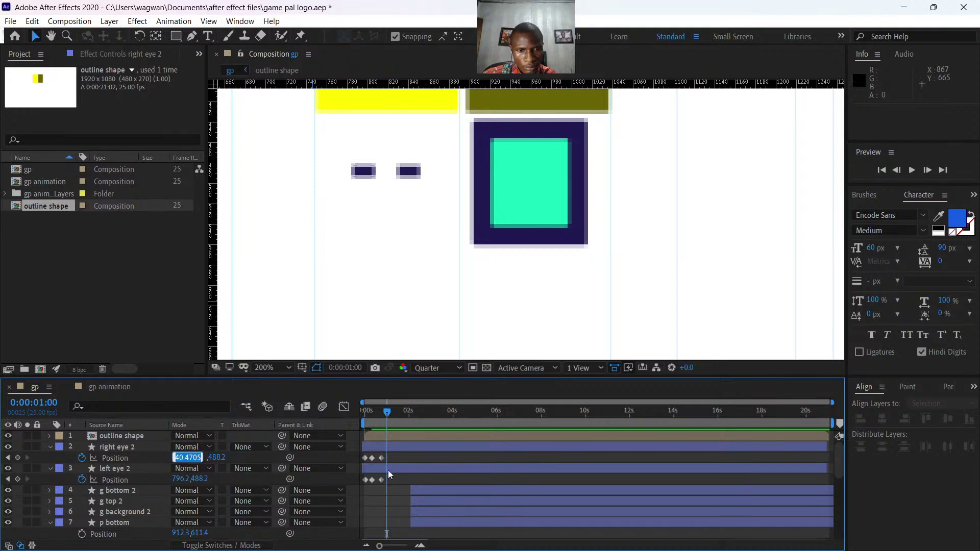
click(394, 447)
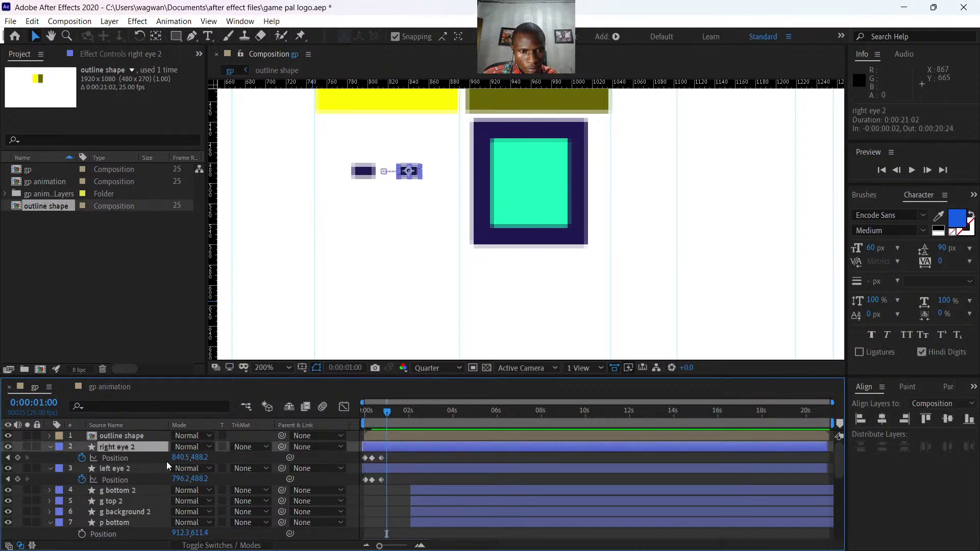
click(17, 458)
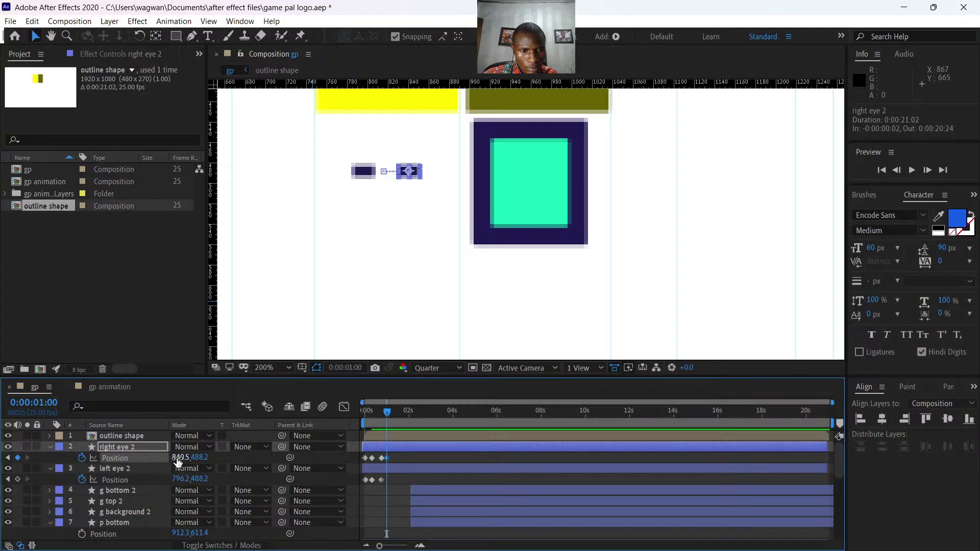
drag(179, 460, 211, 466)
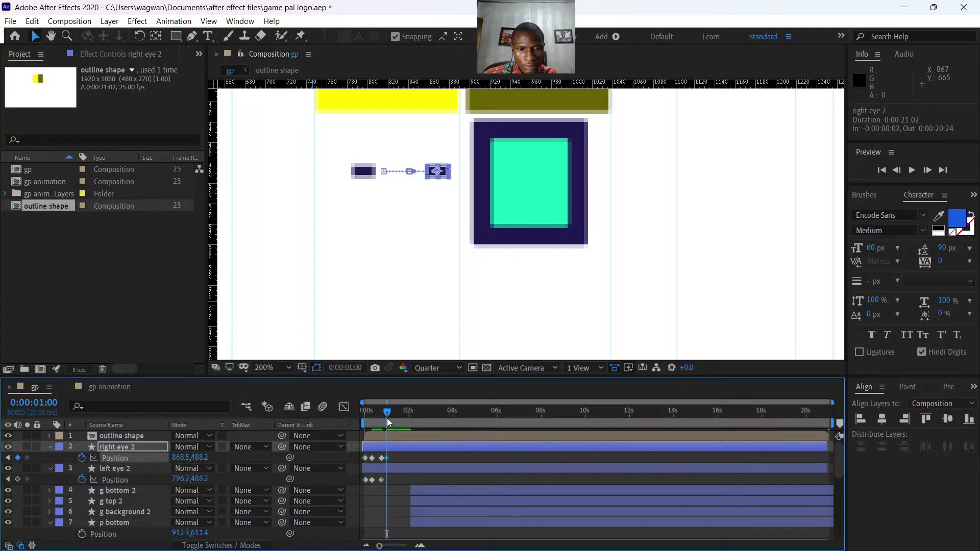
Add a Position keyframe on right eye 2 at 0:00:01:13 with X at 840.5.
drag(390, 416, 397, 420)
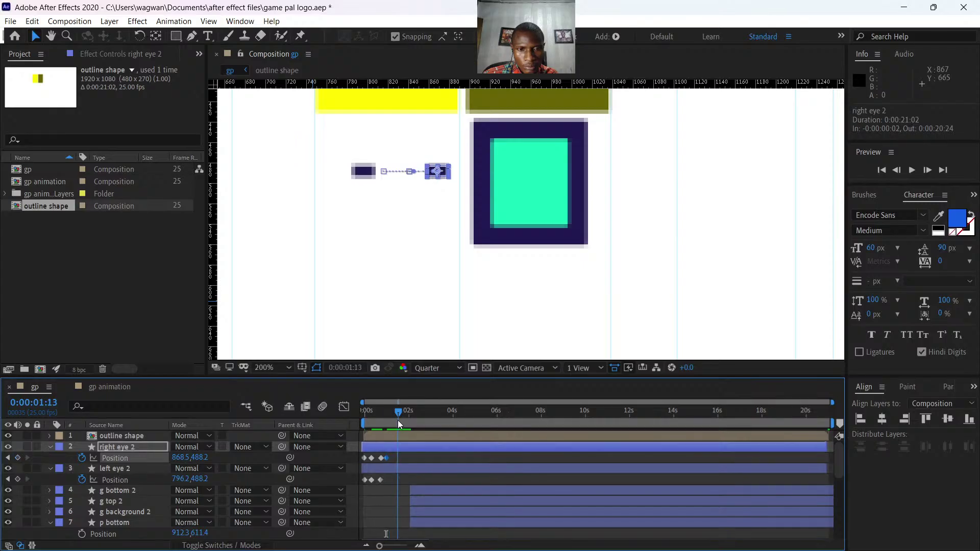
click(176, 457)
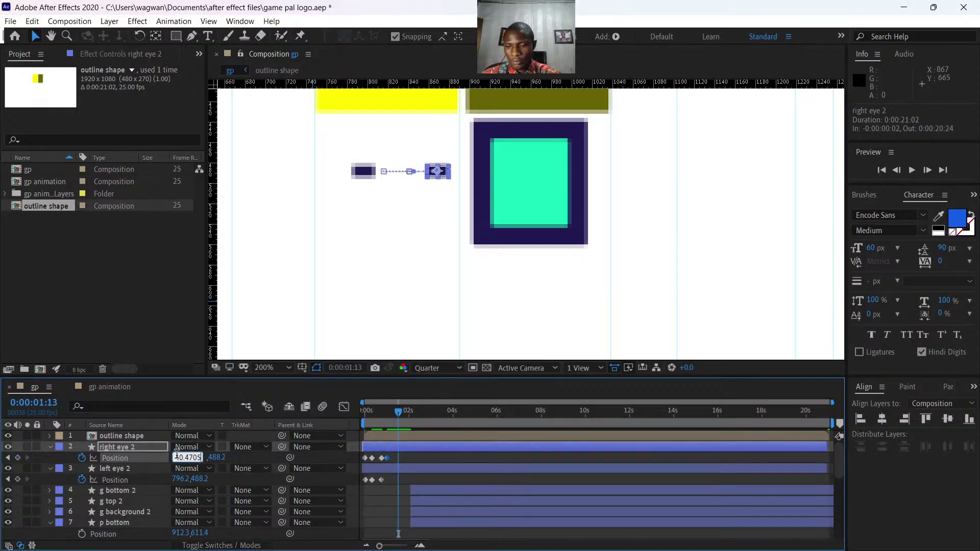
text(840.5)
key(Return)
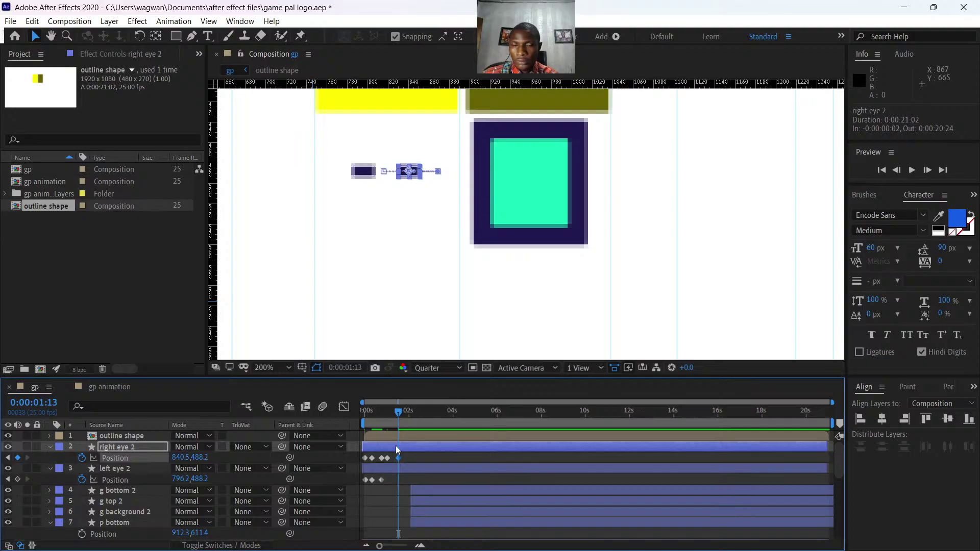
Add a Position keyframe on left eye 2 at 0:00:01:01 with X at 820.2.
drag(396, 412, 388, 414)
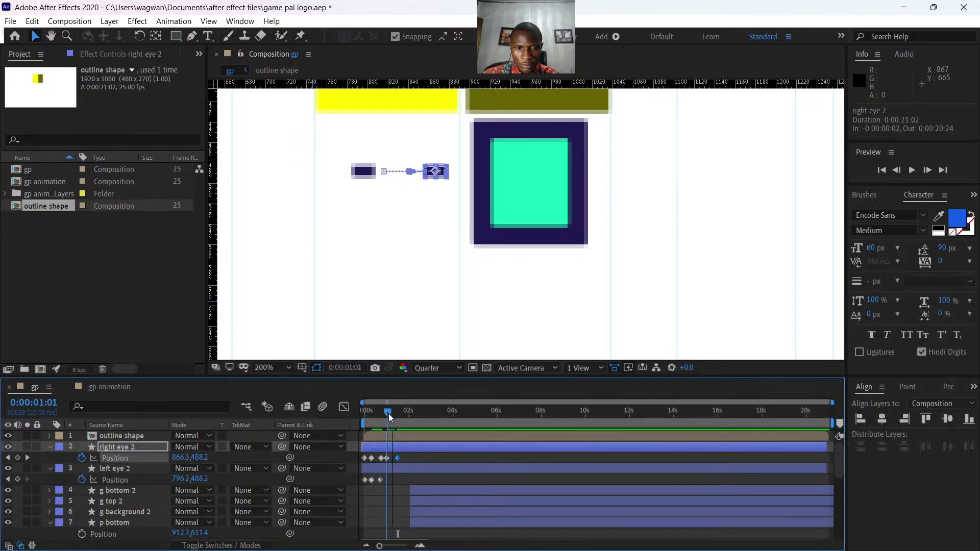
click(387, 458)
click(390, 470)
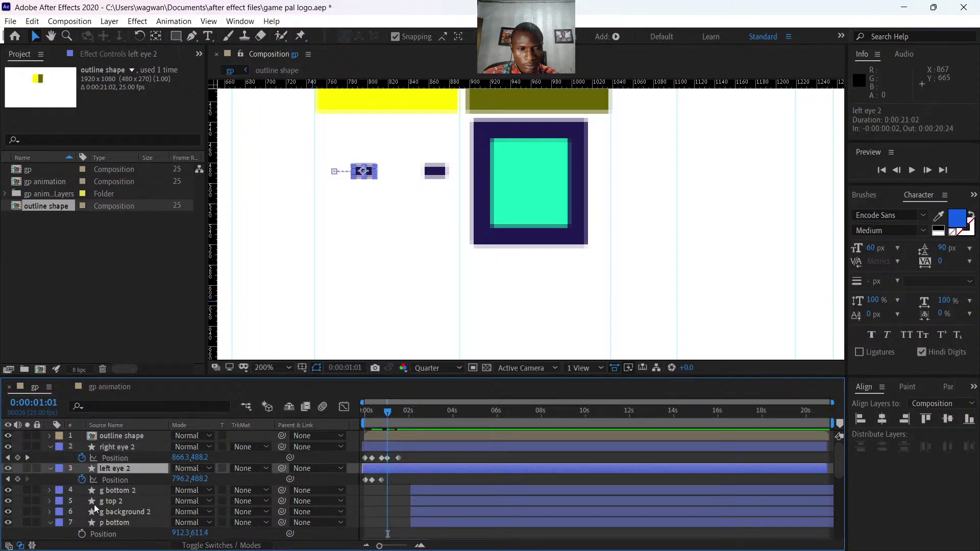
click(17, 479)
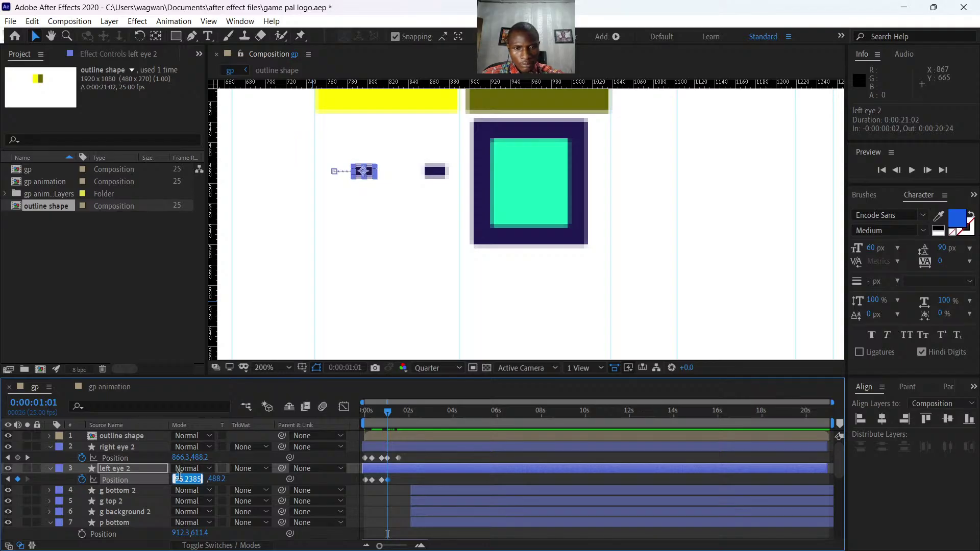
text(808.2)
key(Return)
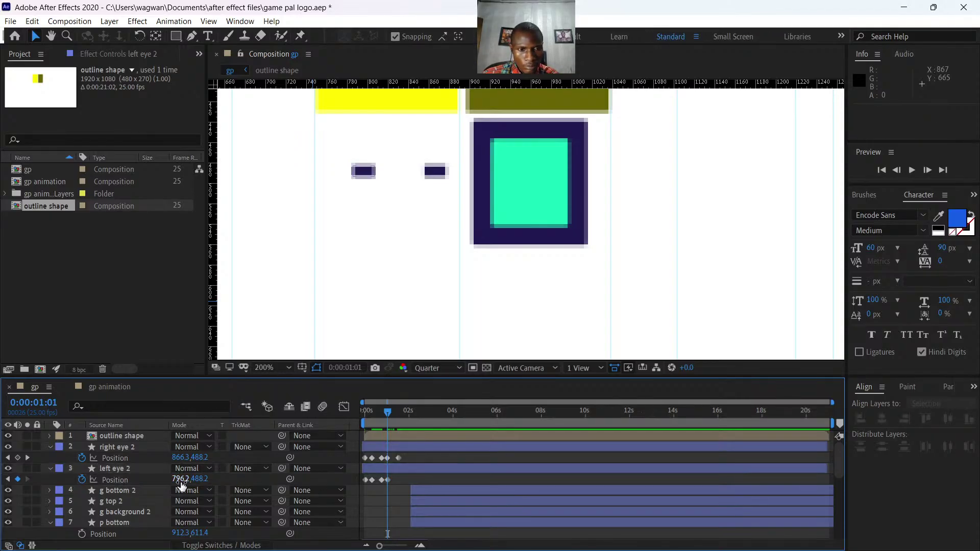
drag(189, 482, 195, 482)
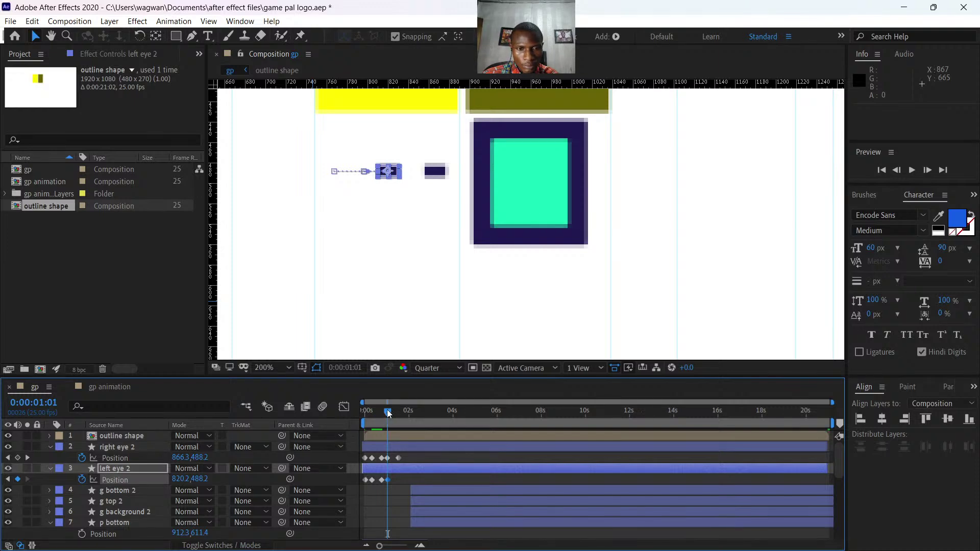
Add a Position keyframe on left eye 2 at 0:00:01:13 with X at 796.2.
drag(388, 413, 397, 416)
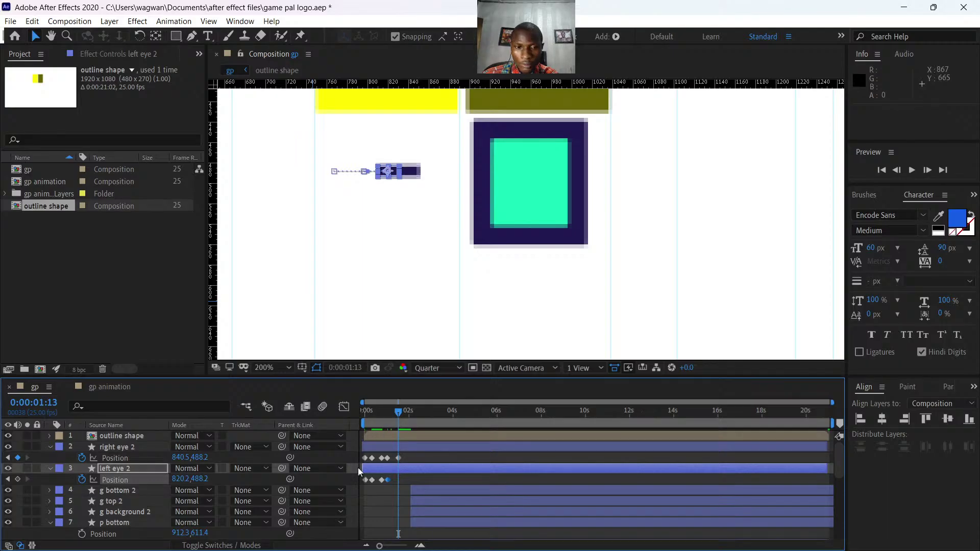
click(180, 479)
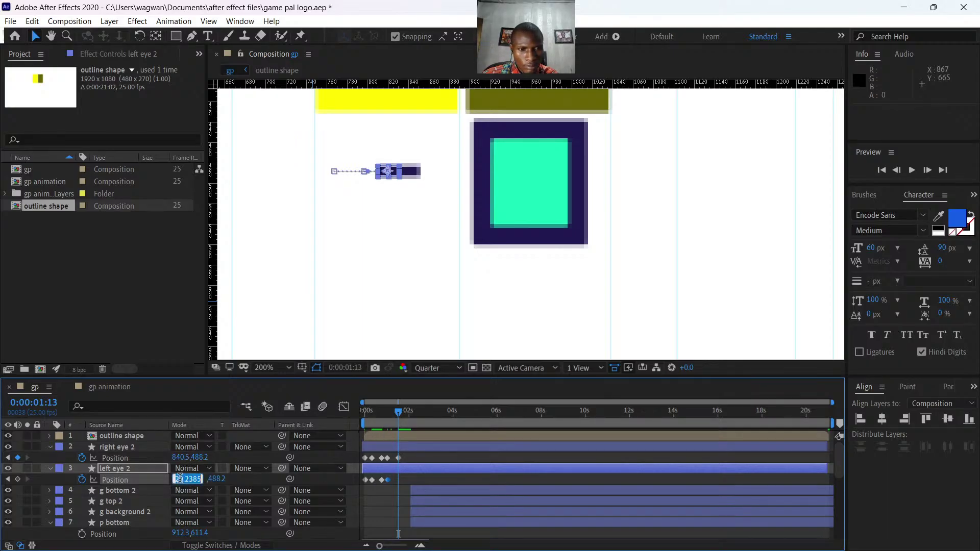
text(796.2)
key(Return)
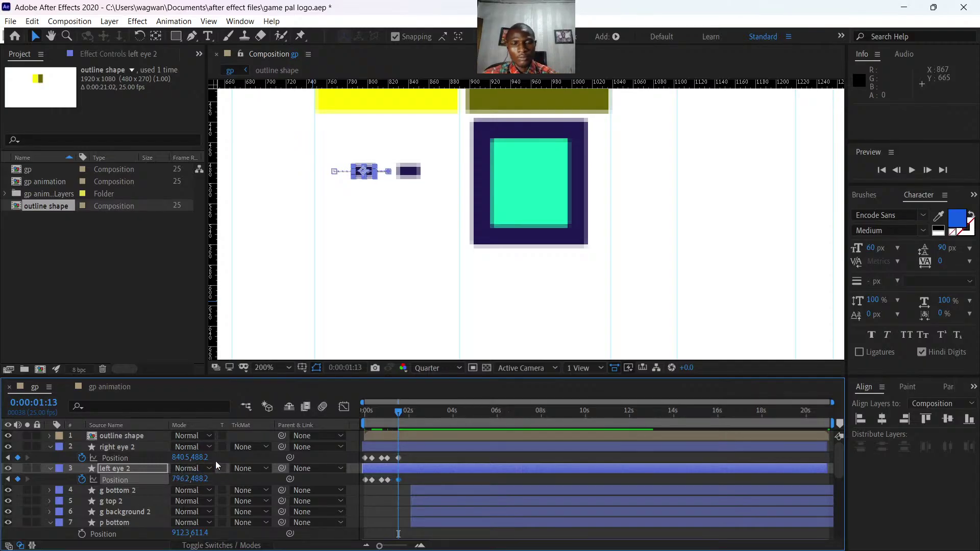
Preview the side-to-side movement of both eyes from the start of the composition up to 0:00:01:13.
drag(396, 413, 351, 436)
key(comma)
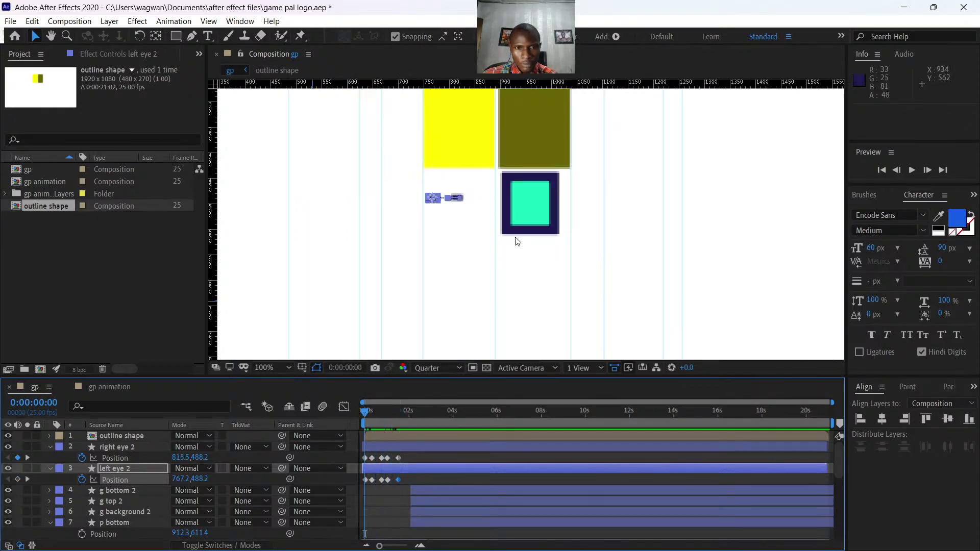
click(389, 433)
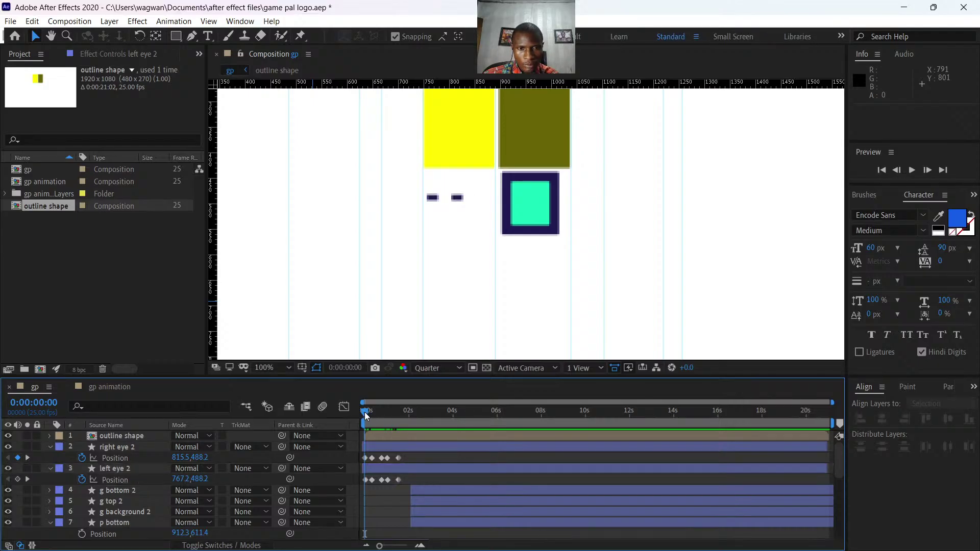
drag(364, 412, 397, 420)
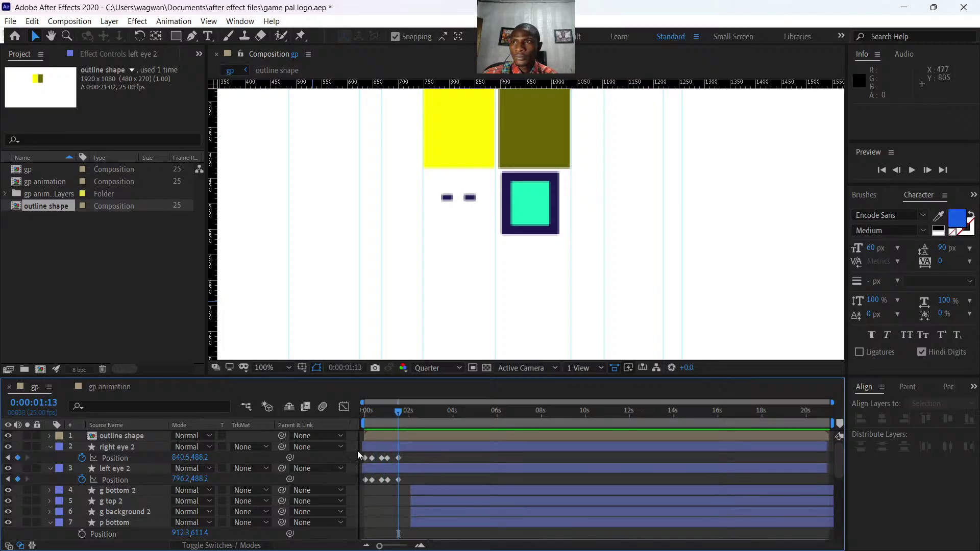
mouse_move(398, 415)
mouse_down()
mouse_move(366, 415)
mouse_move(412, 432)
mouse_move(394, 432)
mouse_up()
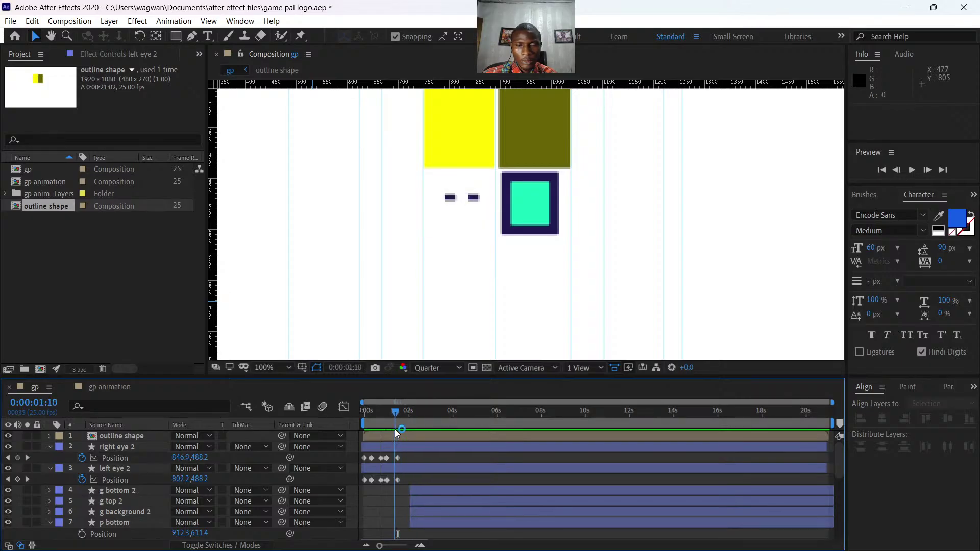
Shift the g bottom 2, g top 2 and g background 2 layers earlier so they start at 0:00:01:13.
click(422, 488)
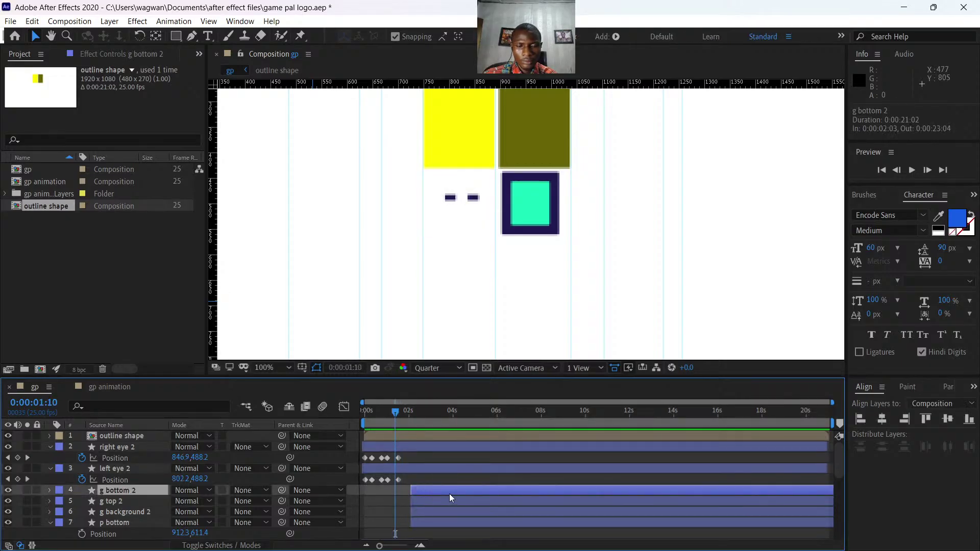
shift+click(427, 511)
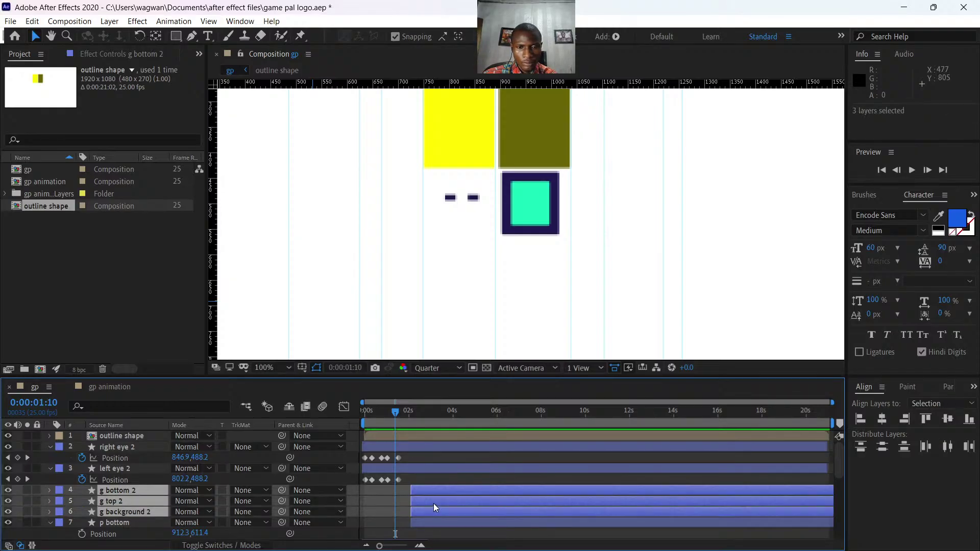
mouse_move(433, 504)
mouse_down()
mouse_move(412, 498)
mouse_move(421, 496)
mouse_up()
click(430, 480)
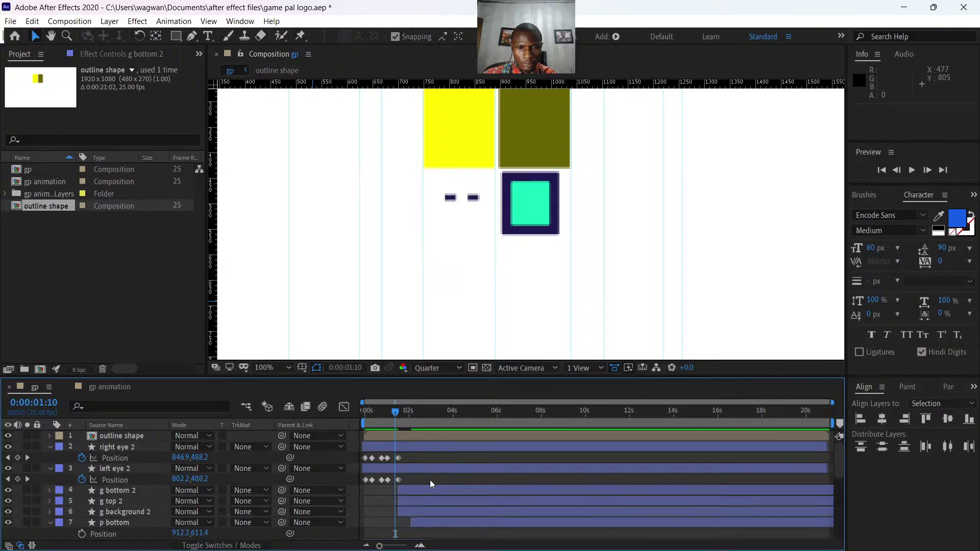
click(420, 489)
drag(393, 414, 390, 413)
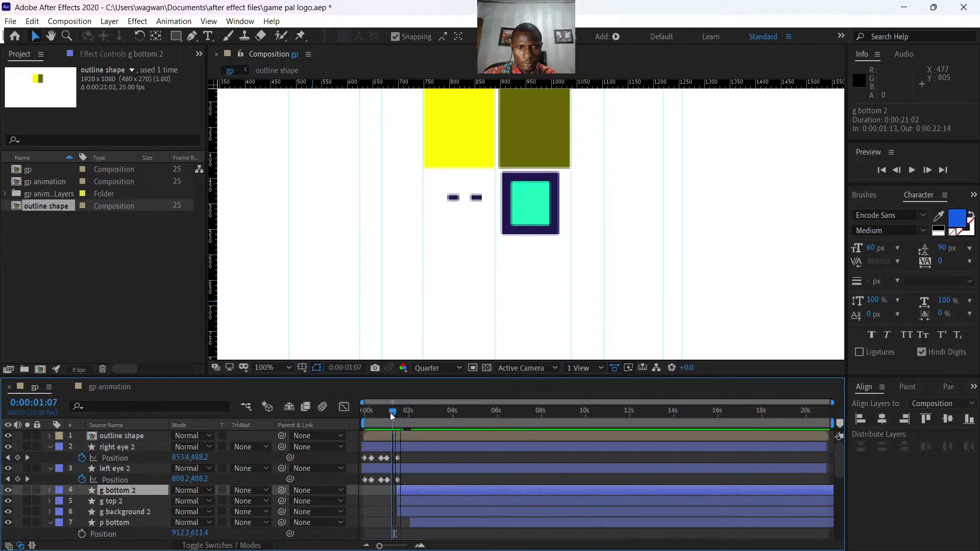
click(386, 500)
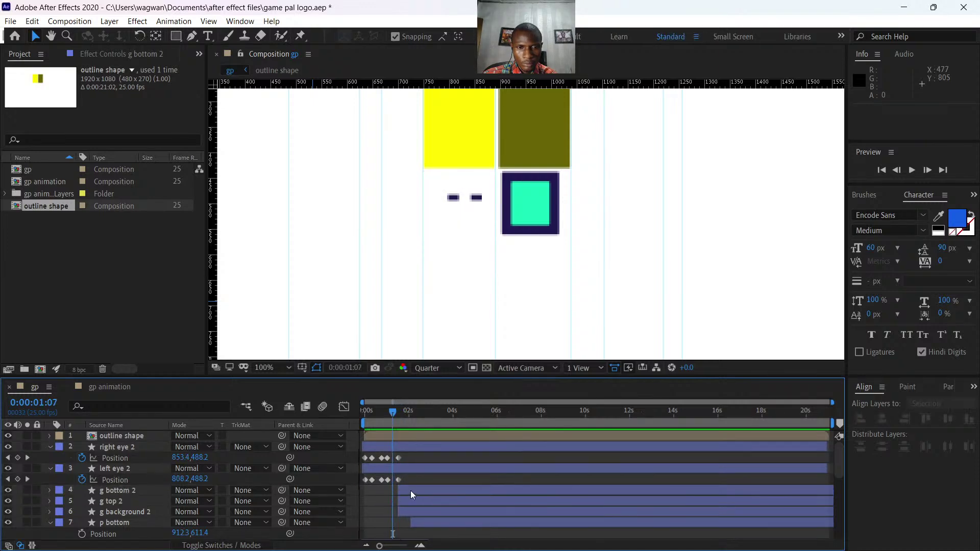
drag(411, 492, 403, 490)
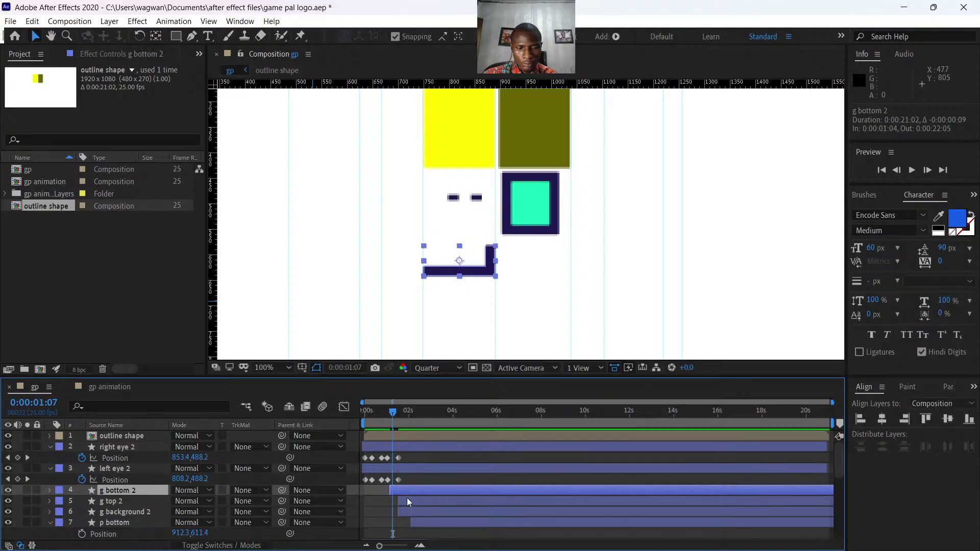
key(ctrl+z)
Move the g top 2 layer above g bottom 2 and shift it earlier to start at 0:00:01:06.
click(407, 501)
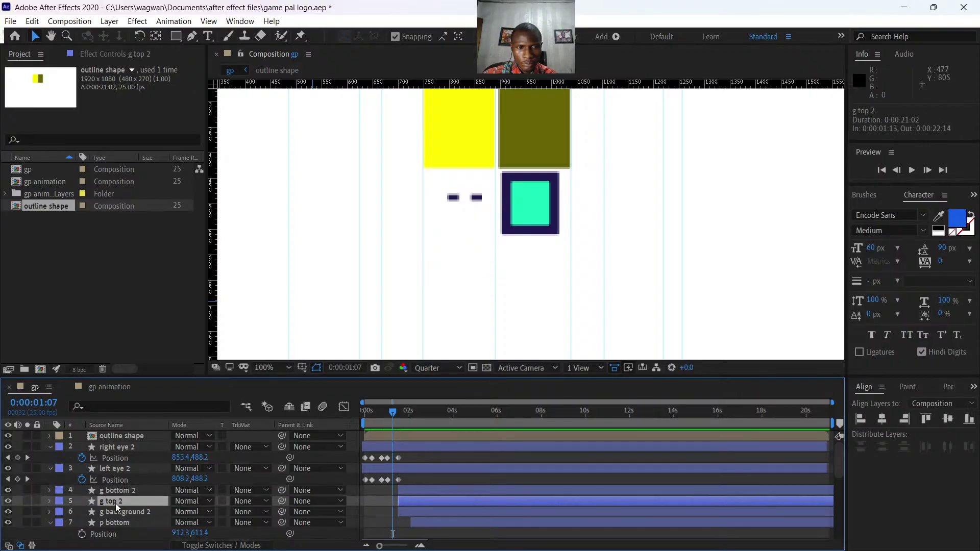
drag(116, 504, 117, 490)
drag(408, 489, 400, 490)
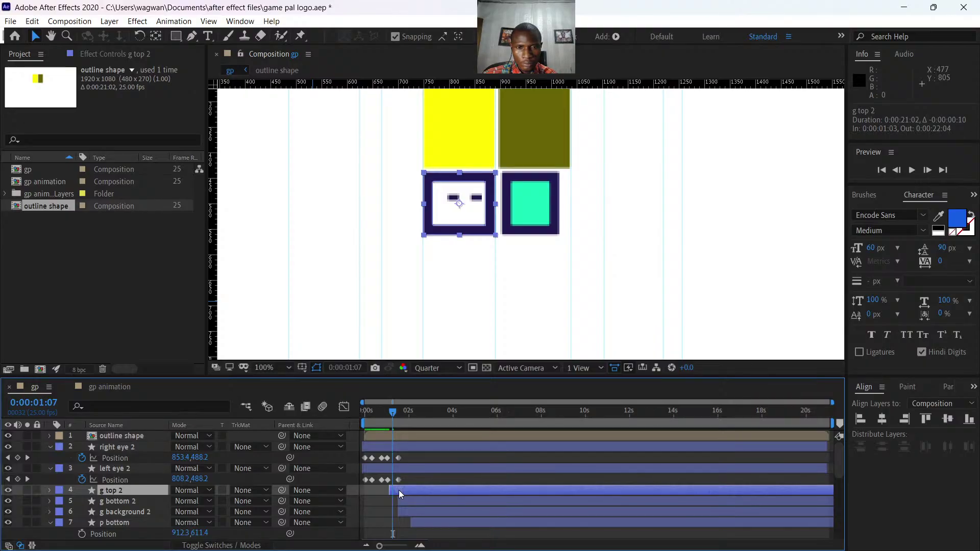
drag(403, 491, 404, 491)
key(p)
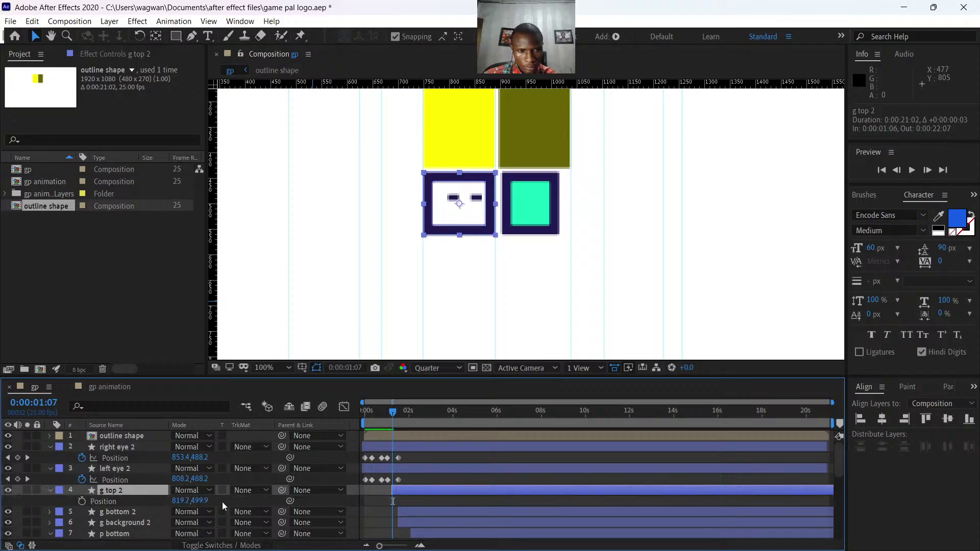
click(81, 502)
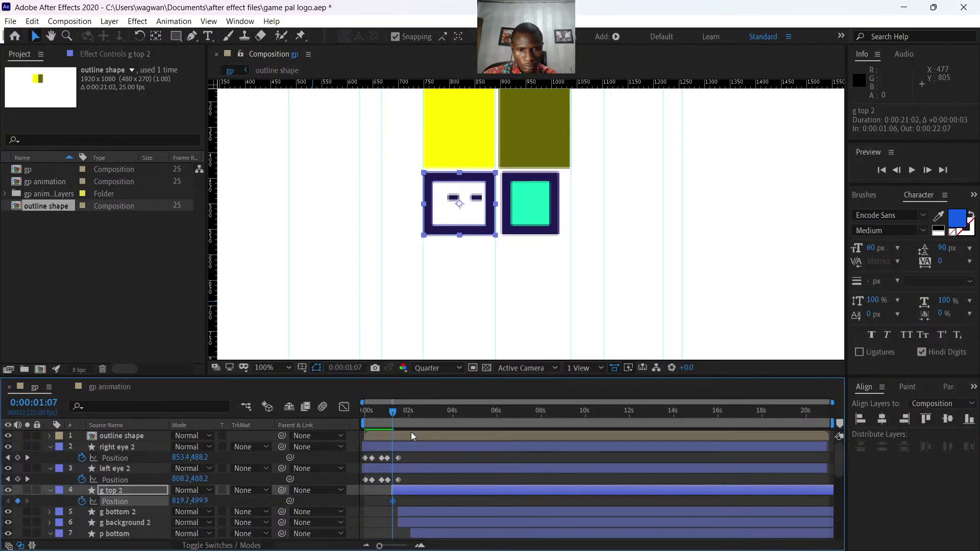
drag(394, 411, 396, 424)
drag(412, 487, 403, 488)
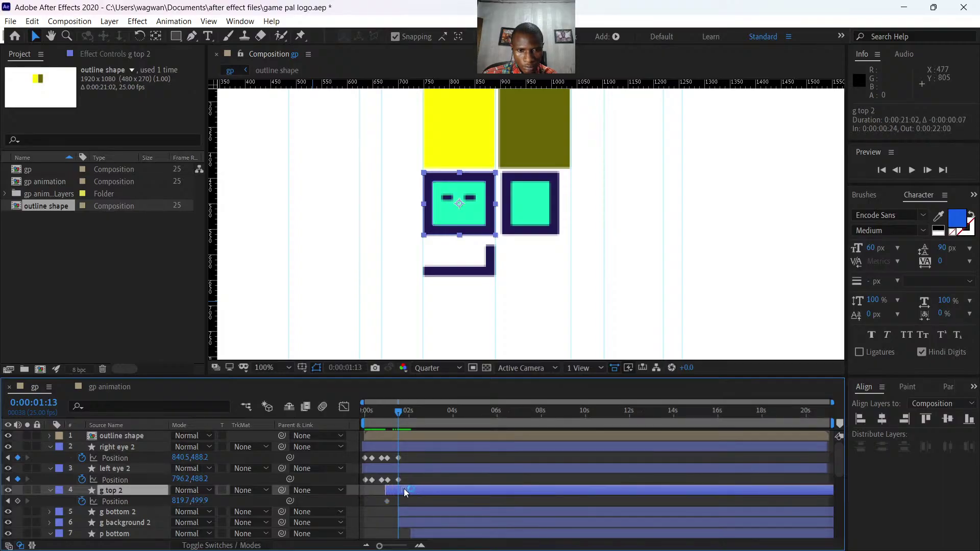
drag(399, 412, 395, 417)
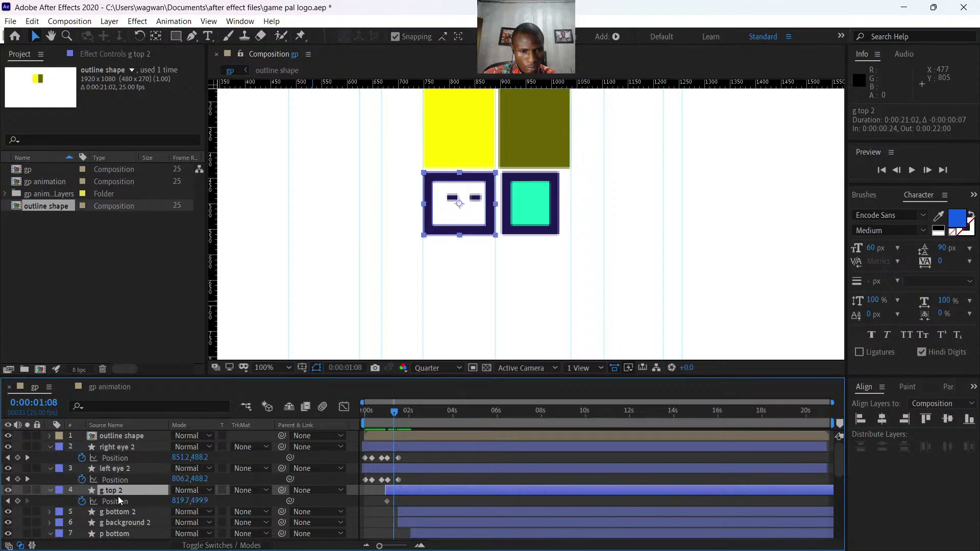
key(ctrl+z)
key(ctrl+z)
key(ctrl+z)
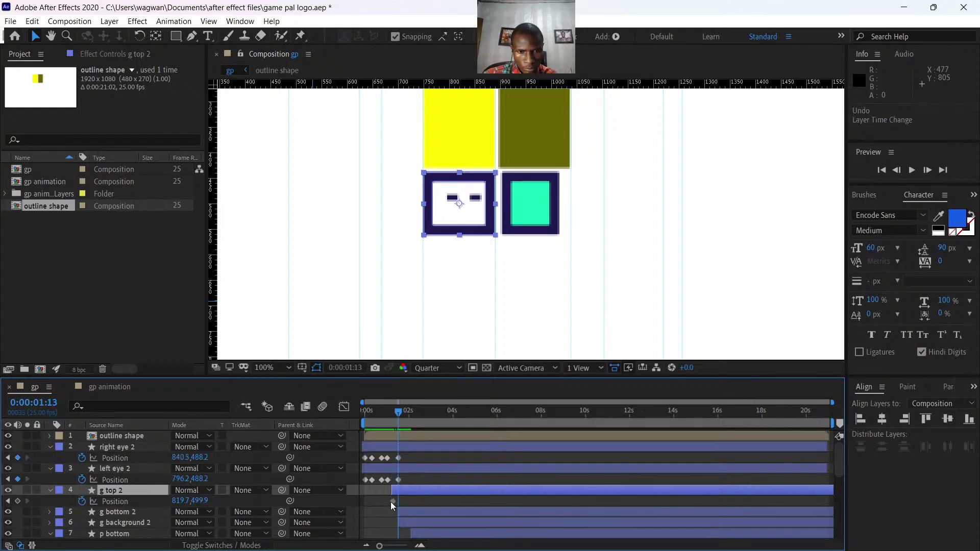
Start Position keyframing on g top 2 at 0:00:01:07 with X at 784.7.
click(81, 501)
click(182, 500)
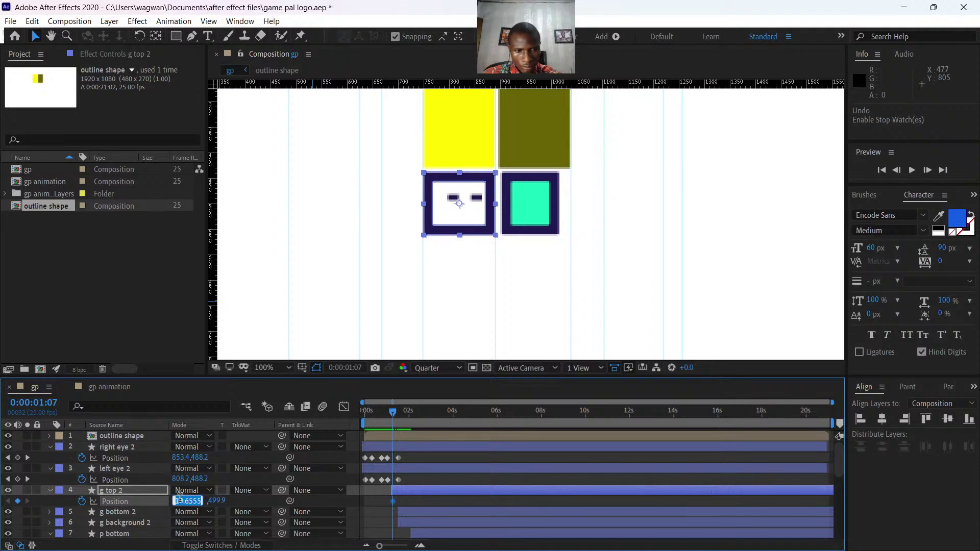
click(242, 503)
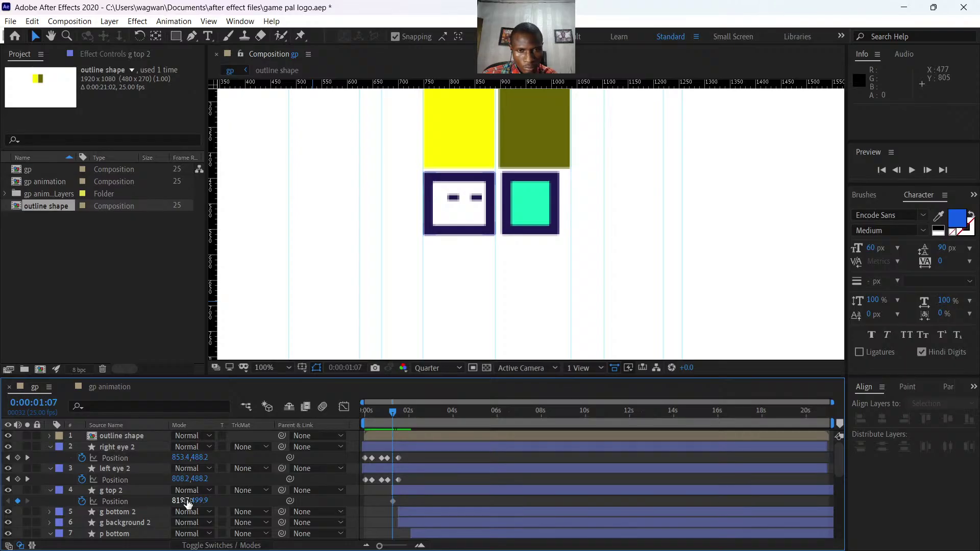
drag(188, 502, 169, 502)
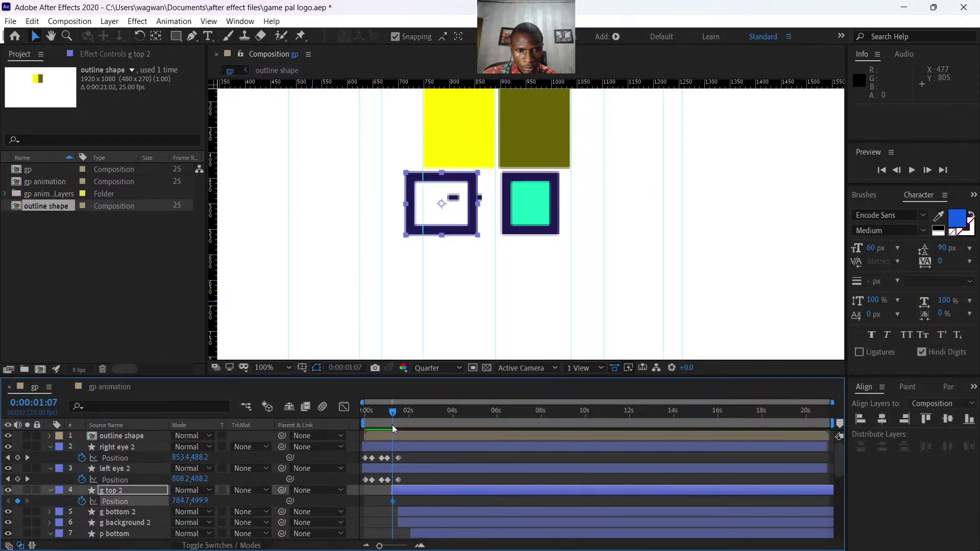
Add a Position keyframe on g top 2 at 0:00:01:13 with X at 819.7.
drag(391, 416, 398, 416)
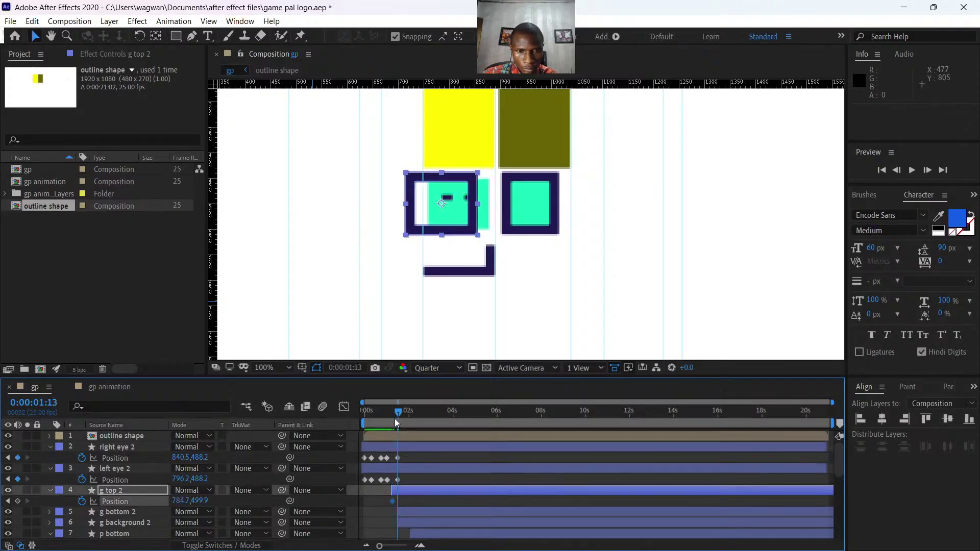
click(183, 502)
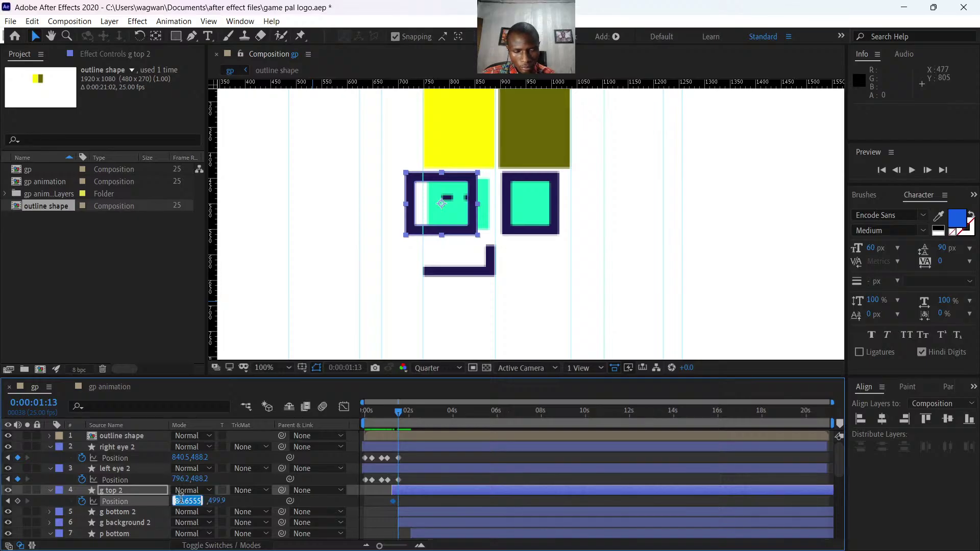
click(181, 500)
key(Return)
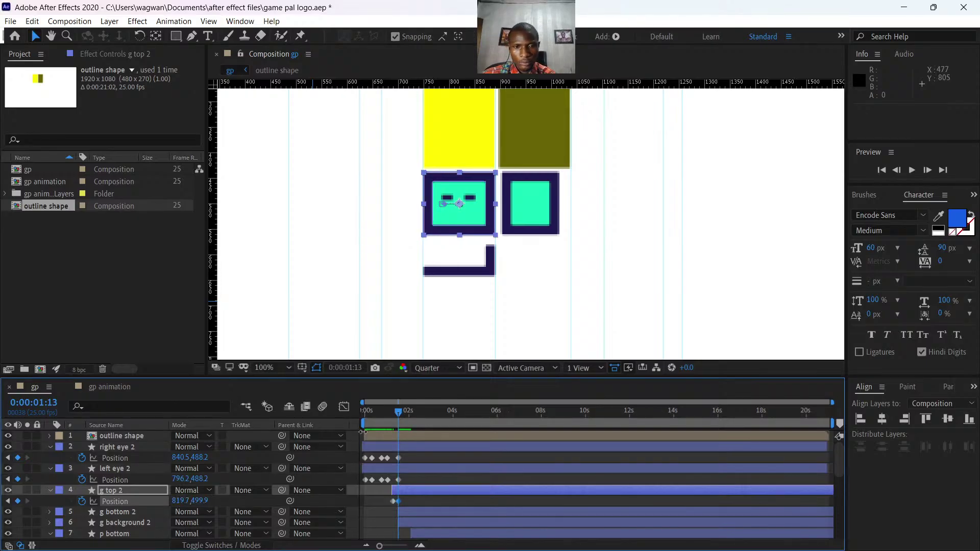
Preview the g top 2 slide from the composition start and retime its second Position keyframe to 0:00:01:18.
click(406, 413)
drag(406, 414, 364, 422)
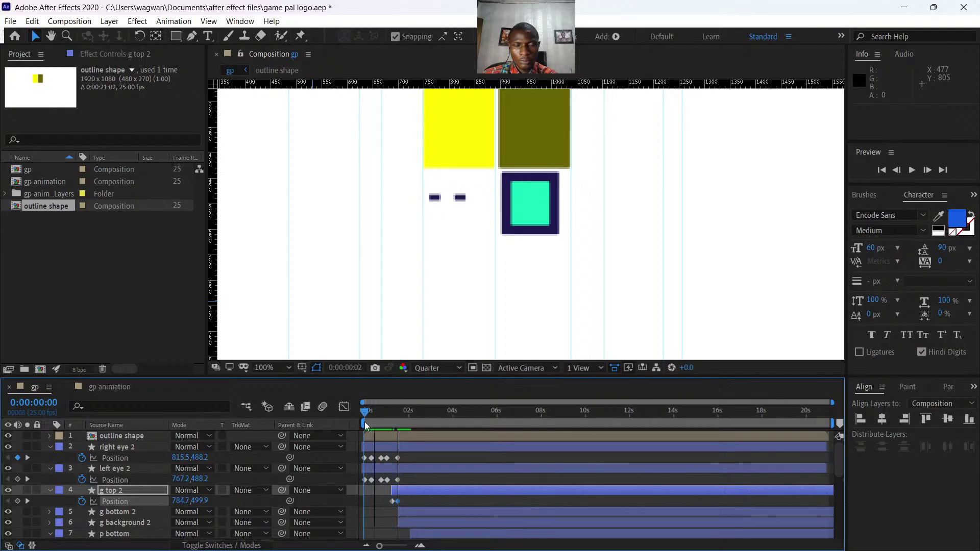
key(space)
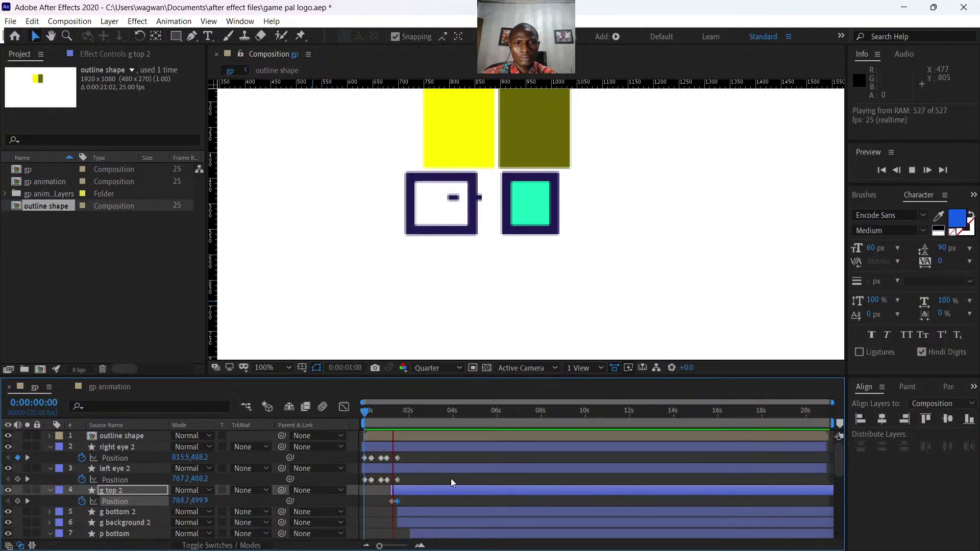
key(space)
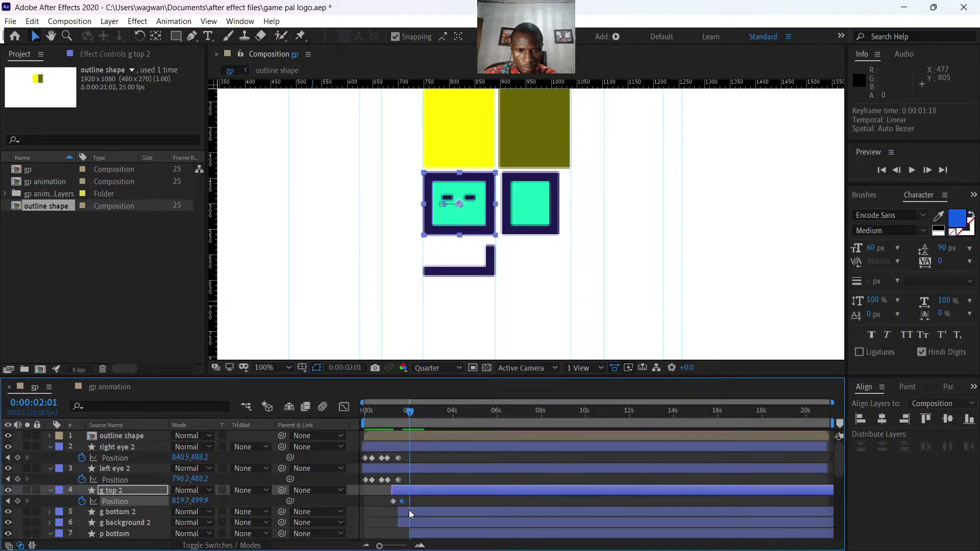
Shift g bottom 2 and g background 2 together to start at 0:00:02:02 and preview from the composition start.
click(409, 511)
shift+click(409, 518)
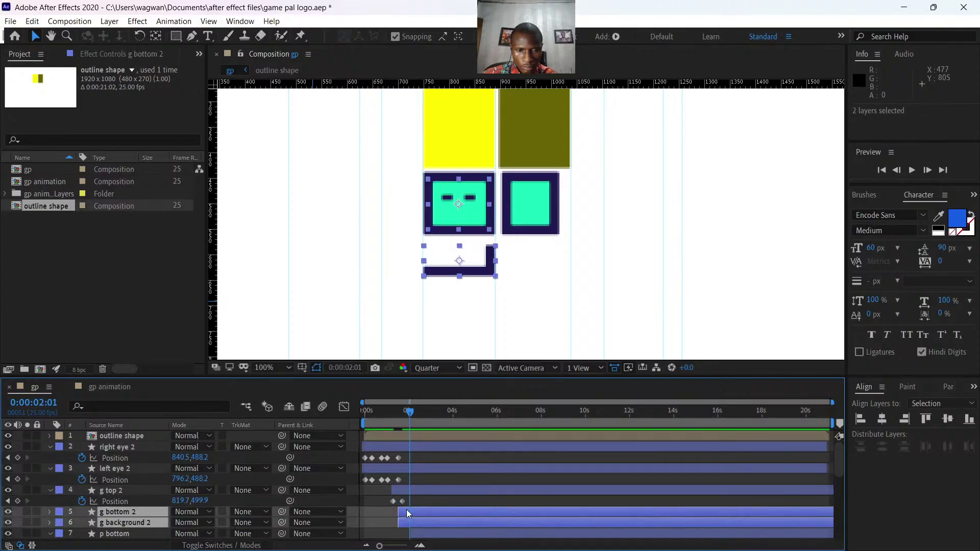
drag(406, 510, 418, 510)
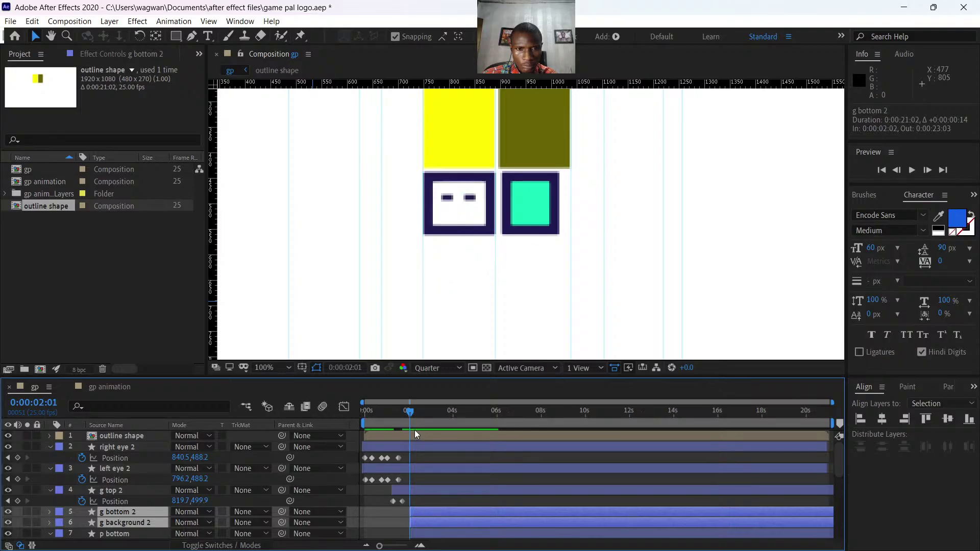
drag(407, 407, 348, 419)
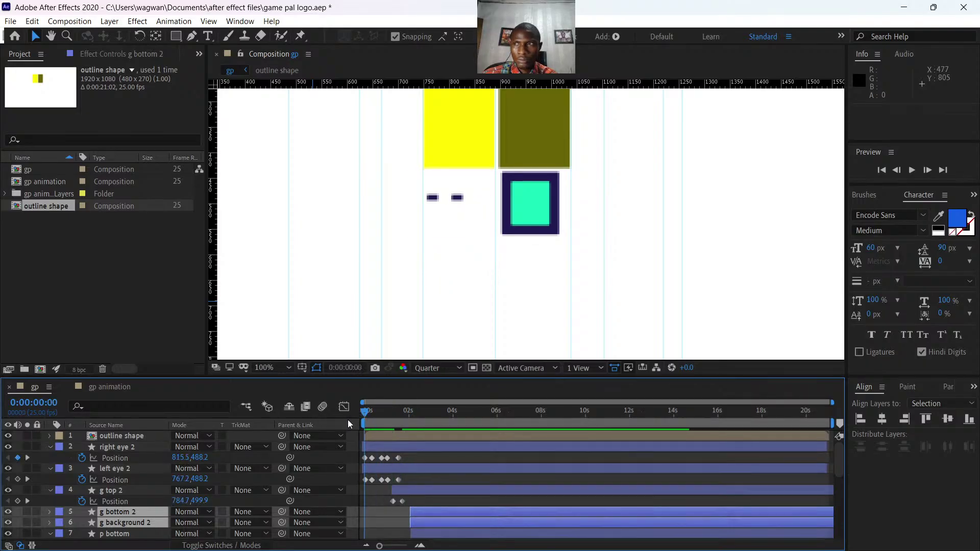
key(space)
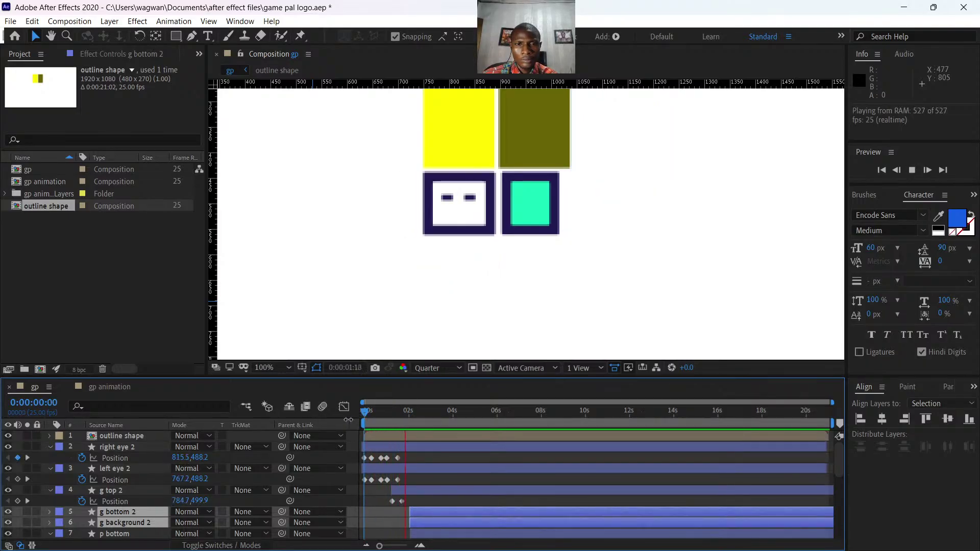
key(space)
Shift the g bottom 2 and g top 2 layers later and place g background 2 above g bottom 2.
click(428, 502)
mouse_move(421, 510)
mouse_down()
mouse_move(407, 511)
mouse_move(429, 511)
mouse_up()
click(404, 522)
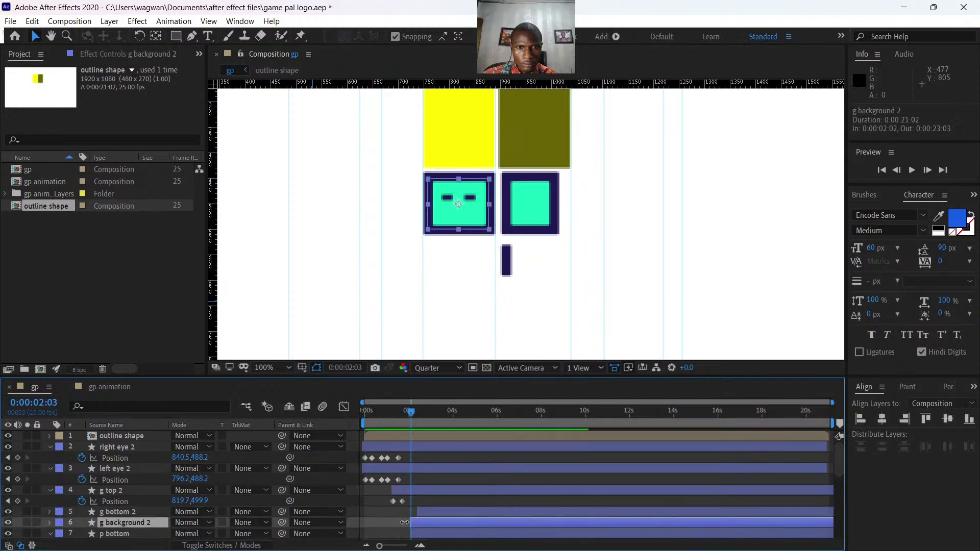
drag(140, 522, 139, 508)
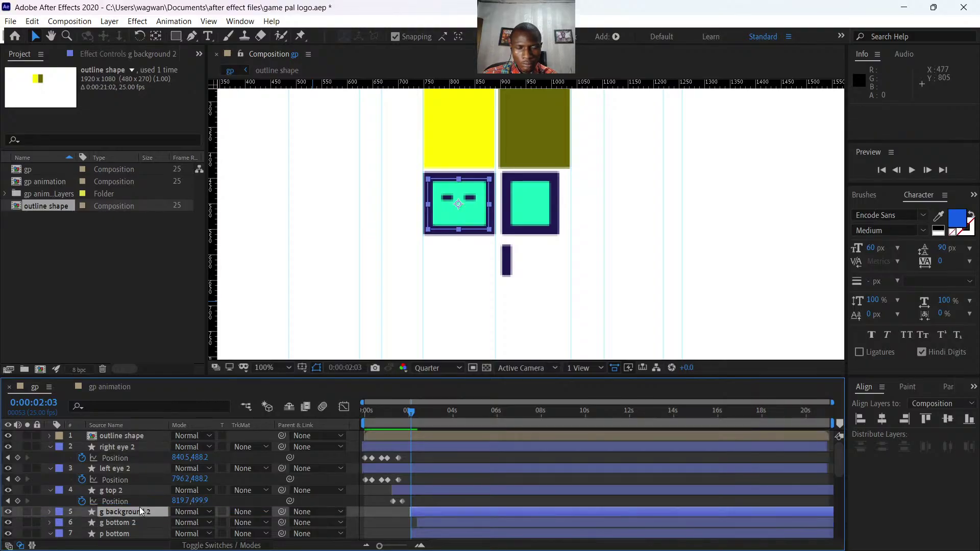
drag(405, 490, 425, 492)
click(415, 513)
drag(129, 513, 118, 485)
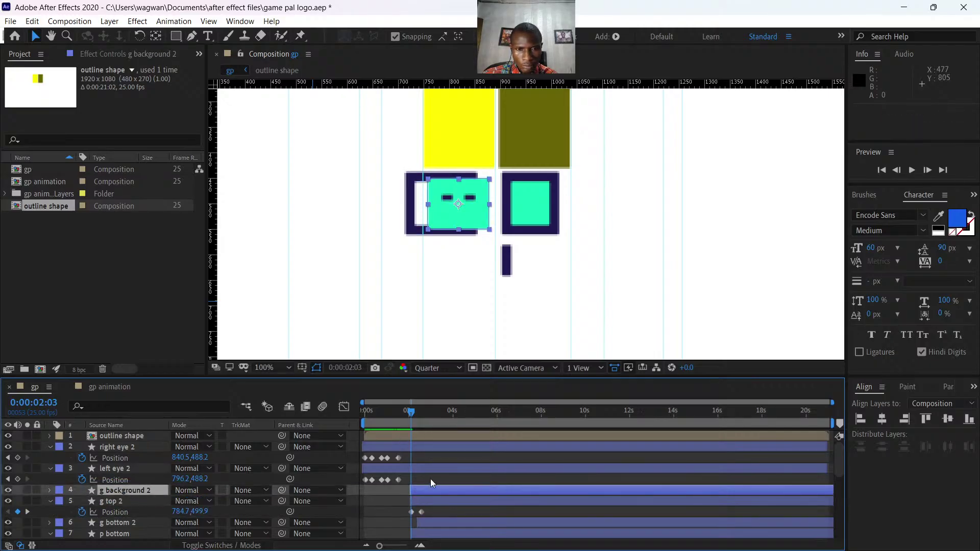
drag(424, 488, 404, 489)
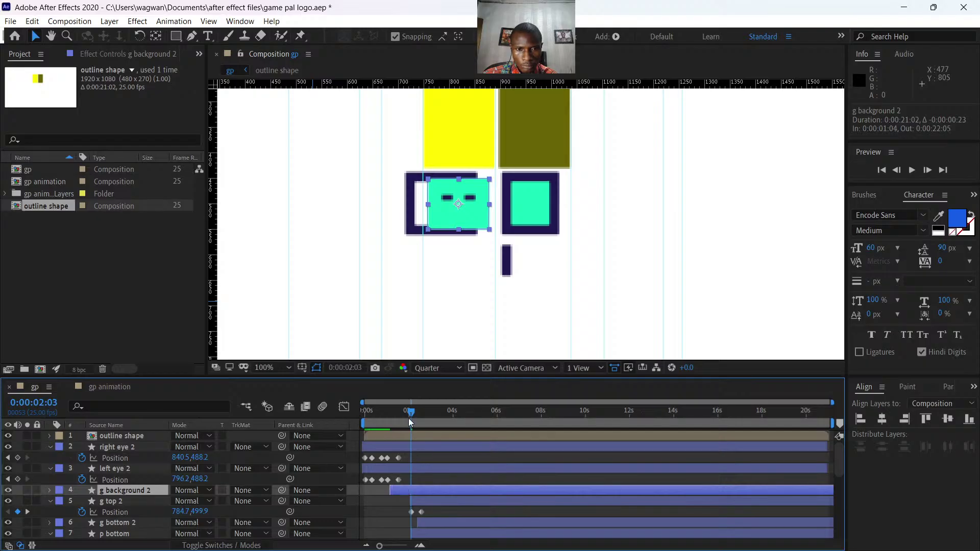
key(ctrl+z)
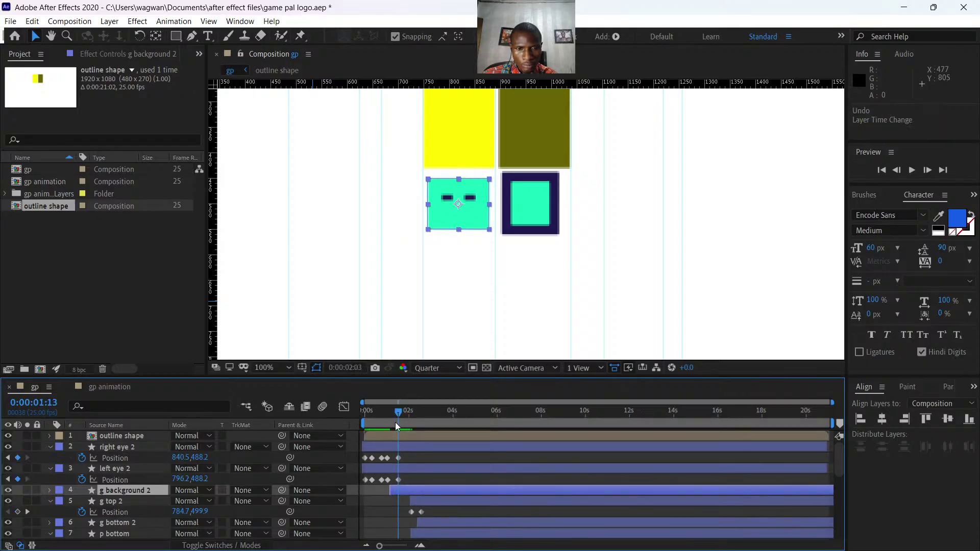
key(ctrl+z)
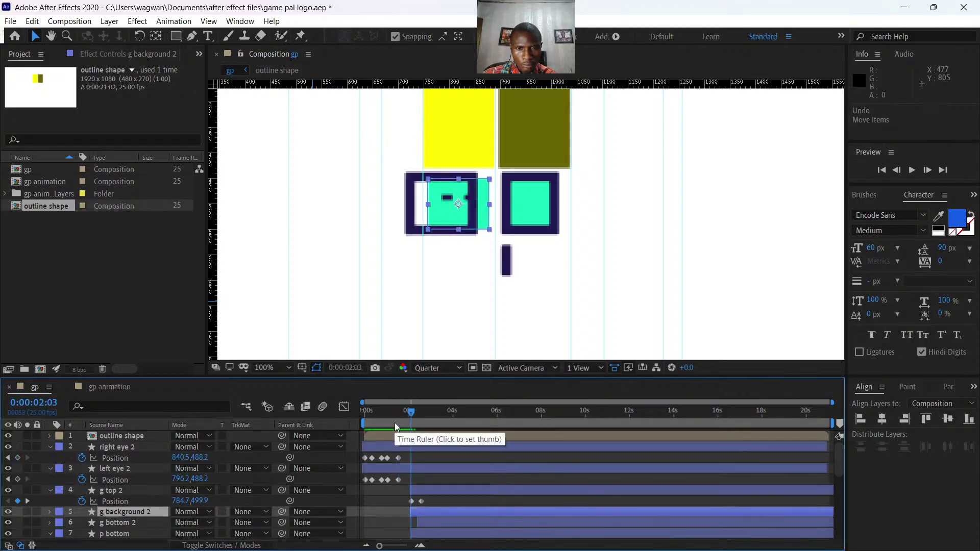
Shift the g background 2 layer earlier so it starts at 0:00:00:22.
drag(418, 510, 400, 506)
drag(410, 416, 390, 433)
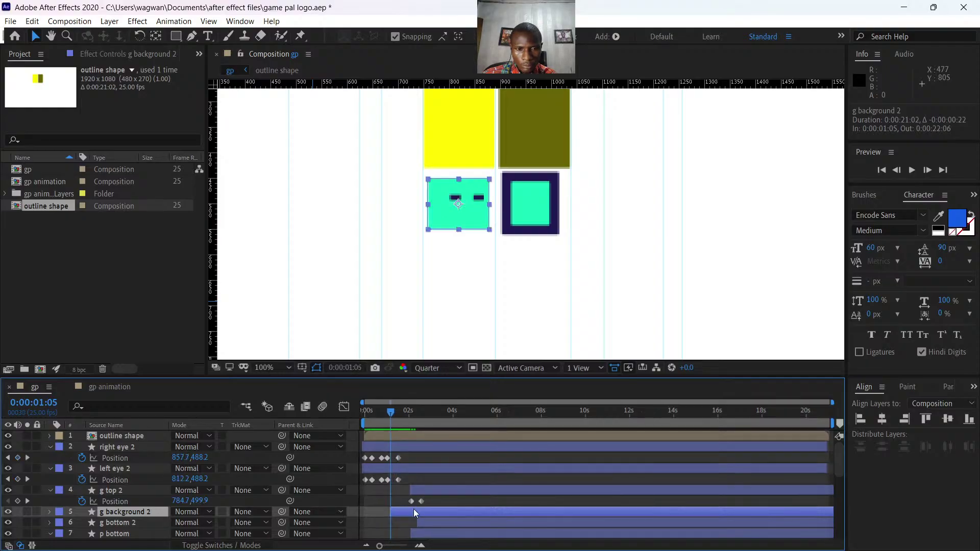
drag(414, 509, 409, 512)
drag(388, 411, 381, 419)
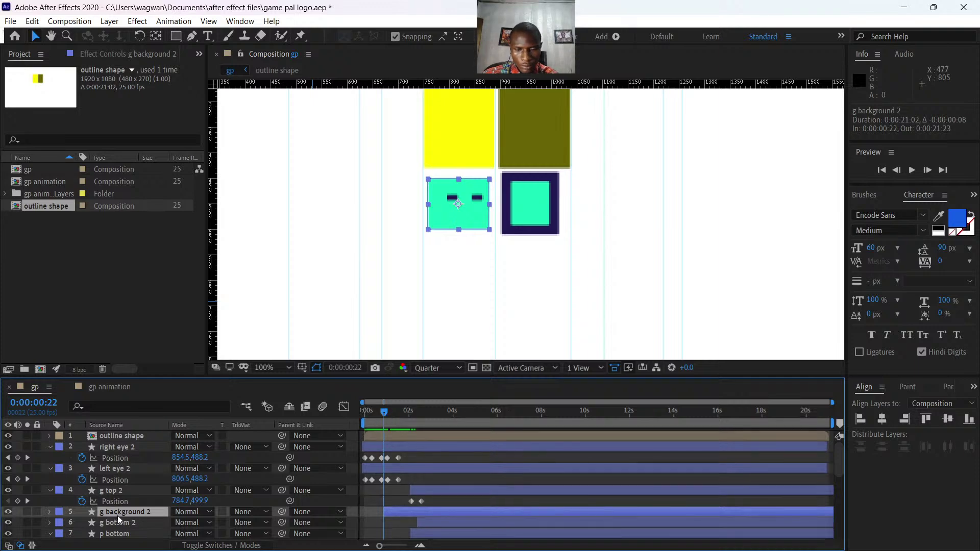
Start Position keyframing on g background 2 at 0:00:00:22 with X at 841.0.
key(p)
click(82, 524)
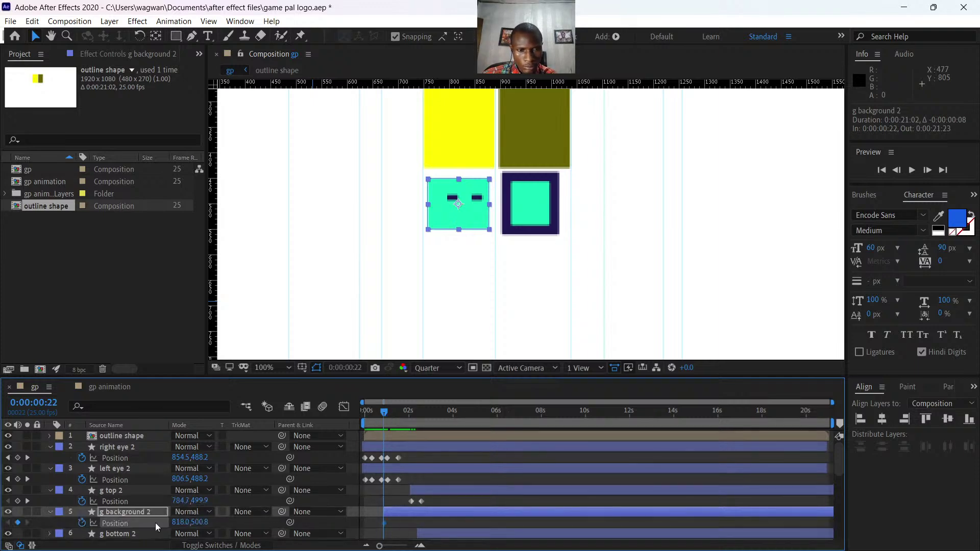
click(175, 522)
text(833)
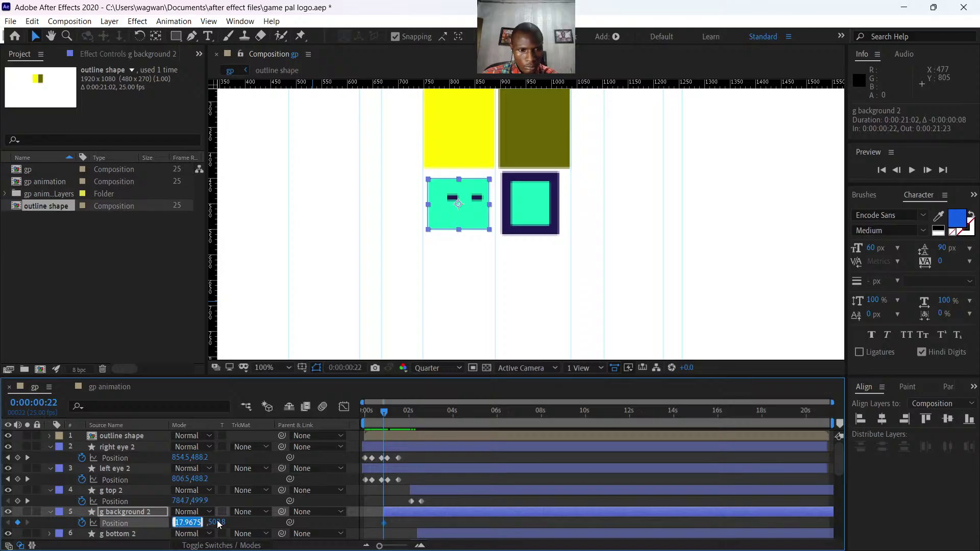
key(Return)
drag(194, 522, 205, 522)
Add a Position keyframe on g background 2 at 0:00:01:08 with X at 818.
drag(391, 416, 394, 415)
click(184, 522)
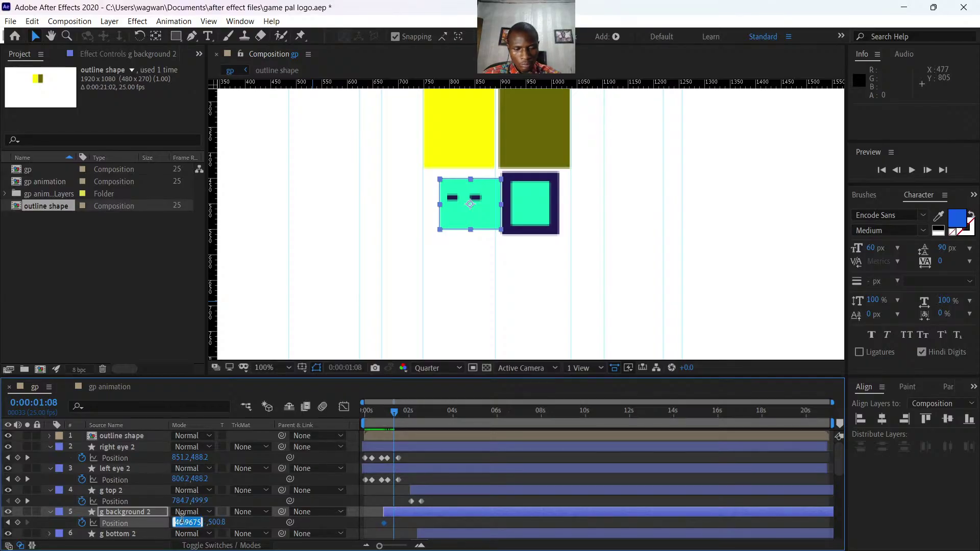
text(818)
key(Return)
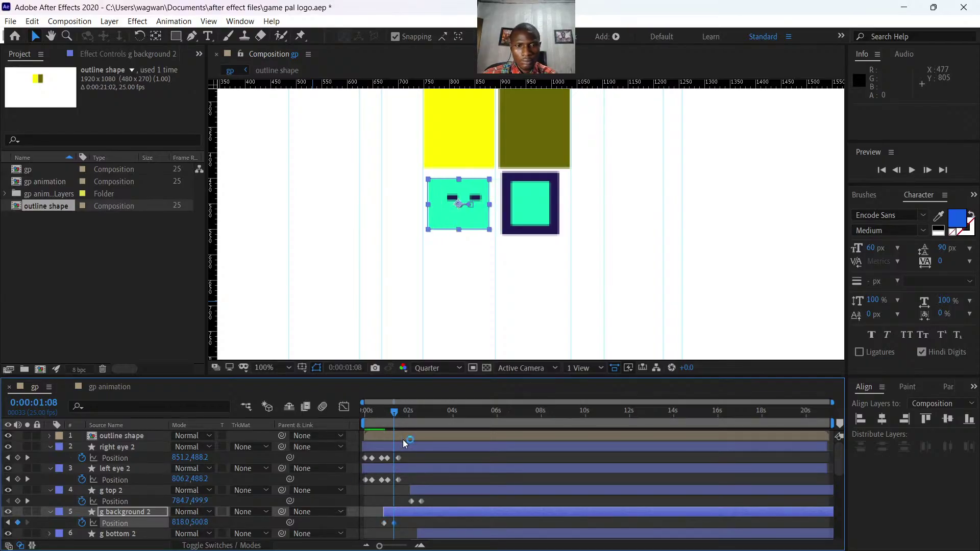
Retime g background 2 to start at 0:00:01:04 with its second Position keyframe at 0:00:01:11, previewing the slide.
drag(397, 413, 377, 418)
key(space)
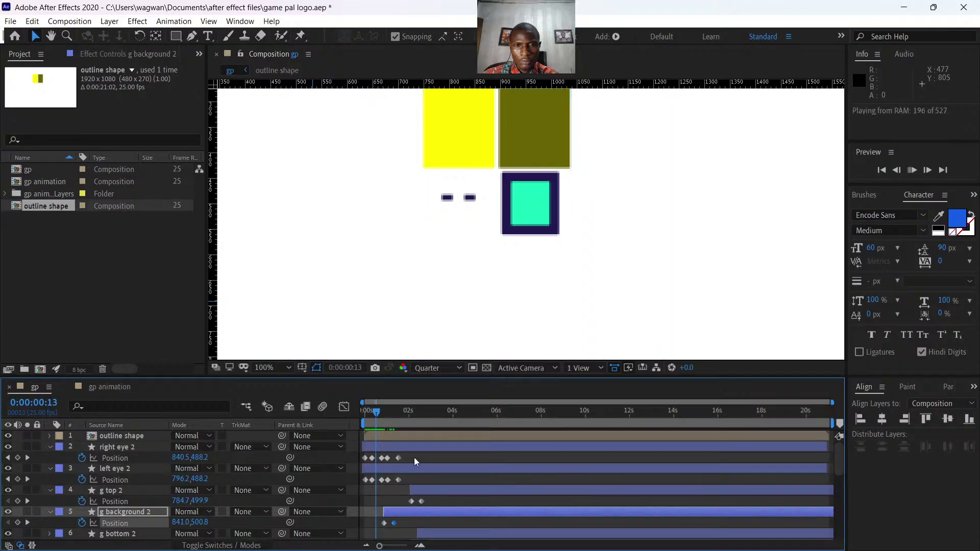
key(space)
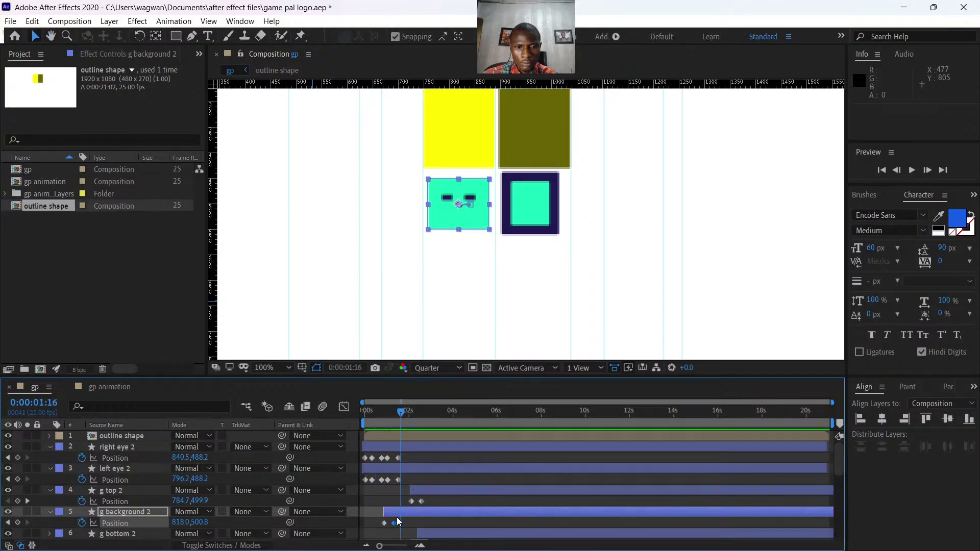
drag(394, 522, 399, 510)
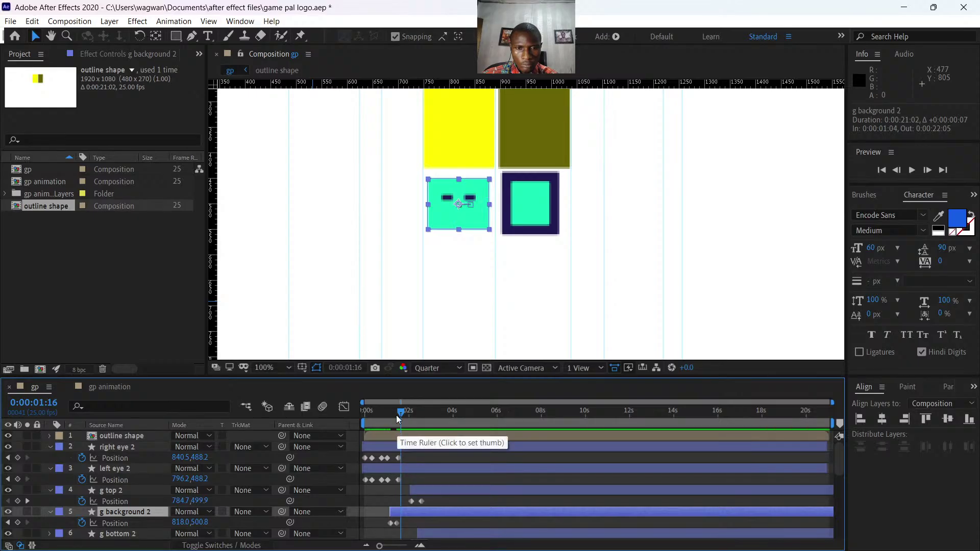
key(space)
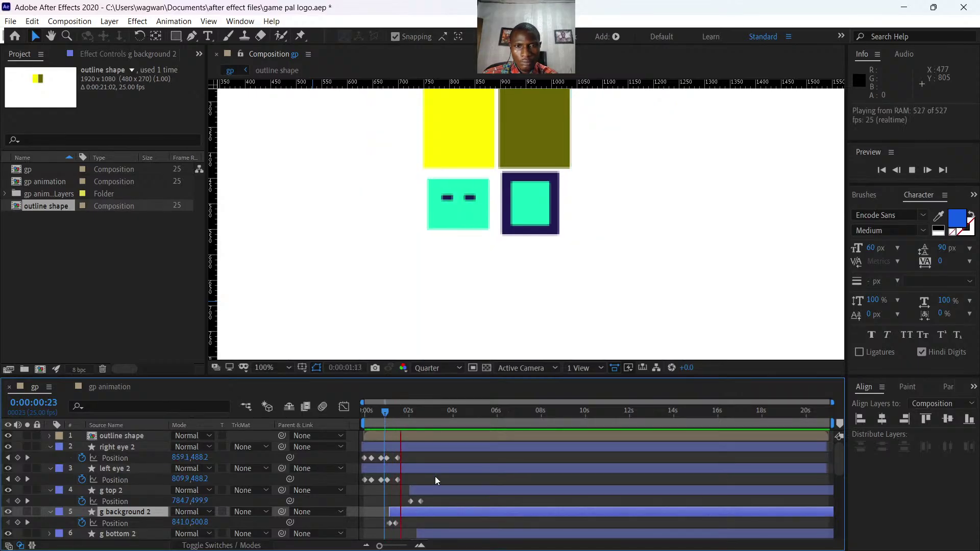
Shift the g top 2 layer earlier so it starts at 0:00:01:22.
click(418, 513)
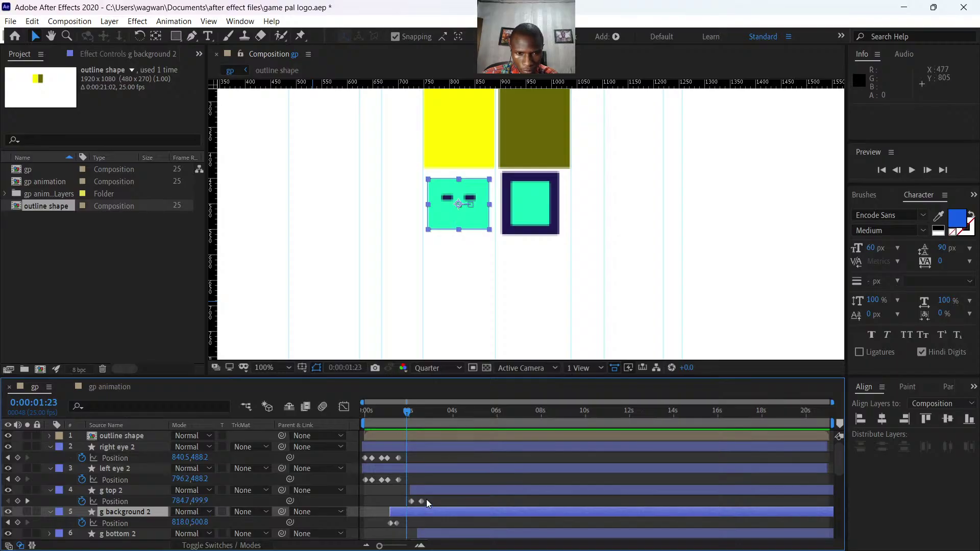
click(419, 493)
drag(419, 492, 415, 493)
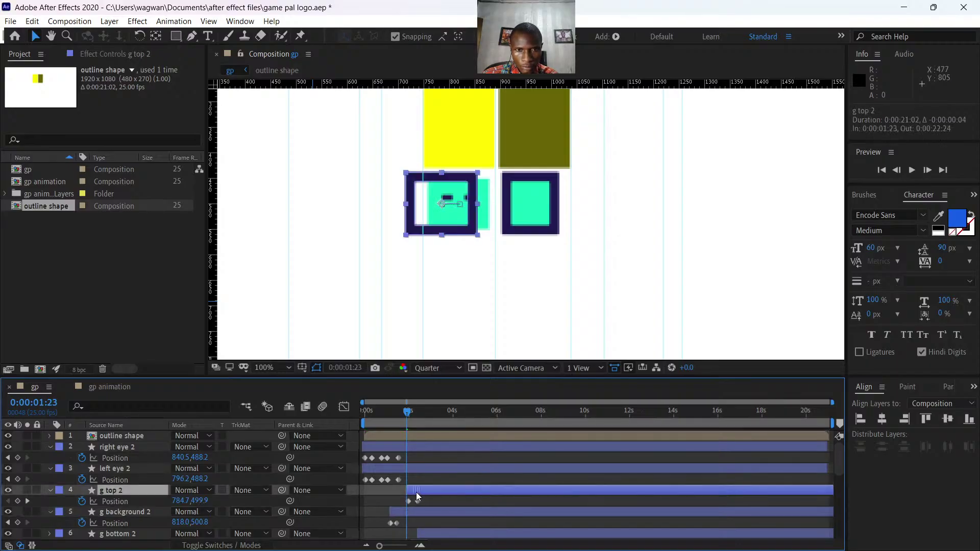
mouse_move(407, 415)
mouse_down()
mouse_move(418, 416)
mouse_move(396, 422)
mouse_up()
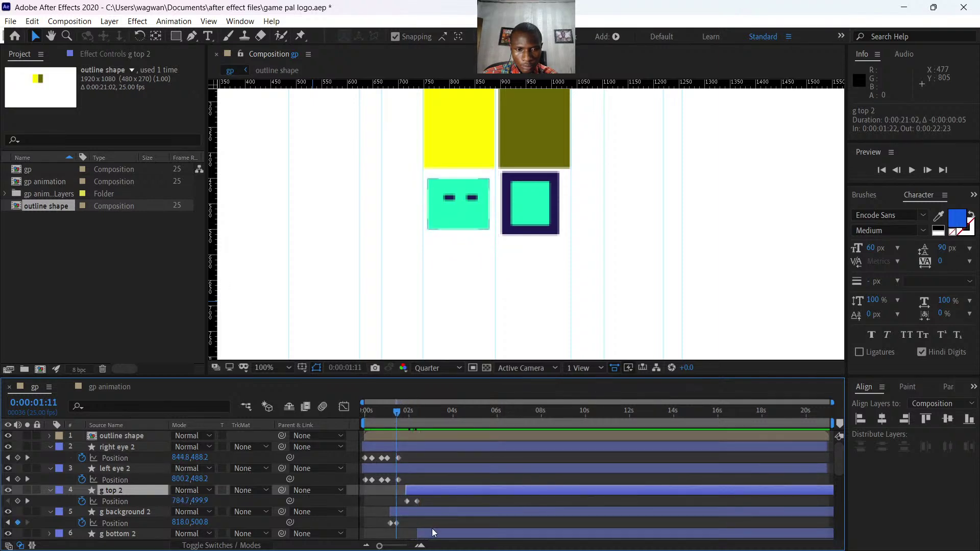
Start g bottom 2 at 0:00:01:14 above g background 2 and shift g top 2 to start at 0:00:01:15.
drag(431, 534, 411, 534)
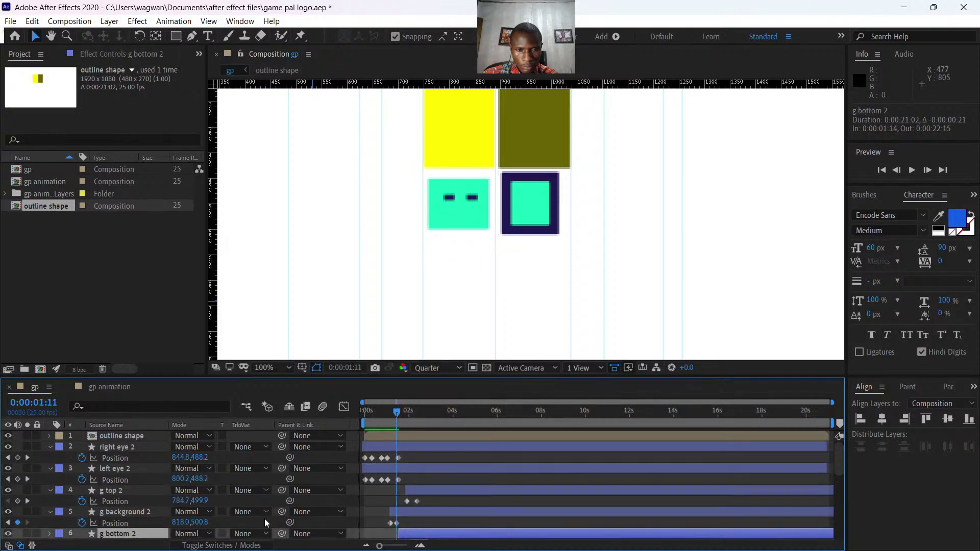
drag(139, 535, 137, 508)
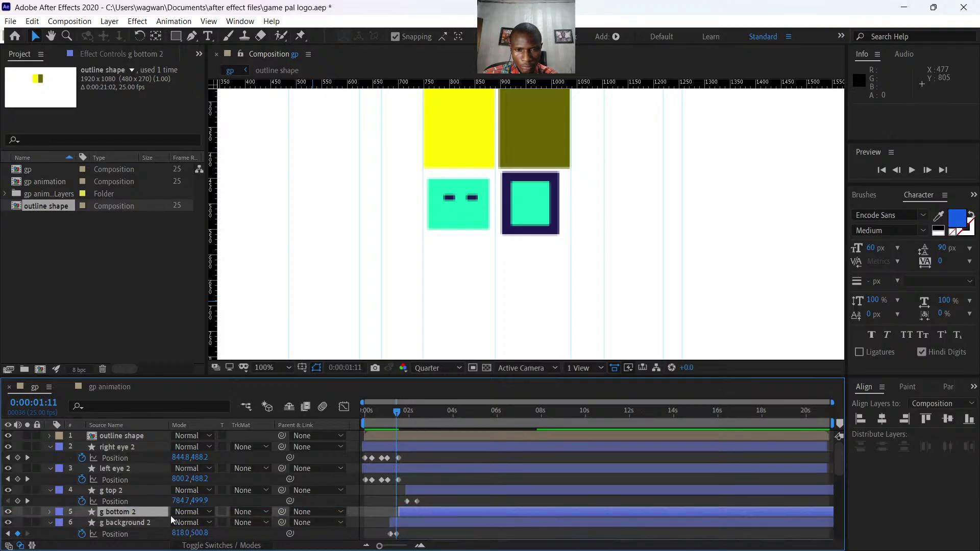
drag(417, 491, 410, 490)
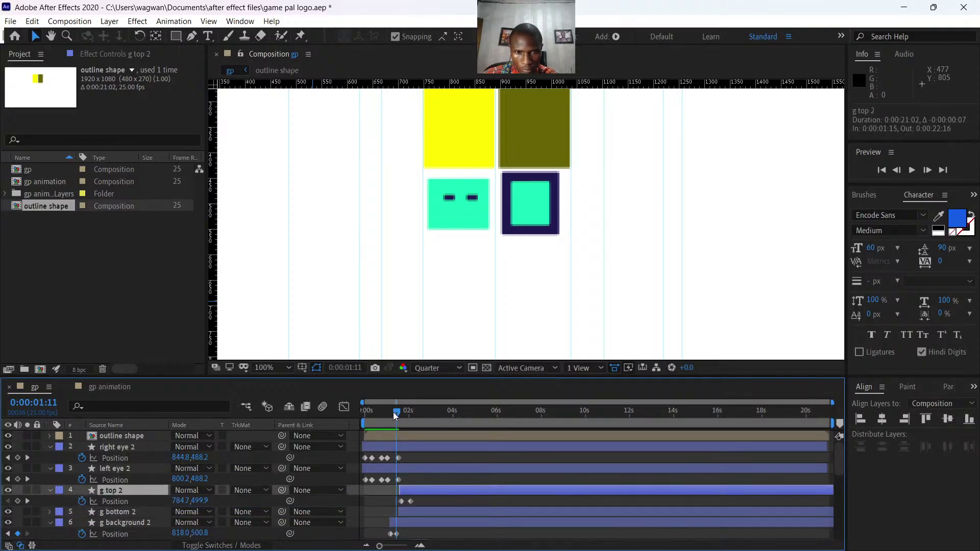
Delete both Position keyframes of g top 2 with the playhead at 0:00:02:03, keeping X at 819.7.
drag(393, 413, 413, 415)
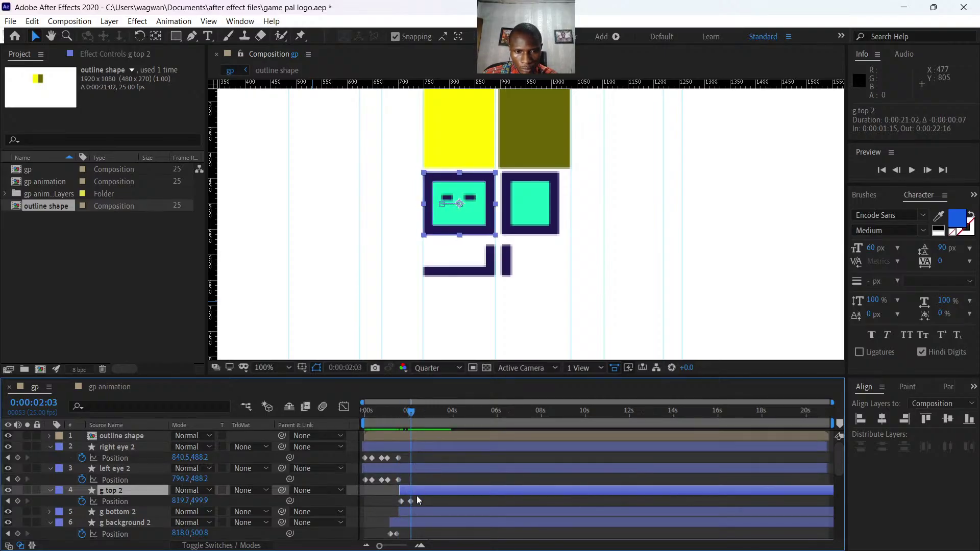
drag(420, 498, 391, 505)
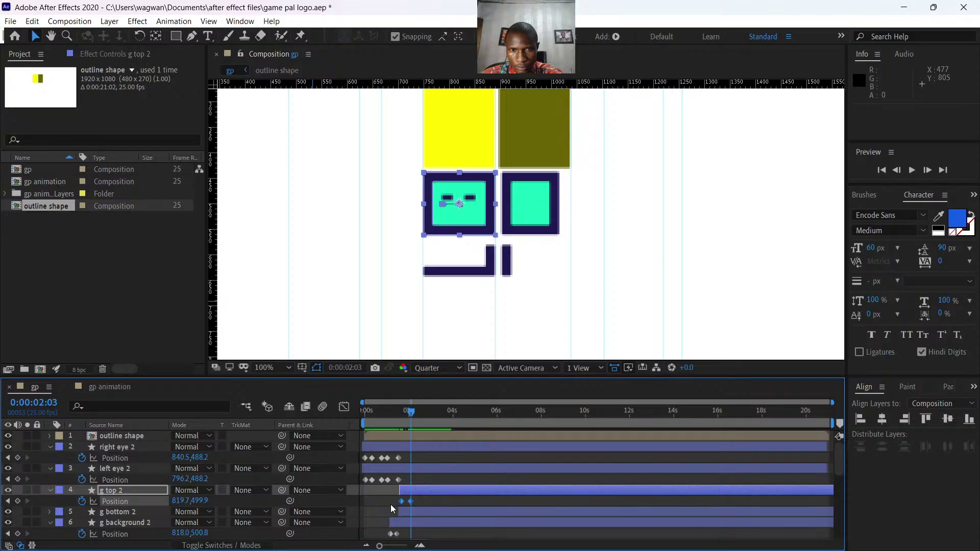
key(Delete)
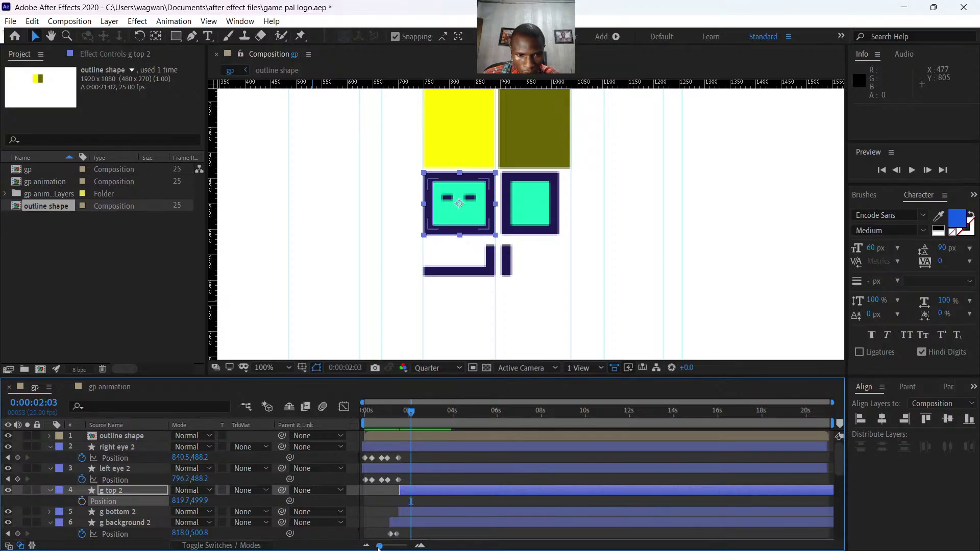
Shift the g top 2 layer earlier so it starts at 0:00:01:14, together with g bottom 2.
drag(379, 546, 401, 546)
scroll(556, 492, down, 3)
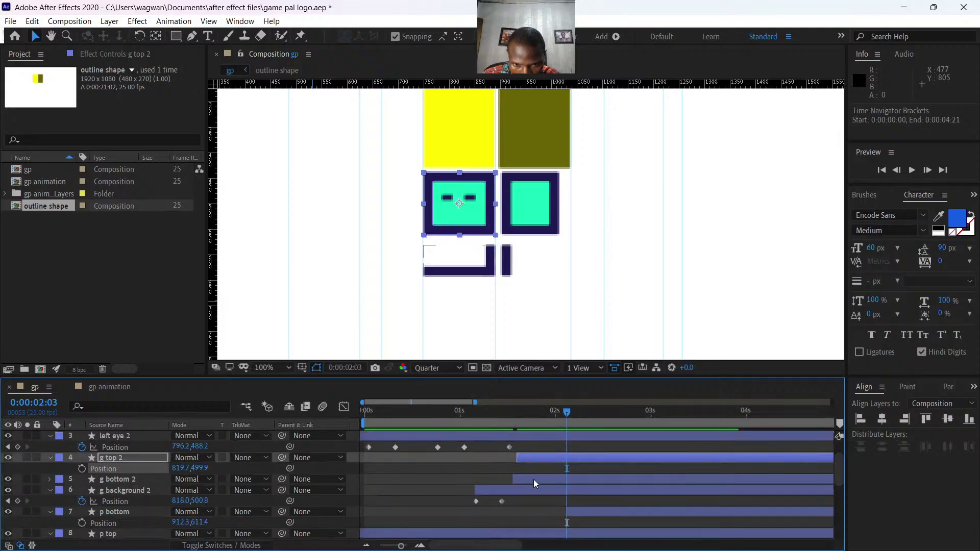
drag(526, 460, 522, 460)
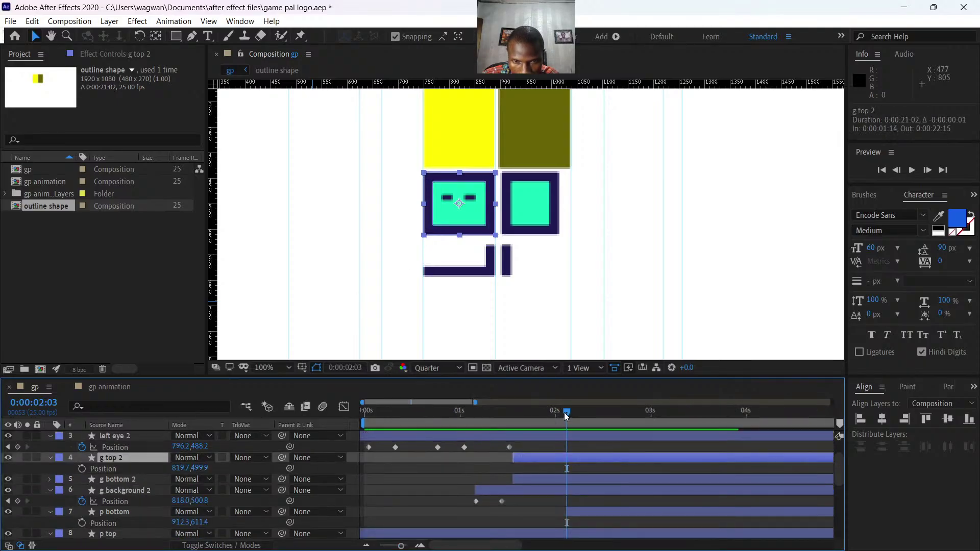
Select g top 2 and g bottom 2 at 0:00:01:14 and reveal their Position properties.
drag(565, 412, 513, 412)
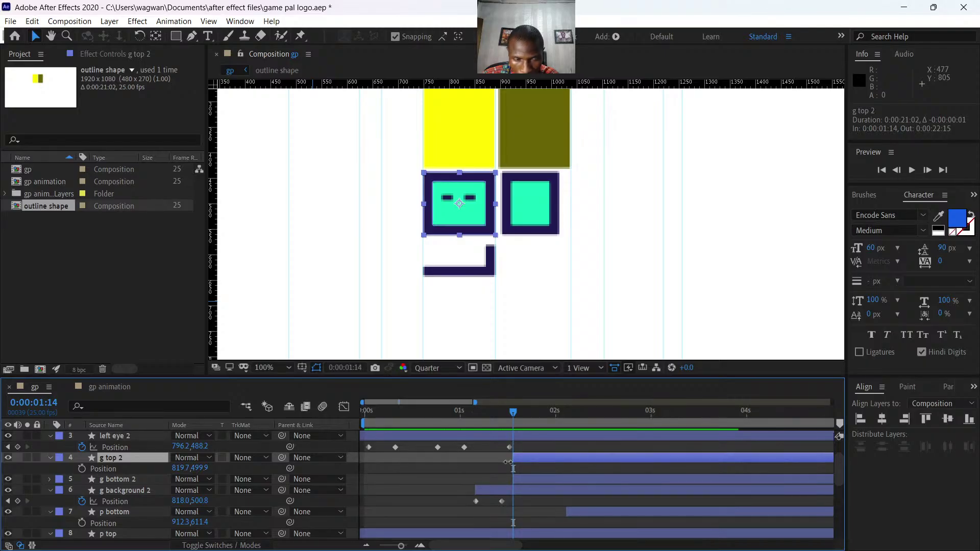
ctrl+click(118, 480)
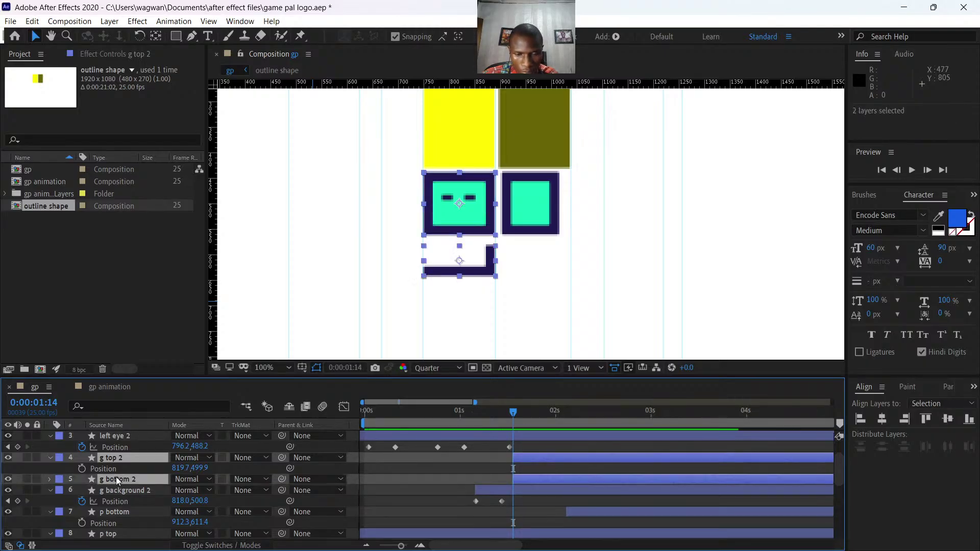
key(p)
click(82, 469)
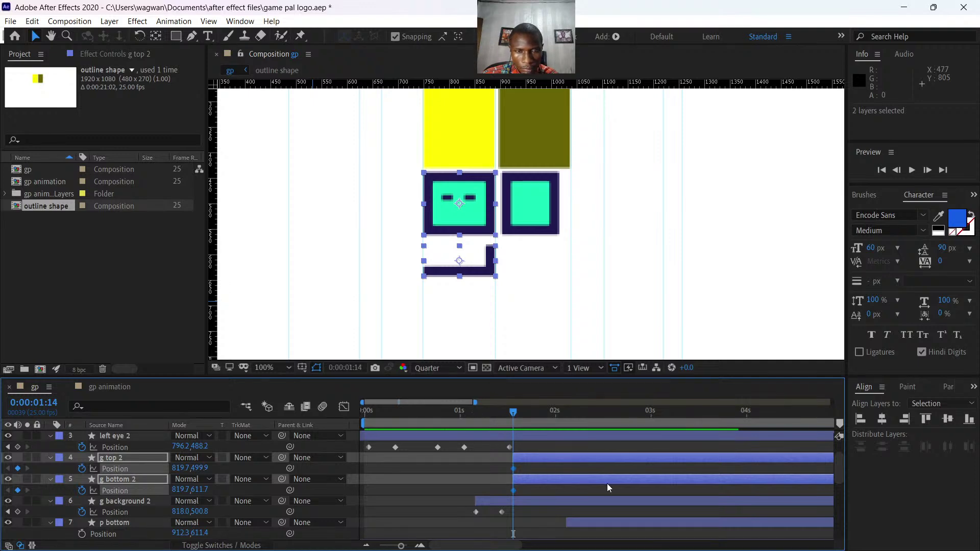
click(179, 468)
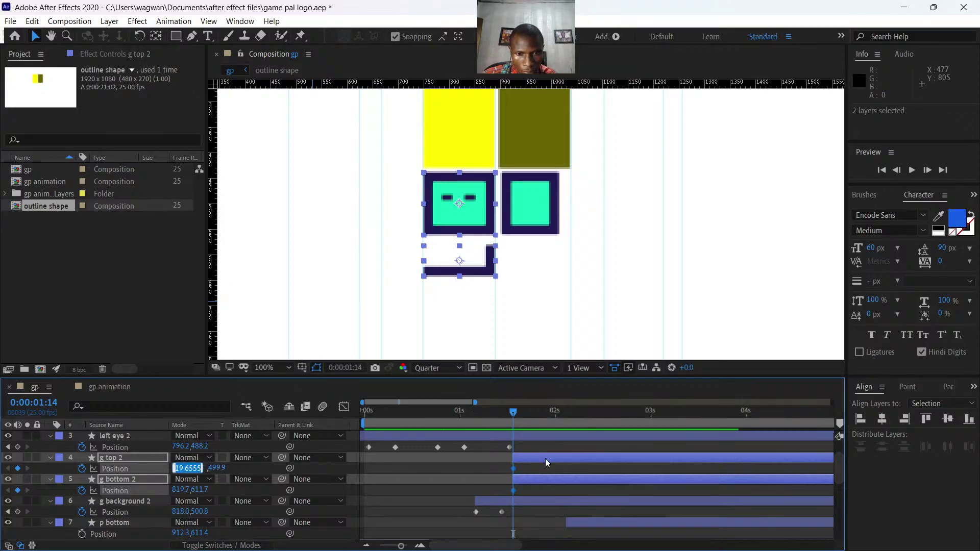
key(Return)
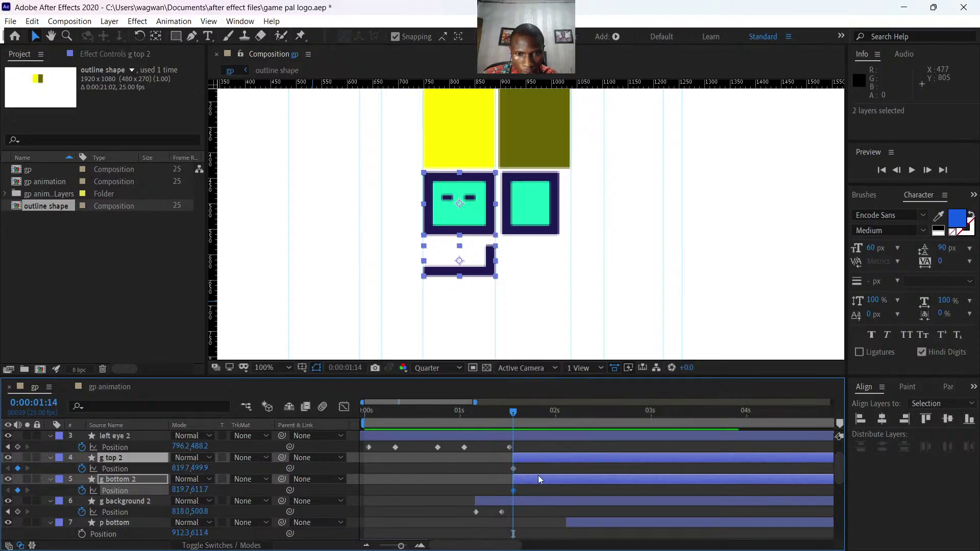
key(F2)
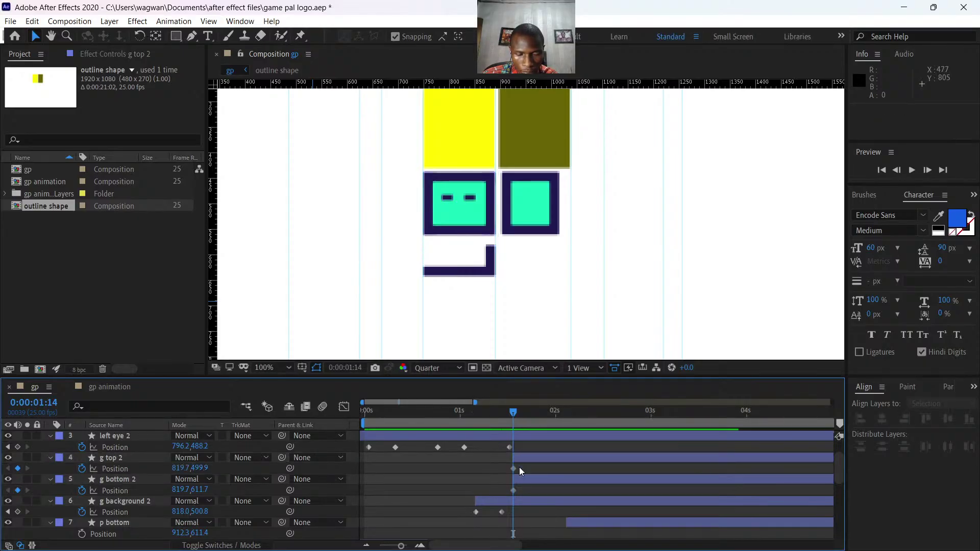
key(ctrl+z)
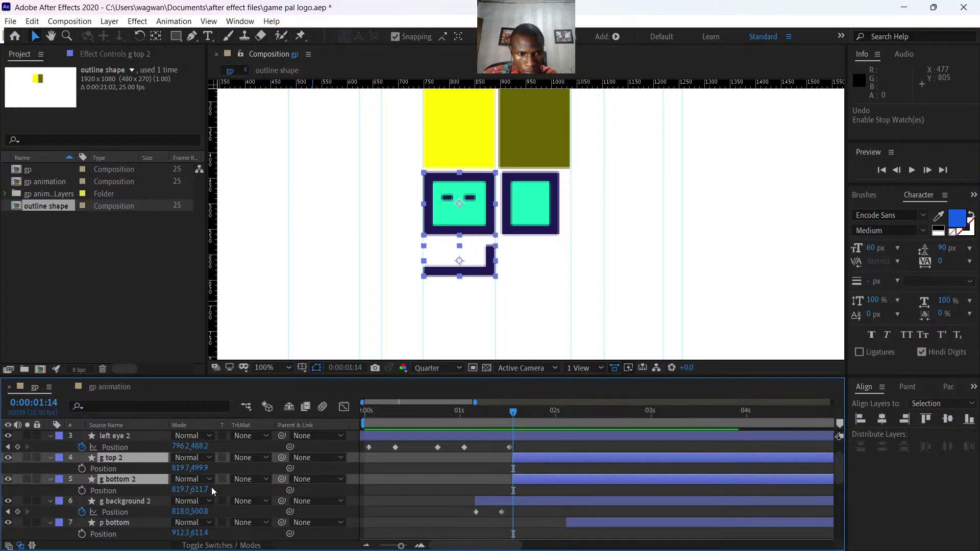
click(178, 468)
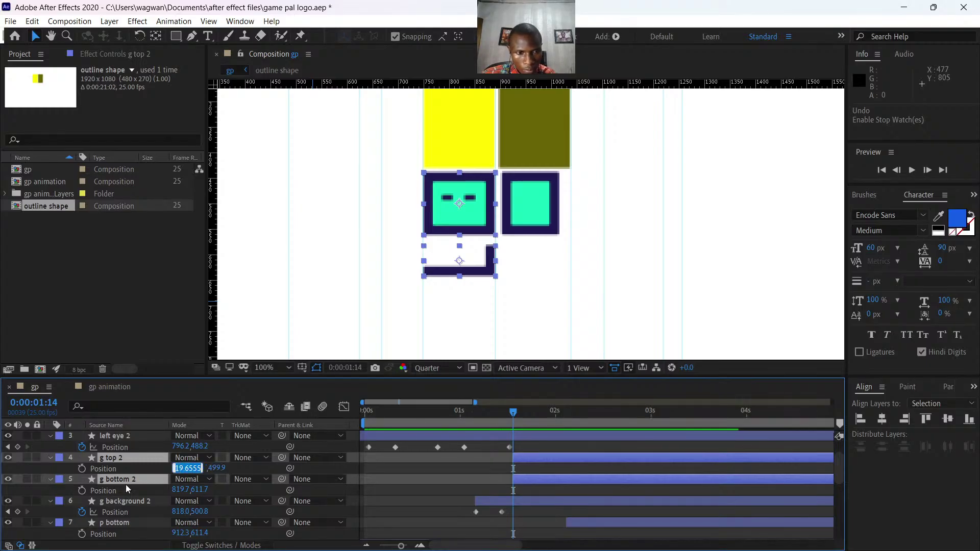
Enable Position keyframing on g top 2 and g bottom 2 at 0:00:01:14 and move both to X 764.7.
click(82, 469)
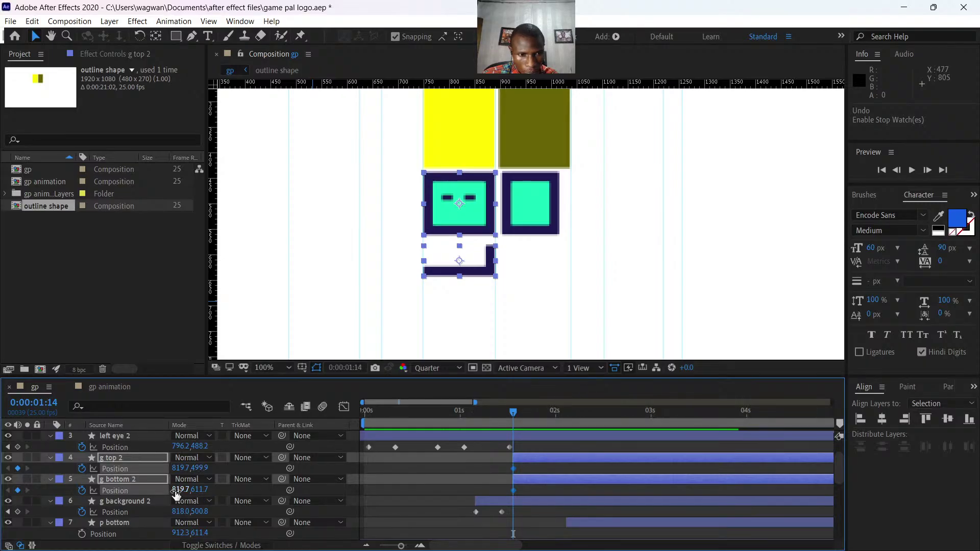
drag(179, 490, 144, 492)
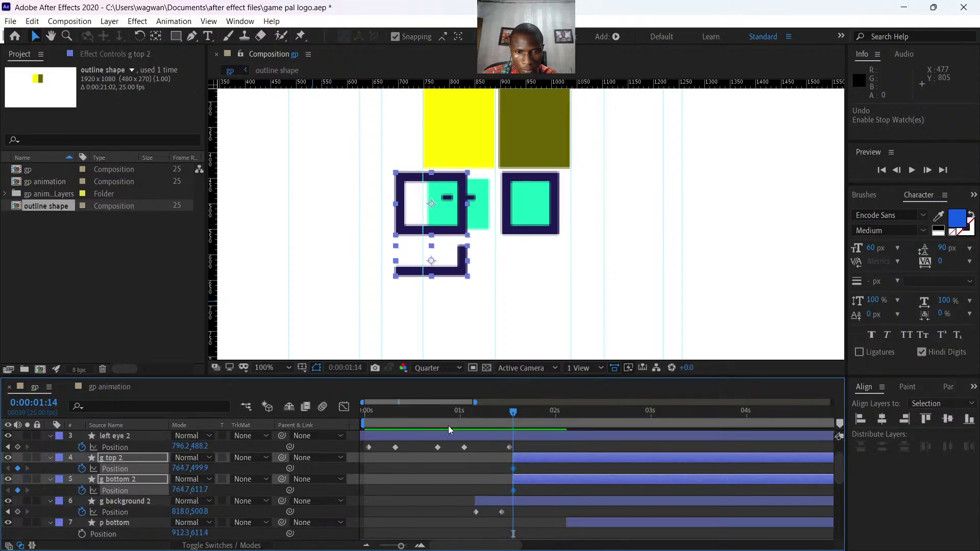
Try to add a second Position keyframe to g top 2 and g bottom 2 at 0:00:01:17 with X at 819.7.
drag(517, 414, 526, 417)
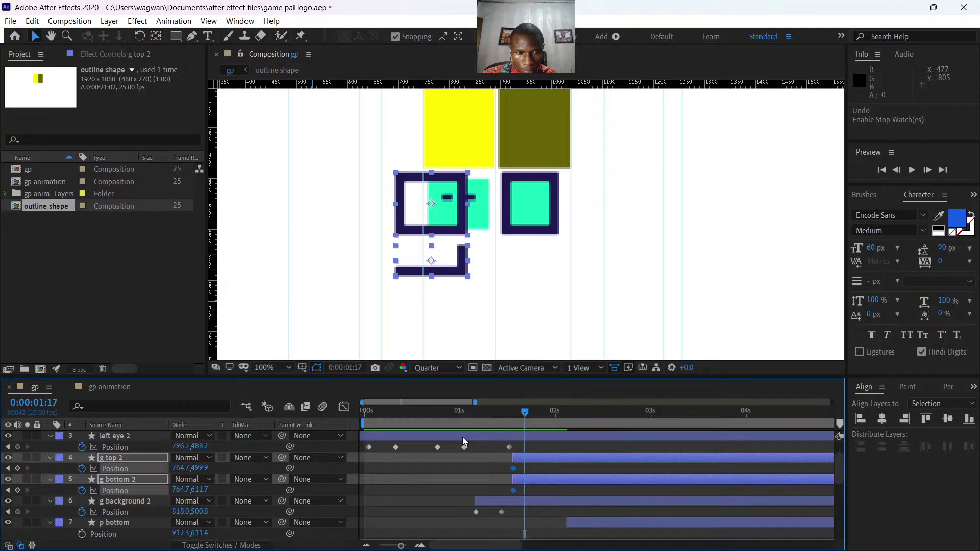
click(186, 490)
text(819.7)
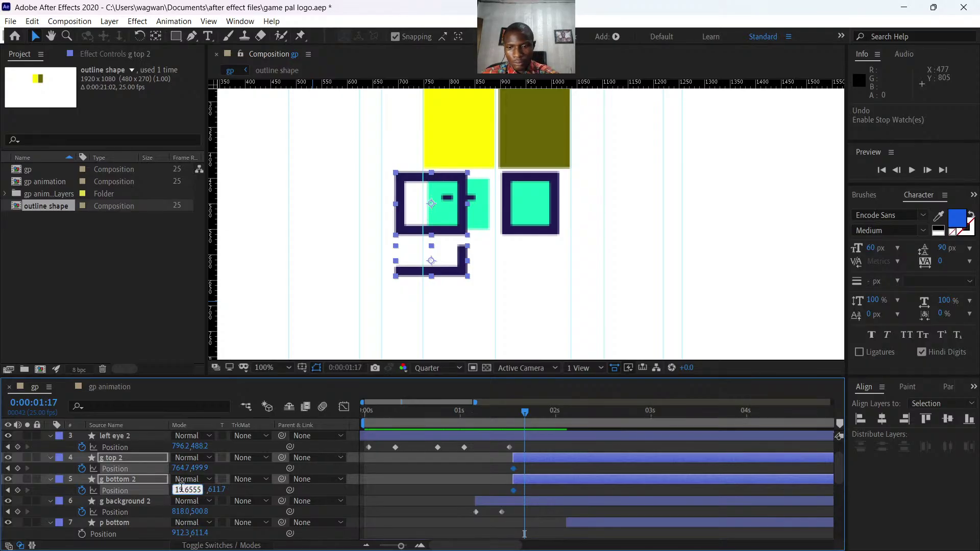
key(Return)
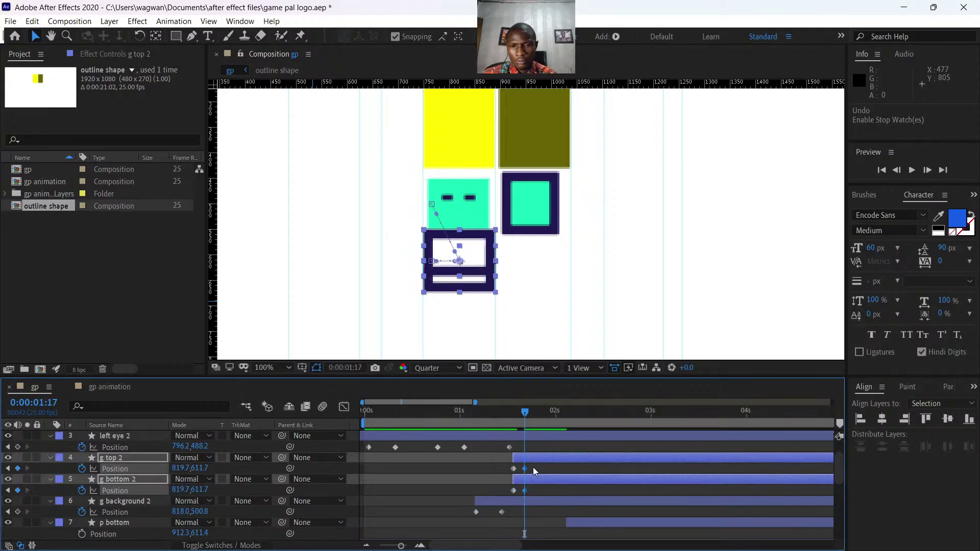
Try a fast-start, slow-finish speed curve on the Position keyframes of g top 2 and g bottom 2, and preview the motion.
drag(533, 467, 513, 495)
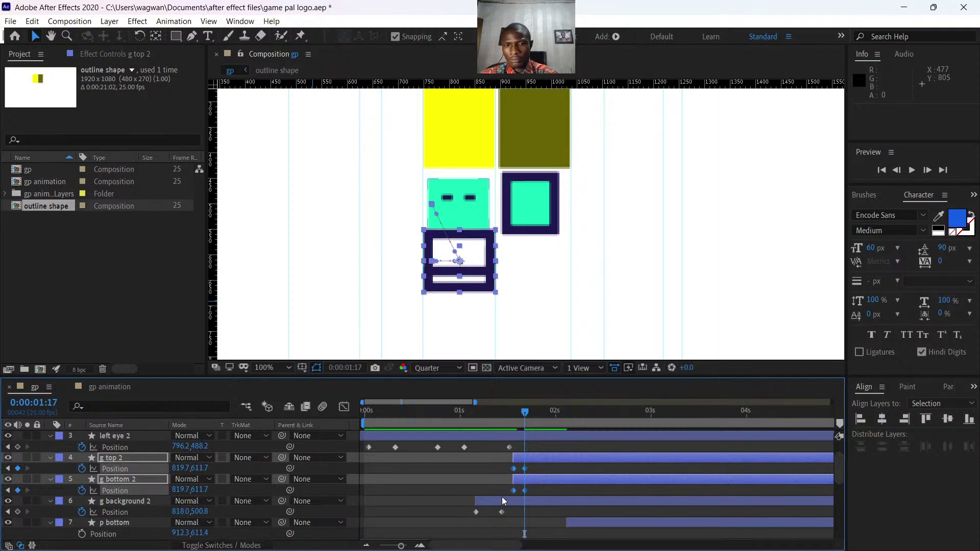
click(344, 407)
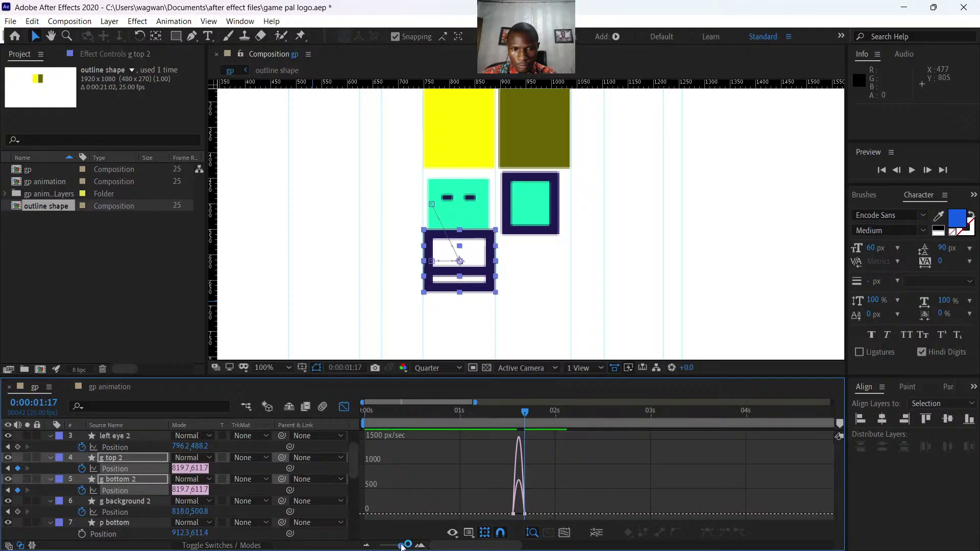
drag(401, 546, 407, 547)
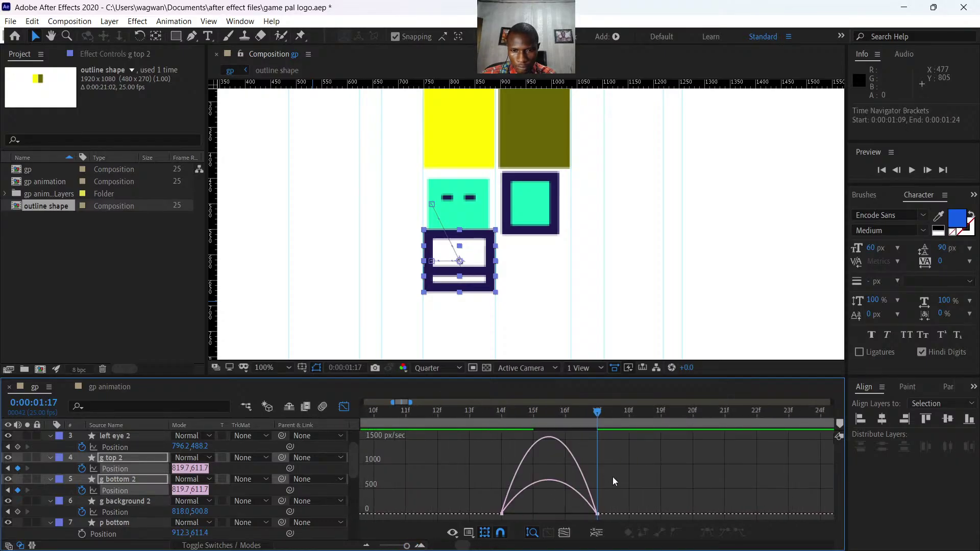
drag(617, 478, 494, 521)
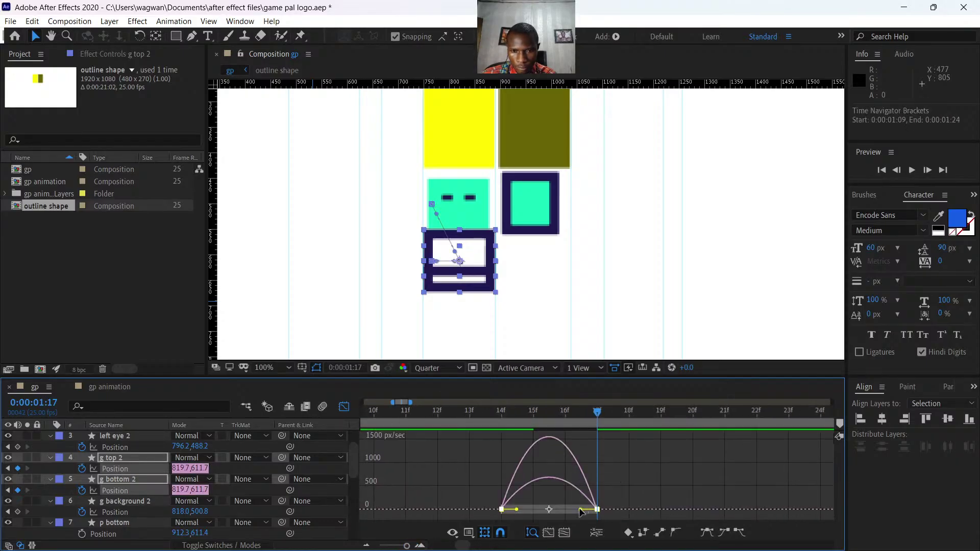
drag(581, 512, 503, 512)
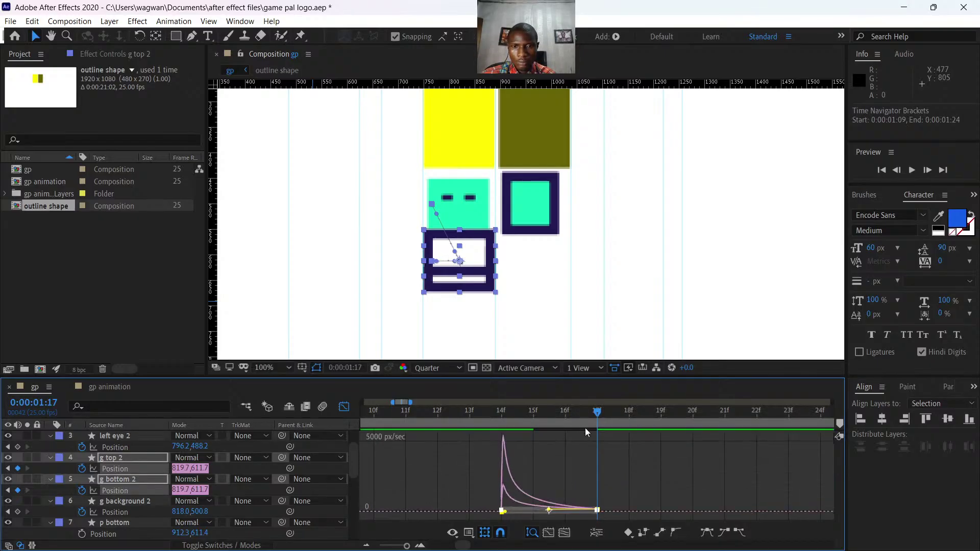
key(space)
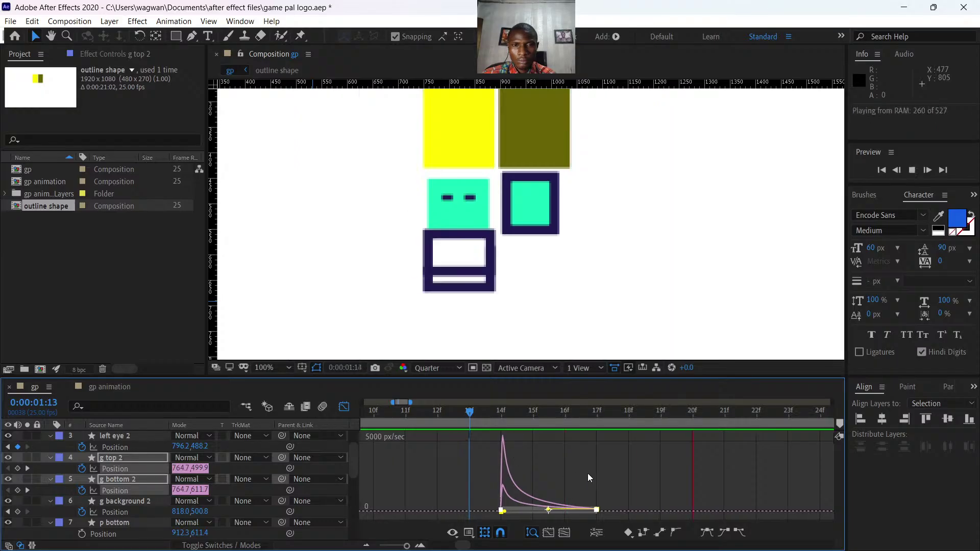
key(space)
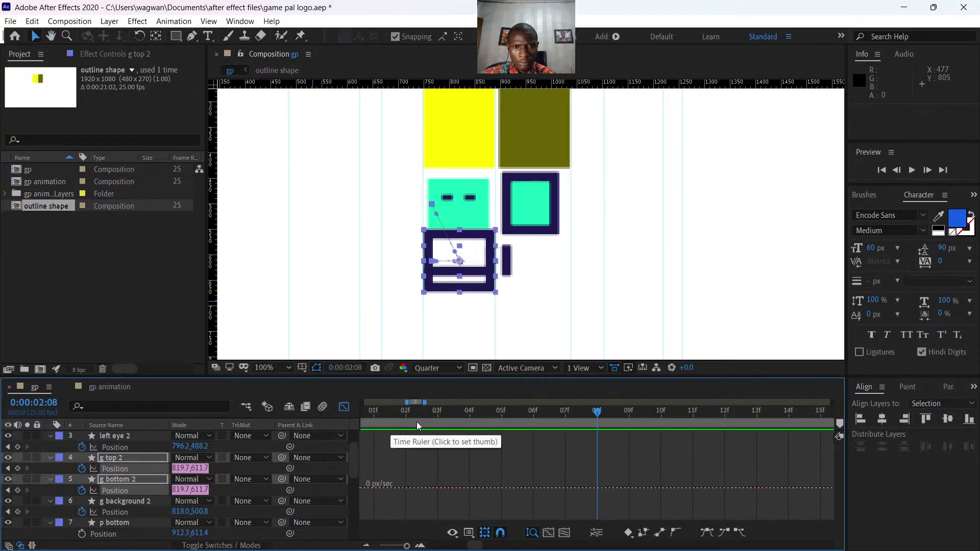
Undo the easing and the second Position keyframes of g top 2 and g bottom 2, returning to the layer bar view.
click(575, 411)
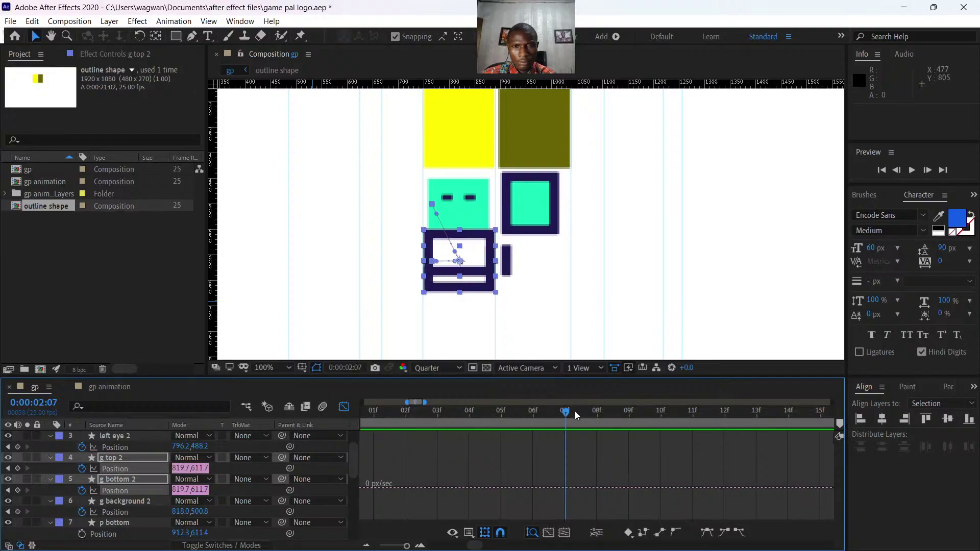
key(Page_Up)
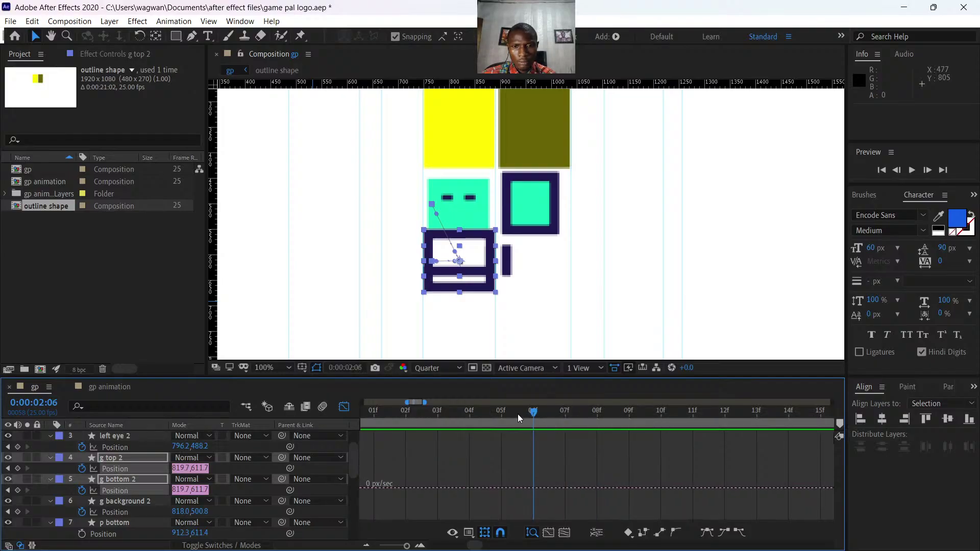
key(ctrl+z)
key(ctrl+z)
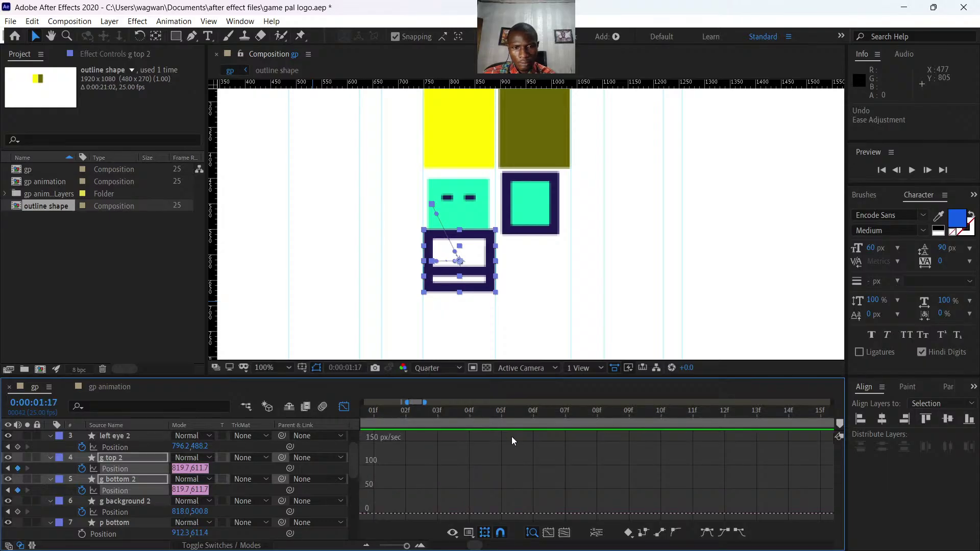
click(420, 449)
click(343, 408)
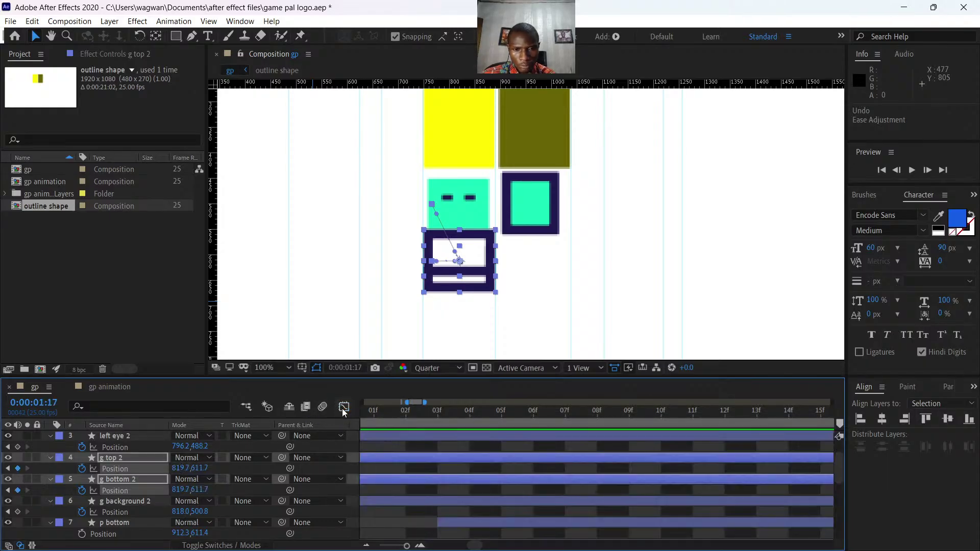
mouse_move(406, 545)
mouse_down()
mouse_move(391, 546)
mouse_move(403, 545)
mouse_up()
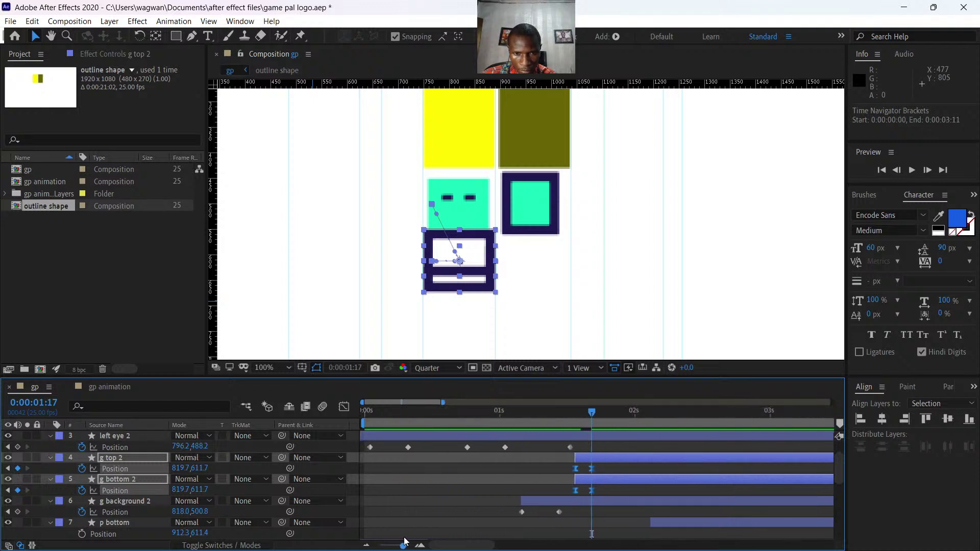
key(ctrl+shift+z)
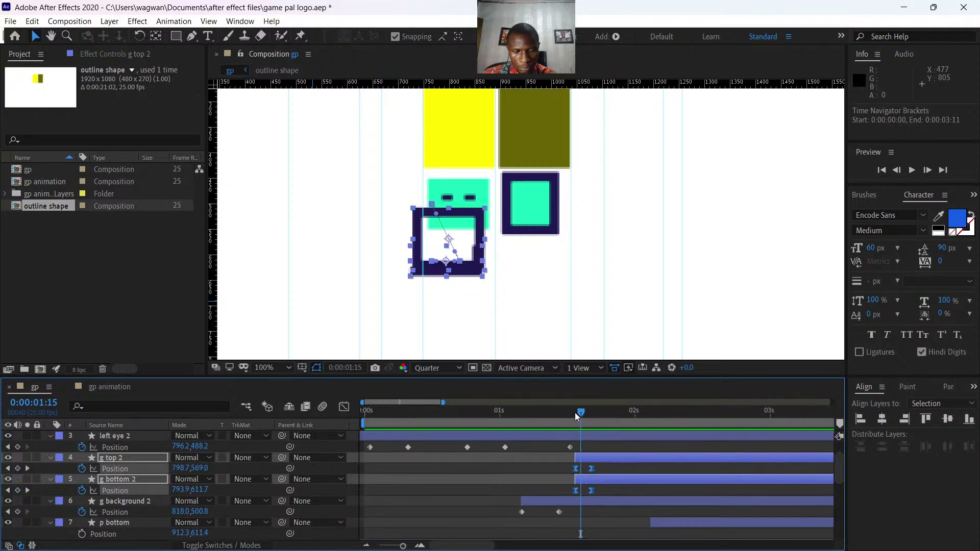
key(ctrl+z)
key(ctrl+z)
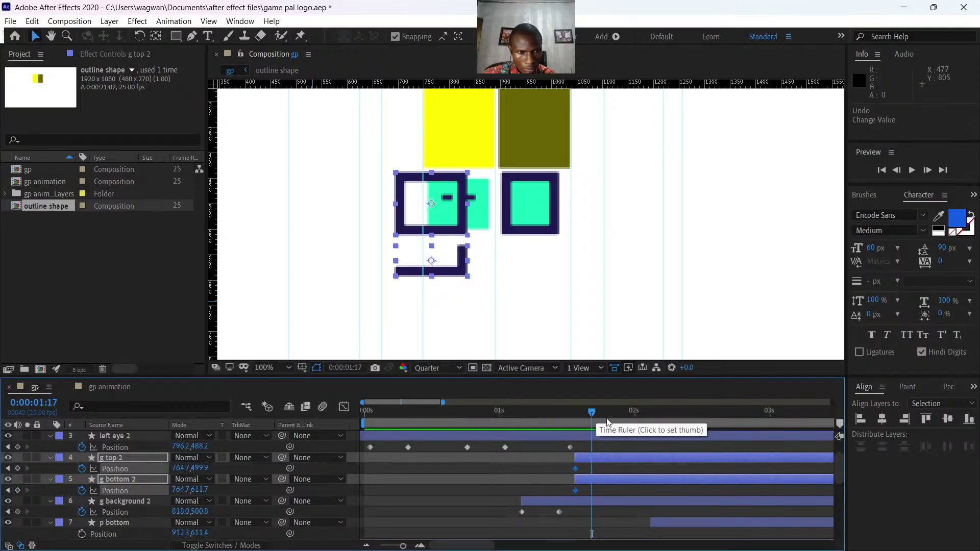
Try entering X 819.7 through g top 2 for both selected layers at 0:00:01:17, and undo the change.
click(182, 468)
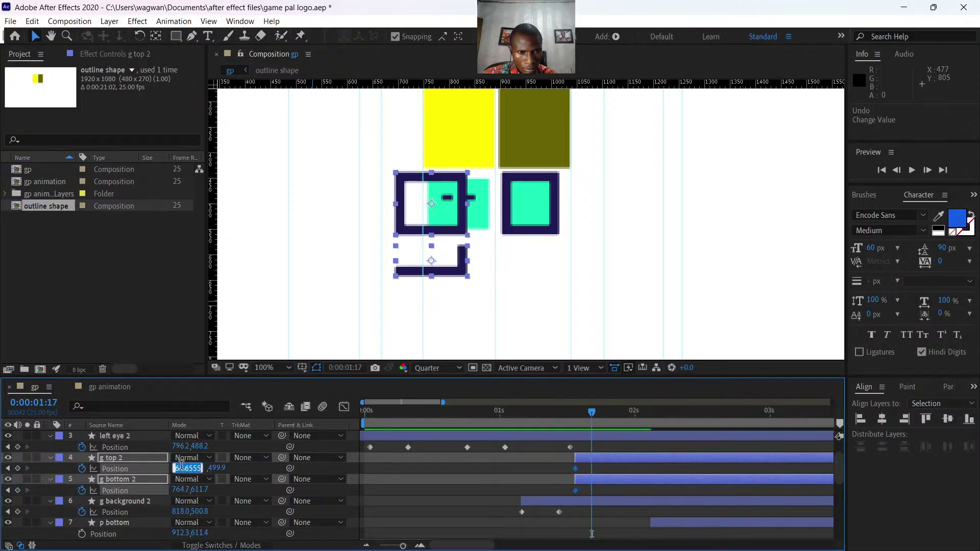
text(819.7)
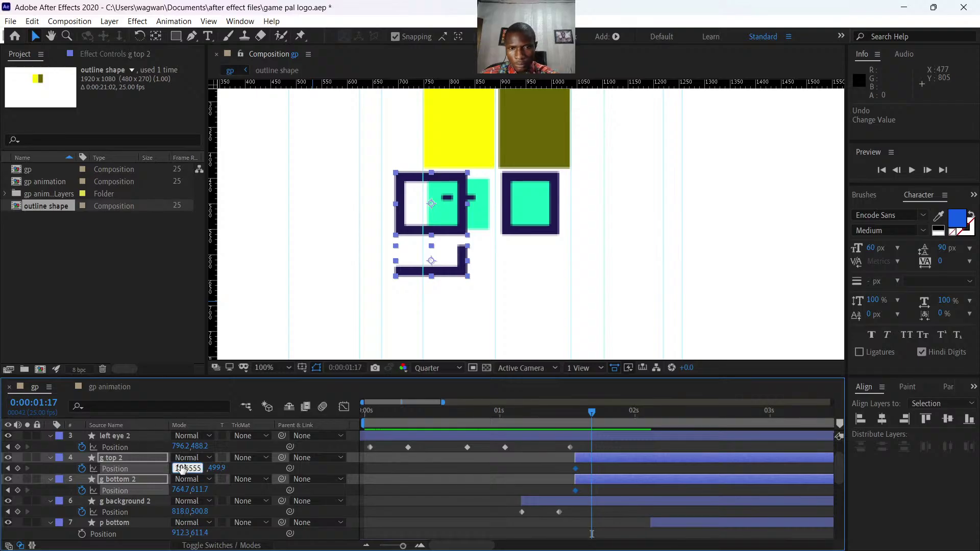
key(Return)
key(ctrl+z)
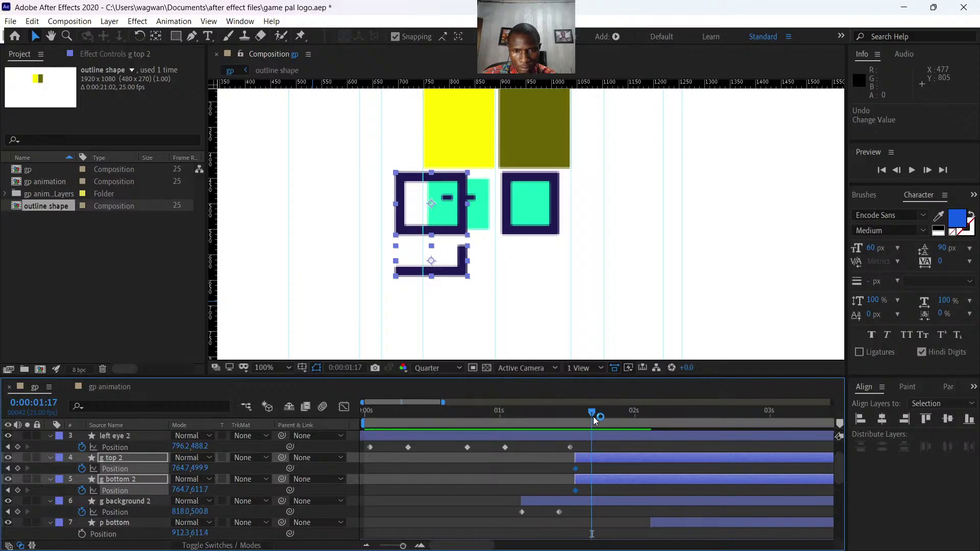
Try to add a second Position keyframe to g top 2 and g bottom 2 at 0:00:01:16 with X at 819.7.
mouse_move(590, 417)
mouse_down()
mouse_move(579, 419)
mouse_move(588, 423)
mouse_up()
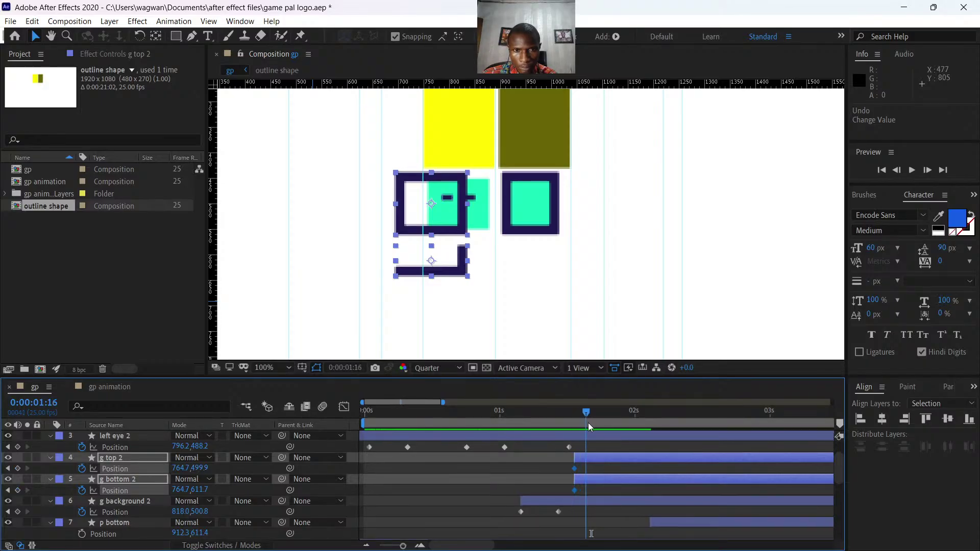
click(178, 469)
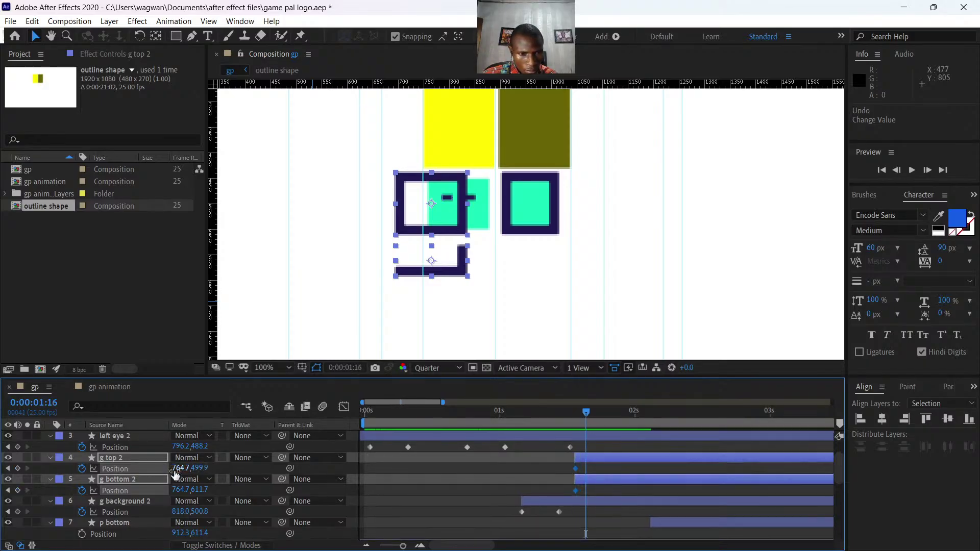
text(819.7)
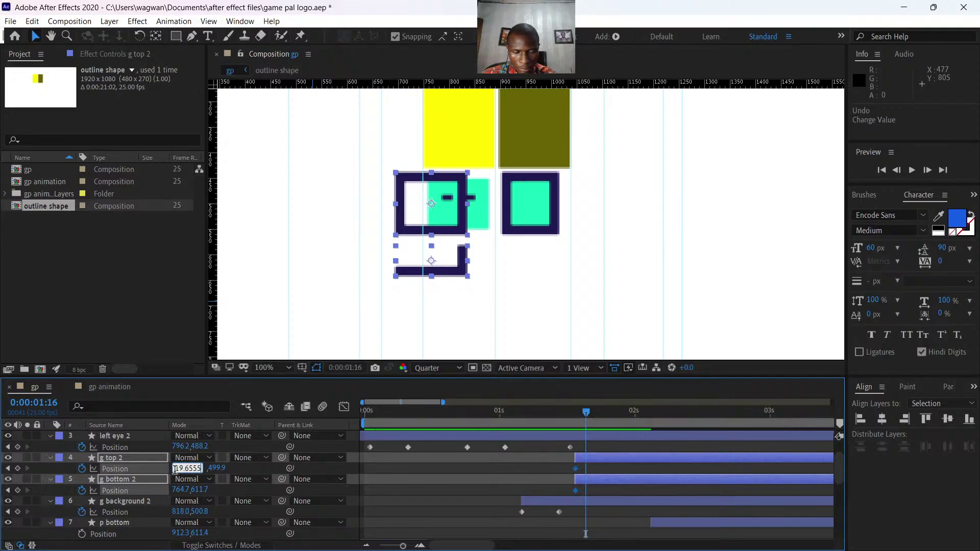
key(Return)
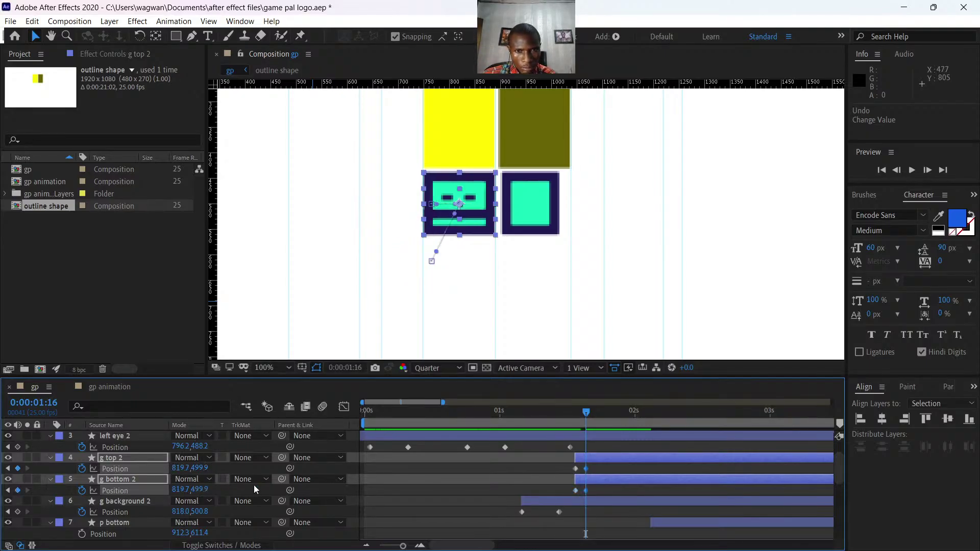
Undo both Position keyframes of g top 2 and g bottom 2, back to before their keyframing was enabled at 0:00:01:14.
key(ctrl+z)
key(ctrl+z)
key(ctrl+z)
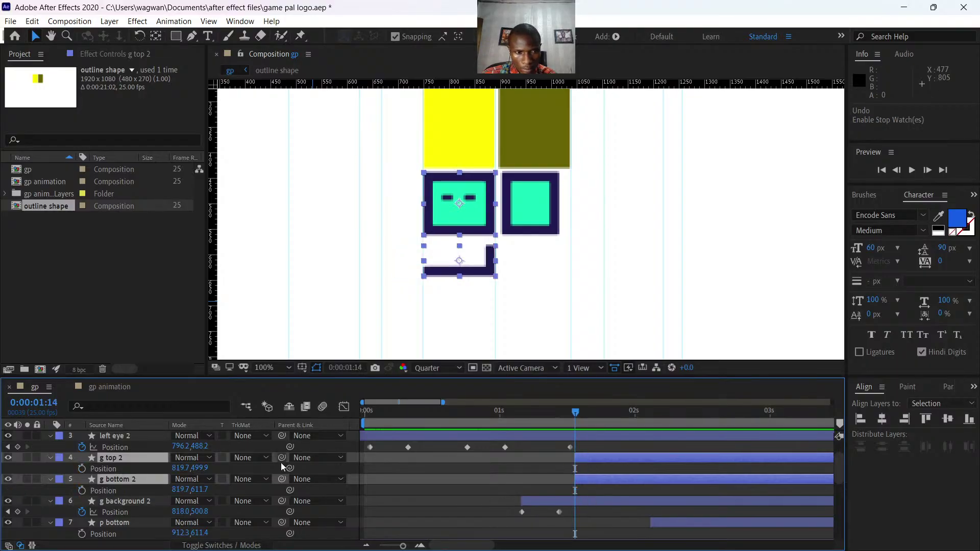
Try entering X 819.6553 through g top 2 with g bottom 2 also selected, and undo the change.
click(179, 468)
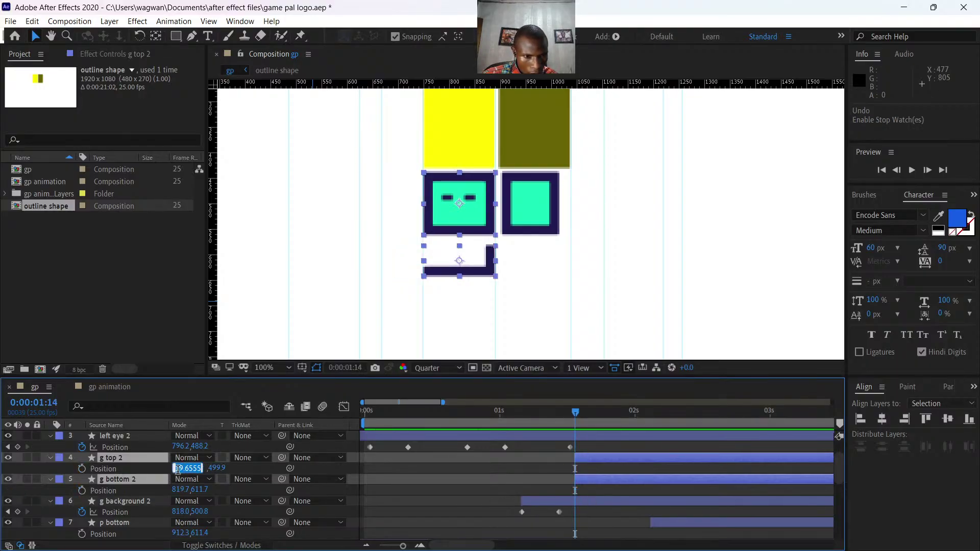
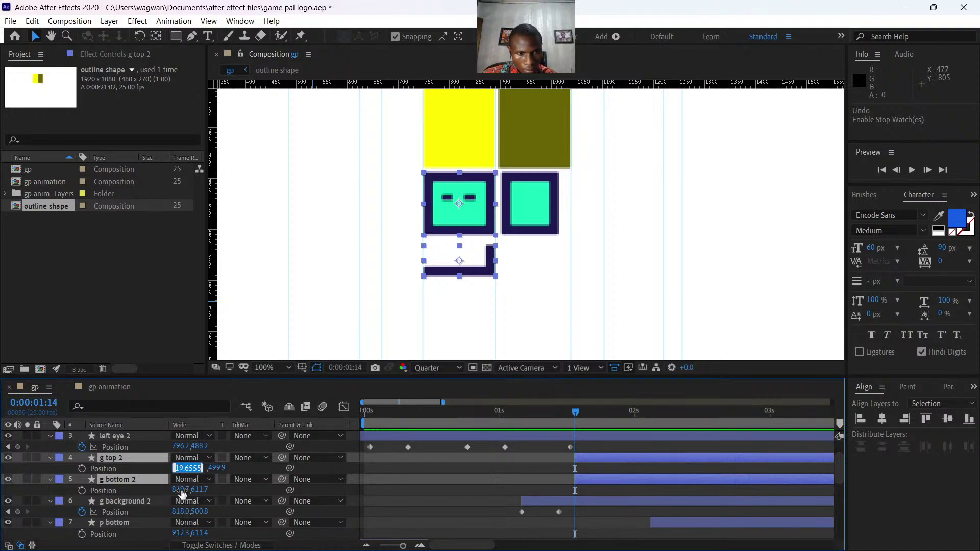
click(184, 490)
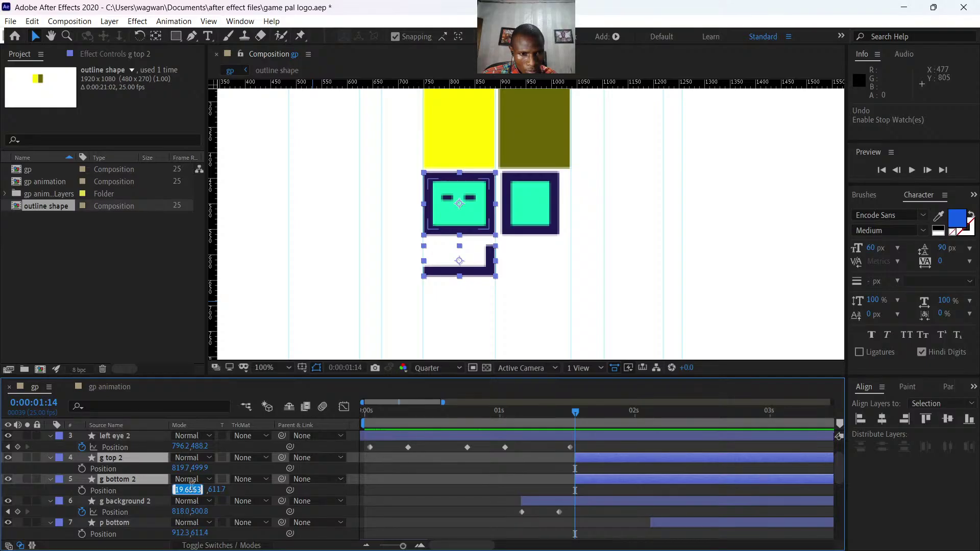
click(180, 469)
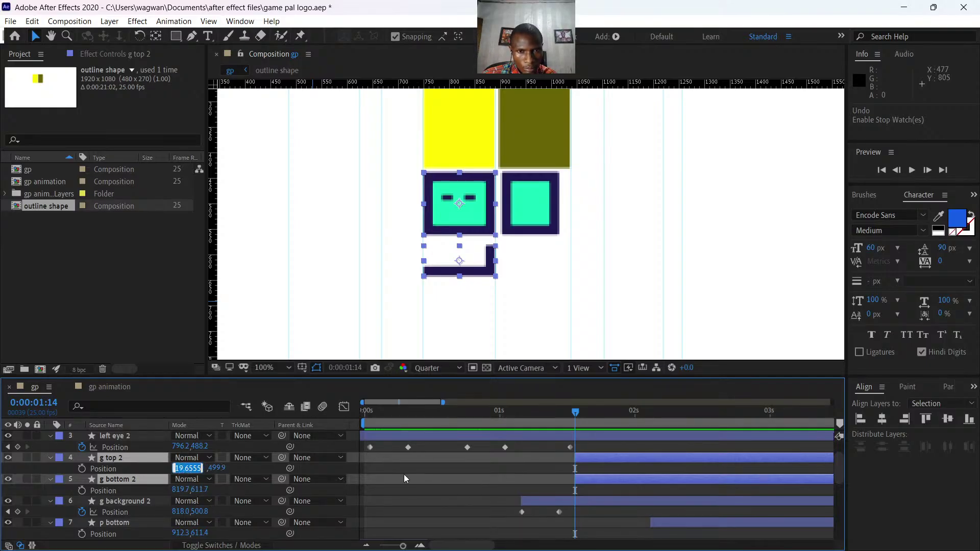
click(202, 470)
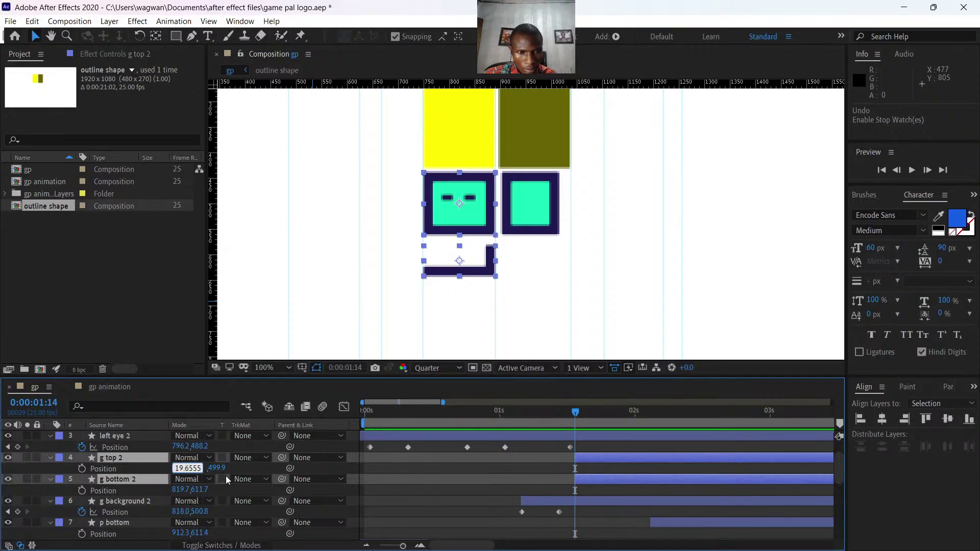
key(BackSpace)
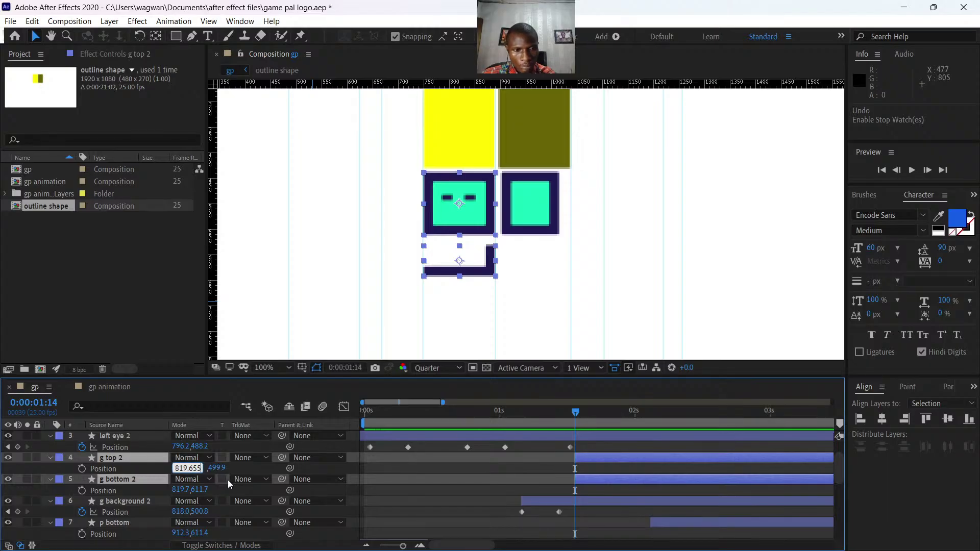
text(3)
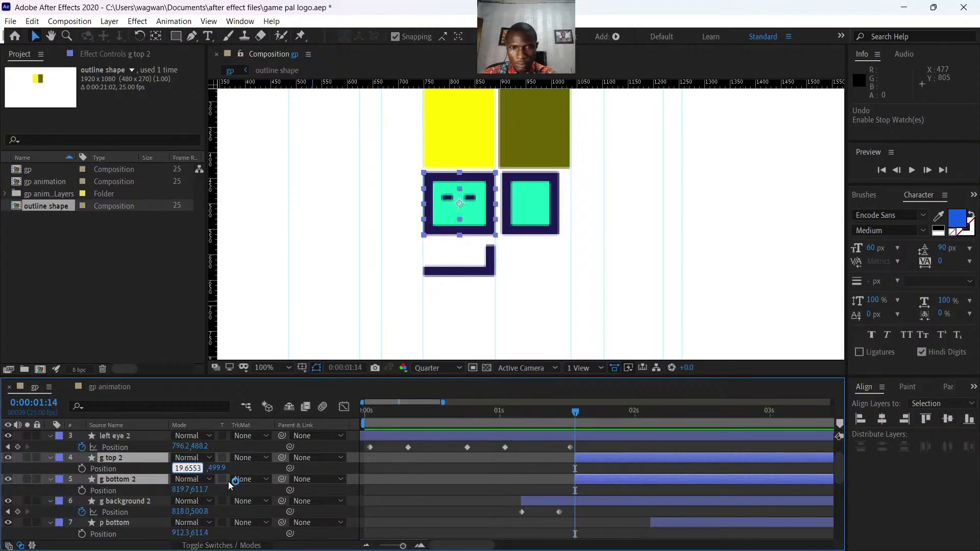
key(Return)
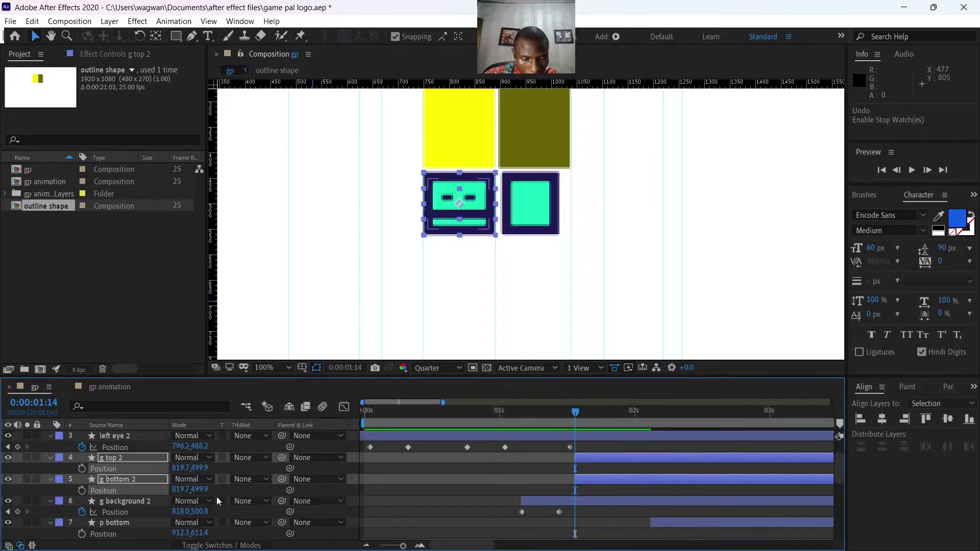
drag(198, 490, 225, 491)
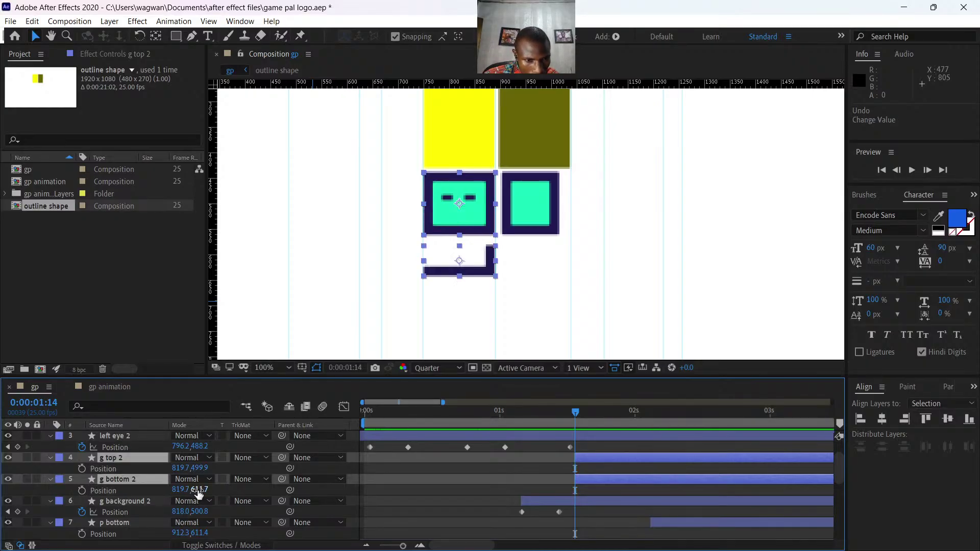
Try shifting g top 2 alone horizontally to X 831.7, and undo the move.
click(483, 478)
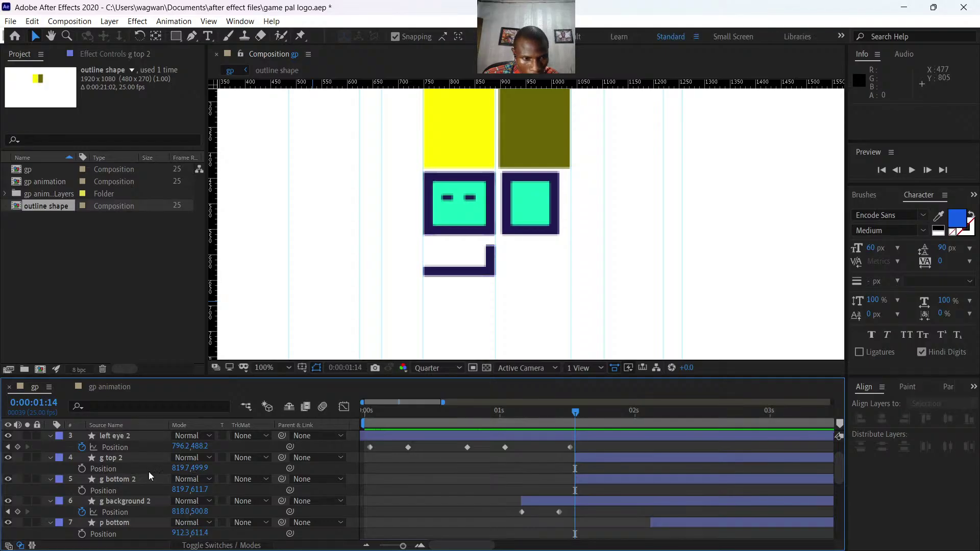
click(115, 480)
mouse_move(180, 490)
mouse_down()
mouse_move(179, 469)
mouse_move(184, 475)
mouse_up()
key(ctrl+z)
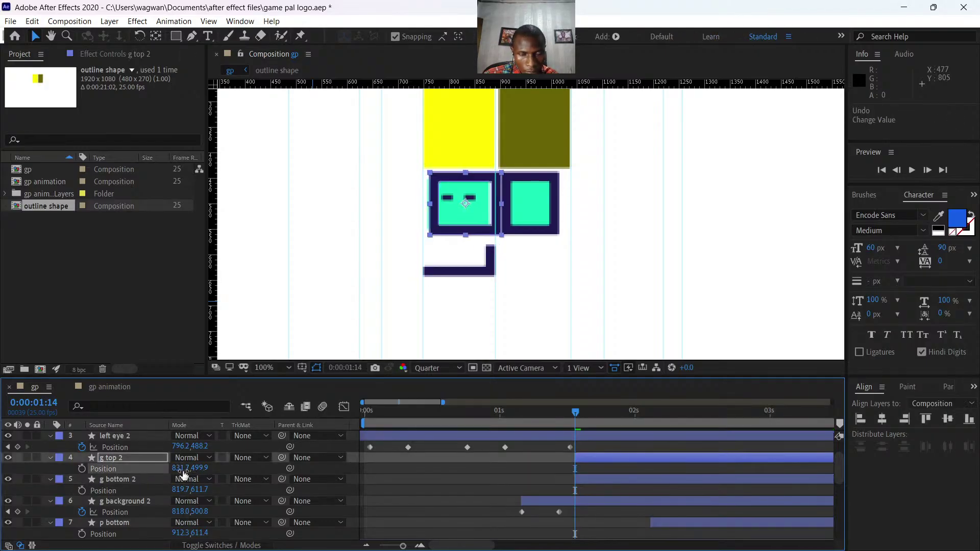
click(166, 479)
key(ctrl+z)
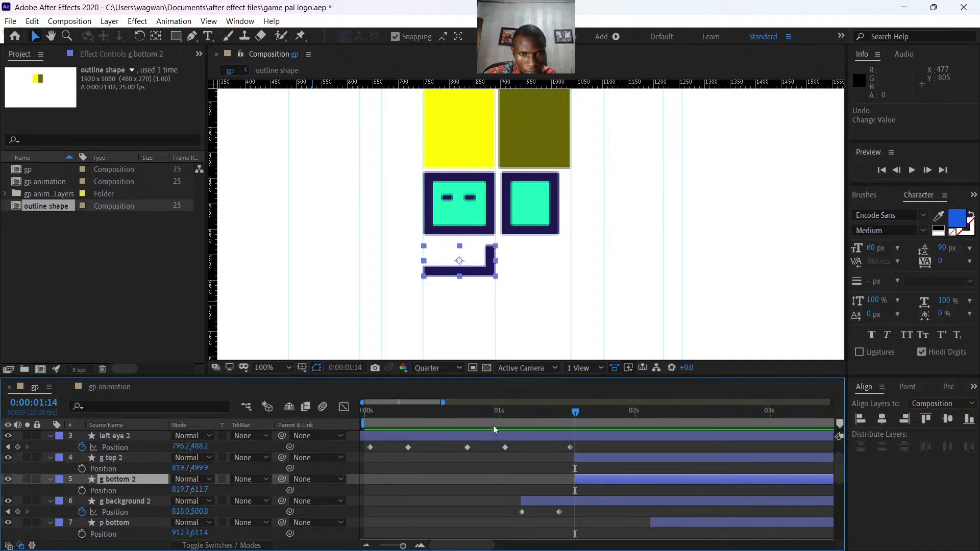
Start Position keyframing on g top 2 alone at 0:00:01:14 with X at 796.7.
click(580, 454)
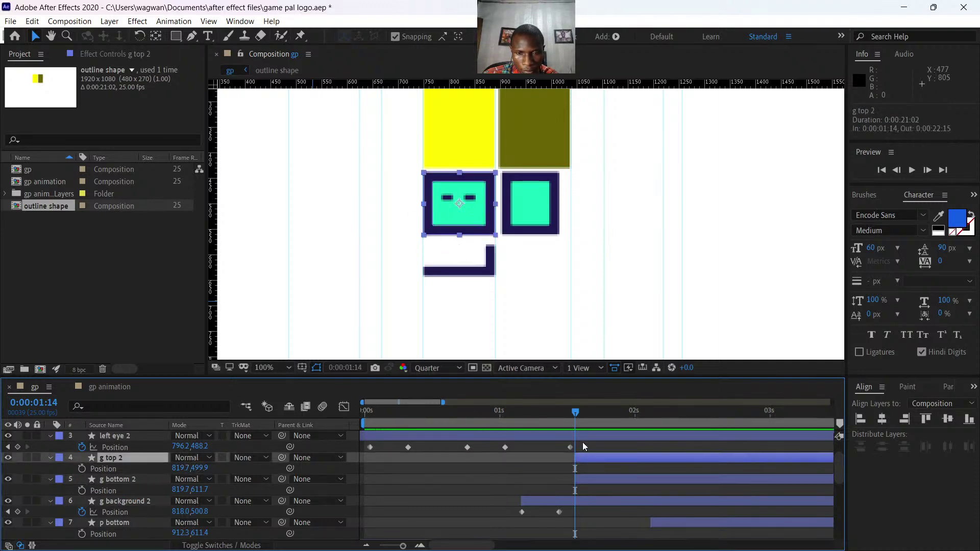
click(186, 469)
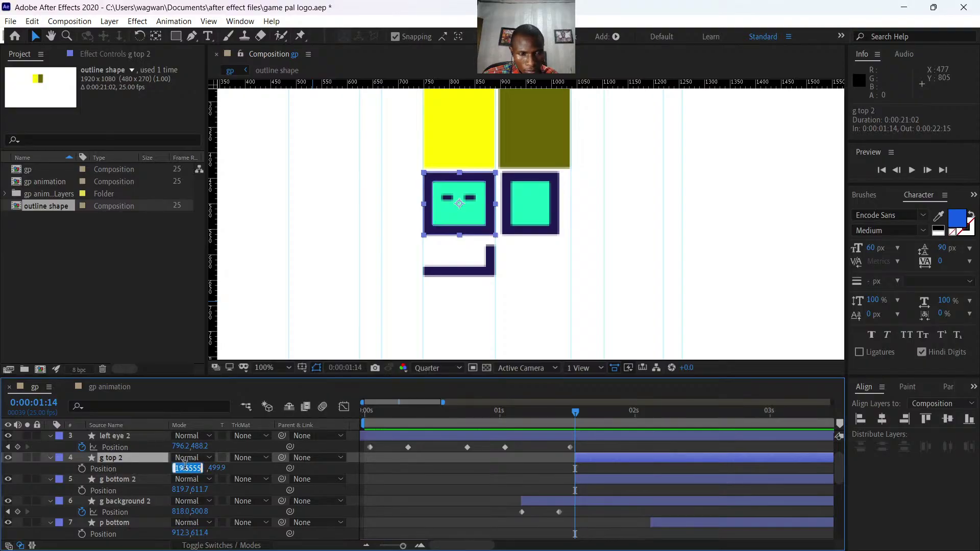
click(81, 469)
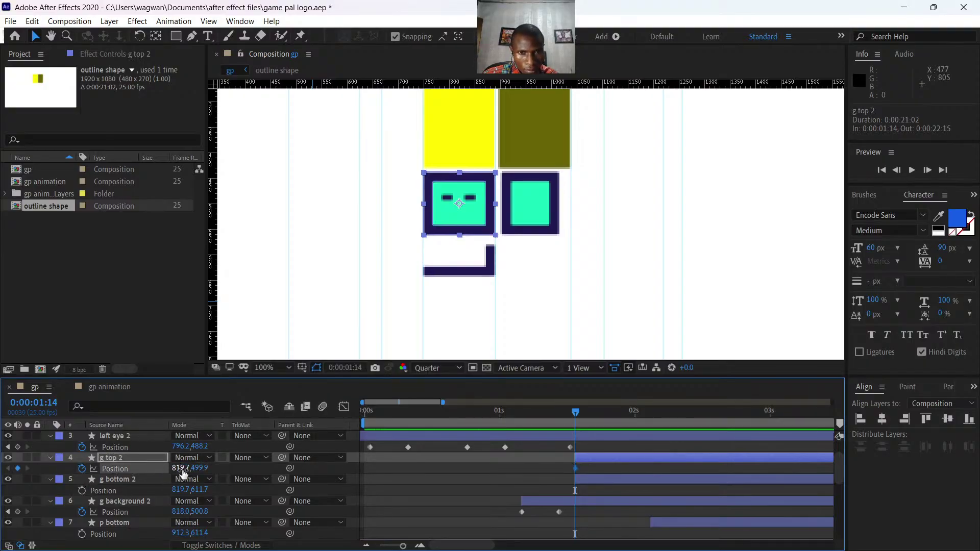
drag(182, 469, 170, 469)
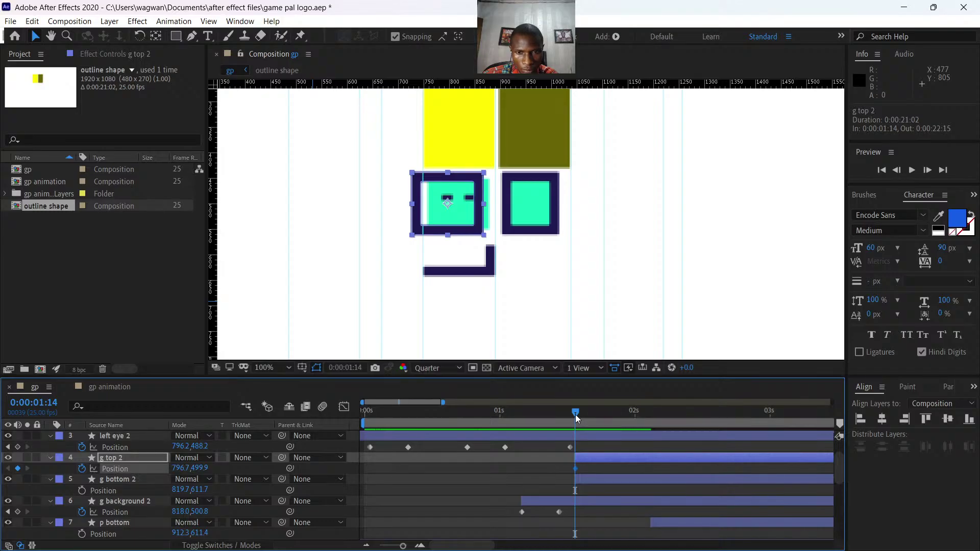
Add a second Position keyframe to g top 2 at 0:00:01:16 with X at 819.7.
drag(575, 415, 586, 417)
click(183, 469)
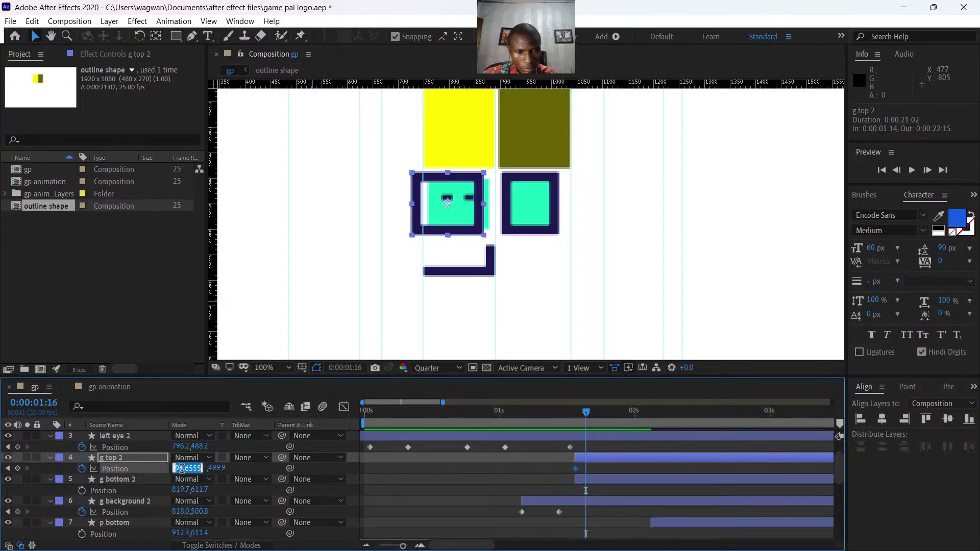
click(183, 469)
text(819.7)
key(Return)
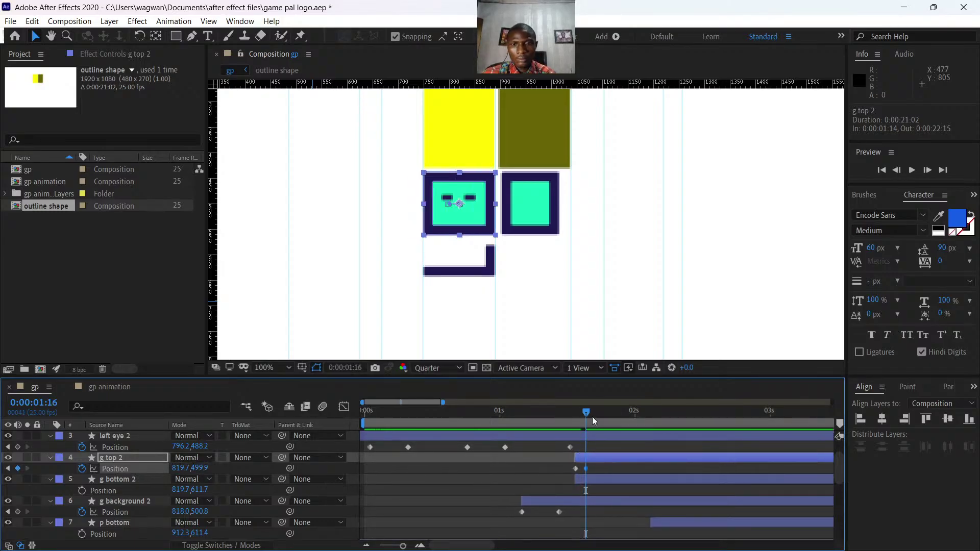
Apply Easy Ease to both Position keyframes of g top 2.
drag(587, 416, 572, 415)
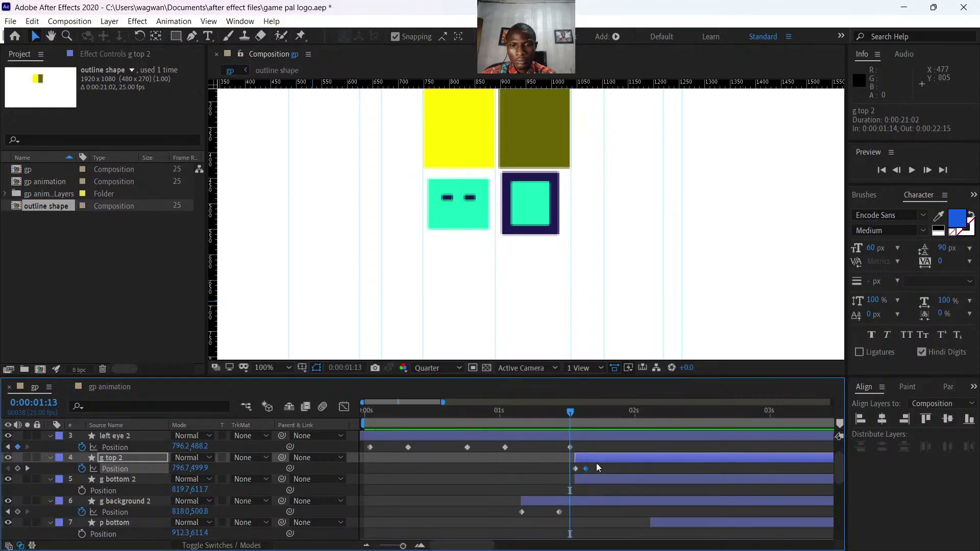
drag(596, 465, 562, 477)
key(F9)
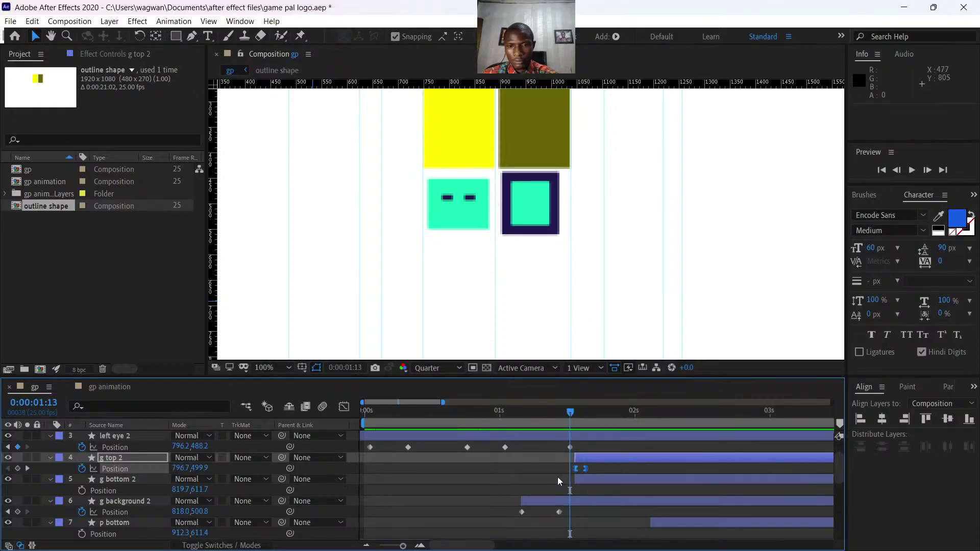
Shape the Position speed curve of g top 2 to start fast and finish slowly, and preview the motion.
click(344, 406)
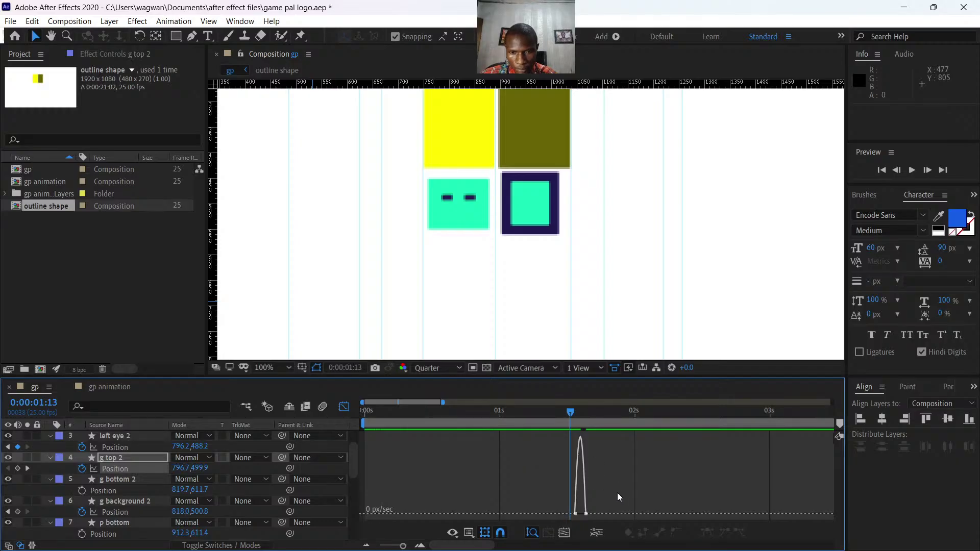
drag(617, 492, 562, 522)
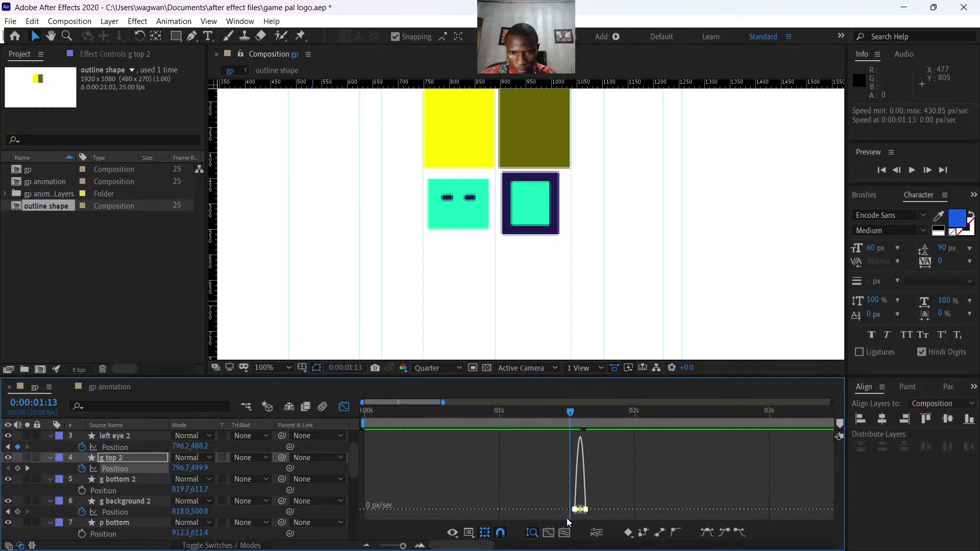
click(405, 547)
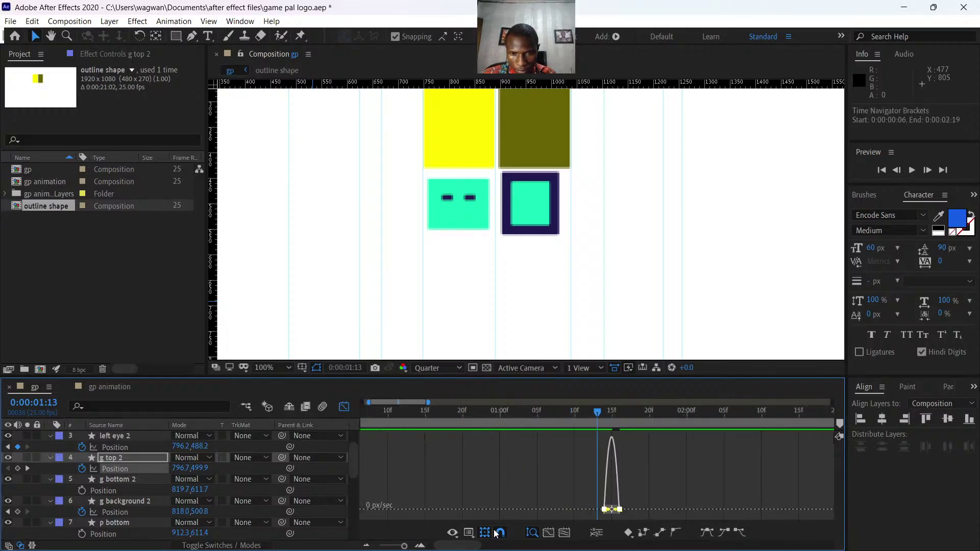
click(618, 509)
click(407, 546)
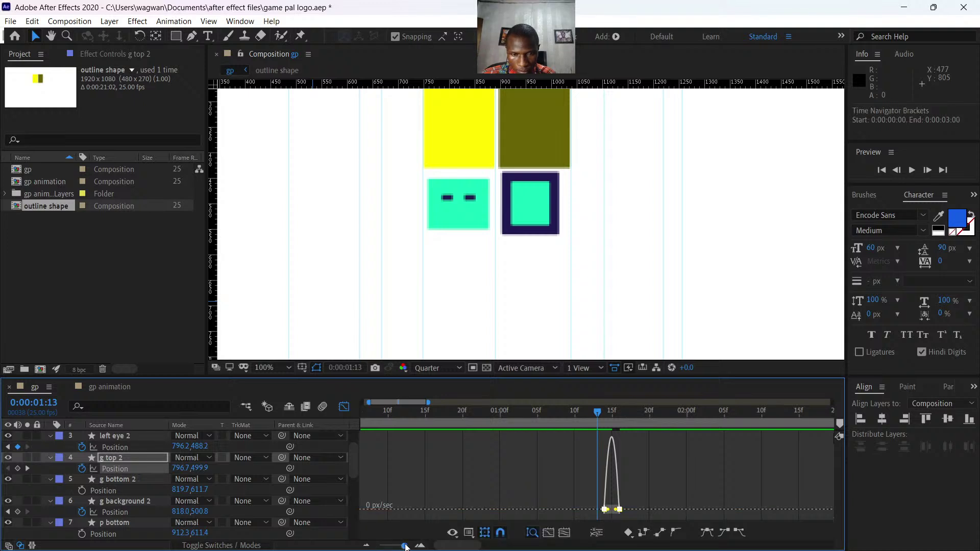
drag(684, 510, 632, 512)
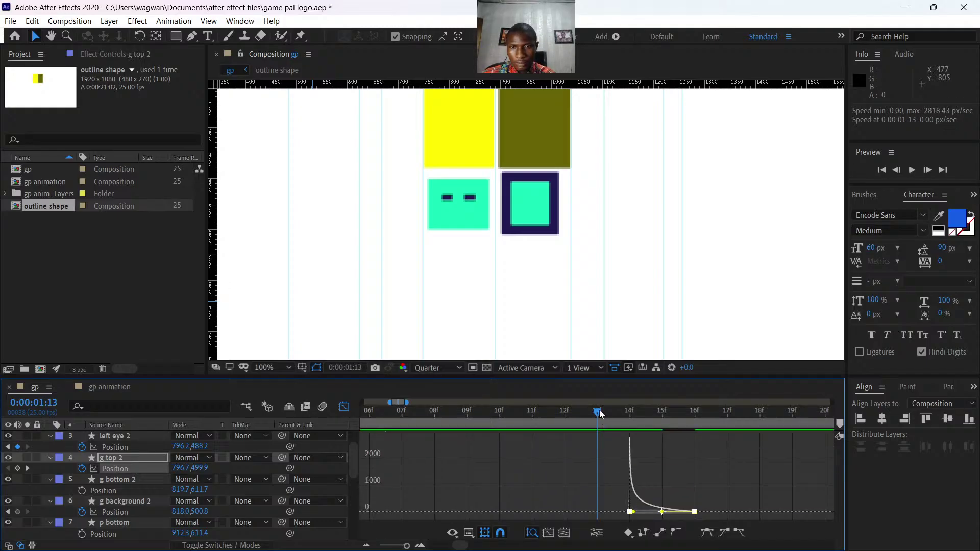
key(space)
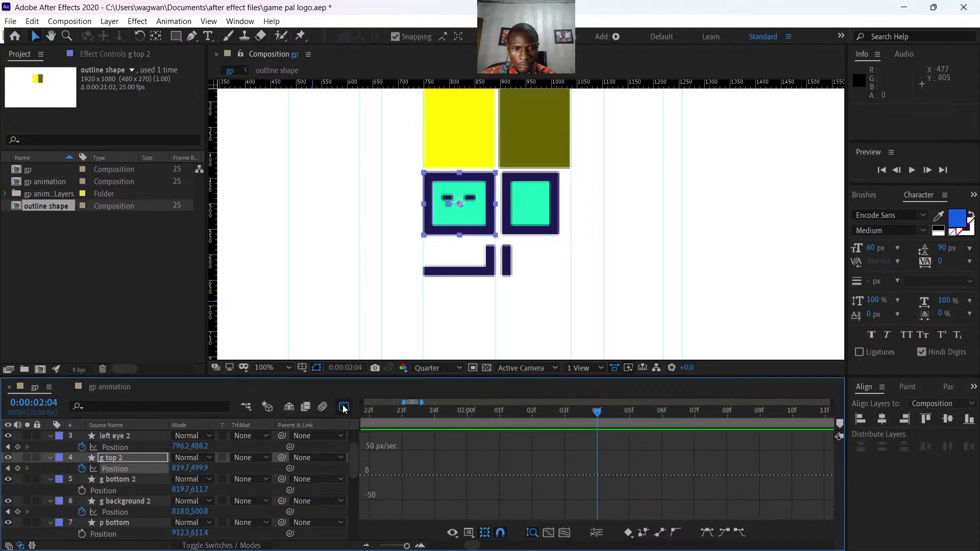
Return to the layer bar view, move the second Position keyframe of g top 2 to 0:00:01:20, and review the slide.
click(344, 409)
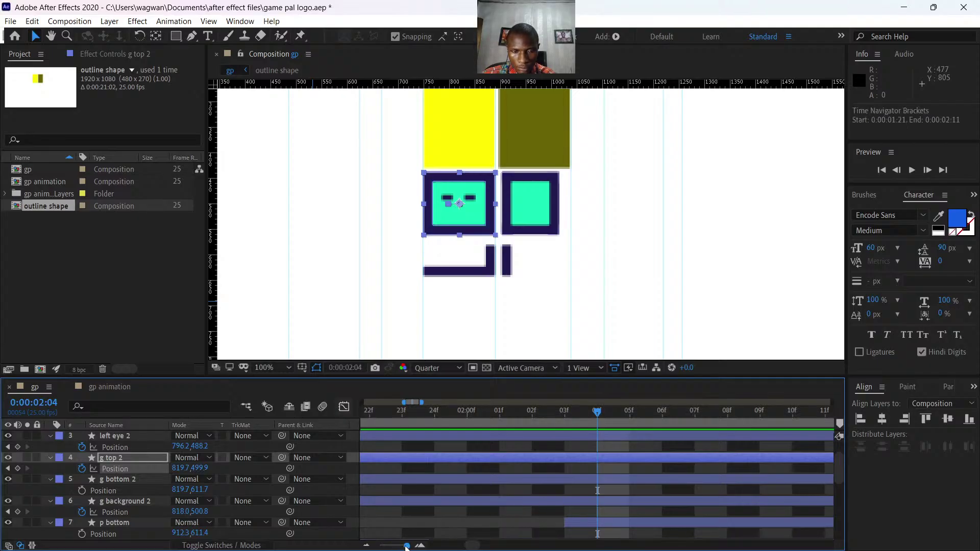
mouse_move(406, 546)
mouse_down()
mouse_move(380, 546)
mouse_move(395, 546)
mouse_up()
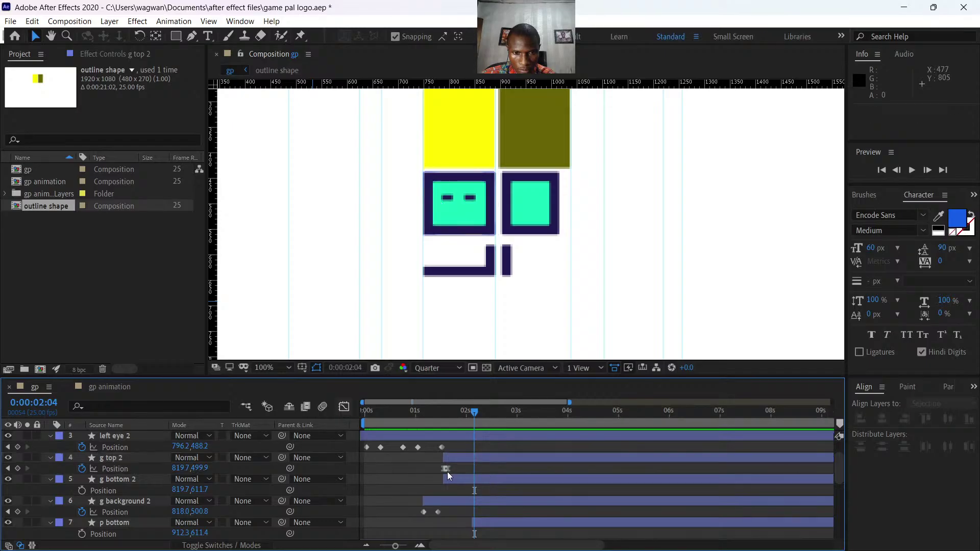
drag(446, 470, 455, 470)
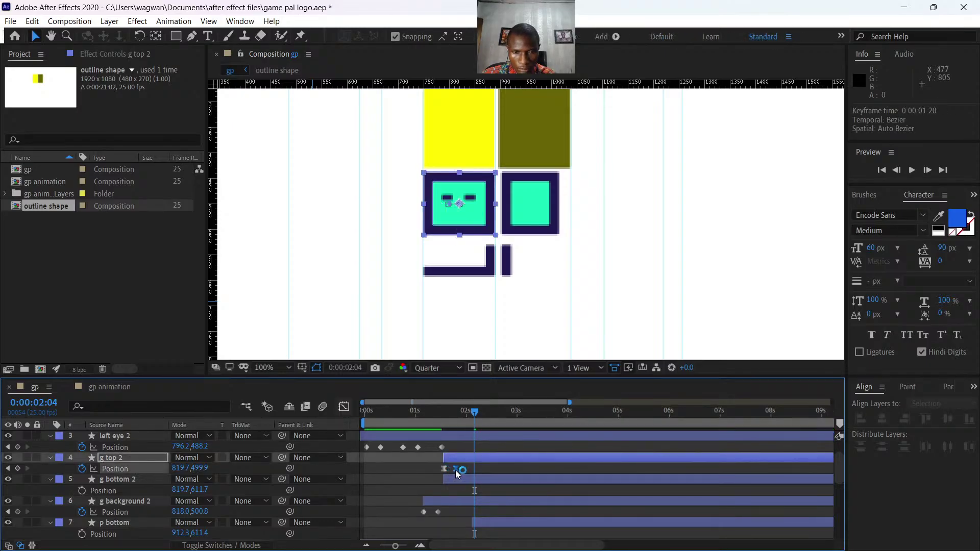
mouse_move(470, 418)
mouse_down()
mouse_move(435, 421)
mouse_move(454, 427)
mouse_up()
click(462, 418)
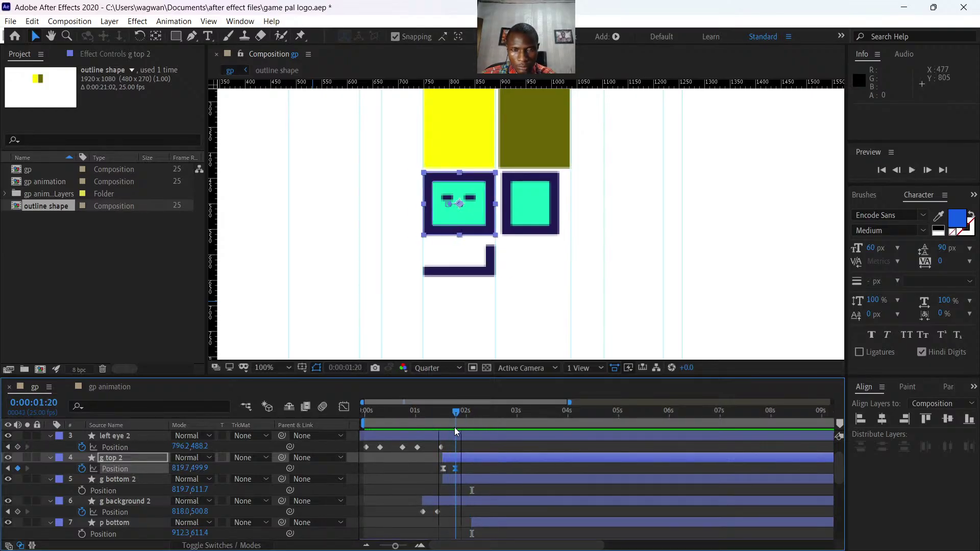
Add a starting Position keyframe to g bottom 2 at 0:00:01:14 with X at 789.7.
click(460, 479)
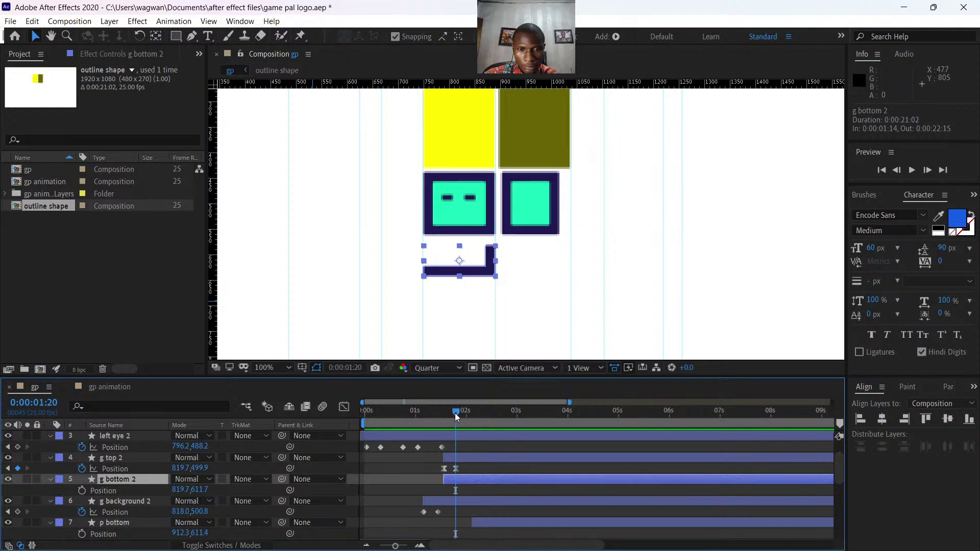
drag(455, 413, 444, 415)
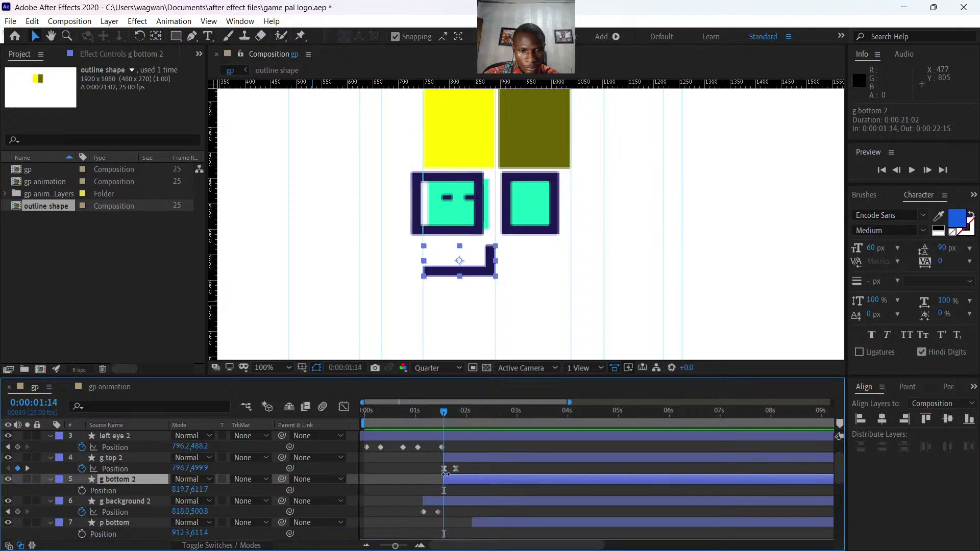
click(81, 491)
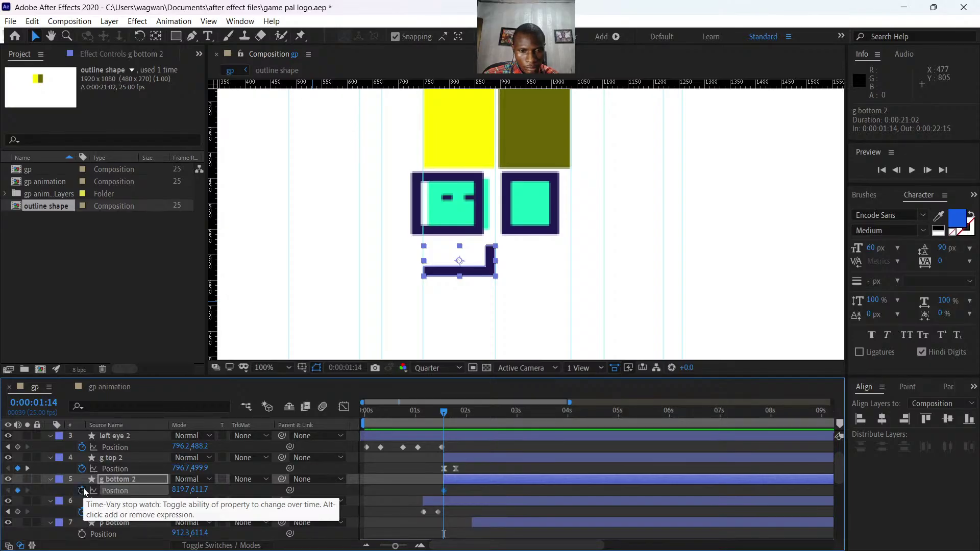
click(180, 490)
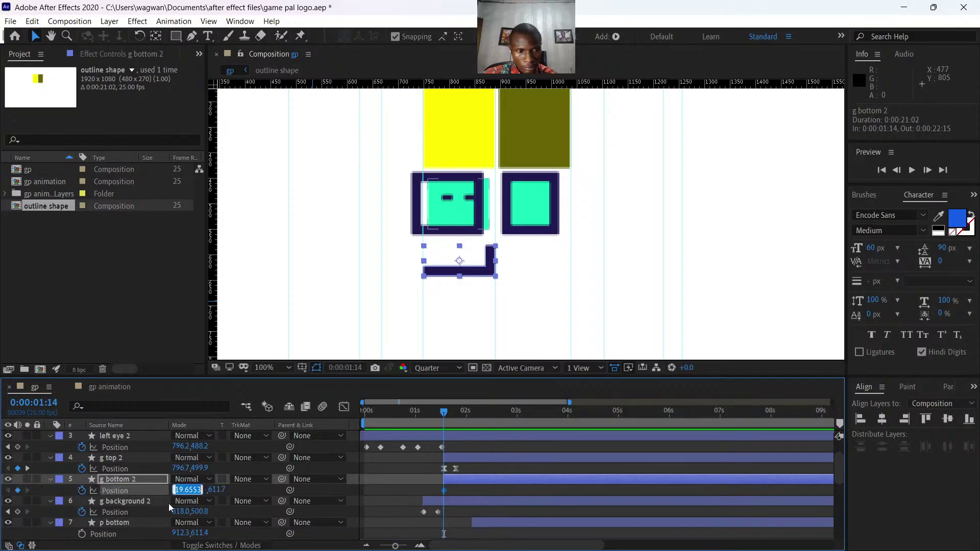
key(Return)
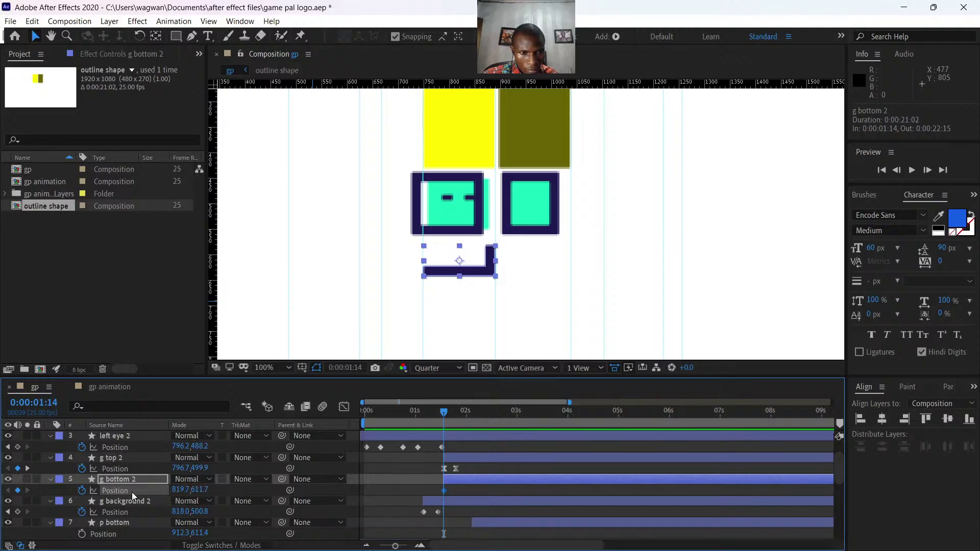
drag(172, 490, 152, 491)
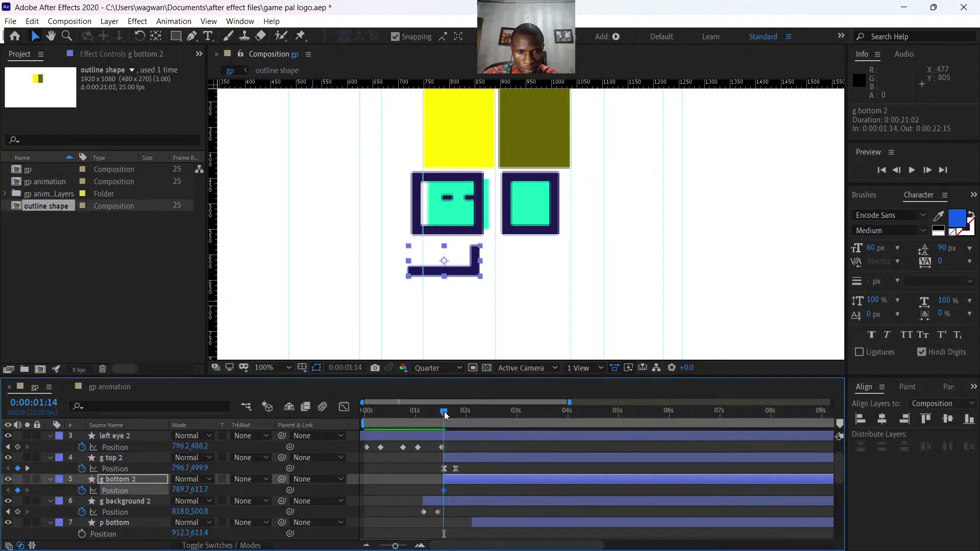
Add a second Position keyframe to g bottom 2 at 0:00:01:20 with X at 819.7, and apply Easy Ease to both keyframes.
drag(444, 412, 455, 422)
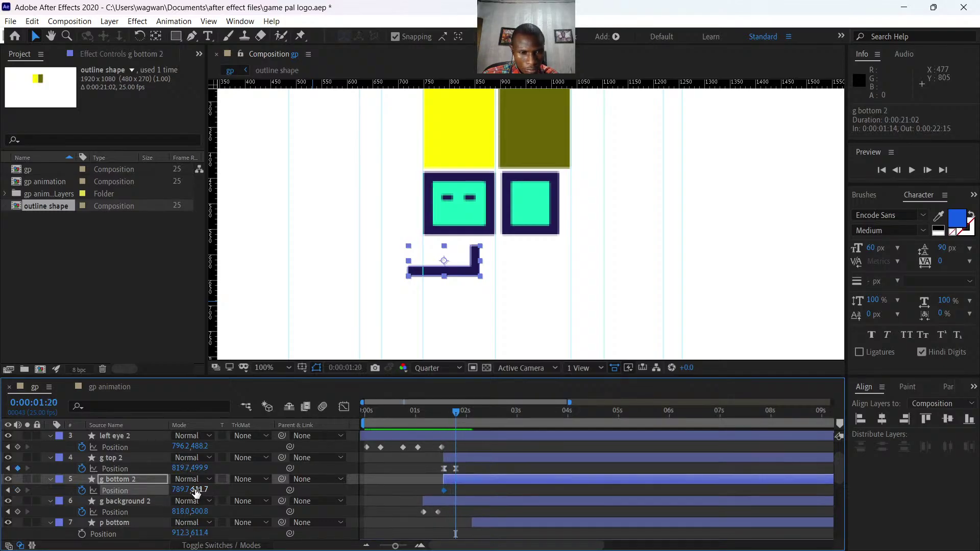
click(179, 490)
text(819.7)
key(Return)
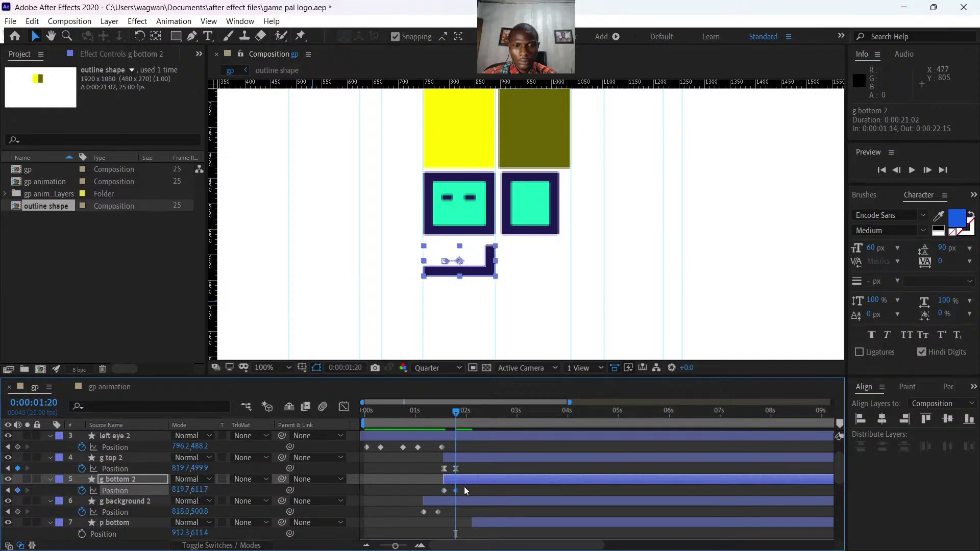
drag(464, 486, 434, 497)
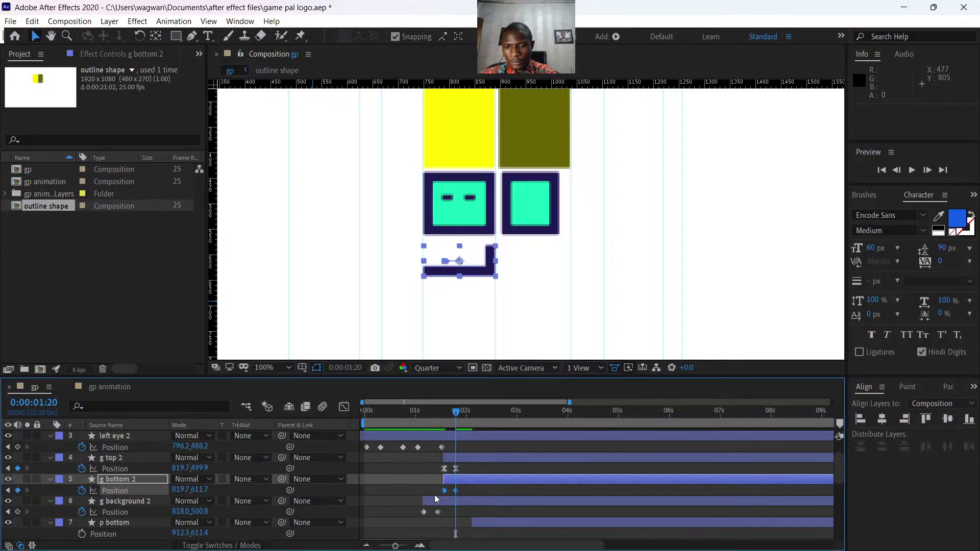
key(F9)
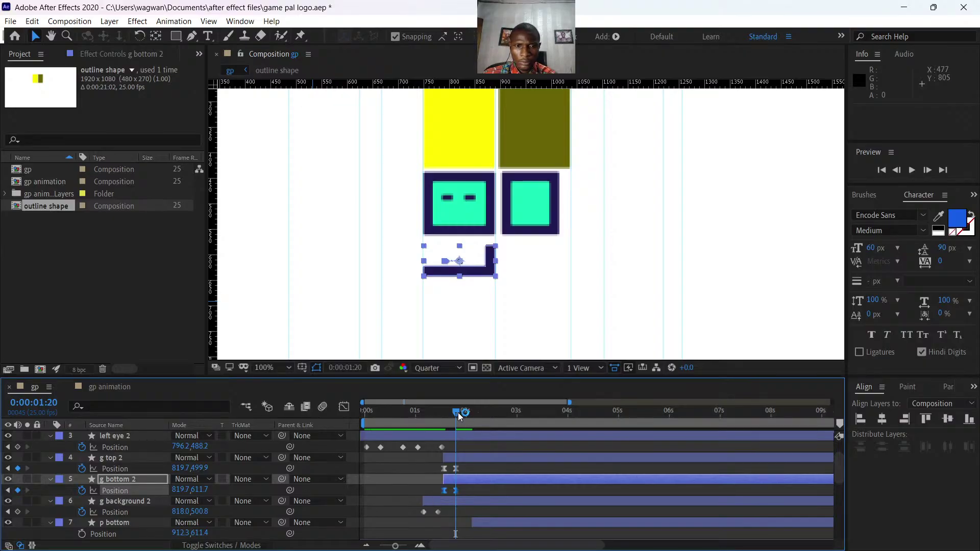
Preview the g bottom 2 move and reshape its position speed graph so the speed peaks at the first keyframe and eases out.
drag(458, 413, 436, 418)
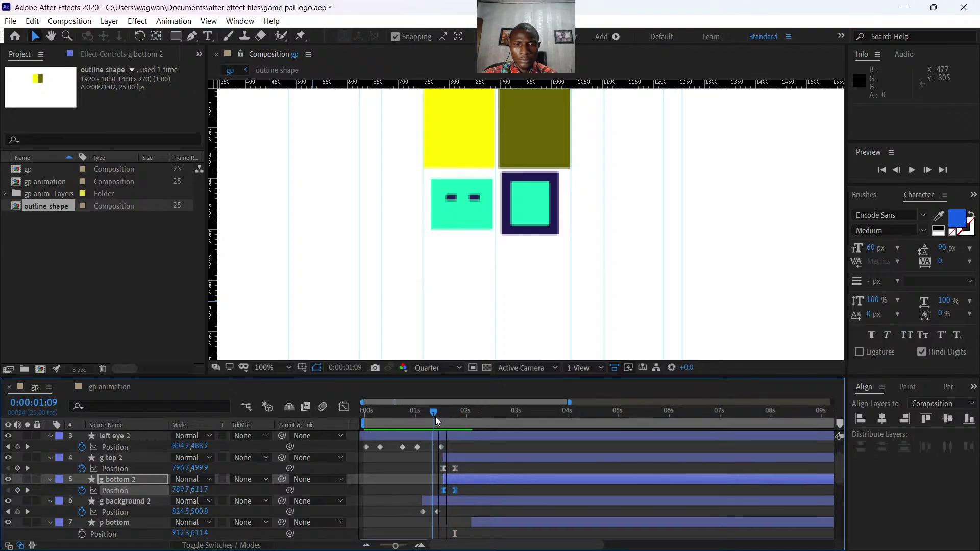
key(space)
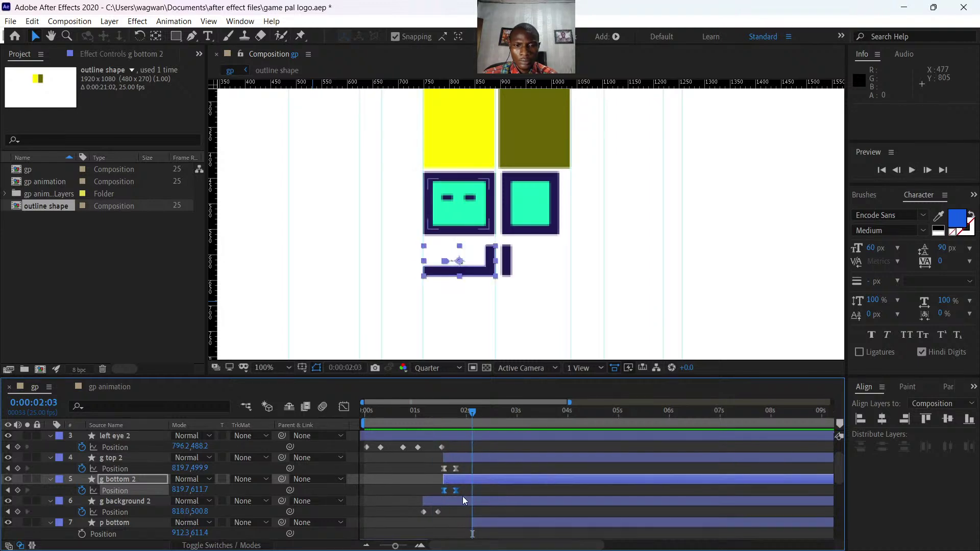
click(344, 407)
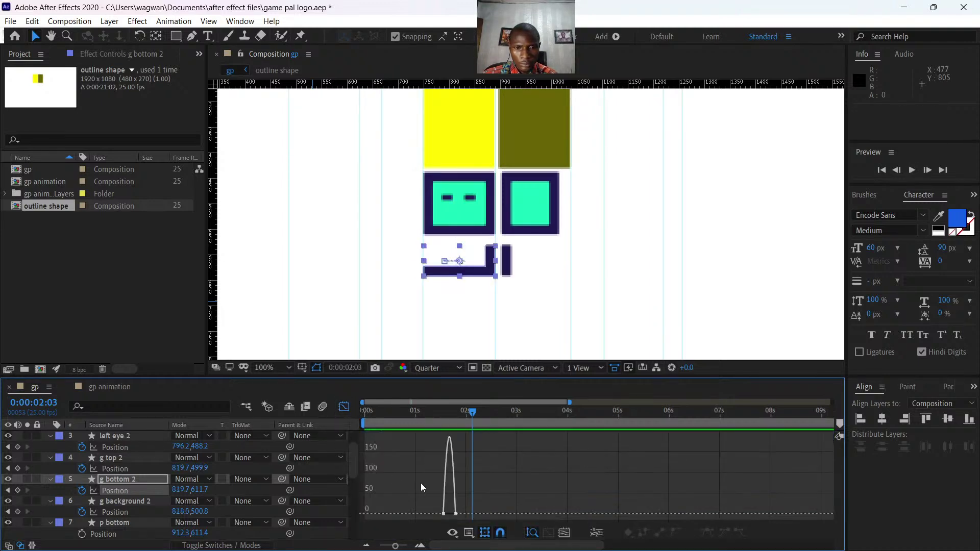
drag(421, 488, 483, 526)
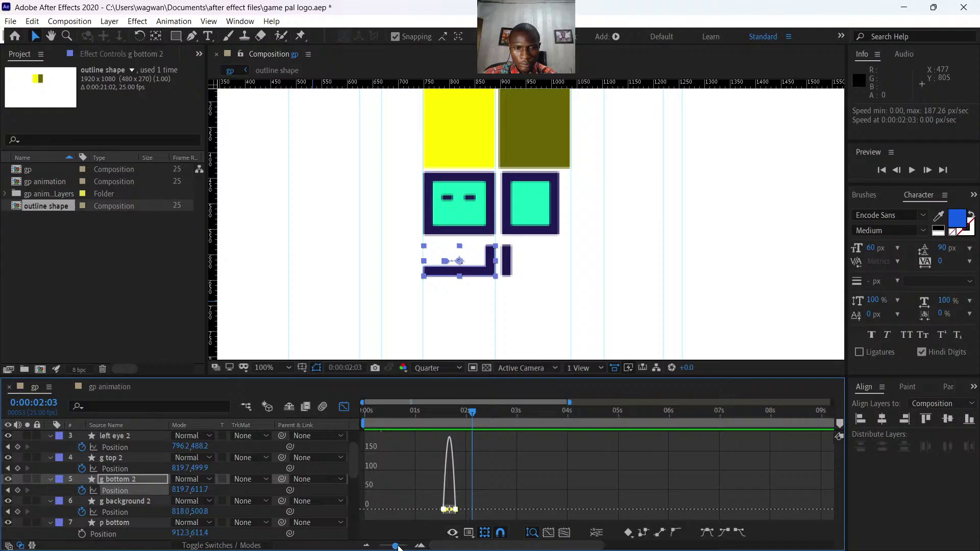
drag(399, 548, 406, 546)
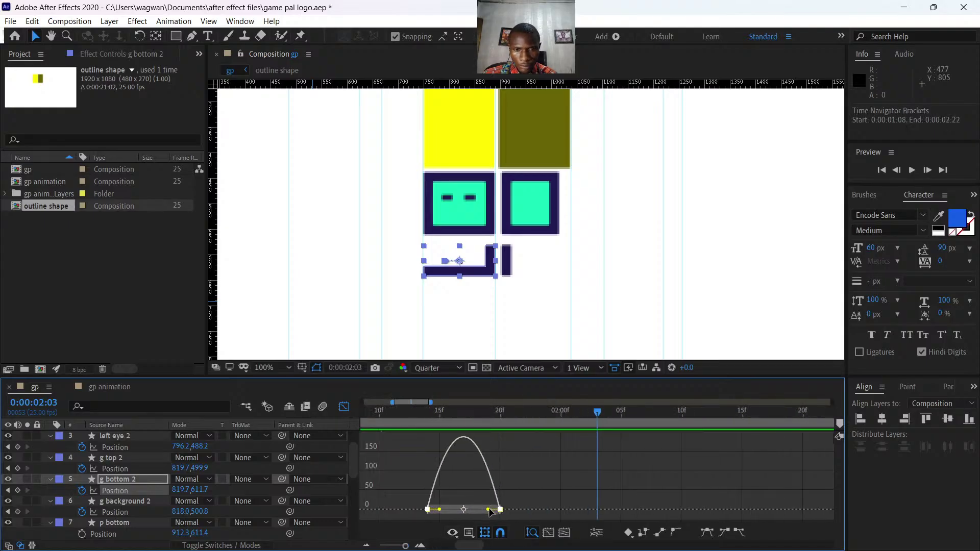
drag(489, 511, 429, 512)
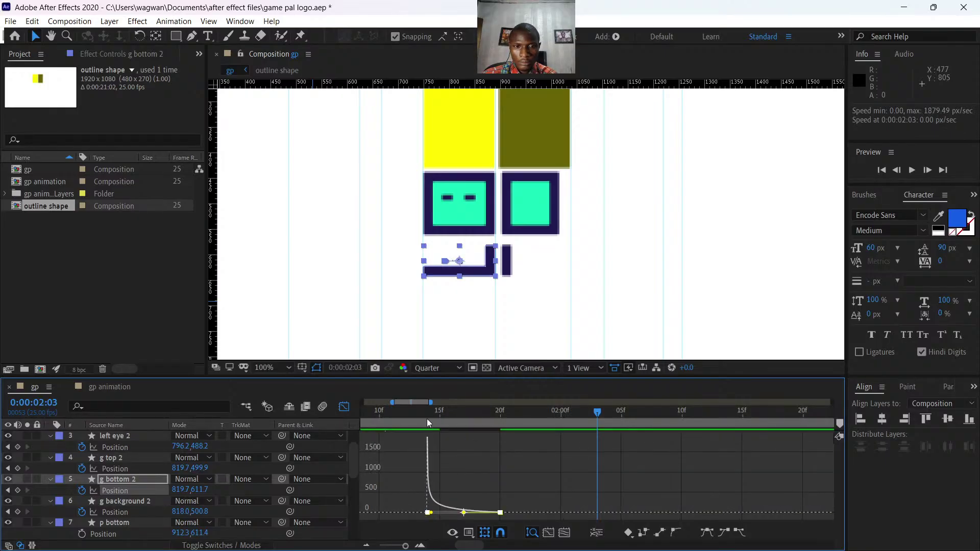
click(343, 408)
Play back the animation from shortly before g bottom 2 appears to check its easing.
click(403, 412)
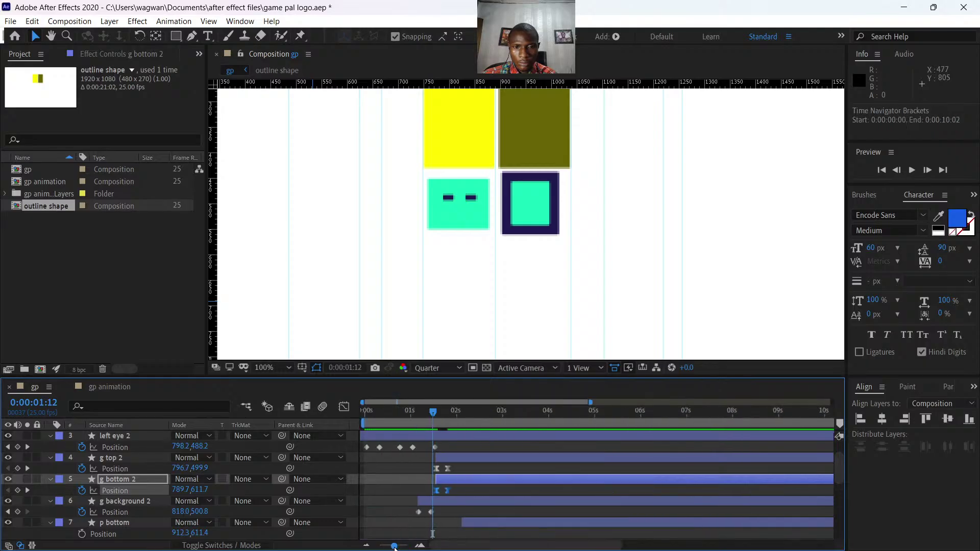
drag(406, 546, 393, 545)
mouse_move(430, 411)
mouse_down()
mouse_move(467, 418)
mouse_move(425, 419)
mouse_up()
key(space)
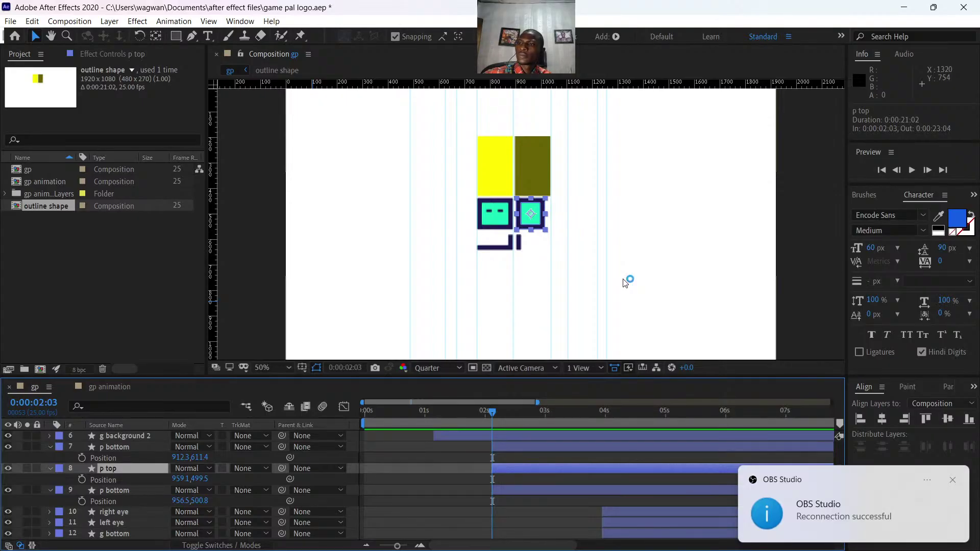
Dismiss the OBS Studio notification and toggle the p top layer's visibility off and on to examine the P artwork.
click(952, 481)
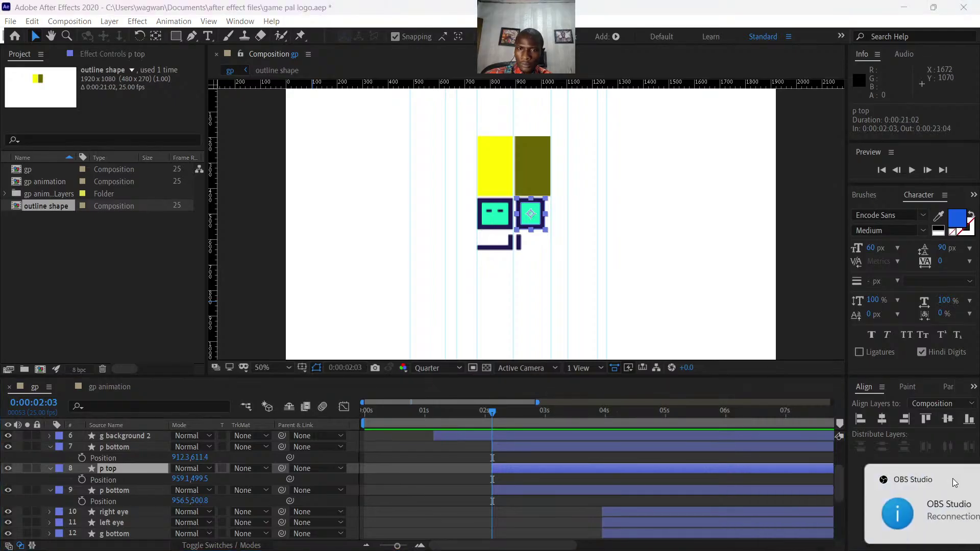
key(period)
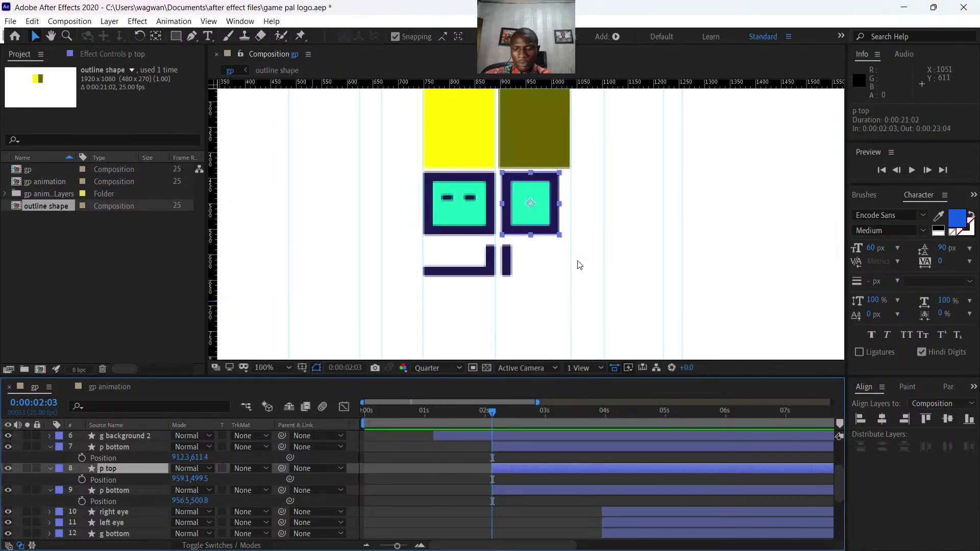
key(period)
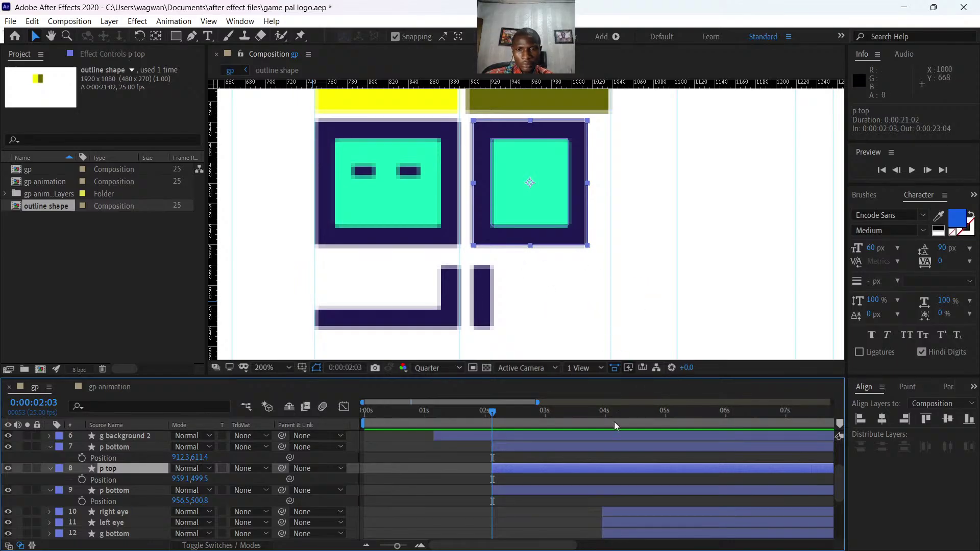
key(comma)
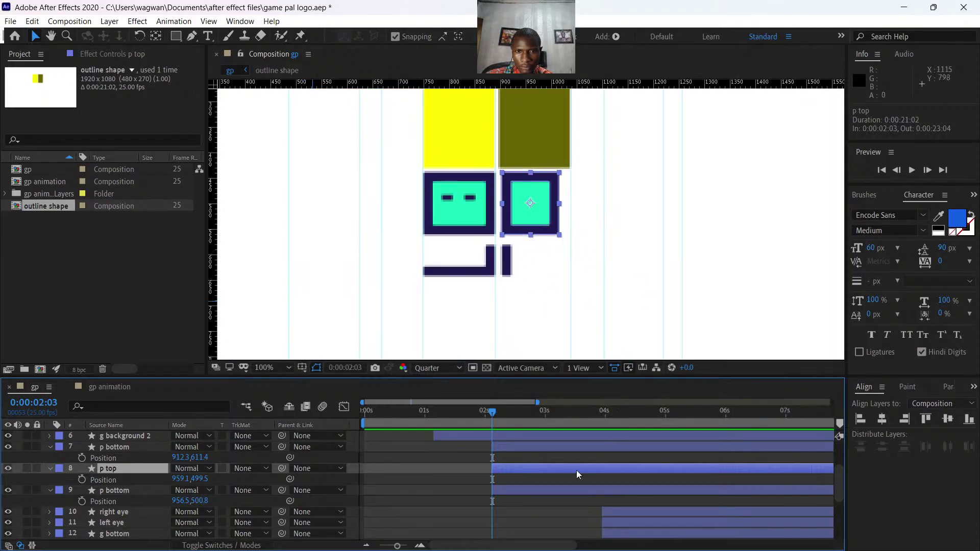
click(8, 469)
click(8, 469)
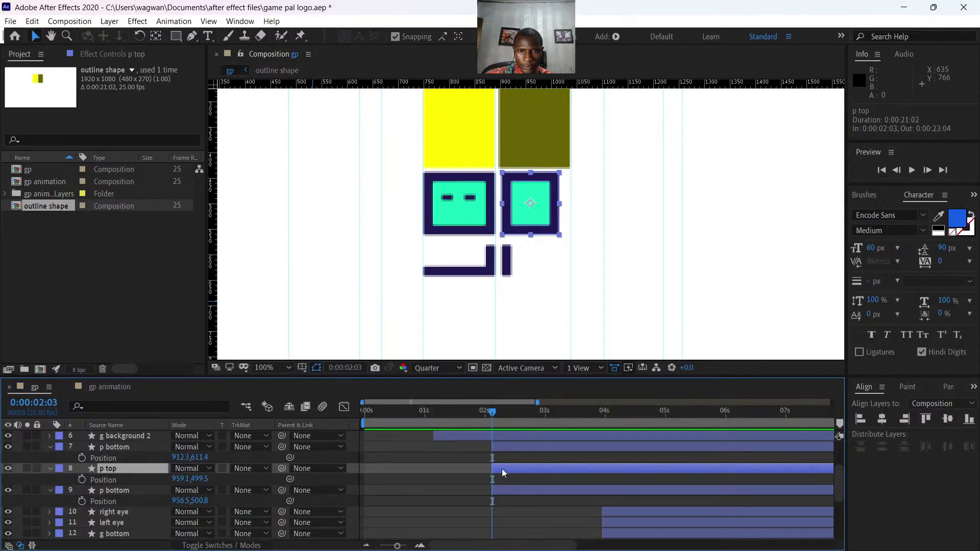
Add a position keyframe to the p bottom layer (layer 9) at 0:00:02:03 with its X position set to 978.5.
click(500, 488)
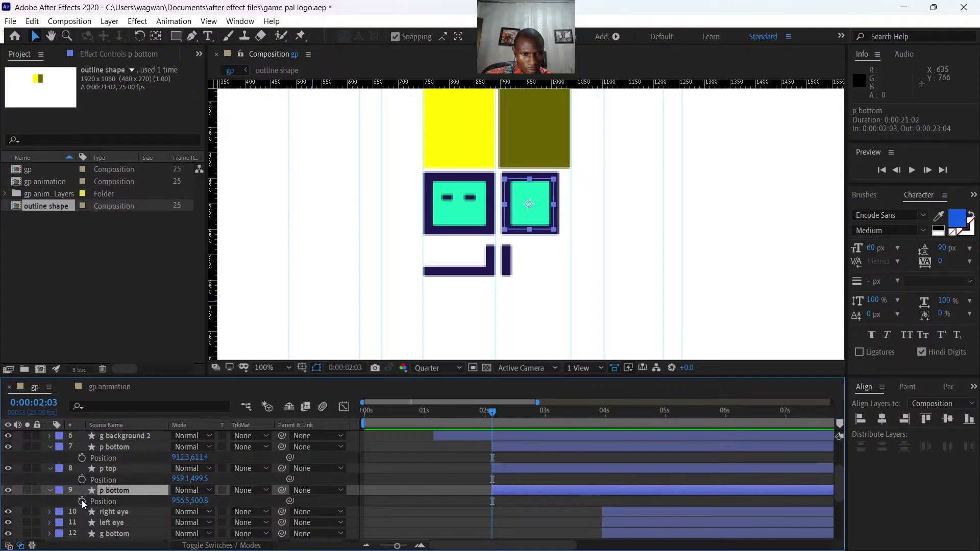
click(180, 500)
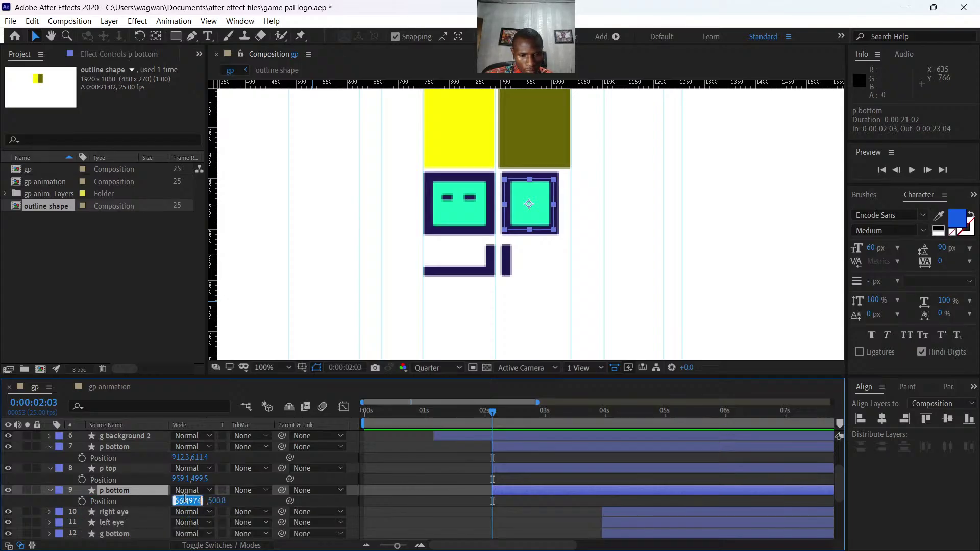
click(244, 504)
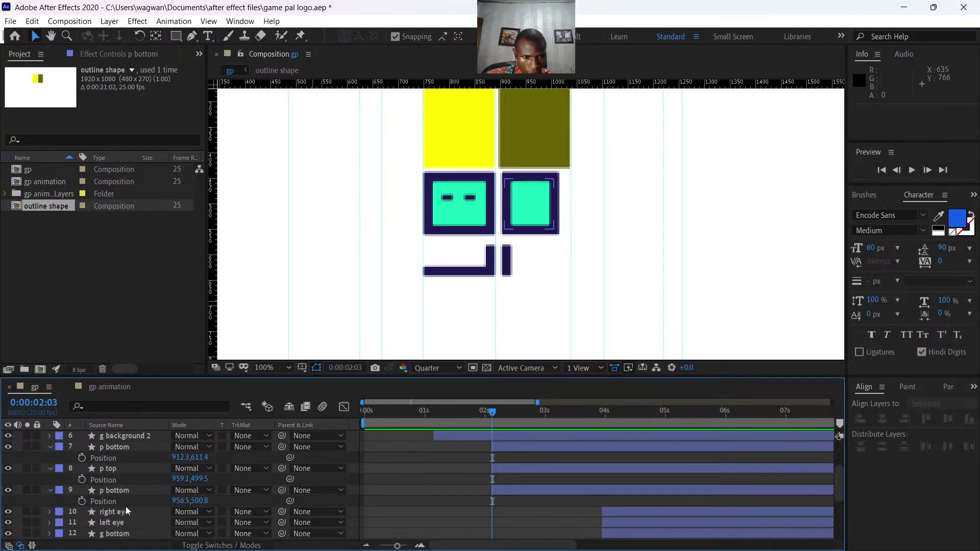
click(81, 502)
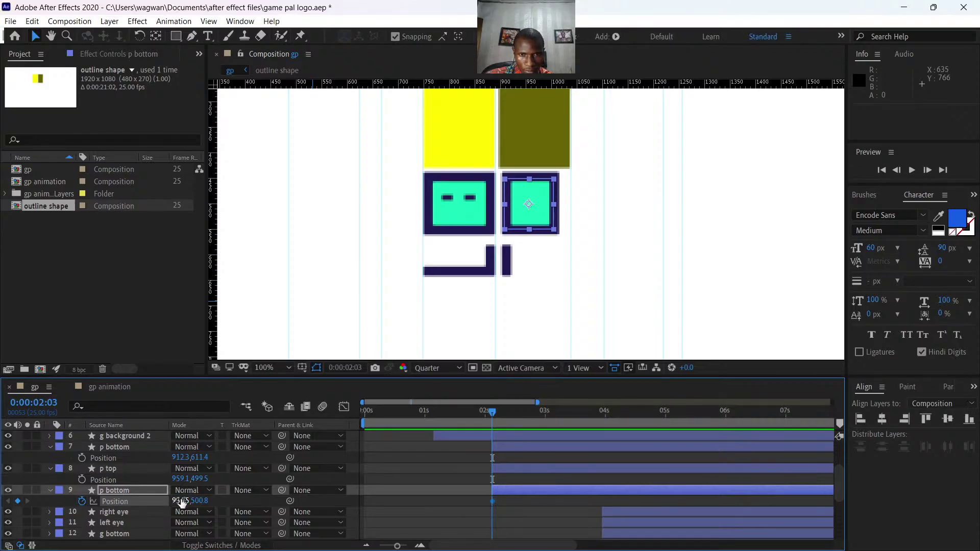
drag(182, 503, 198, 503)
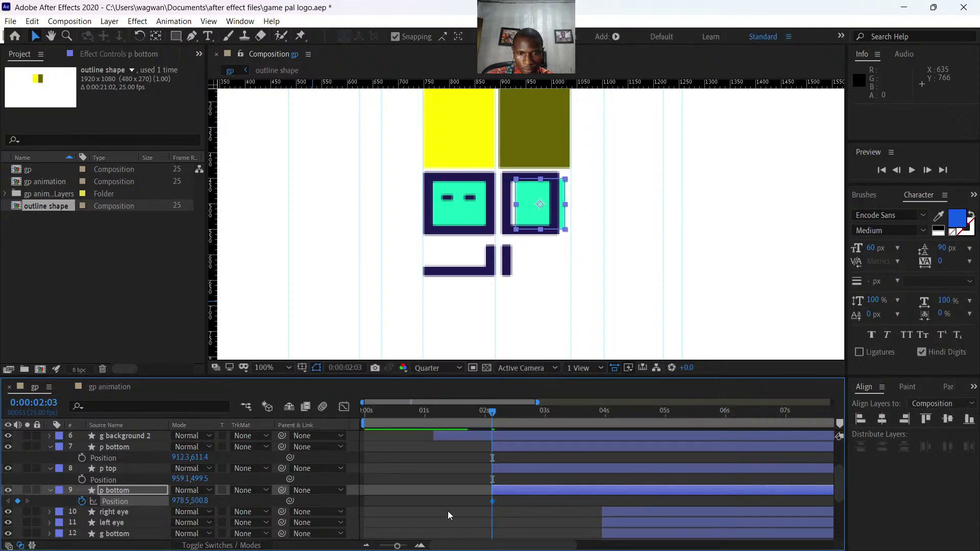
At 0:00:02:08, keyframe layer 9's X position at 956.5.
click(505, 414)
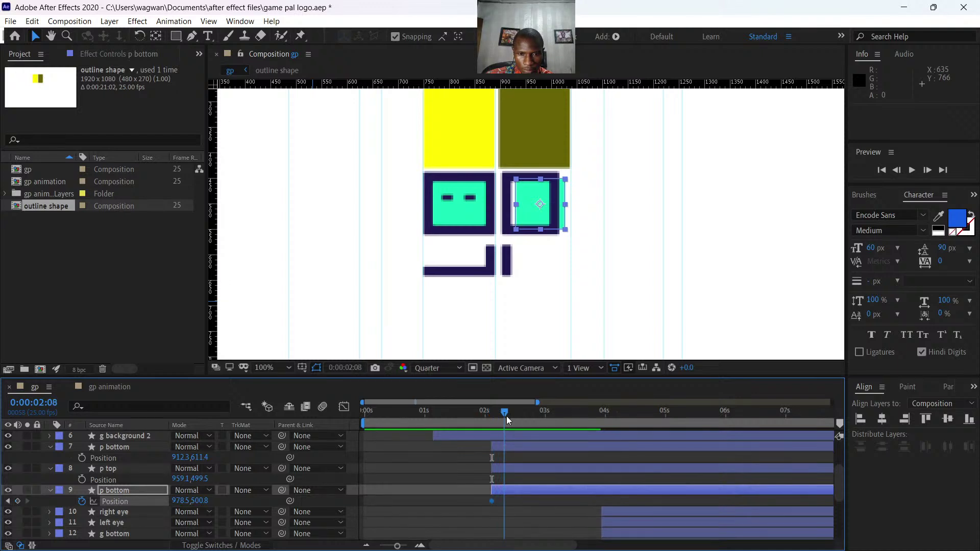
click(201, 501)
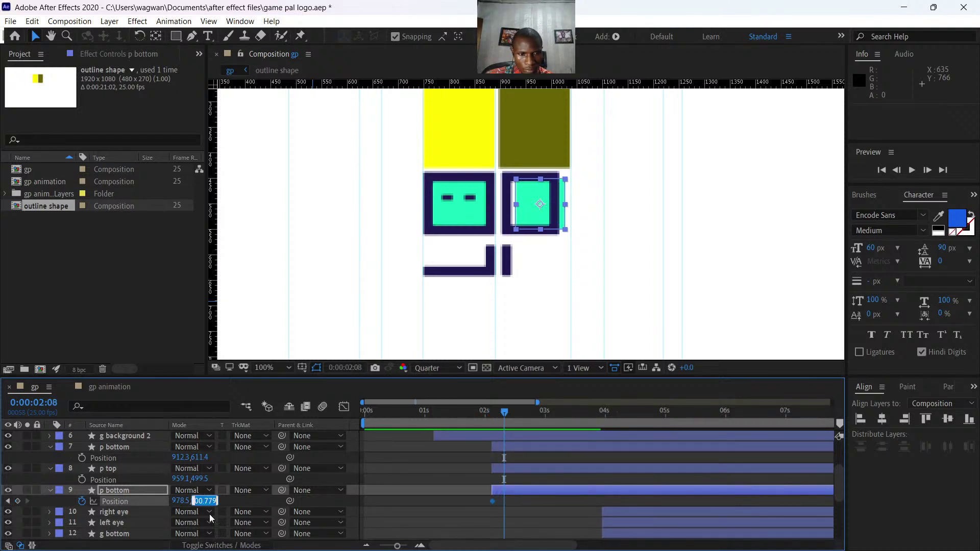
click(176, 502)
key(Return)
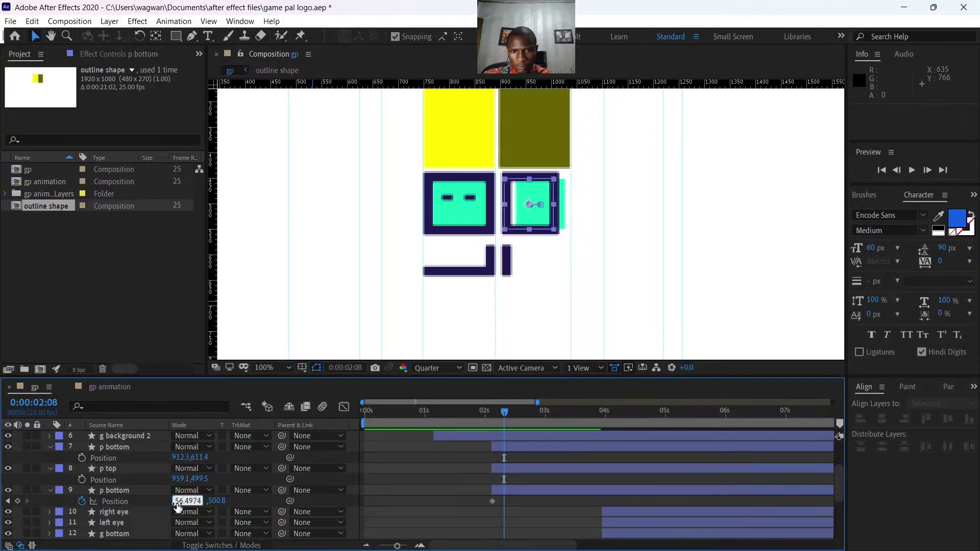
Ease layer 9's two position keyframes and pull the speed graph's peak to the first keyframe for a fast start and slow finish.
drag(515, 503, 477, 498)
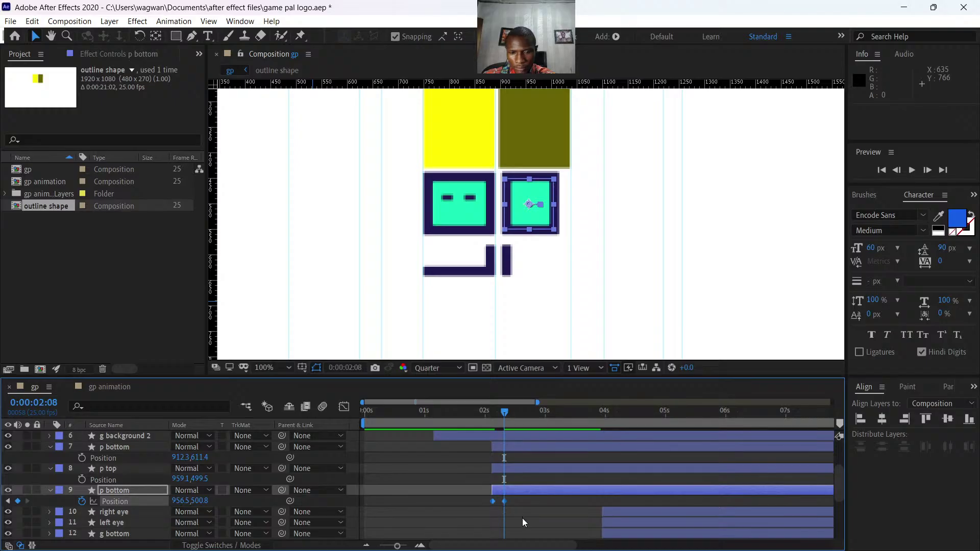
click(347, 407)
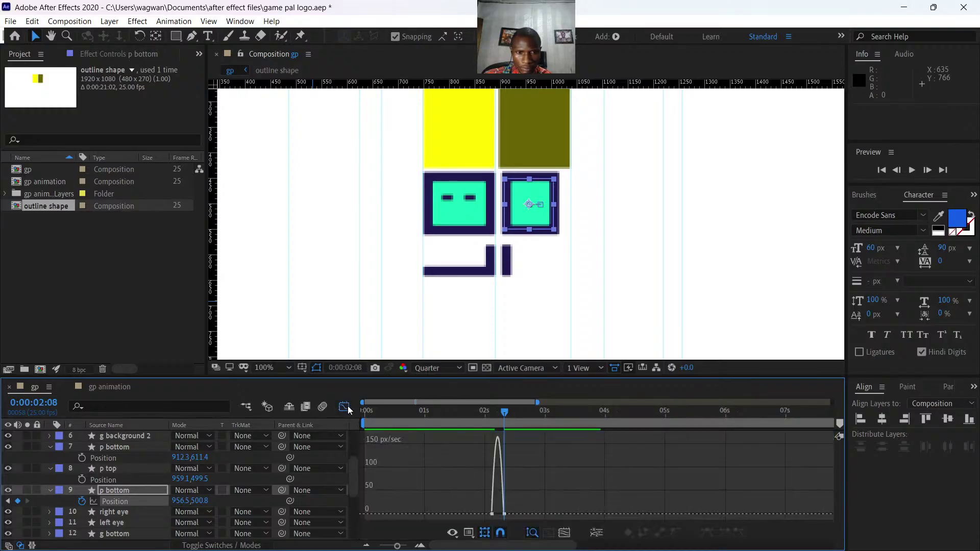
drag(523, 496, 476, 530)
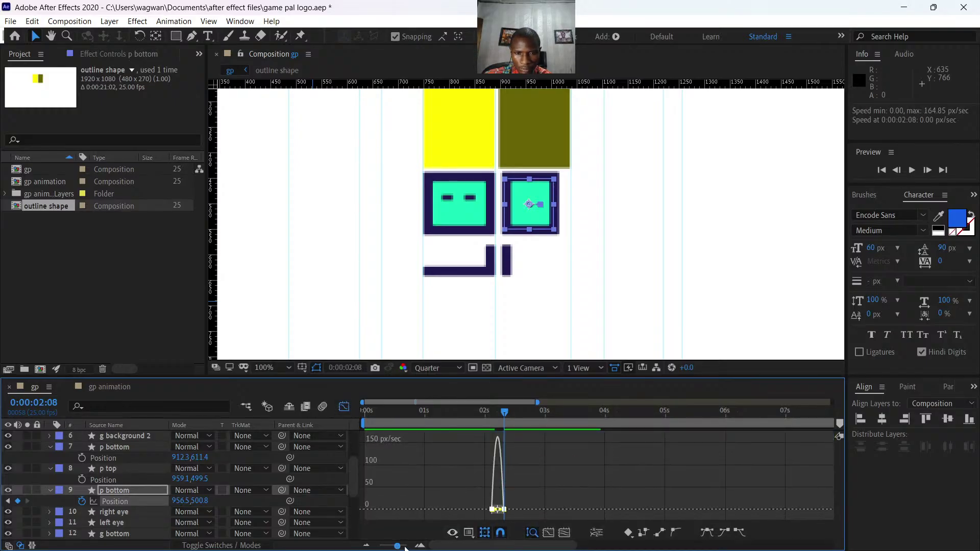
drag(405, 549, 407, 547)
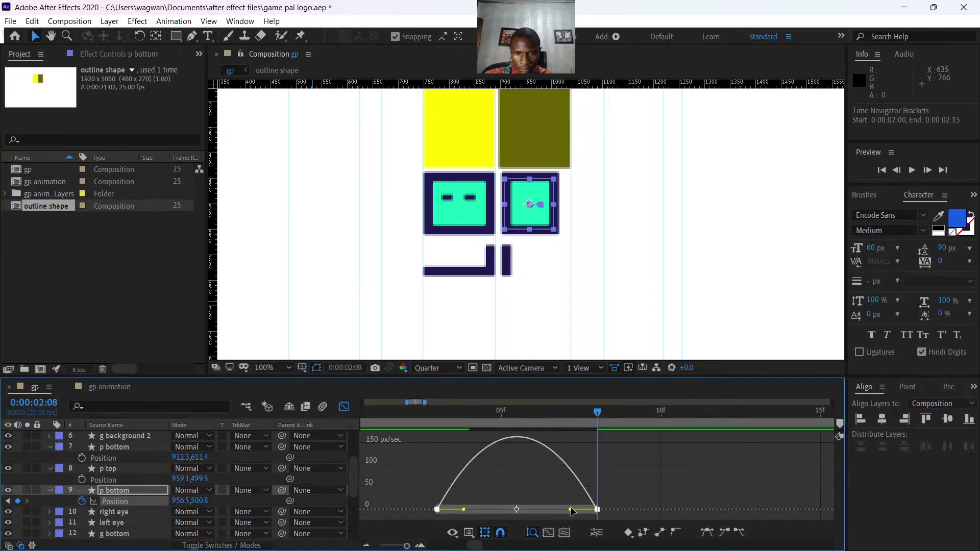
drag(571, 511, 437, 513)
click(341, 412)
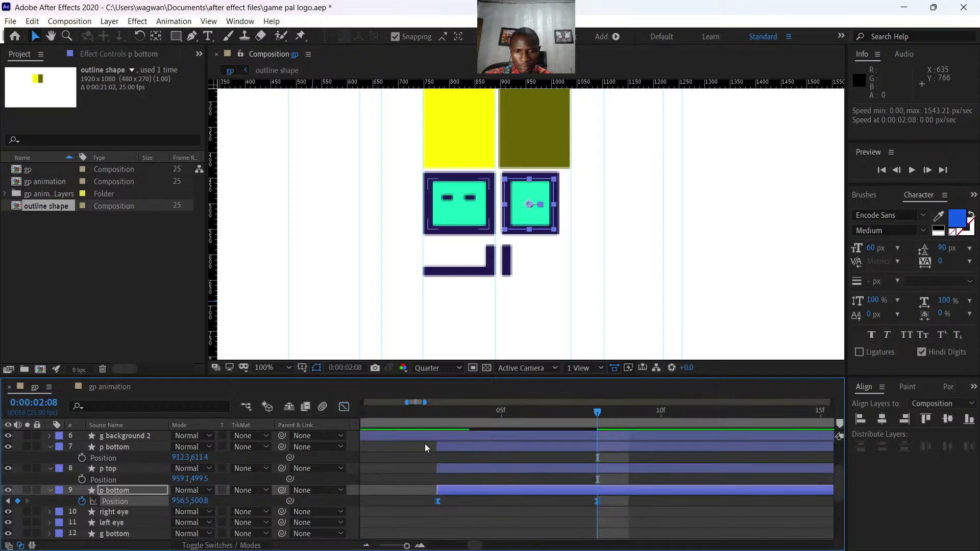
Play back the animation from about 0:00:01:24 to check the eased move of layer 9.
drag(406, 546, 391, 546)
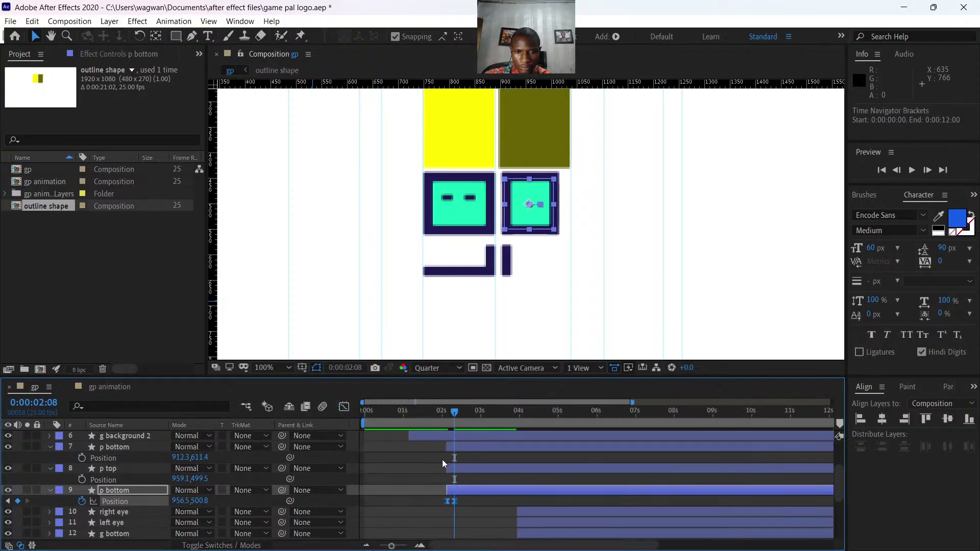
click(451, 413)
drag(440, 415, 438, 413)
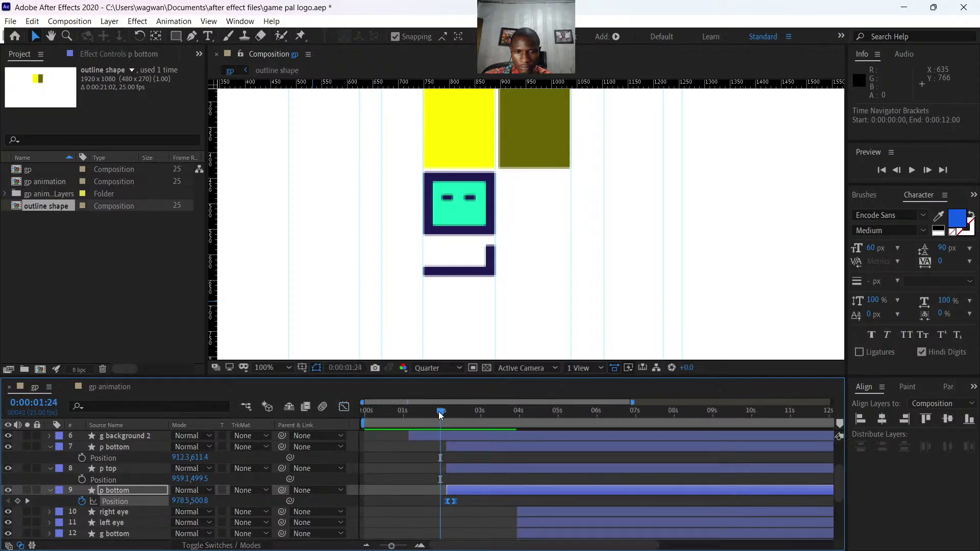
key(space)
click(461, 498)
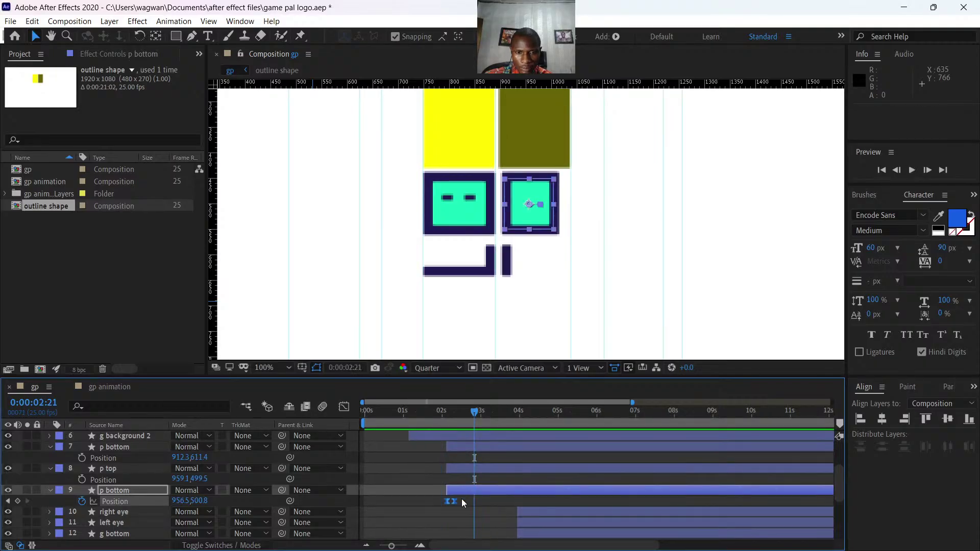
Move layer 9's second position keyframe to 0:00:02:11 and preview the longer move.
drag(454, 505, 456, 504)
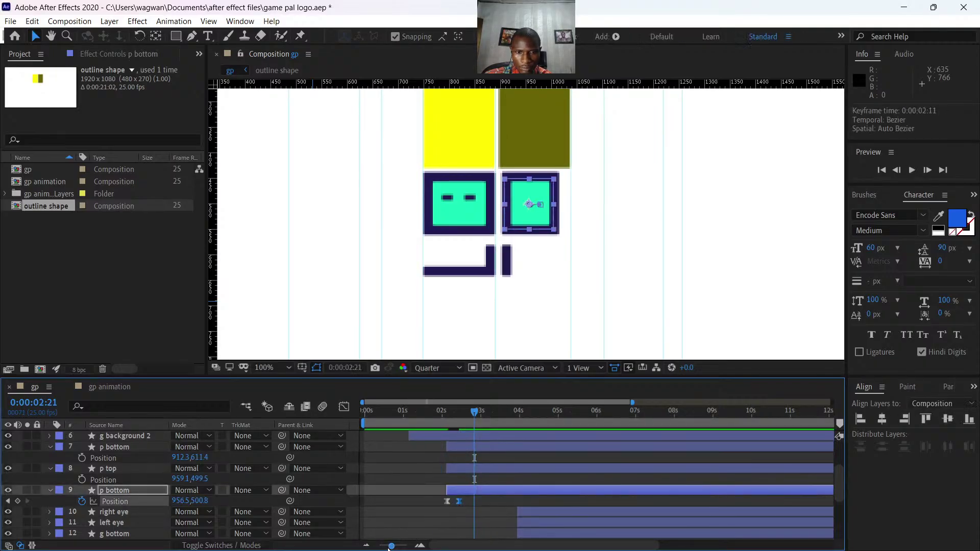
drag(392, 545, 374, 547)
drag(422, 411, 413, 412)
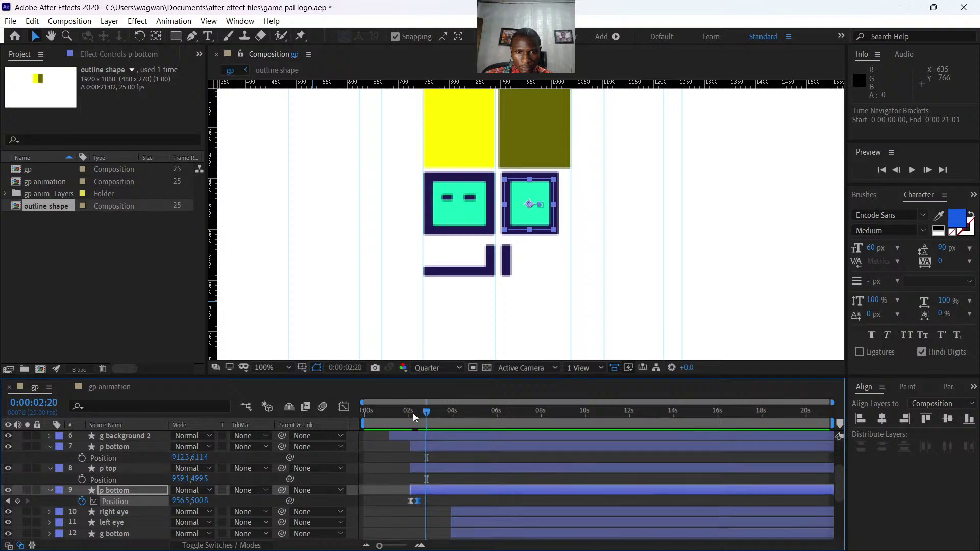
key(space)
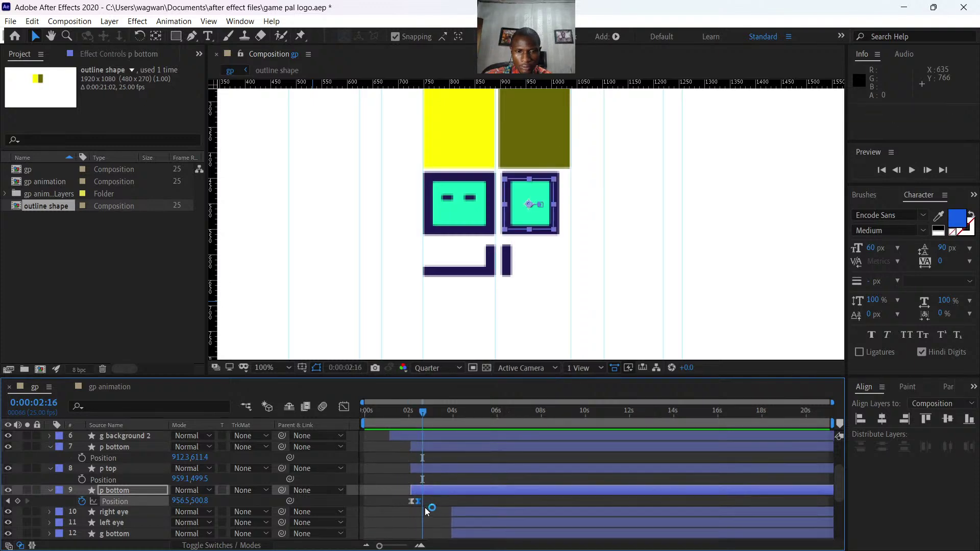
Move layer 9's second position keyframe to 0:00:02:17 and preview from about 0:00:01:21.
drag(417, 501, 424, 502)
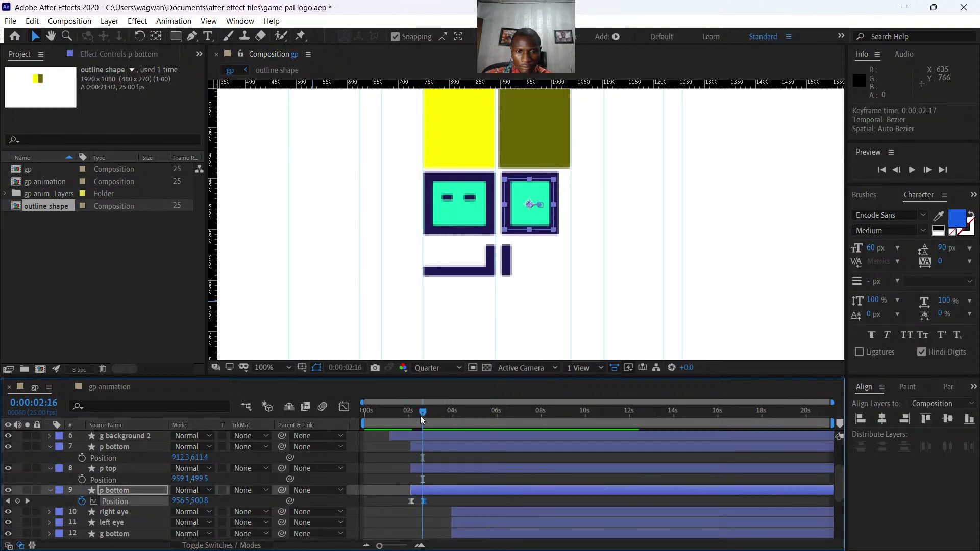
click(403, 414)
key(space)
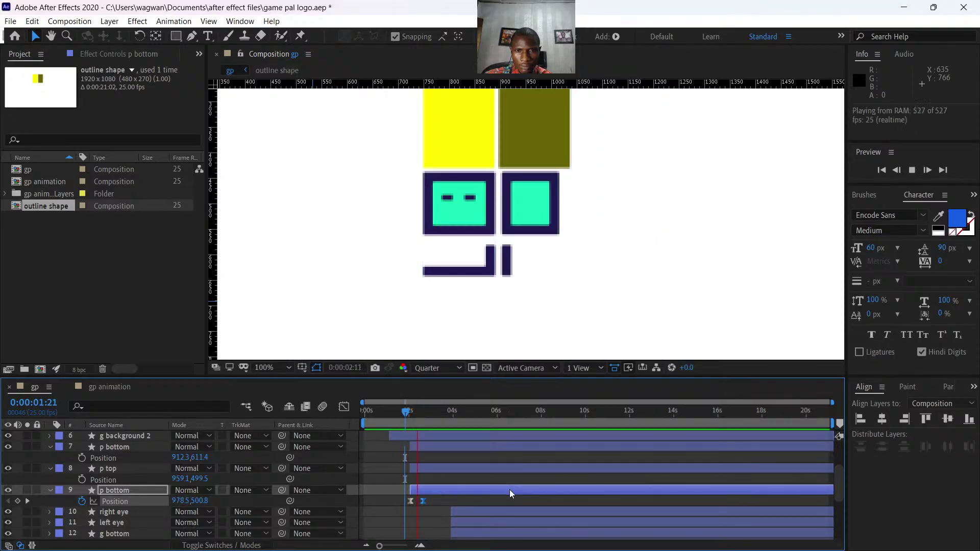
key(space)
Move layer 9's second position keyframe to 0:00:02:08 and apply Easy Ease to both position keyframes.
drag(431, 504, 400, 497)
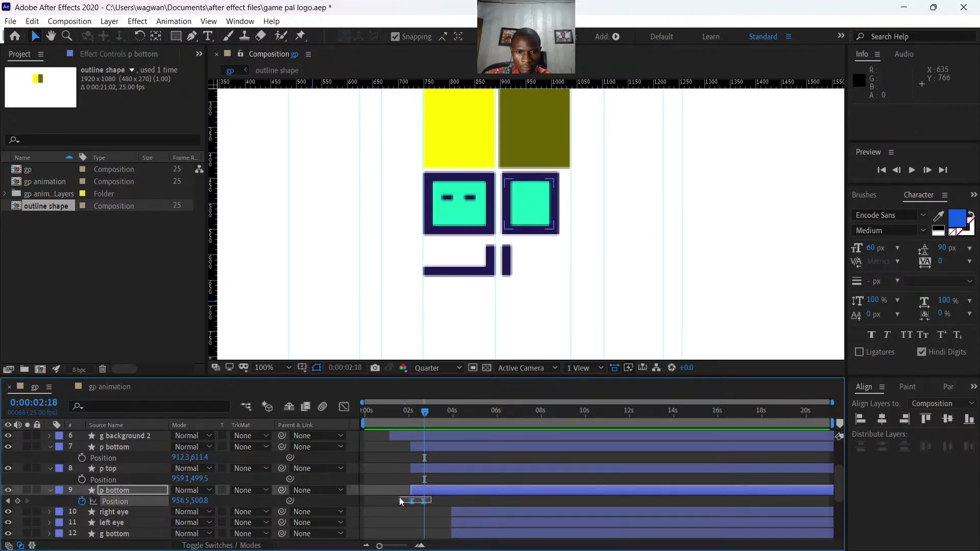
click(344, 407)
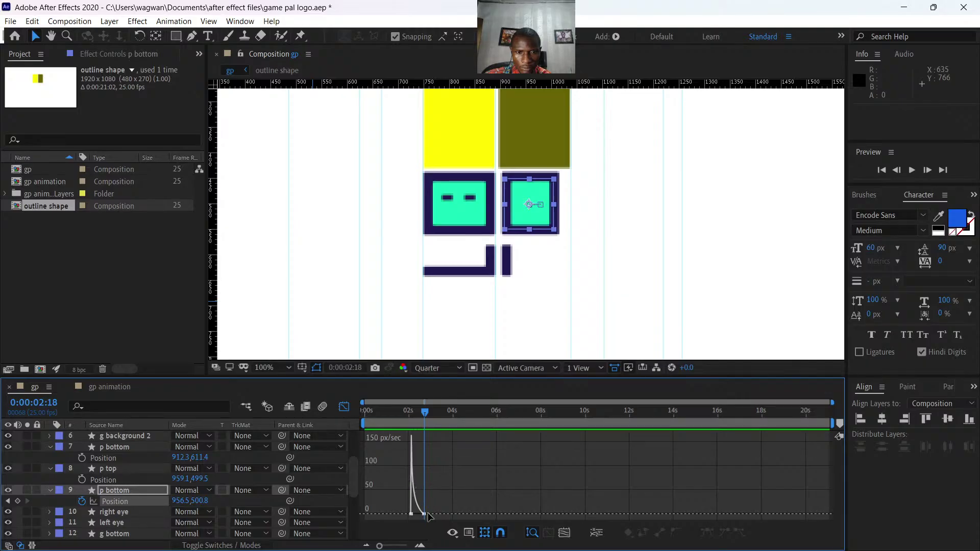
drag(382, 546, 393, 545)
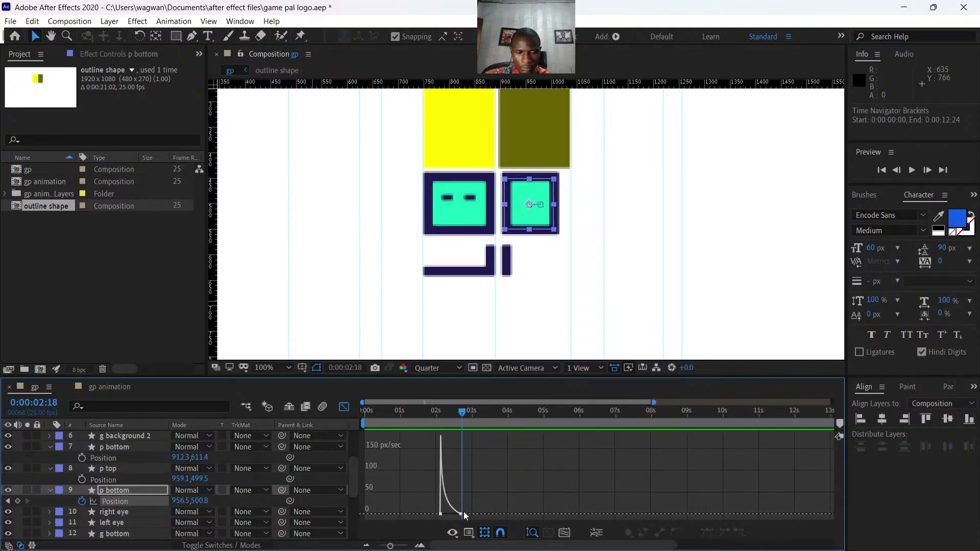
mouse_move(463, 512)
mouse_down()
mouse_move(449, 512)
mouse_move(463, 516)
mouse_up()
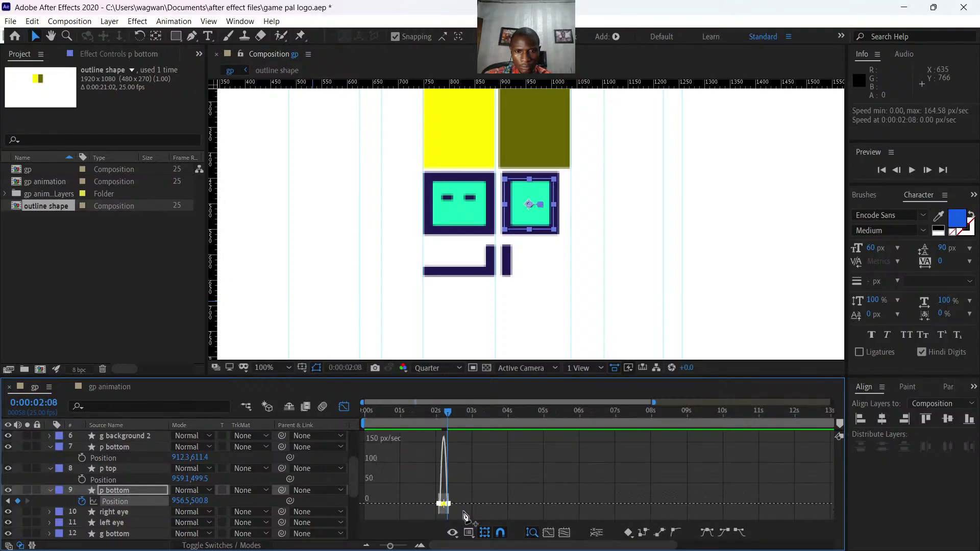
Lengthen the second keyframe's ease on layer 9's speed graph so the peak sits closer to the first keyframe.
drag(393, 548, 407, 546)
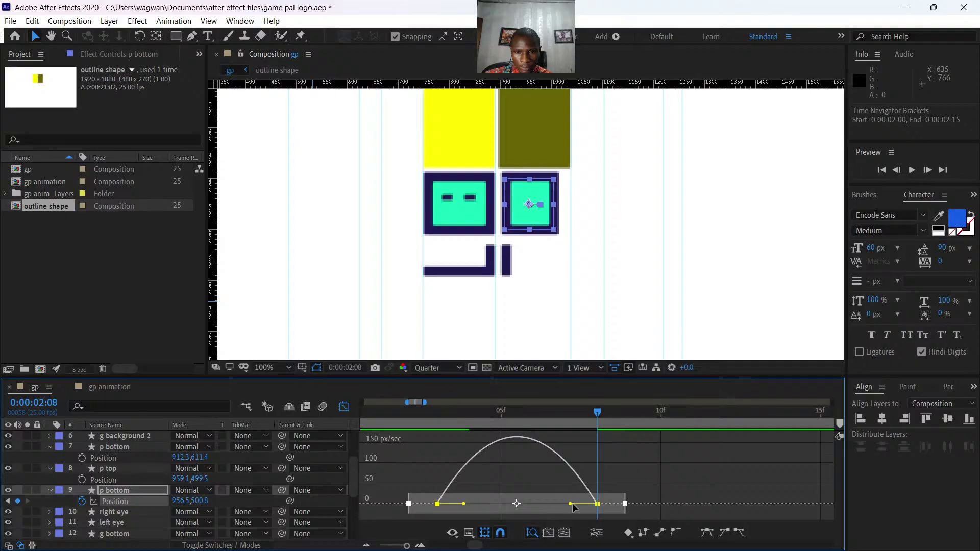
drag(570, 504, 523, 505)
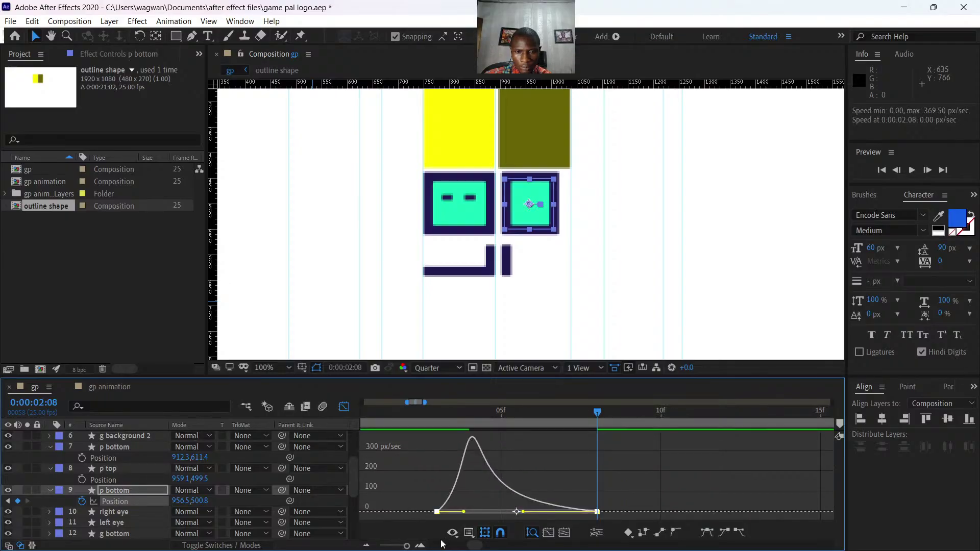
click(344, 407)
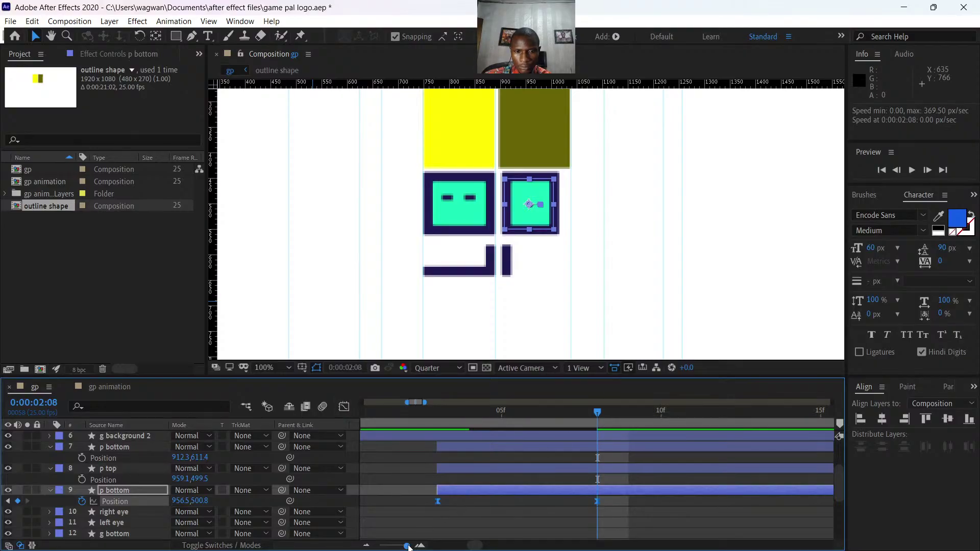
Preview layer 9's adjusted move from 0:00:02:01.
drag(409, 547, 399, 546)
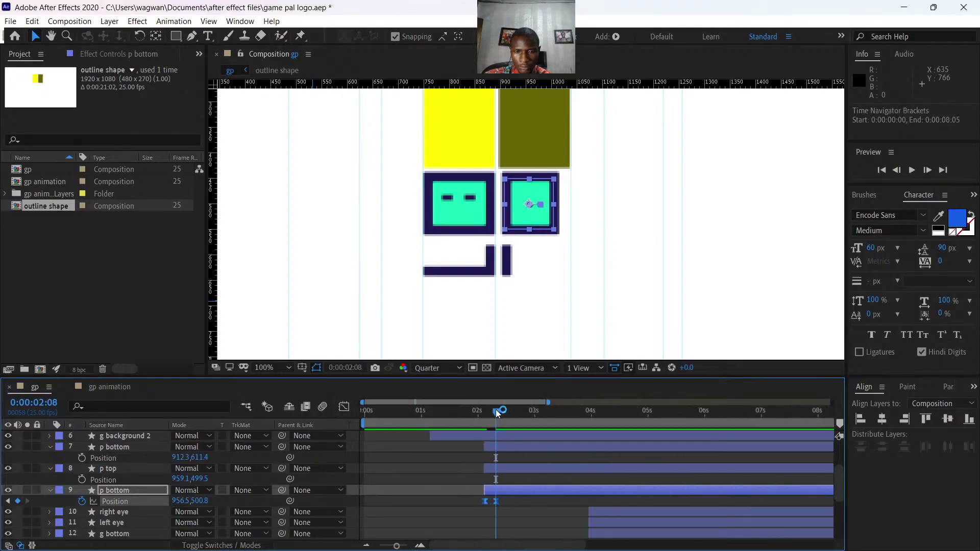
key(space)
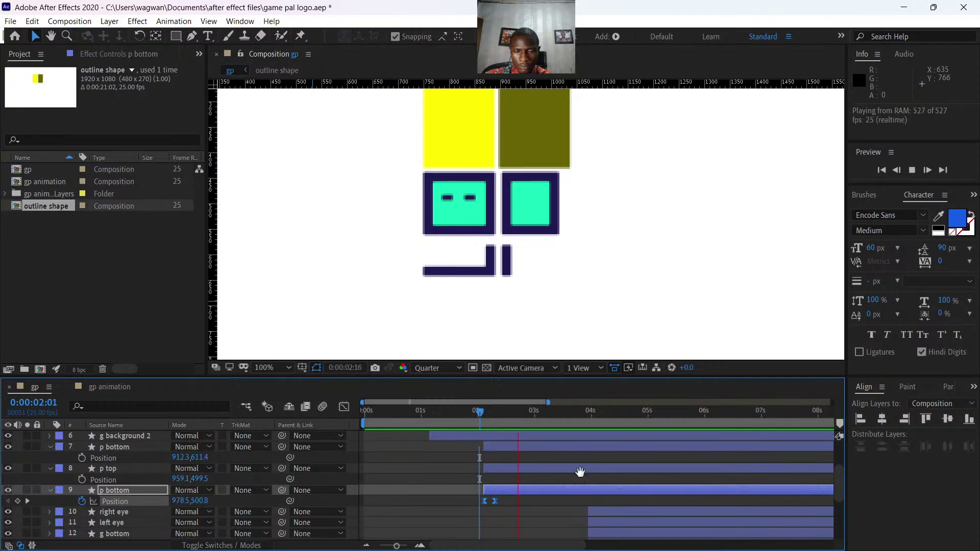
click(522, 507)
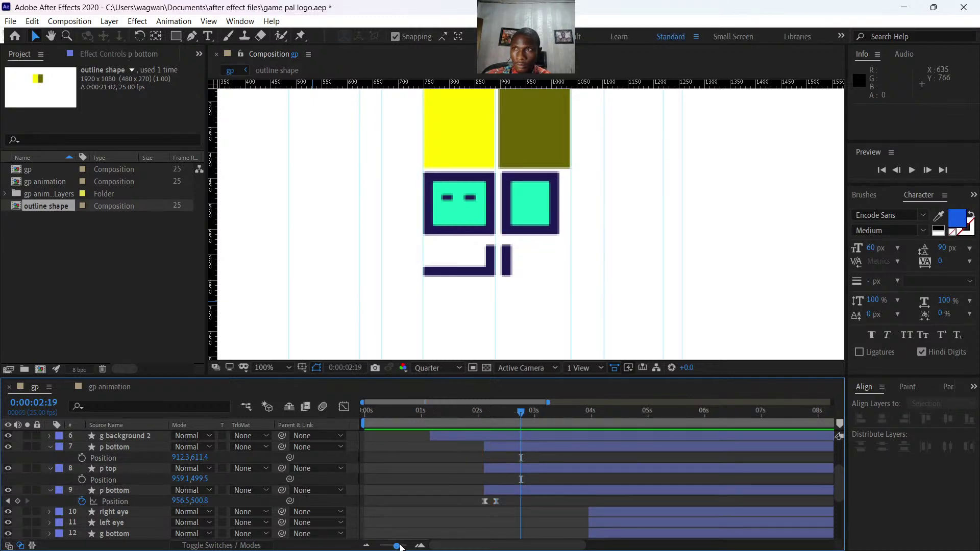
Move layer 9's second position keyframe to 0:00:02:12 and preview from 0:00:01:21.
drag(401, 548, 368, 543)
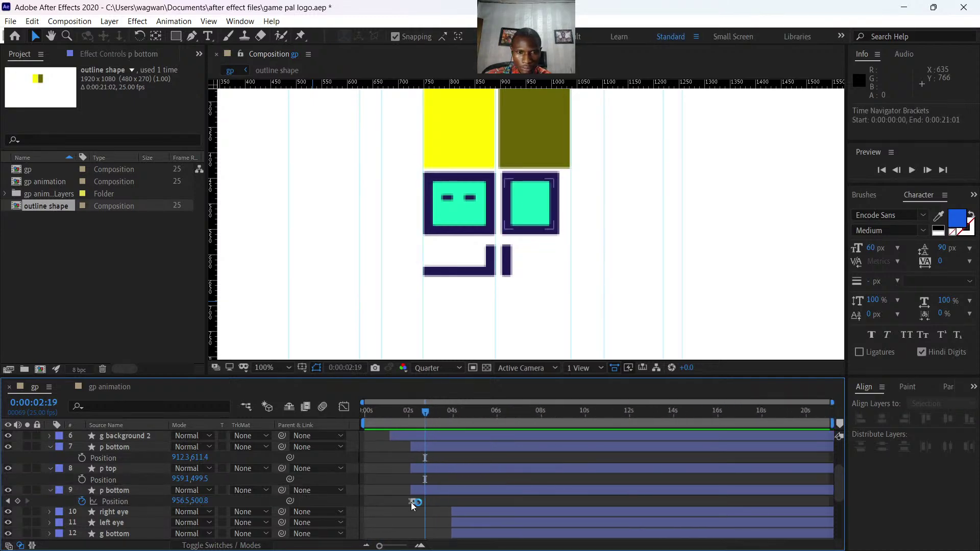
drag(416, 502, 420, 504)
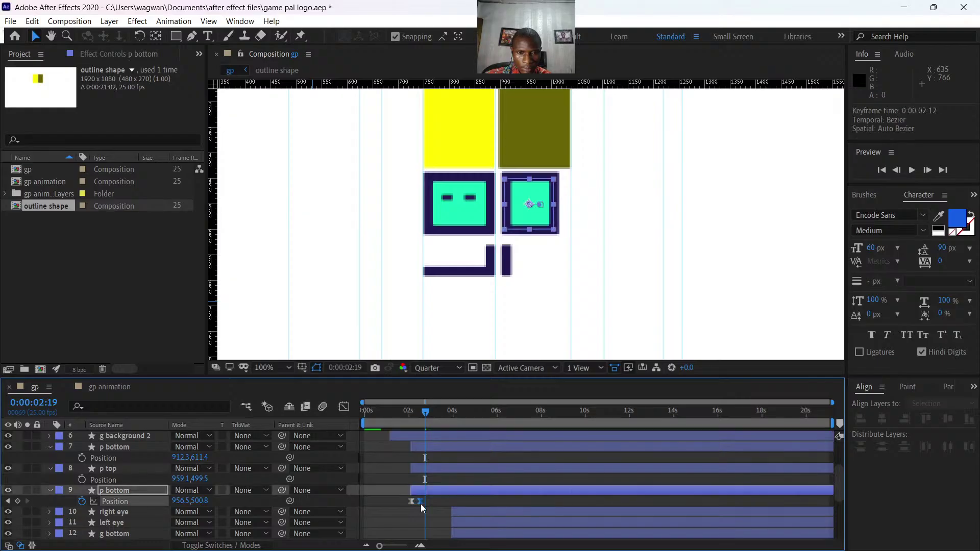
click(417, 413)
drag(417, 412, 402, 415)
key(space)
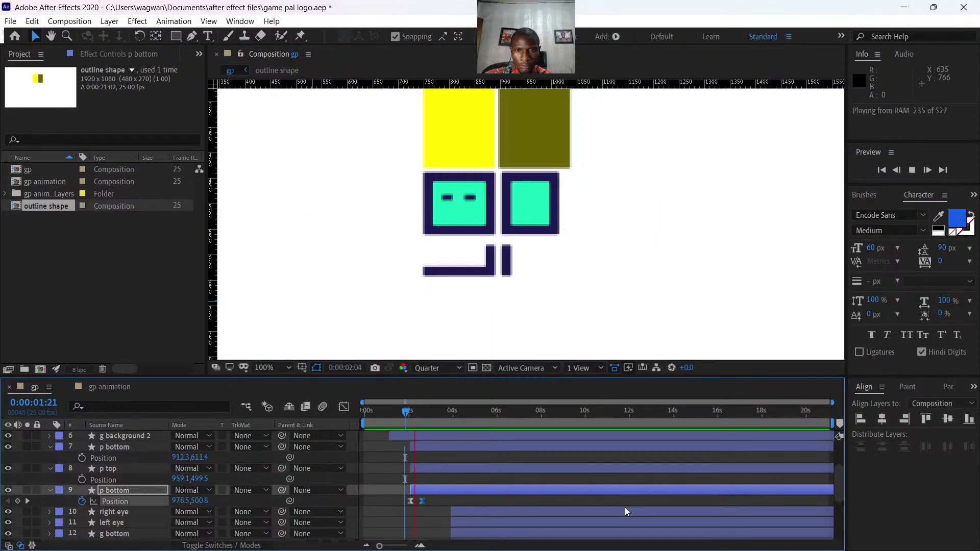
key(space)
Shift layer 8, p top, to start at 0:00:02:21 and scrub through layer 9's move without it.
drag(427, 415, 416, 415)
click(424, 468)
drag(423, 470, 439, 472)
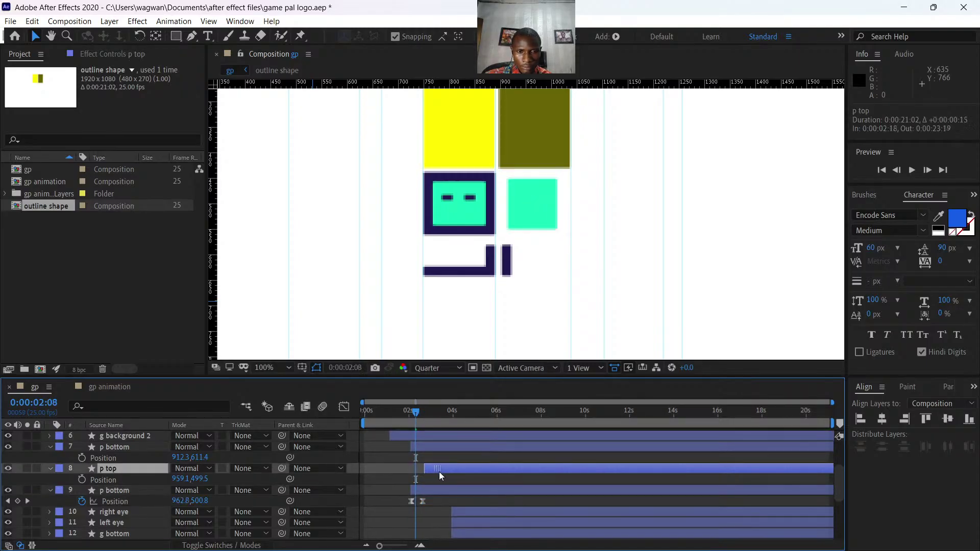
drag(415, 416, 424, 417)
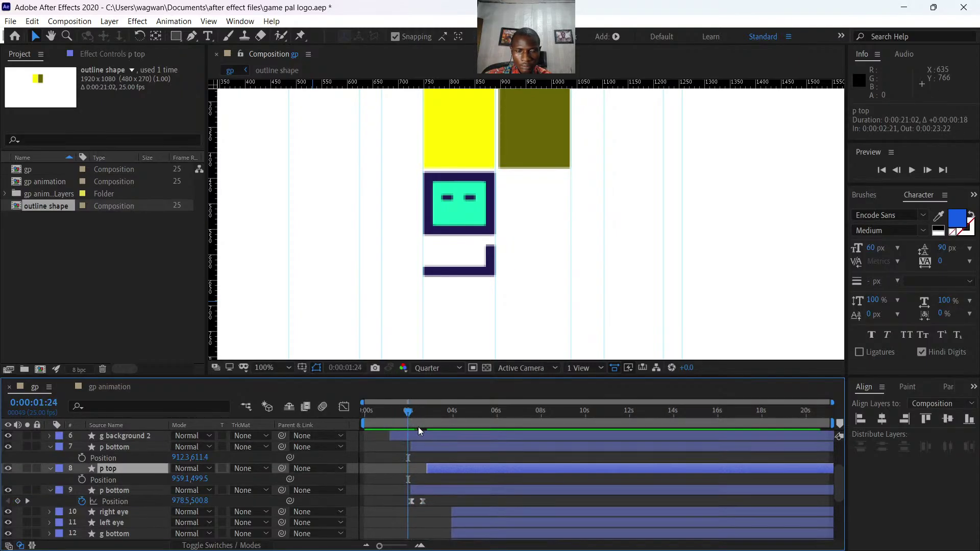
Shorten the first keyframe's ease on layer 9's speed graph so the peak falls on that keyframe, and preview from 0:00:01:24.
click(419, 501)
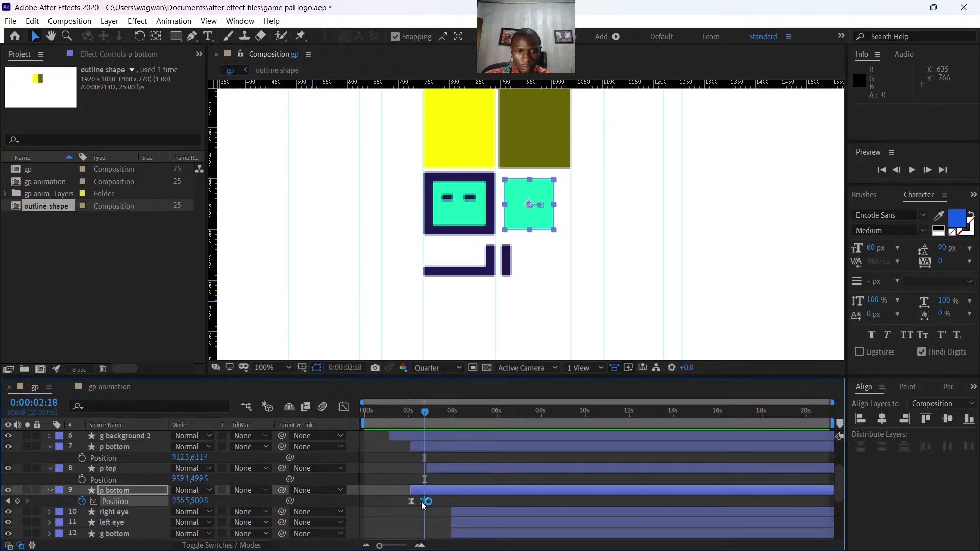
click(344, 407)
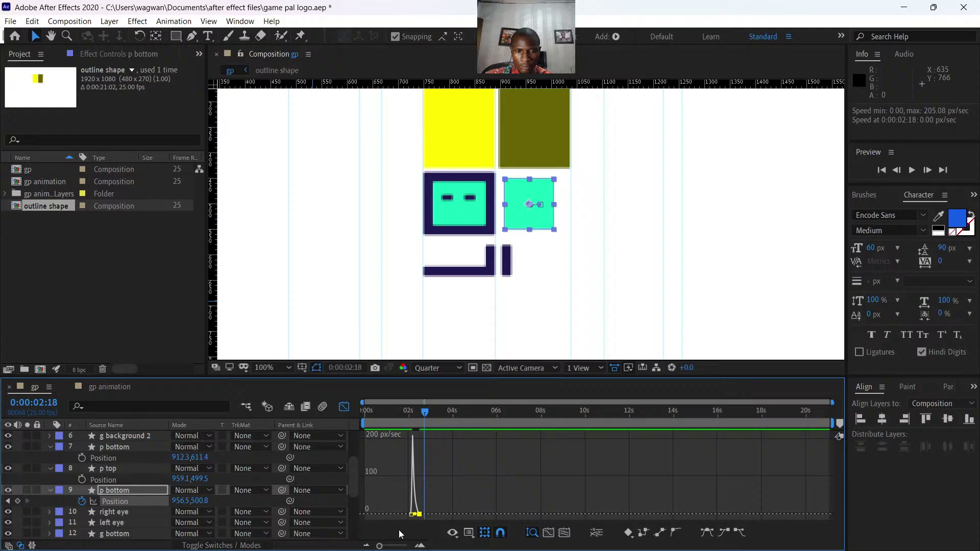
drag(384, 547, 405, 545)
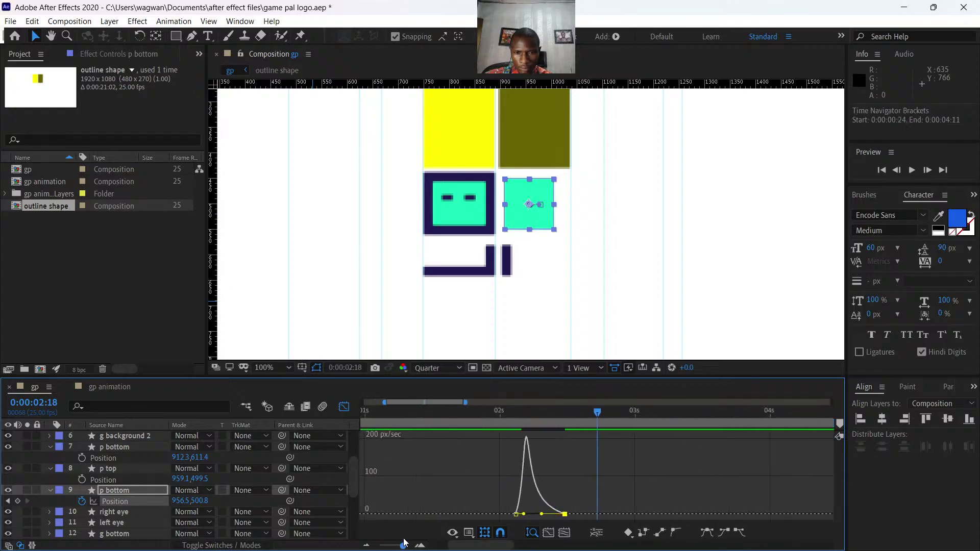
drag(475, 495, 567, 526)
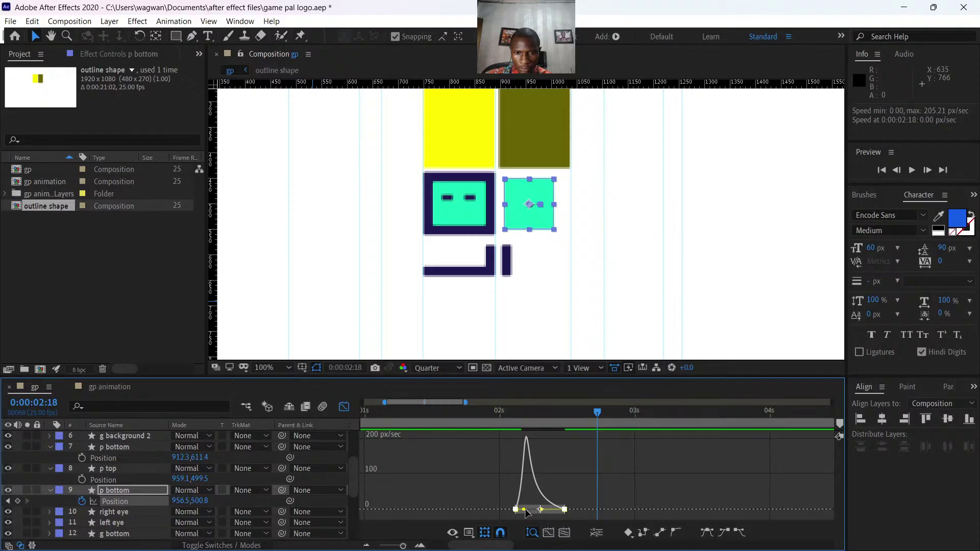
drag(524, 509, 518, 511)
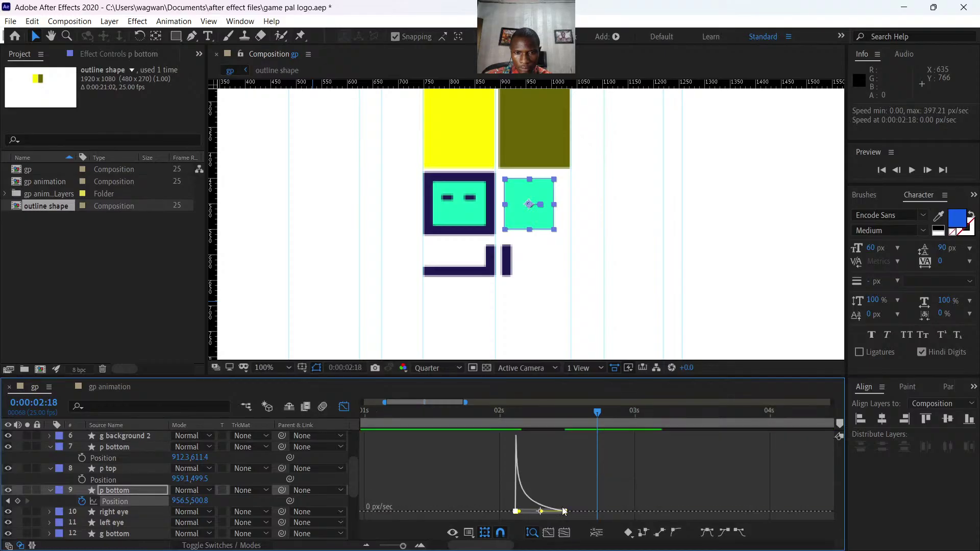
click(343, 407)
key(space)
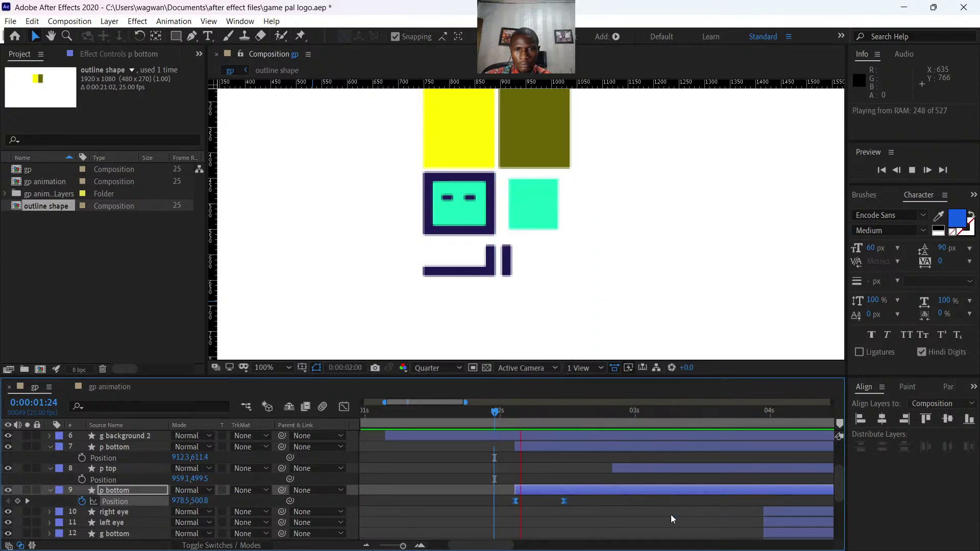
key(space)
Collapse layer 7's properties and shift layer 8, p top, to start at 0:00:02:12, with the playhead at that time.
scroll(583, 489, down, 2)
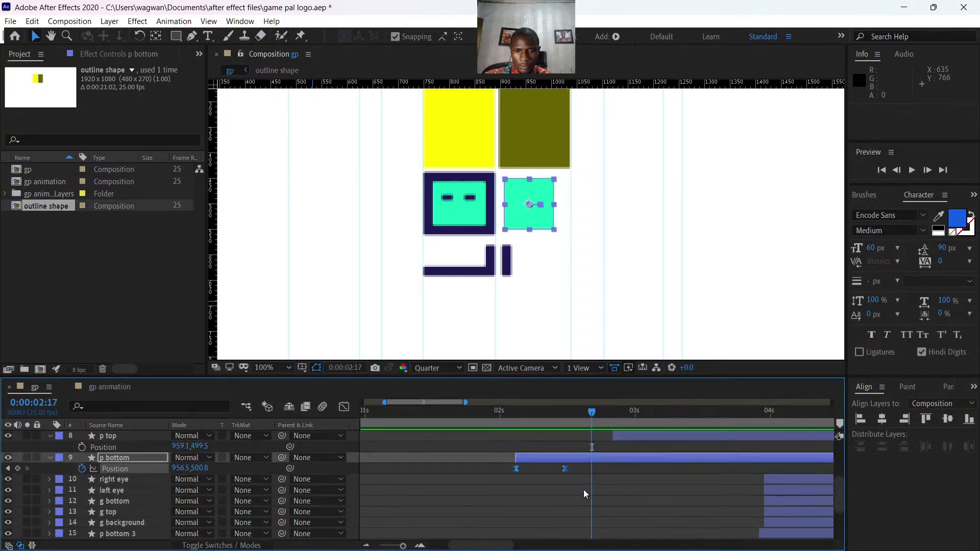
scroll(511, 468, up, 1)
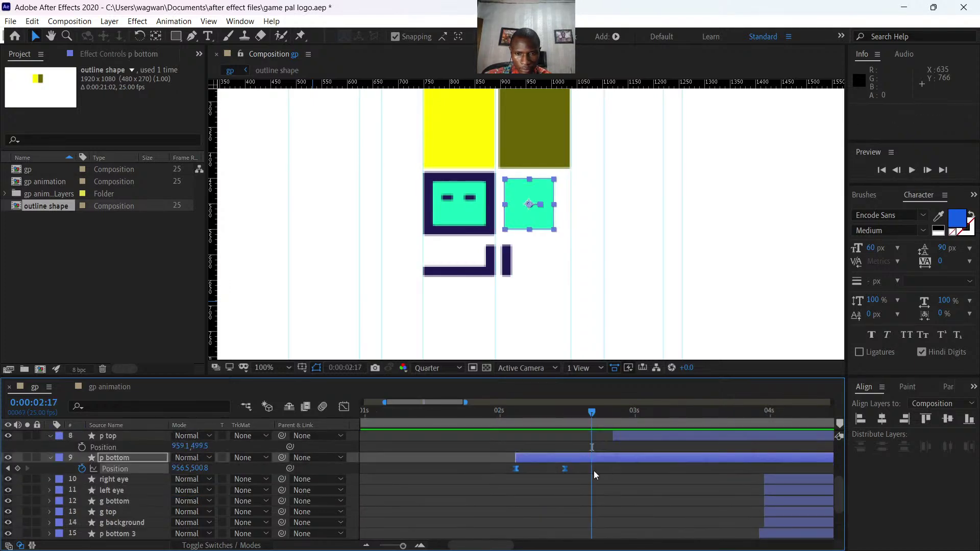
scroll(593, 471, up, 2)
scroll(601, 477, down, 2)
scroll(609, 501, up, 2)
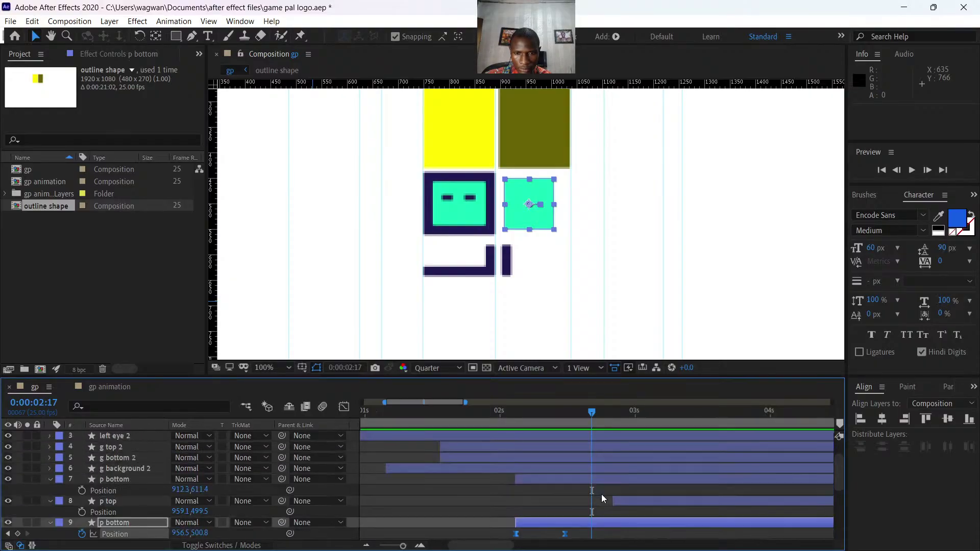
click(50, 479)
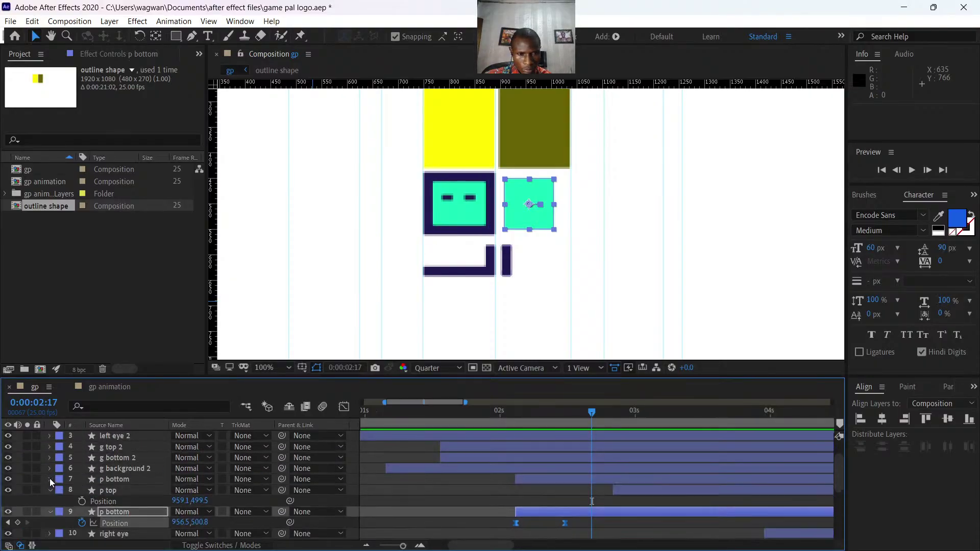
click(630, 490)
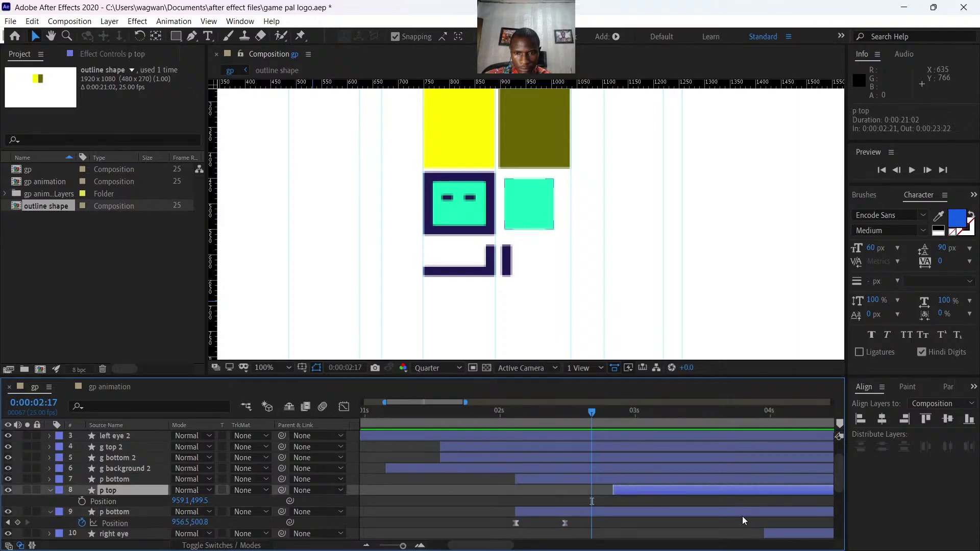
drag(403, 546, 385, 544)
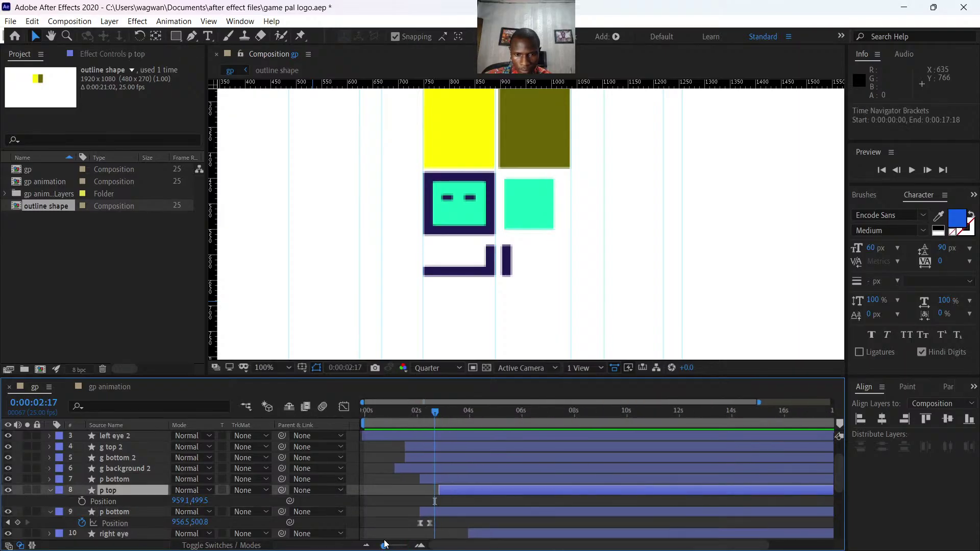
drag(467, 488, 458, 488)
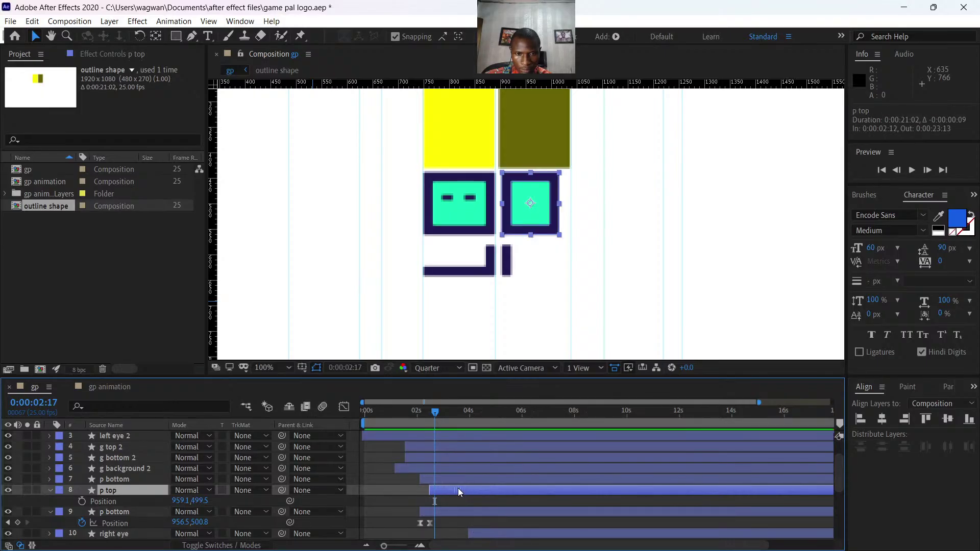
drag(437, 412, 429, 415)
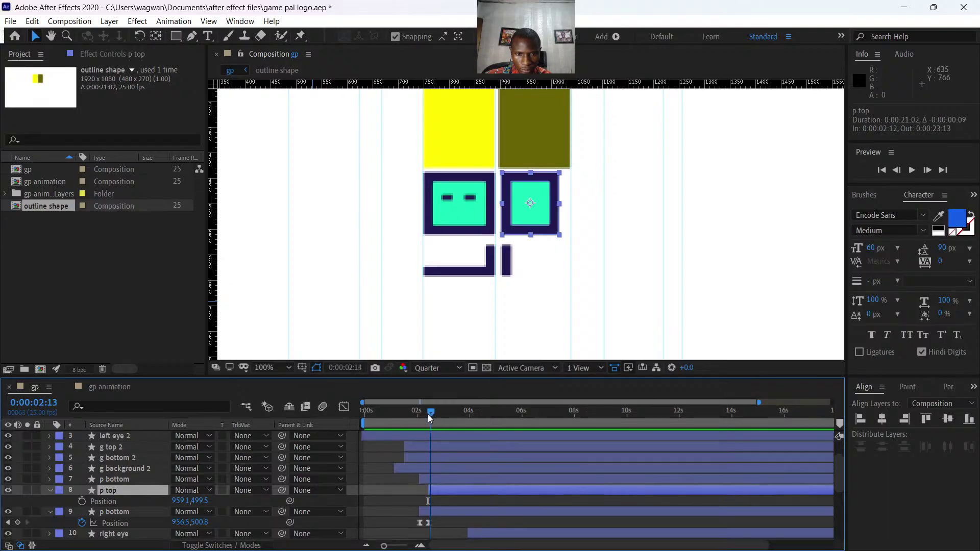
click(82, 502)
click(176, 500)
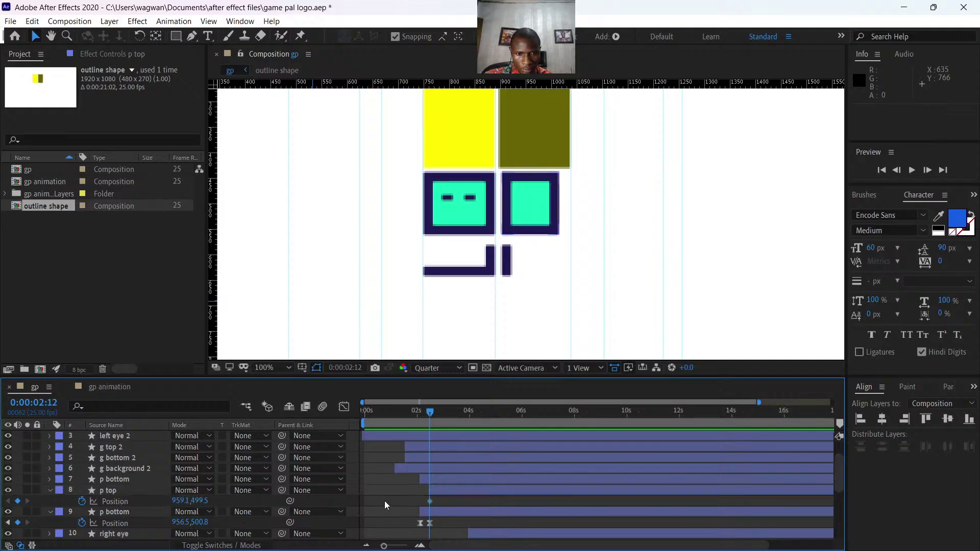
key(ctrl+z)
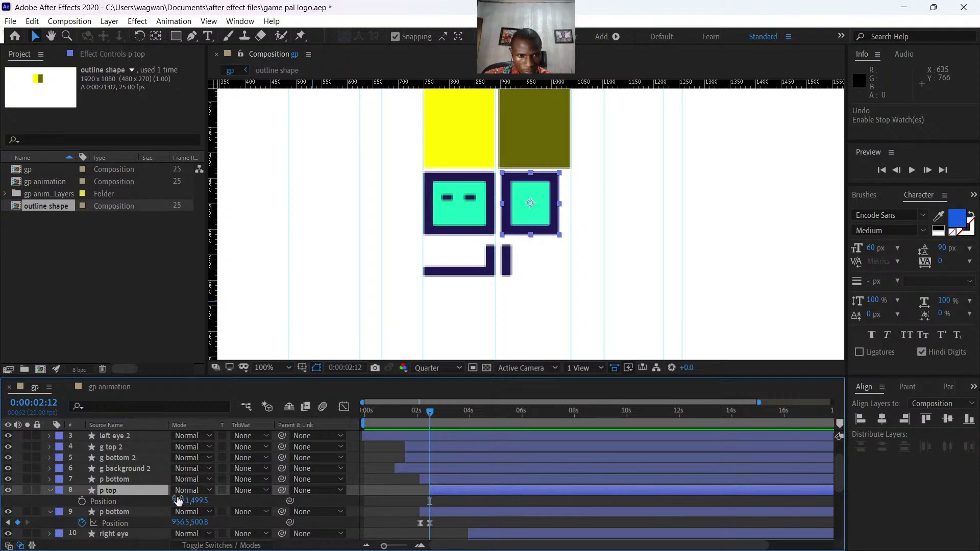
click(179, 500)
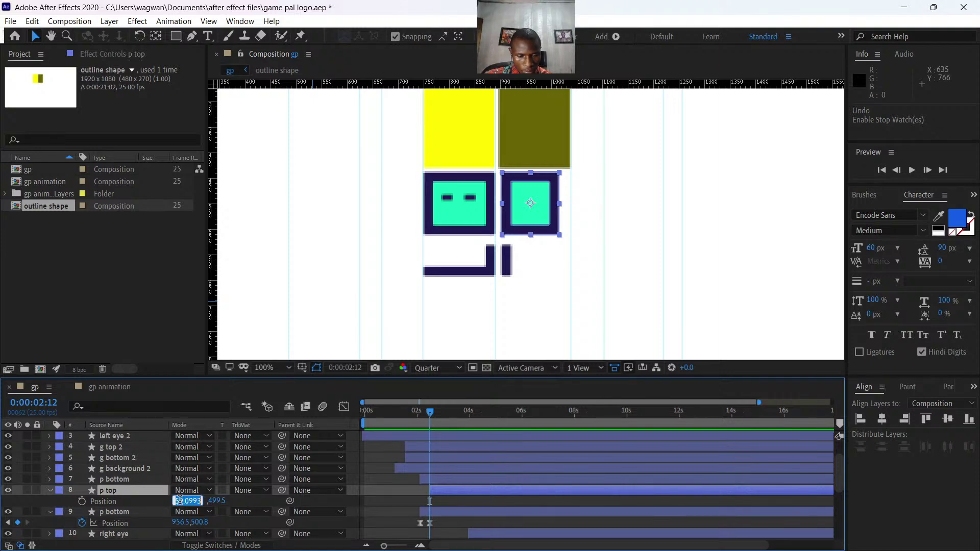
click(385, 499)
Add a position keyframe with X 971.1 to p top at 0:00:02:12 and move the playhead to 0:00:02:21.
click(83, 501)
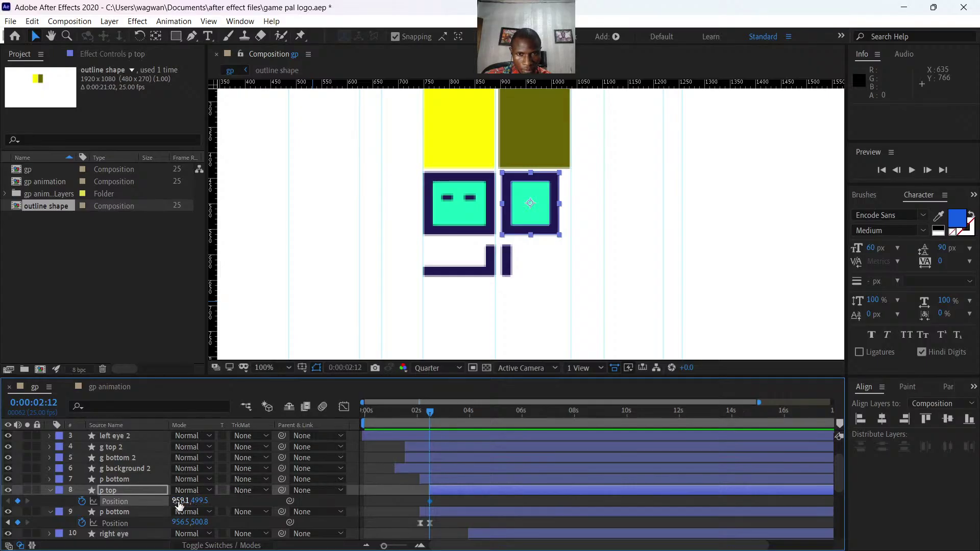
drag(179, 504, 185, 505)
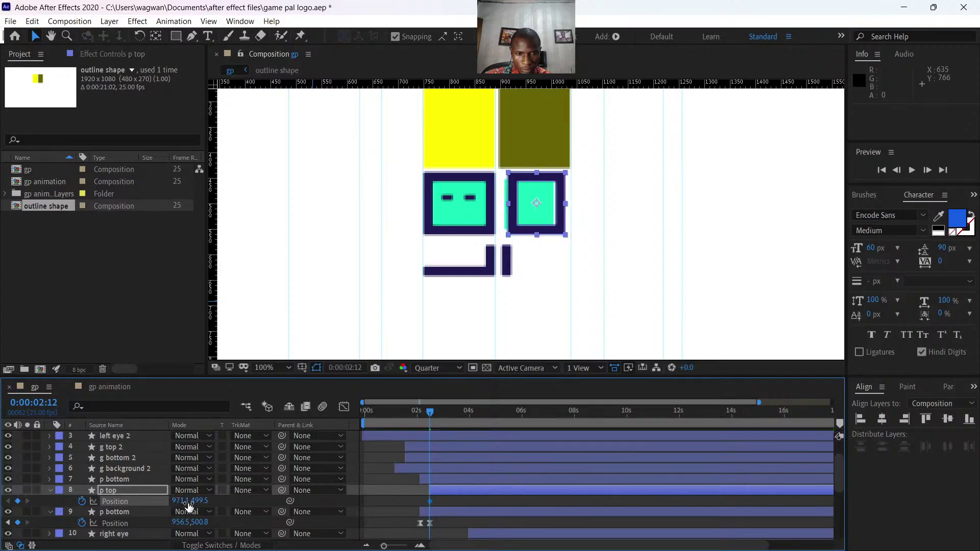
drag(431, 413, 441, 415)
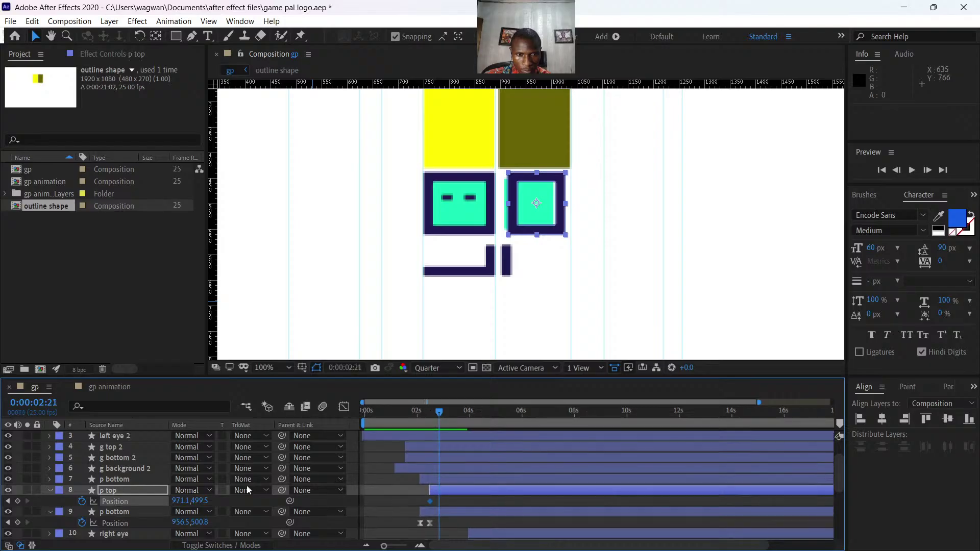
Add a second p top position keyframe with X 959.1 at 0:00:02:21 and apply Easy Ease to both keyframes.
click(181, 501)
text(959.1)
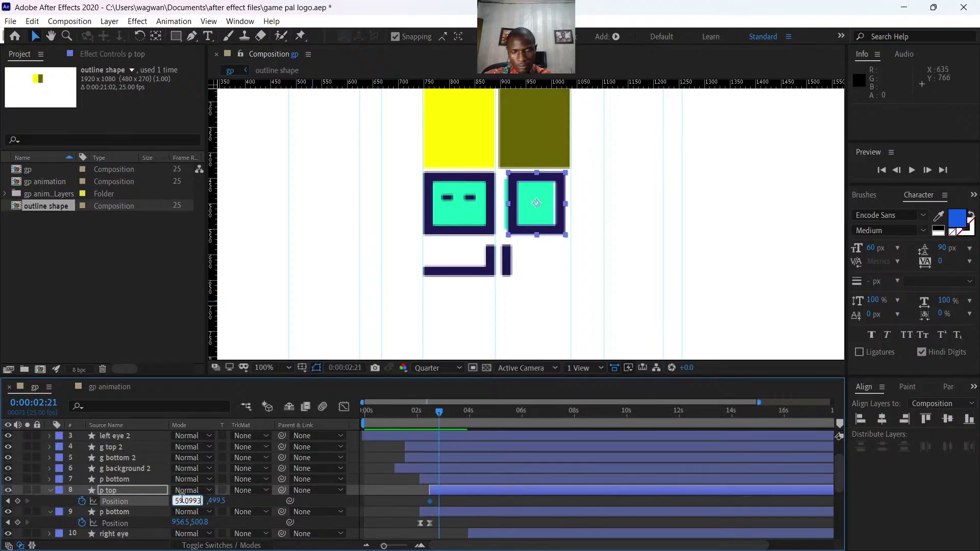
key(Return)
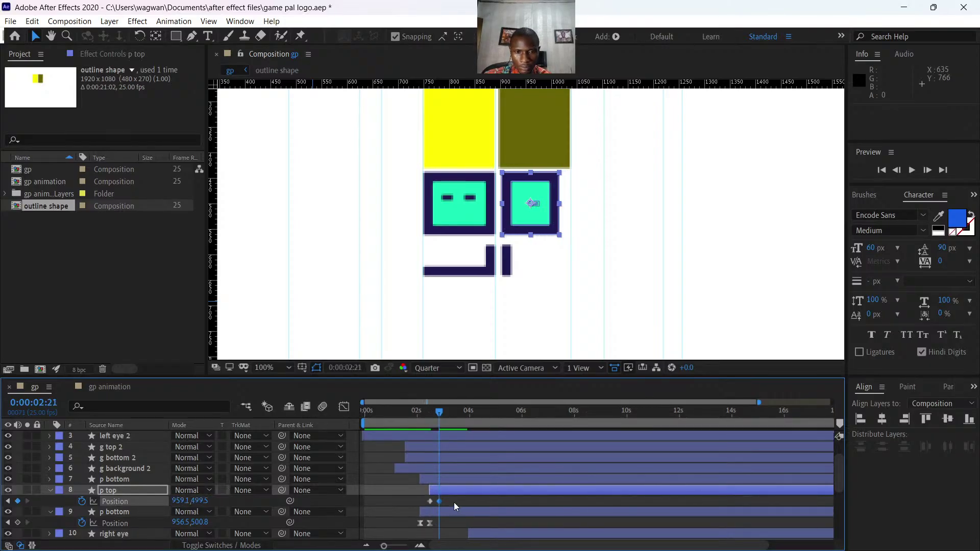
drag(455, 502, 422, 500)
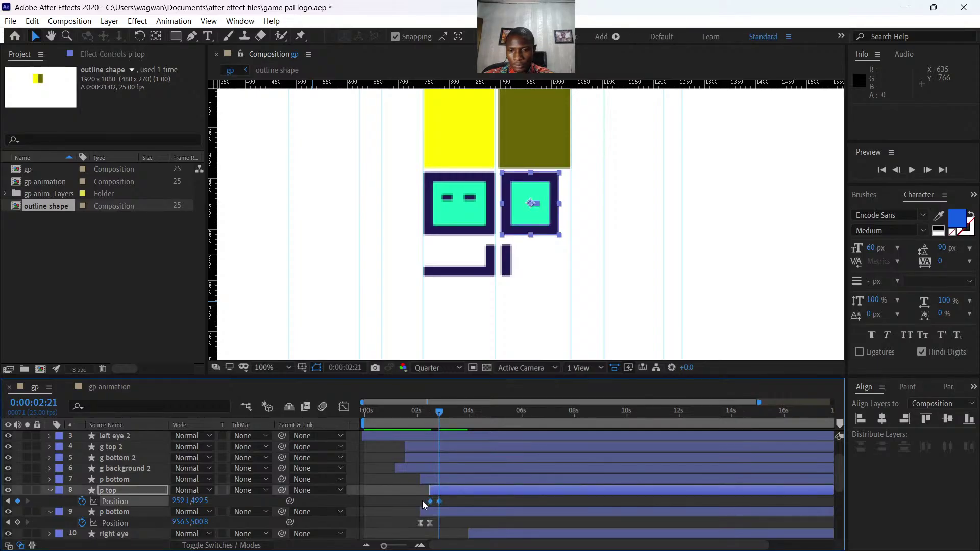
key(F9)
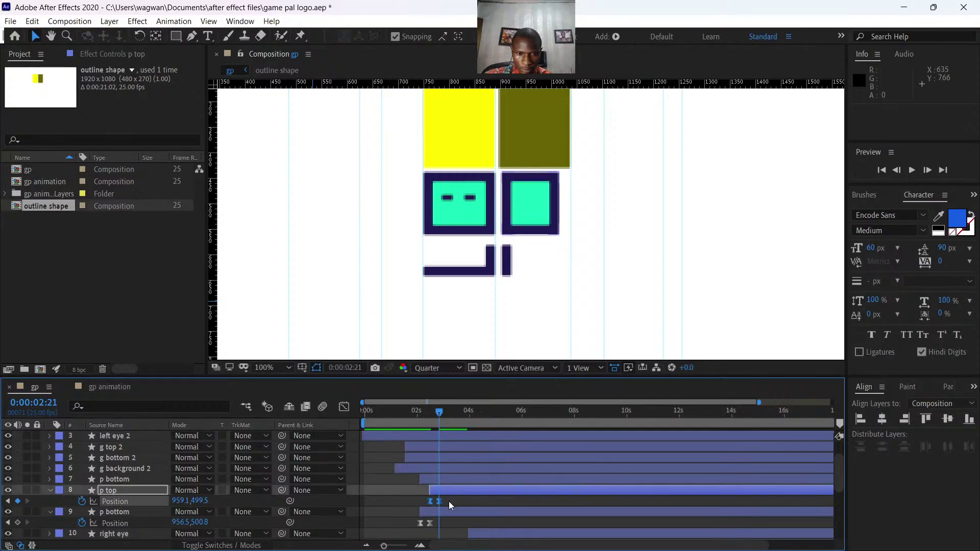
Move p top's second position keyframe to 0:00:03:00 and preview the slower move.
drag(439, 501, 442, 500)
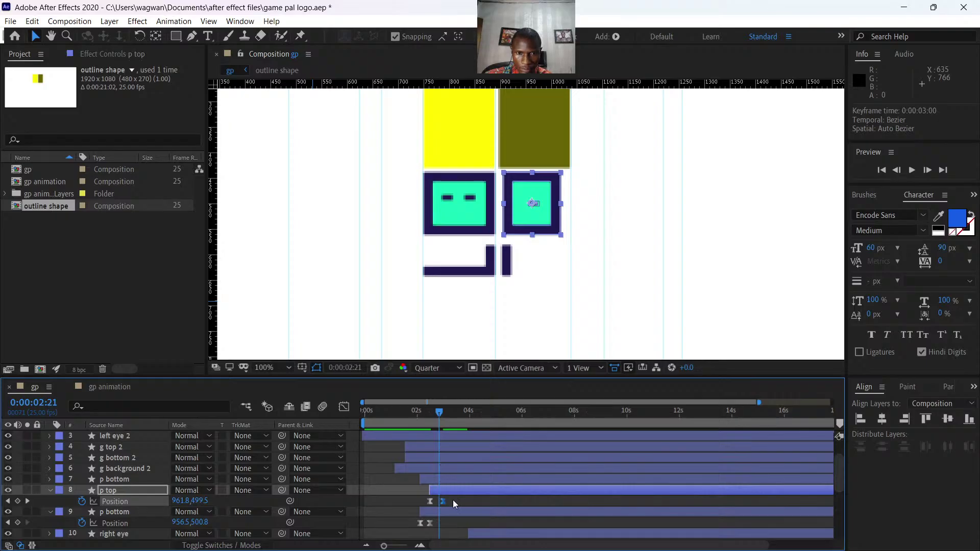
click(420, 501)
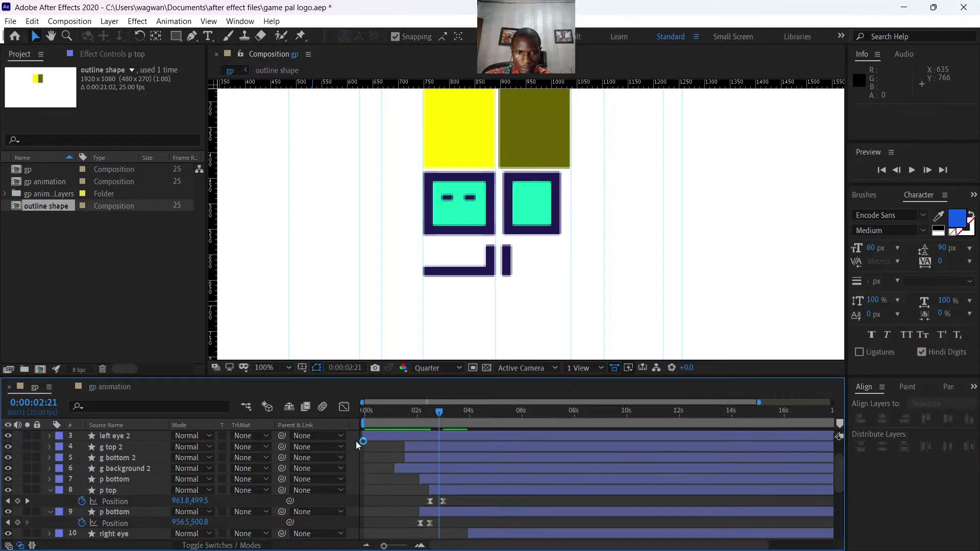
click(344, 407)
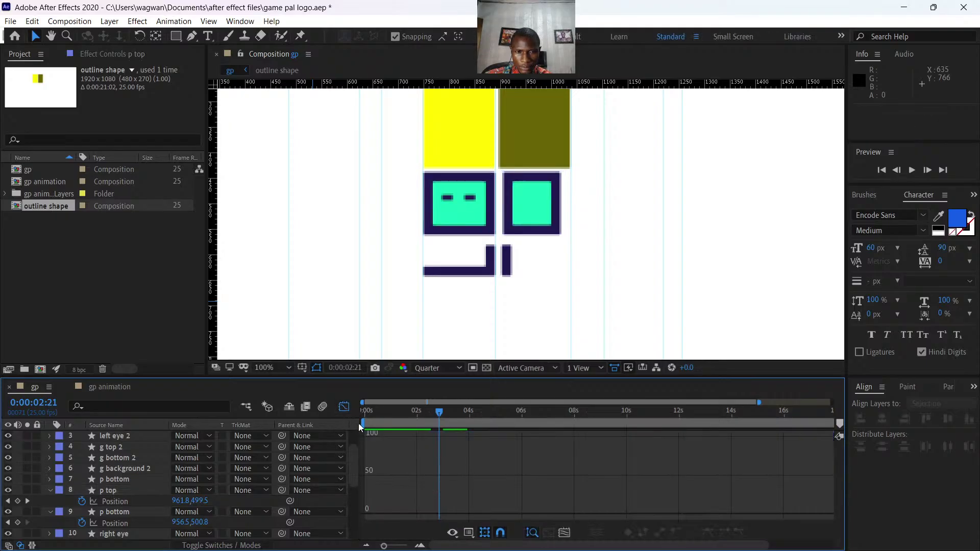
click(344, 407)
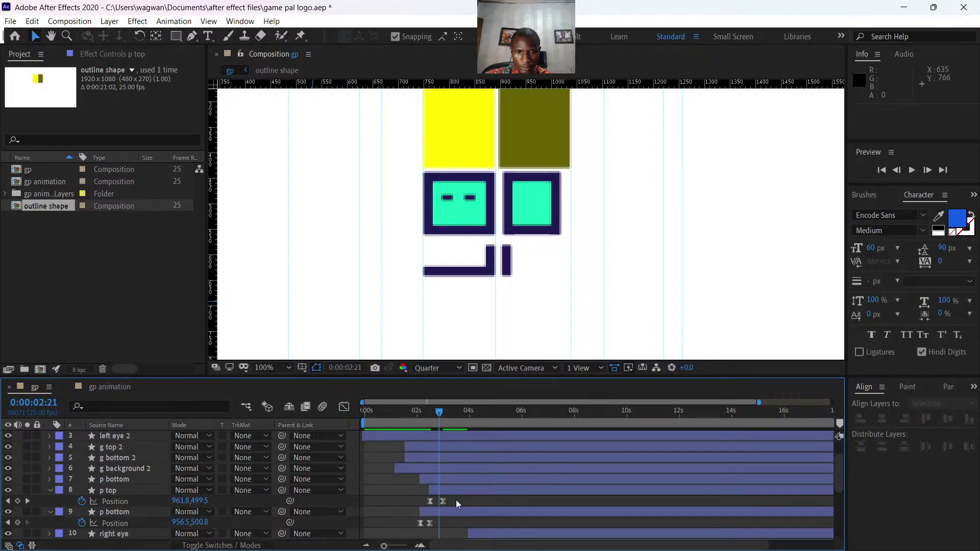
click(345, 407)
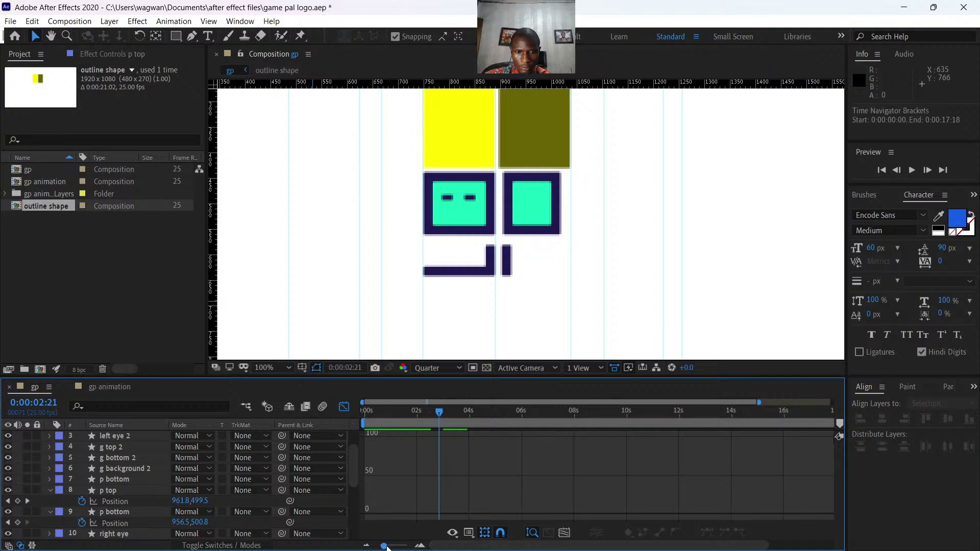
click(367, 545)
click(345, 410)
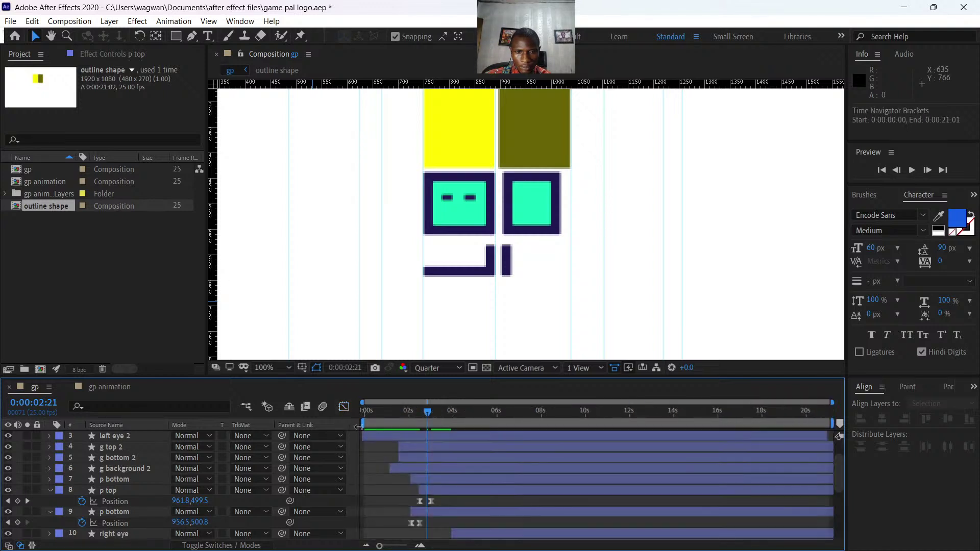
click(435, 490)
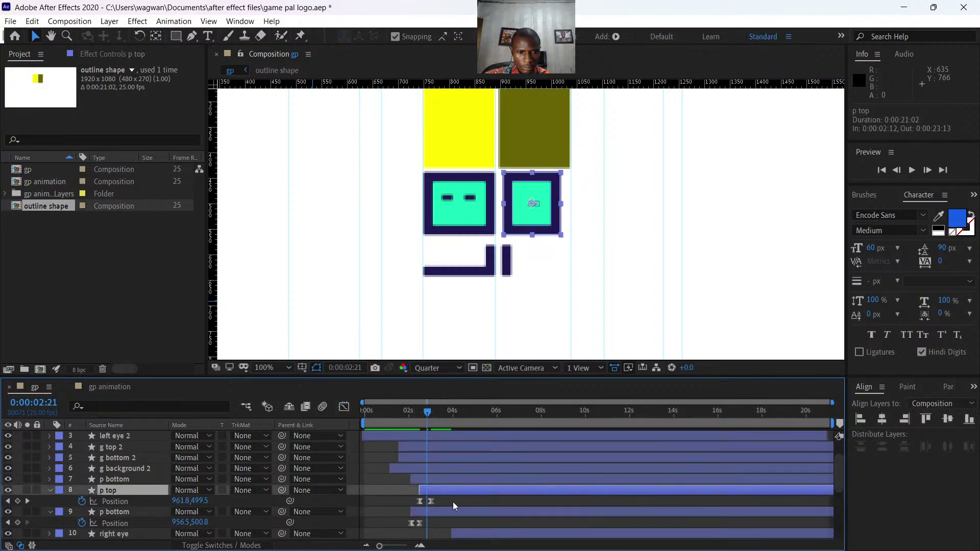
drag(428, 410, 415, 415)
key(space)
key(space)
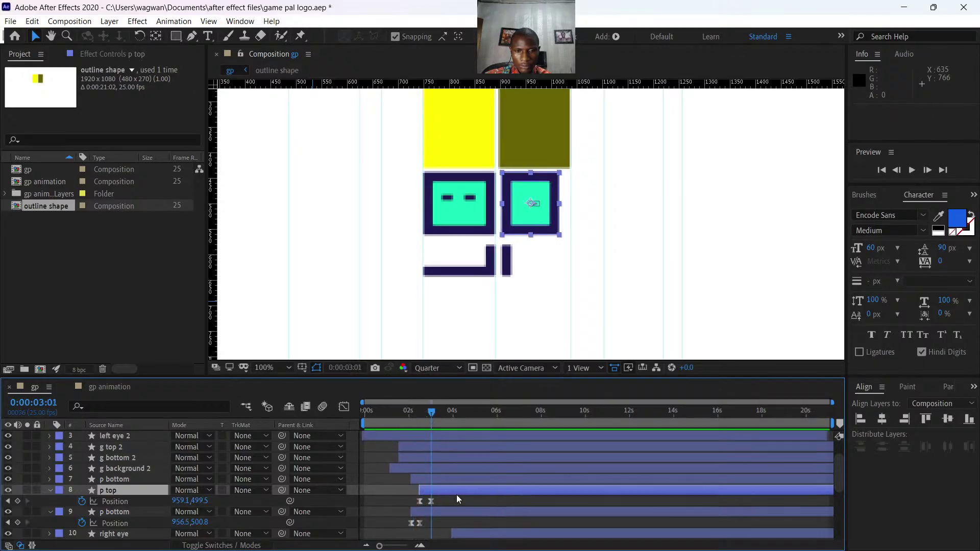
Bring p top's second keyframe closer to the first and shift the layer to start at 0:00:02:08, previewing the timing.
drag(432, 501, 442, 488)
drag(430, 414, 410, 421)
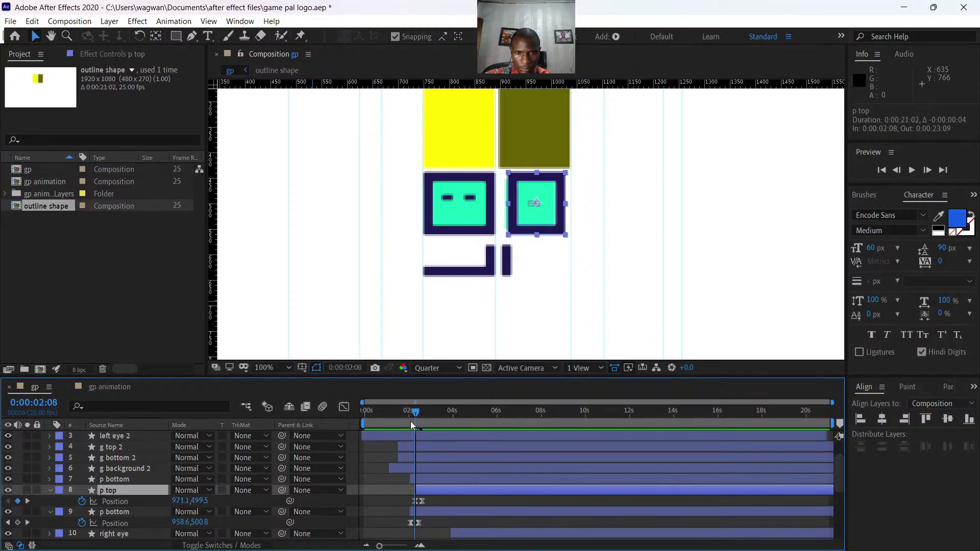
key(space)
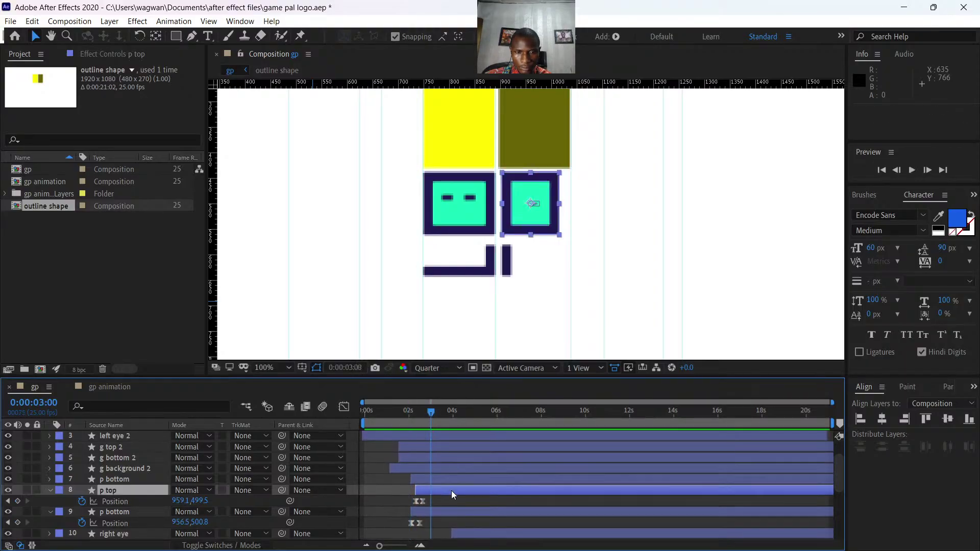
key(space)
Shift layer 8, p top, to start at 0:00:02:05 and preview it against the background piece.
drag(450, 490, 447, 489)
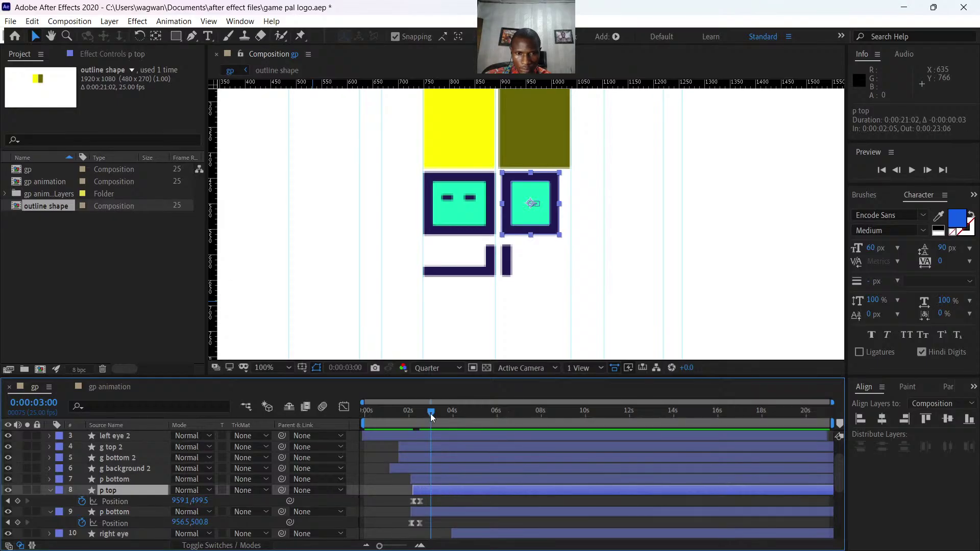
drag(430, 414, 406, 427)
key(space)
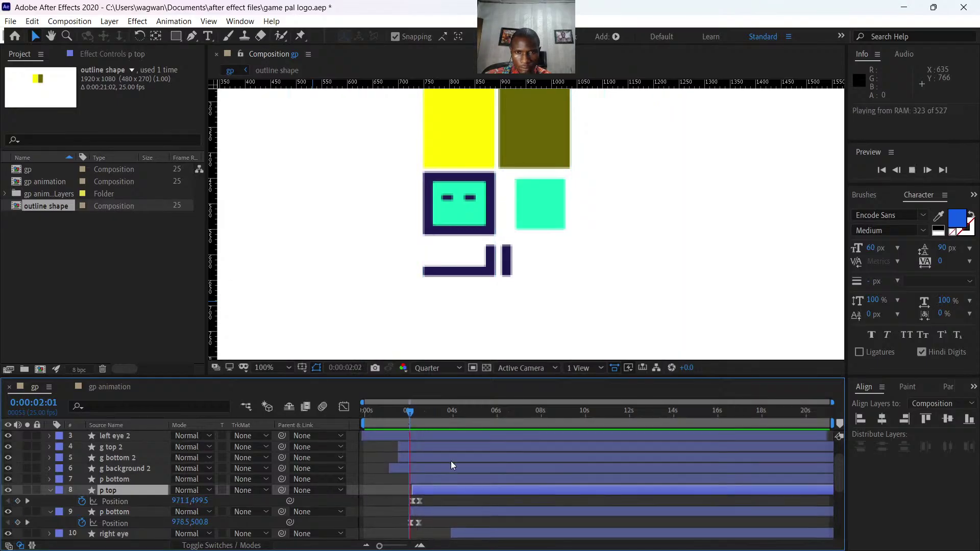
key(space)
Try starting p top at 0:00:02:09 with a preview from 0:00:01:24, and shift the layer back to 0:00:02:07.
click(428, 504)
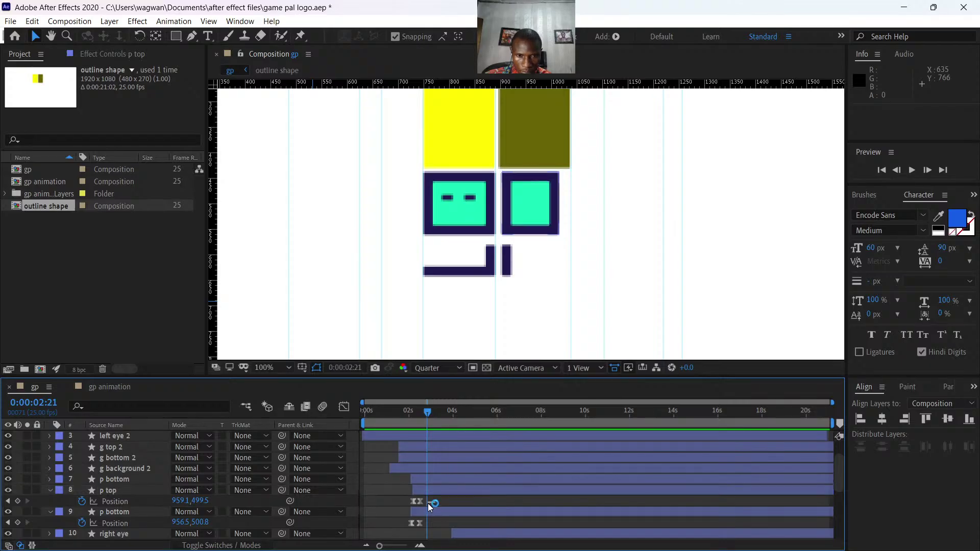
drag(423, 492, 428, 491)
drag(430, 411, 410, 424)
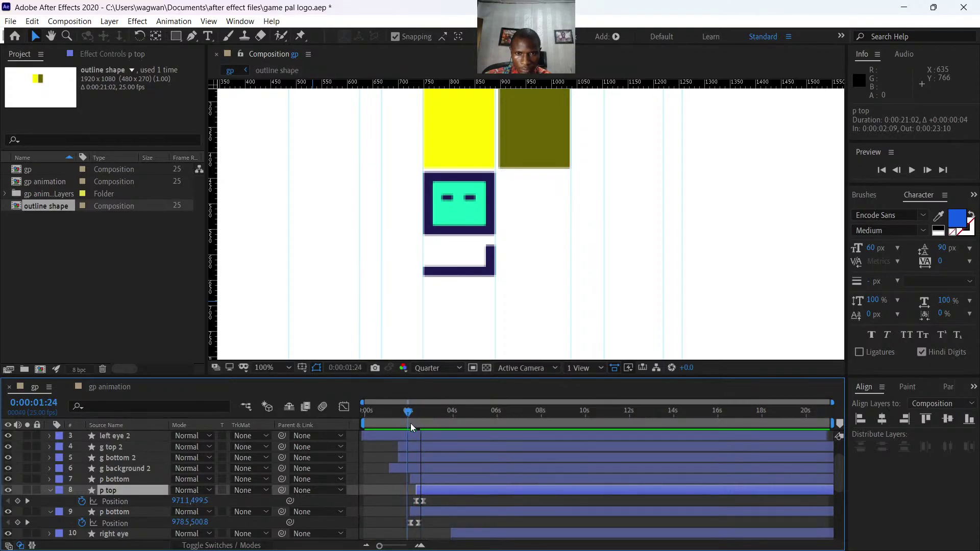
key(space)
key(space)
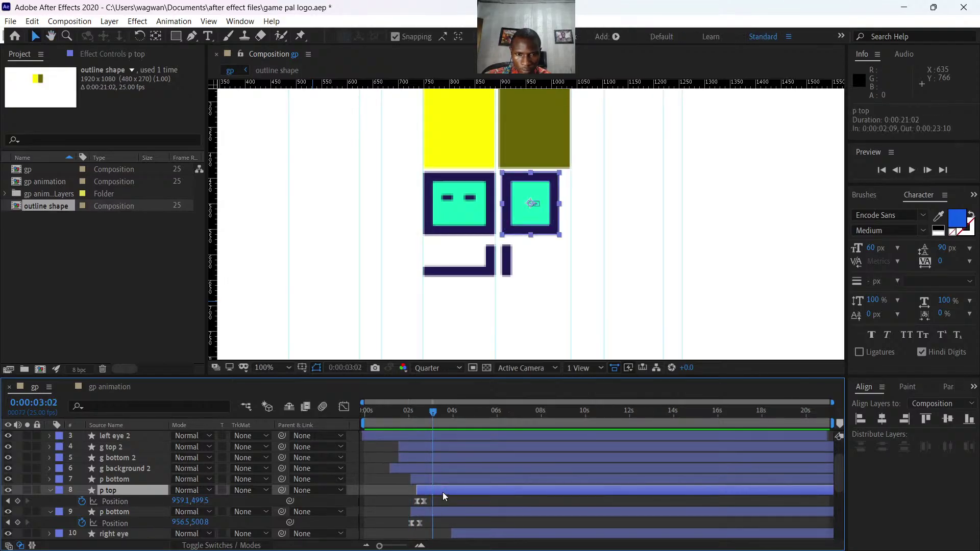
drag(442, 492, 440, 492)
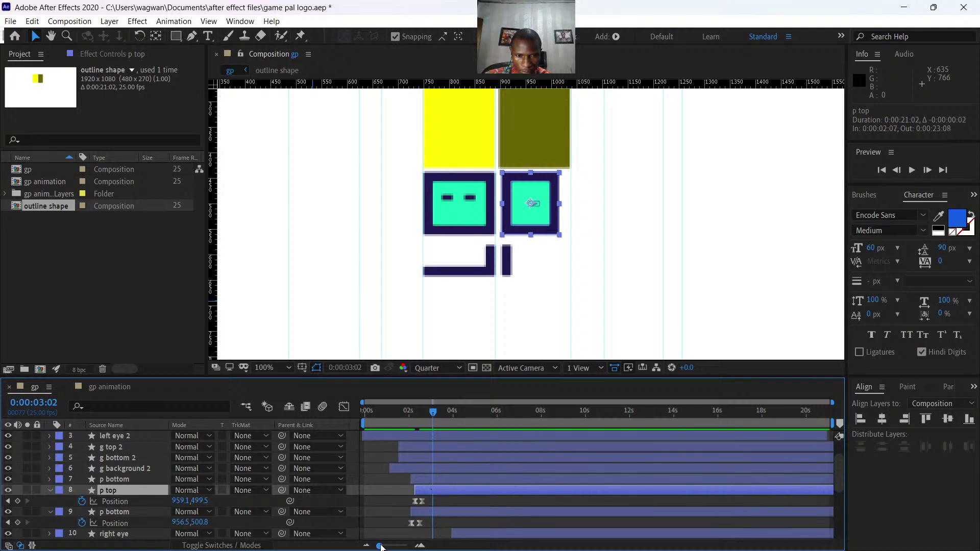
Skew p top's position speed curve so its peak falls on the first keyframe, and preview from 0:00:02:01.
drag(379, 546, 399, 546)
drag(559, 497, 521, 504)
click(344, 407)
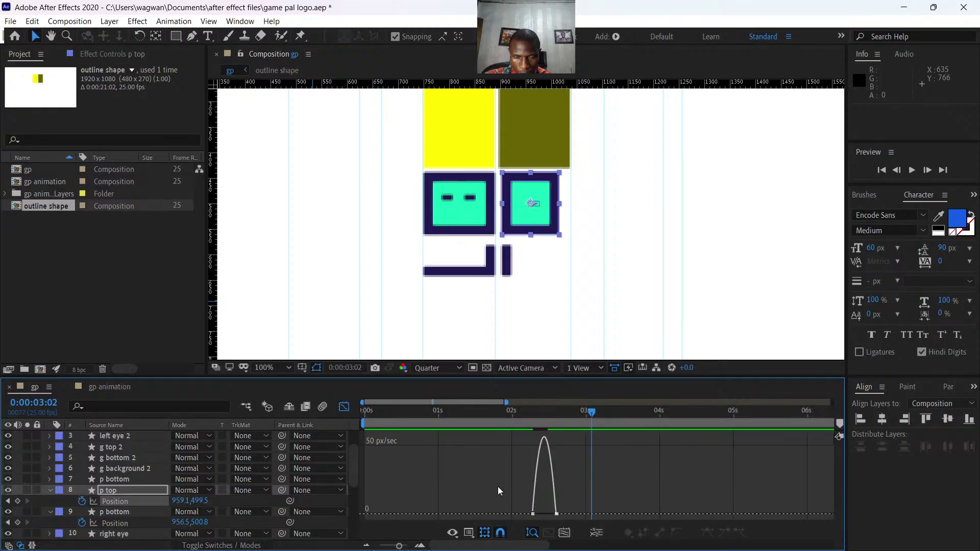
drag(578, 486, 534, 513)
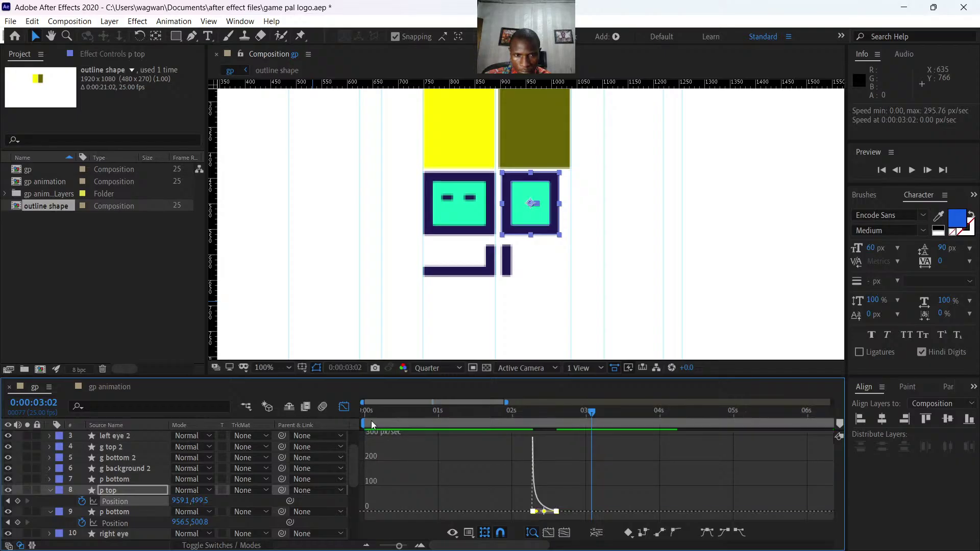
click(344, 407)
drag(591, 413, 517, 418)
key(space)
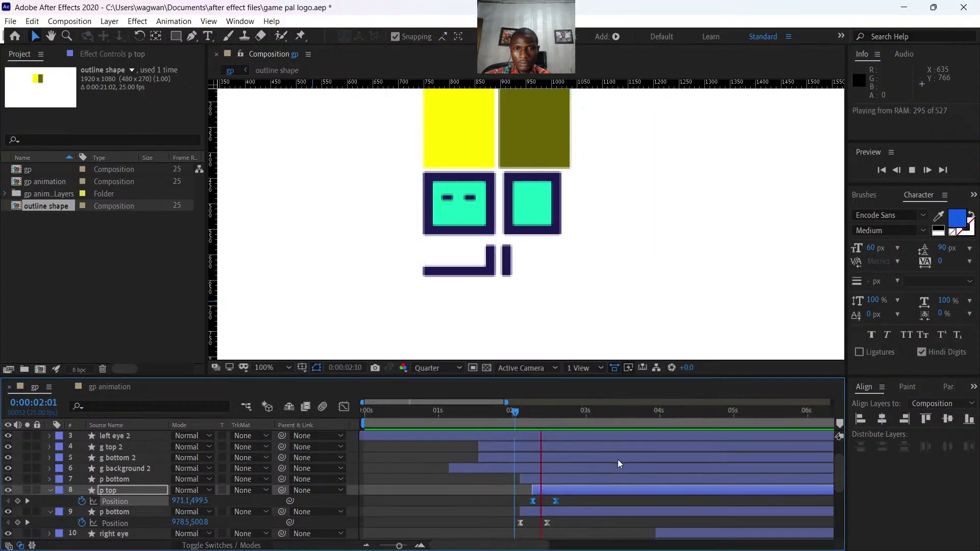
key(space)
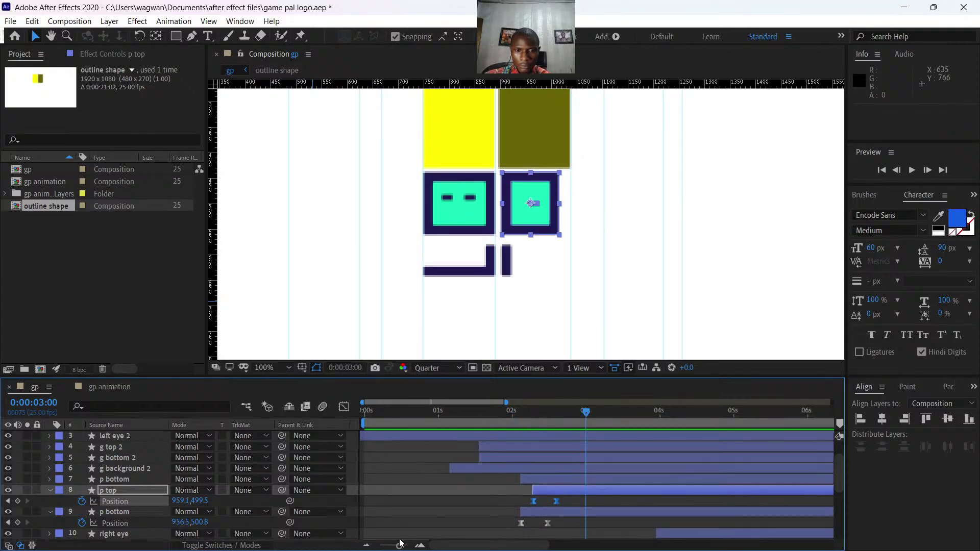
Shift layer 8, p top, to start at 0:00:02:13 and preview from 0:00:01:22.
drag(399, 546, 378, 545)
drag(424, 491, 429, 491)
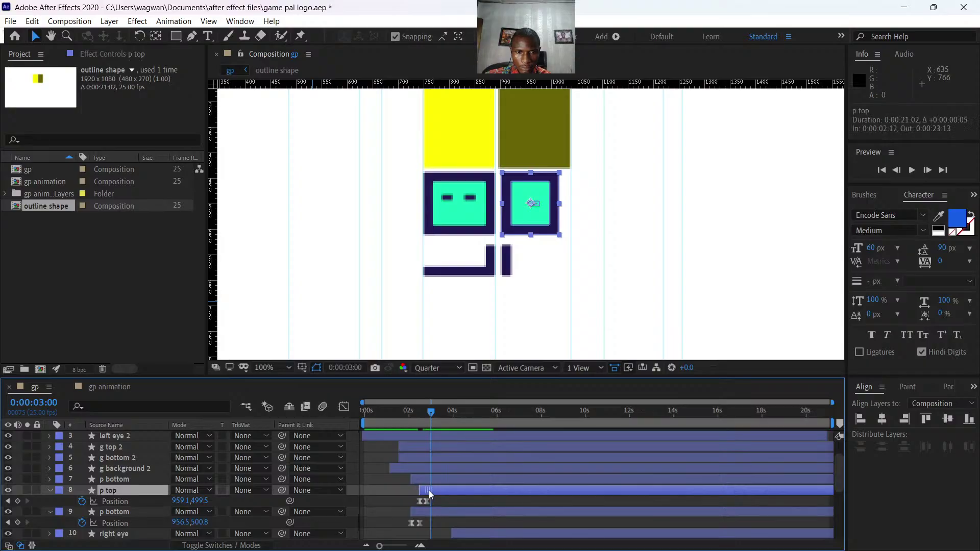
drag(431, 419, 407, 419)
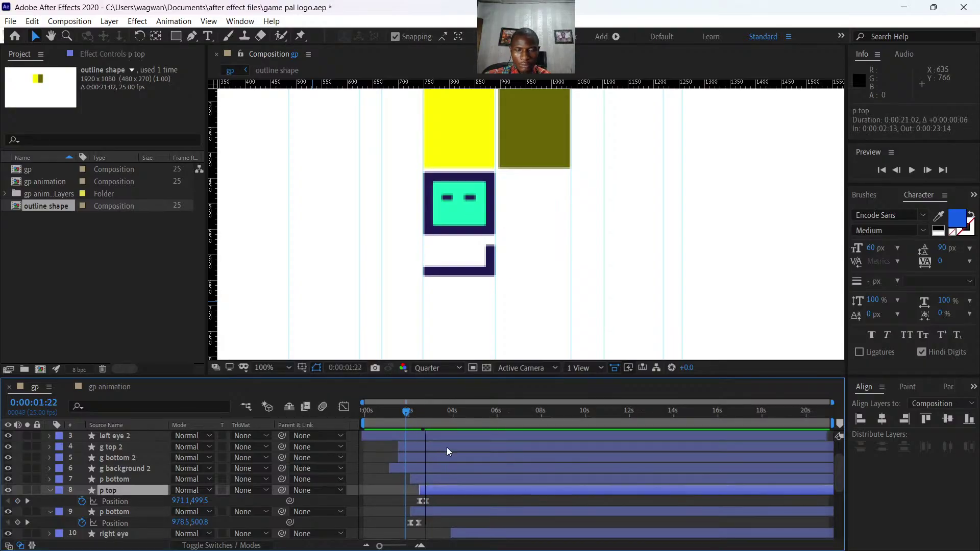
key(space)
key(space)
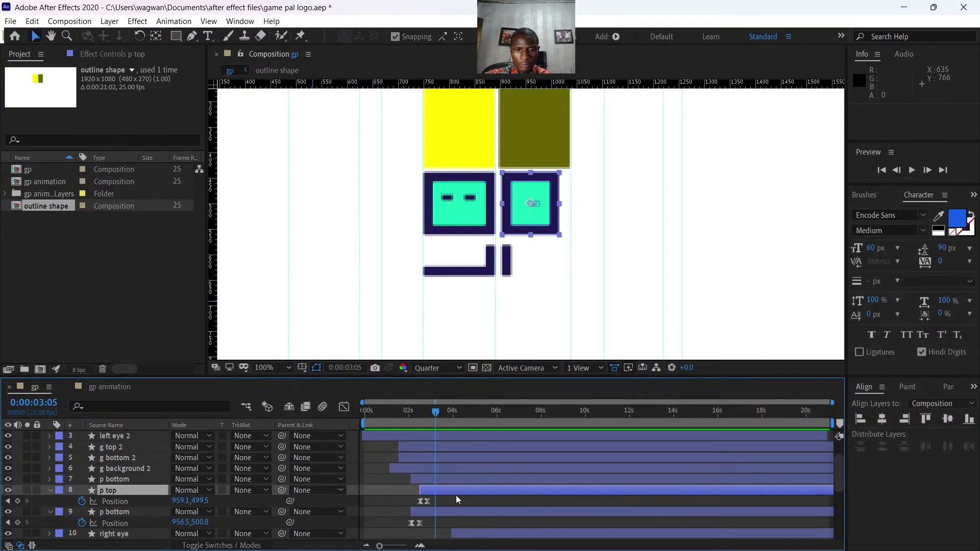
Move only p top's second position keyframe to 0:00:03:01 and preview from 0:00:01:23.
click(447, 504)
drag(428, 502, 432, 501)
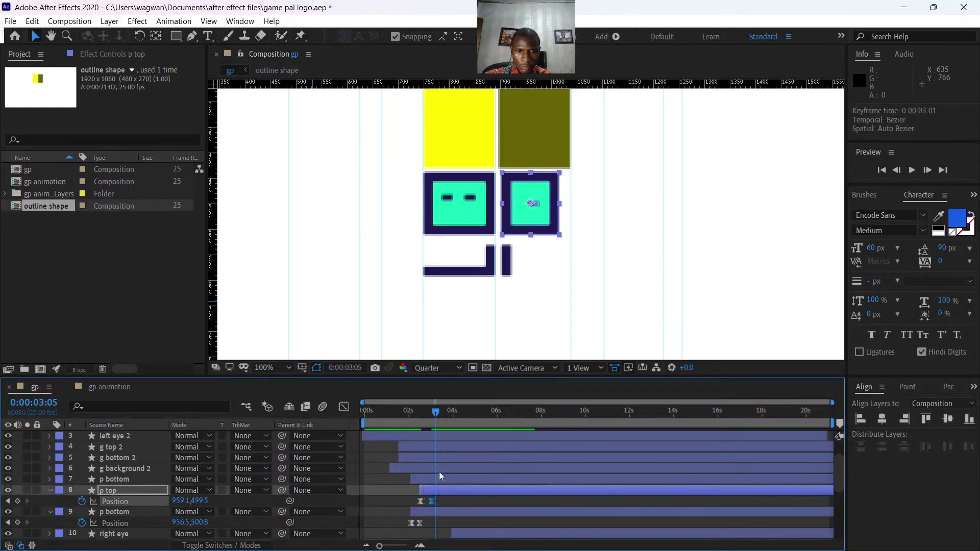
drag(435, 415, 410, 425)
key(space)
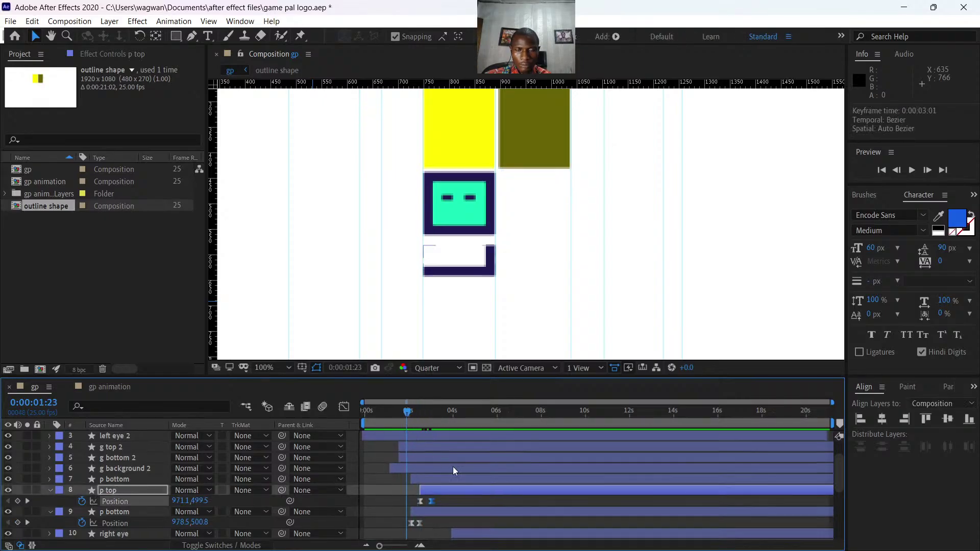
key(space)
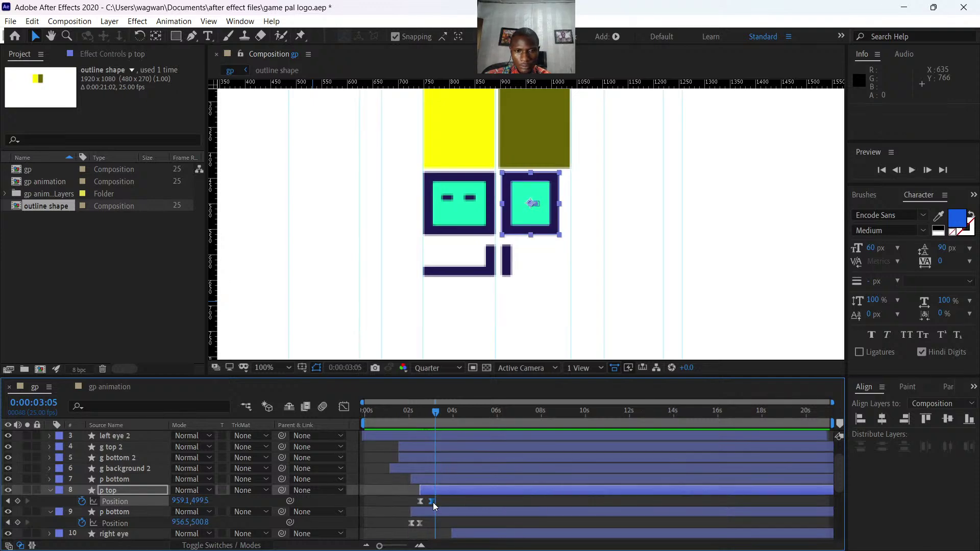
Move the second position keyframe of layer 9, p bottom, to 0:00:02:14 and preview from 0:00:02:01.
drag(433, 501, 422, 522)
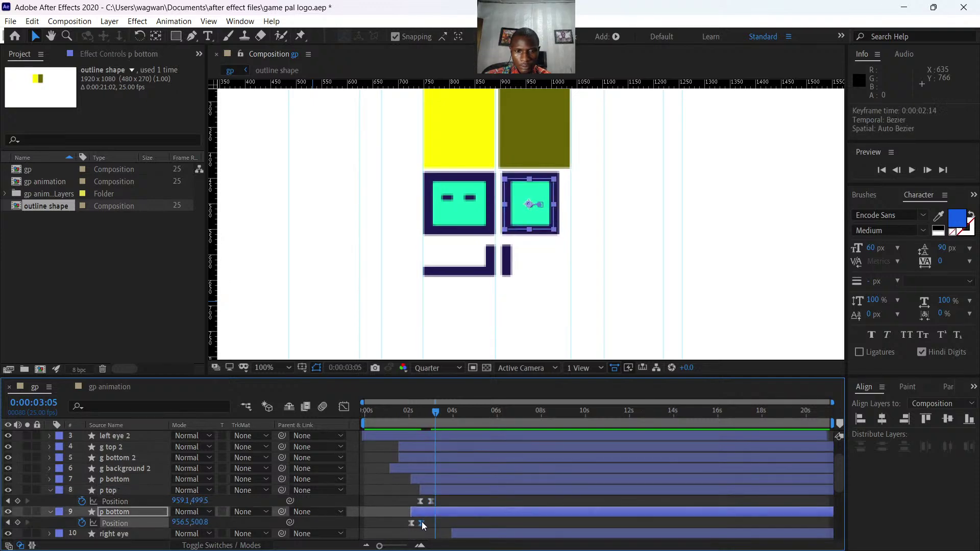
drag(435, 414, 409, 423)
key(space)
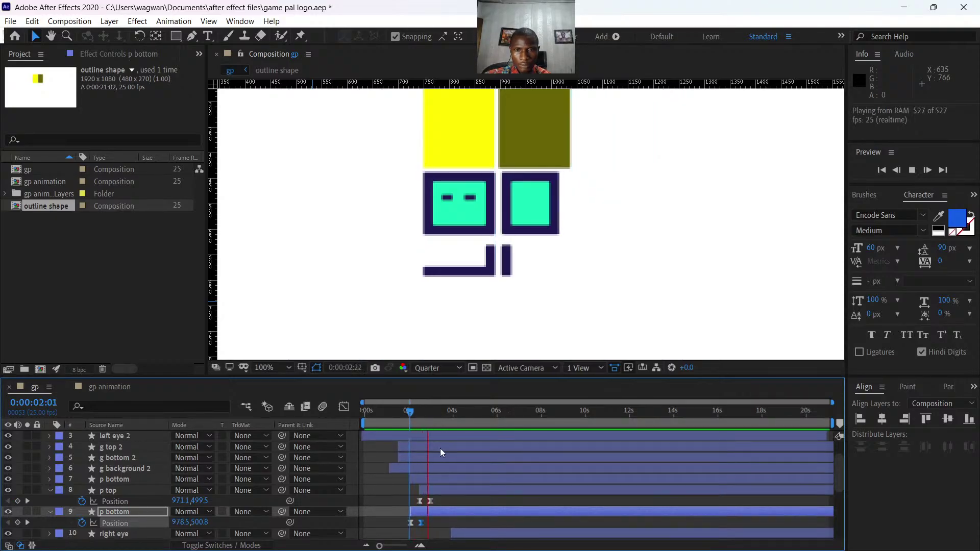
key(space)
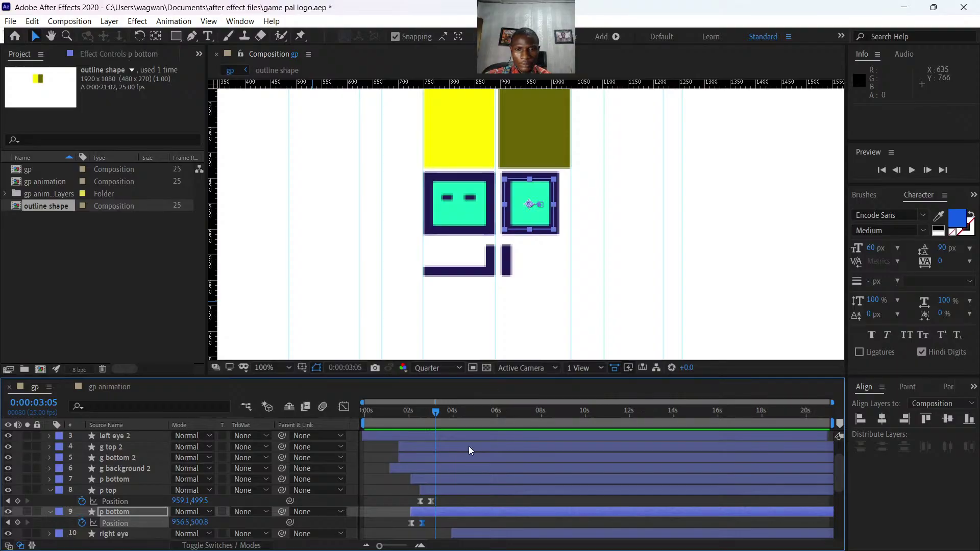
Preview the letter pieces' animation from 0:00:00:09 and return the playhead to 0:00:00:00.
drag(435, 415, 372, 415)
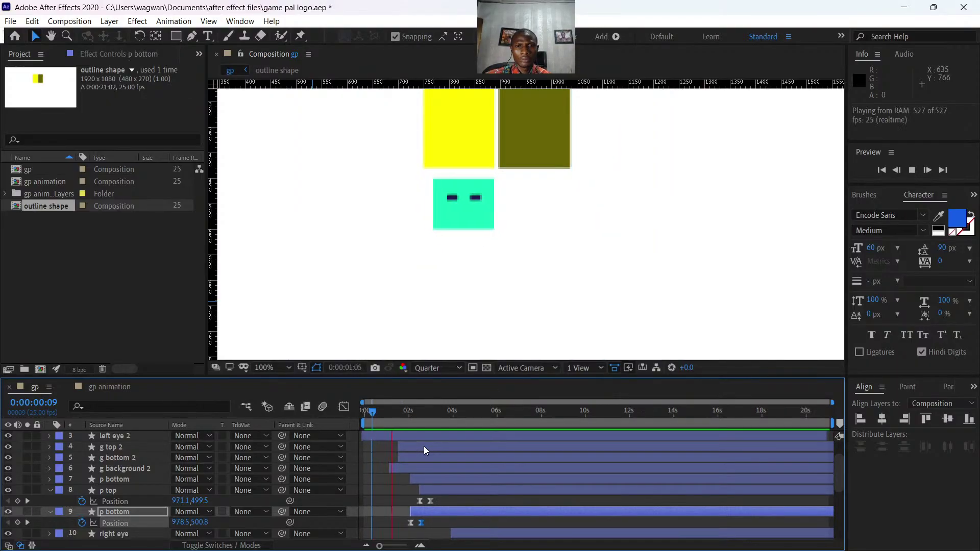
click(412, 412)
drag(410, 415, 345, 416)
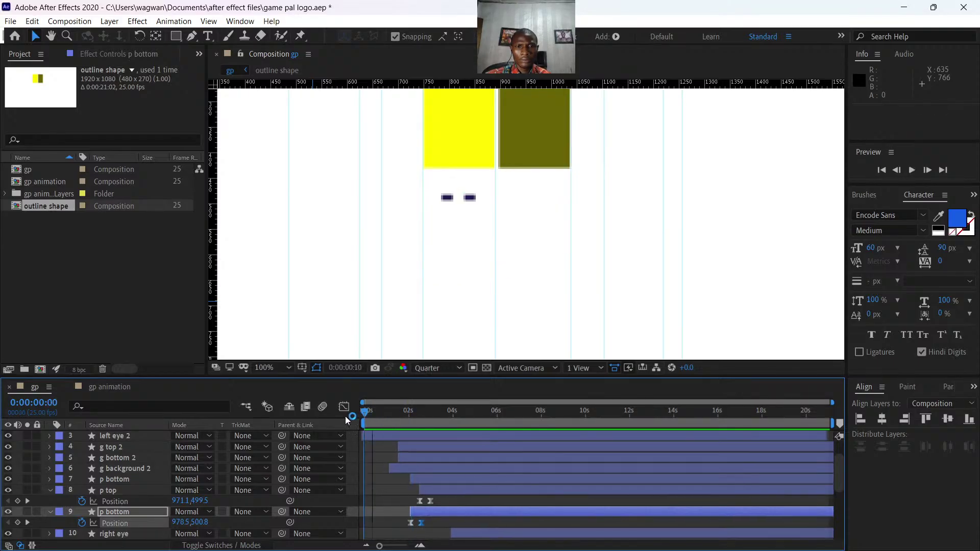
Preview the letter pieces' animation from 0:00:00:00, replay it from 0:00:00:01, and park the playhead at 0:00:02:21.
key(space)
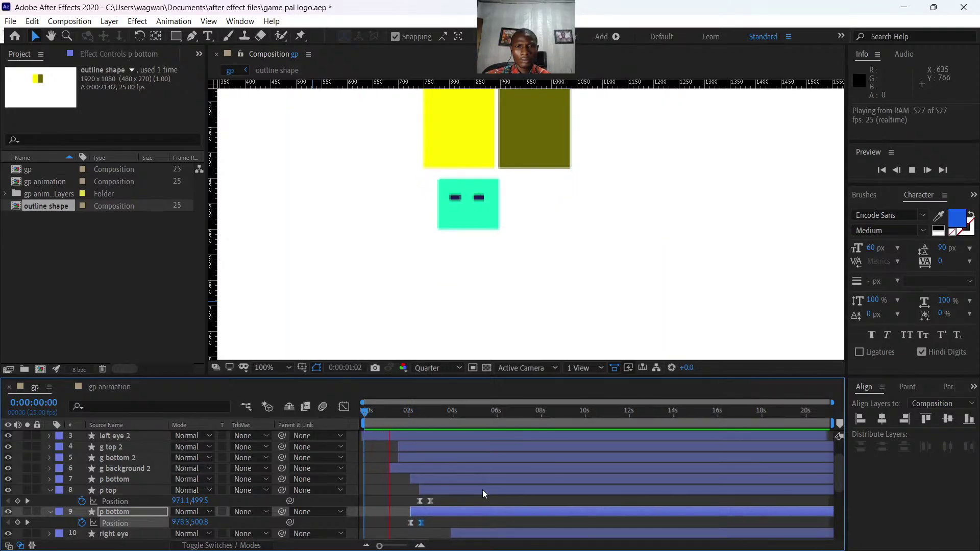
key(space)
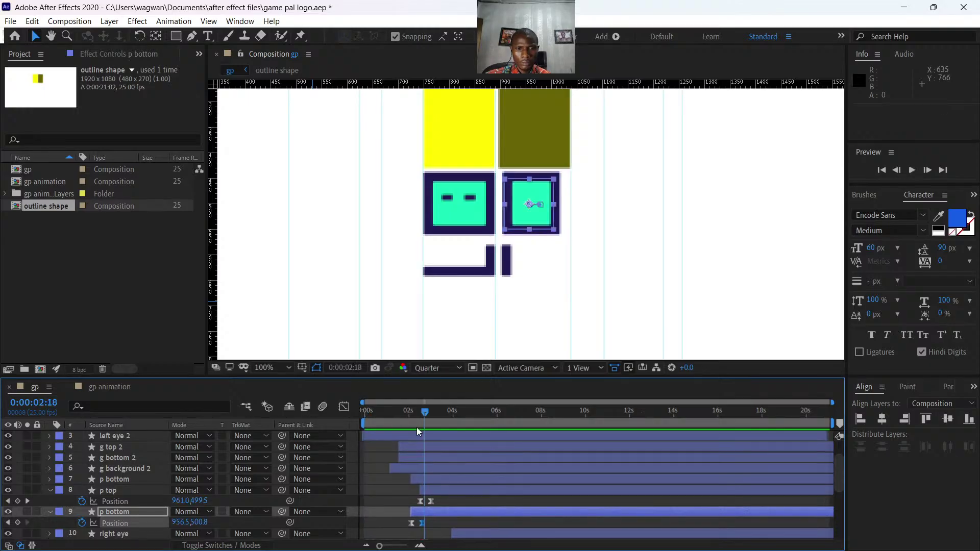
drag(425, 412, 367, 419)
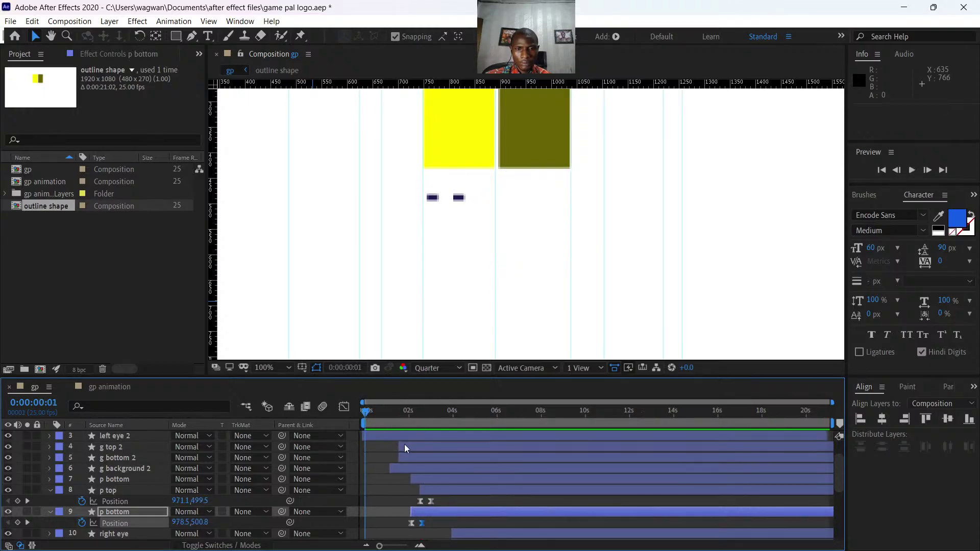
key(space)
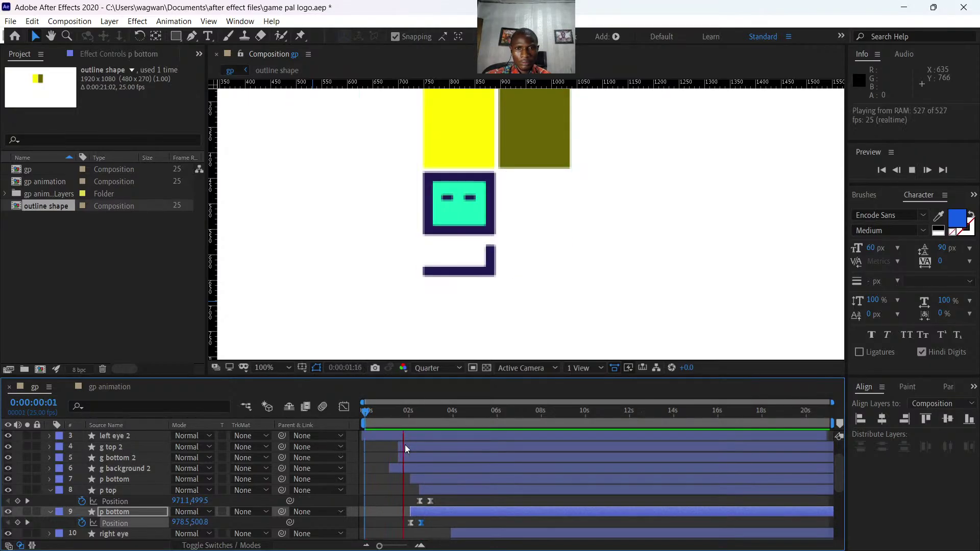
key(space)
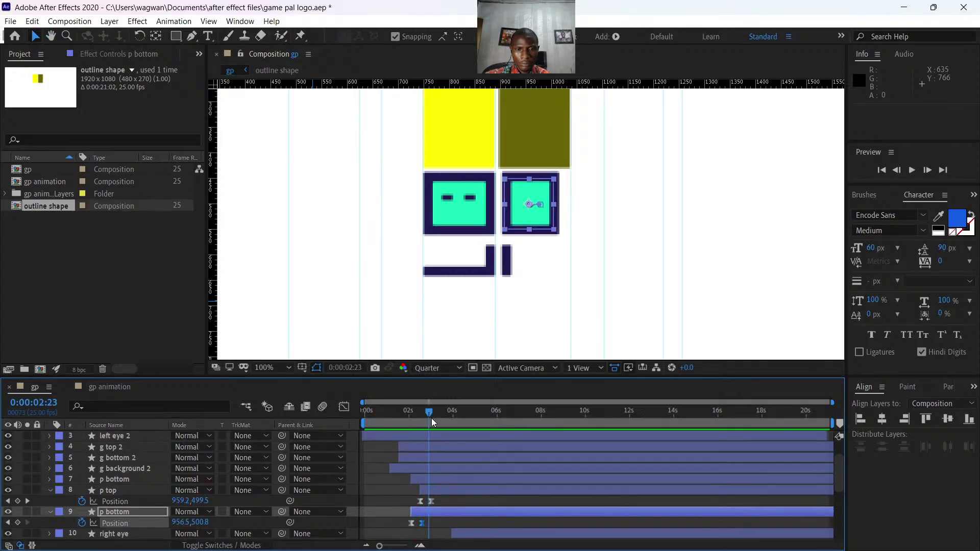
mouse_move(431, 419)
mouse_down()
mouse_move(437, 411)
mouse_move(409, 418)
mouse_move(428, 430)
mouse_up()
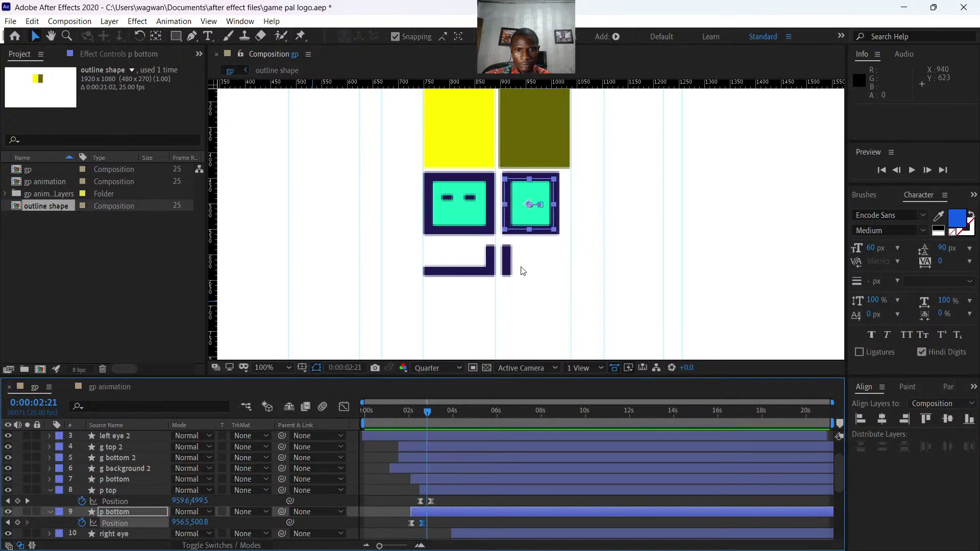
Shift layer 7, p bottom, the small stem piece, to start at 0:00:03:05.
click(507, 265)
scroll(495, 446, down, 3)
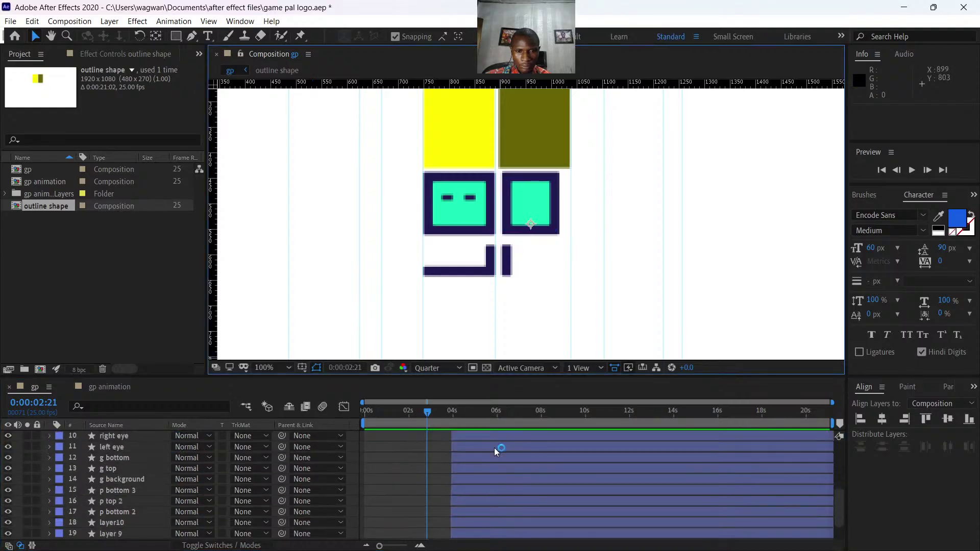
click(448, 477)
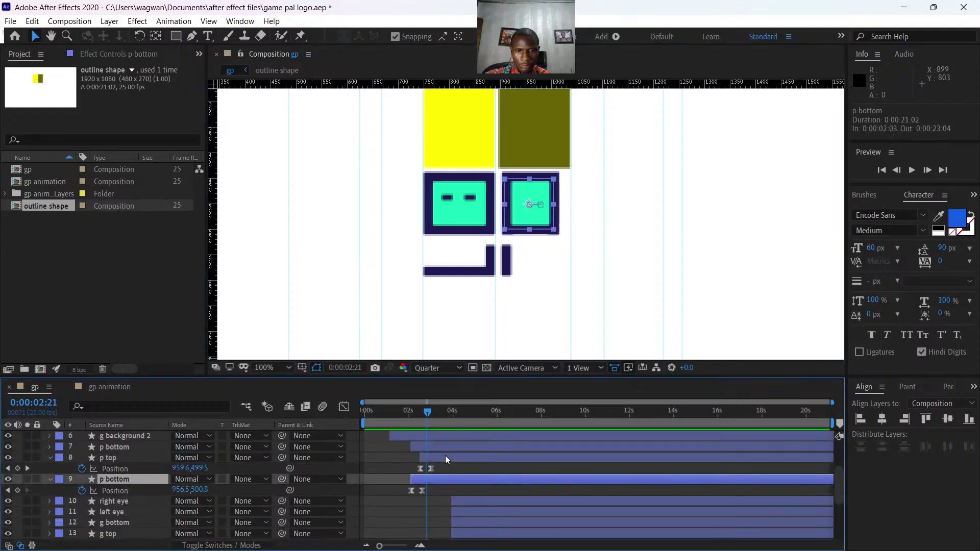
click(445, 455)
click(442, 448)
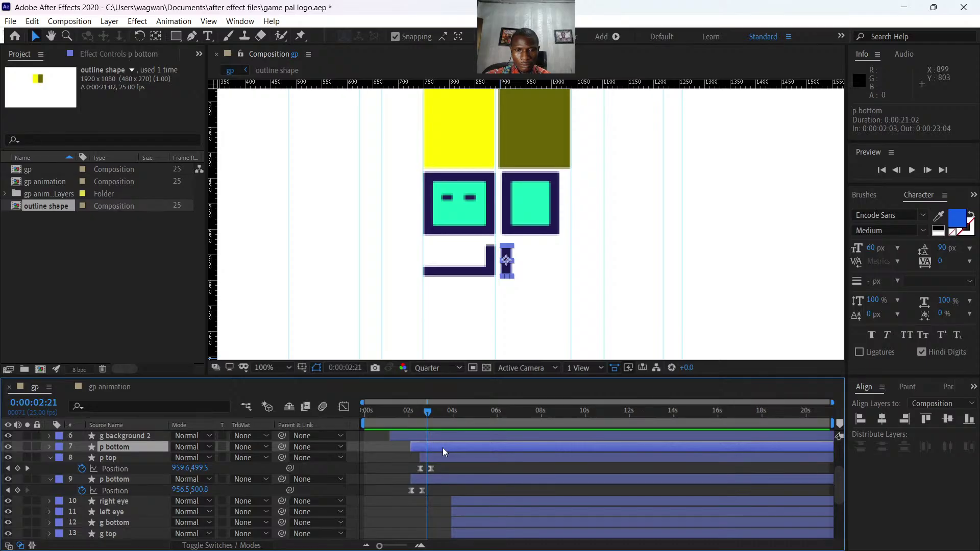
drag(427, 417, 407, 416)
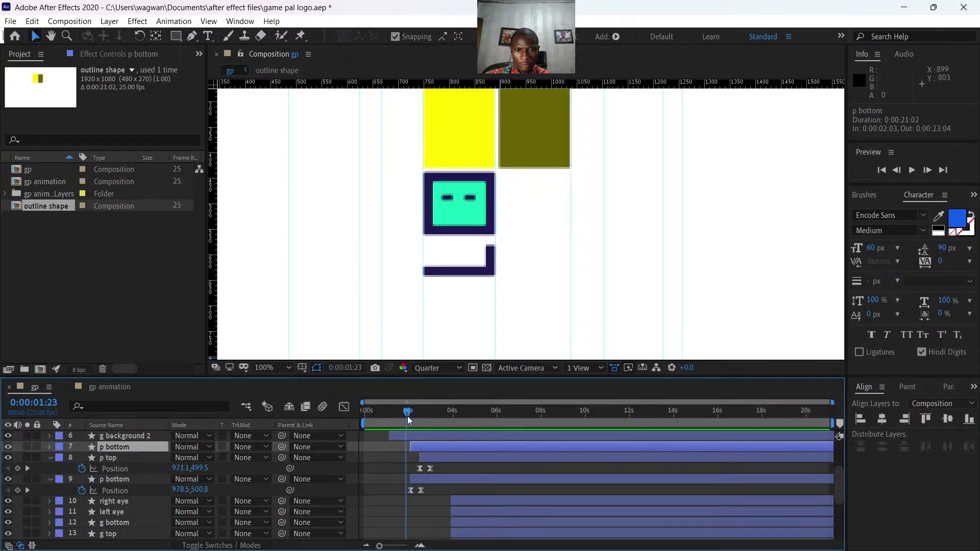
drag(432, 448, 420, 492)
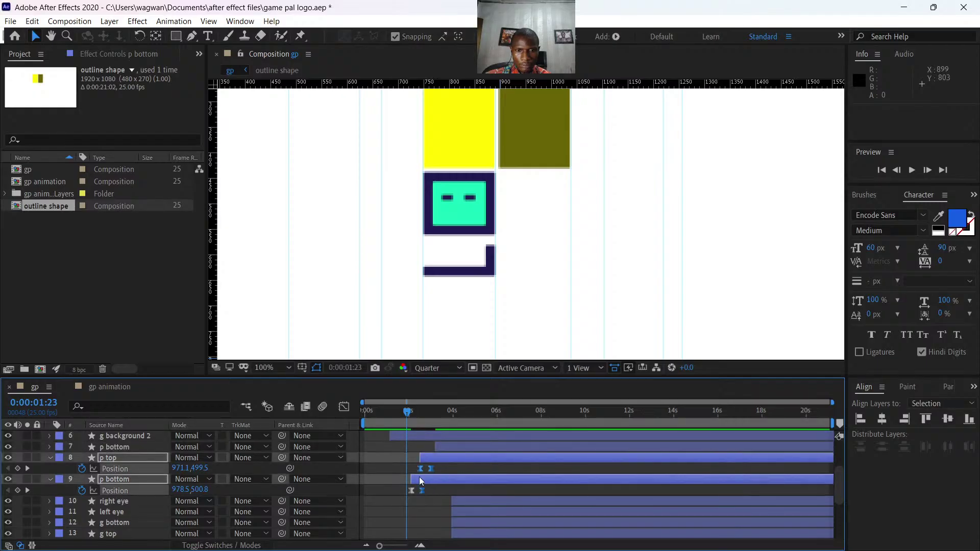
Delay the second position keyframes of p top and layer 9, p bottom, by a few frames and preview from 0:00:01:23.
click(442, 471)
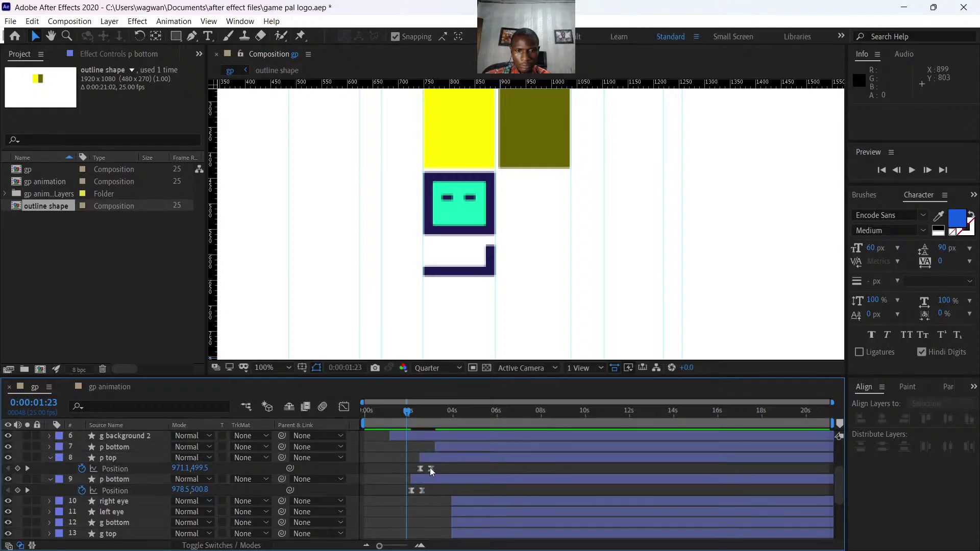
click(430, 468)
drag(431, 467, 427, 489)
click(424, 490)
key(space)
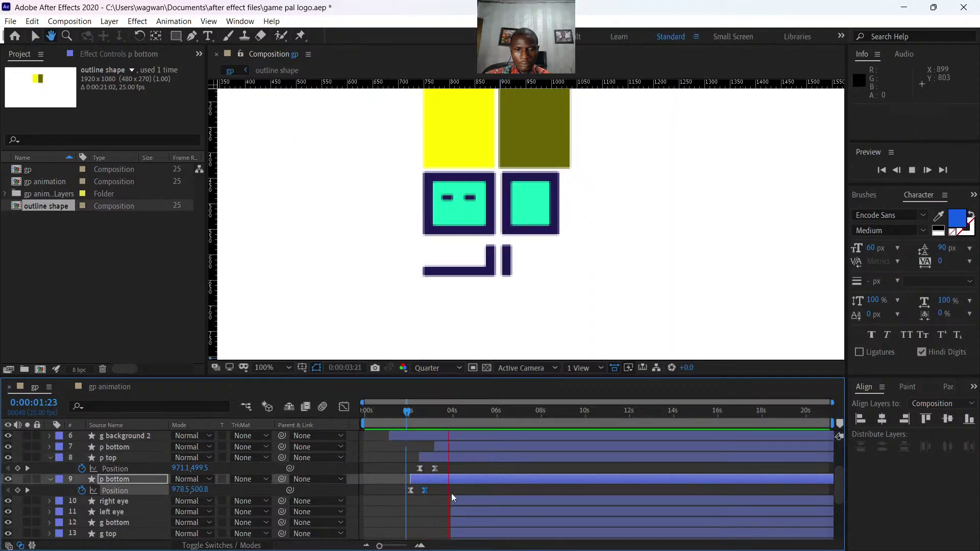
key(space)
drag(455, 413, 435, 415)
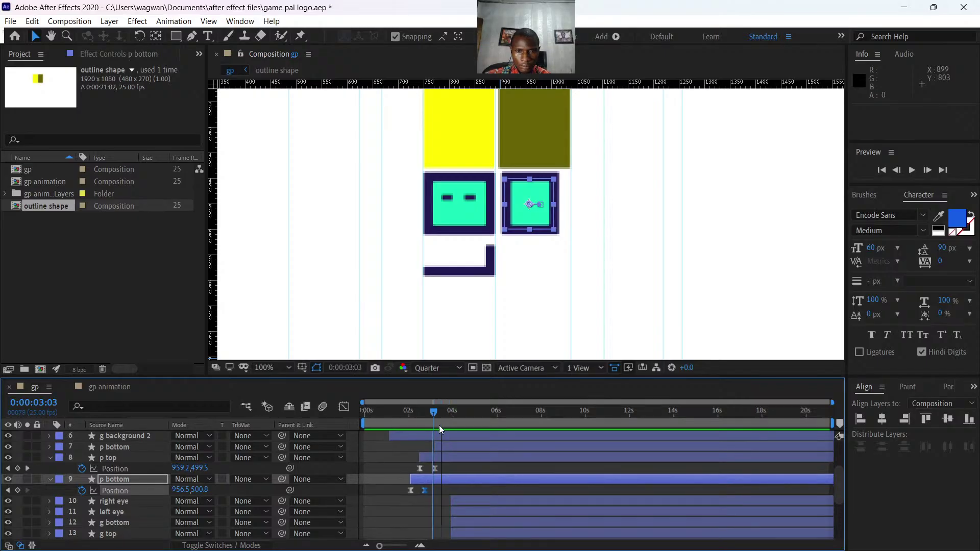
Shift layer 7, p bottom, to start at 0:00:03:04 and reveal its Position property.
click(454, 479)
click(447, 458)
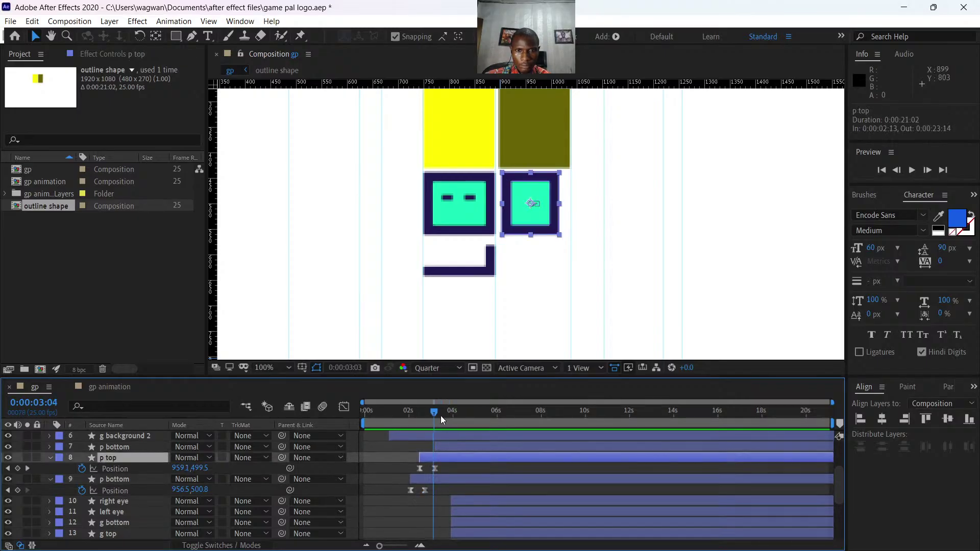
drag(441, 415, 443, 417)
click(446, 447)
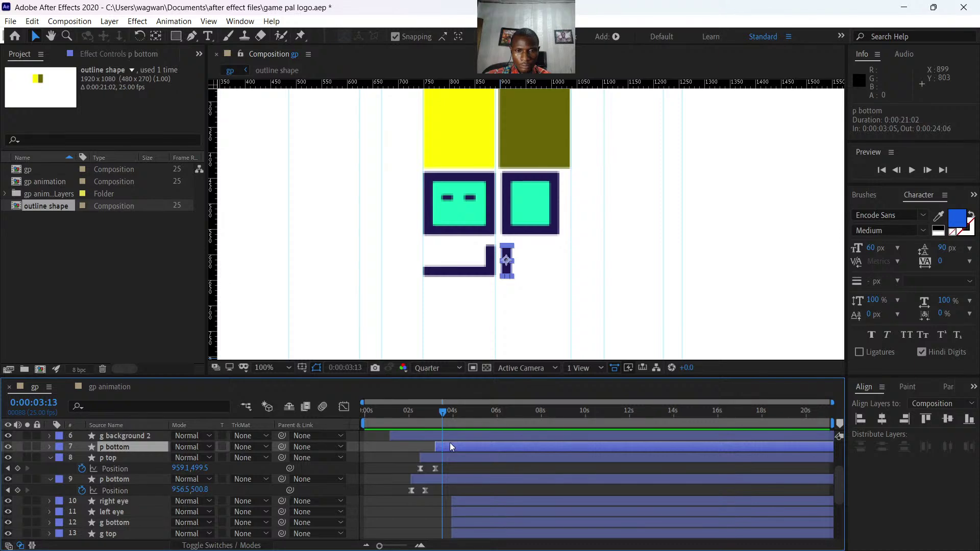
drag(442, 412, 433, 415)
key(p)
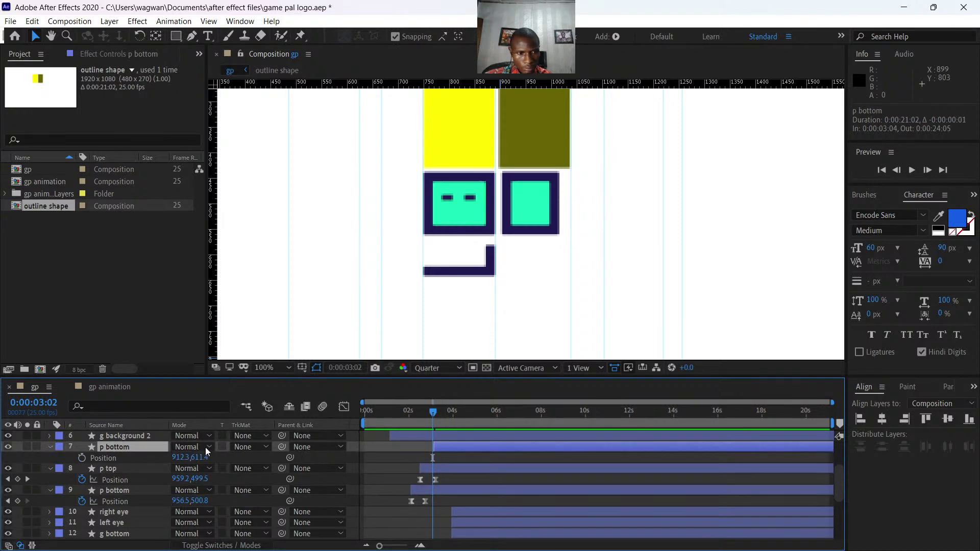
Try keyframing layer 7 p bottom's Position at 0:00:03:04 and setting X to 941.3, and undo the changes.
click(192, 456)
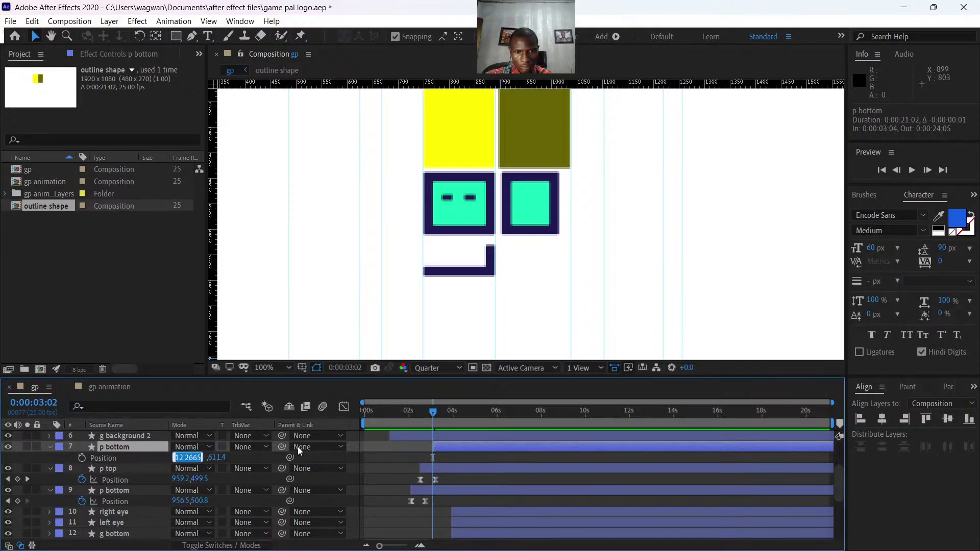
click(81, 458)
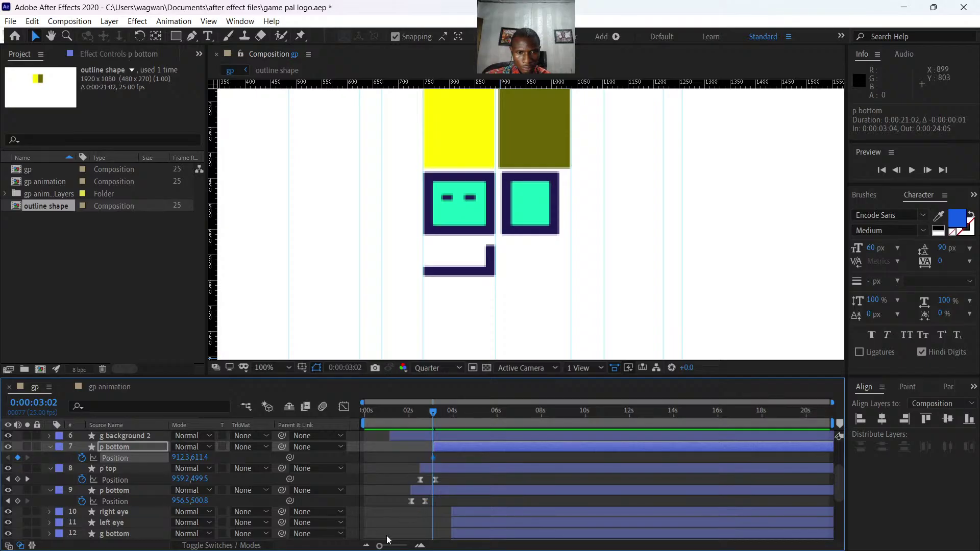
drag(380, 546, 394, 547)
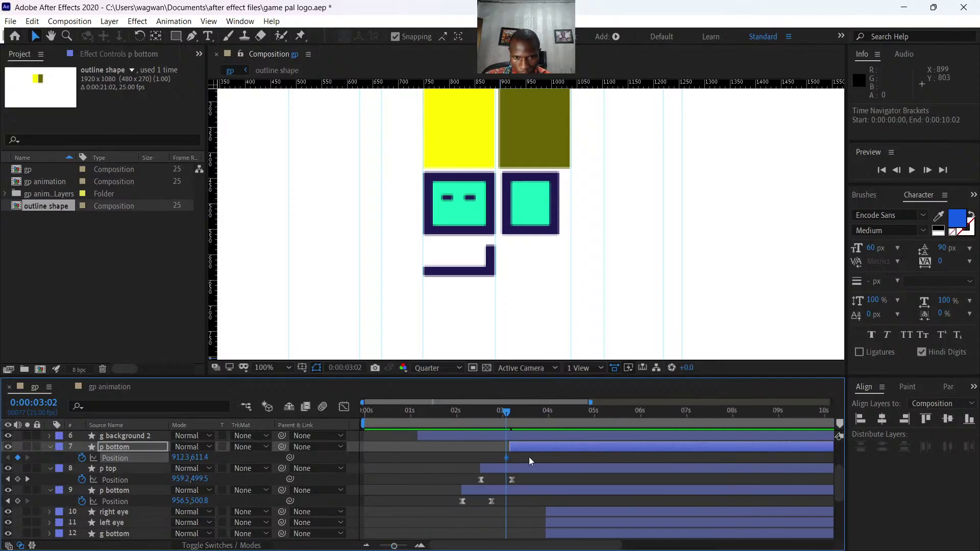
drag(508, 458, 511, 458)
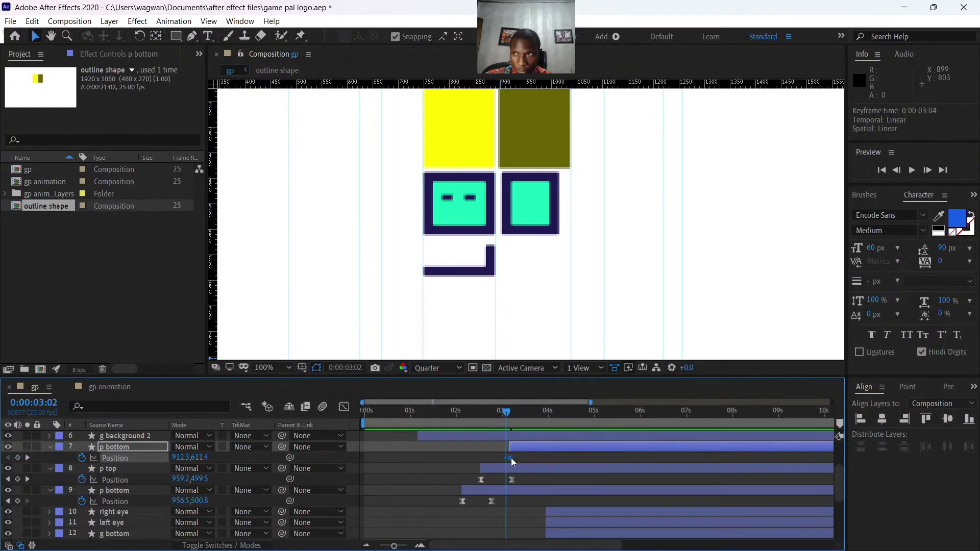
click(185, 458)
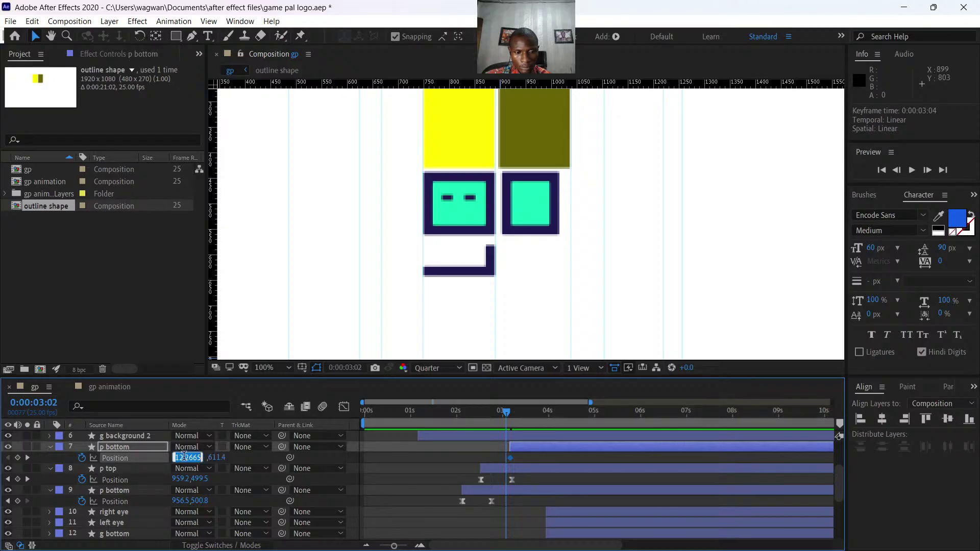
text(937.3)
key(Return)
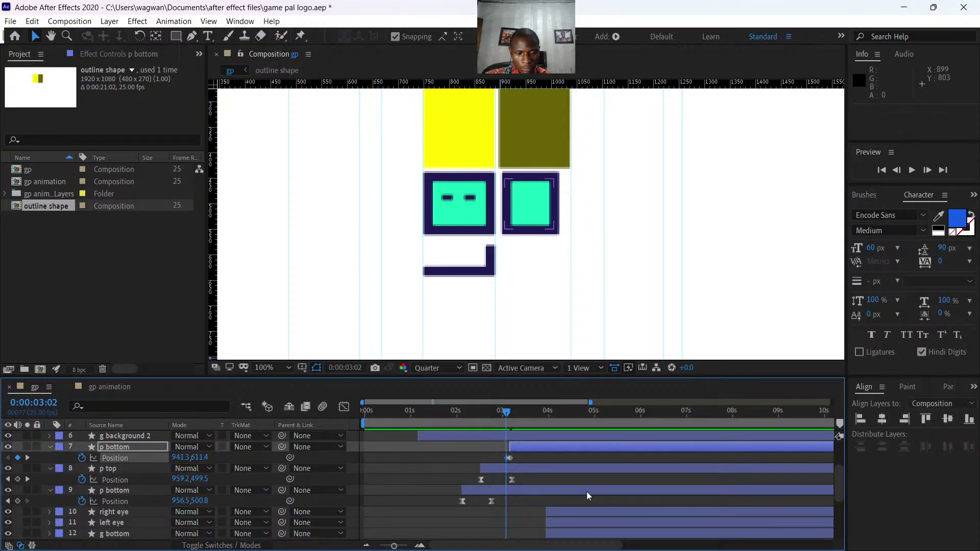
key(ctrl+z)
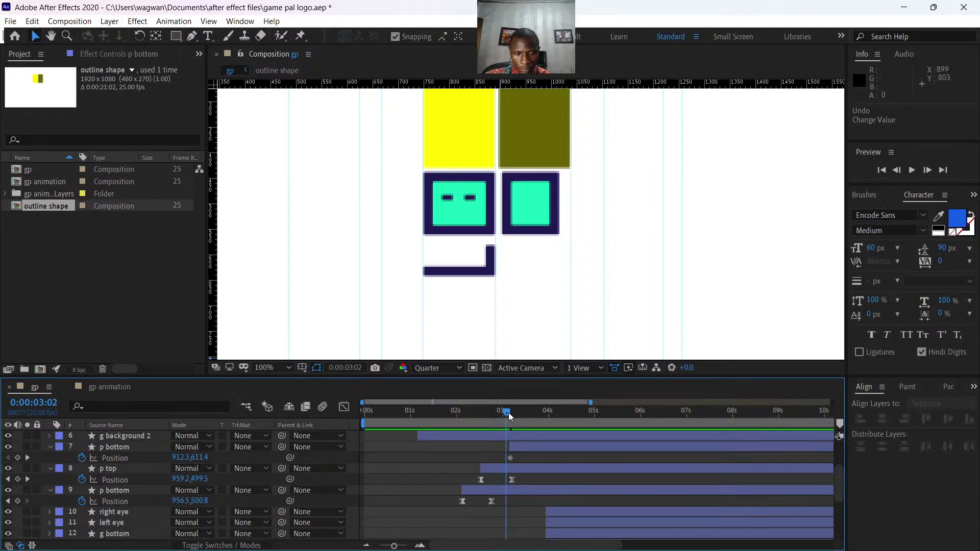
key(ctrl+z)
Add a Position keyframe to layer 7, p bottom, at 0:00:03:04 with X set to 933.3.
drag(506, 415, 509, 414)
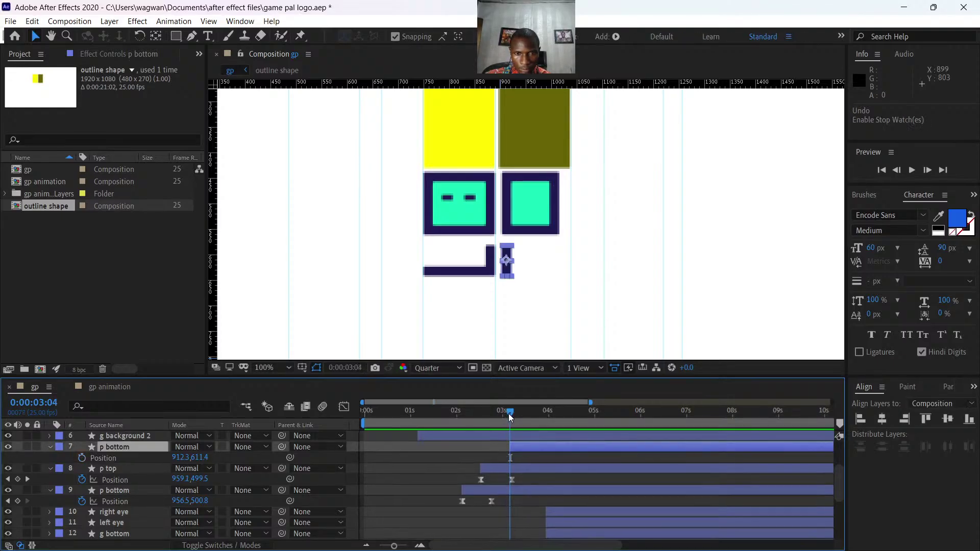
click(176, 458)
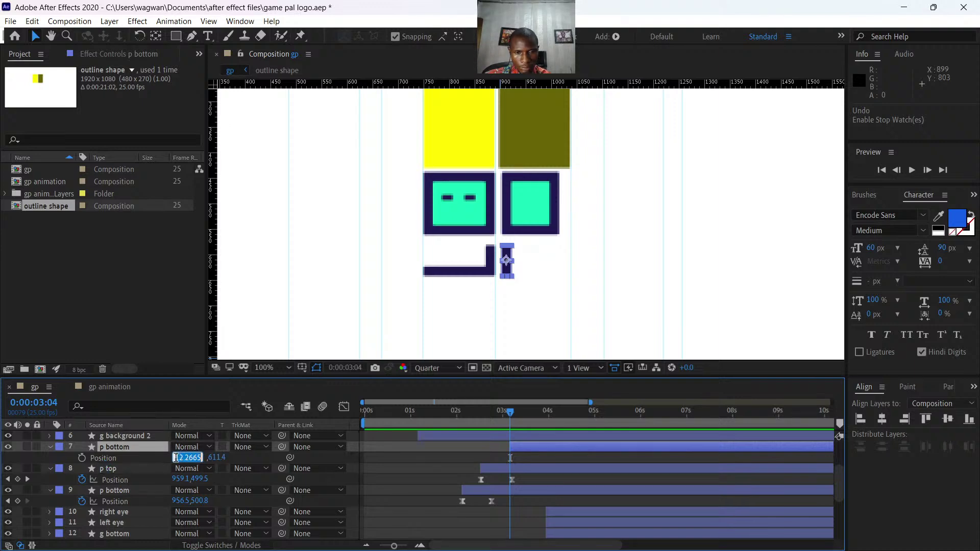
click(81, 458)
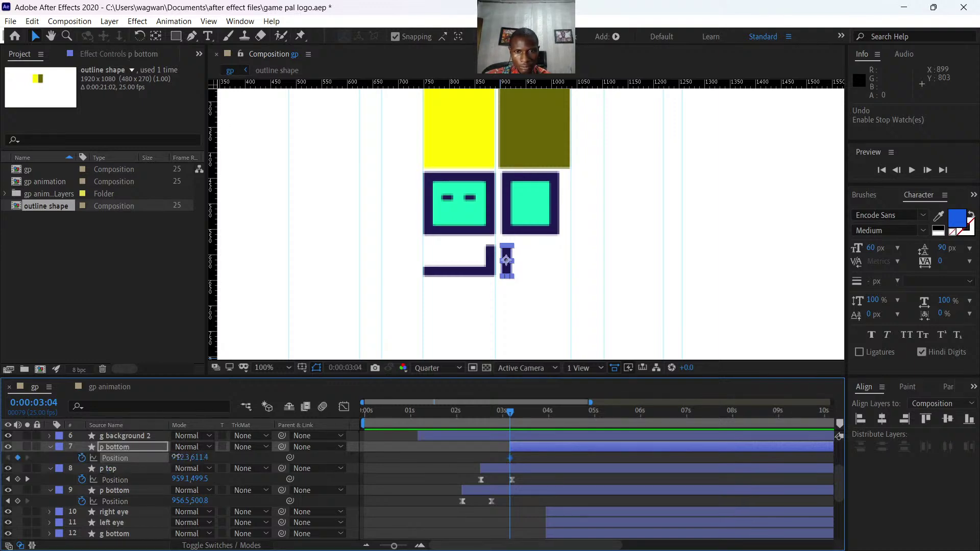
drag(176, 457, 193, 458)
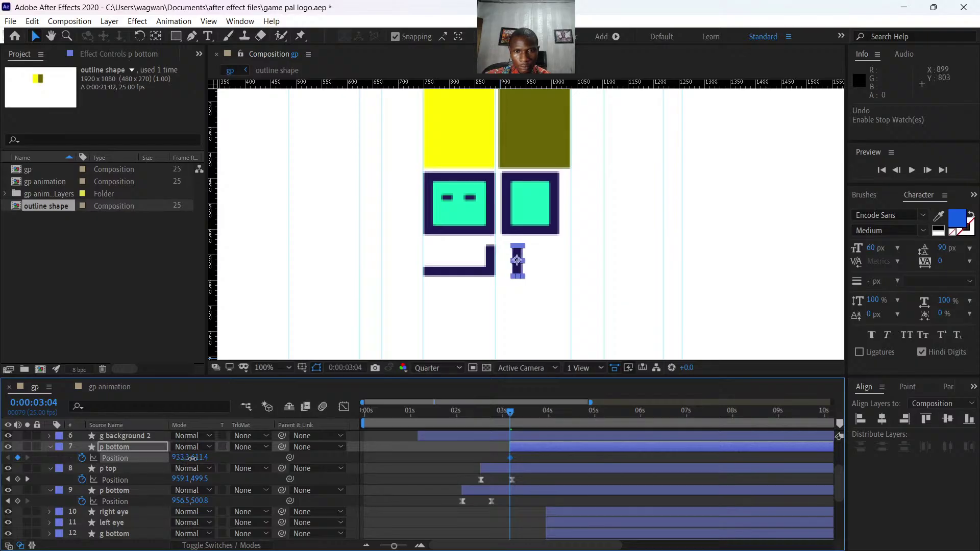
Set layer 7 p bottom's X position to 912.3 at 0:00:03:11 and preview the motion from 0:00:02:05.
drag(510, 412, 522, 417)
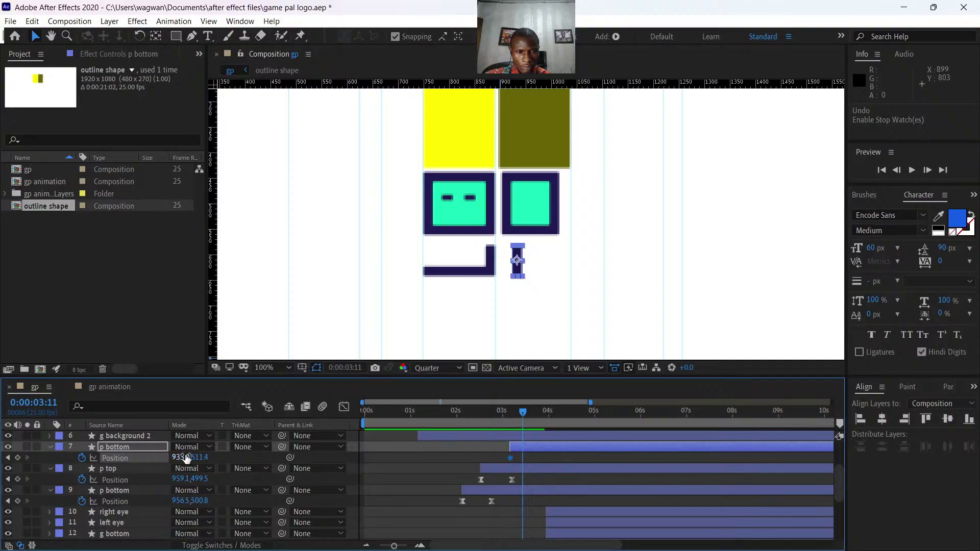
click(181, 458)
key(Return)
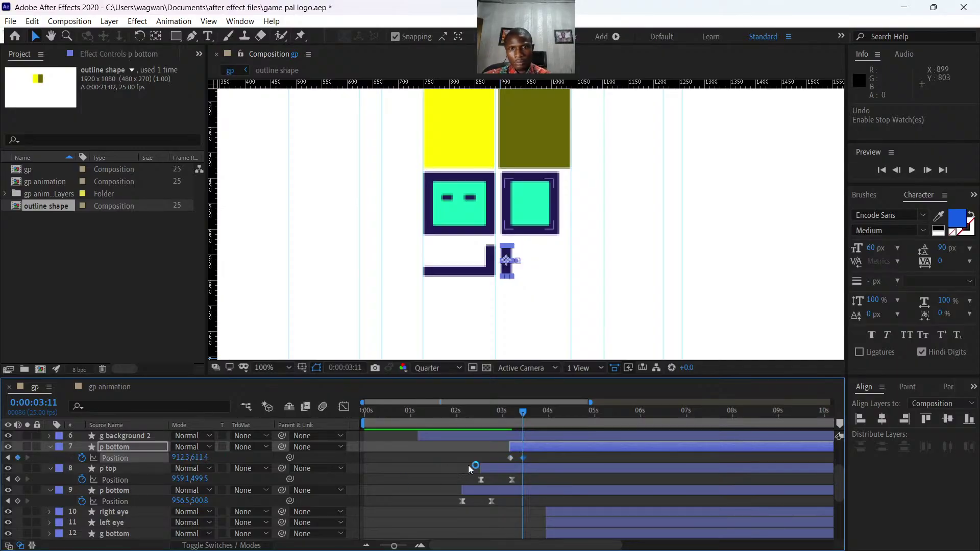
drag(525, 414, 467, 425)
key(space)
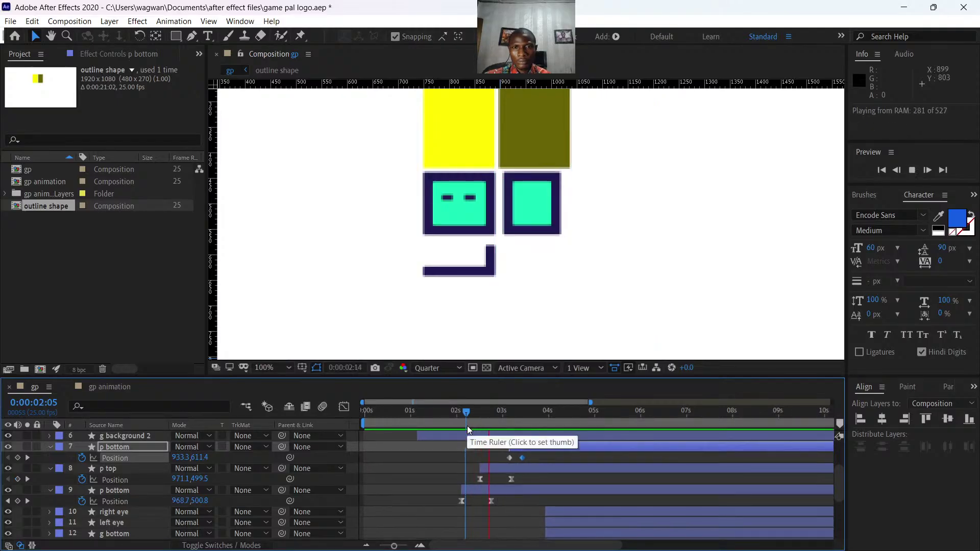
key(space)
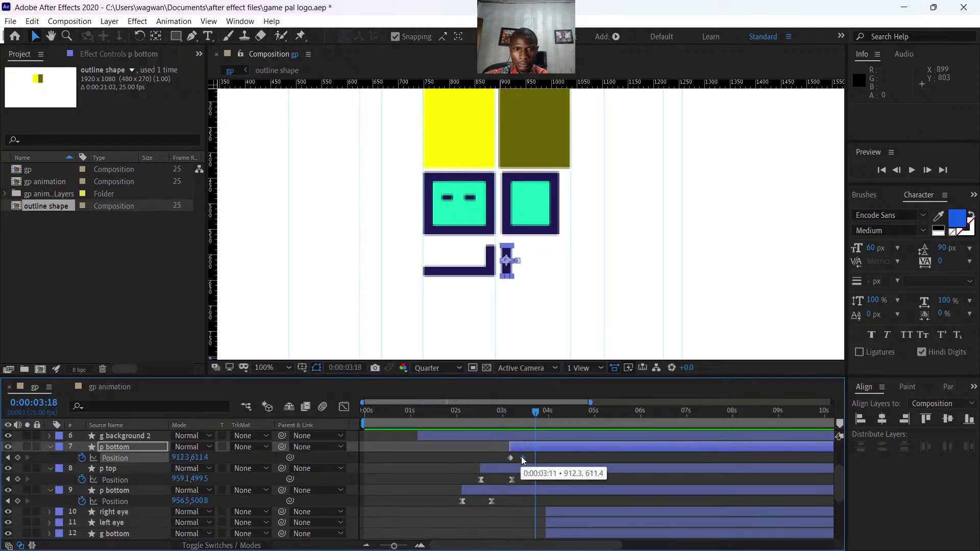
Move layer 7, p bottom, to start at 0:00:02:23 and apply Easy Ease to its two Position keyframes.
drag(525, 453, 489, 461)
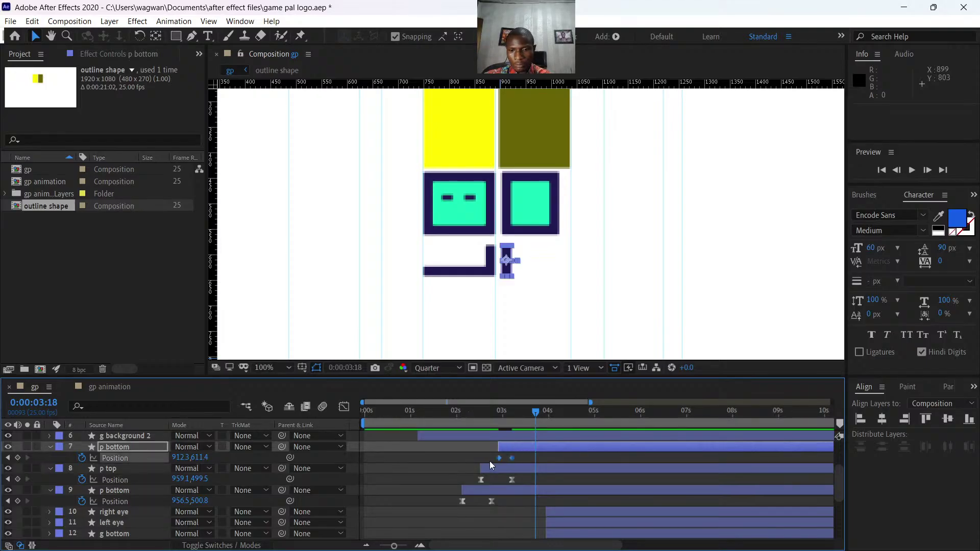
key(F9)
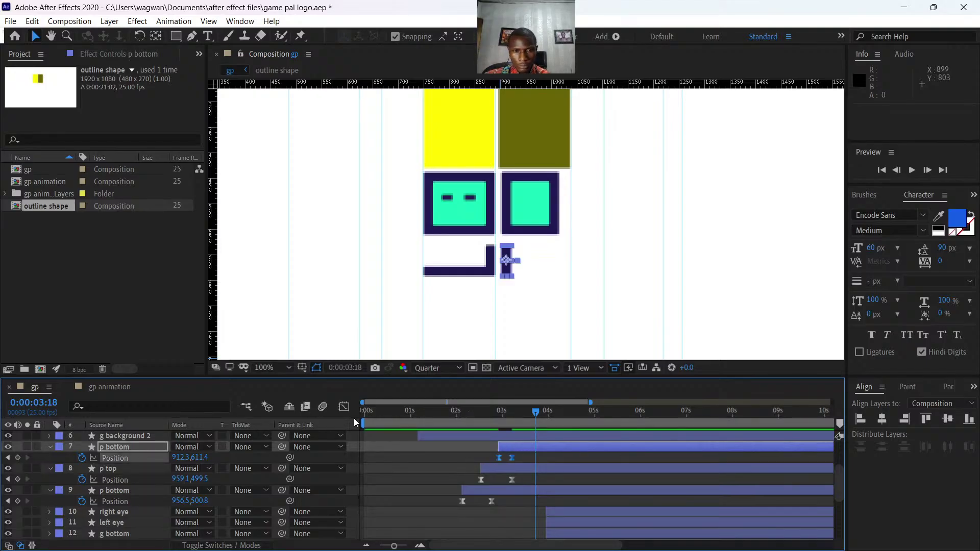
Reshape layer 7 p bottom's Position speed graph into a fast start with a long ease-out, and preview it from 0:00:02:23.
click(343, 409)
drag(518, 503, 480, 524)
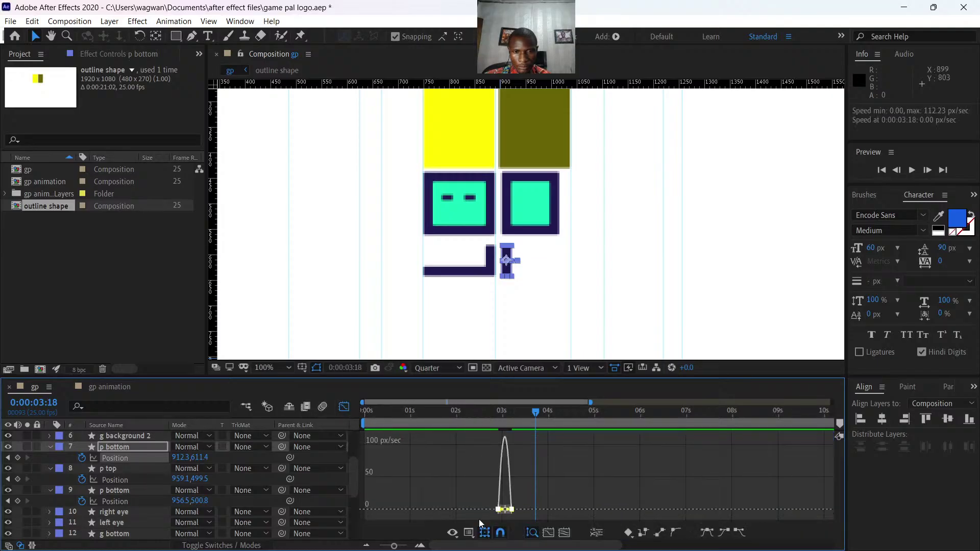
drag(398, 546, 404, 546)
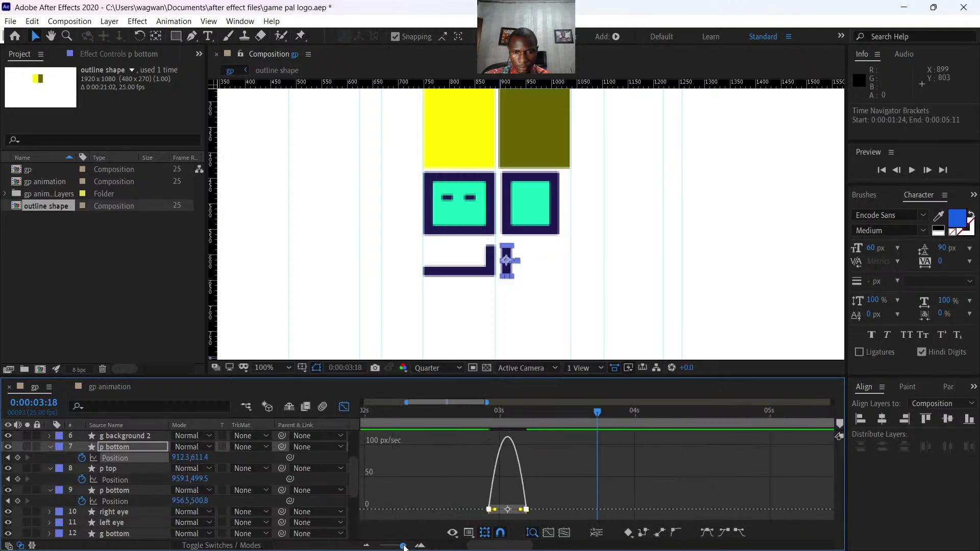
drag(521, 510, 508, 511)
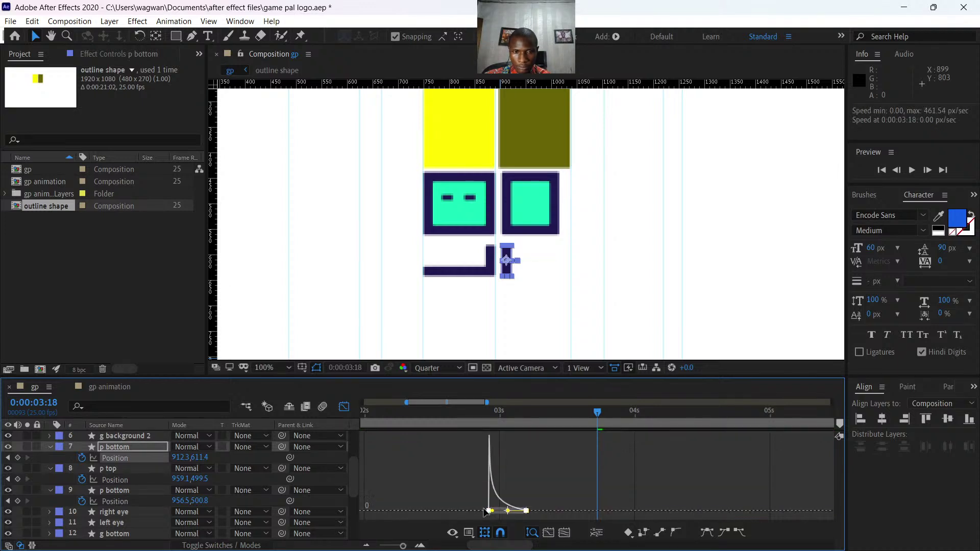
click(344, 407)
drag(594, 411, 487, 424)
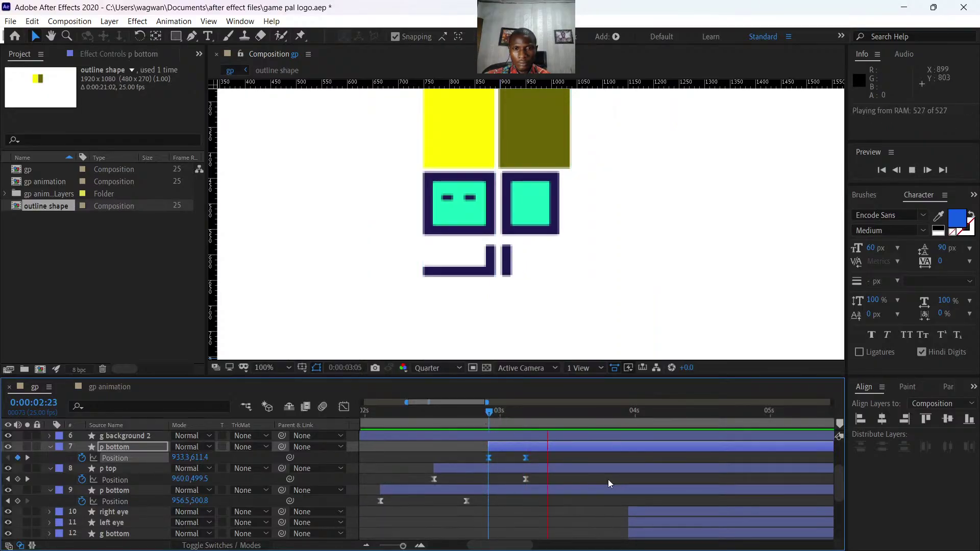
key(space)
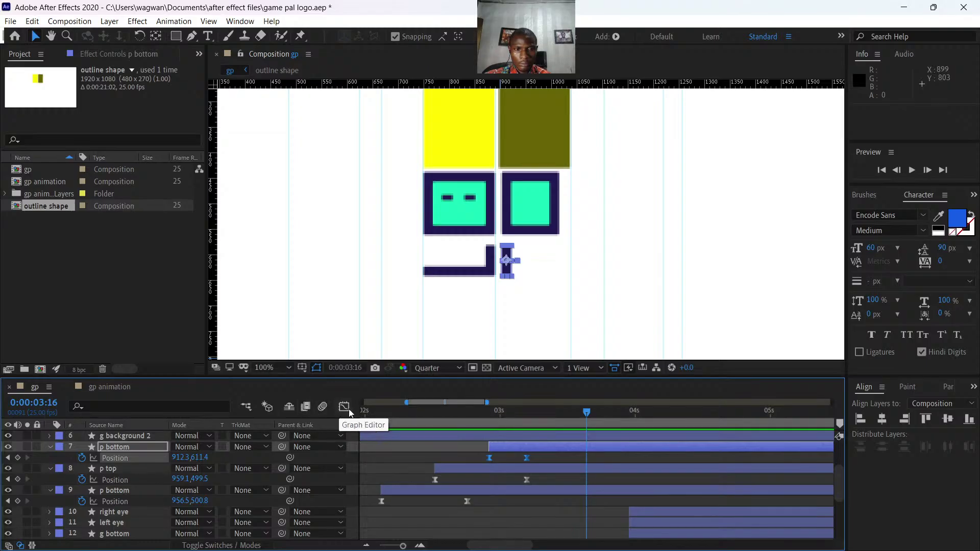
Move layer 7 p bottom's second Position keyframe to 0:00:03:11 and preview the motion from 0:00:01:08.
drag(404, 546, 371, 546)
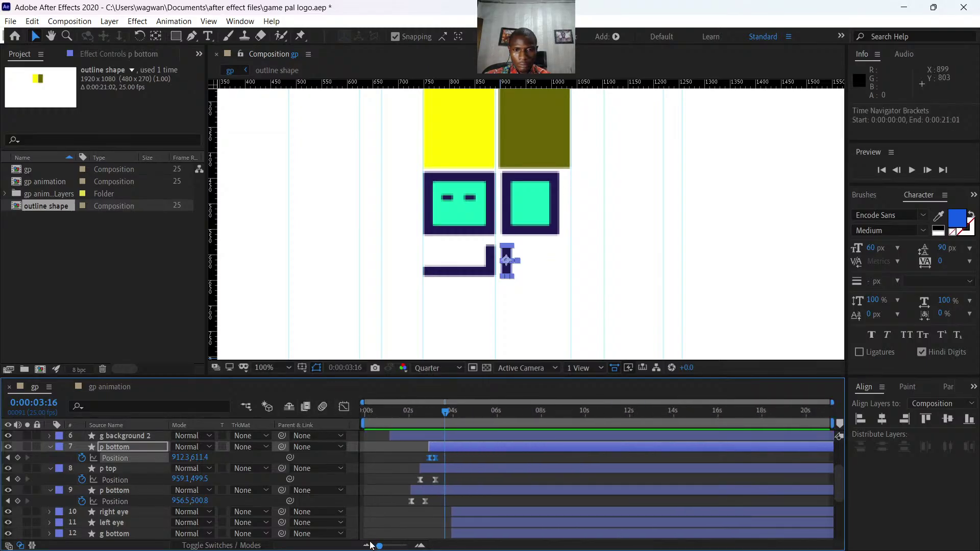
click(446, 460)
click(443, 458)
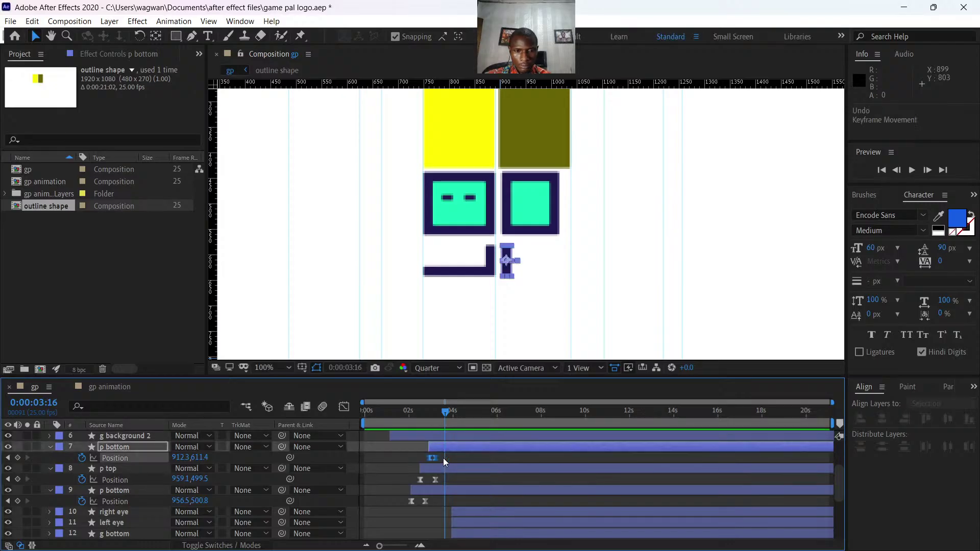
drag(444, 458, 443, 458)
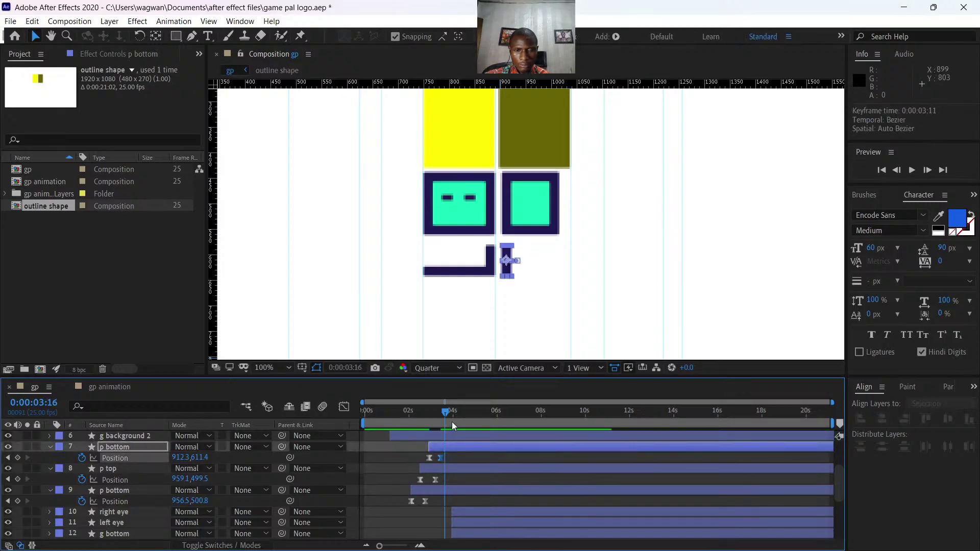
drag(452, 422, 396, 419)
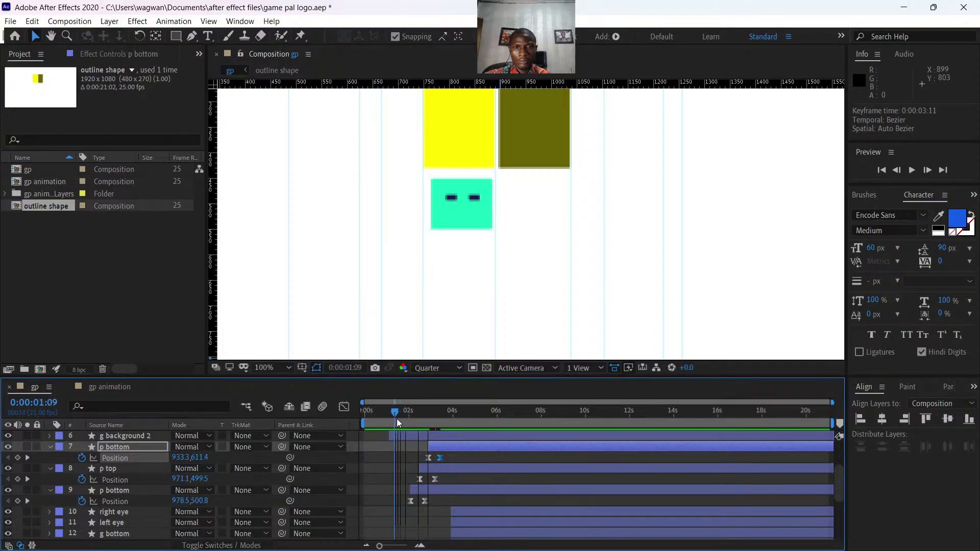
key(space)
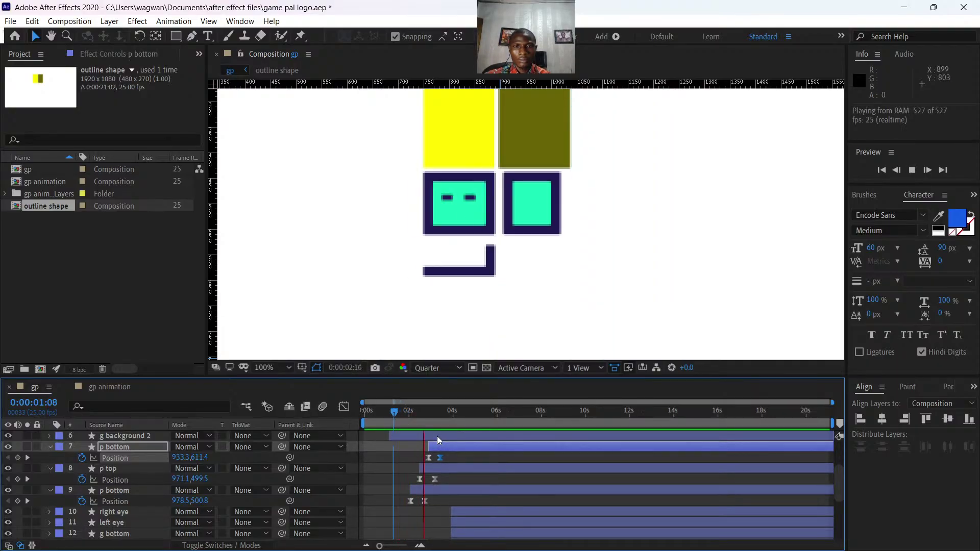
key(space)
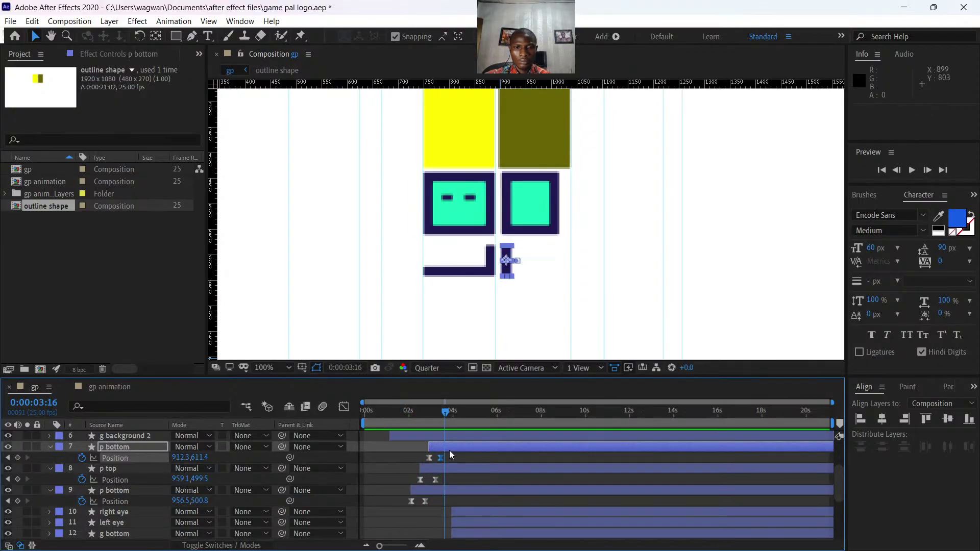
Shift layer 7, p bottom, to start at 0:00:02:17 and preview the motion from 0:00:01:18.
drag(450, 451, 444, 452)
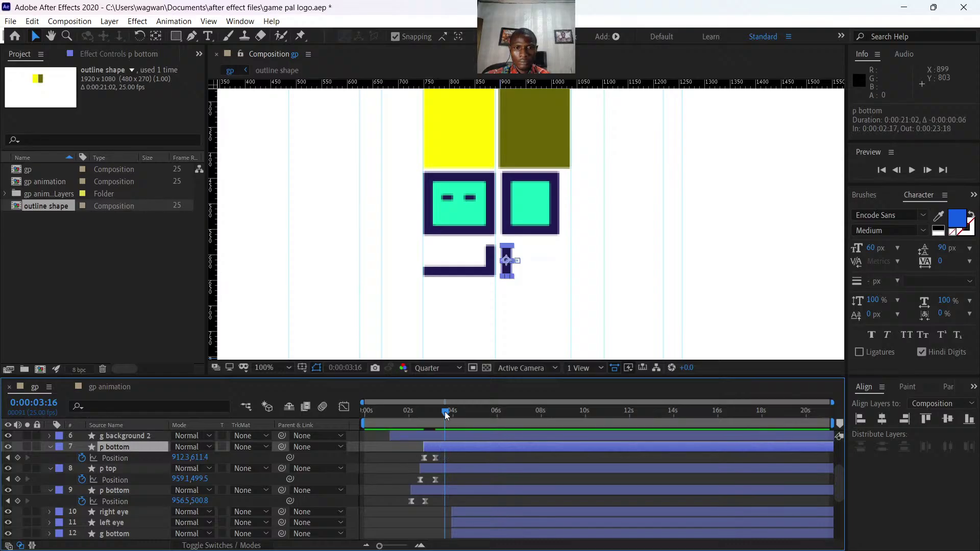
drag(446, 415, 404, 418)
key(space)
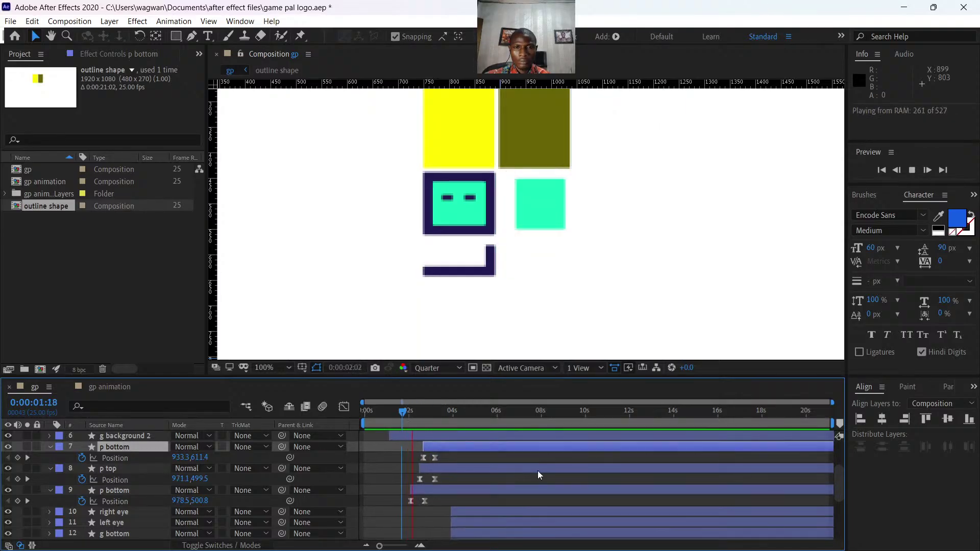
key(space)
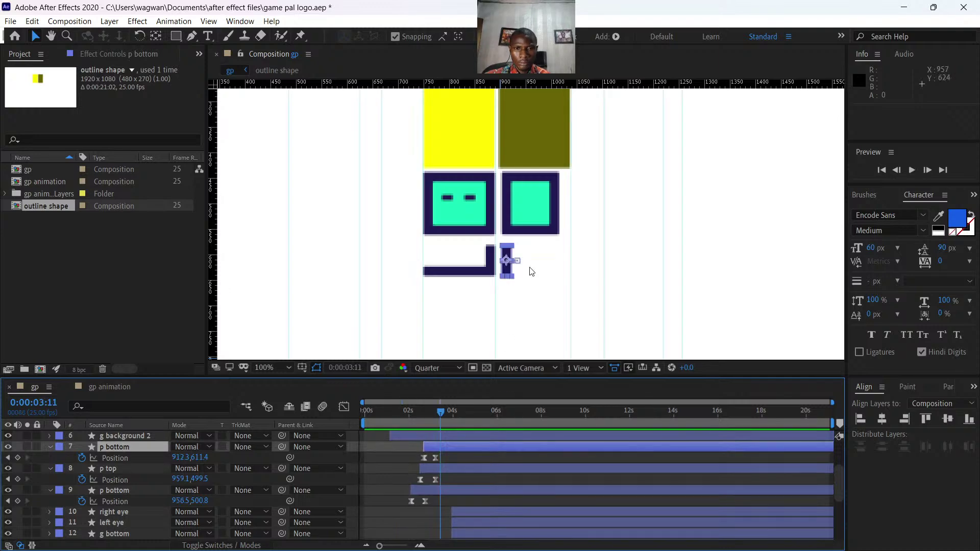
Preview the logo animation from 0:00:00:00 with the composition view at 50%.
scroll(531, 271, down, 1)
scroll(527, 274, down, 1)
scroll(540, 262, up, 1)
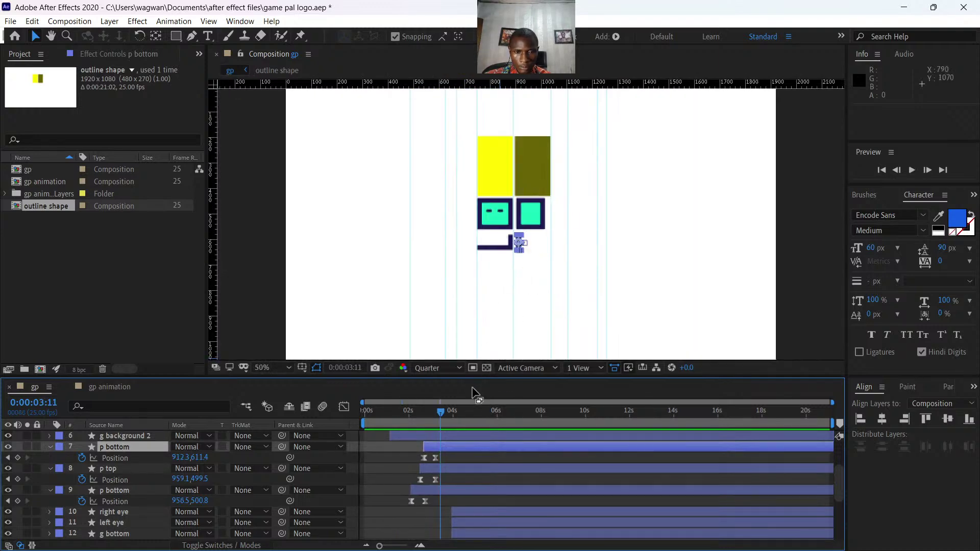
drag(437, 411, 348, 428)
key(space)
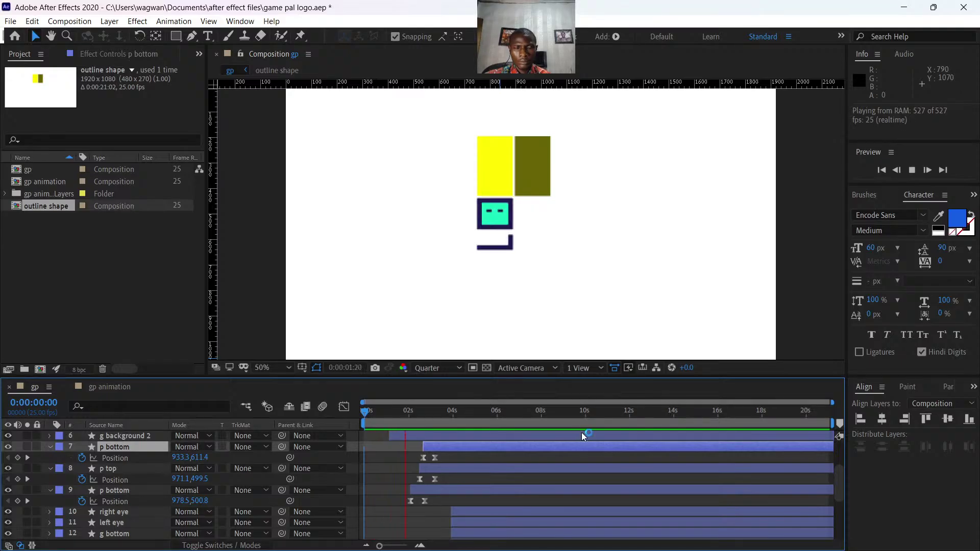
key(space)
Collapse the keyframed properties of layers 7 to 9, p bottom, p top and p bottom.
scroll(413, 461, up, 3)
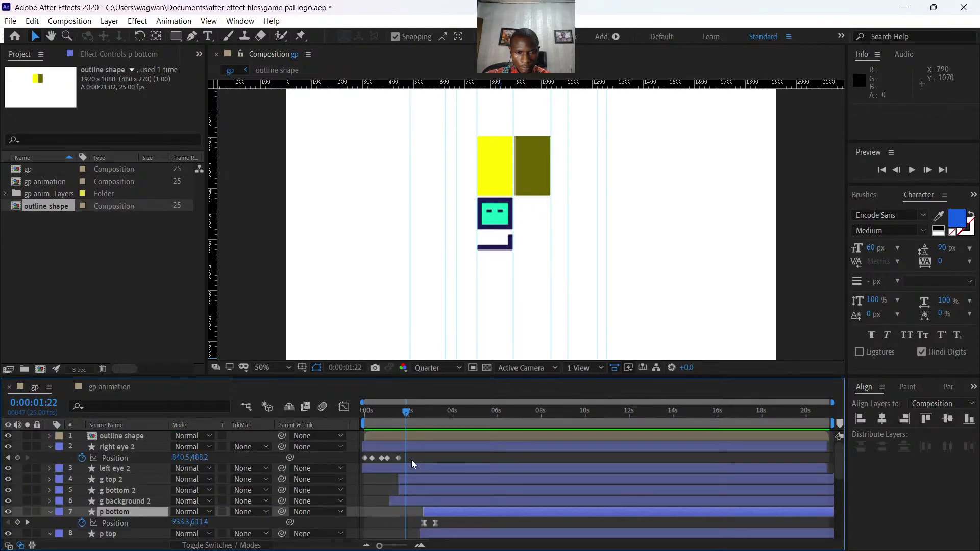
scroll(440, 508, down, 2)
scroll(441, 491, down, 2)
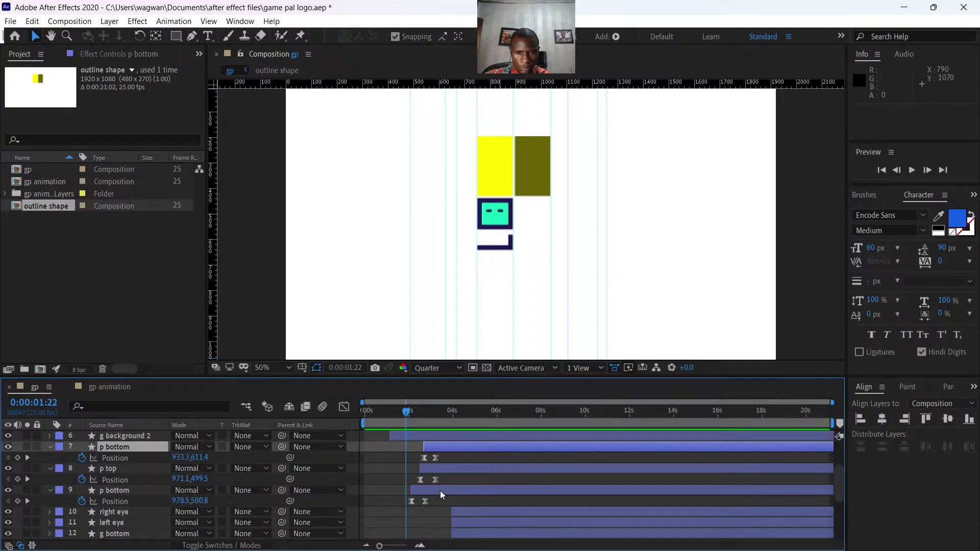
shift+click(439, 487)
key(u)
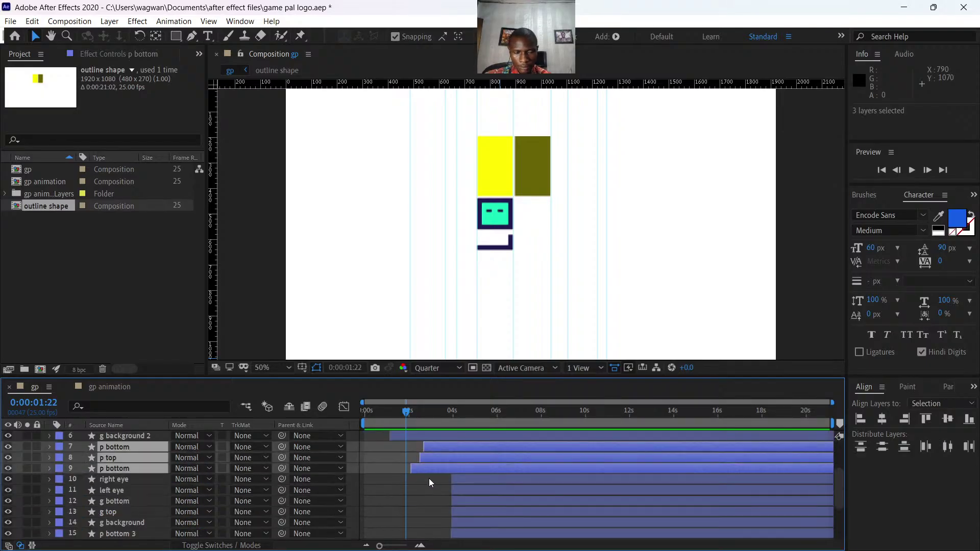
Go to 0:00:00:00 and reveal the Position keyframes of layer 3, left eye 2.
scroll(429, 479, up, 2)
click(387, 447)
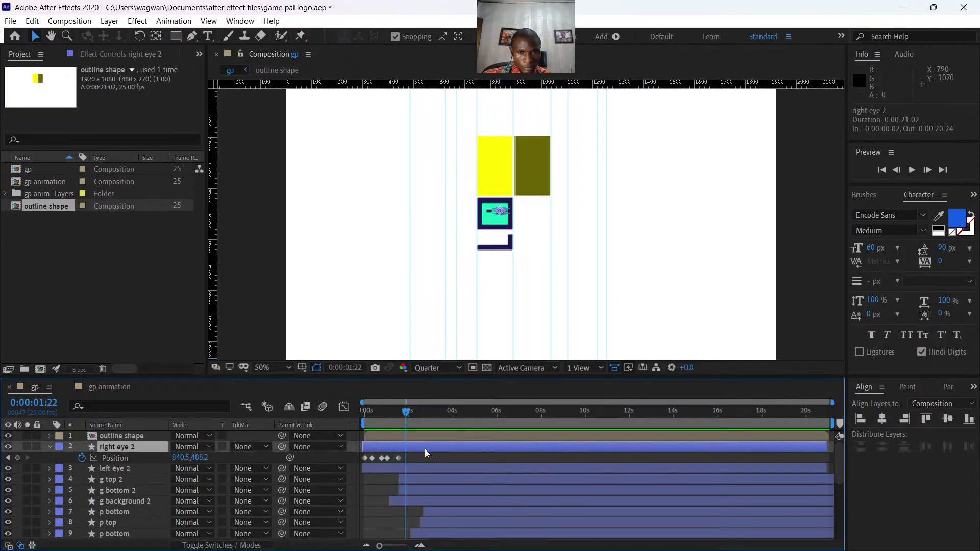
click(399, 469)
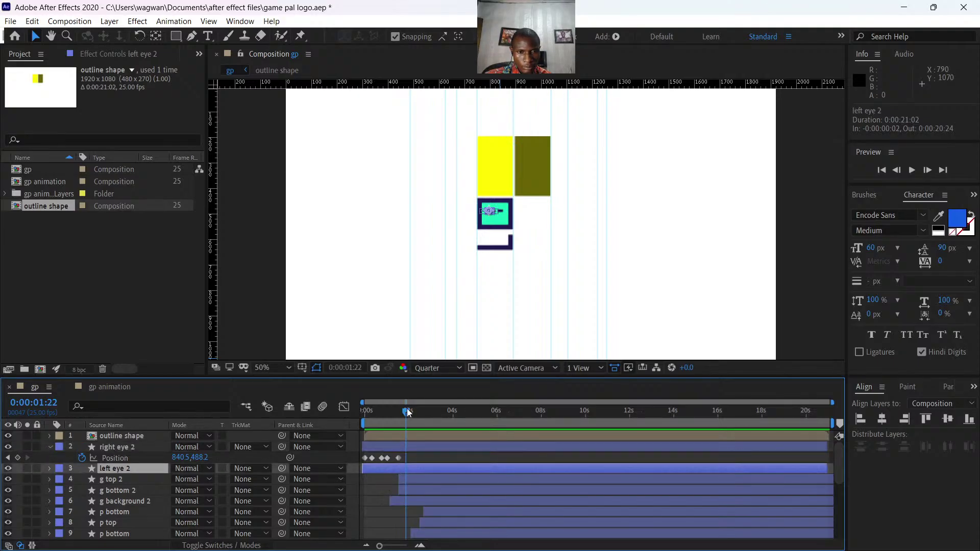
drag(408, 413, 364, 416)
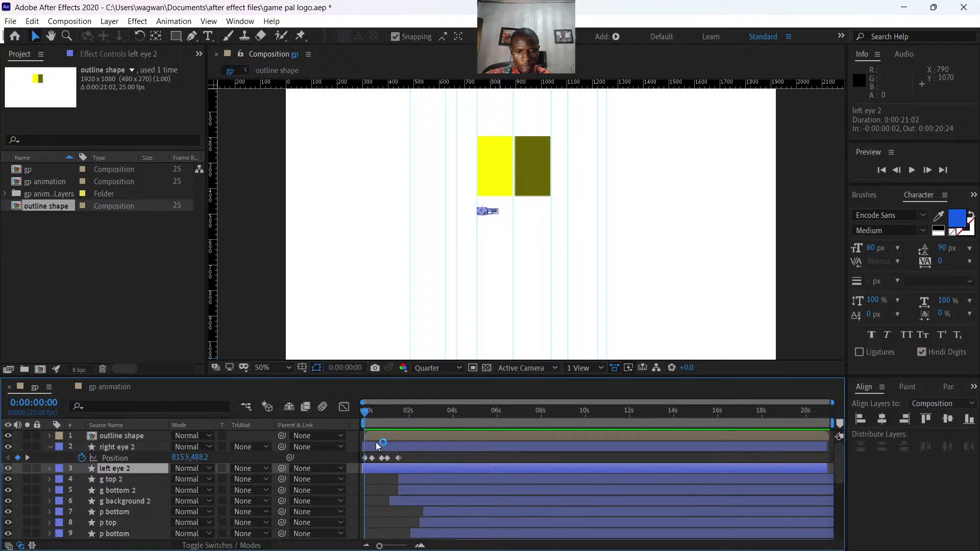
key(p)
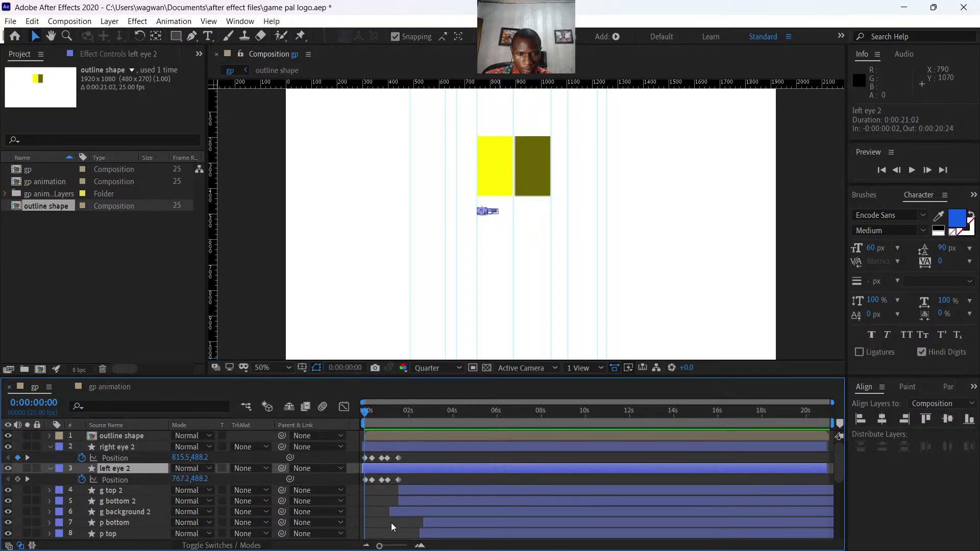
Shift layers 10 to 22, right eye through layer 1, 5 seconds later in the timeline.
click(428, 491)
scroll(477, 488, down, 3)
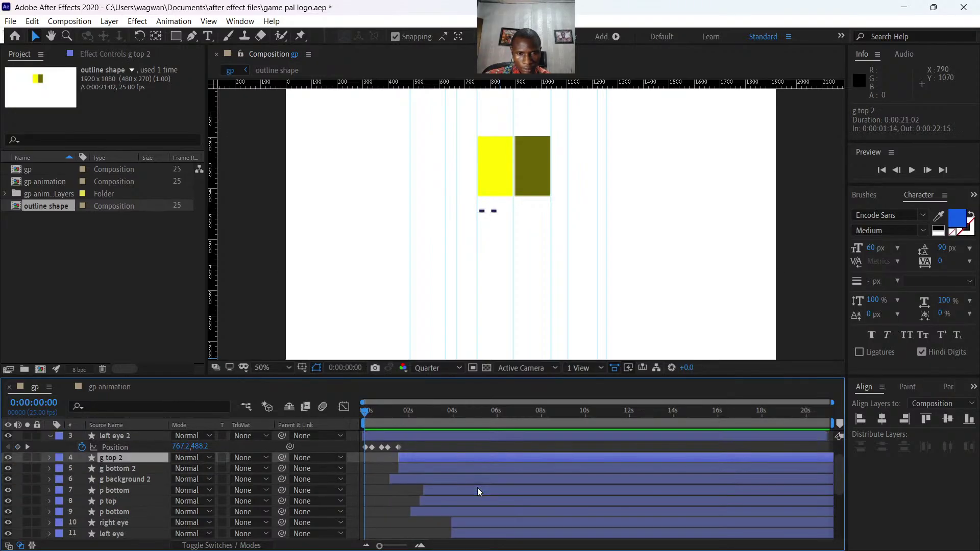
click(457, 489)
scroll(471, 492, down, 4)
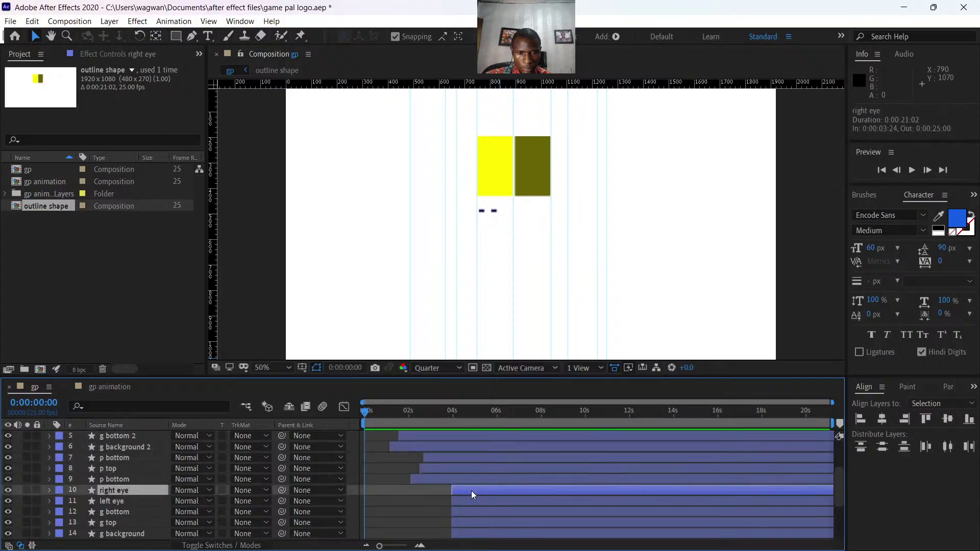
shift+click(478, 537)
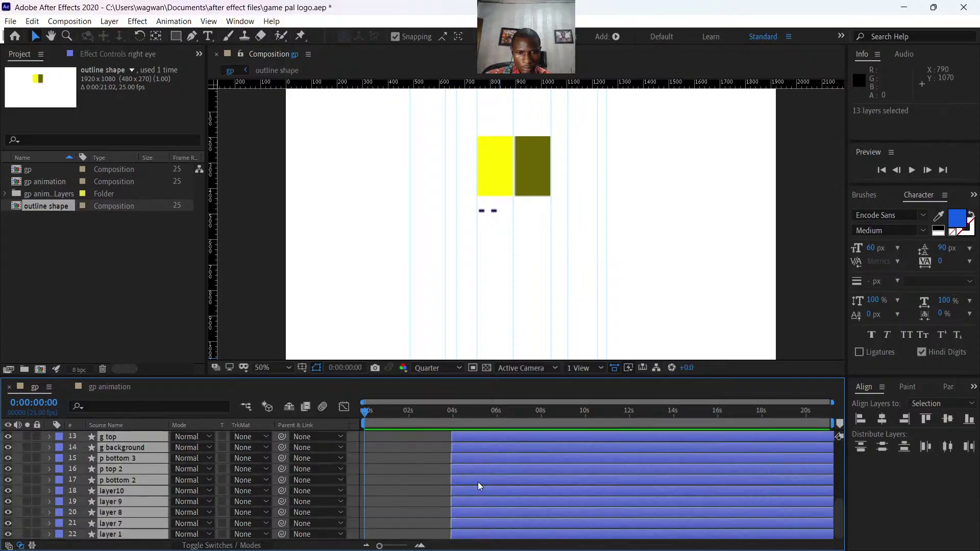
drag(478, 482, 565, 480)
Shift layers 7 to 9, the three P pieces, 17 frames later so that p top starts at 0:00:03:05.
scroll(523, 475, up, 5)
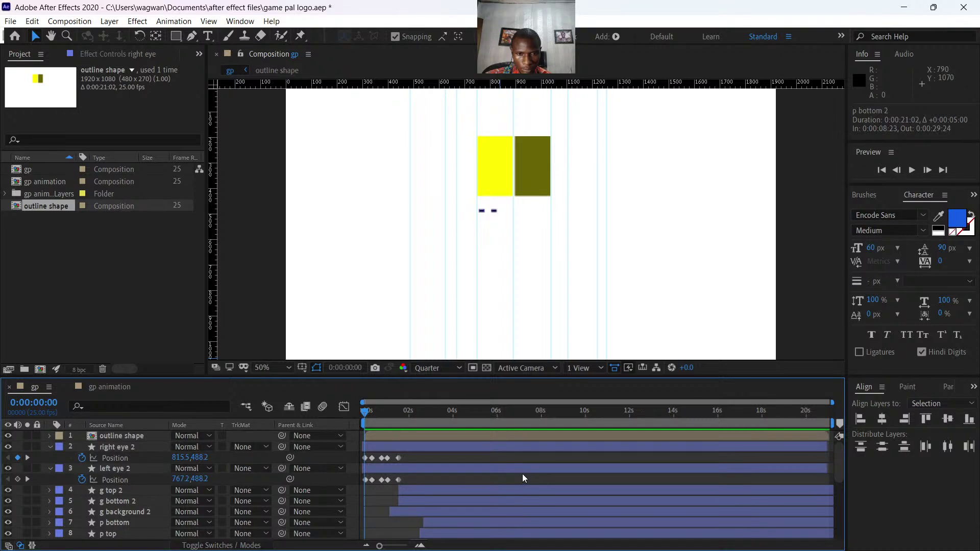
scroll(522, 477, down, 2)
click(443, 491)
shift+click(431, 510)
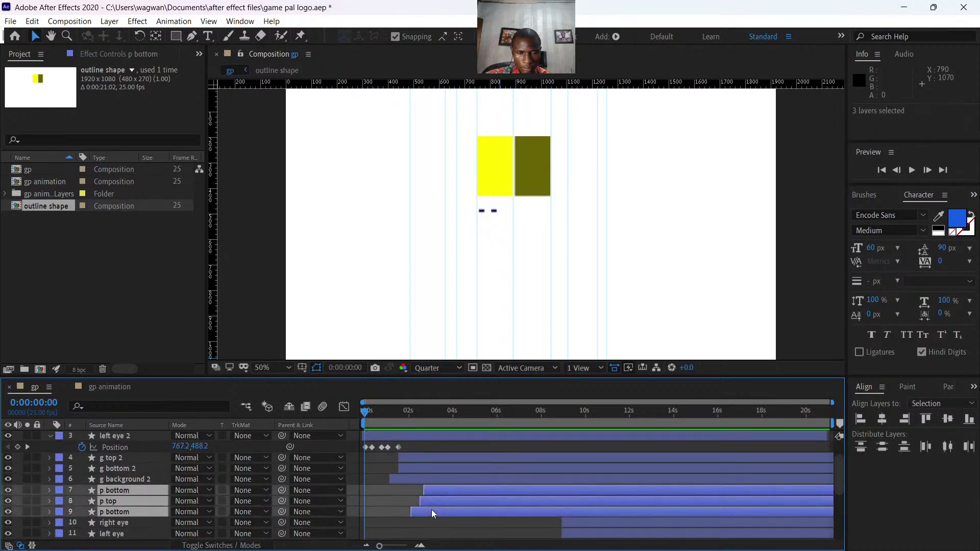
drag(433, 499, 448, 498)
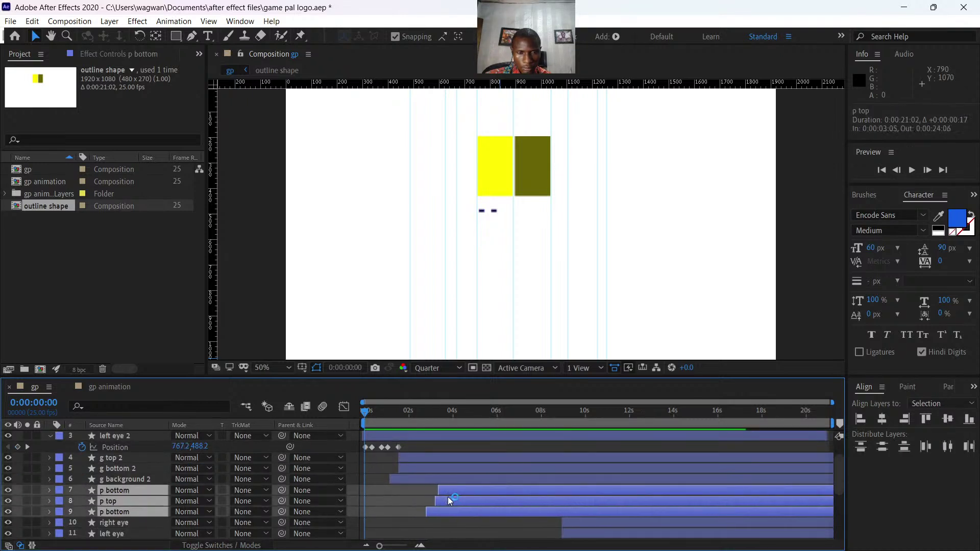
Retime the Position keyframes of right eye 2 and left eye 2 later, placing left eye 2's fourth keyframe at 0:00:01:06.
click(405, 437)
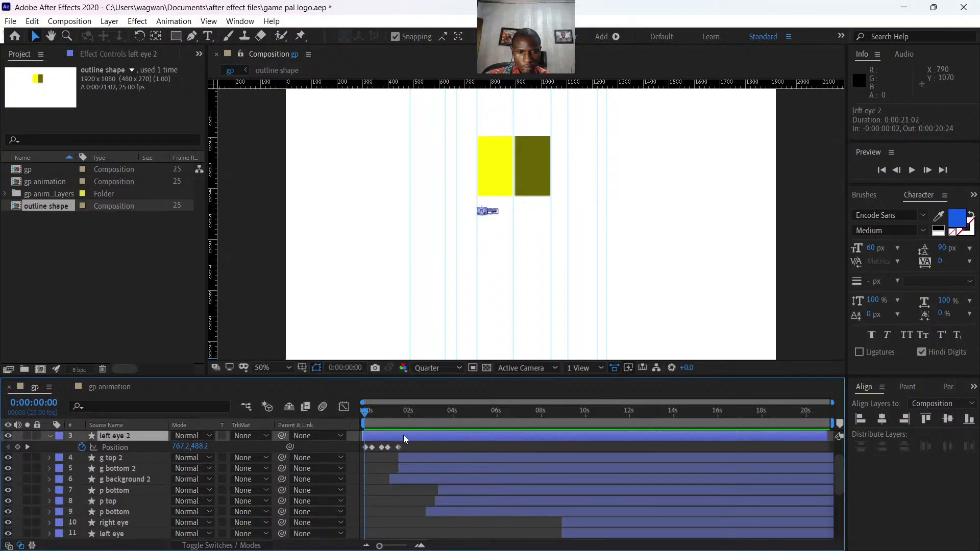
mouse_move(369, 409)
mouse_down()
mouse_move(392, 419)
mouse_move(360, 422)
mouse_up()
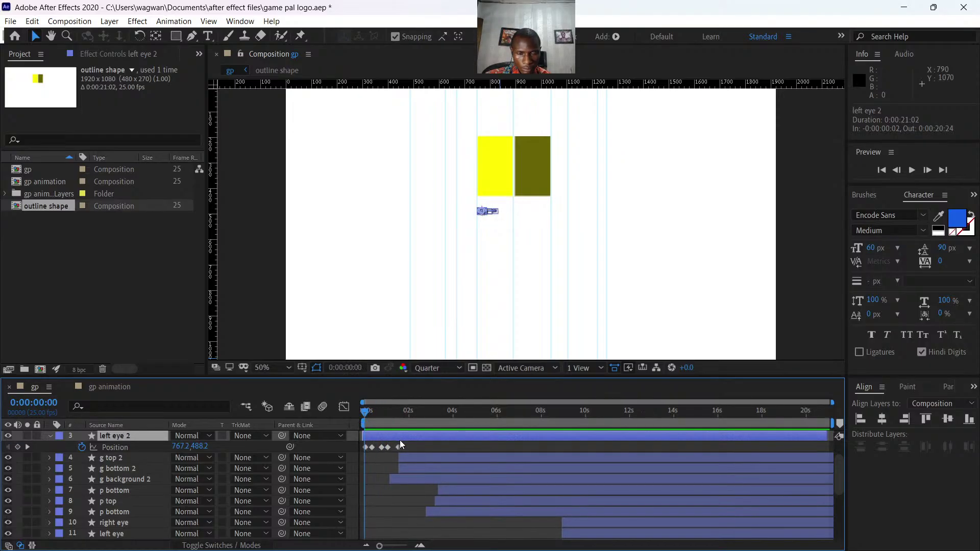
scroll(401, 442, up, 1)
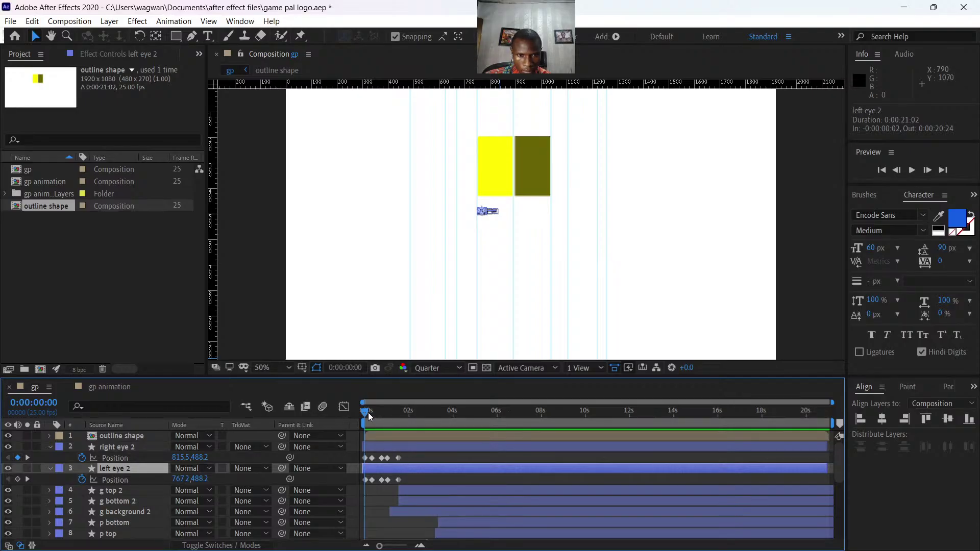
drag(368, 412, 376, 480)
click(421, 457)
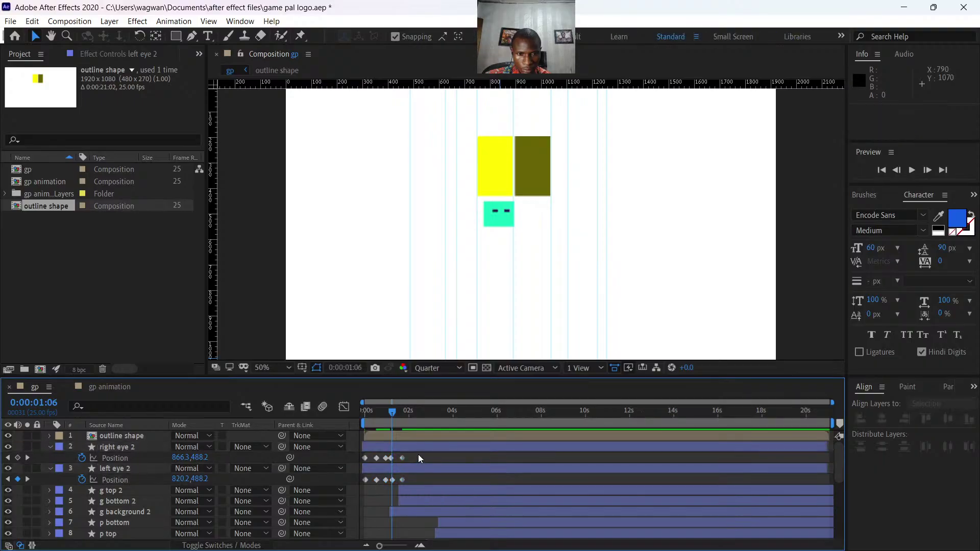
Move the final Position keyframes of both eye 2 layers to 0:00:02:06 and shift layers 4 to 6 so g background 2 starts there too.
drag(418, 455, 412, 479)
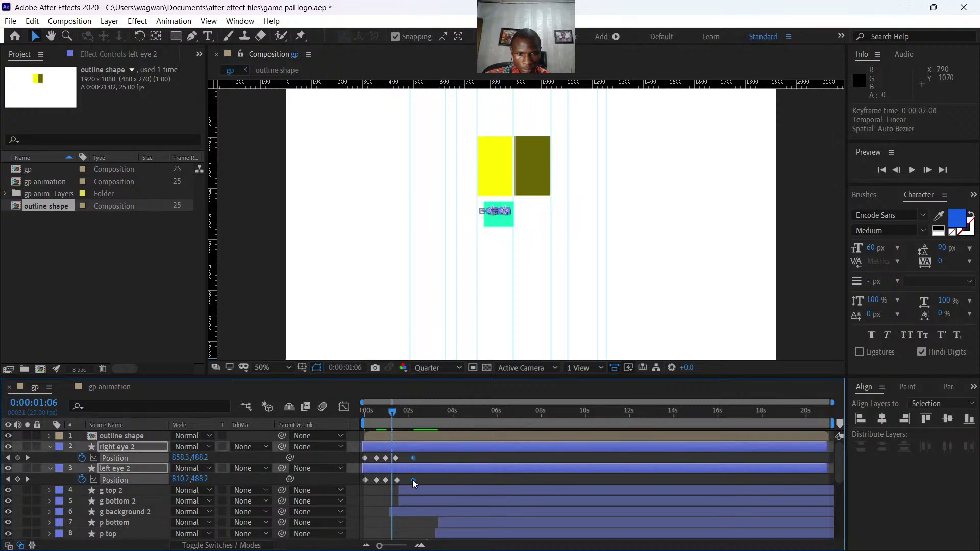
click(415, 490)
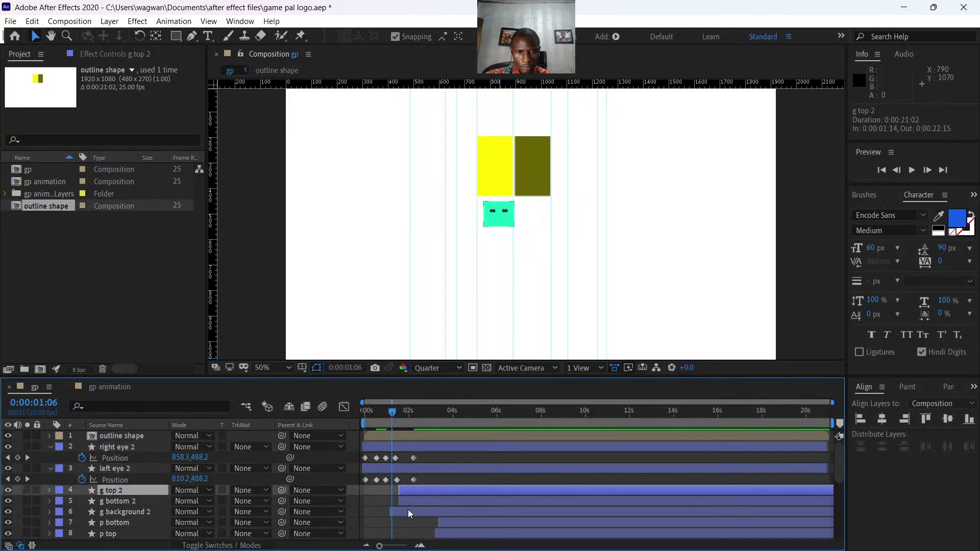
shift+click(409, 512)
drag(409, 511, 433, 506)
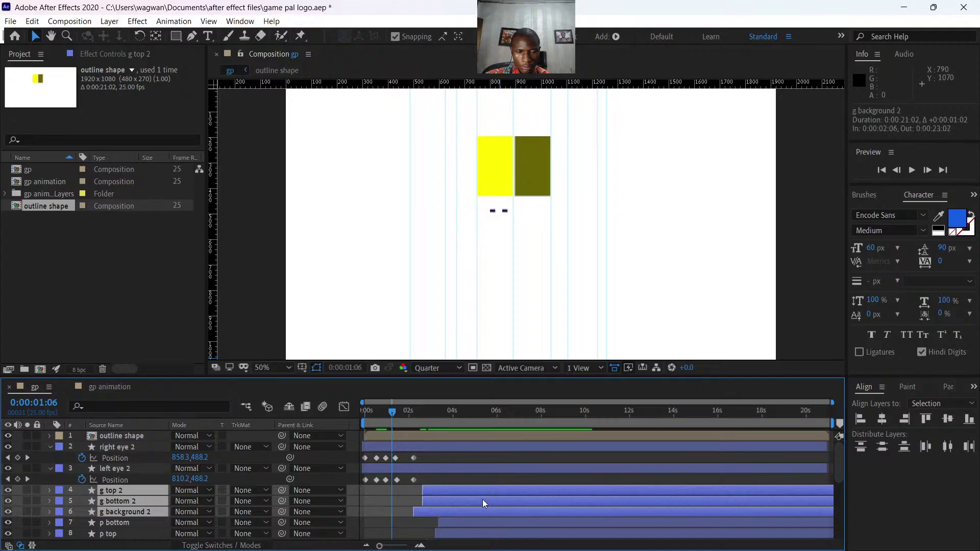
Shift layers 7 to 9, the three P pieces, 2 seconds later so that p top starts at 0:00:05:05.
scroll(485, 498, down, 1)
click(466, 490)
shift+click(463, 509)
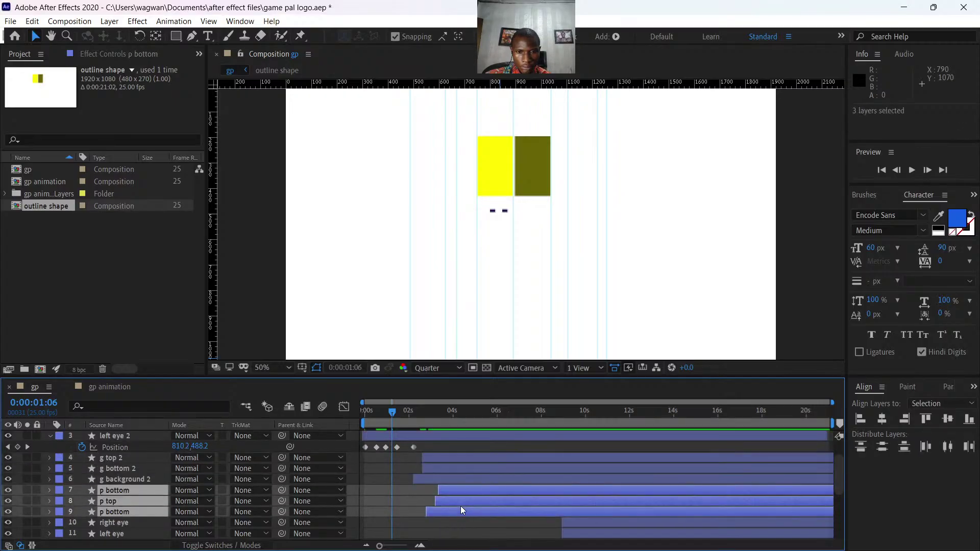
drag(460, 507, 503, 500)
scroll(440, 458, up, 1)
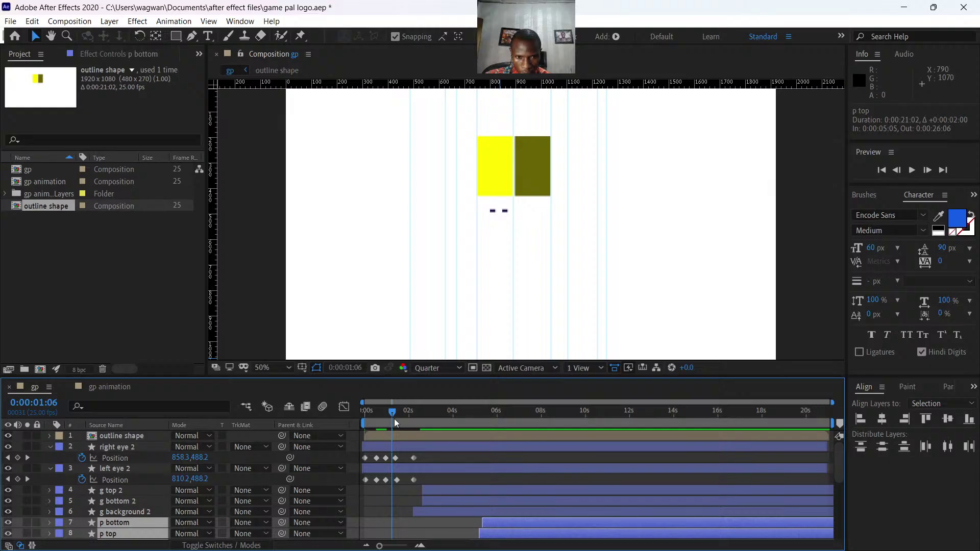
Play the animation repeatedly from 0:00:00:00 to check the timing of the eyes and G pieces.
drag(394, 419, 355, 418)
key(space)
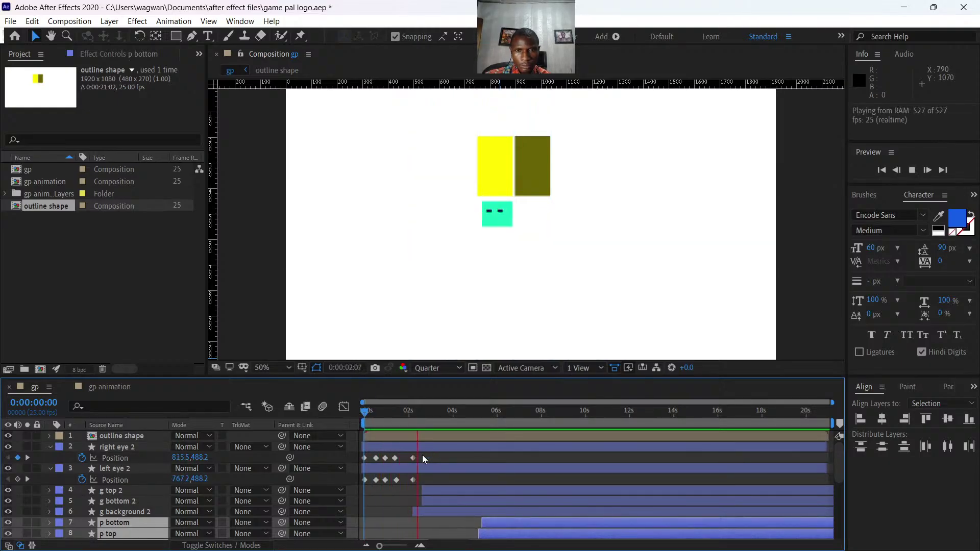
drag(433, 411, 360, 425)
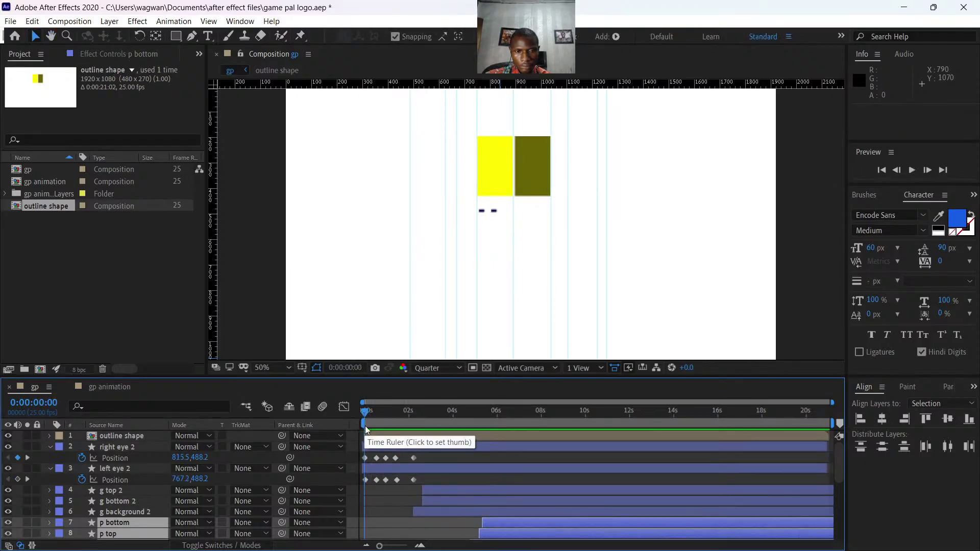
key(space)
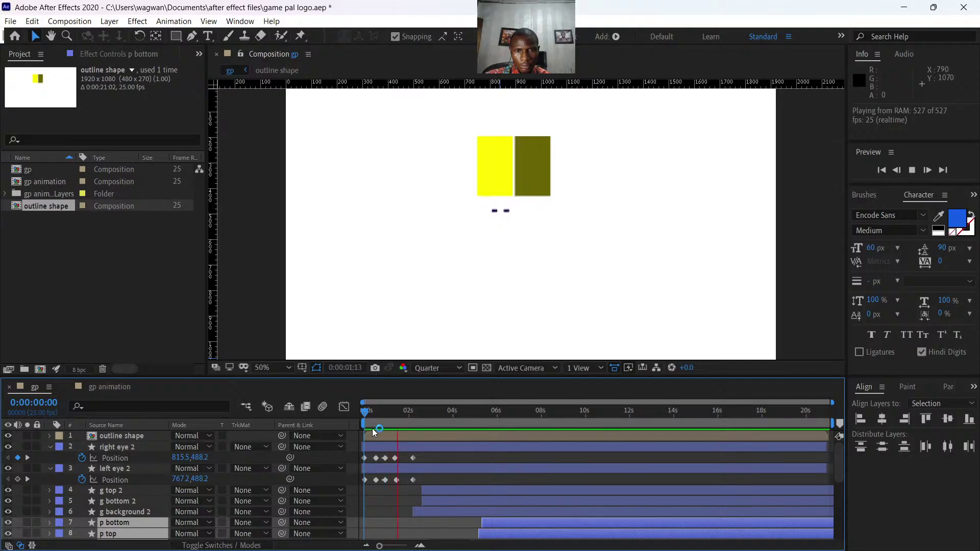
key(space)
drag(415, 407, 357, 413)
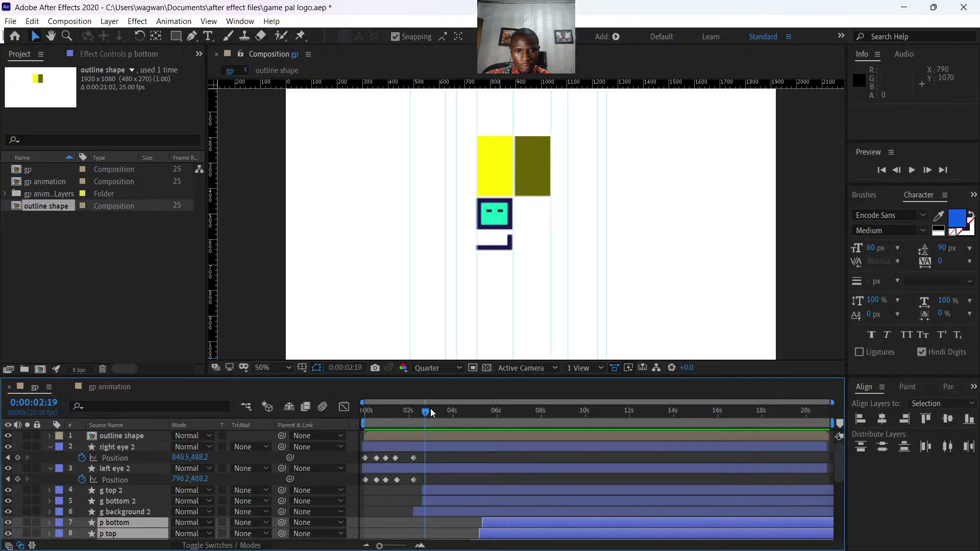
key(space)
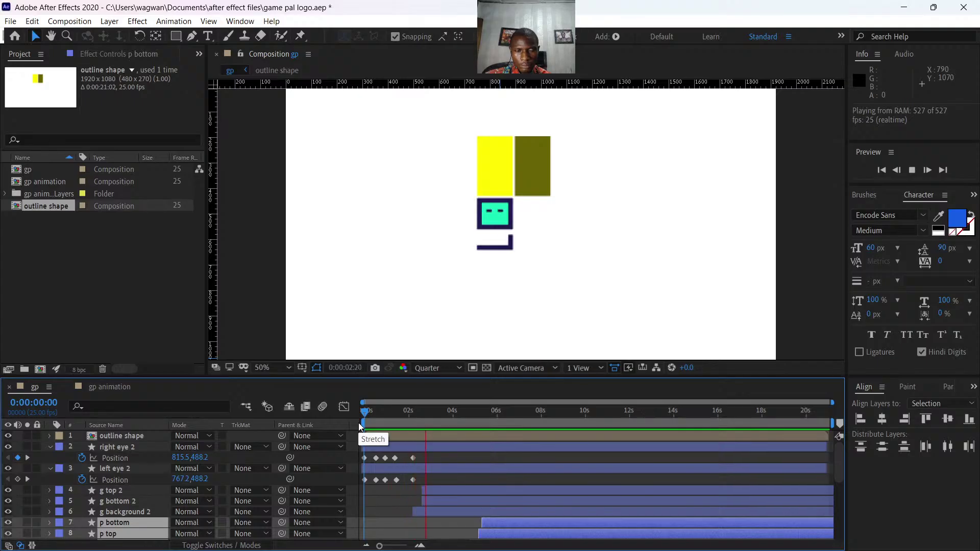
key(space)
mouse_move(413, 427)
mouse_down()
mouse_move(364, 426)
mouse_move(428, 436)
mouse_up()
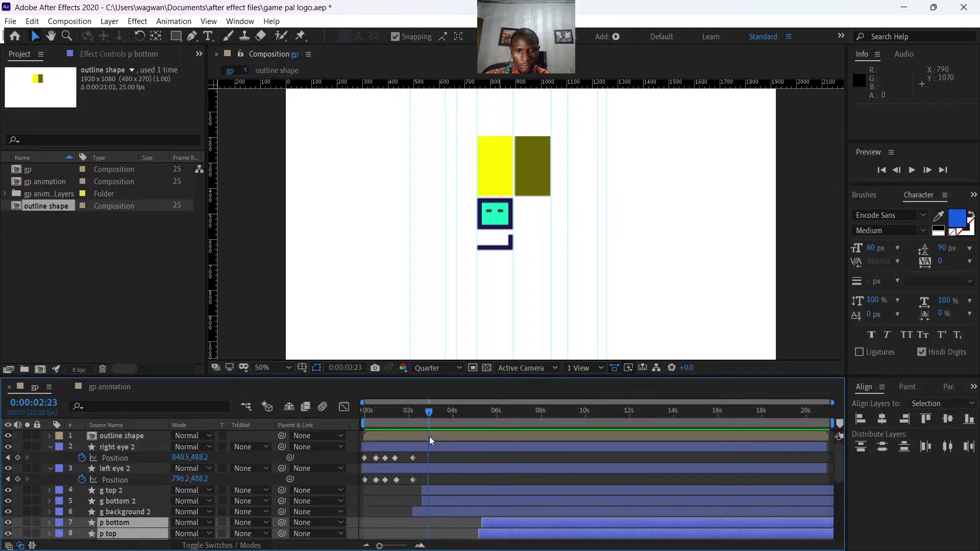
Shift g top 2 and g bottom 2 10 frames later so that they start at 0:00:03:01.
click(433, 502)
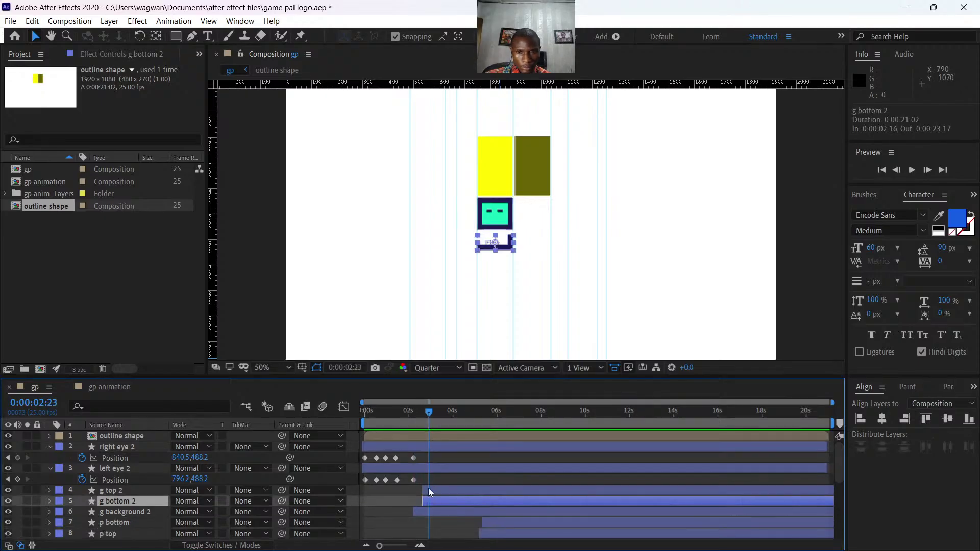
shift+click(429, 490)
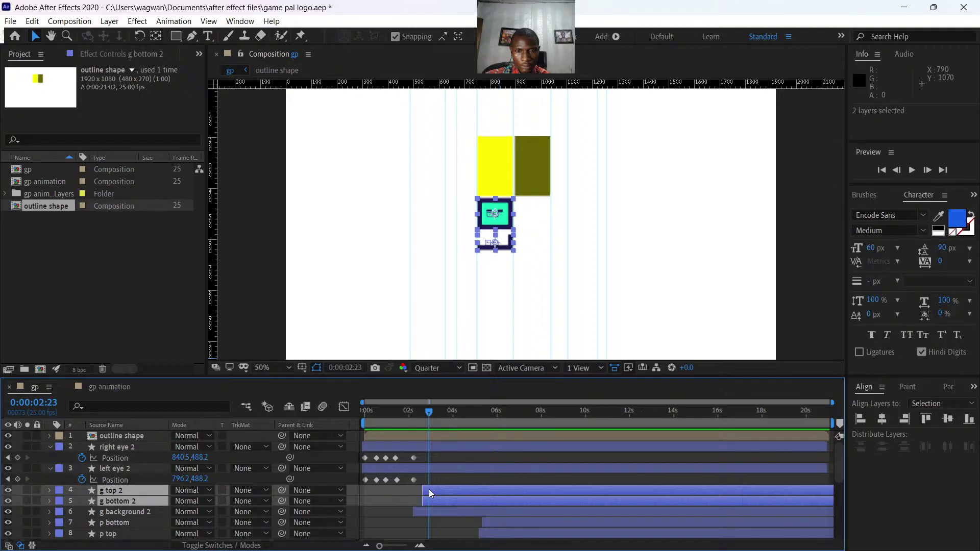
drag(429, 490, 437, 490)
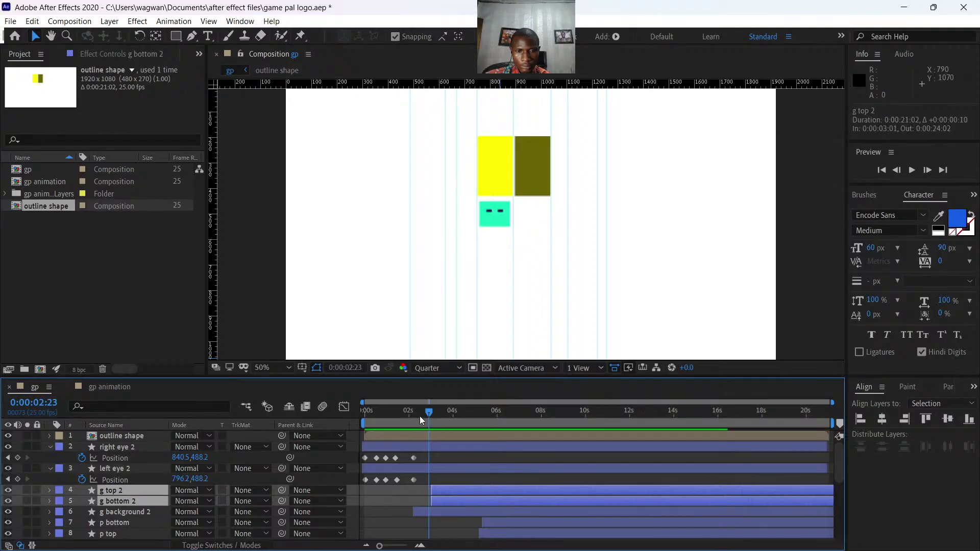
Copy the five Position keyframes of right eye 2 and left eye 2 and paste them on each layer from 0:00:02:18.
drag(428, 412, 360, 485)
click(410, 480)
key(ctrl+c)
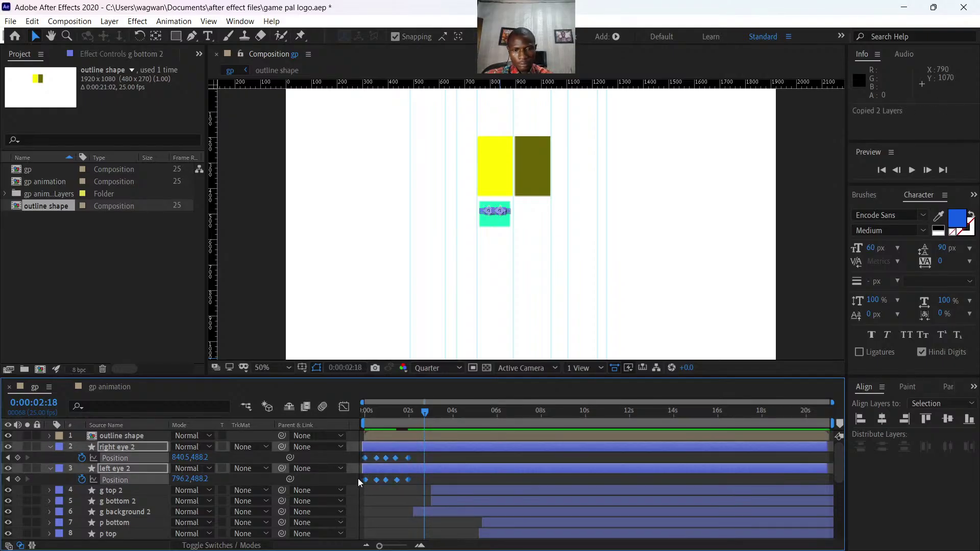
drag(415, 457, 353, 464)
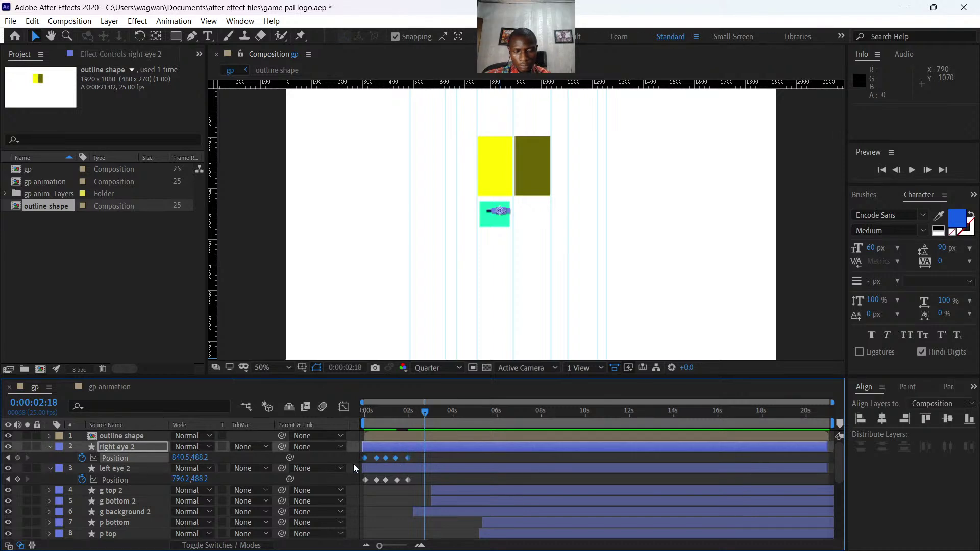
key(ctrl+c)
key(ctrl+v)
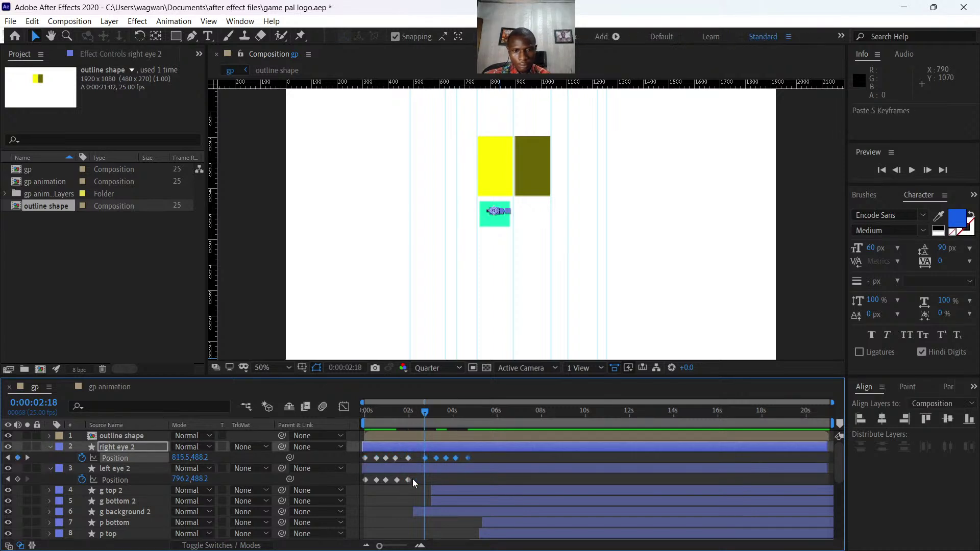
drag(413, 479, 357, 486)
key(ctrl+c)
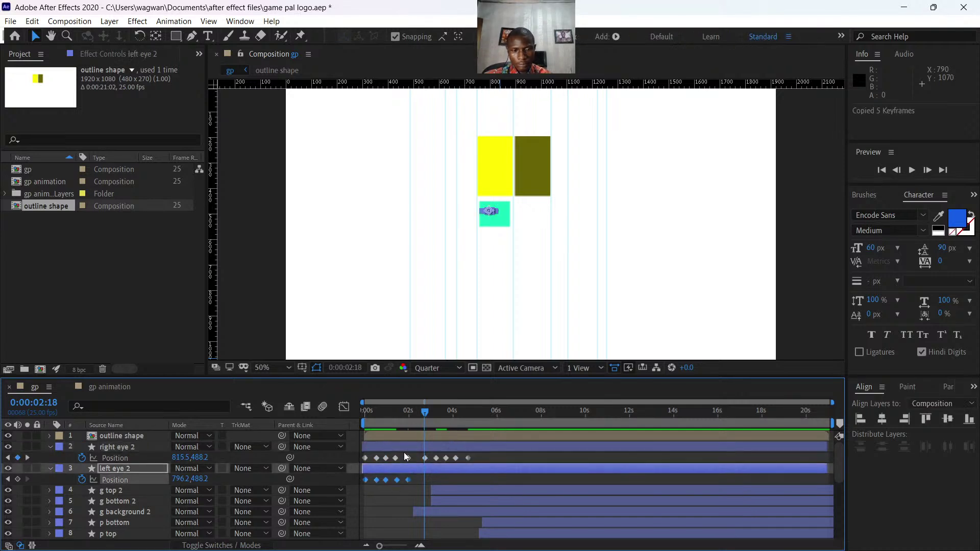
key(ctrl+v)
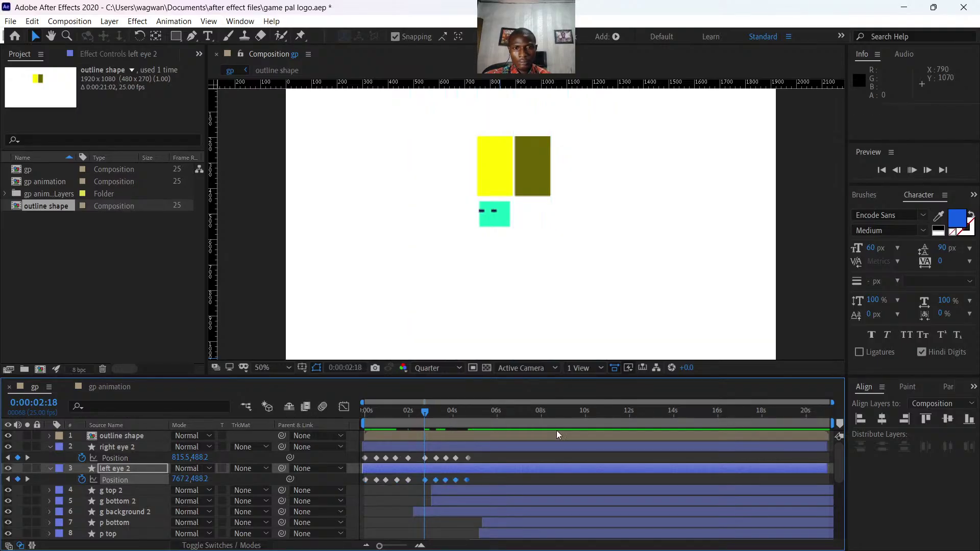
Move the pasted Position keyframes of both eyes earlier, close behind the original ones, and preview from 0:00:02:00.
click(451, 415)
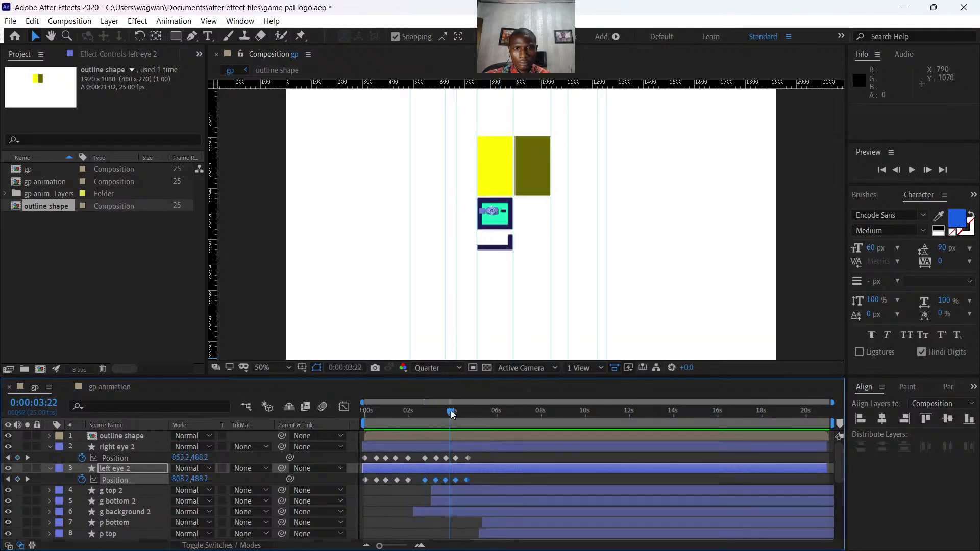
drag(451, 415, 409, 424)
drag(475, 457, 417, 480)
key(space)
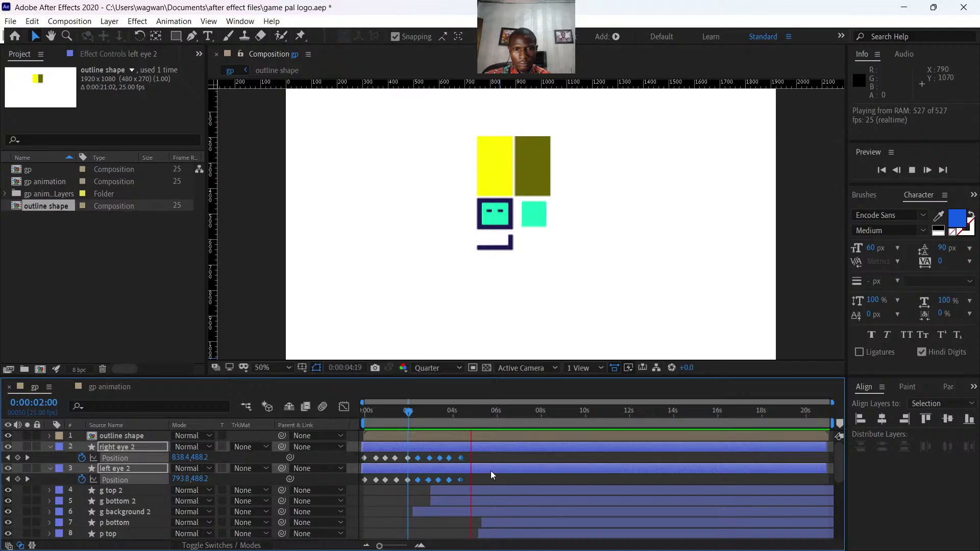
Check the entrance of the P piece layers around 0:00:05:12 and preview it from 0:00:04:14.
click(483, 412)
mouse_move(483, 413)
mouse_down()
mouse_move(435, 422)
mouse_move(487, 430)
mouse_up()
scroll(500, 467, down, 2)
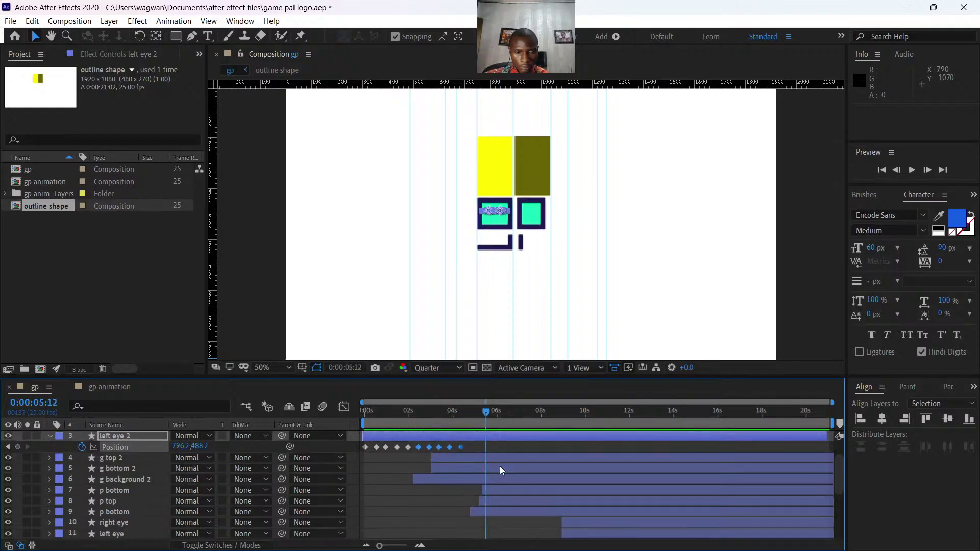
click(488, 490)
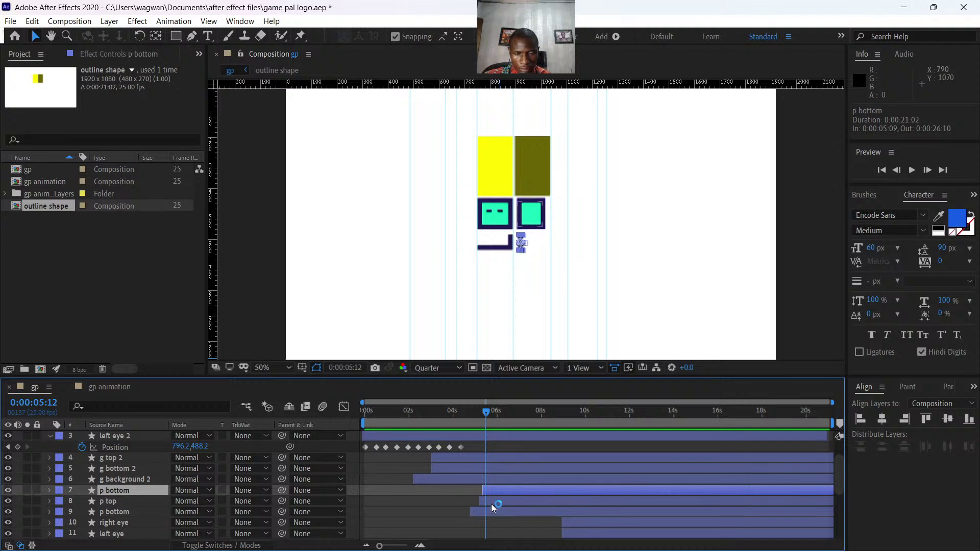
drag(488, 410, 467, 421)
key(space)
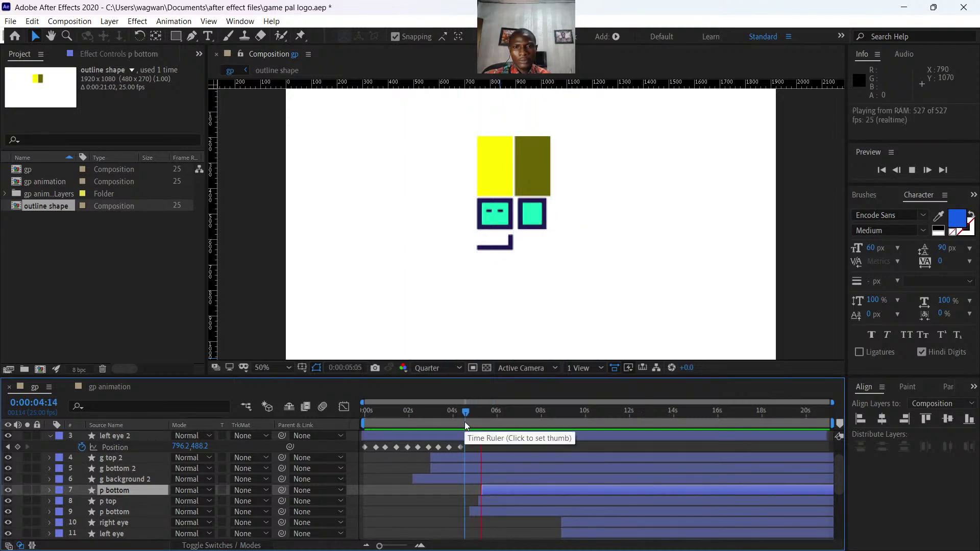
key(space)
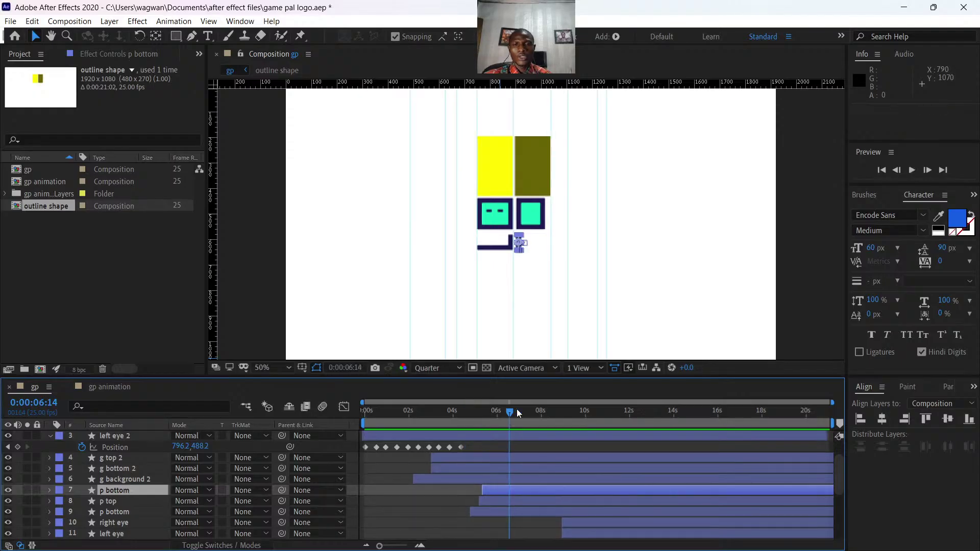
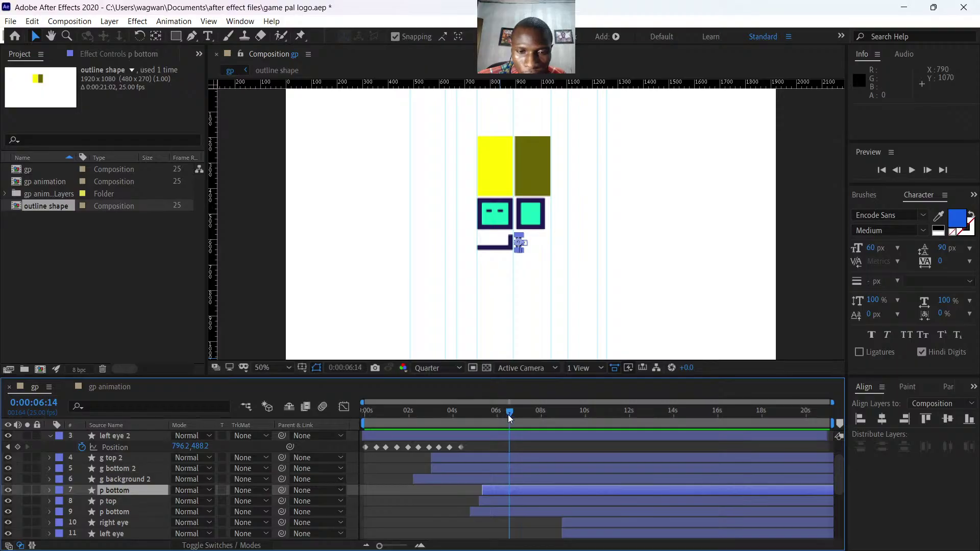
Play the whole gp animation from 0:00:00:00 and inspect the frame at 0:00:05:02.
drag(507, 415, 342, 416)
key(space)
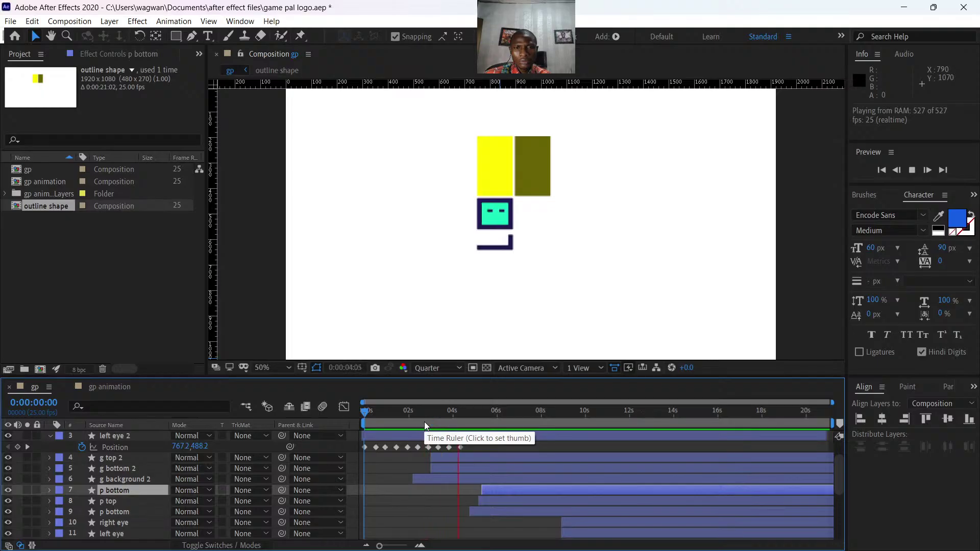
key(space)
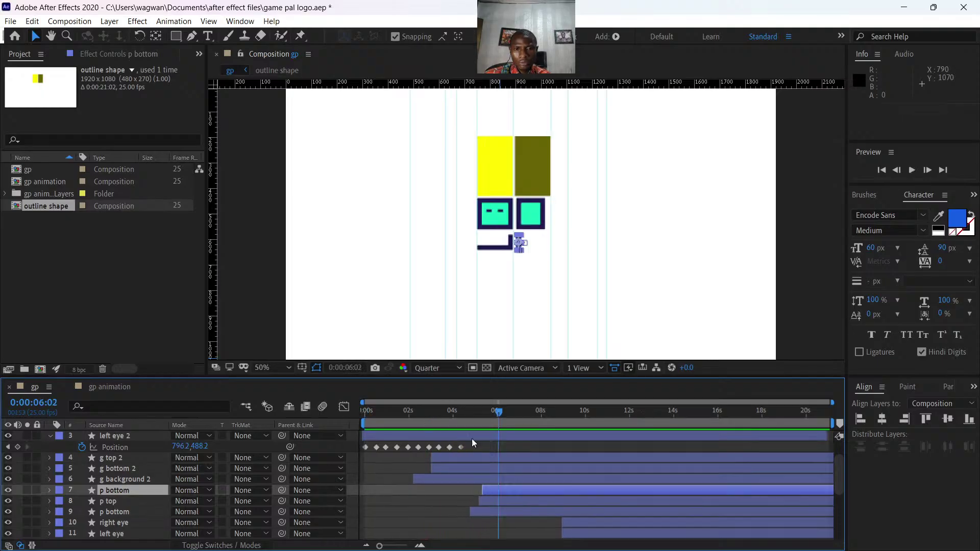
drag(503, 411, 476, 430)
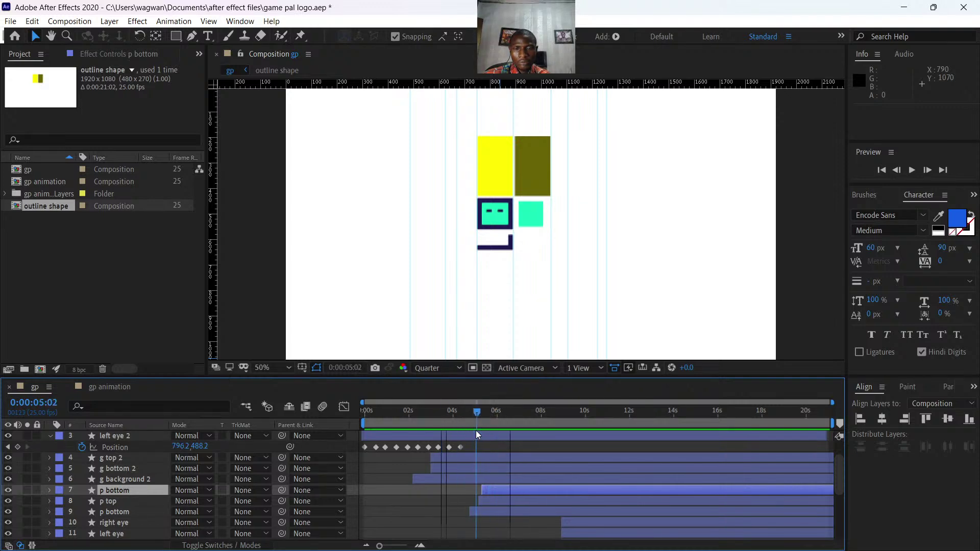
Pre-compose layers 7 to 9, the three P pieces, into a new composition named pal.
shift+click(486, 509)
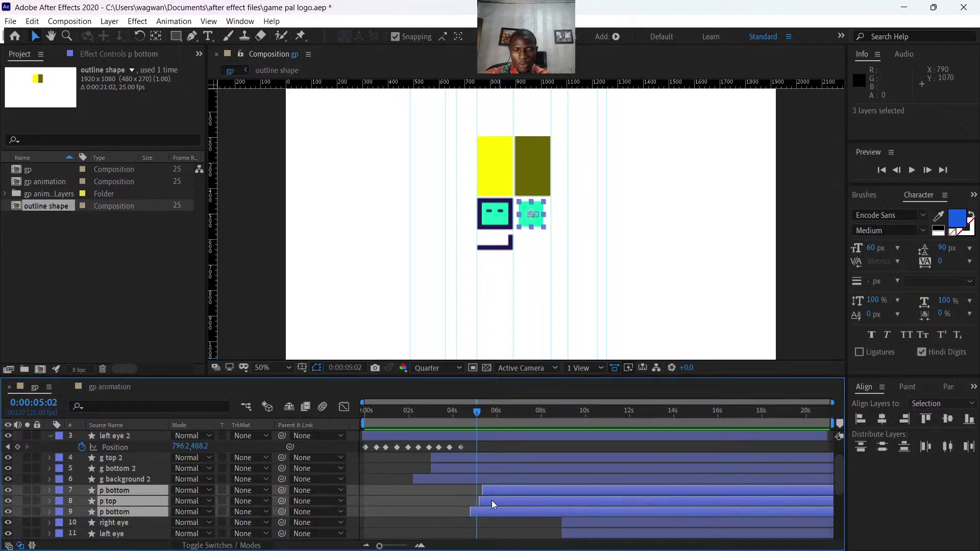
right_click(491, 501)
click(533, 432)
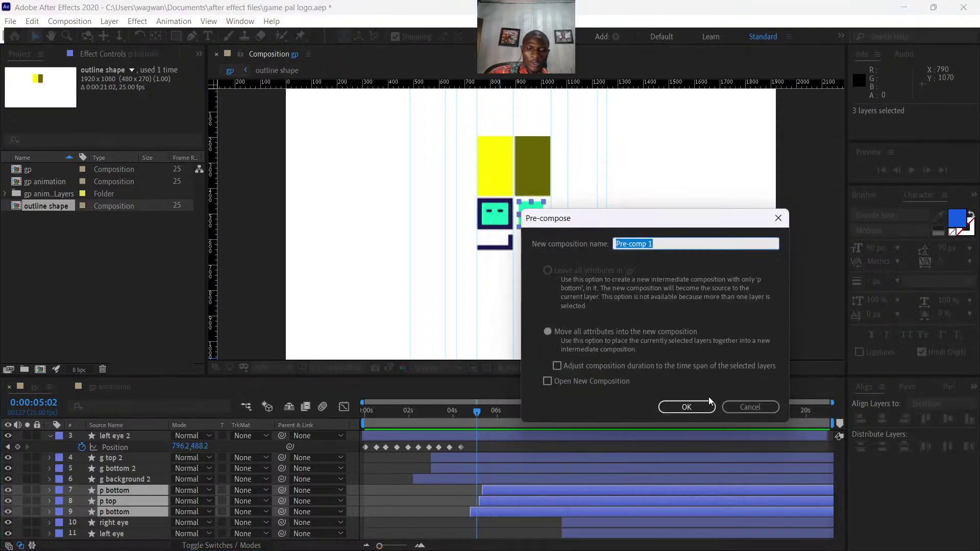
text(pal)
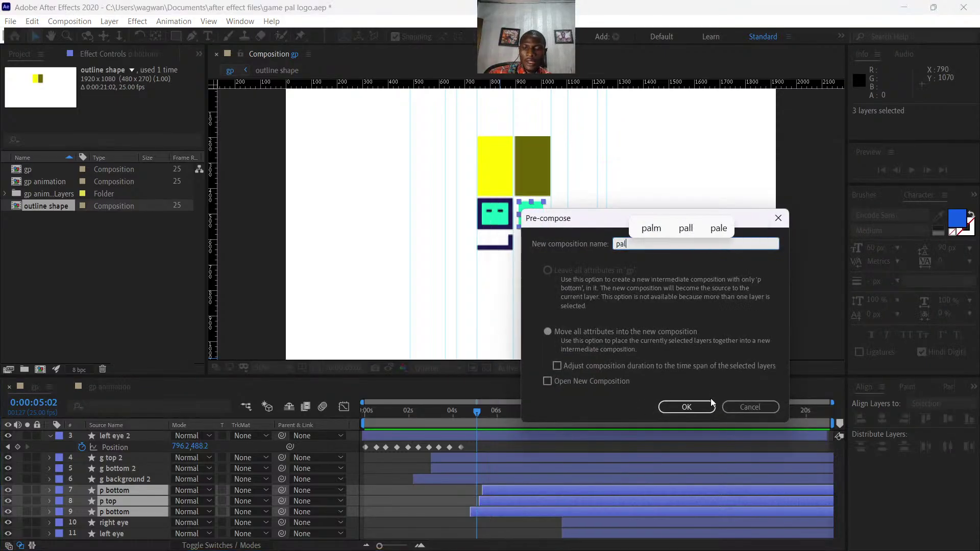
click(710, 406)
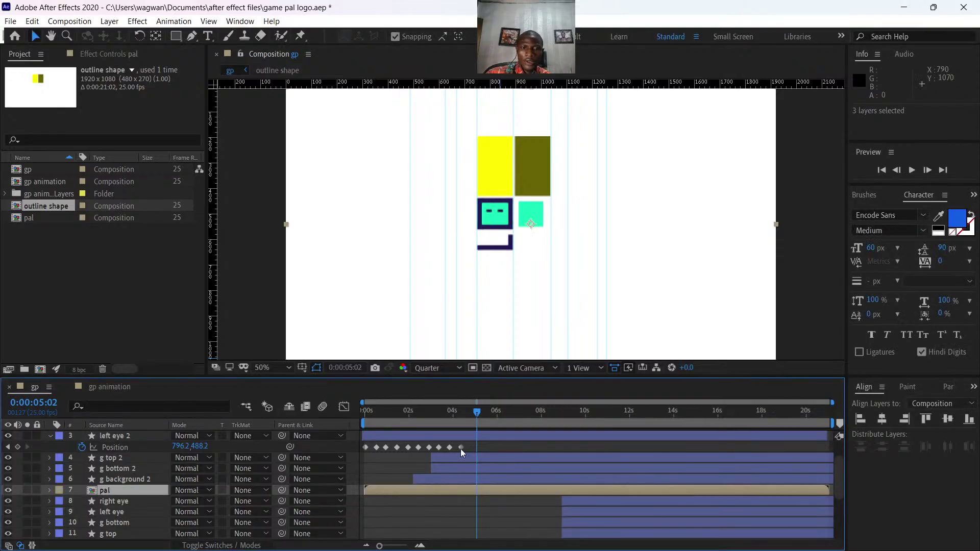
Pre-compose layers 2 to 6, the right eye 2, left eye 2 and three G piece layers, into a new composition named game.
click(452, 479)
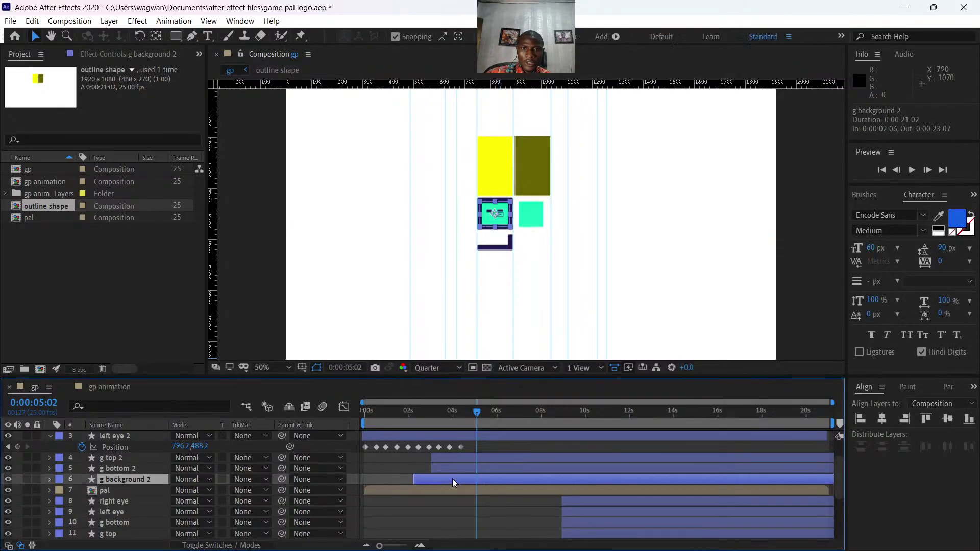
shift+click(462, 438)
scroll(463, 444, up, 1)
shift+click(458, 449)
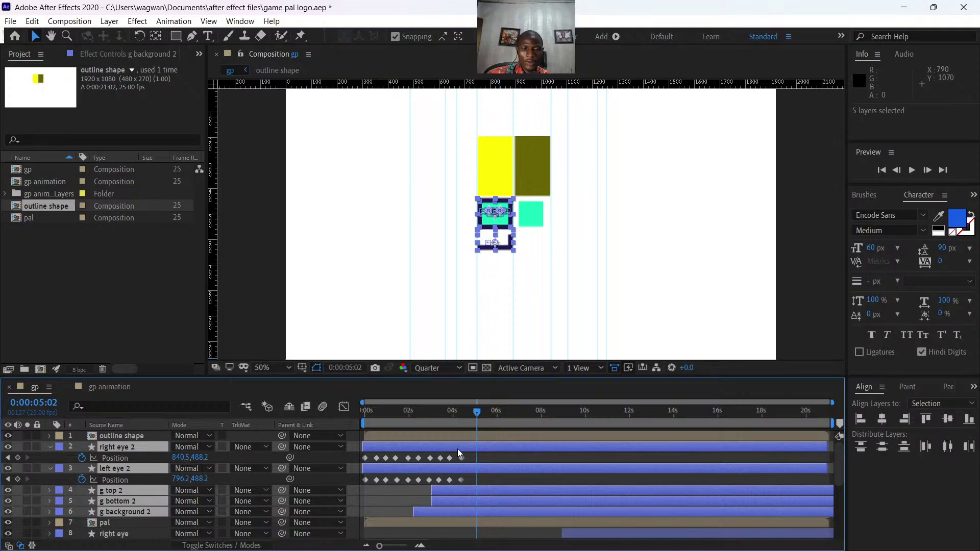
right_click(457, 448)
click(510, 387)
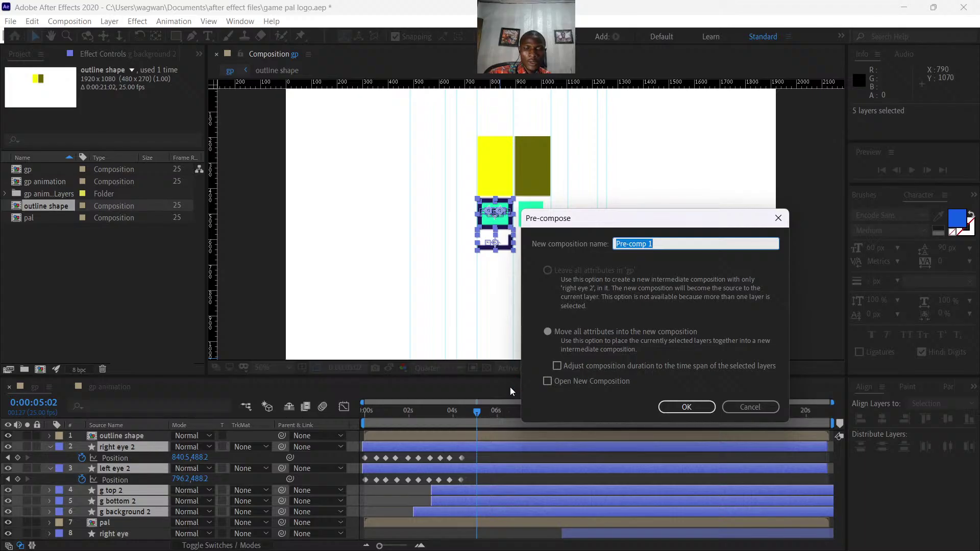
text(game)
key(Return)
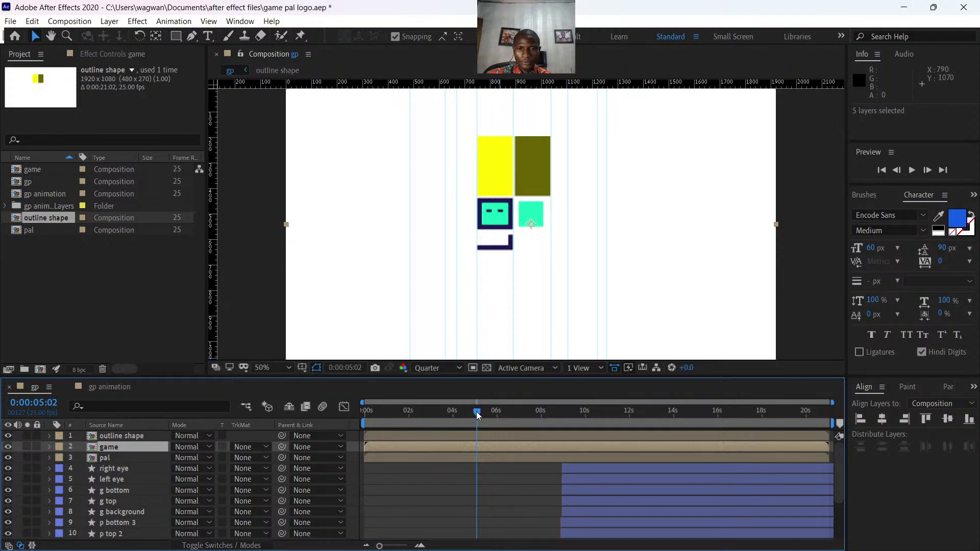
Inspect the gp animation at 0:00:07:12 and 0:00:09:18, around the start of the wordmark layers.
drag(477, 414, 531, 447)
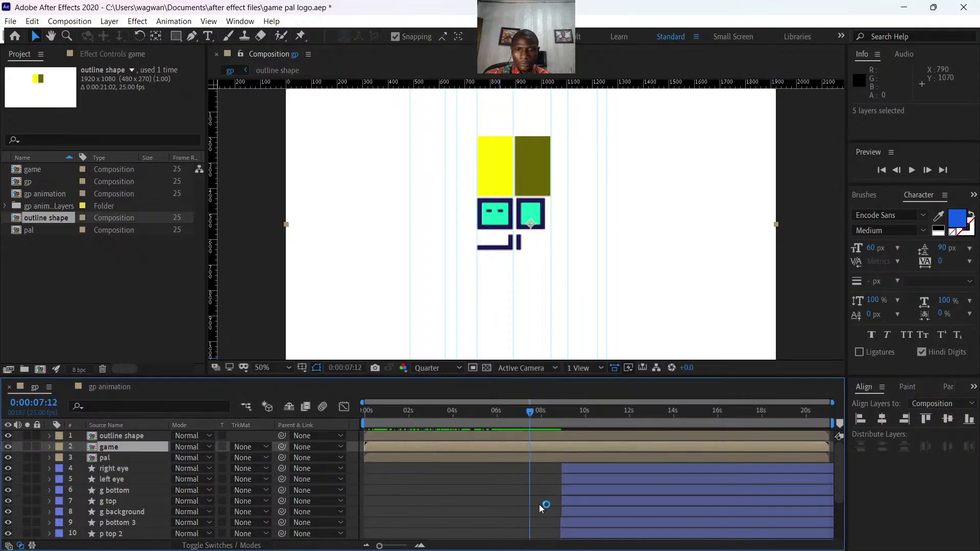
click(583, 471)
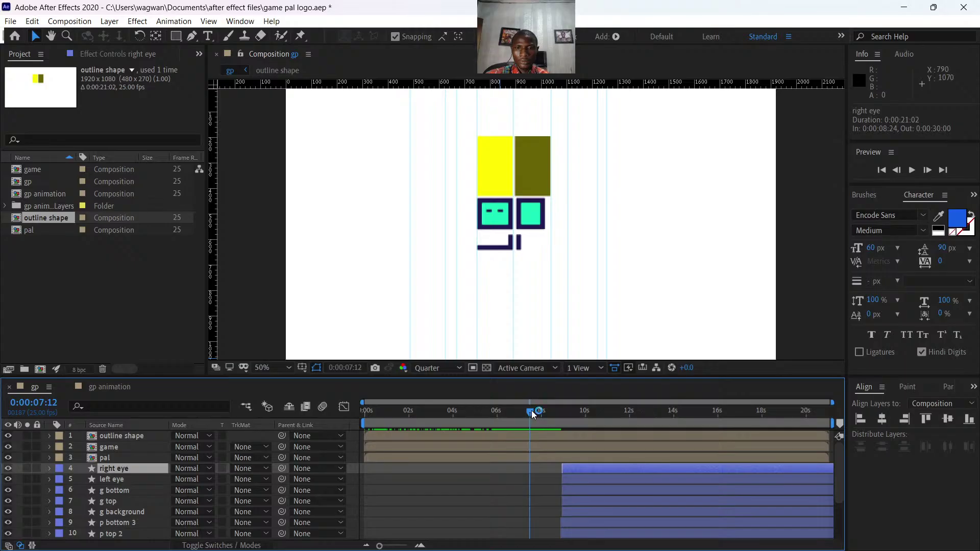
drag(532, 410, 581, 430)
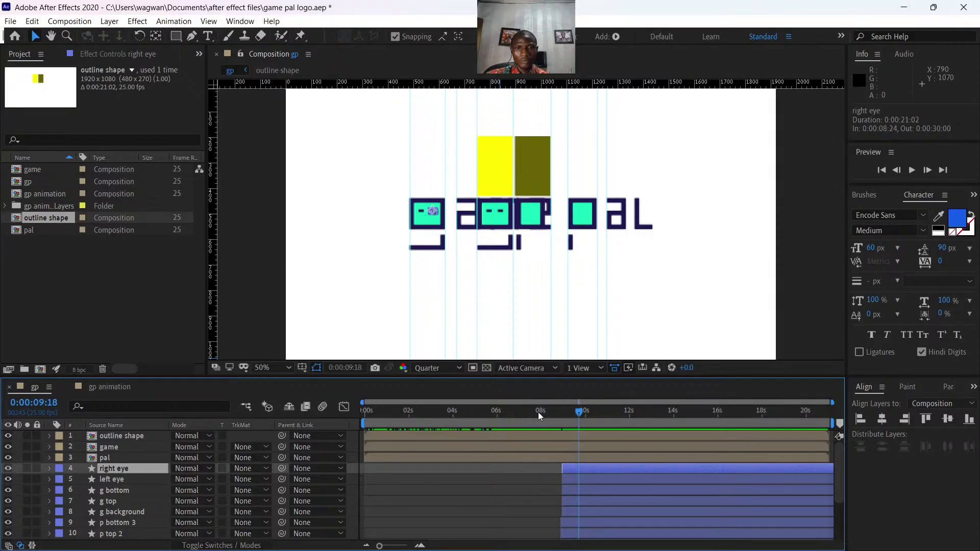
Pre-compose the wordmark's G layers, from right eye to g background, into a composition named game and hide the resulting layer.
click(578, 480)
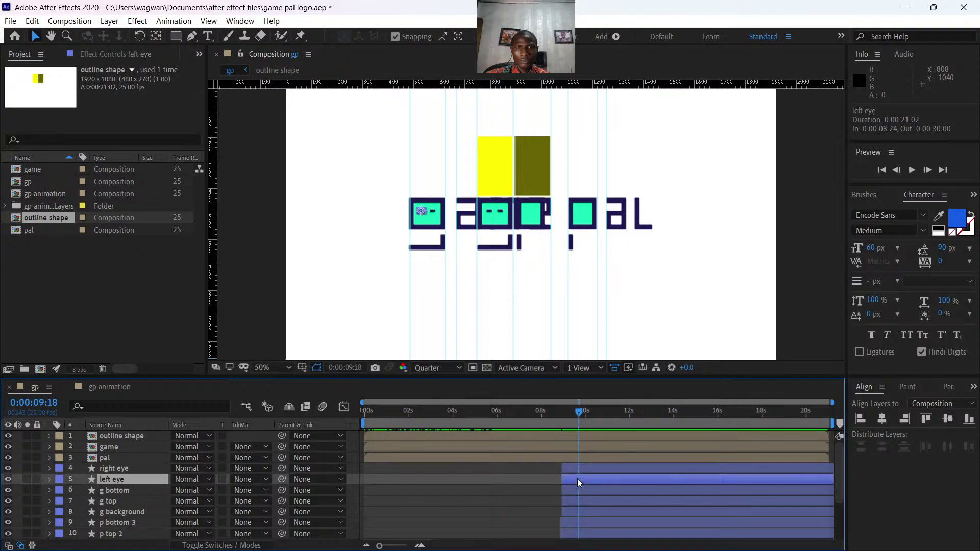
shift+click(577, 470)
shift+click(580, 490)
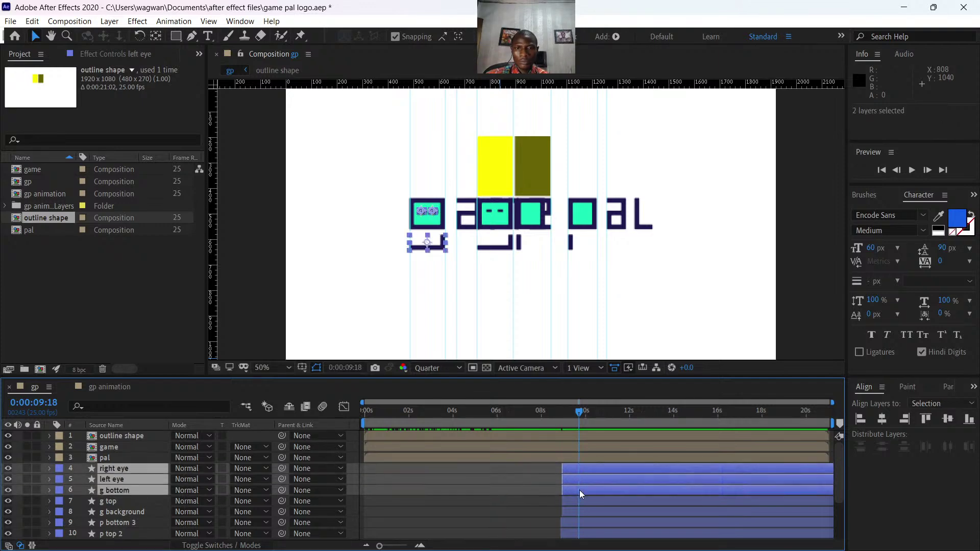
shift+click(577, 502)
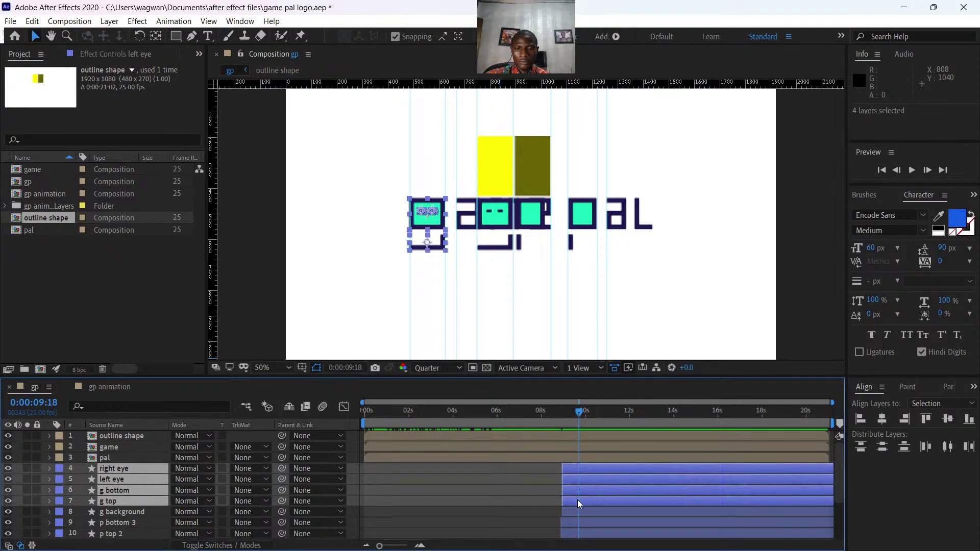
shift+click(574, 512)
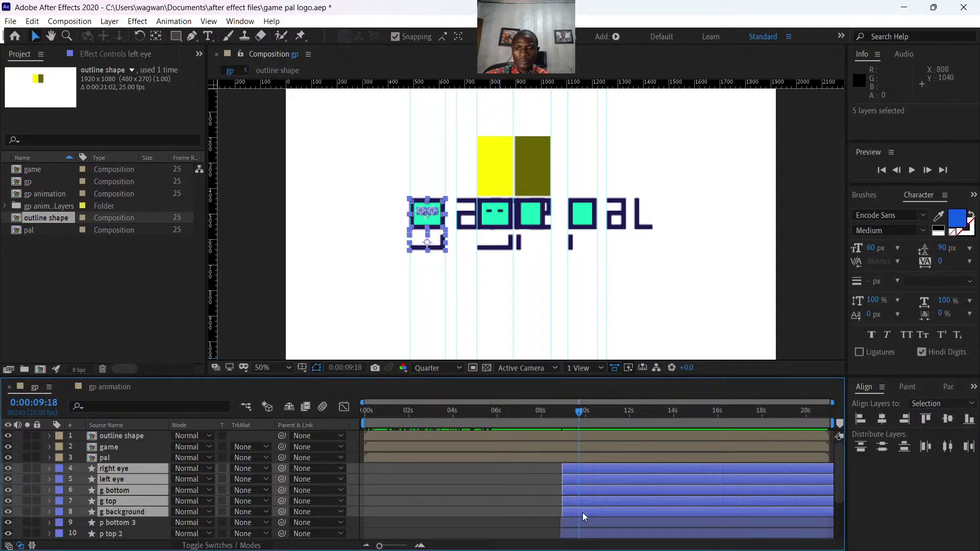
key(Delete)
key(ctrl+z)
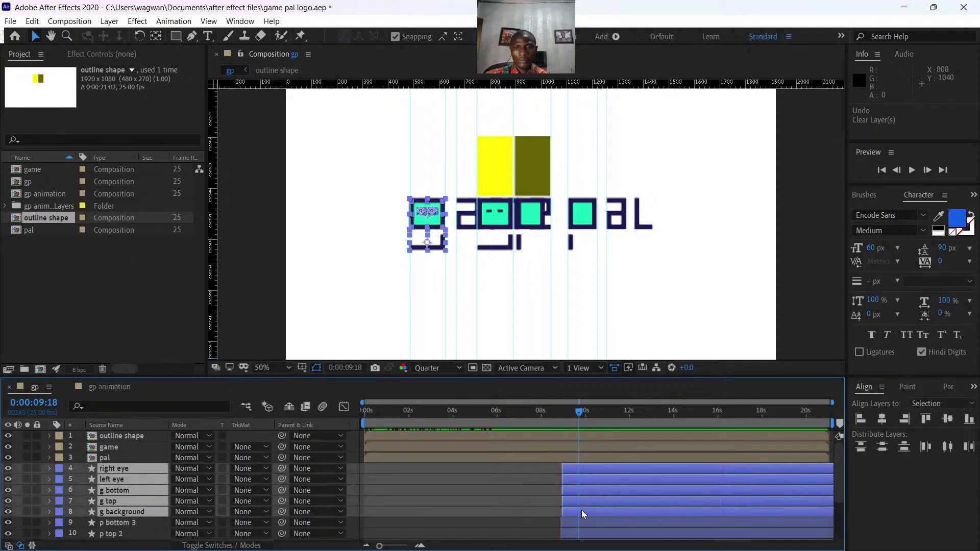
right_click(590, 480)
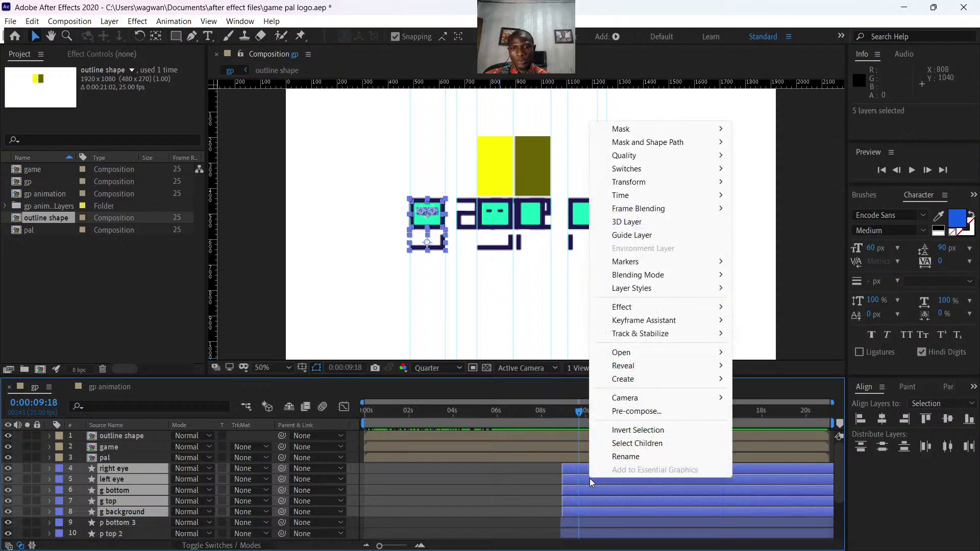
click(631, 413)
text(game)
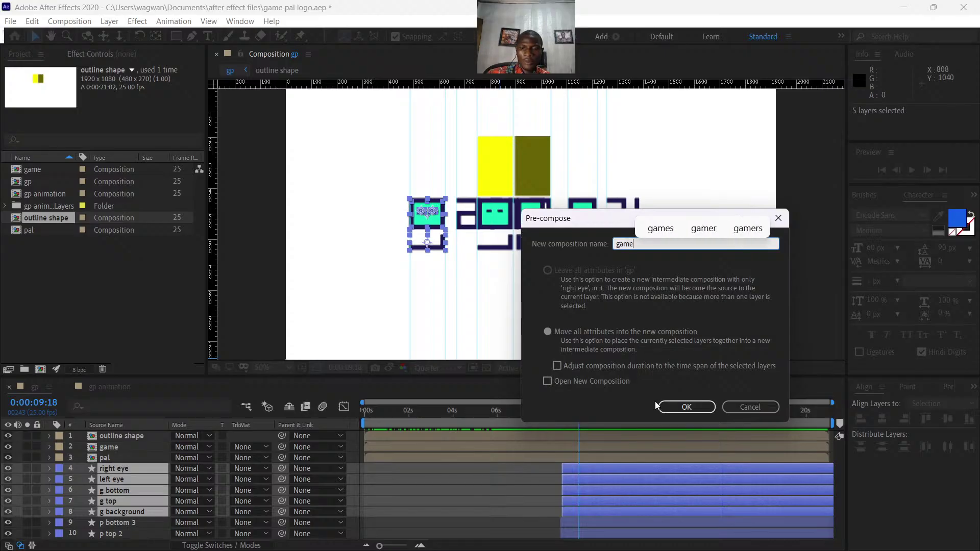
key(Return)
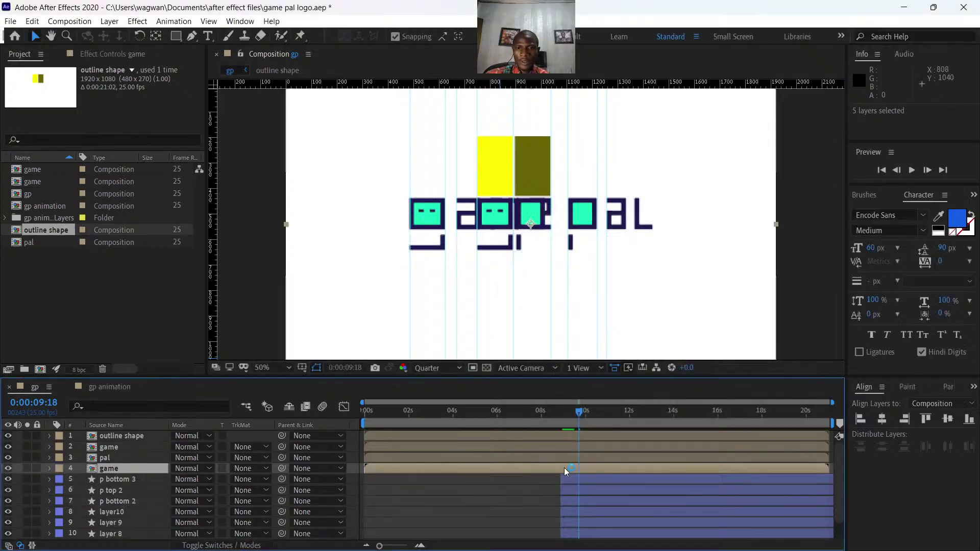
click(8, 468)
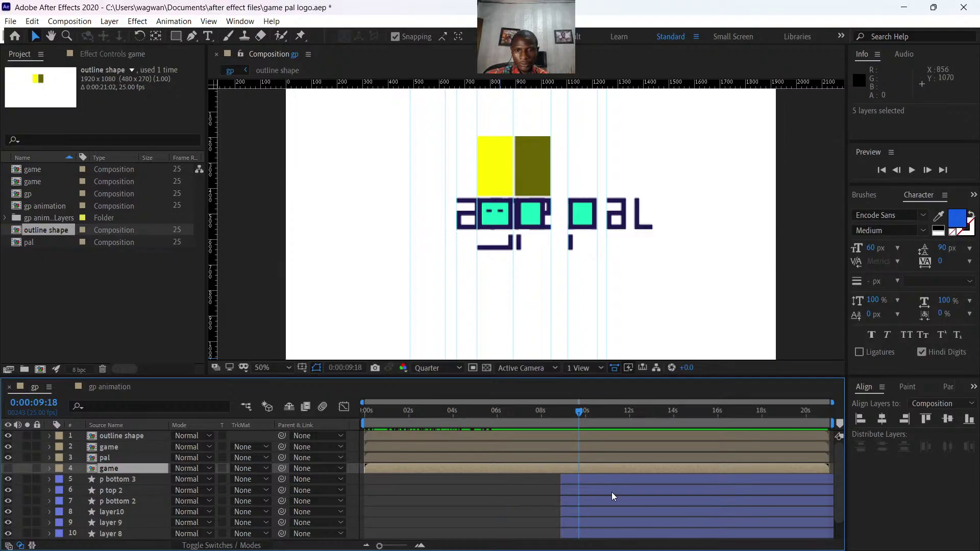
Pre-compose the p bottom 3, p top 2 and p bottom 2 layers into a composition named pal2 and hide its layer.
click(571, 479)
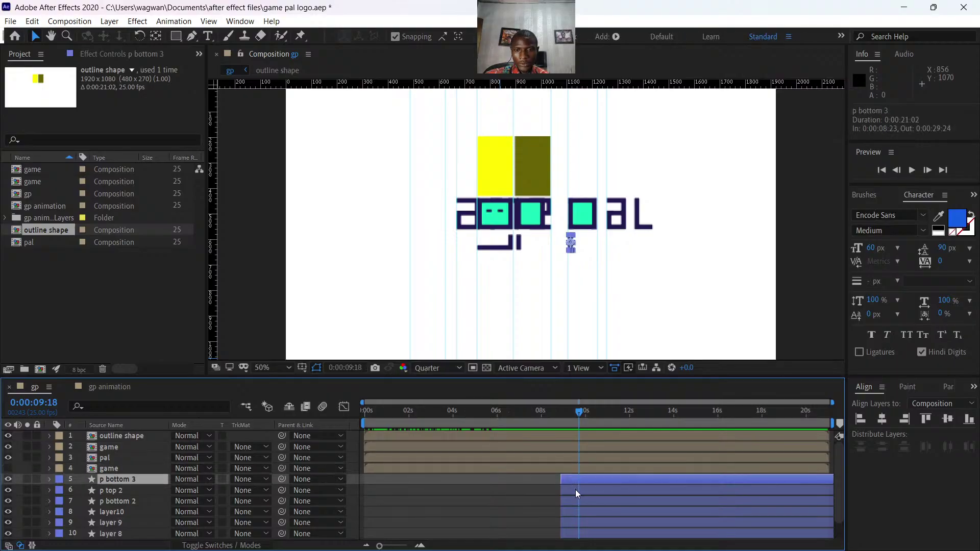
ctrl+click(575, 492)
ctrl+click(573, 503)
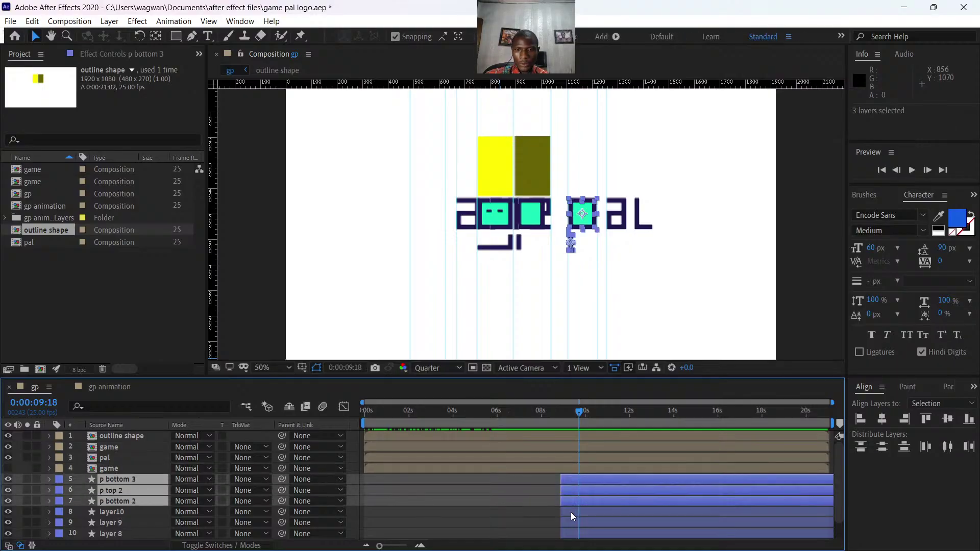
key(Delete)
key(ctrl+z)
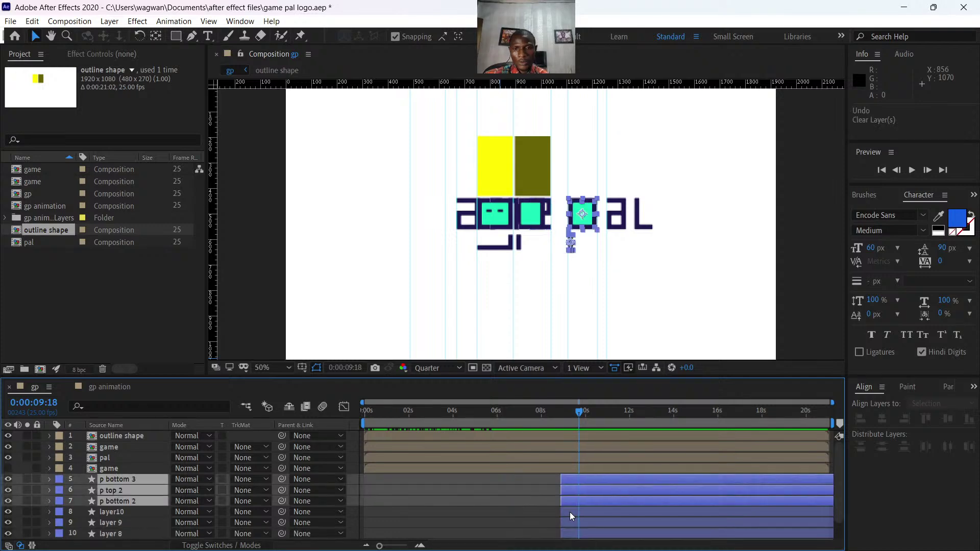
right_click(587, 498)
click(634, 431)
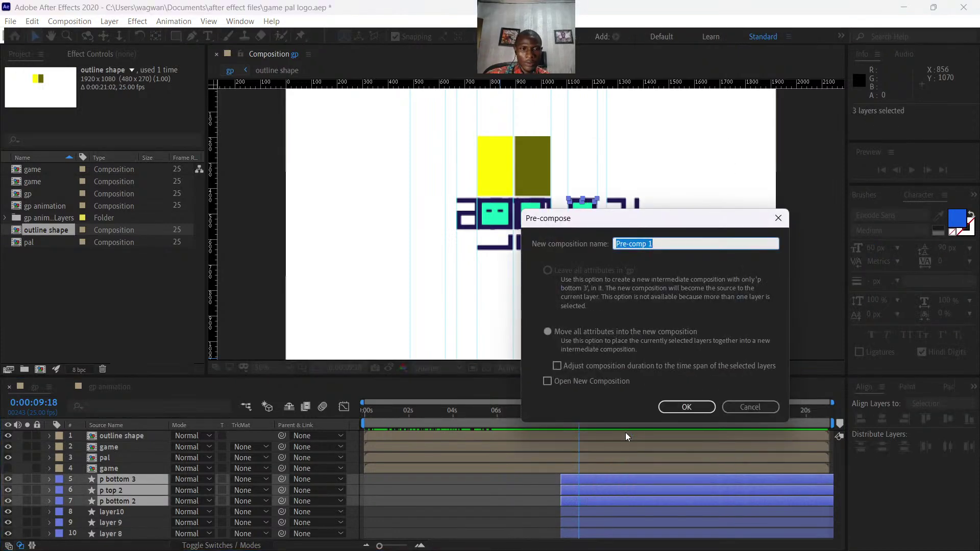
text(pal2)
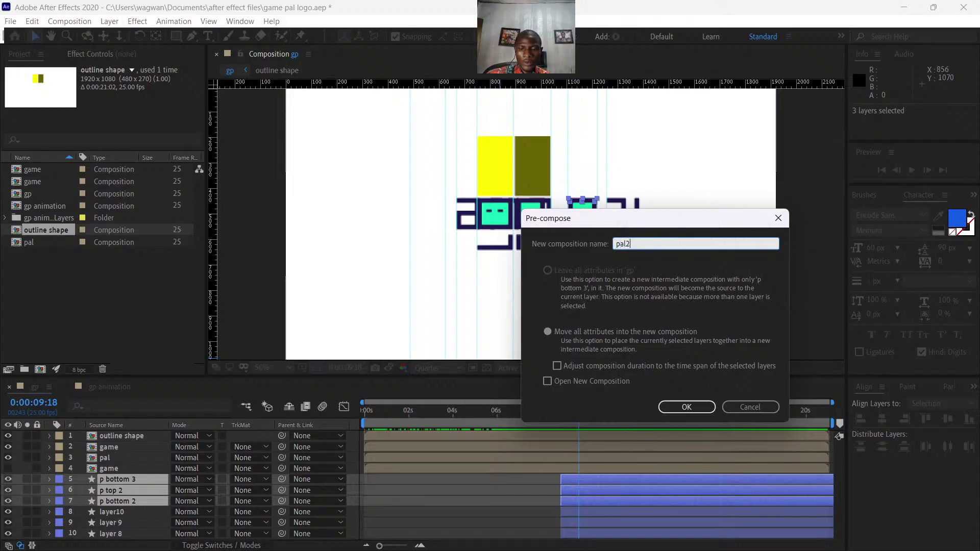
key(Return)
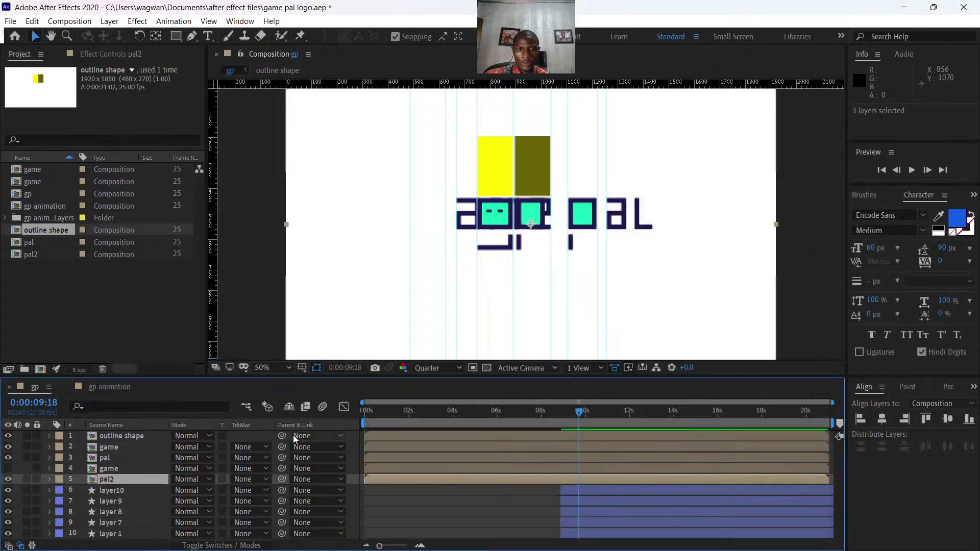
click(7, 480)
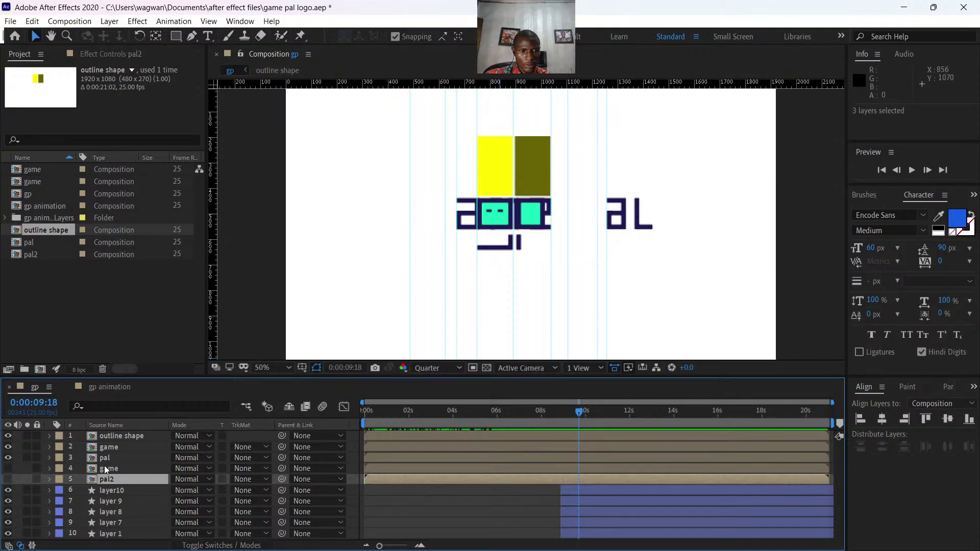
Rename the hidden game layer, layer 4, as game2.
right_click(105, 467)
click(138, 449)
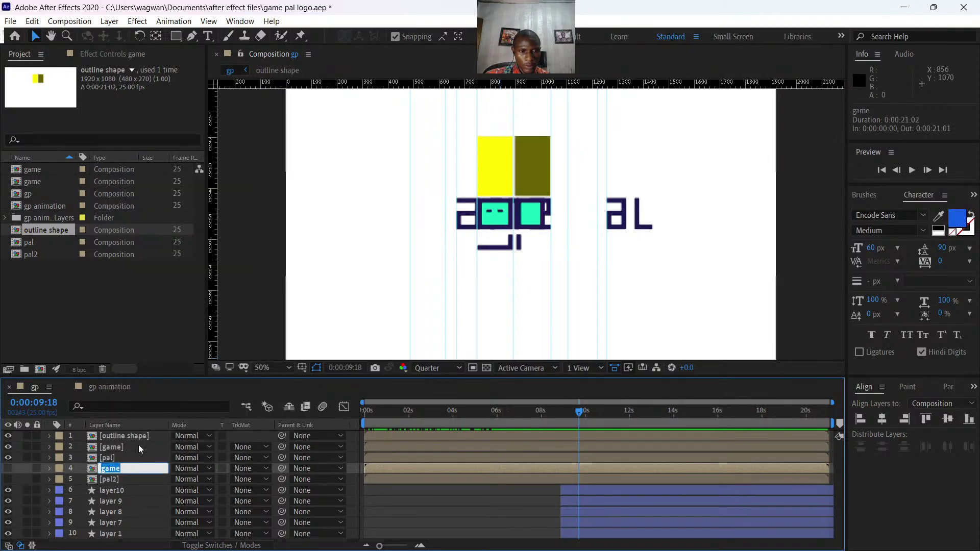
key(Right)
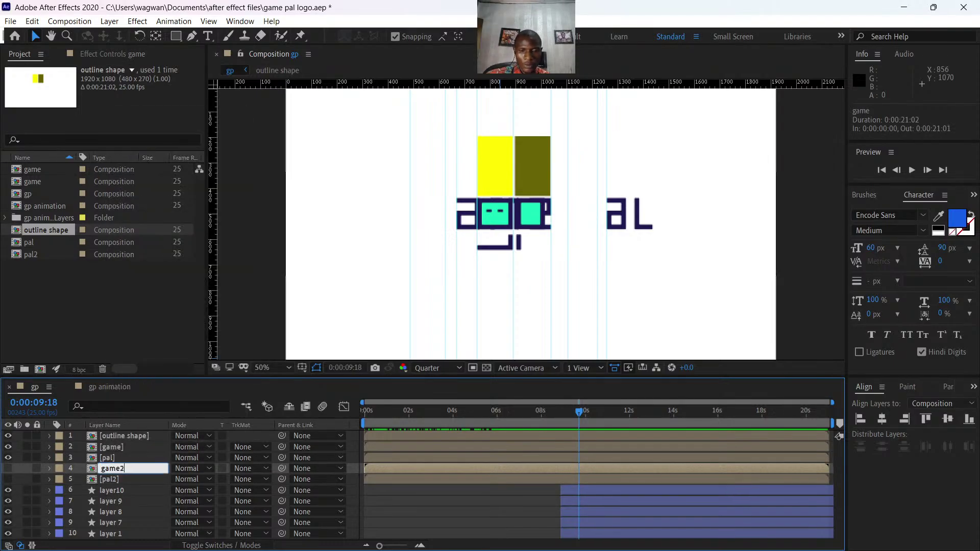
key(Return)
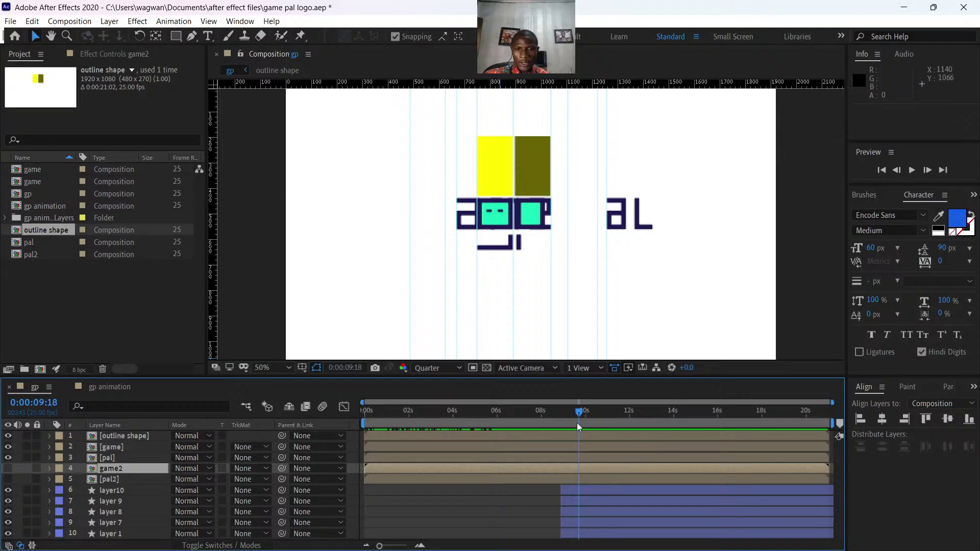
Add a Position keyframe to the visible game layer at 0:00:06:10.
drag(572, 410, 514, 442)
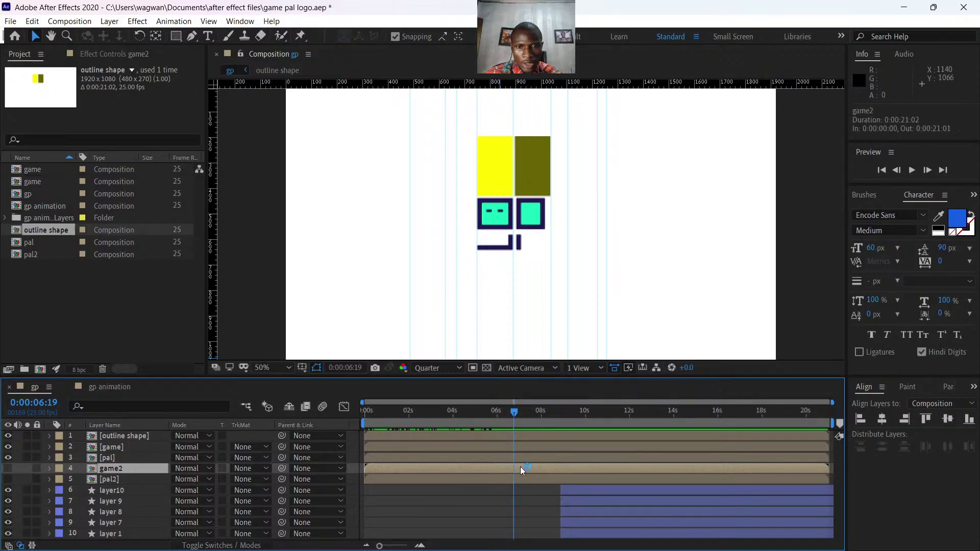
click(516, 452)
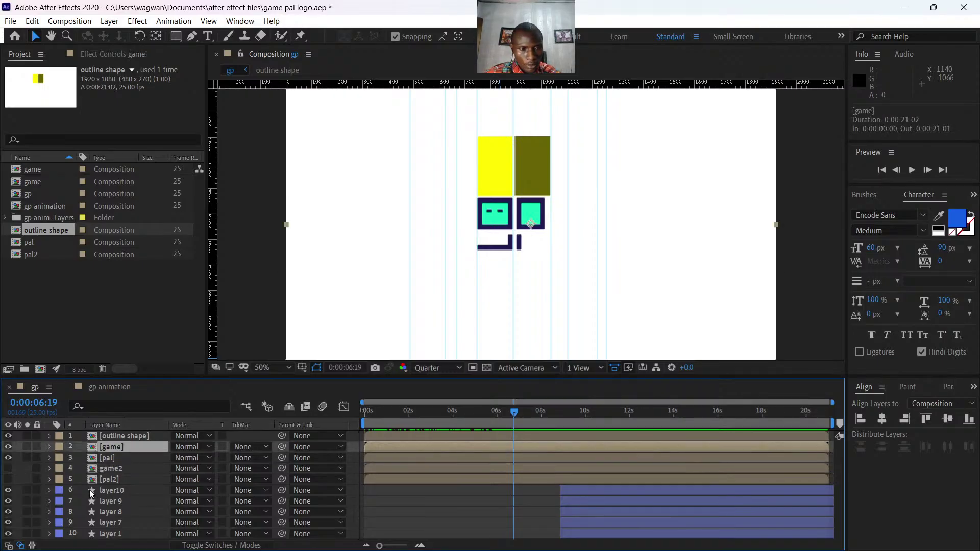
click(118, 455)
click(115, 447)
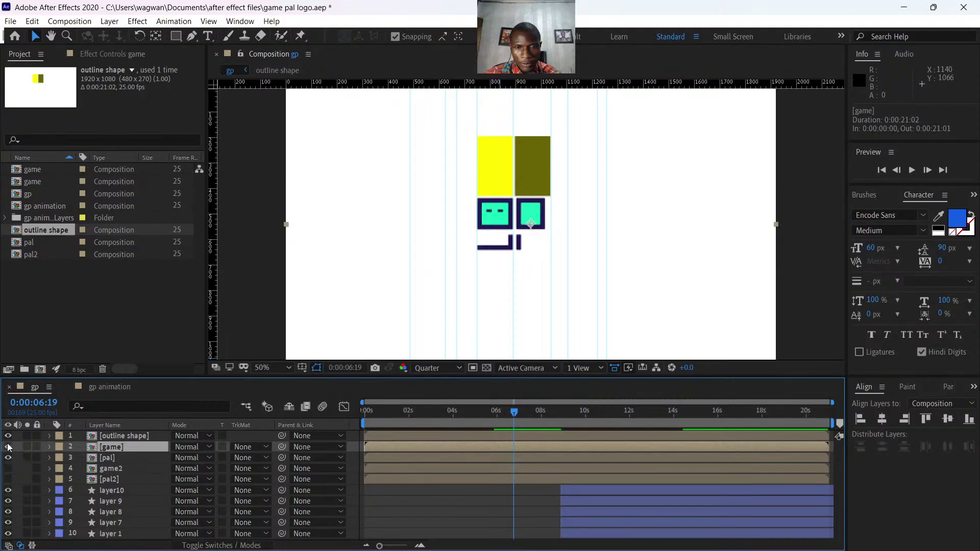
drag(515, 411, 505, 411)
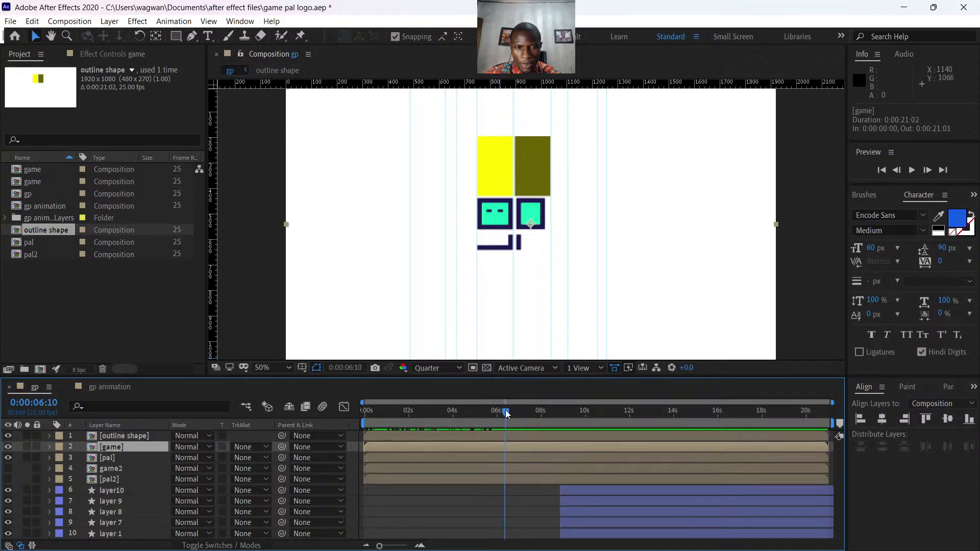
key(p)
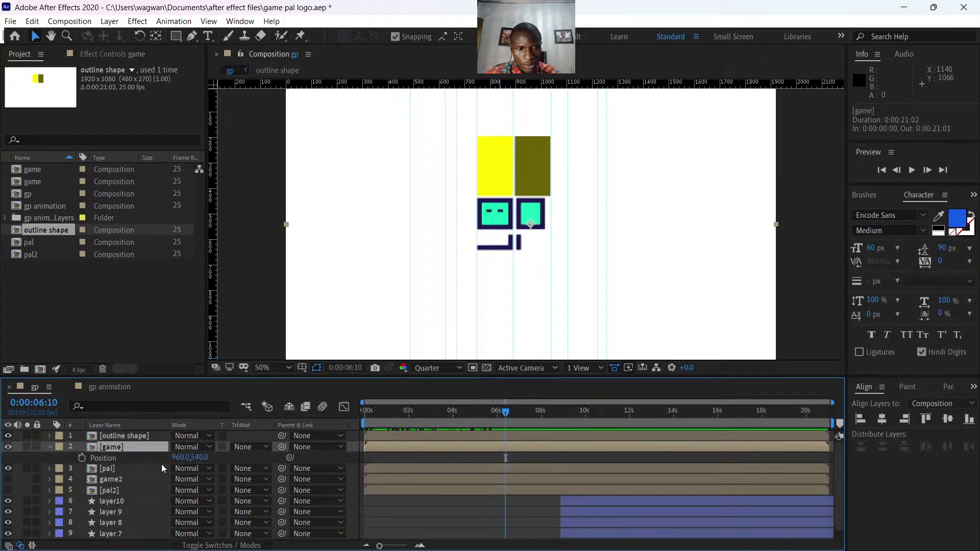
click(82, 459)
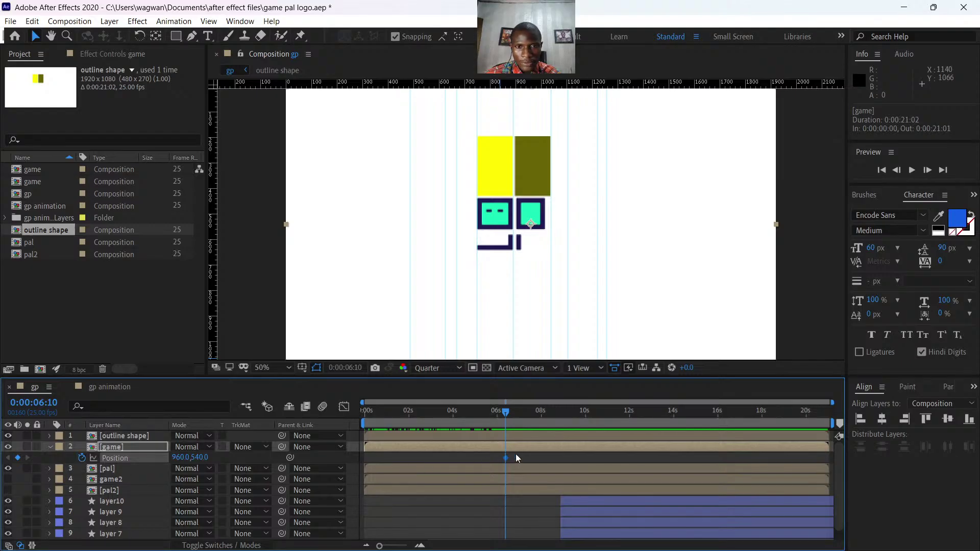
At 0:00:06:21, set the game layer's Position to 701.0, 540.0 and check the G piece's alignment with the guides.
drag(509, 410, 517, 415)
drag(174, 458, 6, 448)
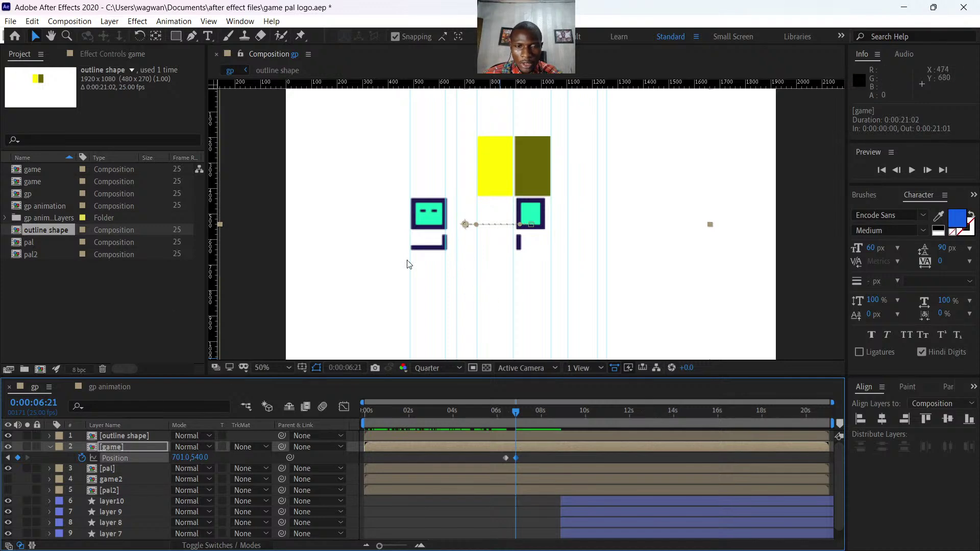
key(period)
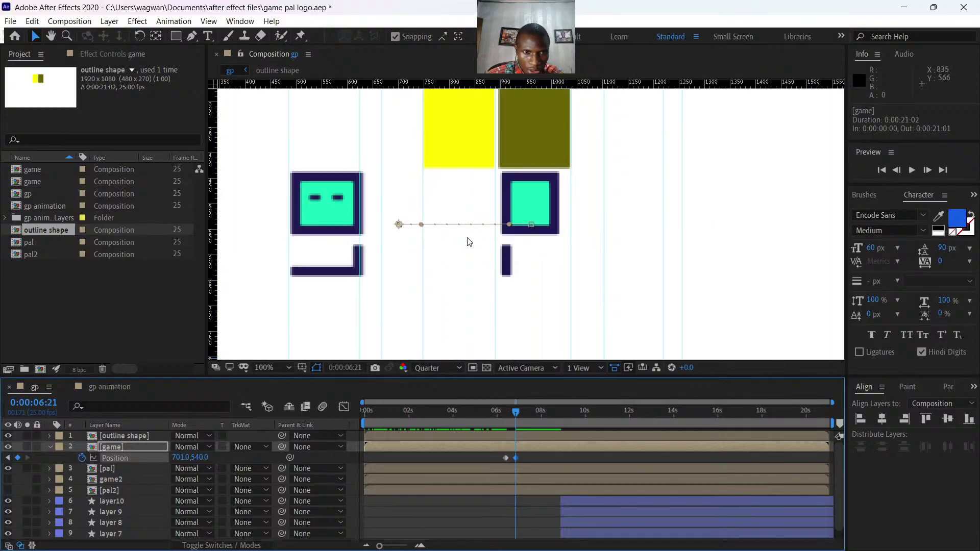
key(comma)
key(comma)
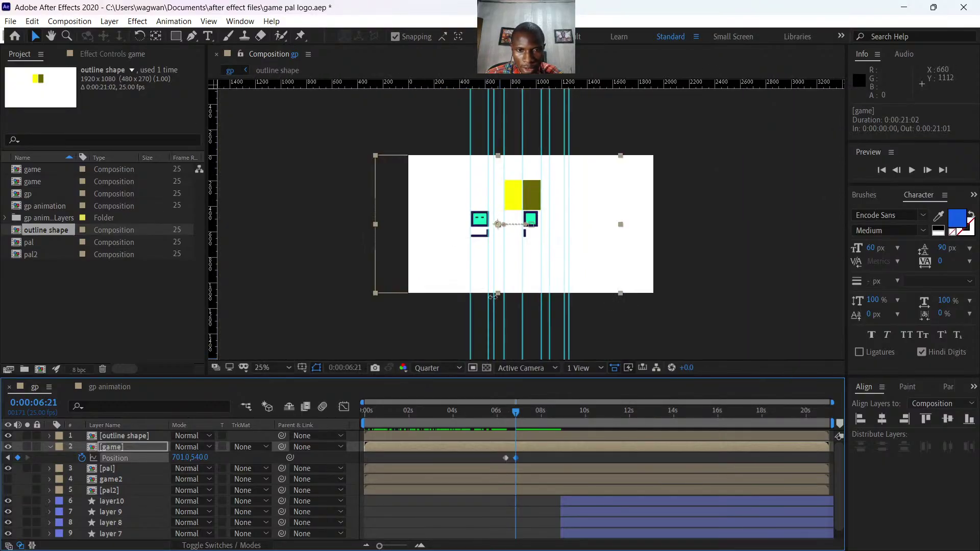
Apply Easy Ease to both game layer Position keyframes and reshape their speed graph into a fast start with a long slowdown.
key(period)
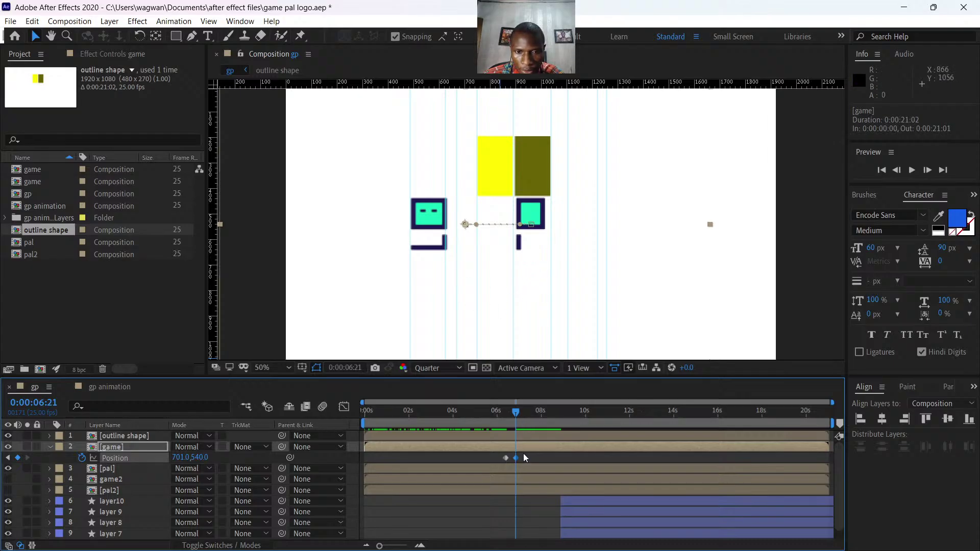
drag(524, 454, 494, 459)
key(F9)
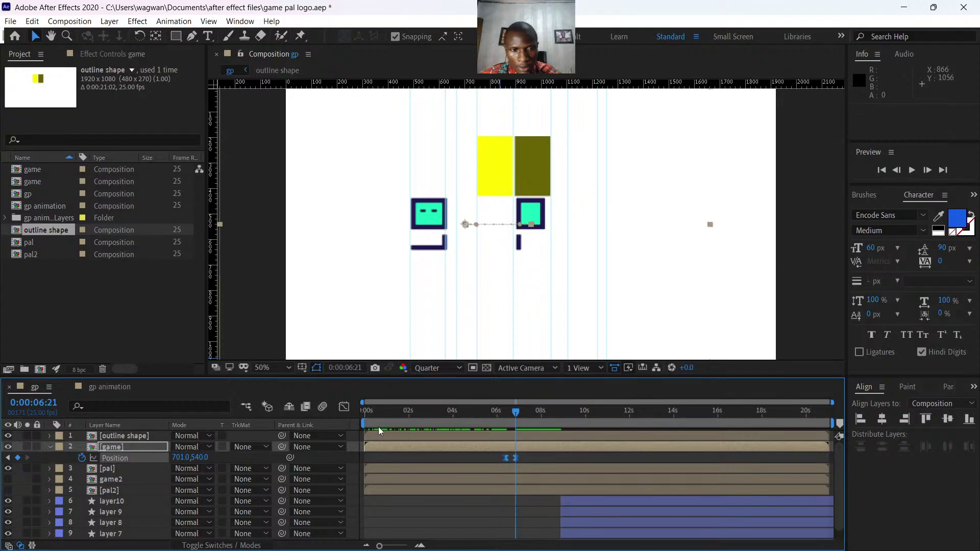
click(344, 407)
drag(541, 491, 483, 519)
drag(380, 546, 403, 544)
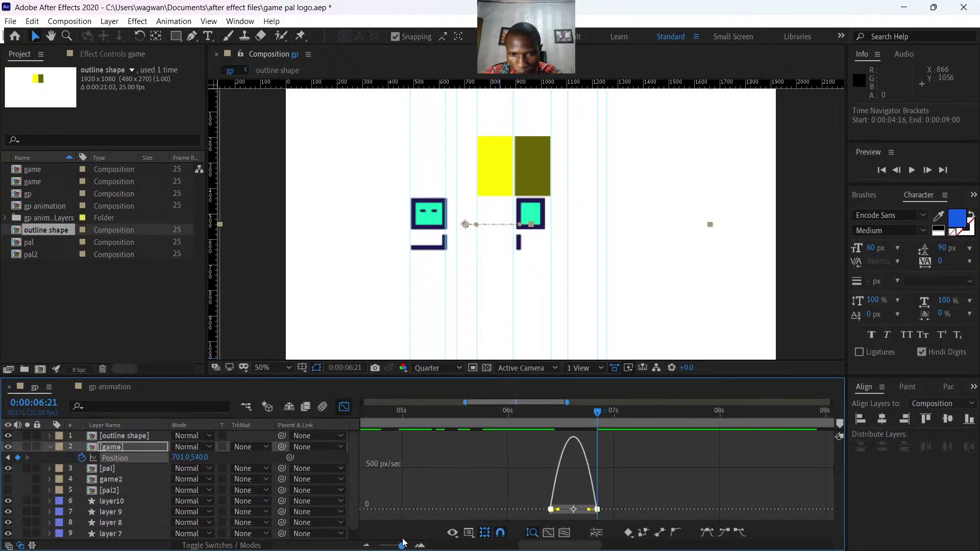
drag(590, 509, 551, 513)
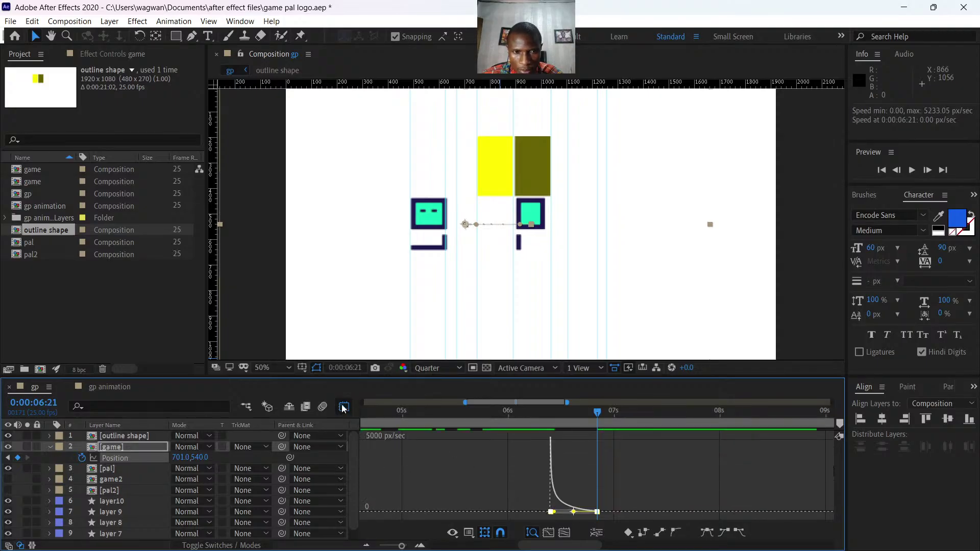
click(344, 408)
Preview the G piece's eased slide from about 0:00:06:03.
drag(597, 413, 523, 418)
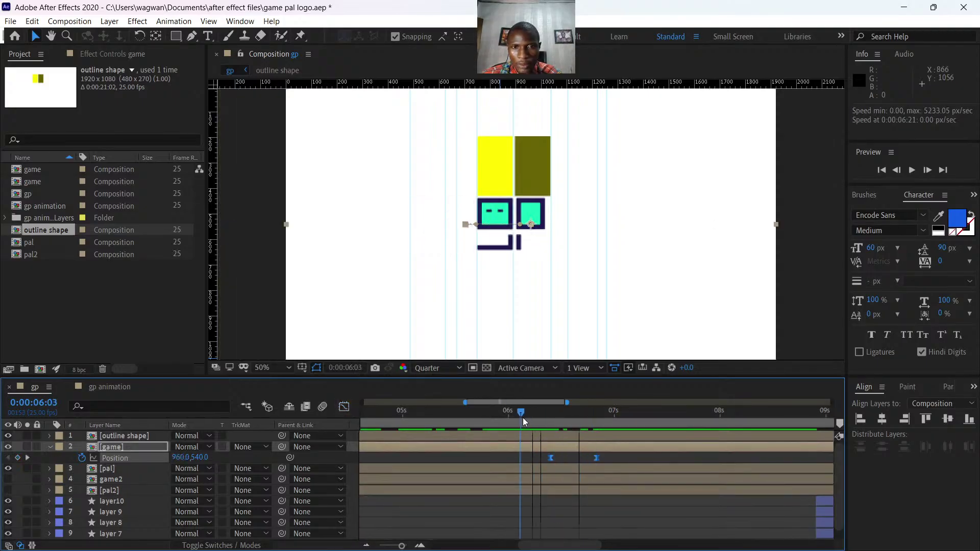
key(space)
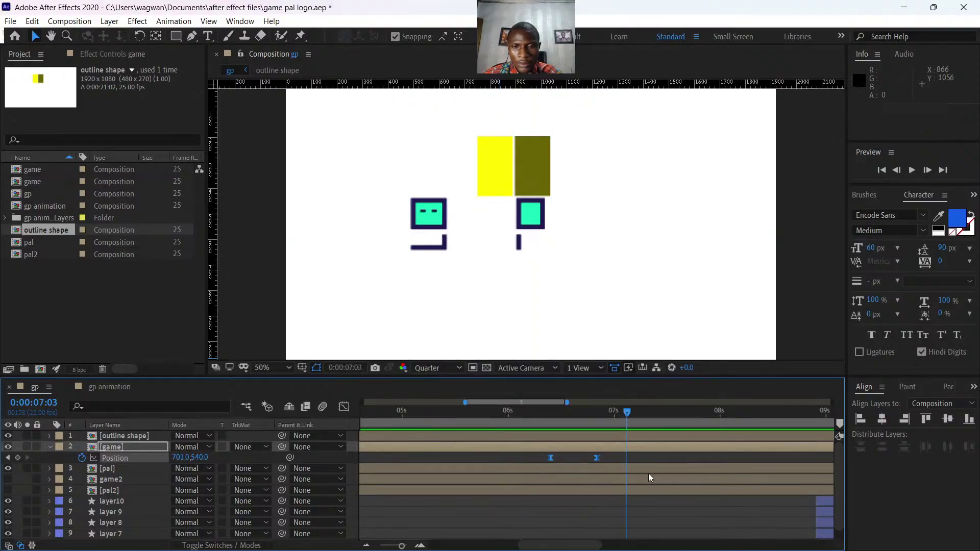
key(space)
drag(568, 421, 536, 422)
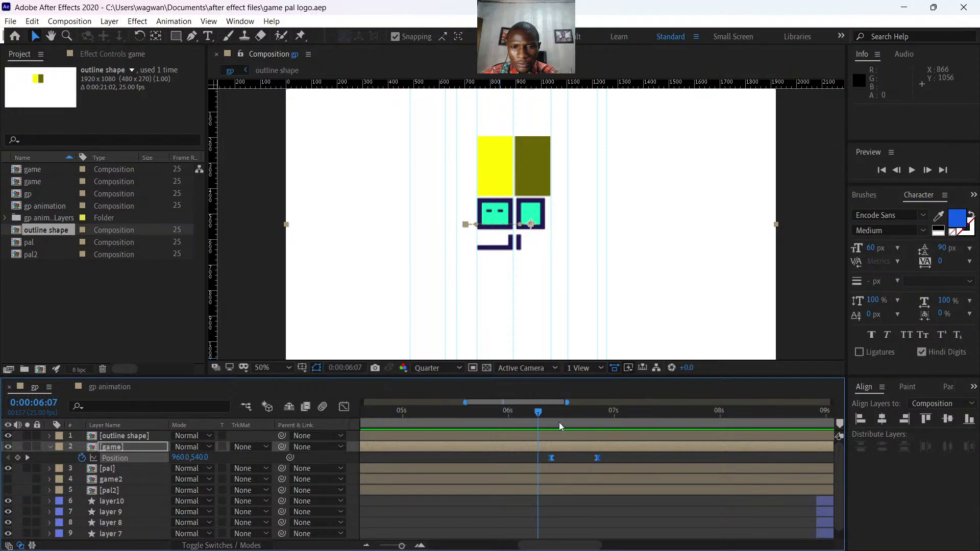
Add a Position keyframe to the pal layer at 0:00:06:10, checking which piece the layer holds by toggling its visibility.
drag(402, 546, 379, 548)
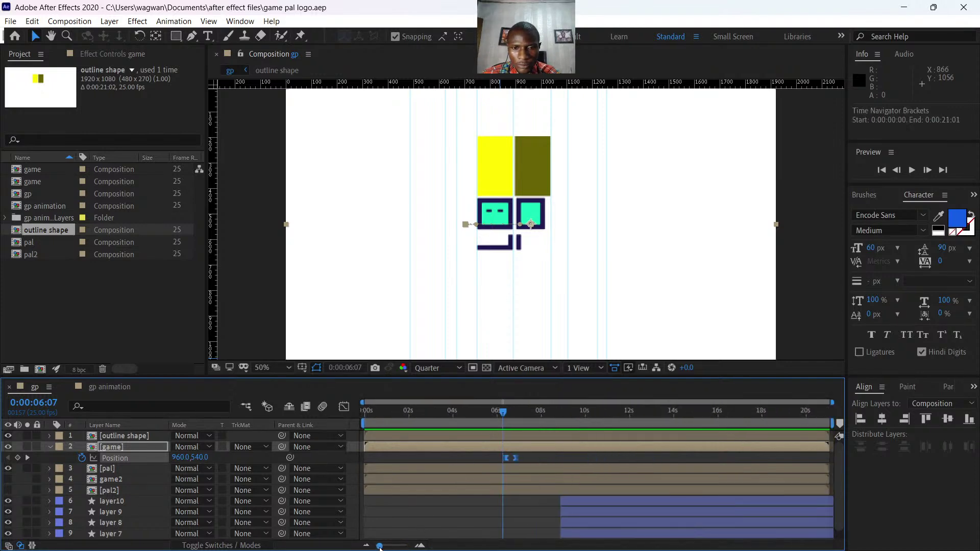
mouse_move(501, 412)
mouse_down()
mouse_move(519, 414)
mouse_move(503, 415)
mouse_up()
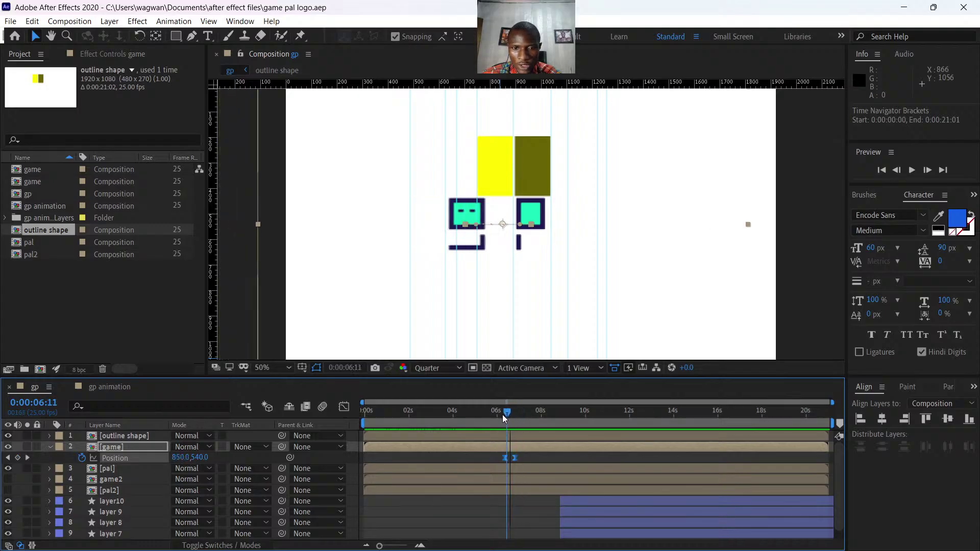
click(511, 469)
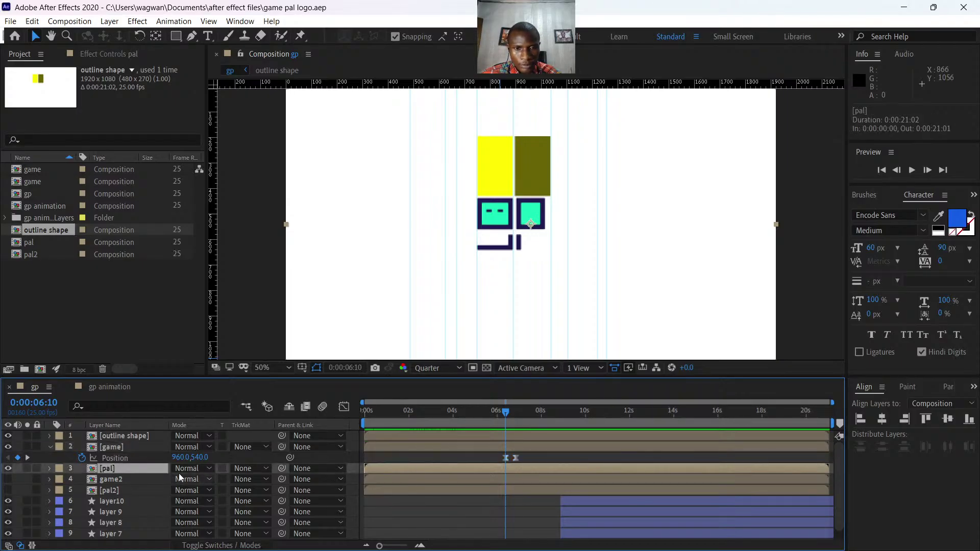
click(8, 469)
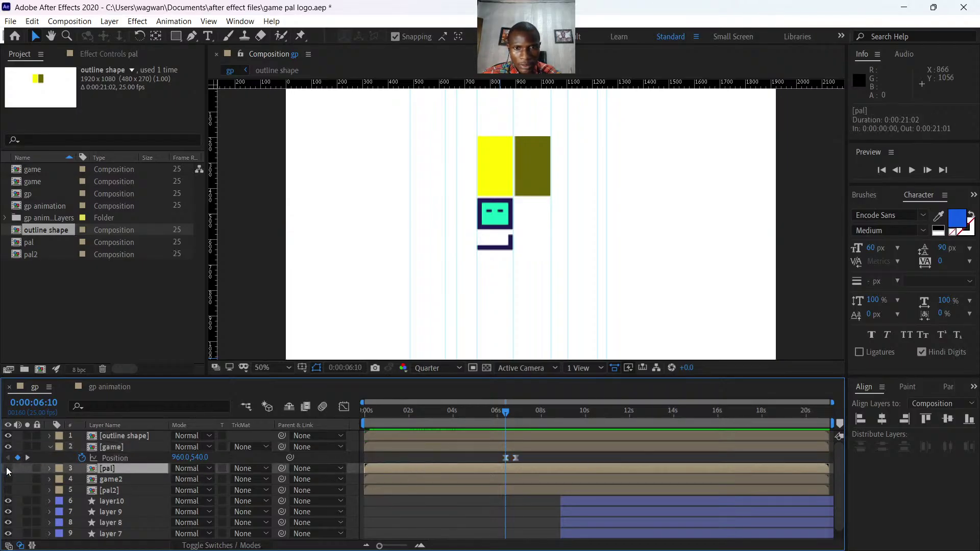
click(8, 469)
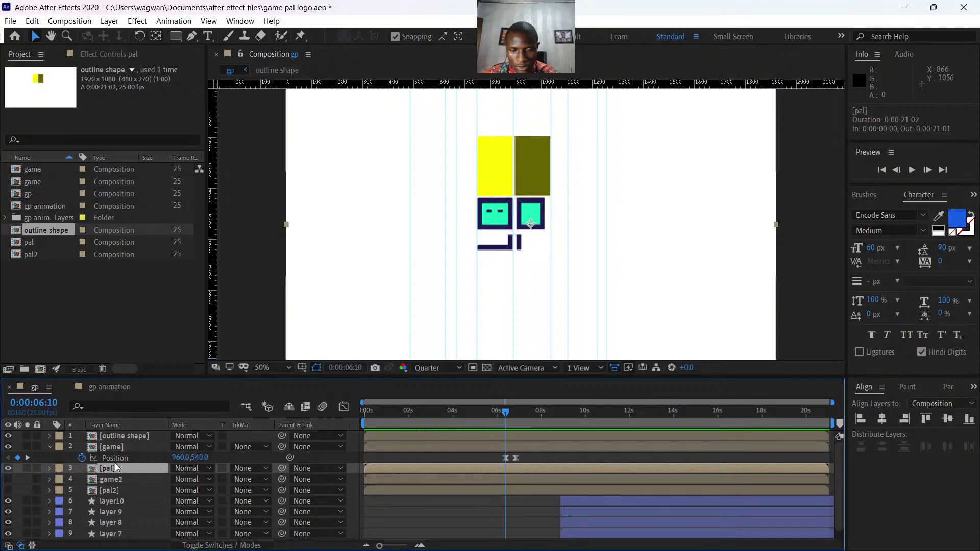
key(p)
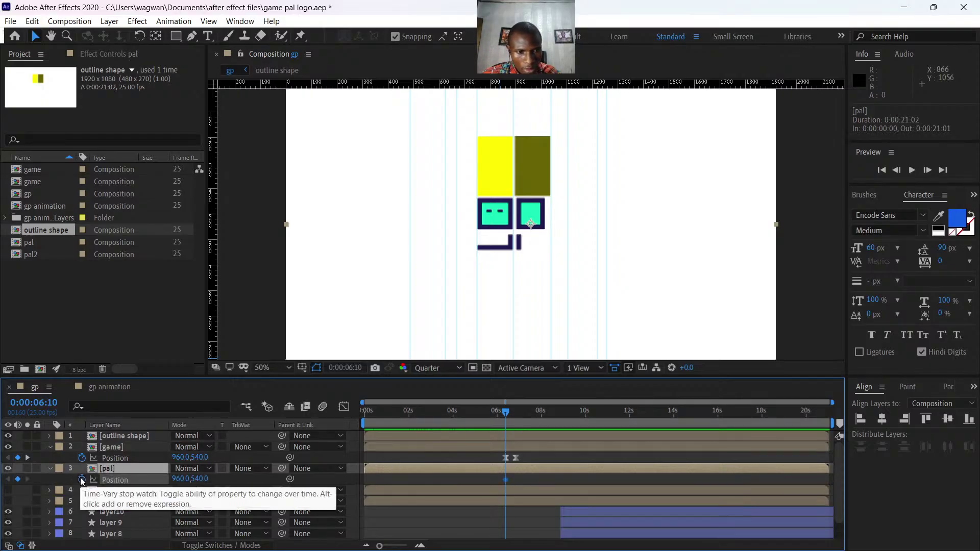
click(80, 479)
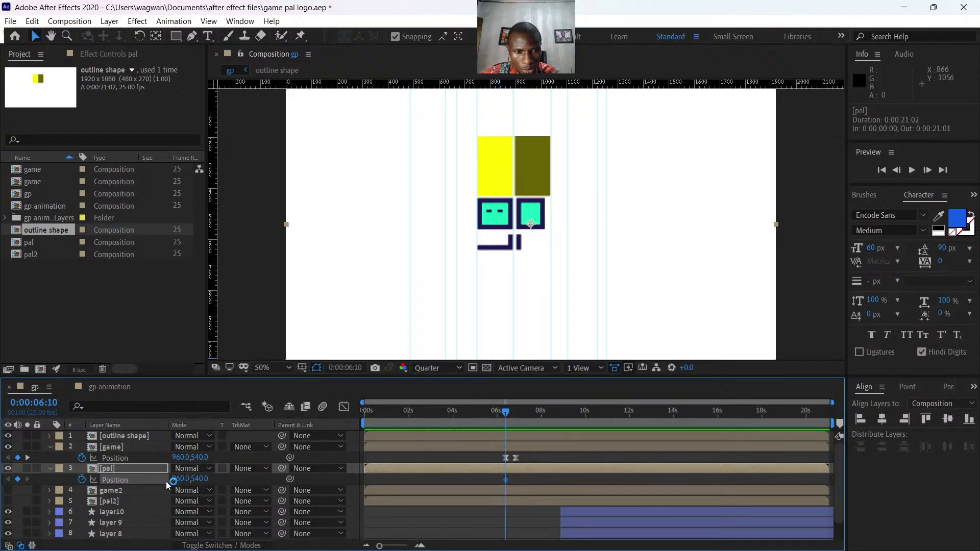
At 0:00:06:21, set the pal layer's Position to 1166.0, 540.0 so the P piece lines up with its guides.
drag(507, 410, 515, 413)
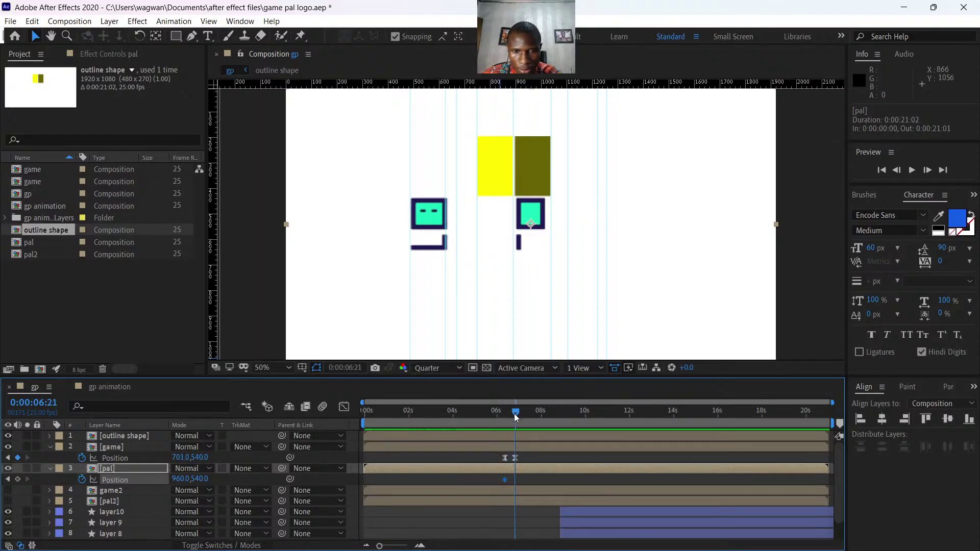
drag(177, 480, 313, 480)
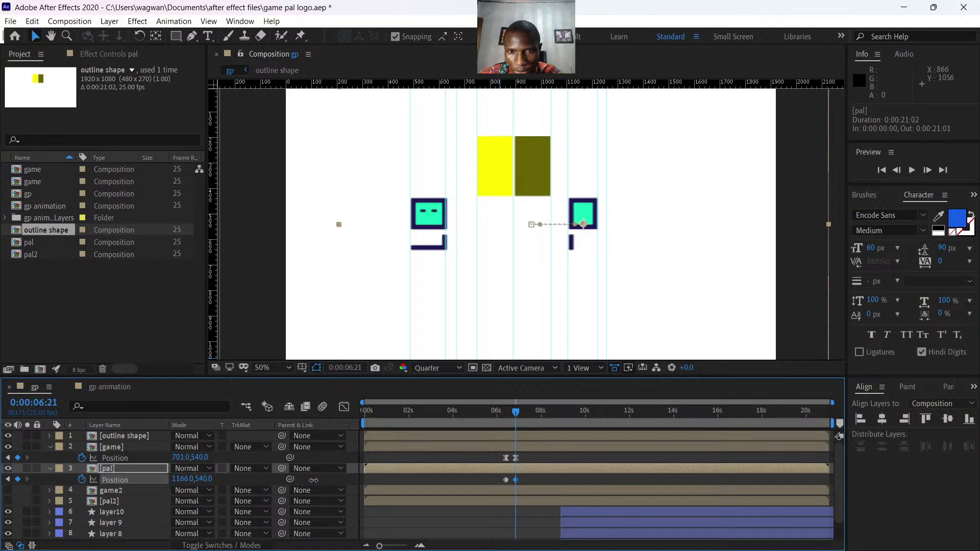
scroll(525, 503, down, 1)
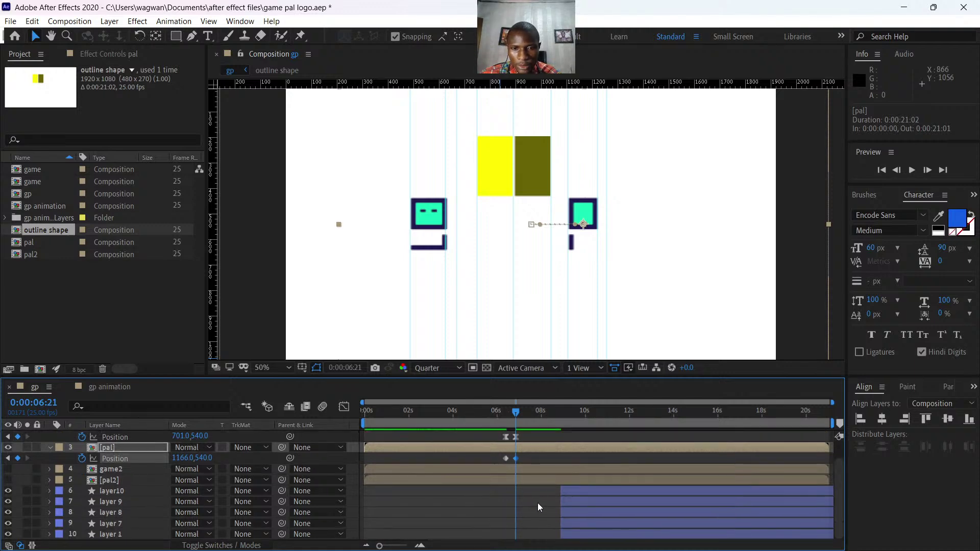
Apply Easy Ease to both pal layer Position keyframes and reshape their speed graph to match the G's fast start and long slowdown.
drag(522, 412, 497, 461)
key(F9)
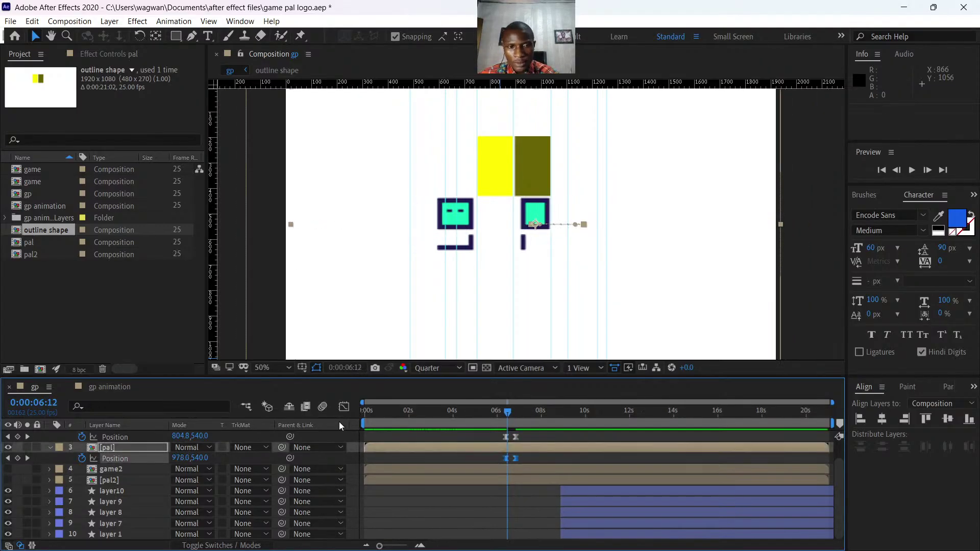
click(347, 409)
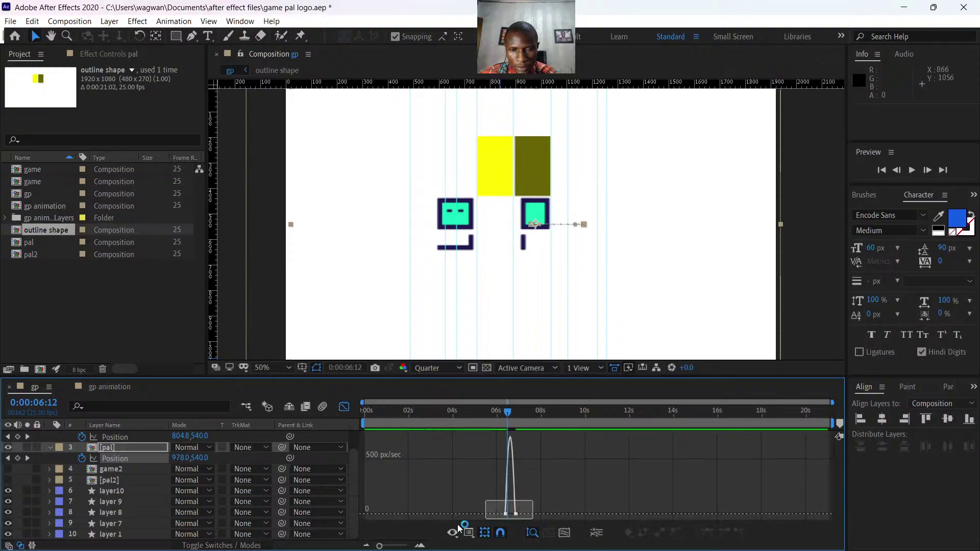
scroll(465, 526, up, 5)
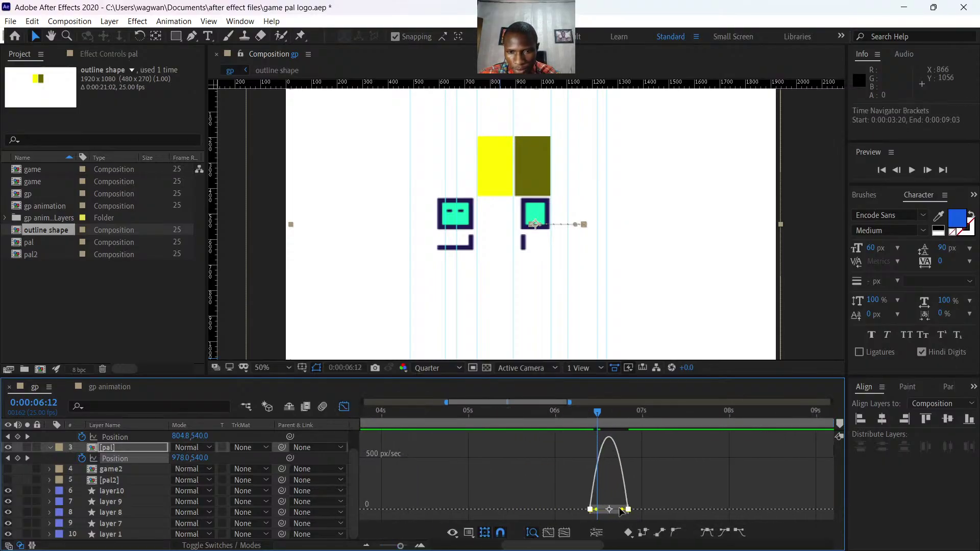
drag(622, 510, 583, 513)
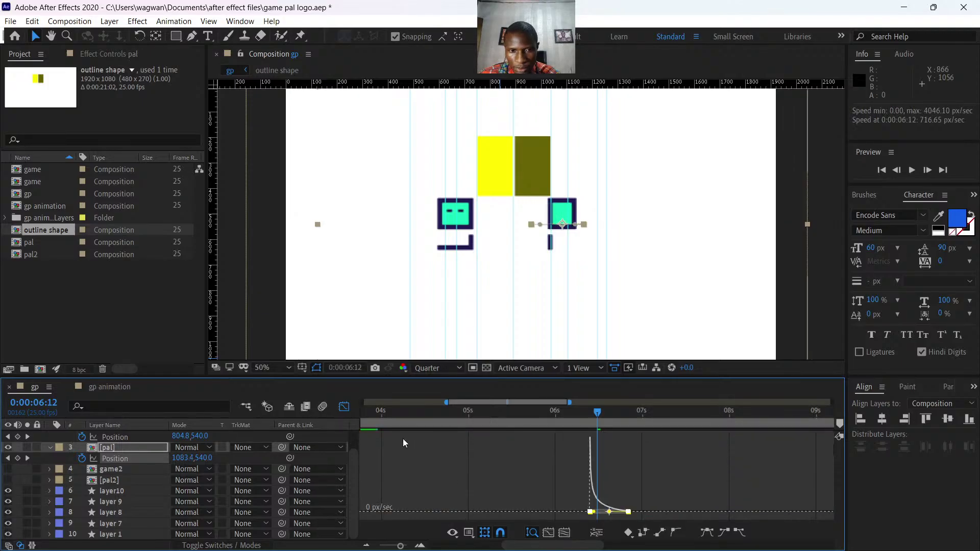
click(345, 407)
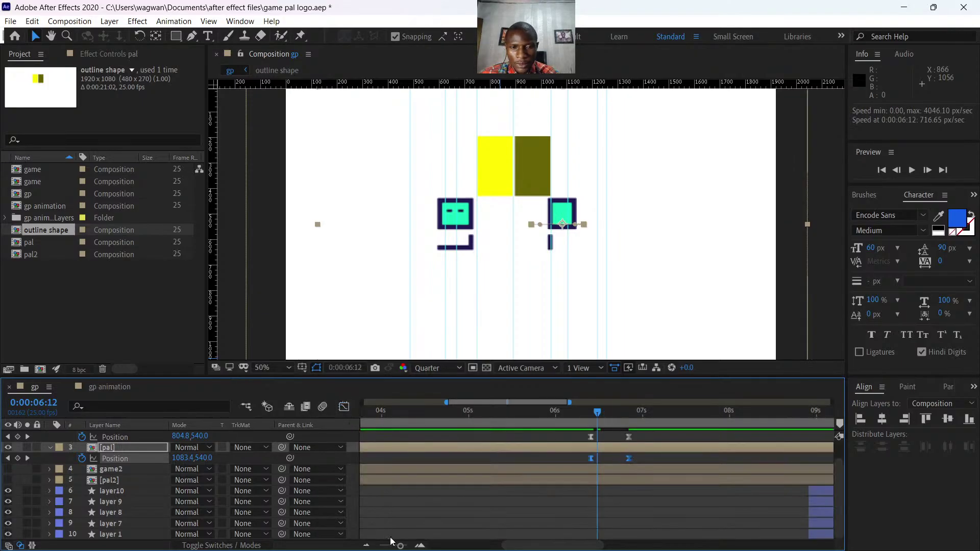
drag(400, 546, 377, 544)
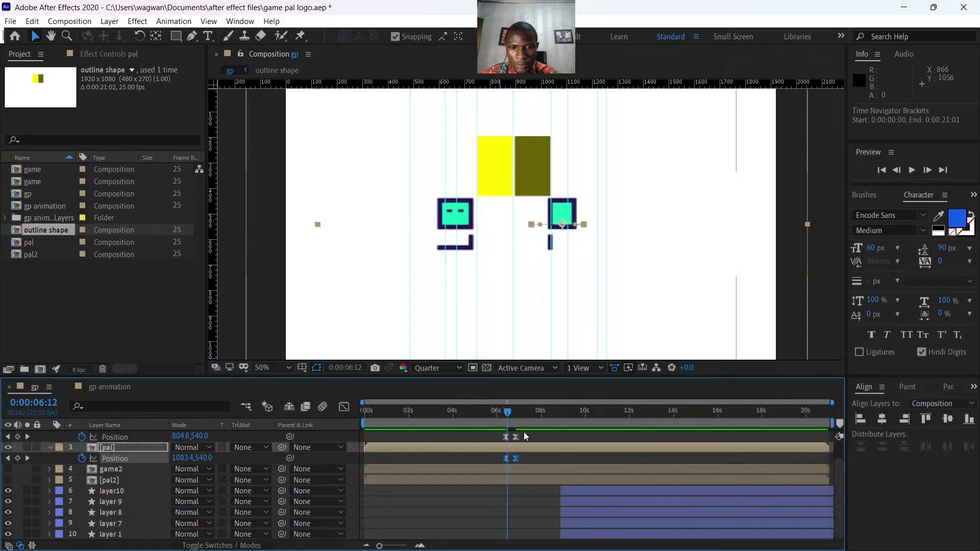
Retime the ending Position keyframes of the game and pal layers together to 0:00:07:12, previewing the longer slide along the way.
drag(524, 432, 536, 459)
drag(508, 411, 487, 413)
key(space)
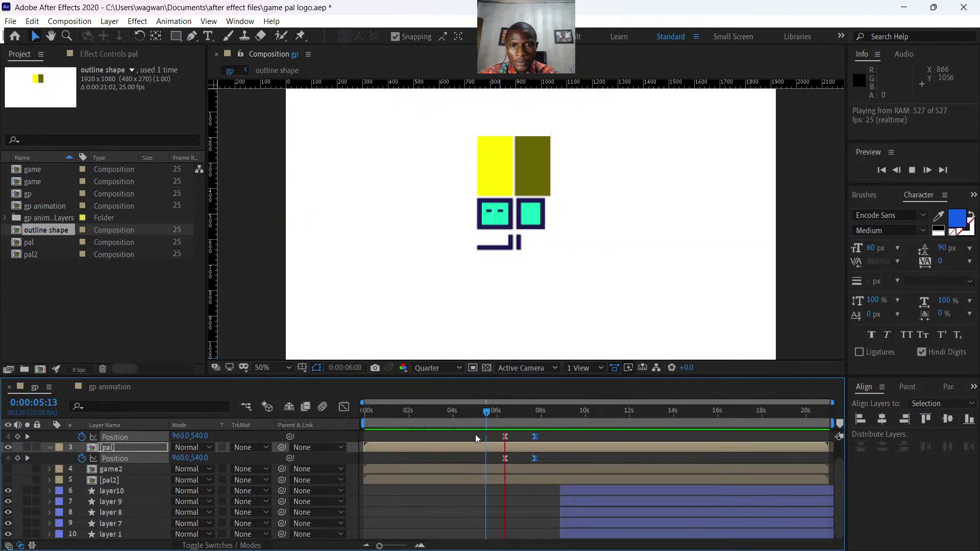
key(space)
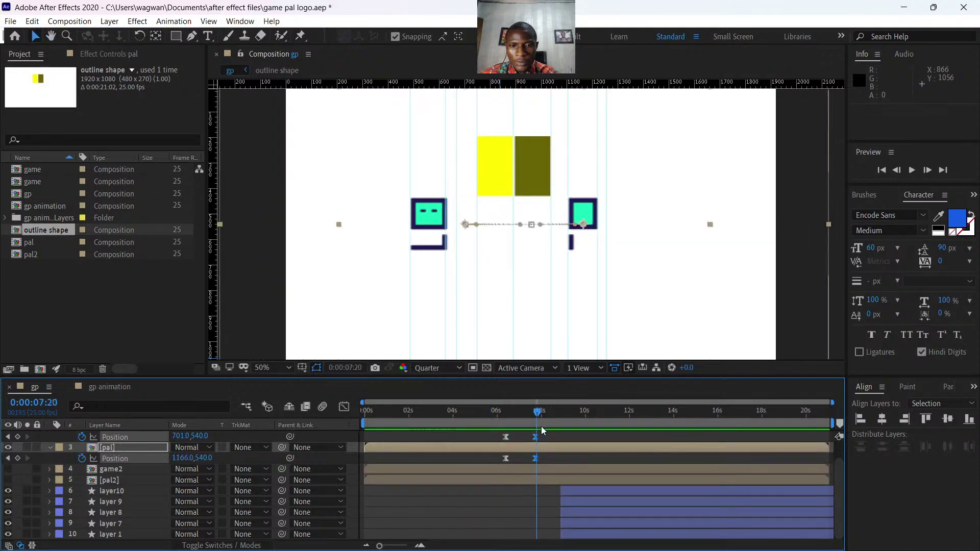
drag(538, 437, 531, 439)
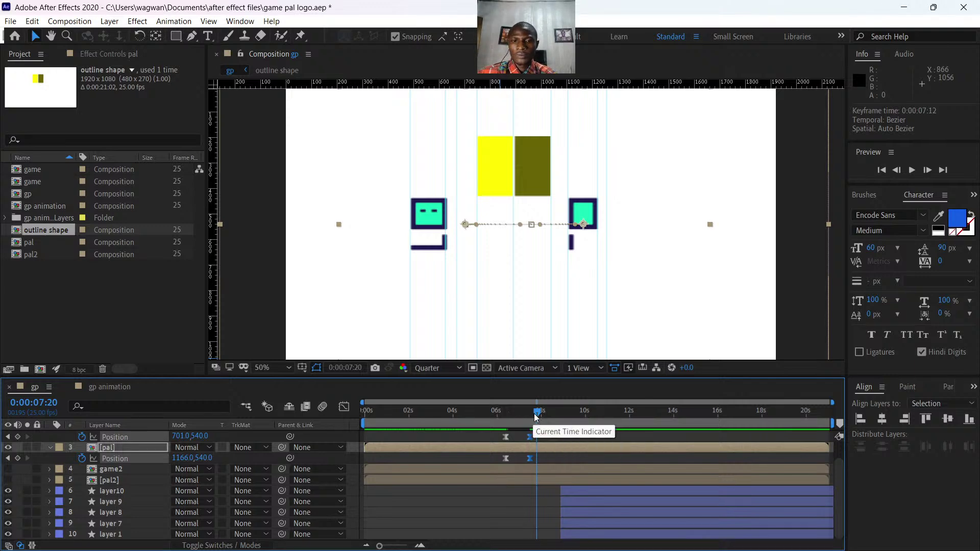
Preview the retimed G and P slide from 0:00:06:10.
drag(541, 420, 516, 408)
key(space)
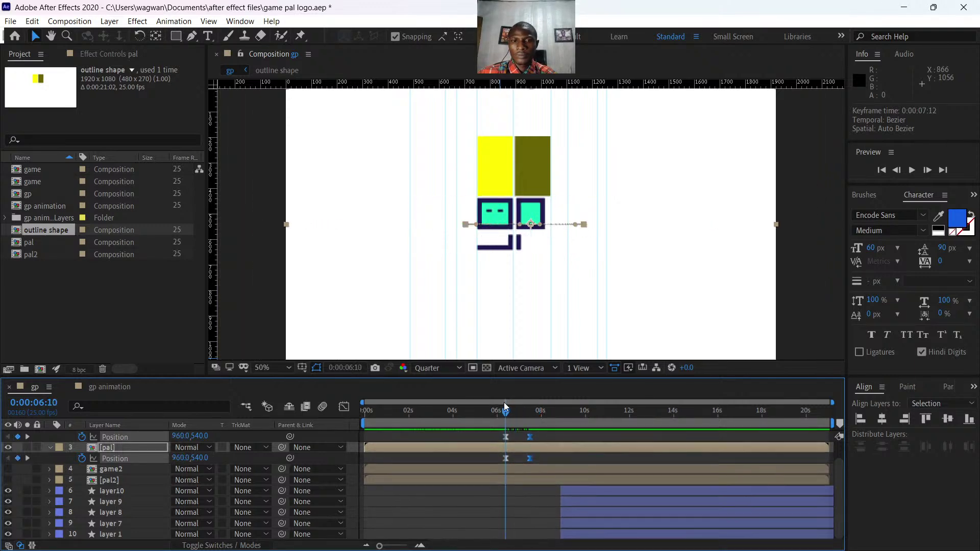
key(space)
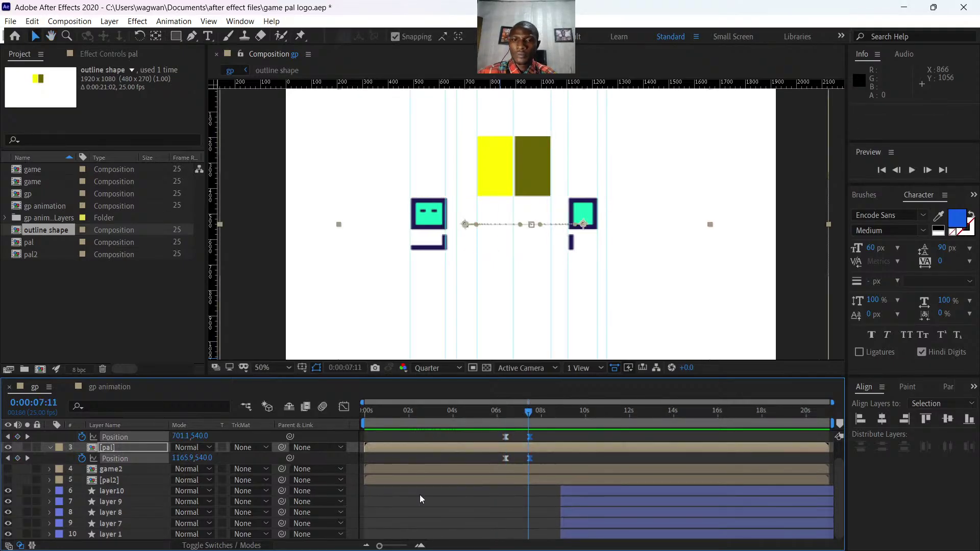
Play the whole gp animation from 0:00:00:00 to review how the logo build leads into the letters sliding apart.
drag(527, 413, 305, 408)
key(space)
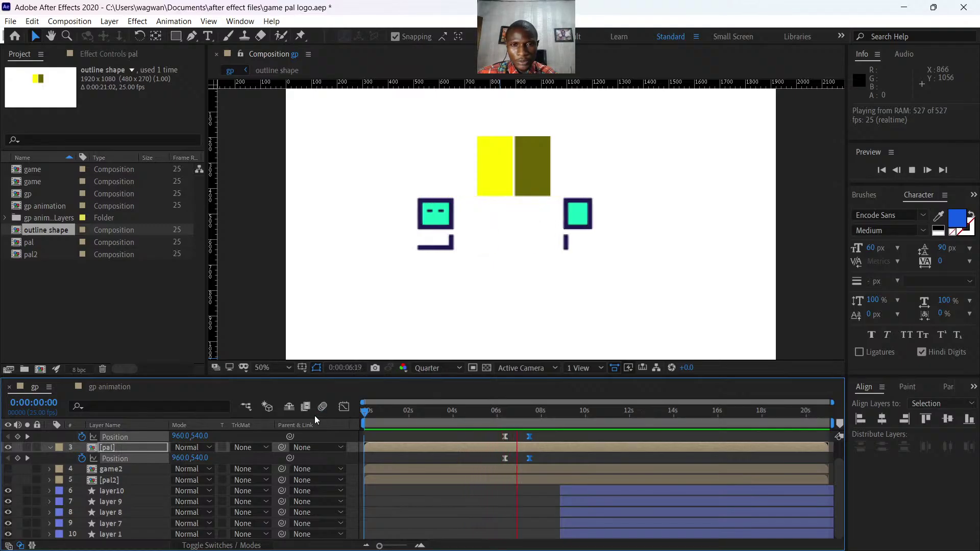
key(space)
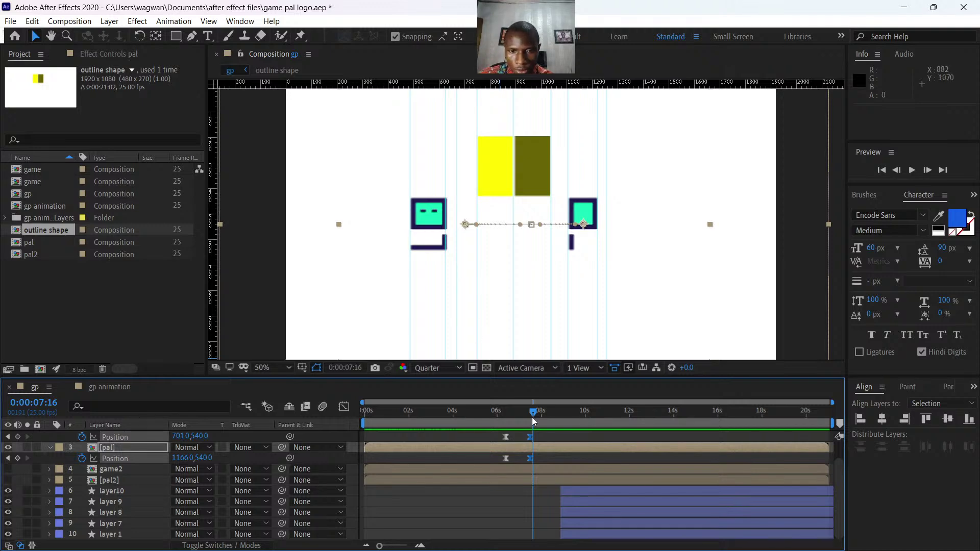
drag(531, 410, 490, 411)
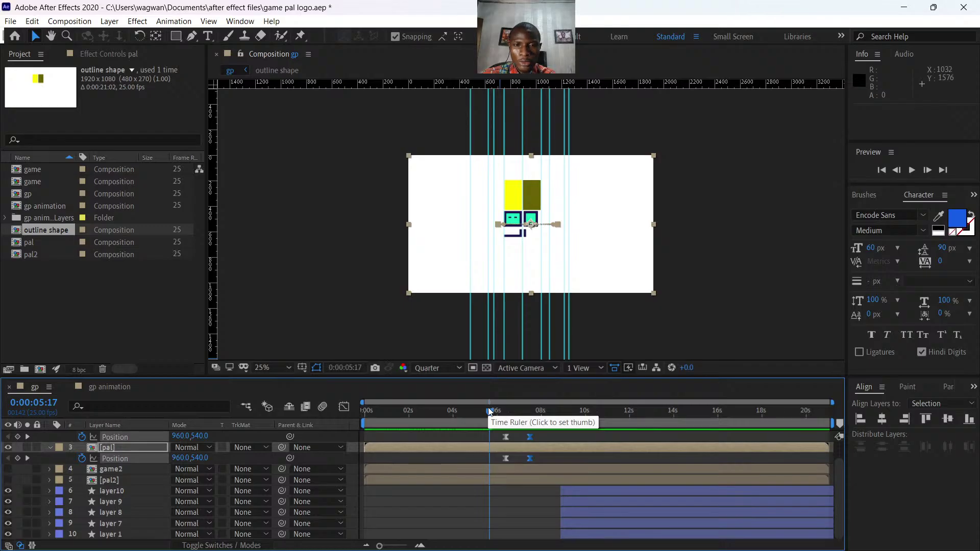
key(Home)
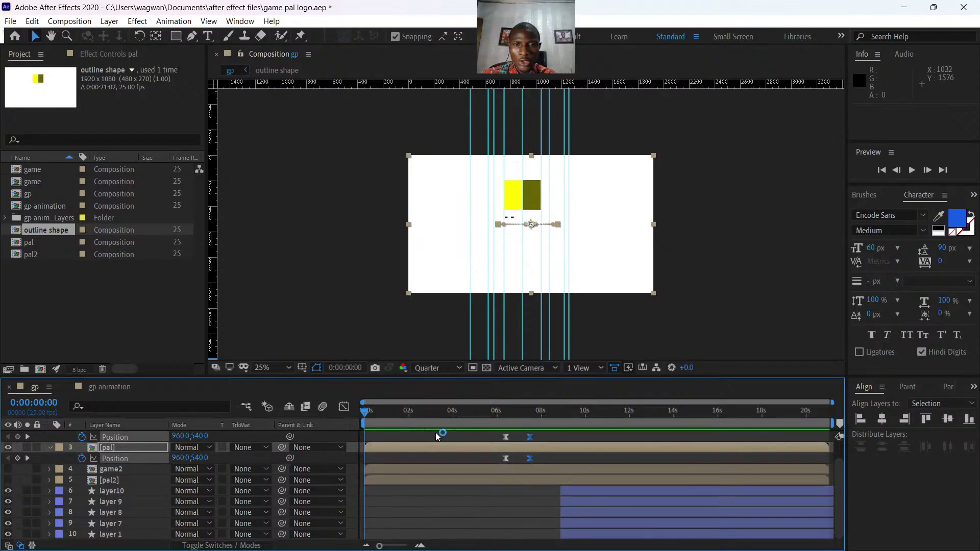
key(space)
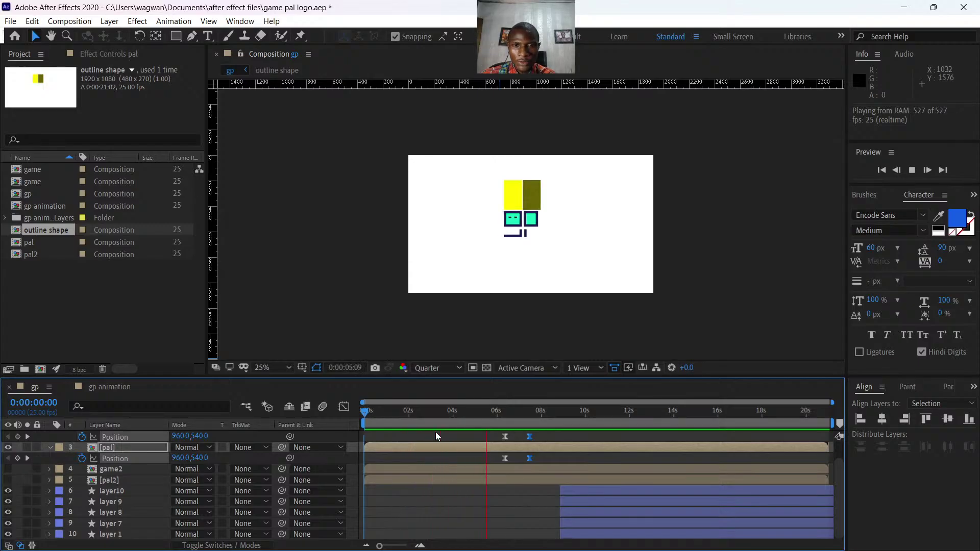
key(space)
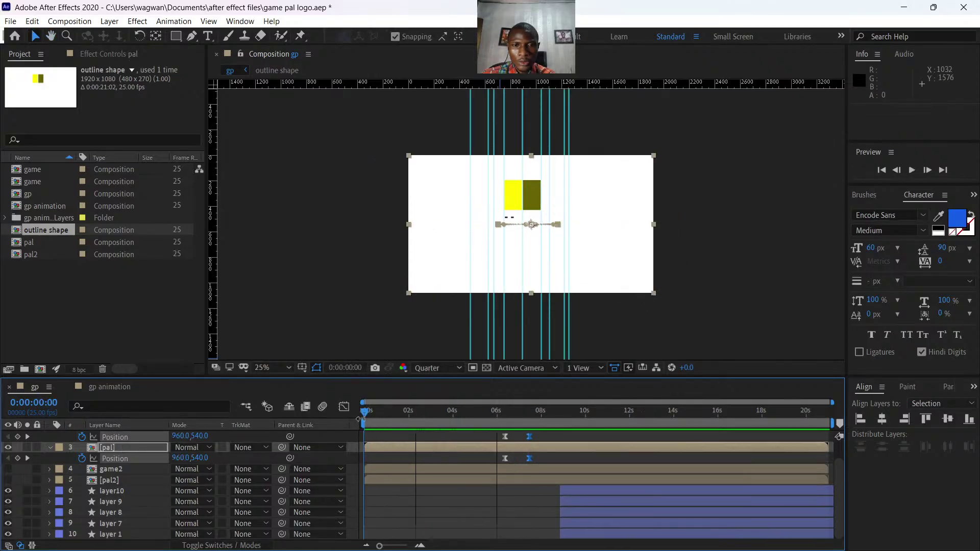
key(space)
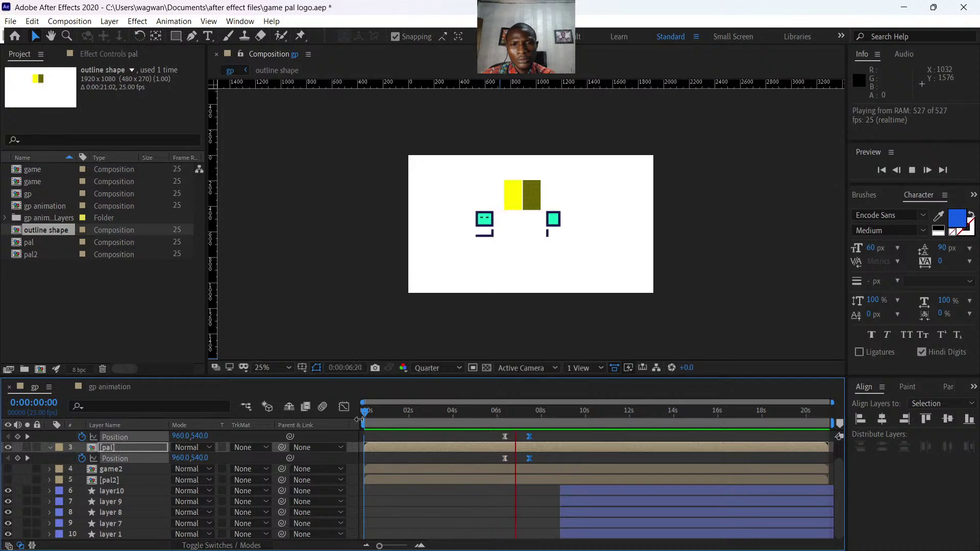
Scrub the gp timeline between 0:00:06:13 and 0:00:09:19 to compare the G and P slide with when the remaining letters appear.
key(space)
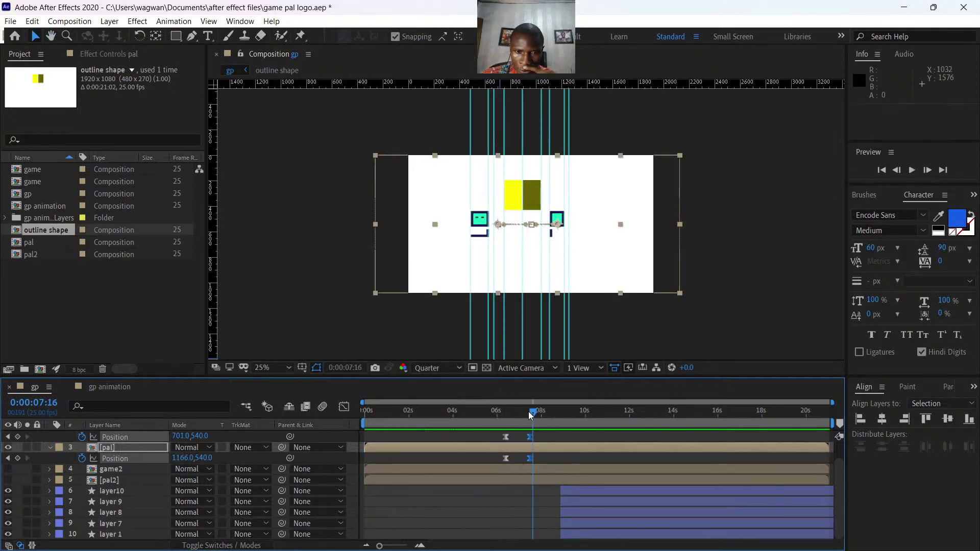
mouse_move(529, 412)
mouse_down()
mouse_move(488, 410)
mouse_move(542, 410)
mouse_up()
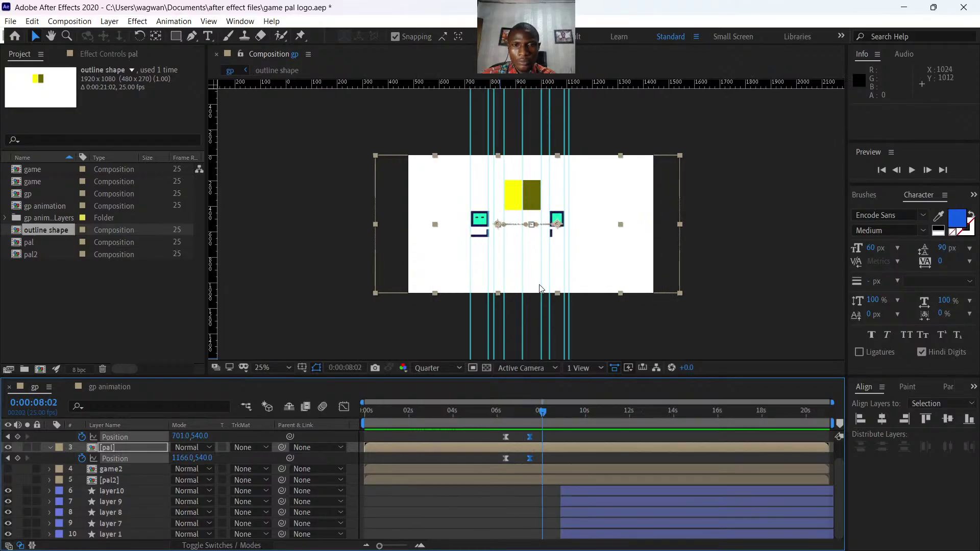
scroll(541, 288, up, 3)
scroll(540, 290, down, 3)
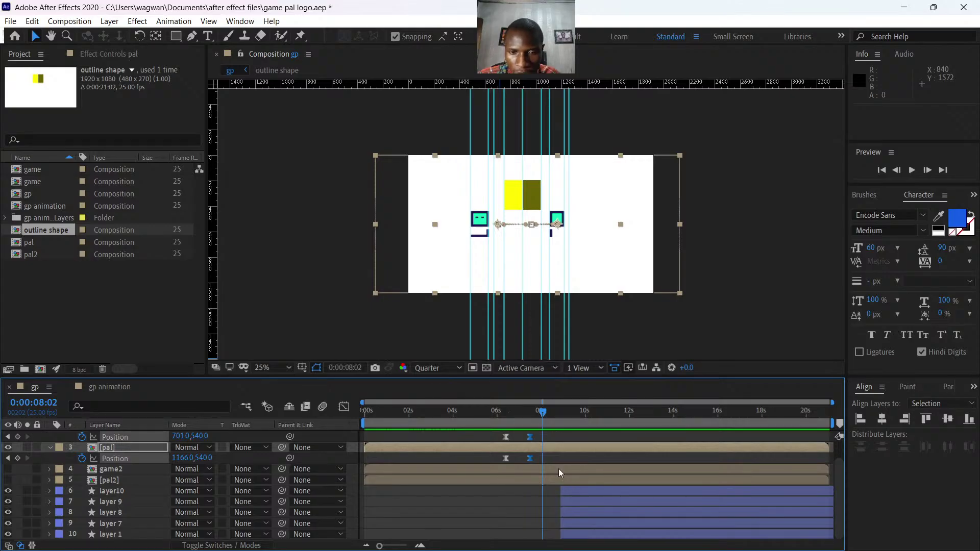
drag(544, 418, 580, 433)
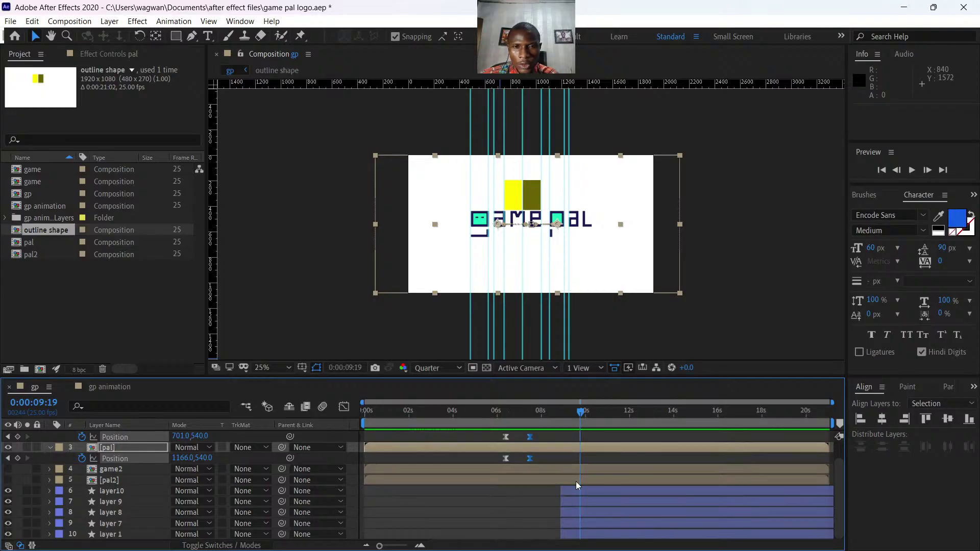
drag(569, 412, 531, 433)
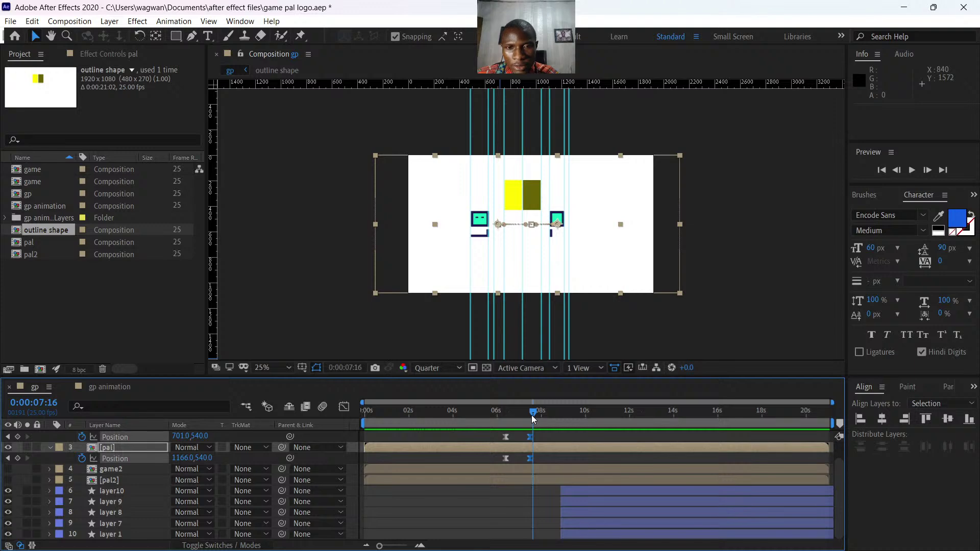
mouse_move(531, 415)
mouse_down()
mouse_move(513, 417)
mouse_move(543, 425)
mouse_up()
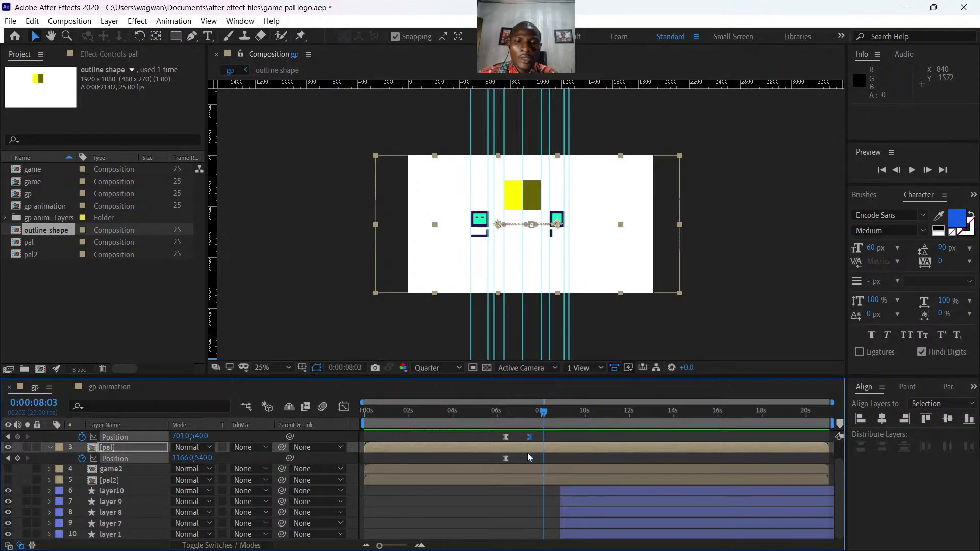
drag(542, 417, 508, 416)
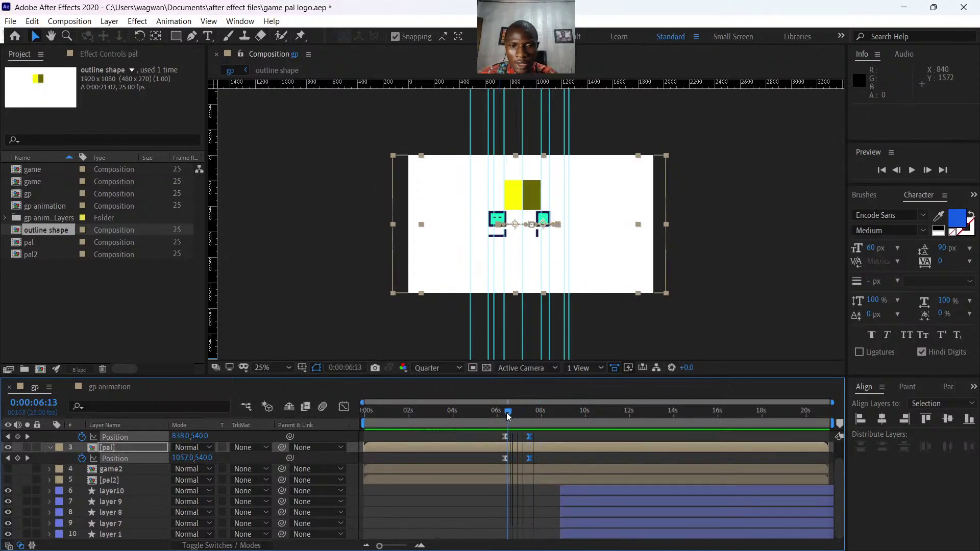
Identify layer10 in the wordmark at 0:00:09:05 and rename it as m.
click(566, 493)
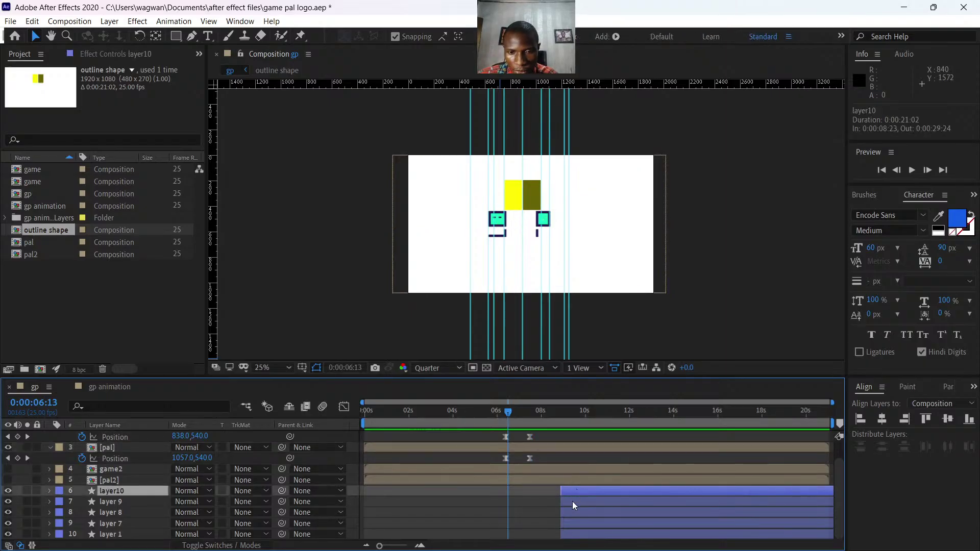
click(572, 502)
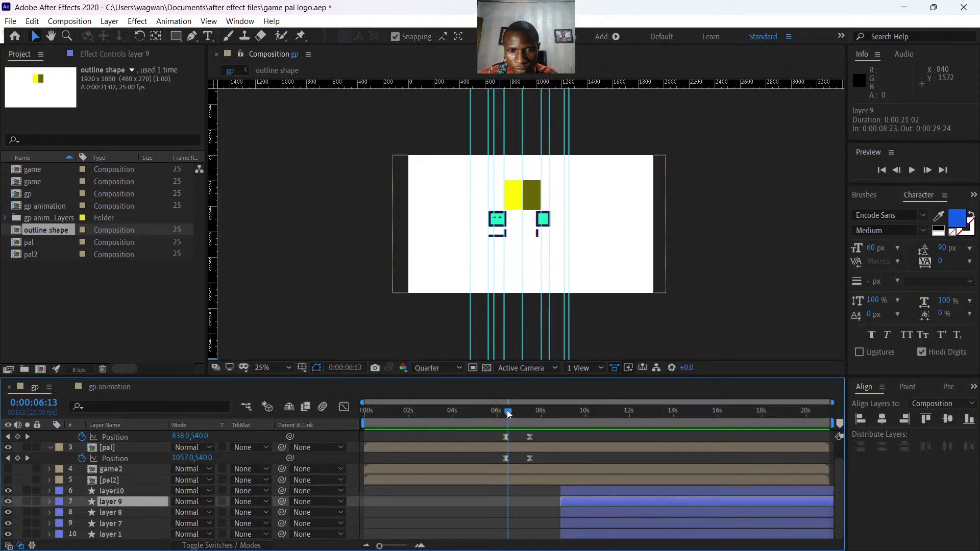
drag(507, 410, 522, 418)
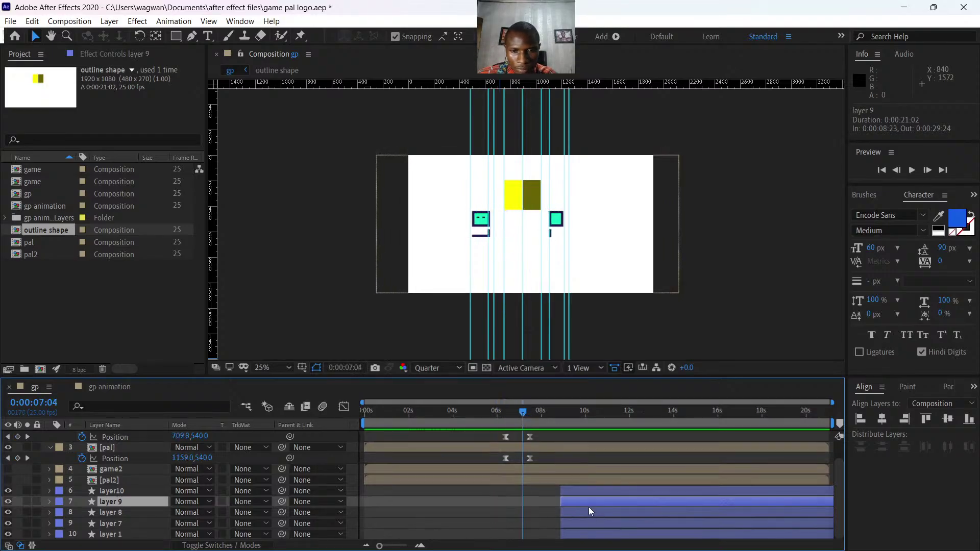
click(580, 492)
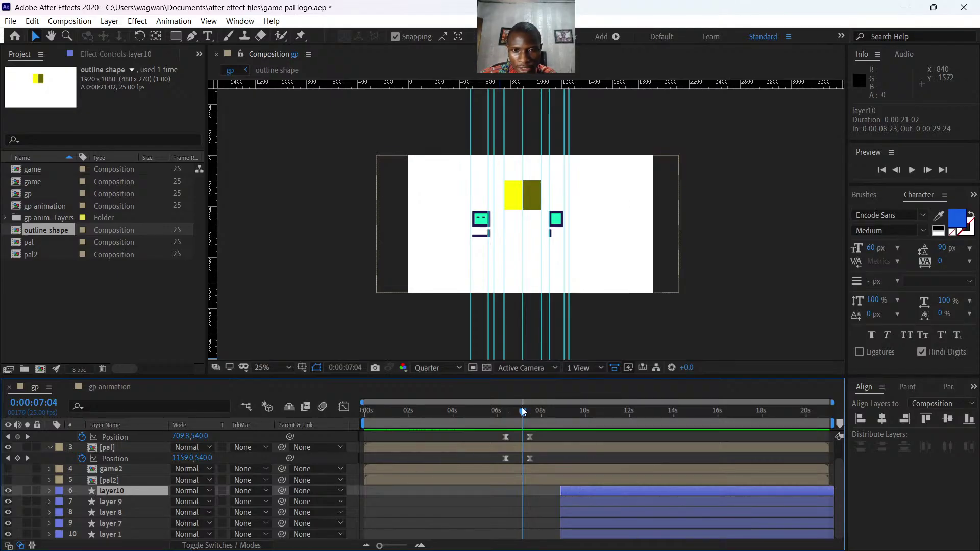
drag(524, 411, 565, 424)
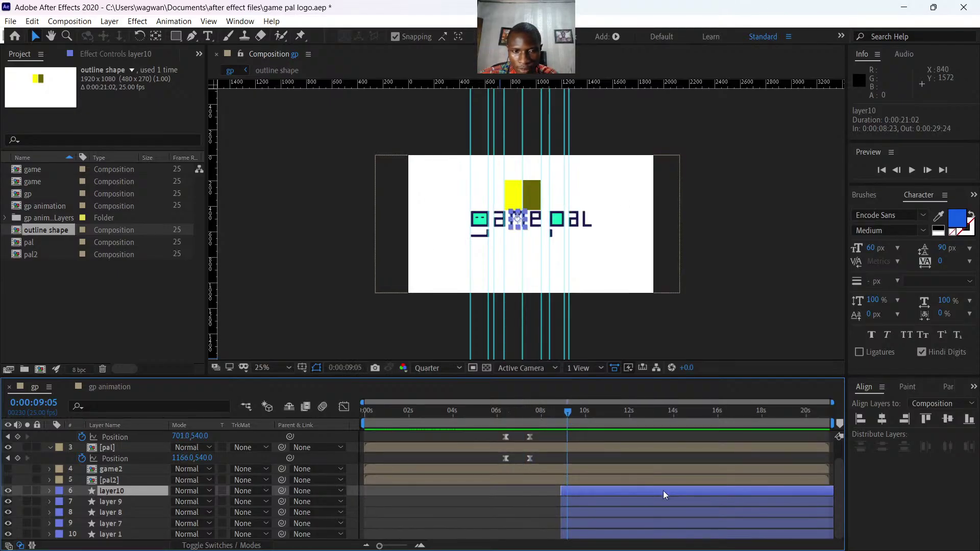
right_click(115, 493)
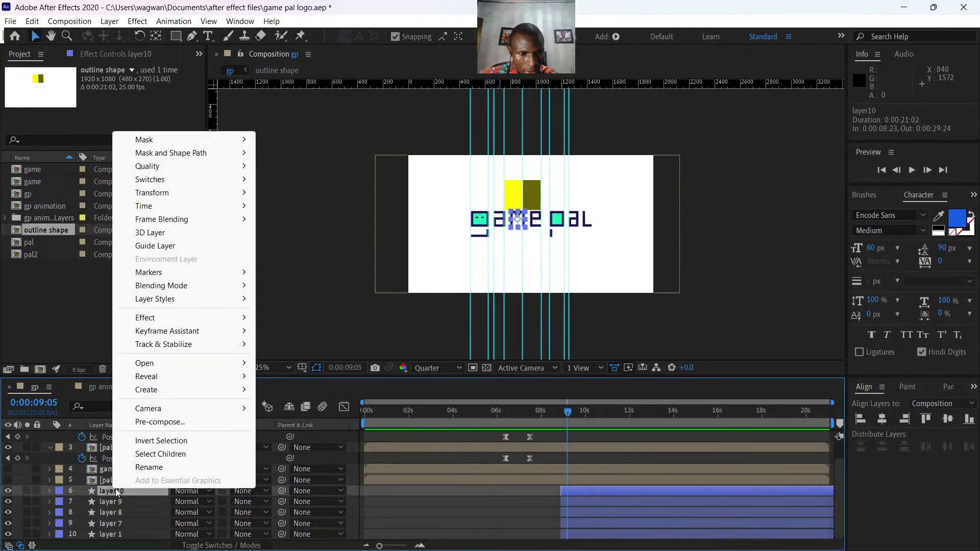
click(149, 468)
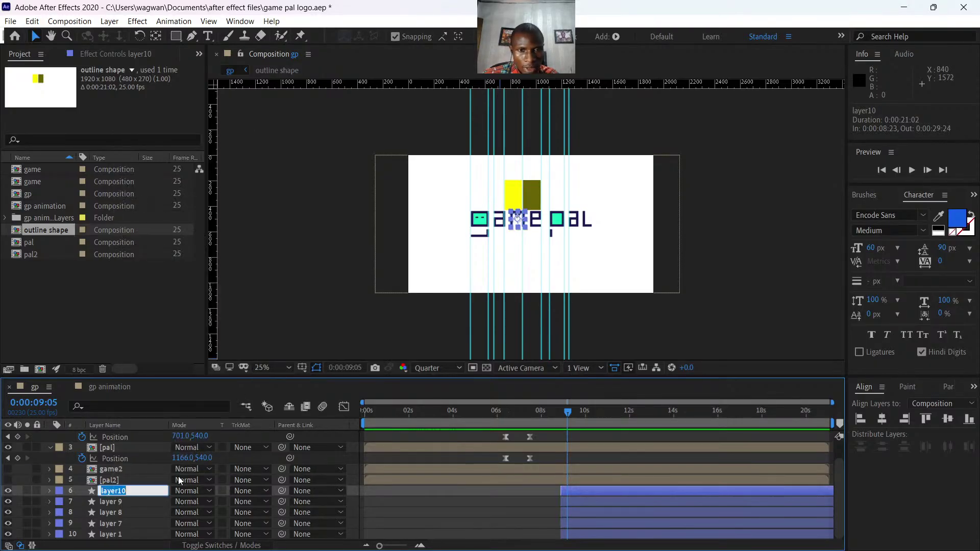
text(m)
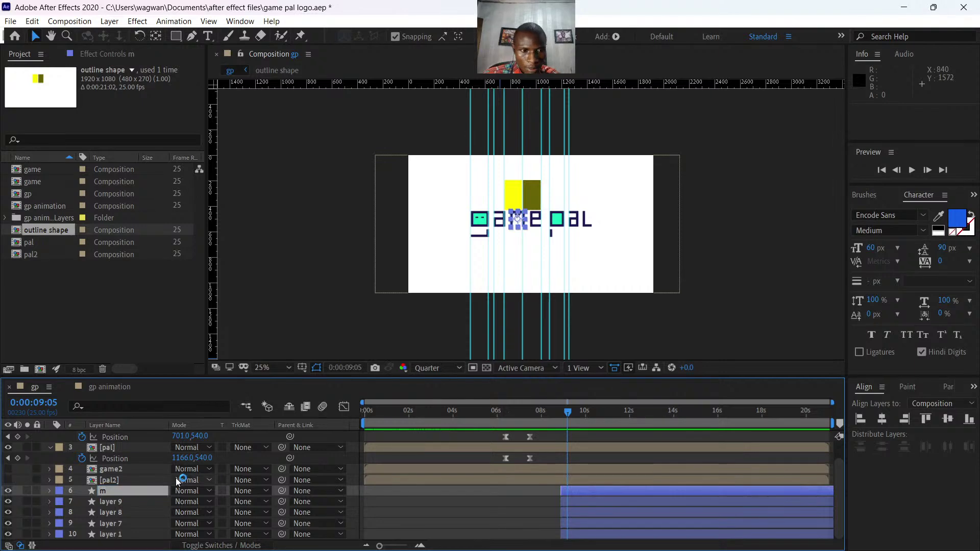
Rename layer 9 as l and layer 8 as a to match their letters in pal.
right_click(121, 500)
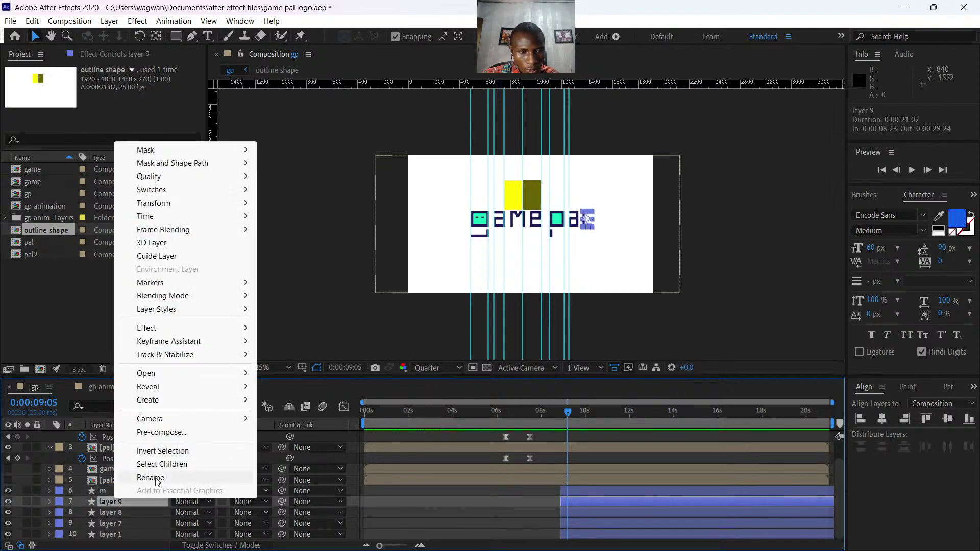
click(150, 476)
text(l)
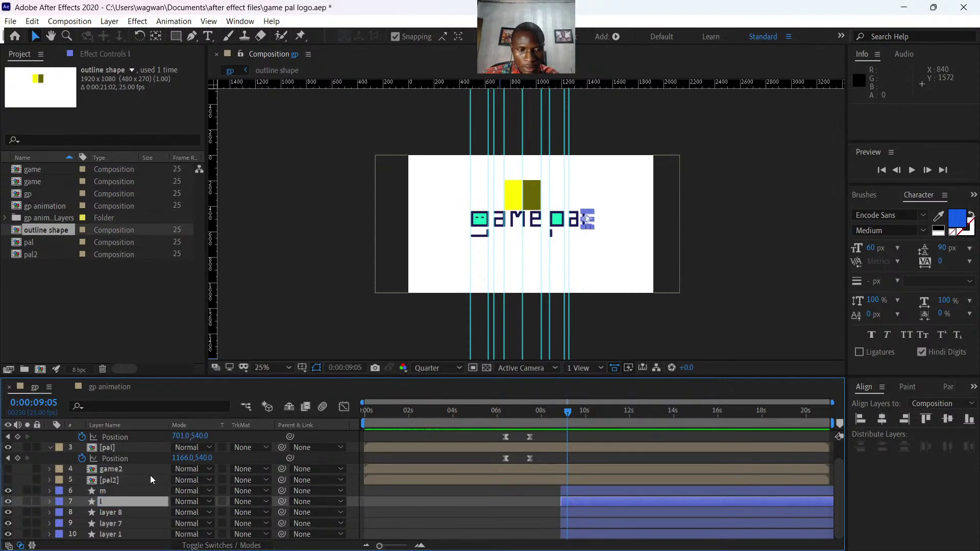
click(124, 509)
right_click(124, 508)
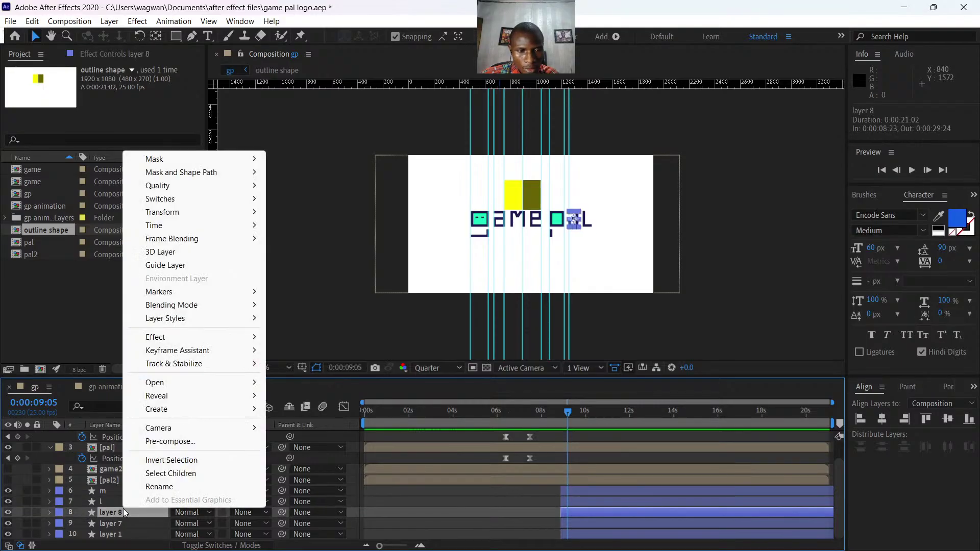
click(166, 488)
text(a)
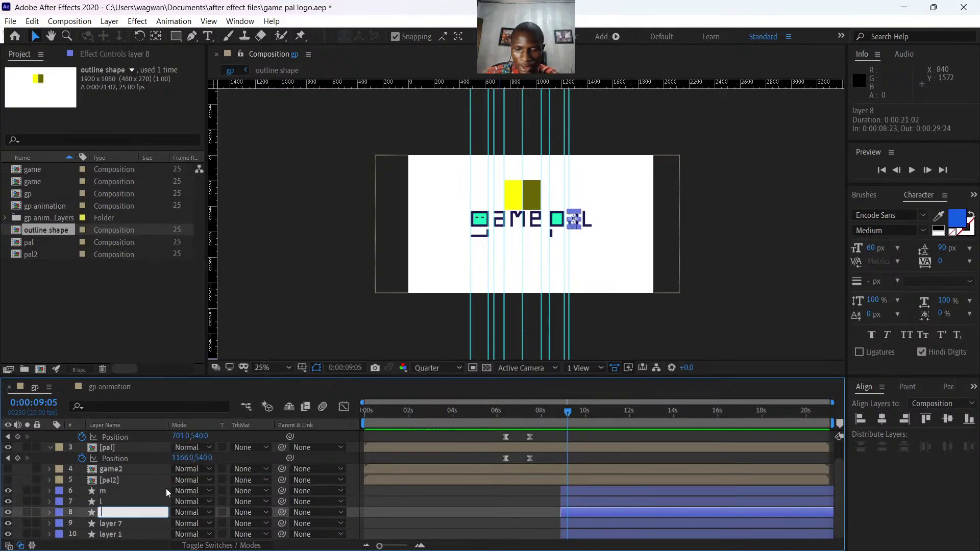
key(Return)
Rename layer 7 as e and bring up the options for layer 1, the a in game.
click(115, 525)
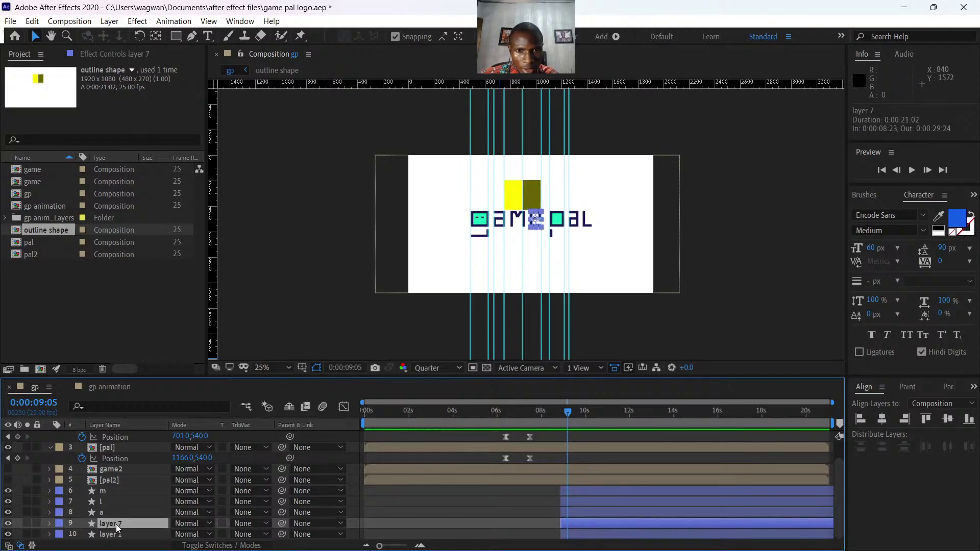
right_click(115, 525)
click(171, 503)
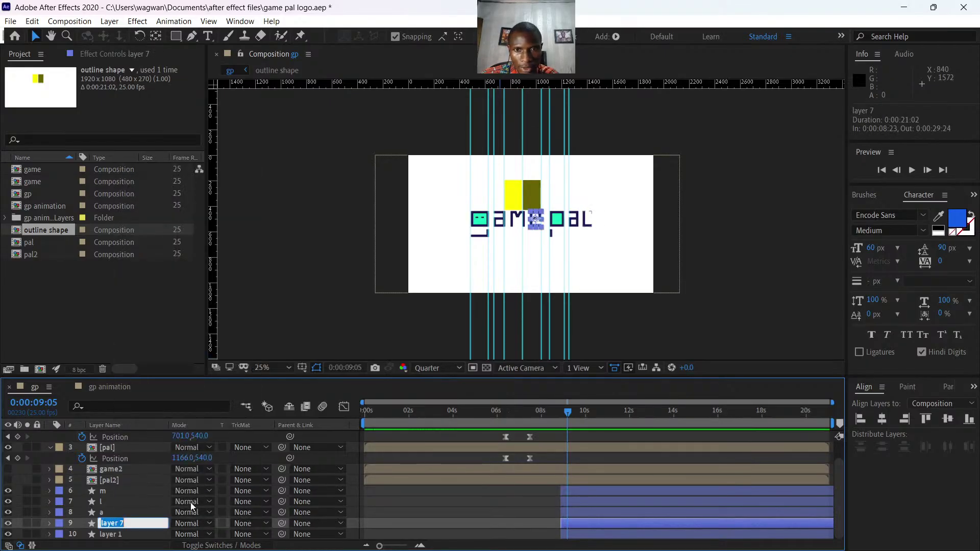
text(e)
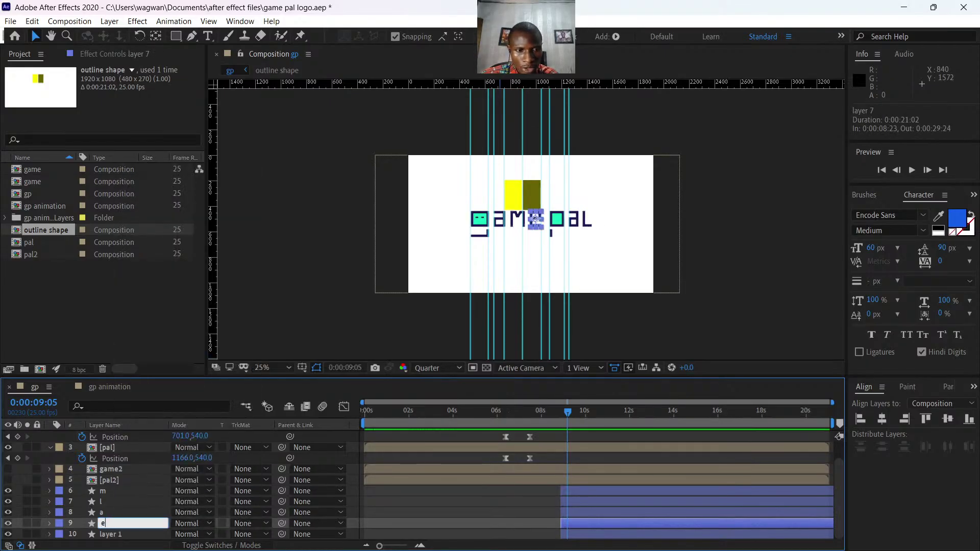
key(Return)
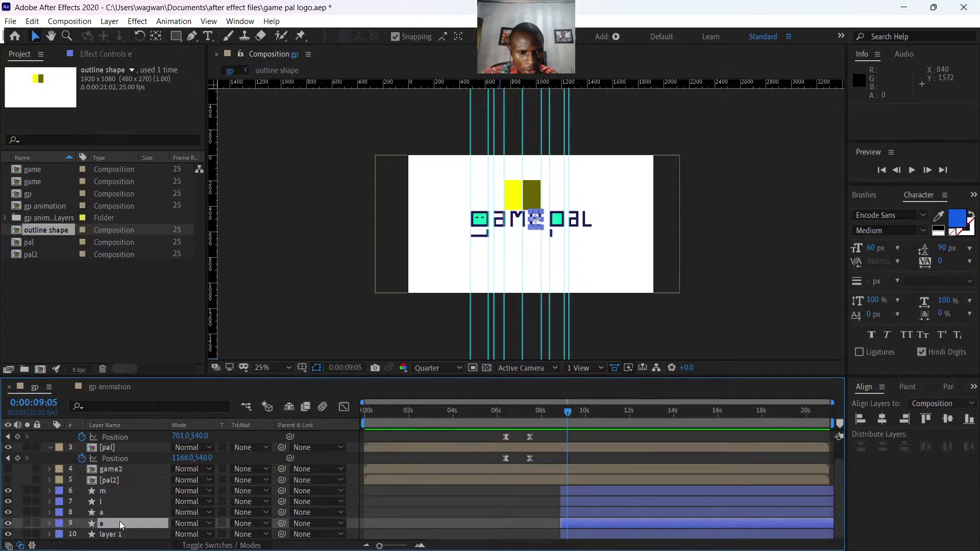
click(116, 536)
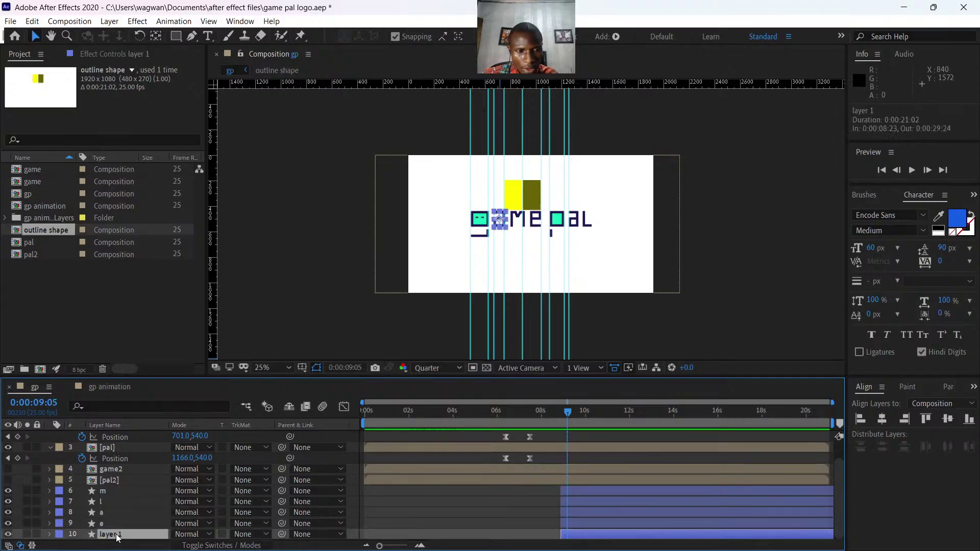
right_click(116, 535)
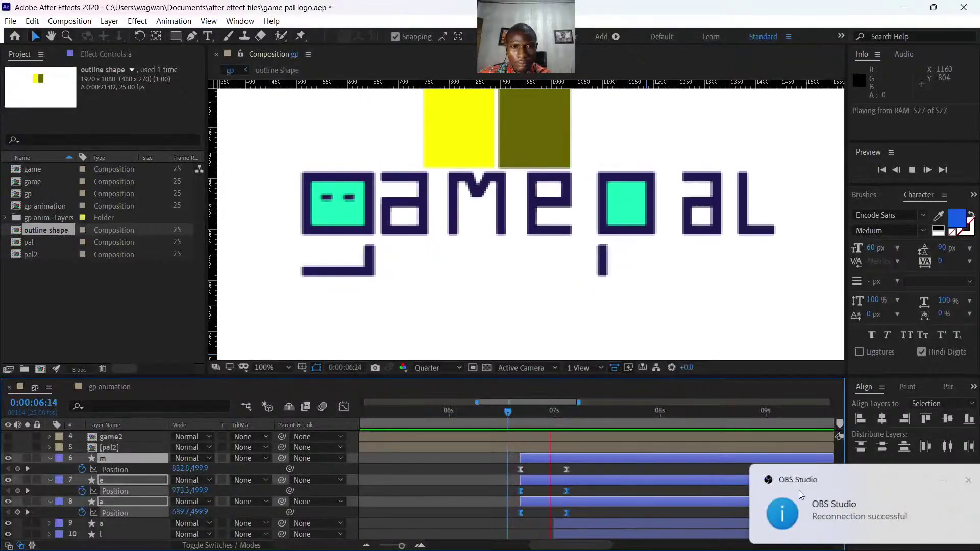
Preview the a, m and e sliding out behind the G from 0:00:06:14 and again from 0:00:06:08.
key(space)
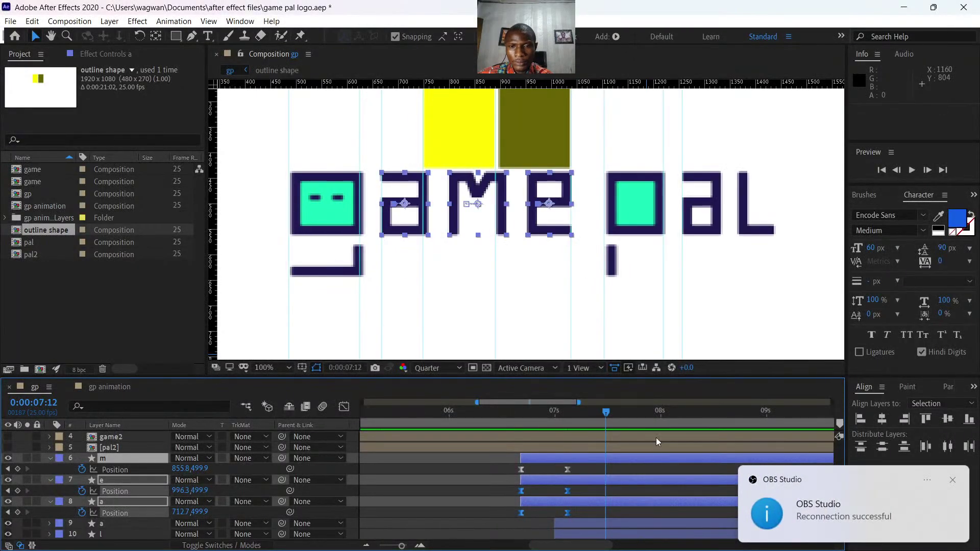
drag(611, 413, 508, 438)
key(space)
key(space)
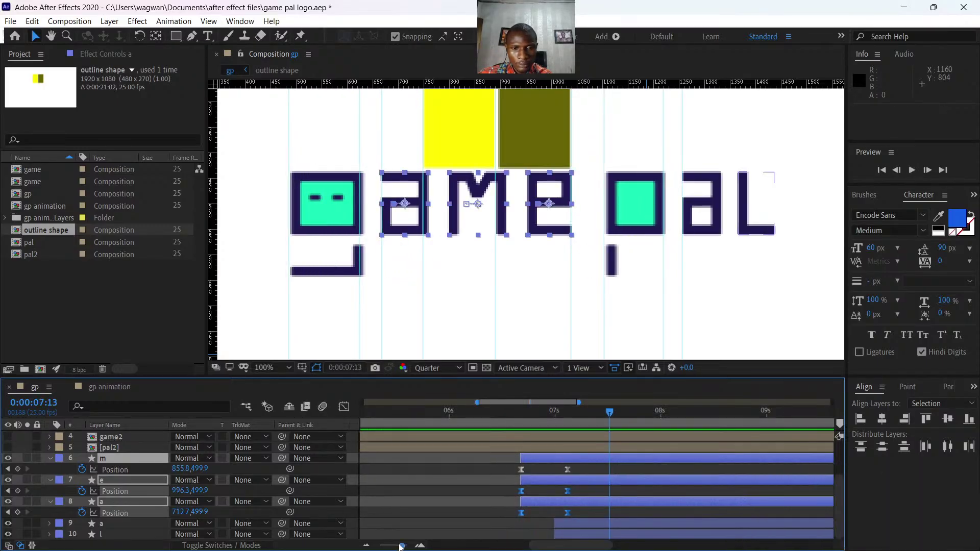
drag(401, 546, 385, 546)
drag(578, 416, 545, 424)
key(space)
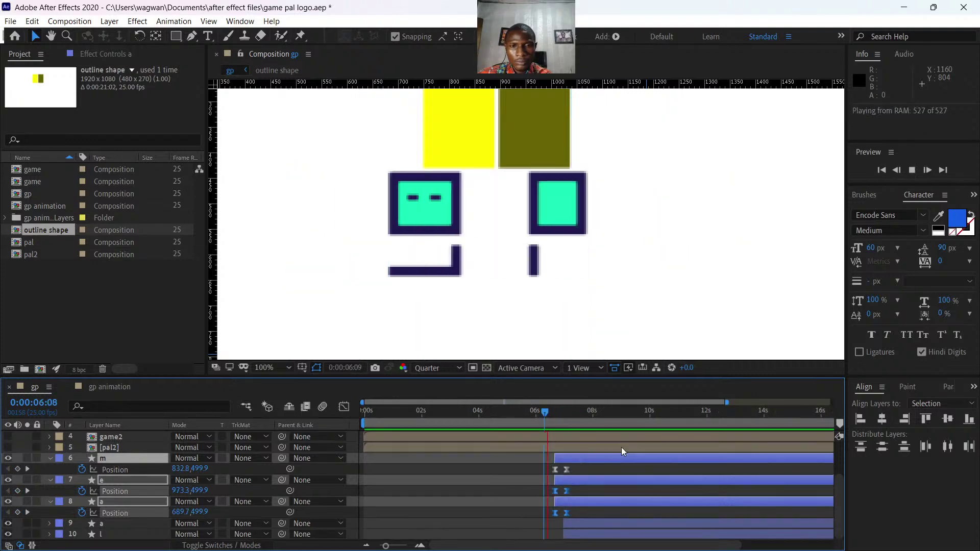
key(space)
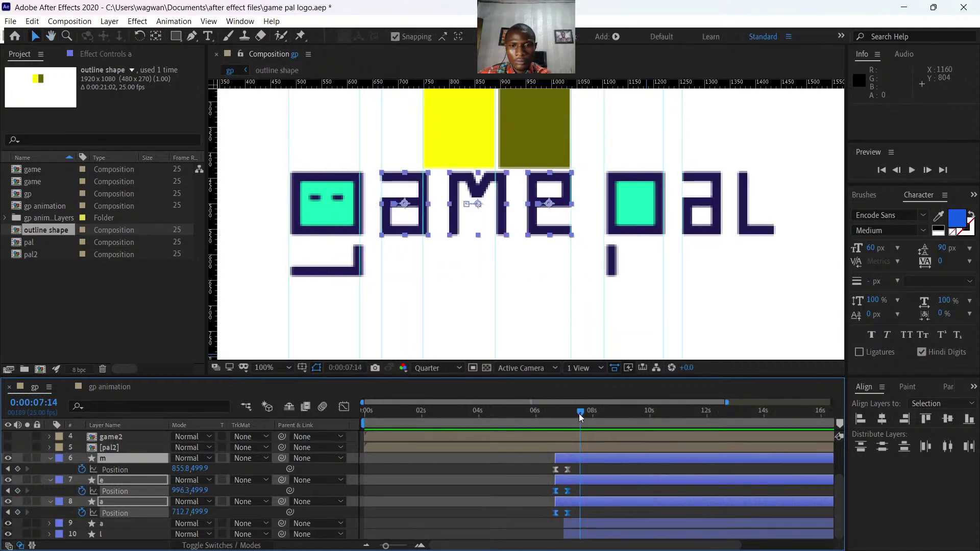
Preview the letter slide from 0:00:06:06 with the whole composition in view at 25% magnification.
drag(579, 413, 543, 415)
key(comma)
key(comma)
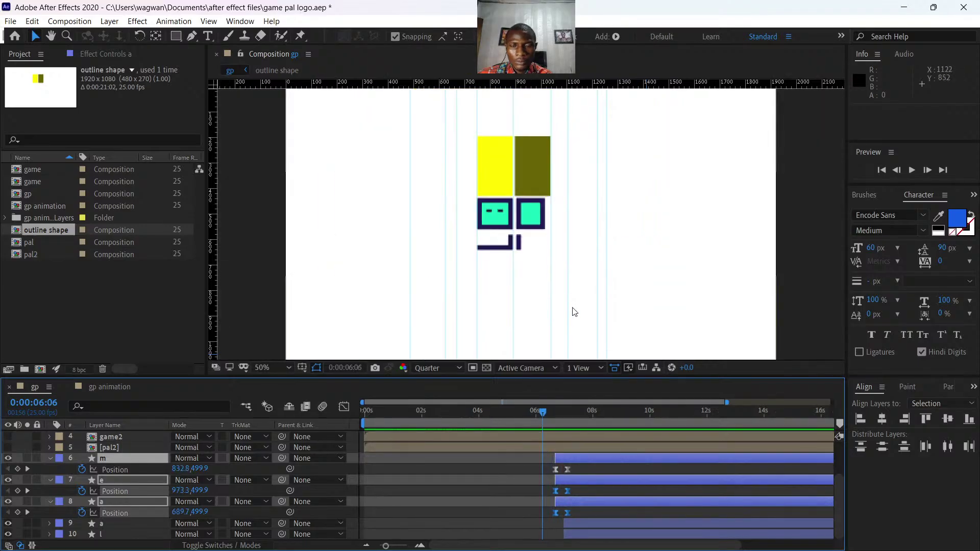
key(comma)
key(space)
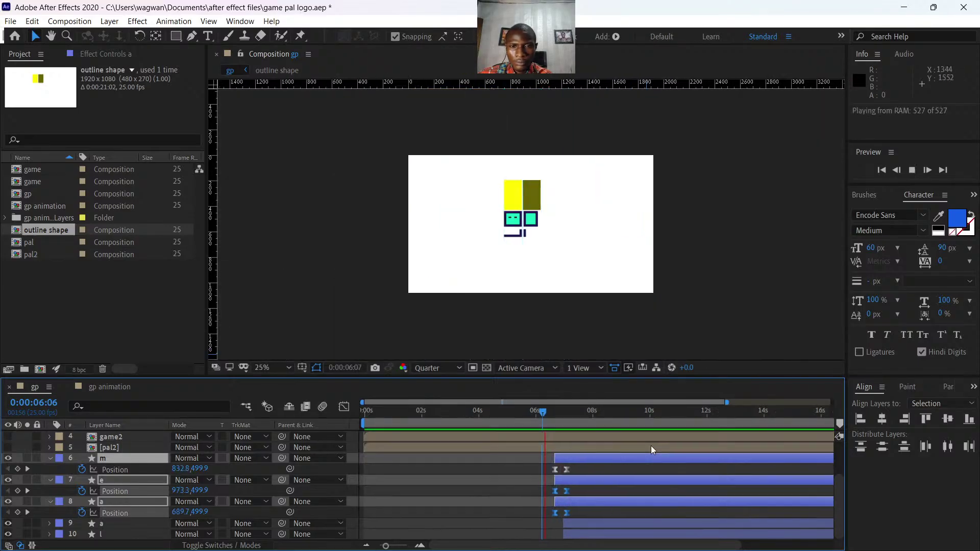
key(space)
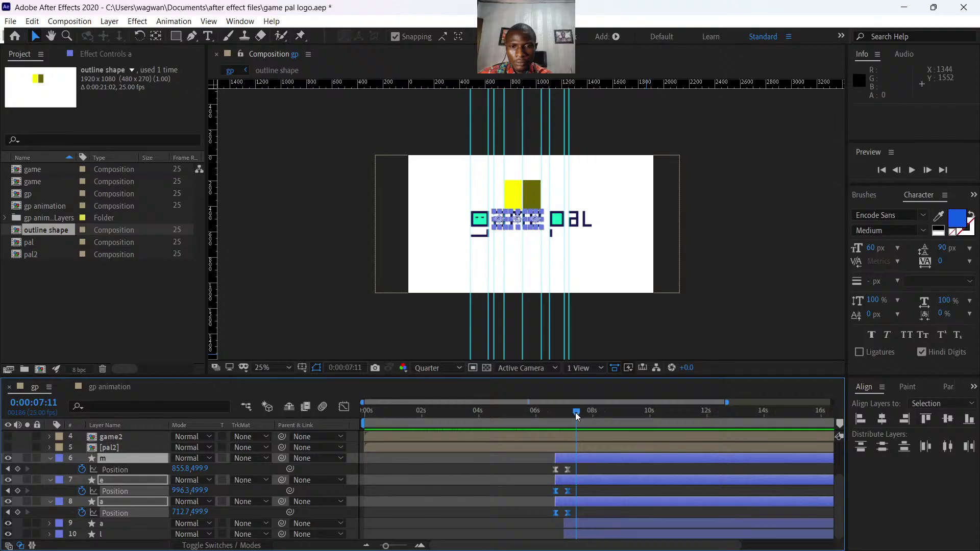
Deselect the letter layers and preview the wordmark reveal from 0:00:06:17 and from 0:00:06:03.
drag(576, 412, 555, 412)
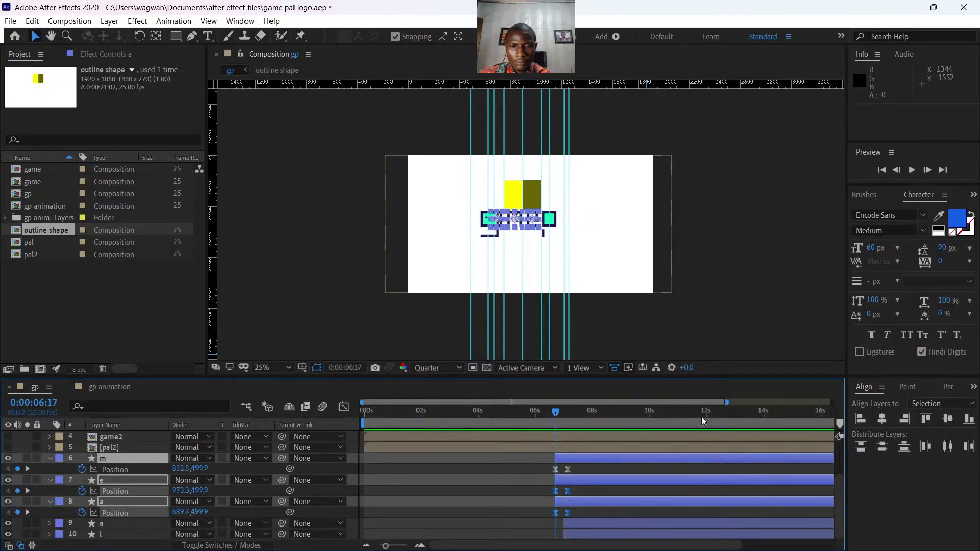
click(705, 337)
key(space)
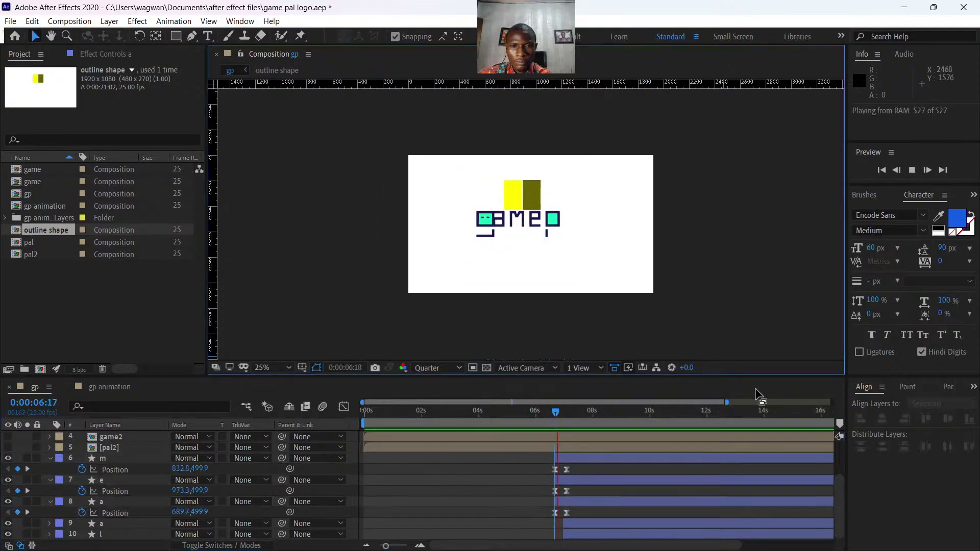
key(space)
drag(579, 413, 538, 417)
key(space)
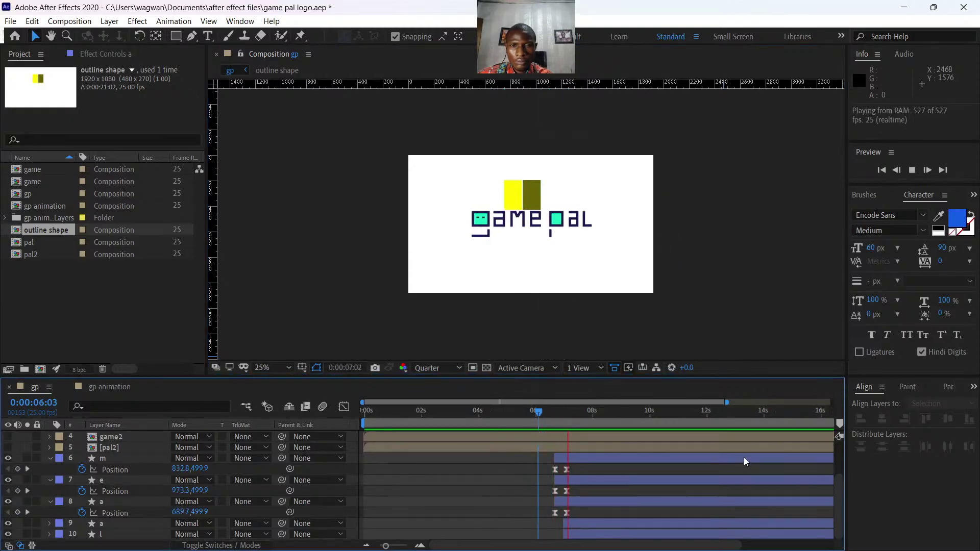
click(744, 458)
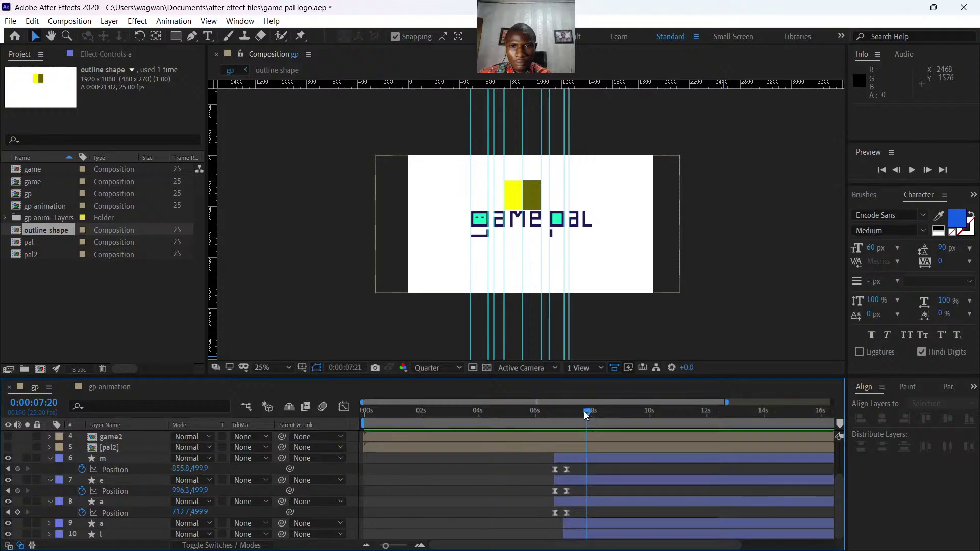
Scrub through the letter slide, save the project, and replay the reveal from 0:00:06:15.
drag(587, 413, 577, 429)
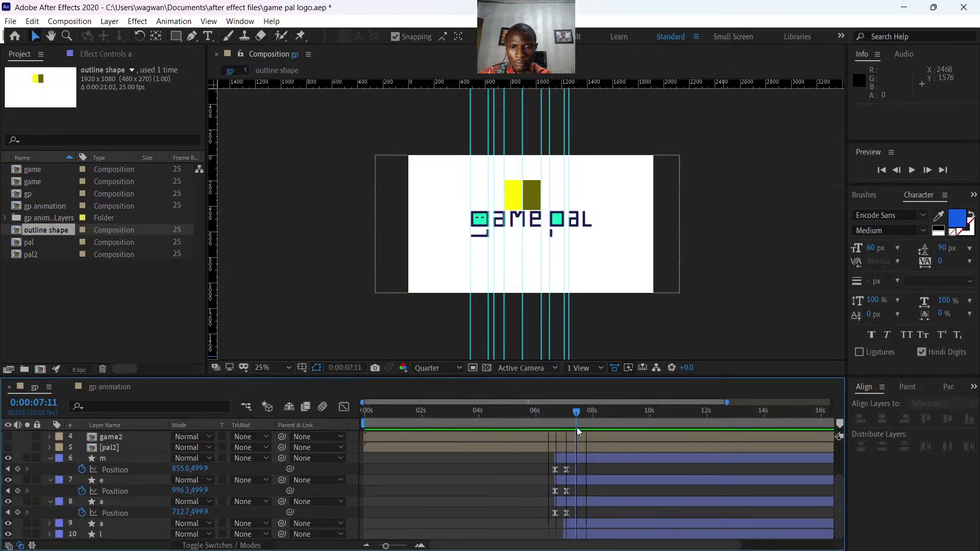
key(ctrl+s)
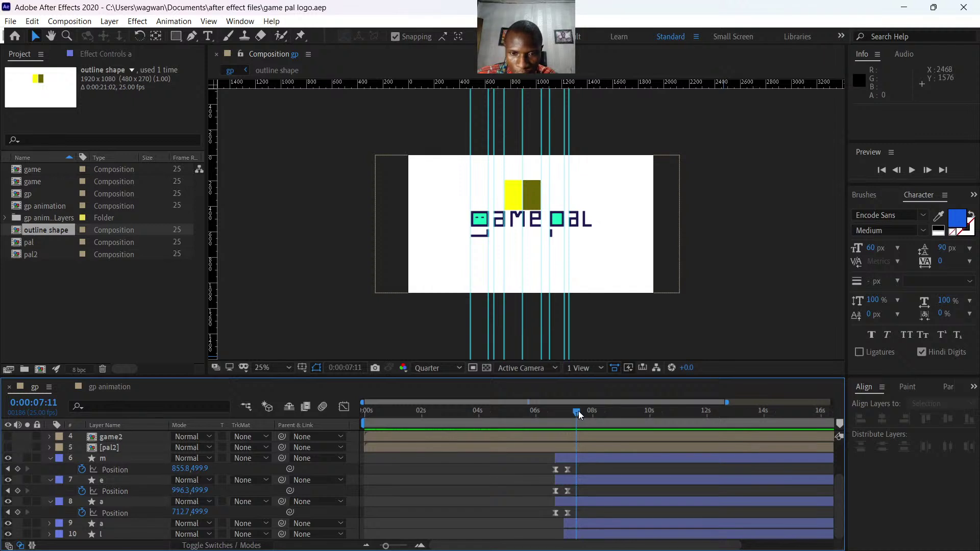
drag(578, 411, 555, 412)
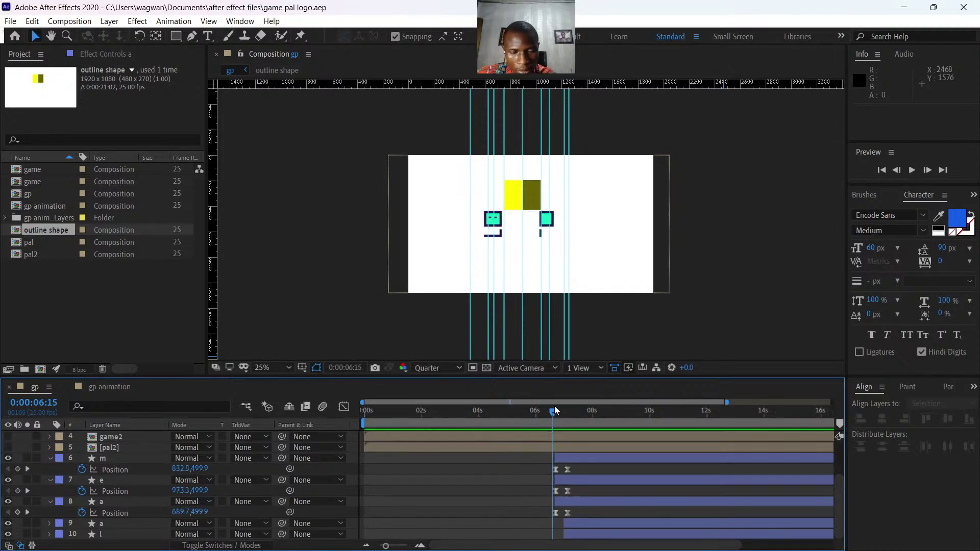
key(space)
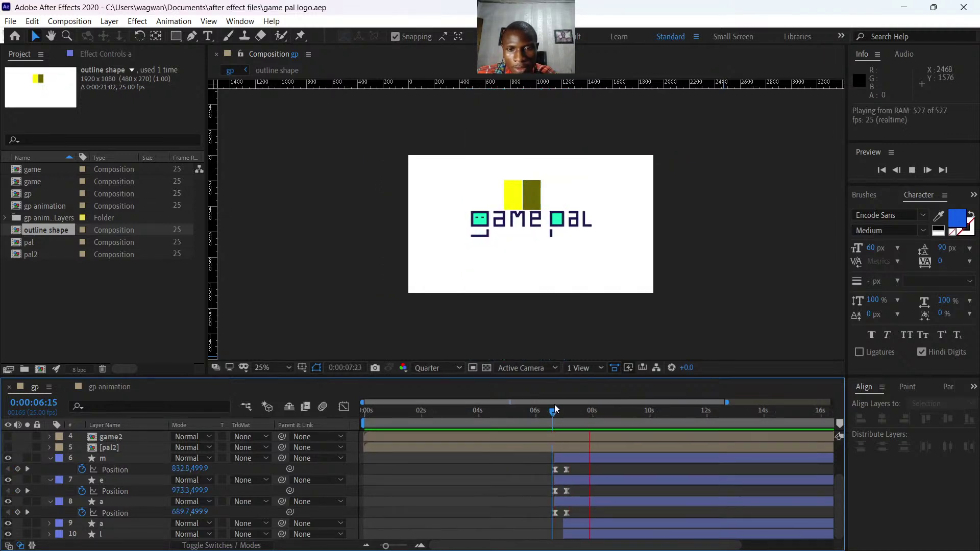
Preview the game pal logo reveal from about 0:00:06:06 to check the timing of the letters.
mouse_move(554, 408)
mouse_down()
mouse_move(593, 412)
mouse_move(541, 412)
mouse_up()
key(space)
key(space)
key(space)
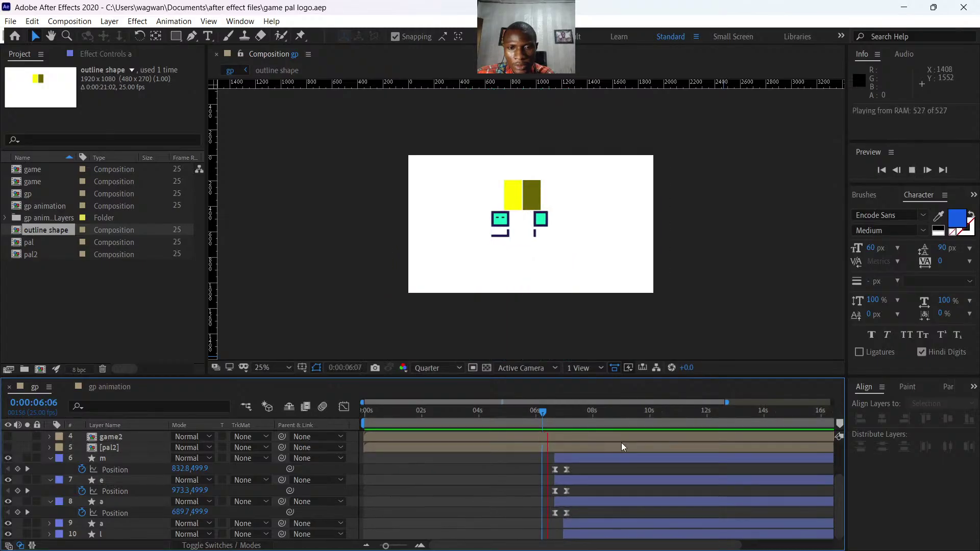
key(space)
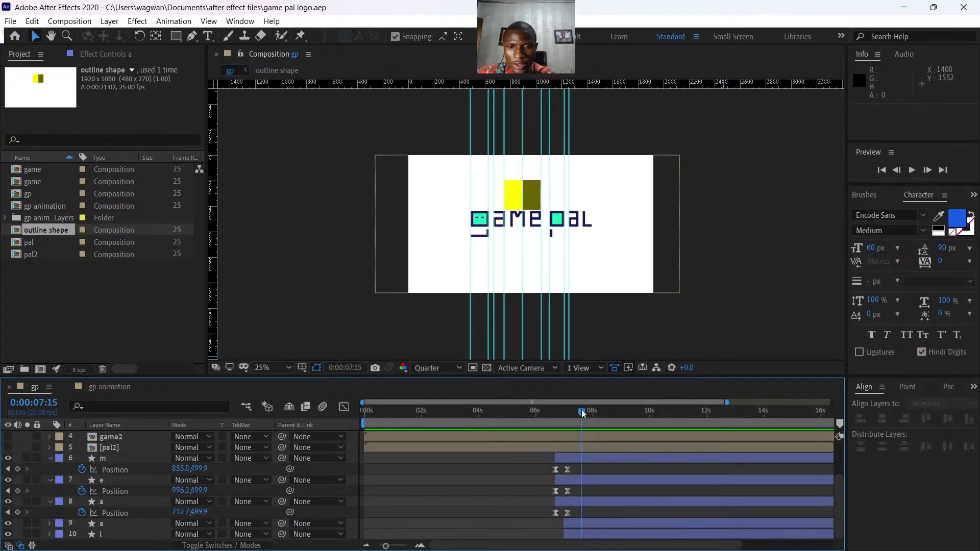
mouse_move(583, 413)
mouse_down()
mouse_move(544, 415)
mouse_move(587, 426)
mouse_move(556, 427)
mouse_move(578, 430)
mouse_up()
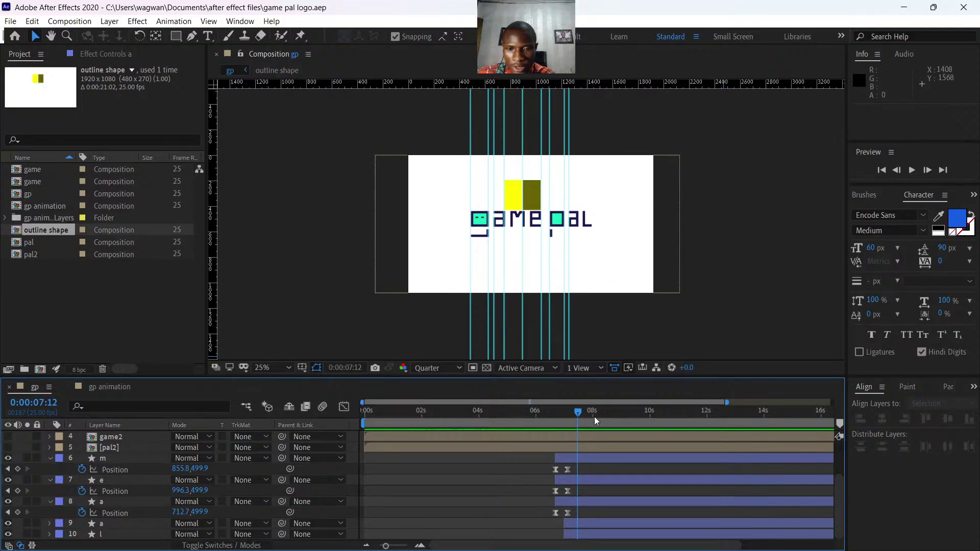
Shift the "a" and "l" layers of "pal" to start at 0:00:06:17 and reveal their Position properties.
click(579, 522)
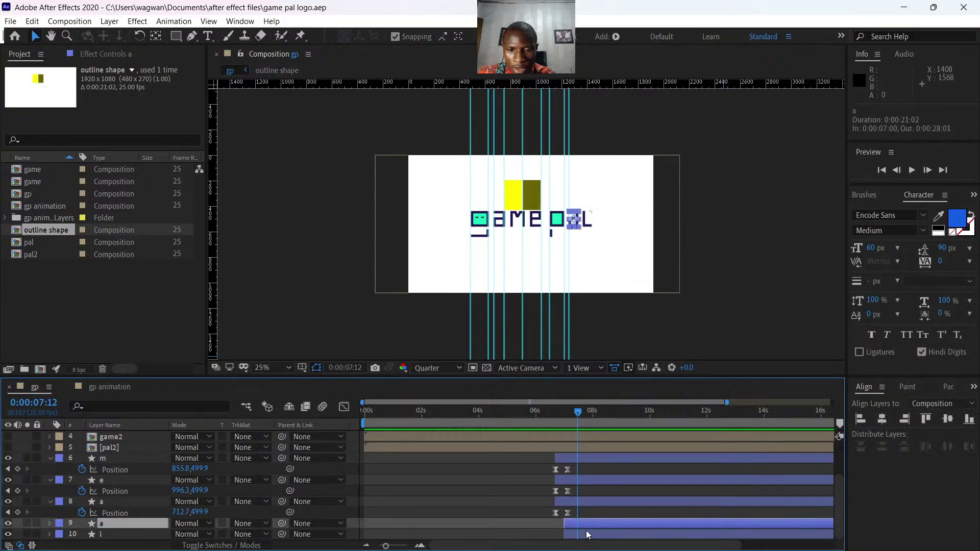
shift+click(587, 532)
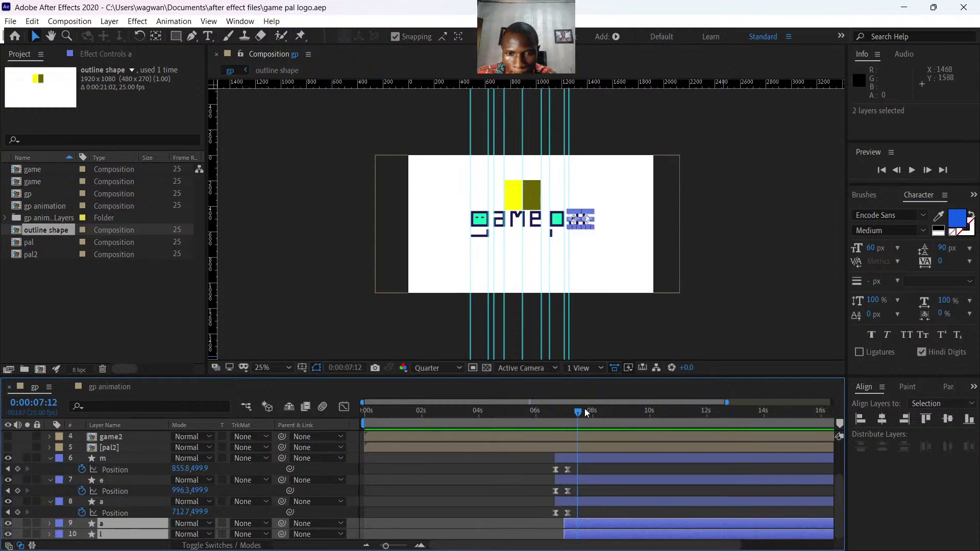
drag(573, 419, 556, 424)
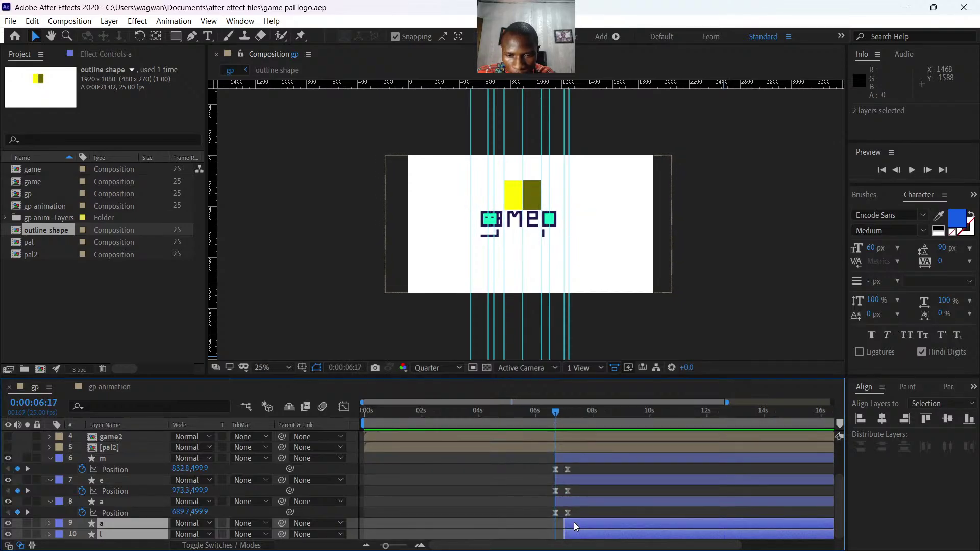
drag(574, 522, 565, 523)
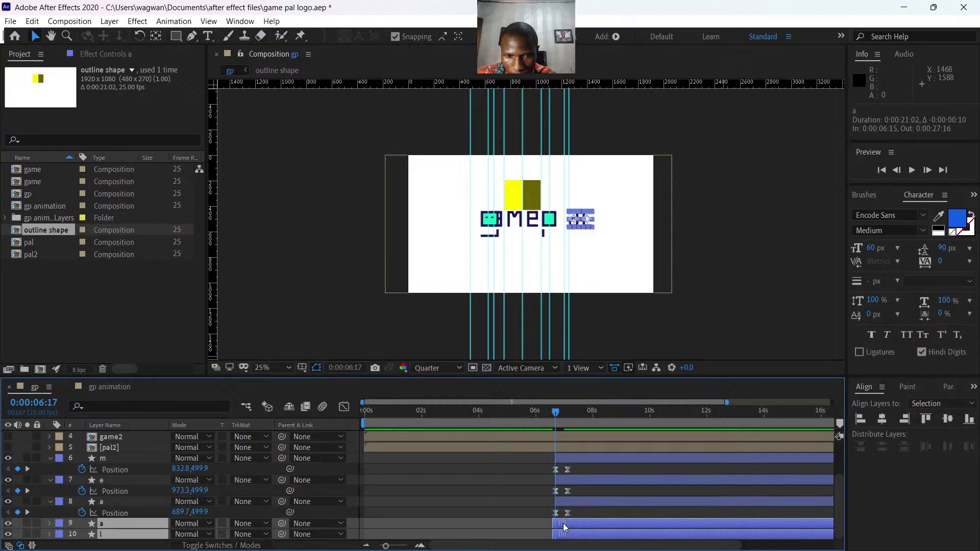
scroll(649, 286, down, 1)
scroll(649, 286, up, 3)
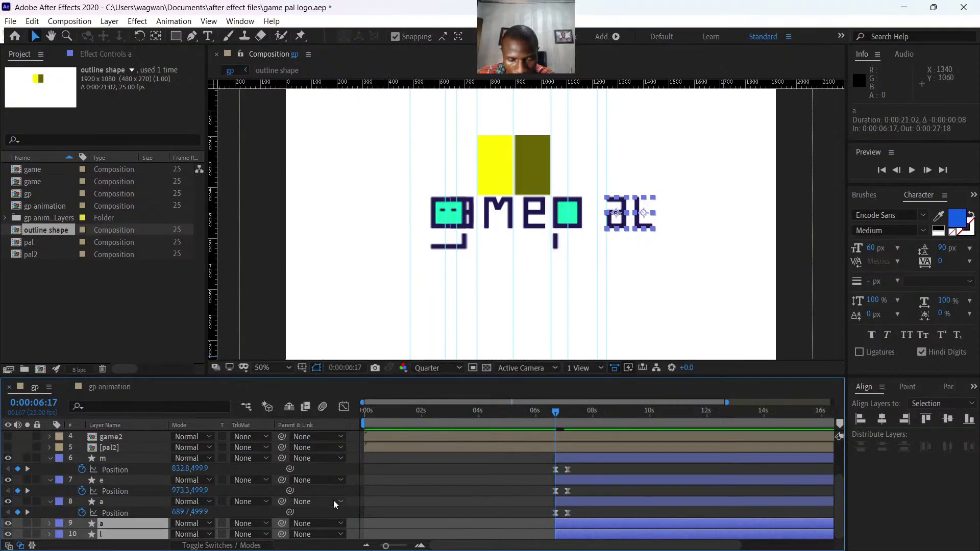
key(p)
scroll(596, 504, down, 1)
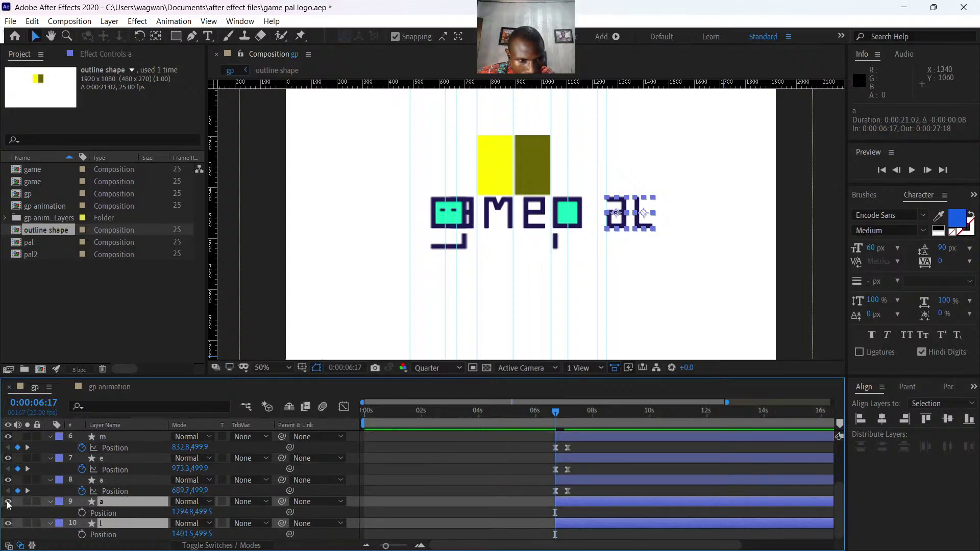
Try keyframing Position on the "a" and "l" layers of "pal" at 0:00:06:17 and starting both layers four frames later.
click(83, 513)
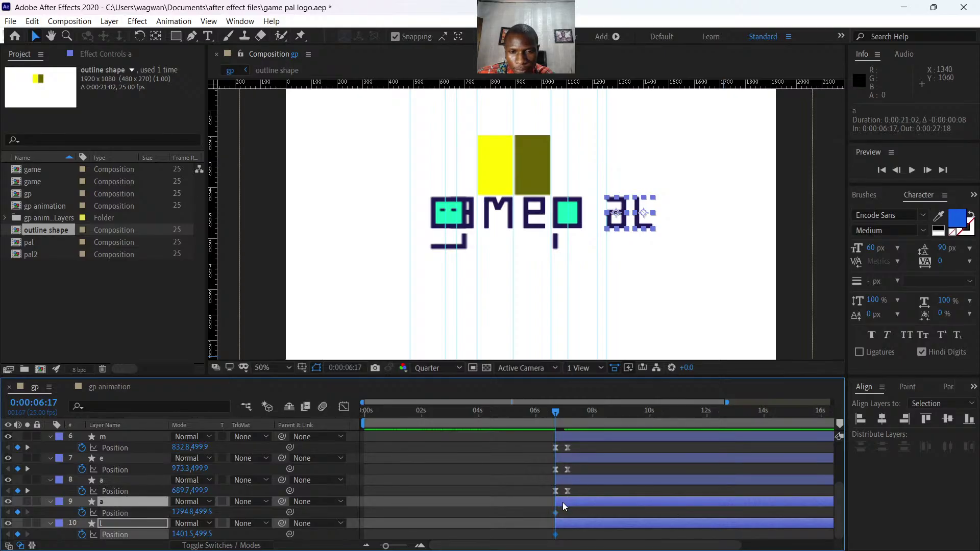
drag(562, 502, 568, 503)
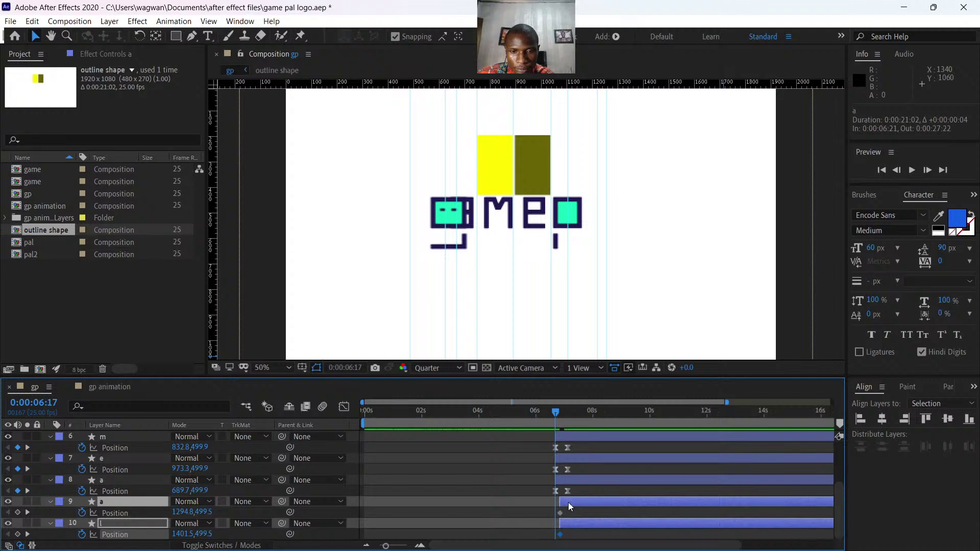
key(ctrl+z)
key(ctrl+z)
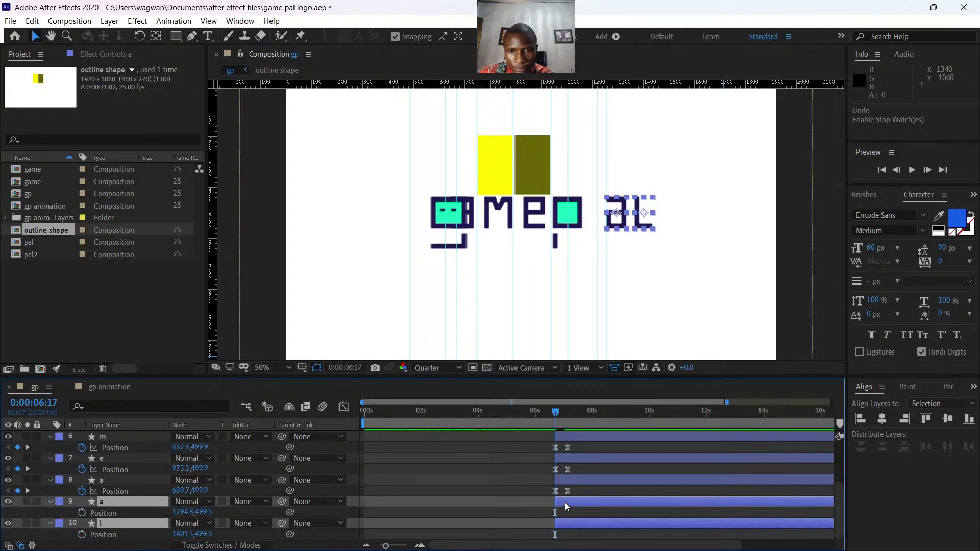
Move the "a" and "l" layers of "pal" to start at 0:00:06:24 and place the current time there.
mouse_move(555, 414)
mouse_down()
mouse_move(540, 412)
mouse_move(565, 422)
mouse_up()
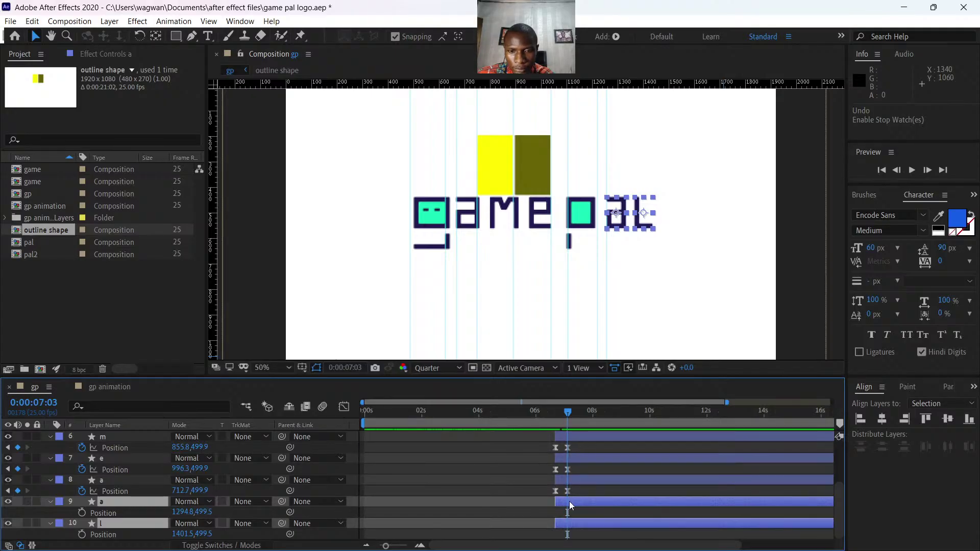
drag(569, 501, 574, 501)
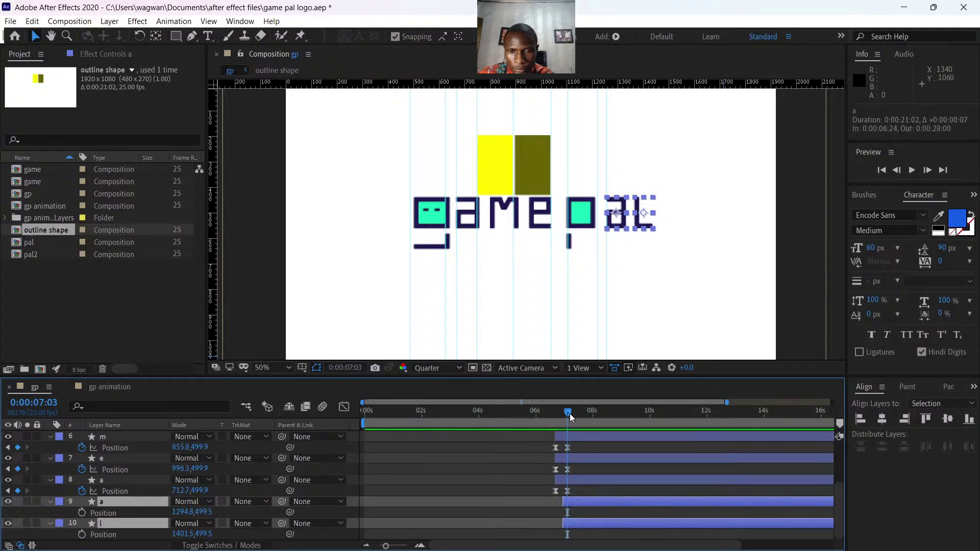
drag(568, 410, 565, 412)
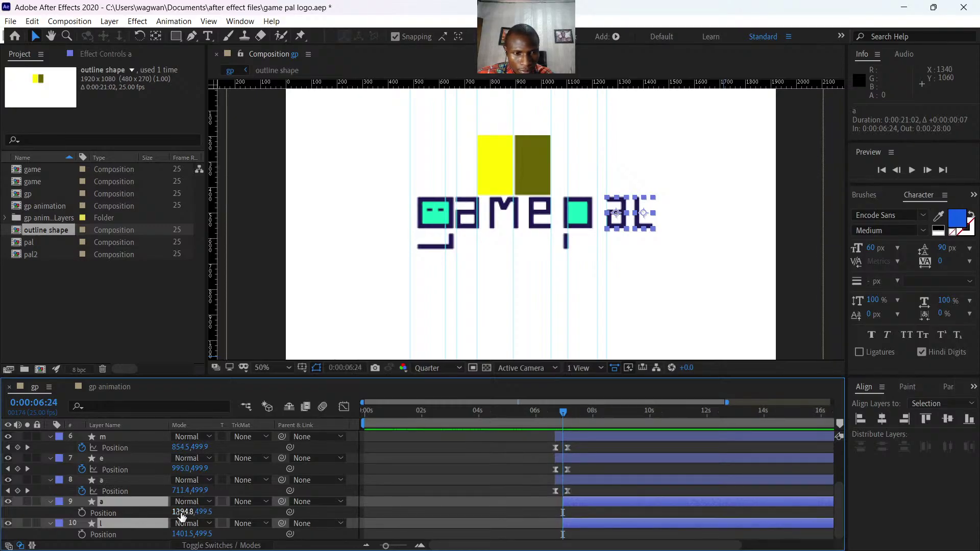
Try offsetting the unkeyframed "a" and "l" of "pal" to X positions 1259.8 and 1366.5.
drag(179, 512, 158, 513)
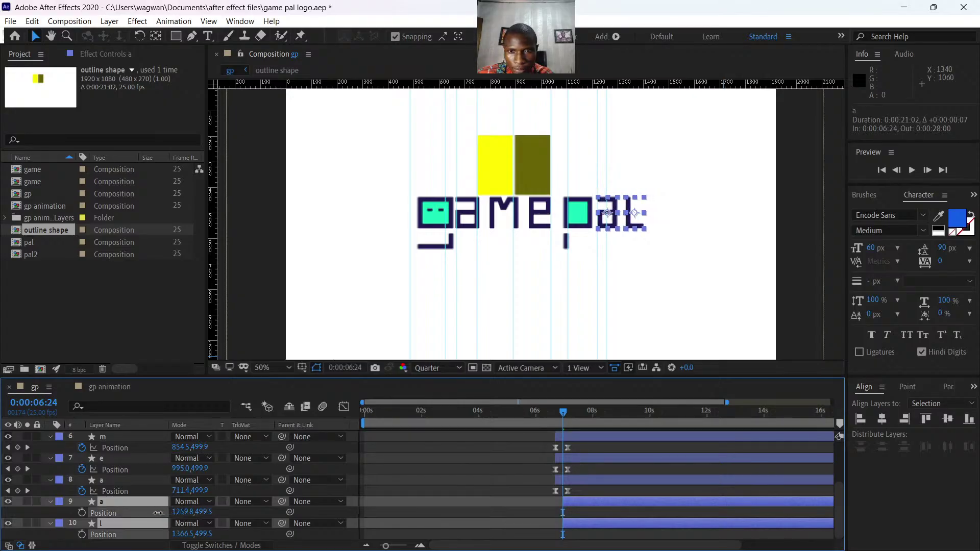
key(slash)
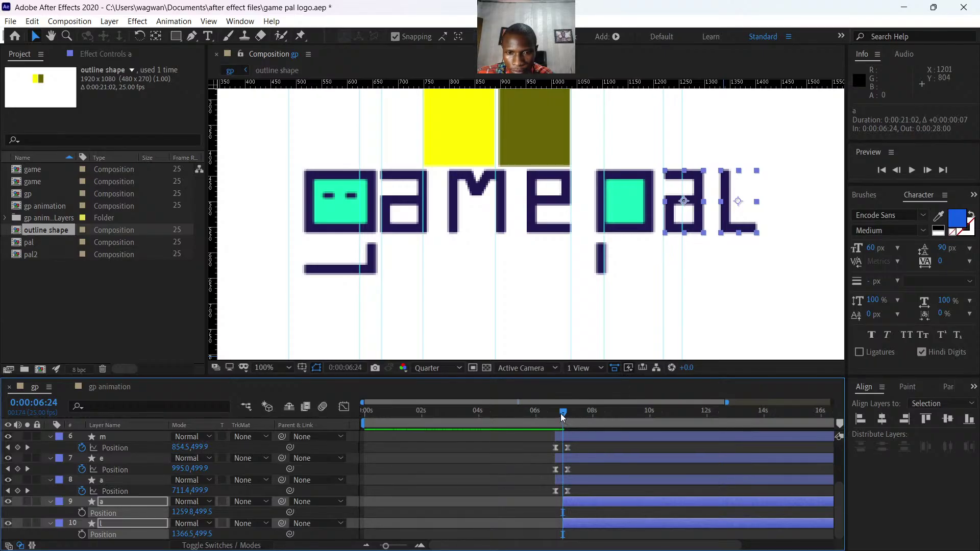
key(ctrl+z)
key(ctrl+z)
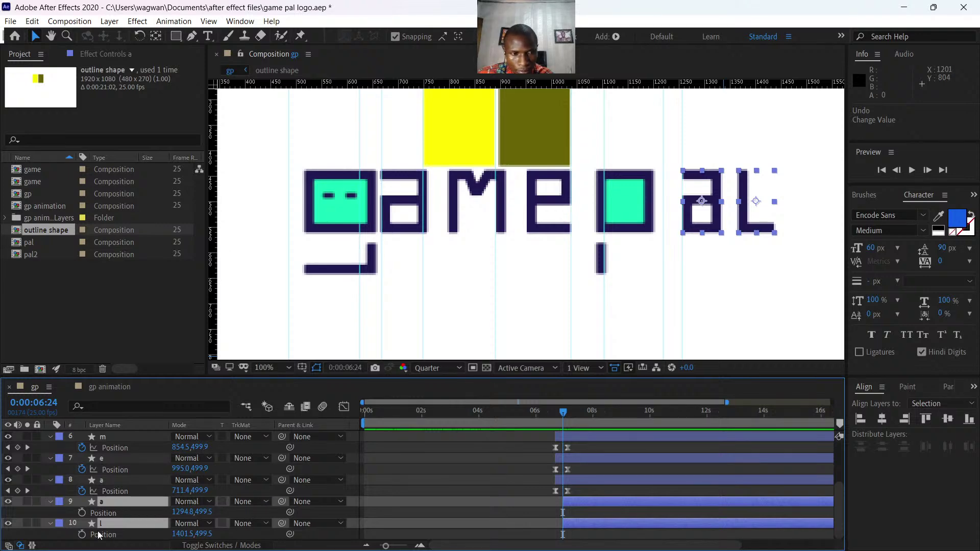
Keyframe the X positions of "a" and "l" in "pal" from 1257.8 and 1364.5 at 0:00:06:24 to 1294.8 and 1401.5 at 0:00:07:12.
click(82, 513)
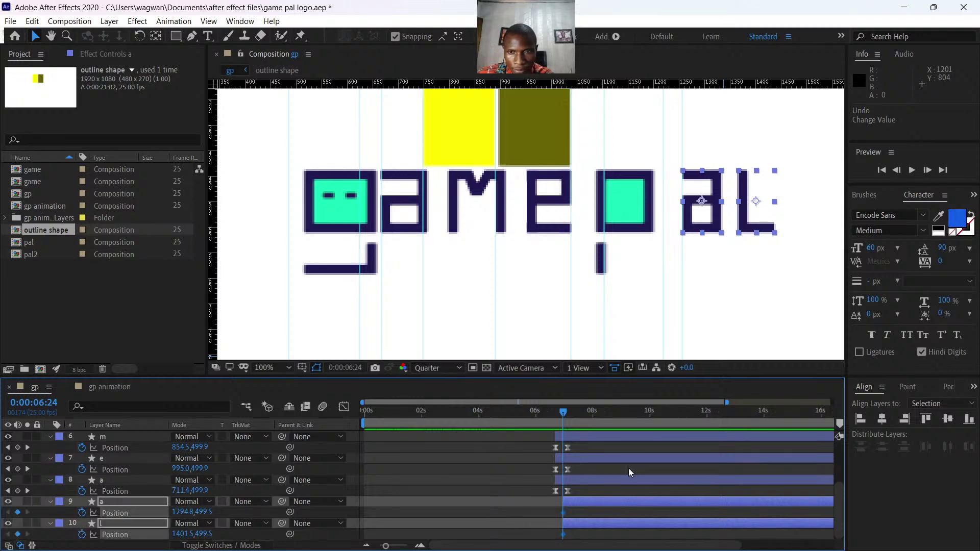
drag(180, 516, 152, 512)
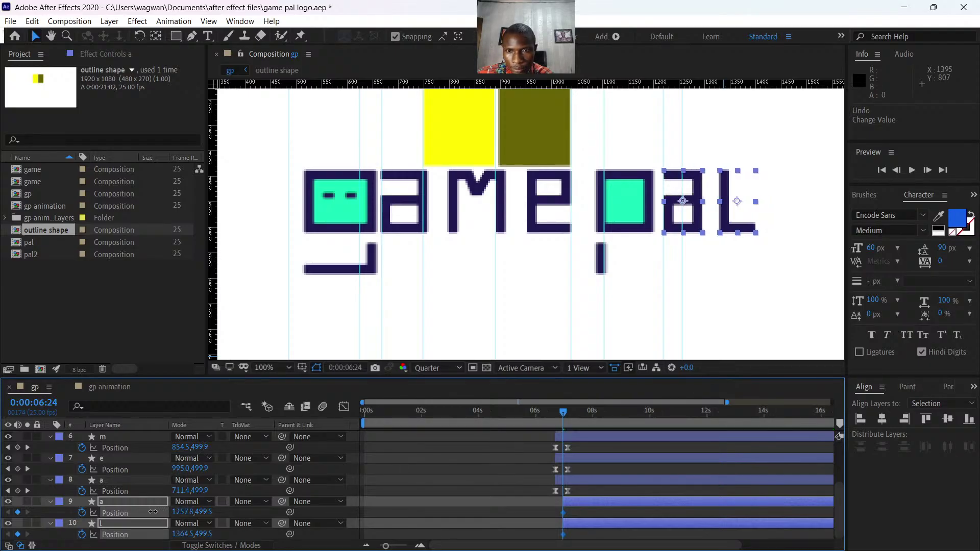
mouse_move(564, 416)
mouse_down()
mouse_move(593, 421)
mouse_move(578, 424)
mouse_up()
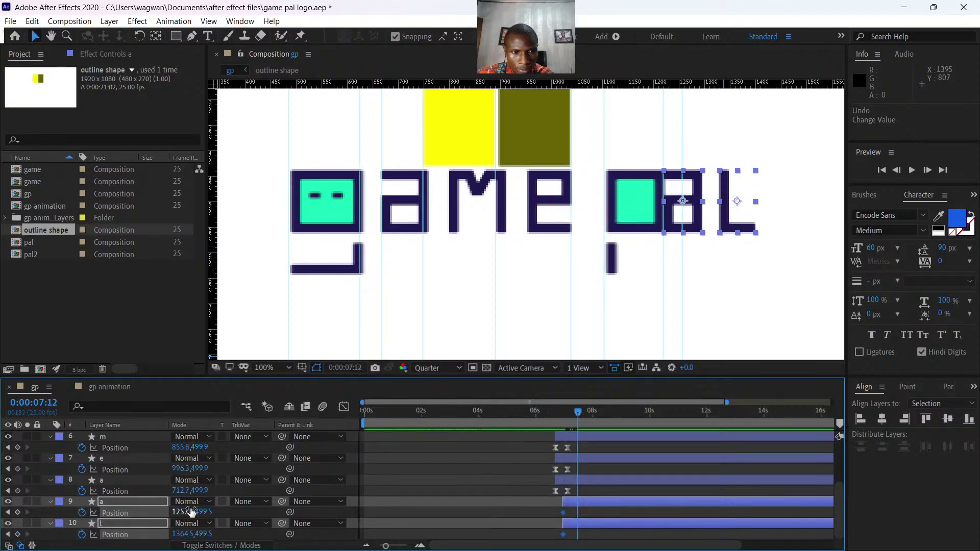
drag(191, 512, 215, 519)
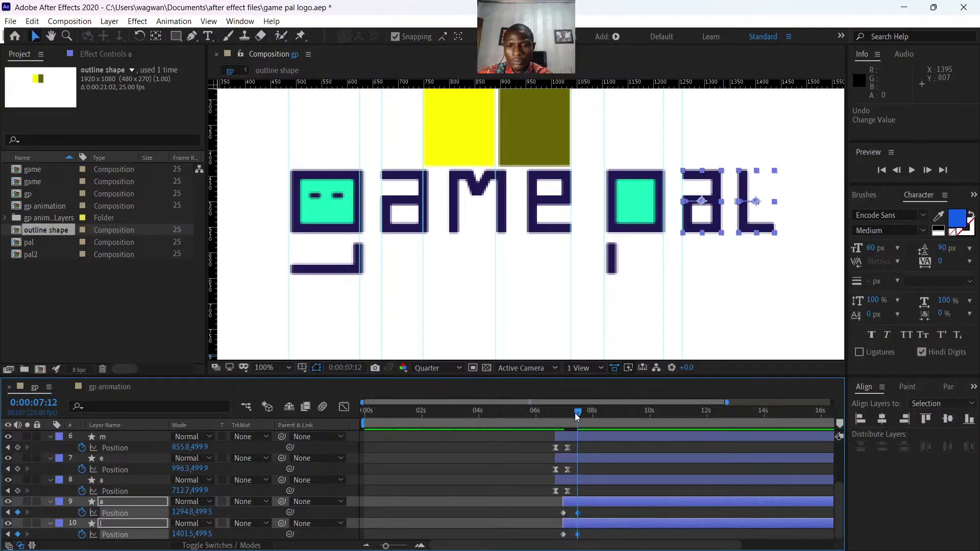
Preview the slide of the letters "a" and "l" in "pal" from about 0:00:06:08.
drag(577, 417, 548, 417)
key(space)
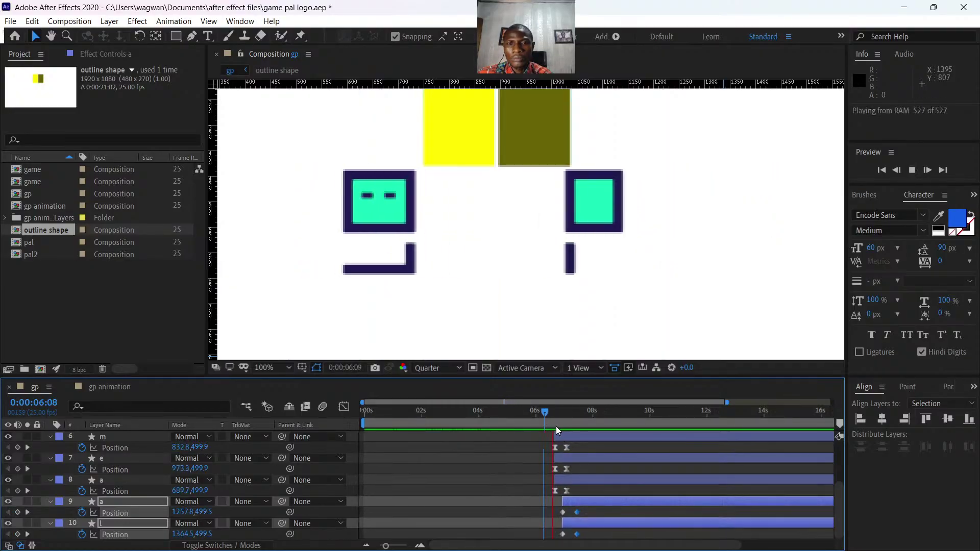
key(space)
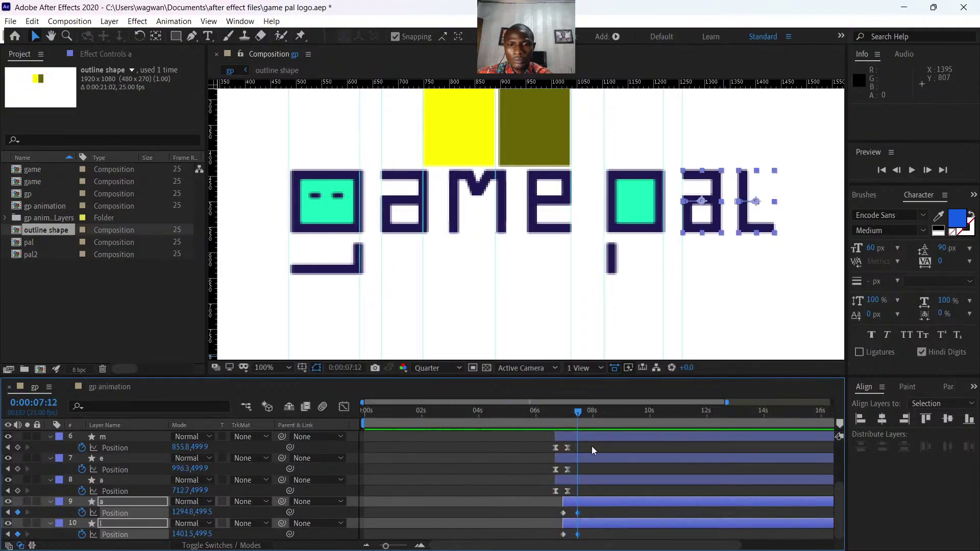
Try starting the keyframed "a" and "l" layers of "pal" at 0:00:06:16, preview the timing, and undo the shift.
drag(587, 503, 578, 502)
drag(577, 407, 552, 421)
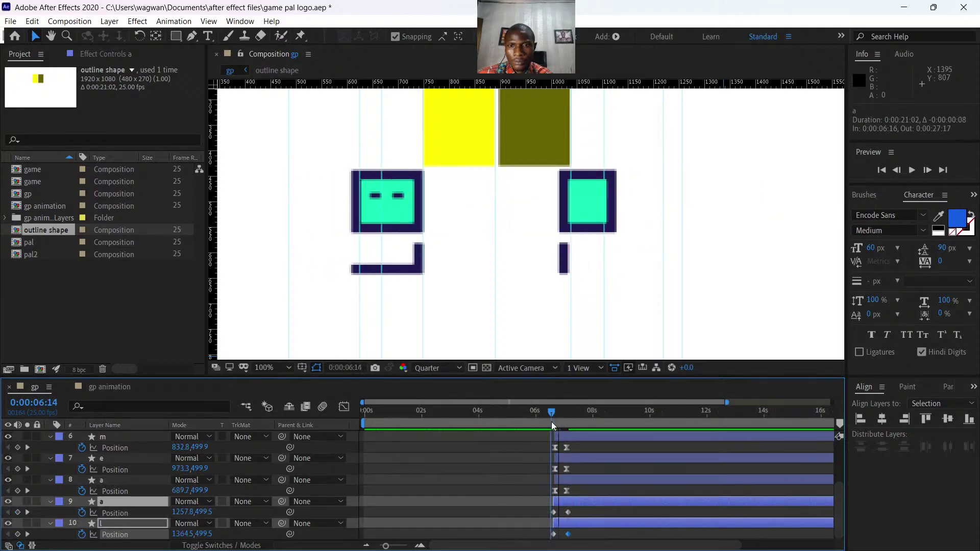
key(space)
key(space)
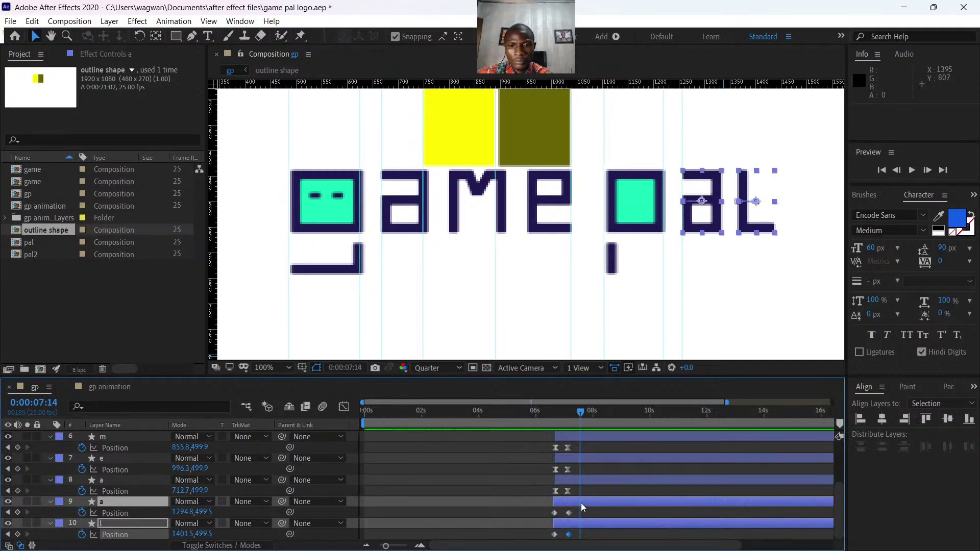
key(ctrl+z)
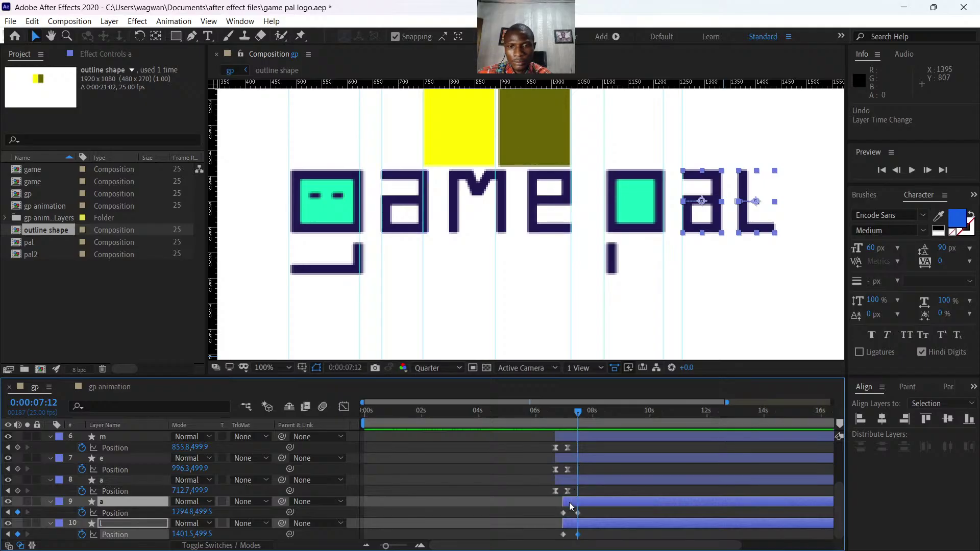
Replay the letter reveal and undo the Position keyframes on the "a" and "l" layers of "pal".
drag(566, 415, 544, 418)
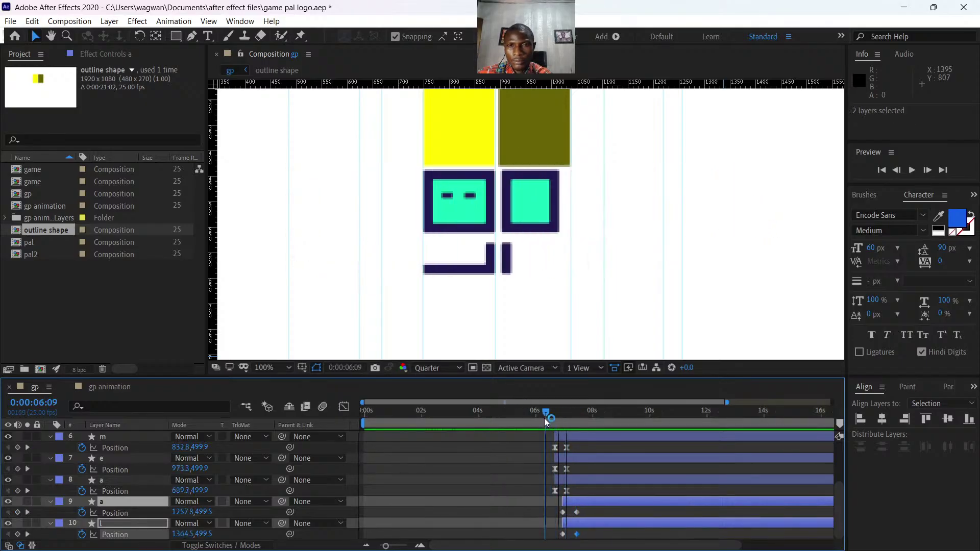
key(space)
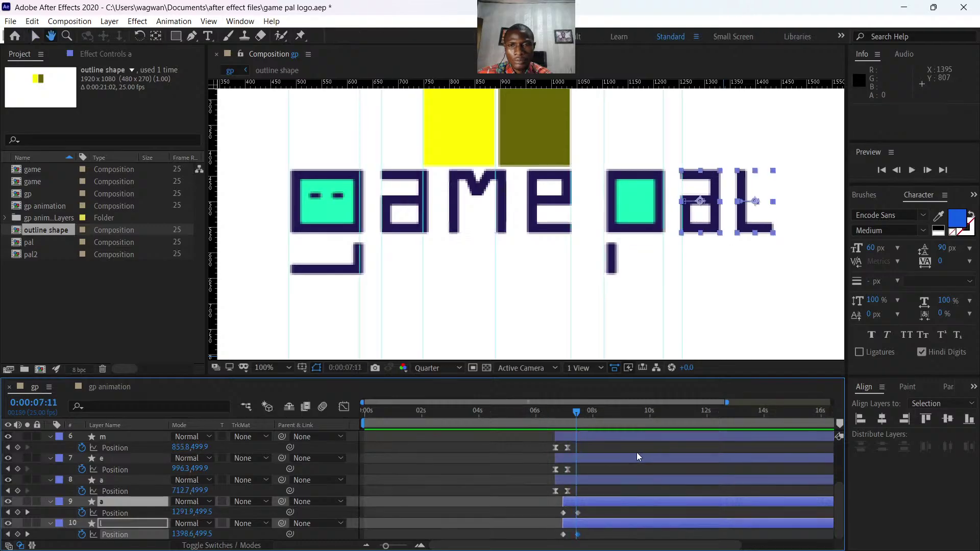
key(ctrl+z)
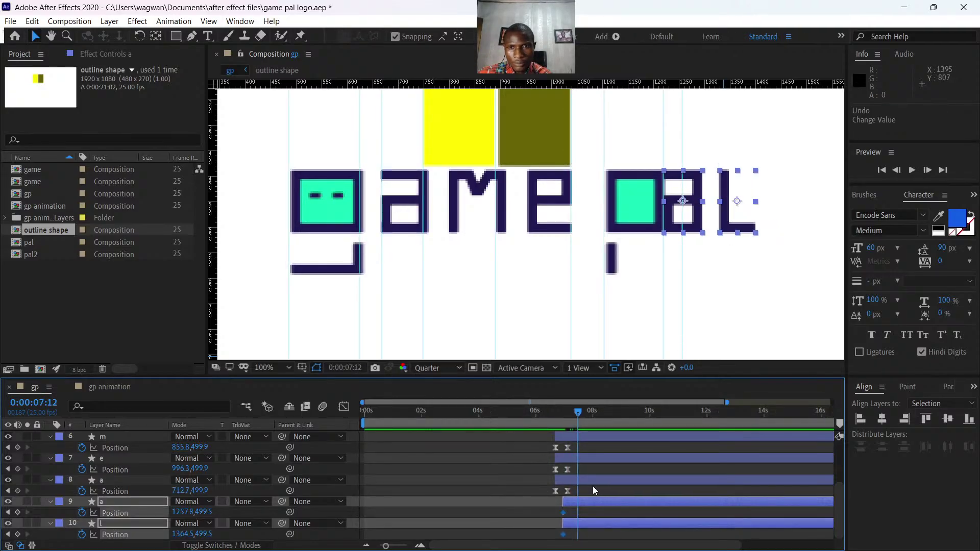
key(j)
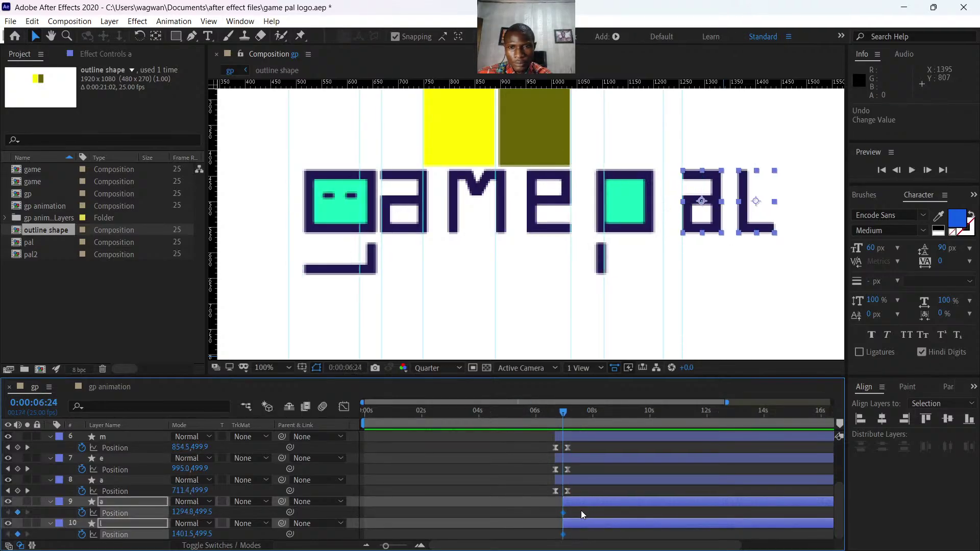
key(ctrl+z)
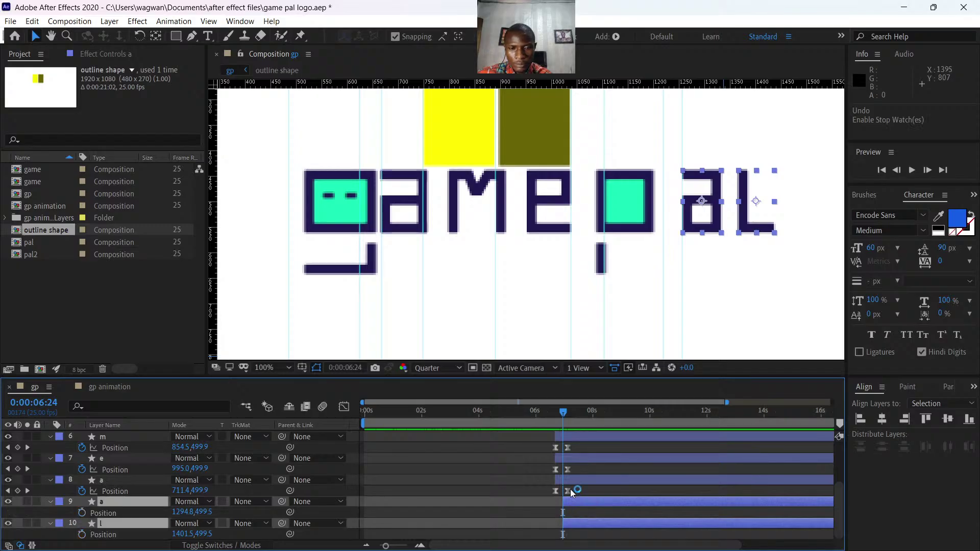
click(83, 512)
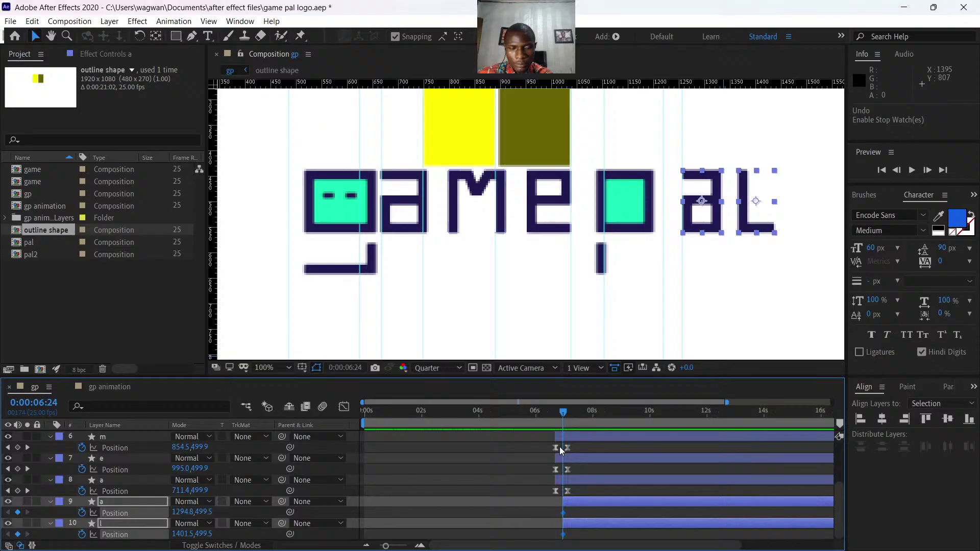
key(ctrl+z)
Shift the "a" and "l" layers of "pal" to start at 0:00:06:22.
mouse_move(563, 412)
mouse_down()
mouse_move(578, 413)
mouse_move(566, 415)
mouse_up()
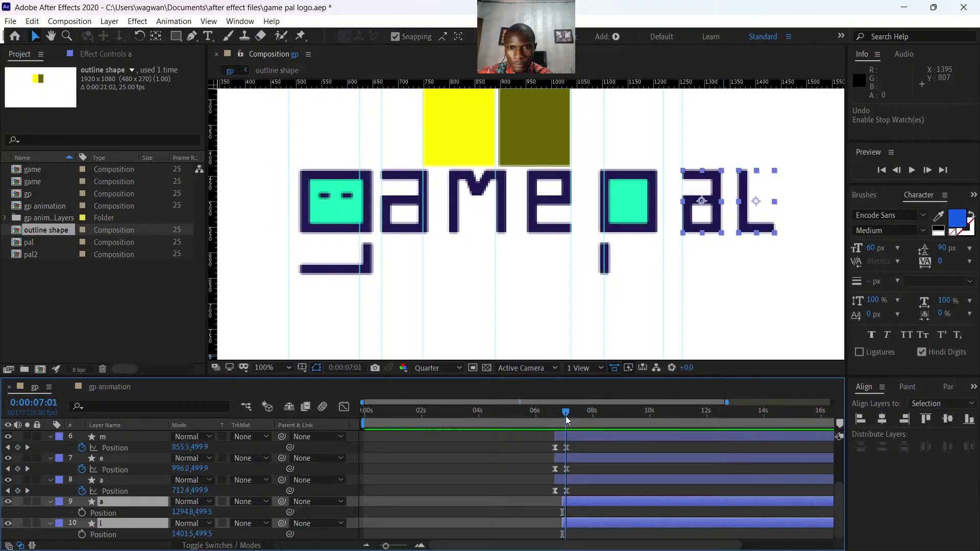
click(580, 503)
mouse_move(569, 411)
mouse_down()
mouse_move(594, 424)
mouse_move(561, 424)
mouse_up()
drag(580, 501, 578, 501)
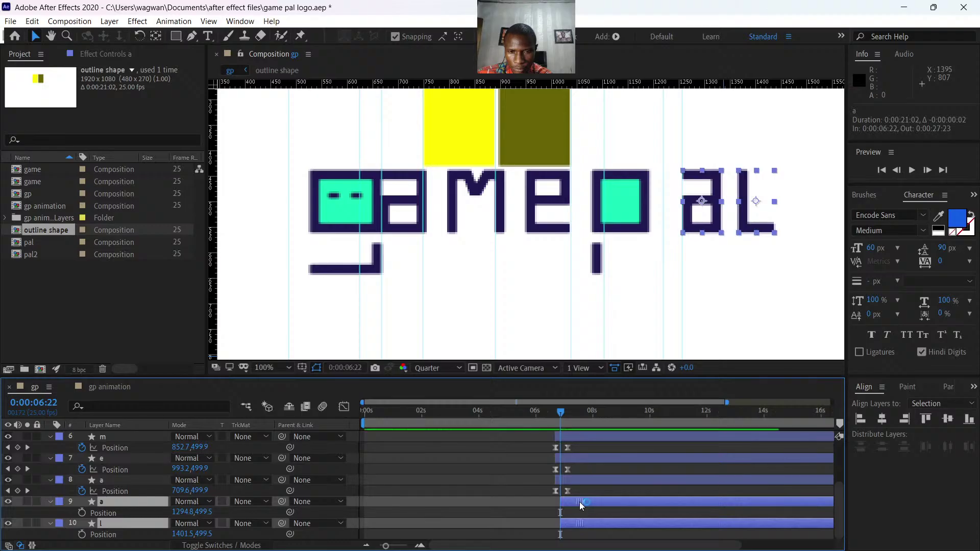
Keyframe Position on the "a" and "l" layers of "pal": X 1227.8 and 1334.5 at 0:00:06:22, X 1292.8 and 1399.5 at 0:00:07:09.
click(82, 513)
click(82, 534)
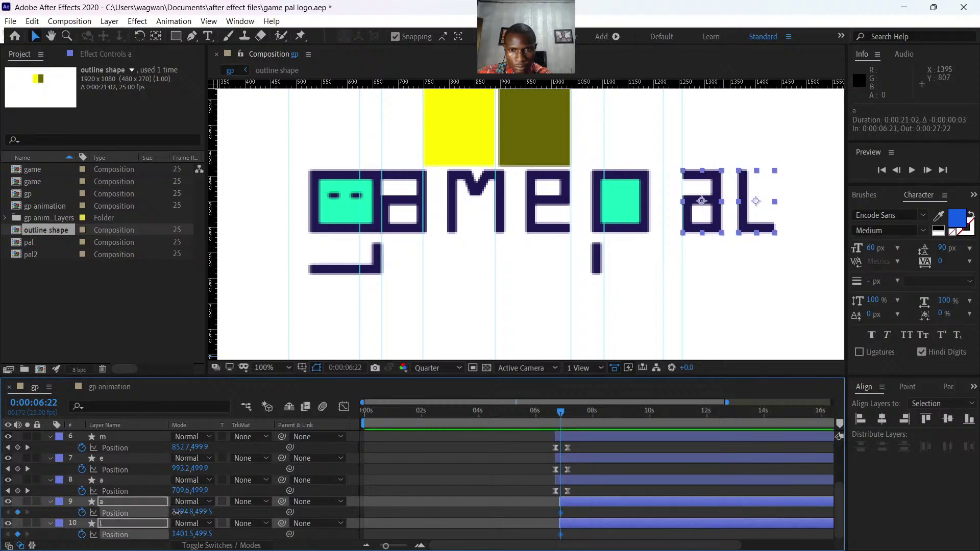
drag(181, 512, 132, 509)
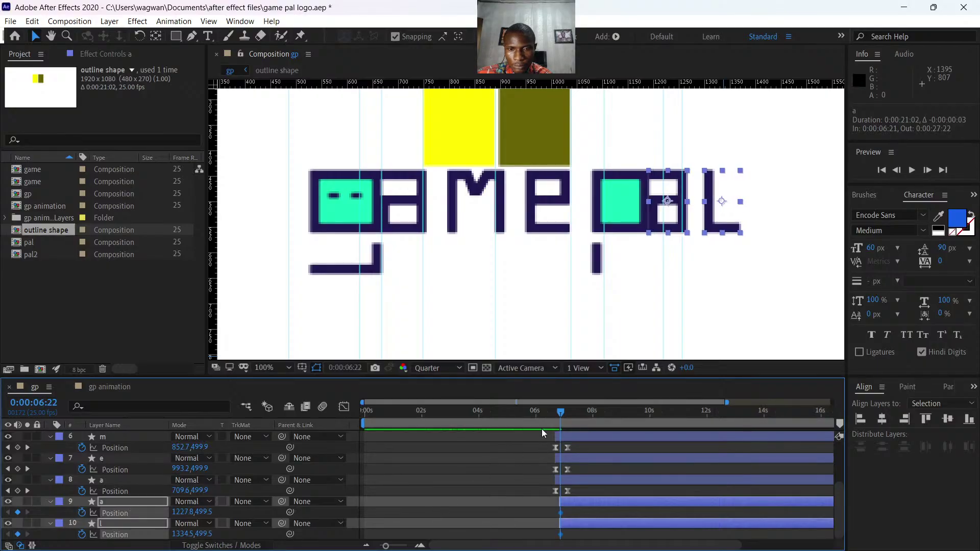
mouse_move(560, 414)
mouse_down()
mouse_move(587, 420)
mouse_move(574, 418)
mouse_up()
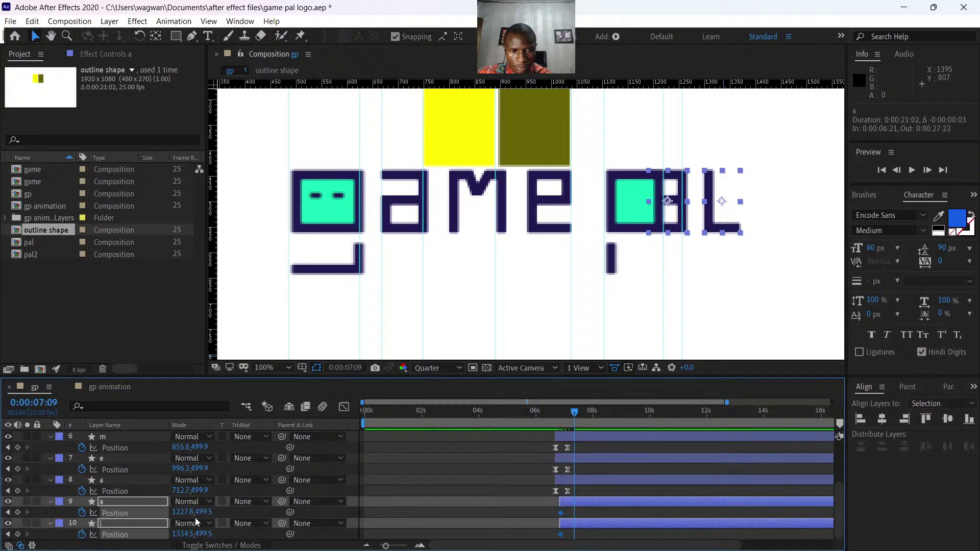
drag(181, 515, 338, 506)
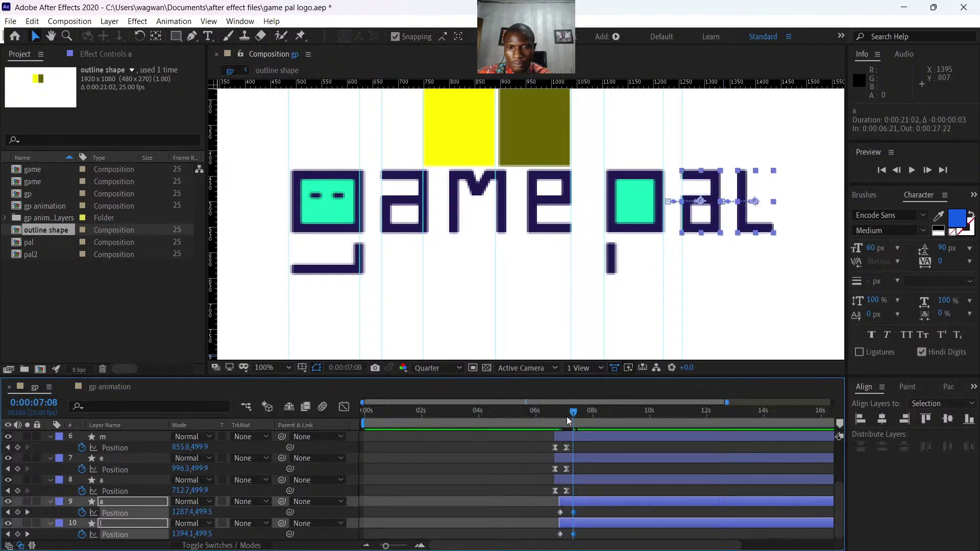
Preview the keyframed slide of the "a" and "l" layers from about 0:00:06:15.
drag(567, 416, 552, 419)
key(space)
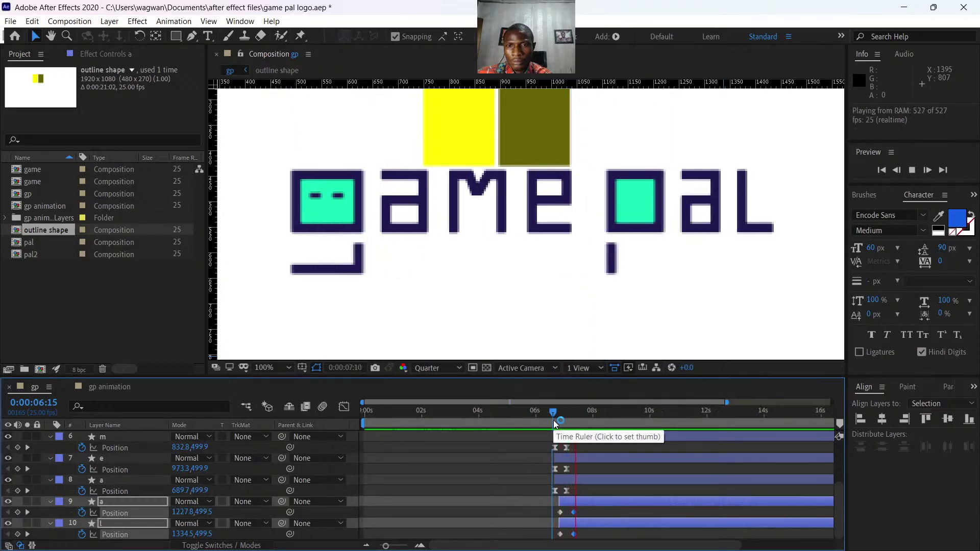
key(space)
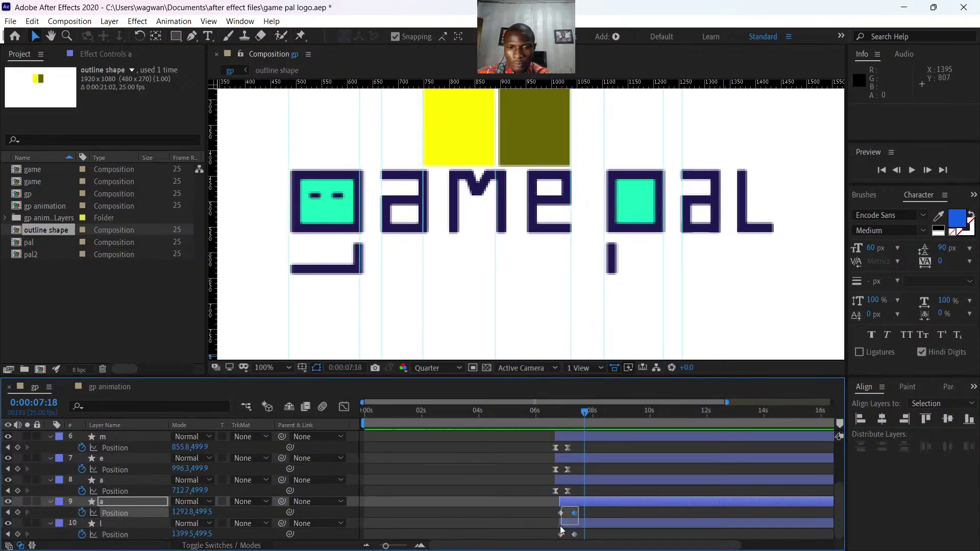
Easy-ease the Position keyframes on the "a" and "l" layers of "pal" and move their end keyframes to 0:00:07:07.
drag(582, 508, 552, 536)
key(F9)
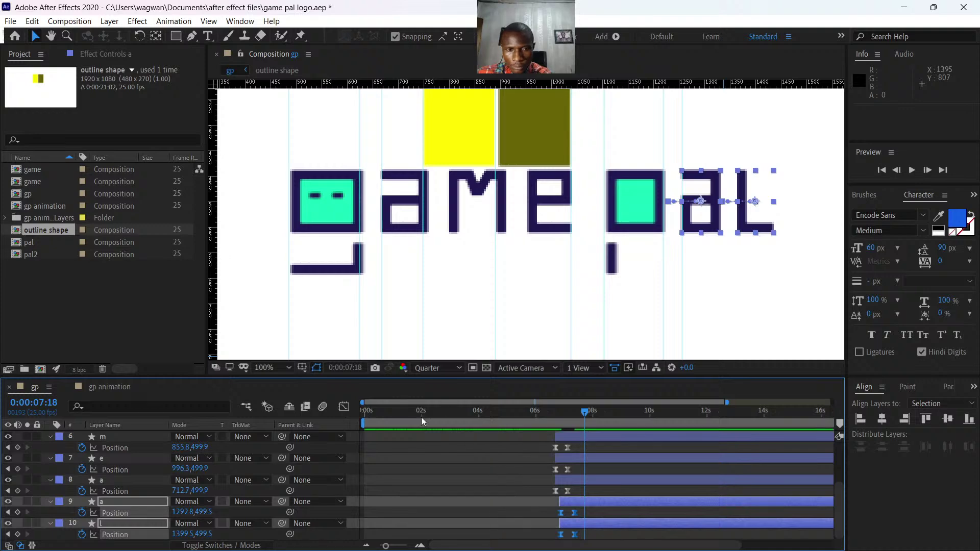
click(344, 407)
drag(605, 495, 528, 524)
mouse_move(387, 547)
mouse_down()
mouse_move(411, 547)
mouse_move(396, 547)
mouse_up()
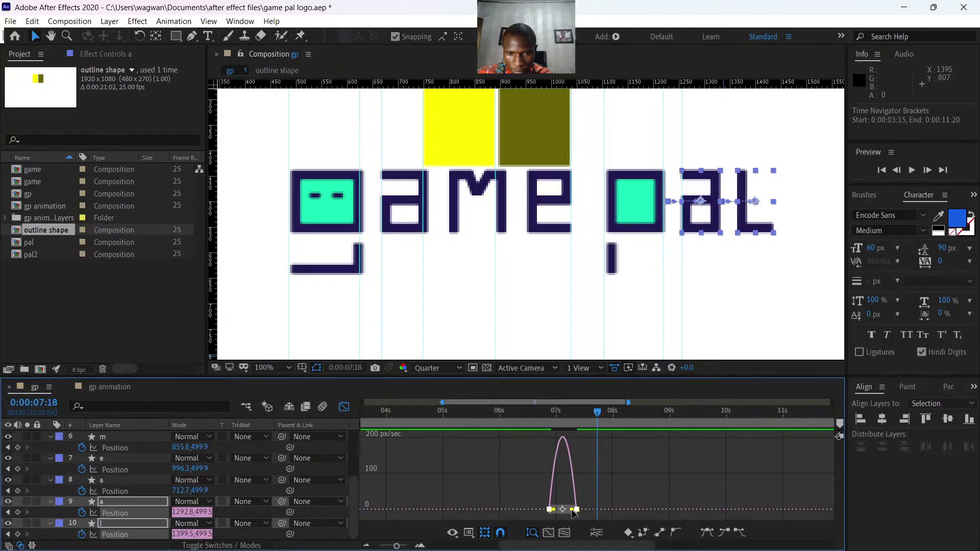
drag(574, 513, 569, 535)
key(shift+F3)
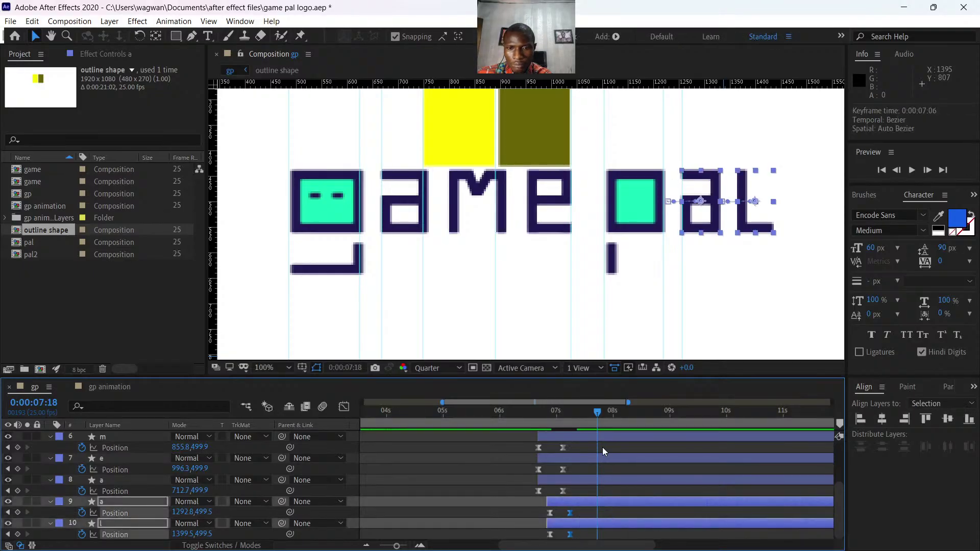
drag(400, 546, 380, 546)
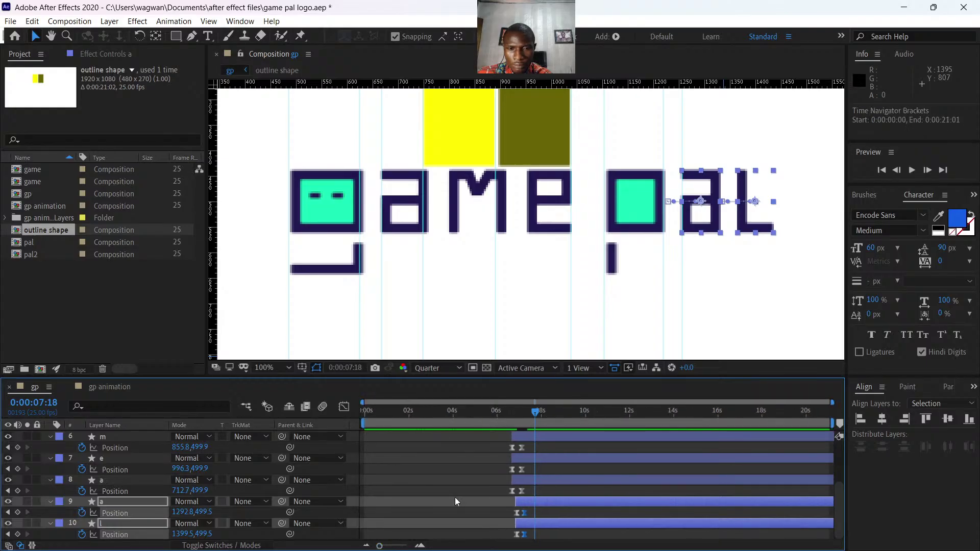
shift+click(524, 512)
Replay the eased letter reveal from about six seconds, viewing the whole composition with no layer selected.
drag(525, 415, 510, 419)
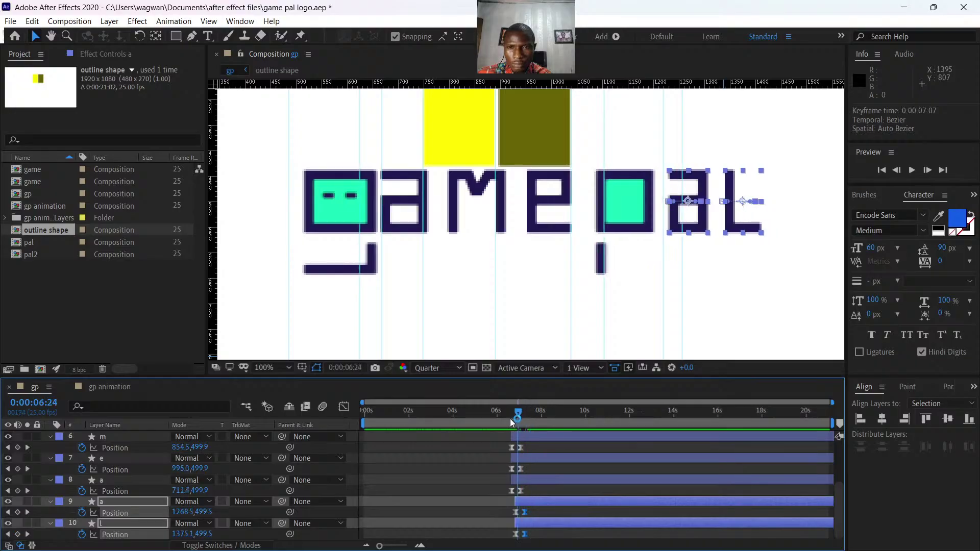
key(space)
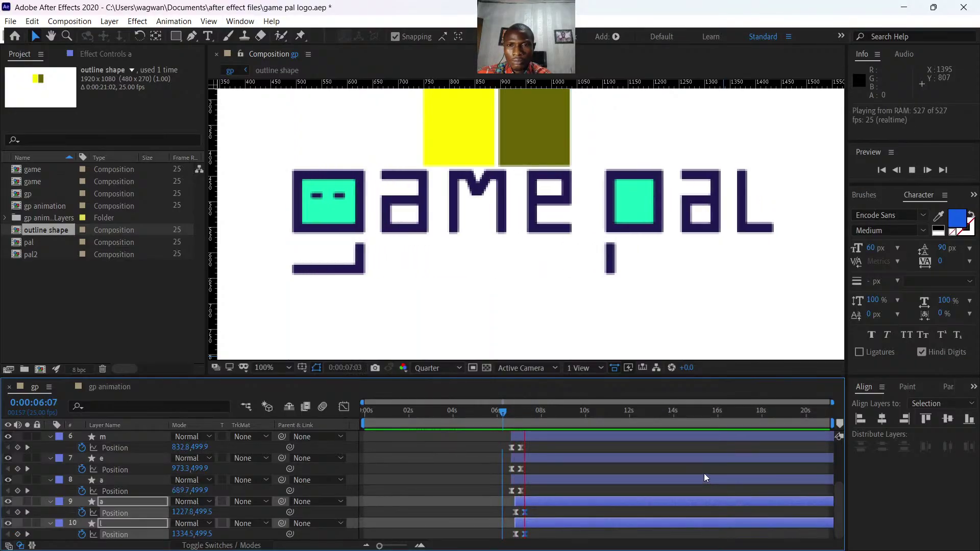
scroll(637, 272, down, 2)
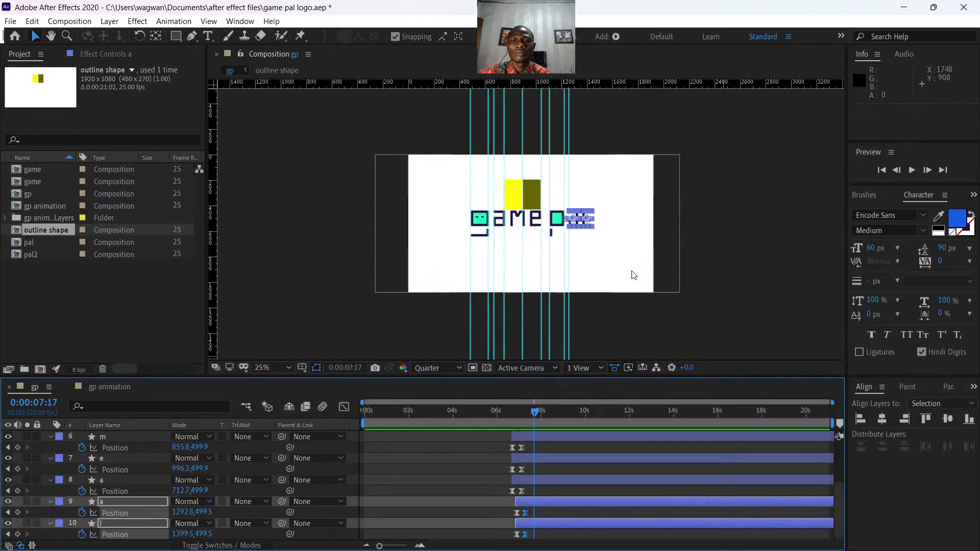
click(680, 320)
drag(537, 412, 499, 411)
key(space)
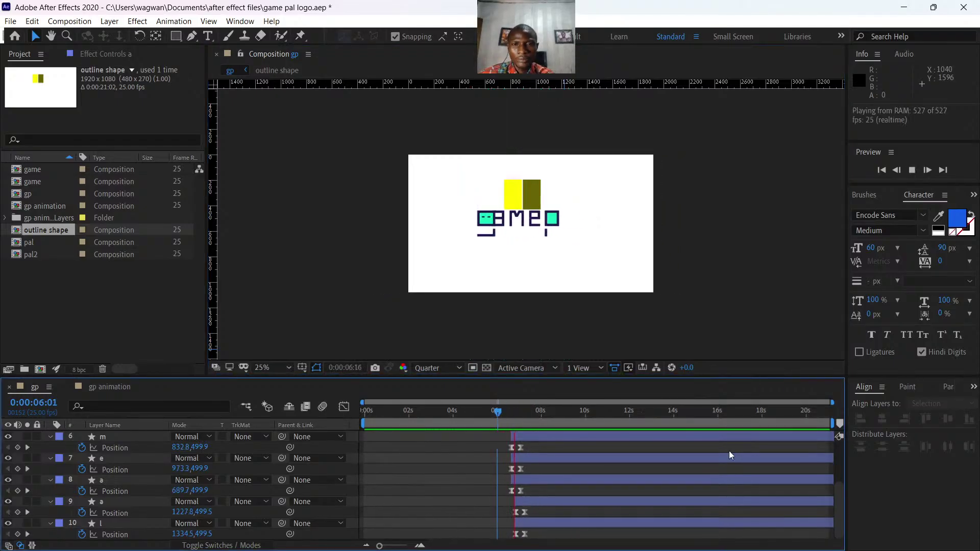
key(space)
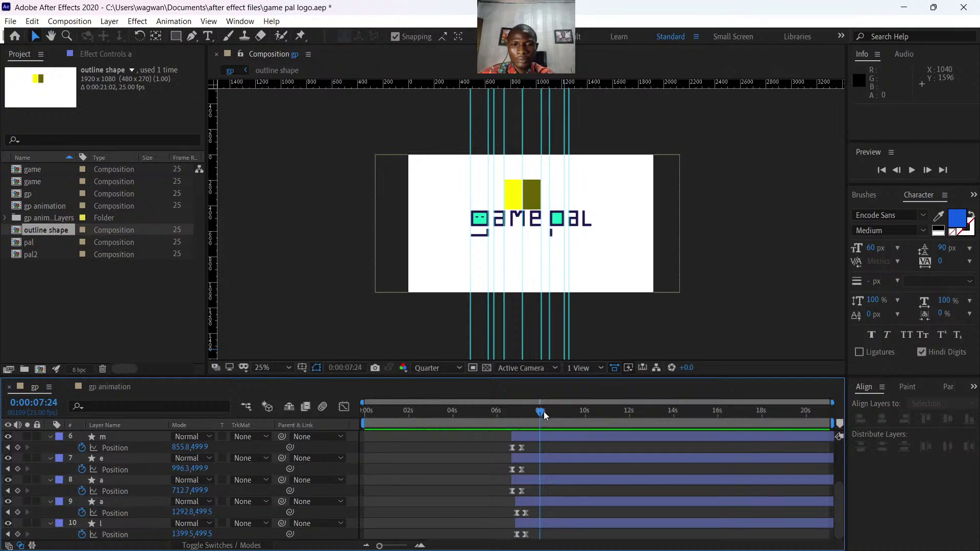
drag(526, 412, 489, 416)
key(space)
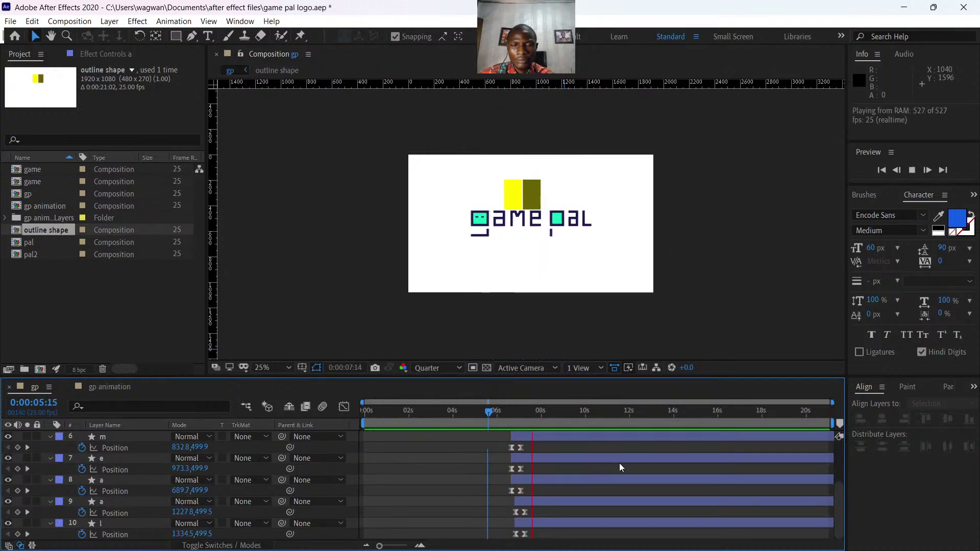
click(543, 411)
drag(541, 409, 501, 418)
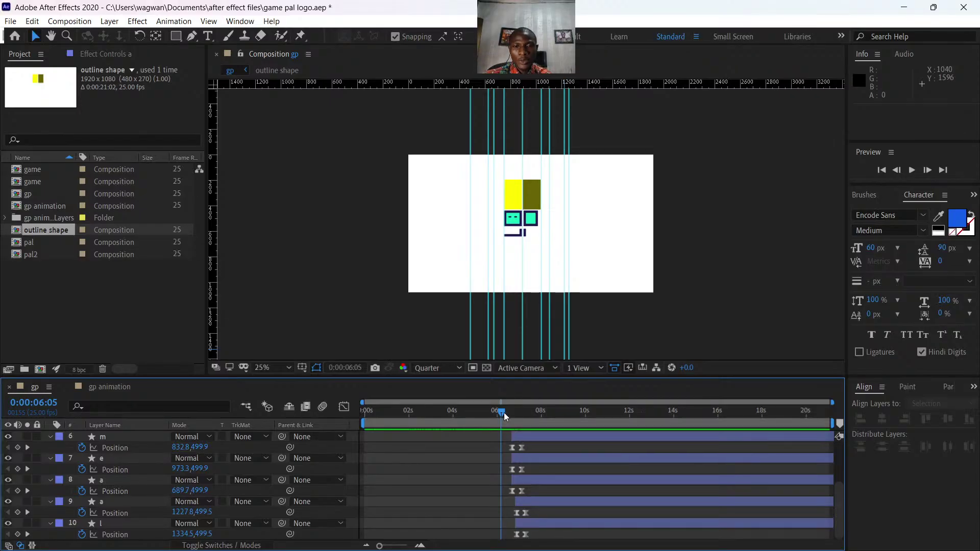
Play the full logo animation from 0:00:00:00 and recheck the letter reveal.
drag(502, 413, 350, 437)
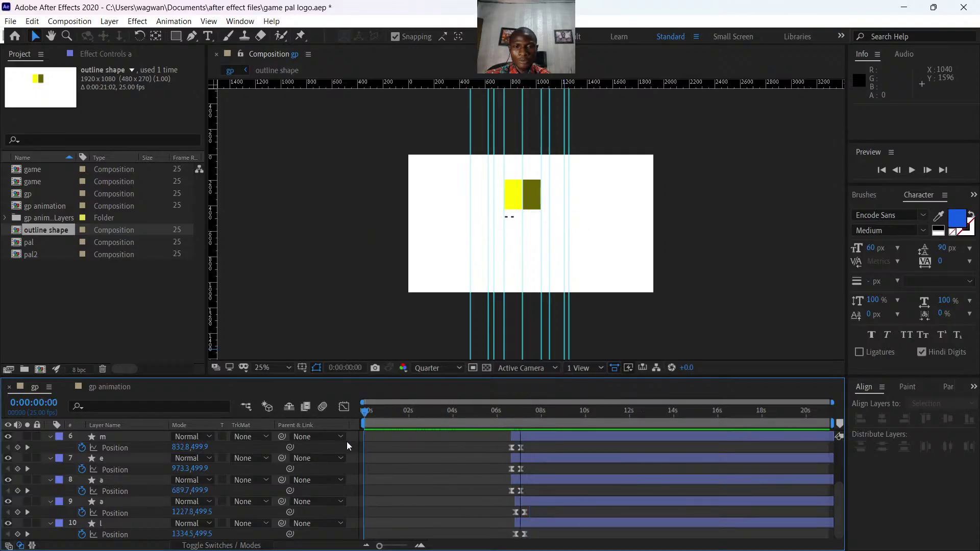
key(space)
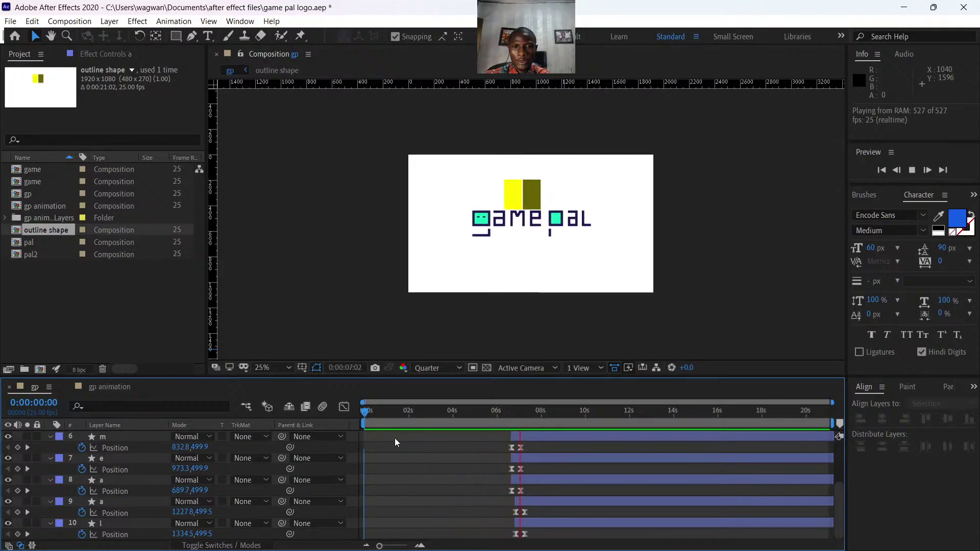
key(space)
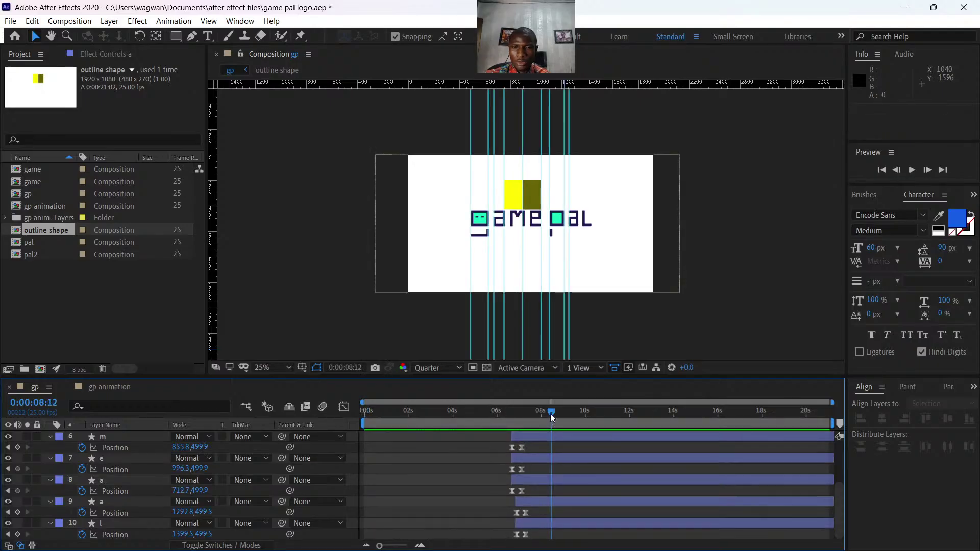
drag(548, 414, 353, 449)
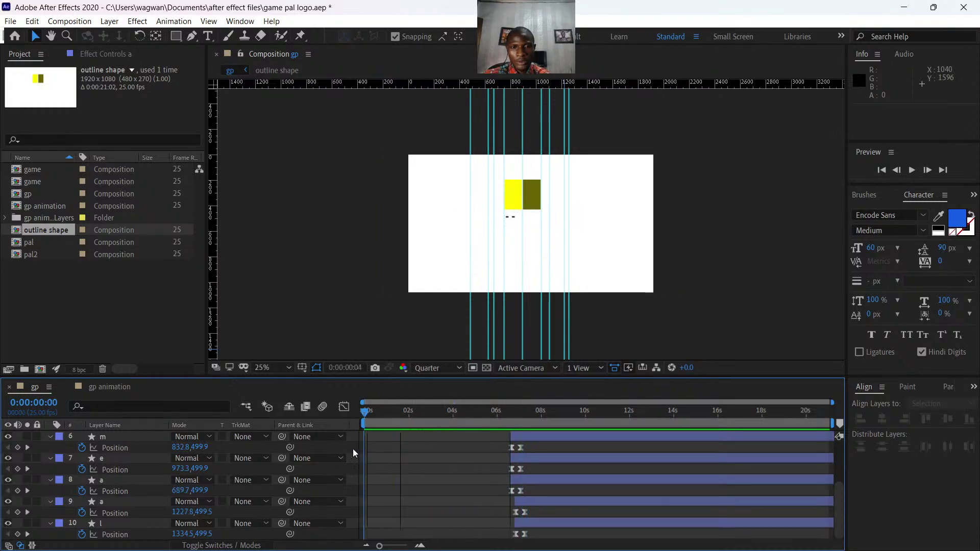
key(space)
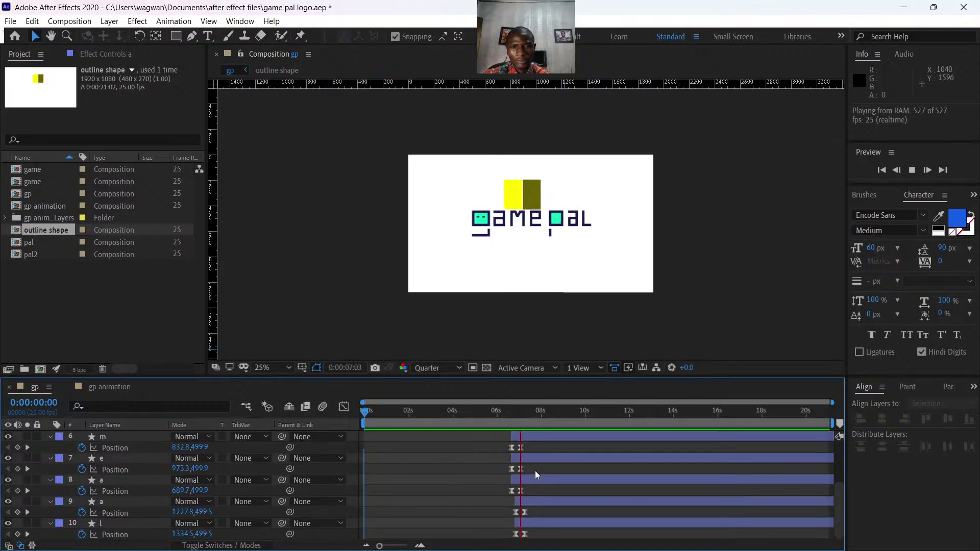
key(space)
drag(544, 412, 508, 424)
key(space)
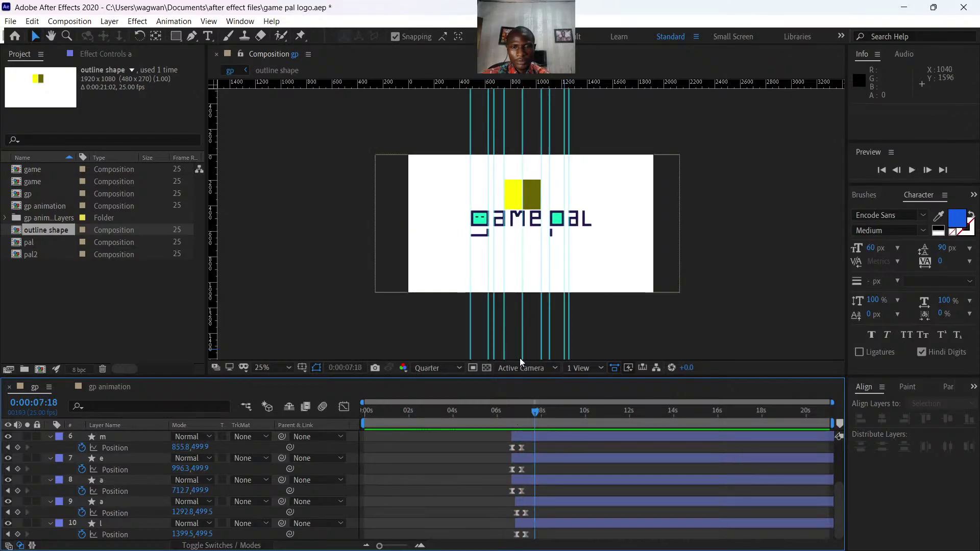
Hide the "outline shape" layer and scrub the animation back to 0:00:00:11.
scroll(466, 454, up, 3)
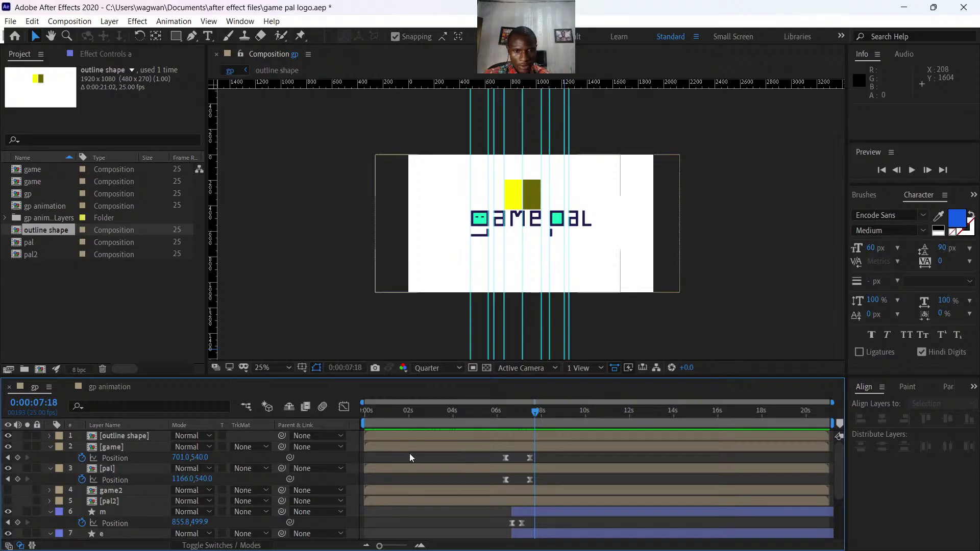
click(407, 437)
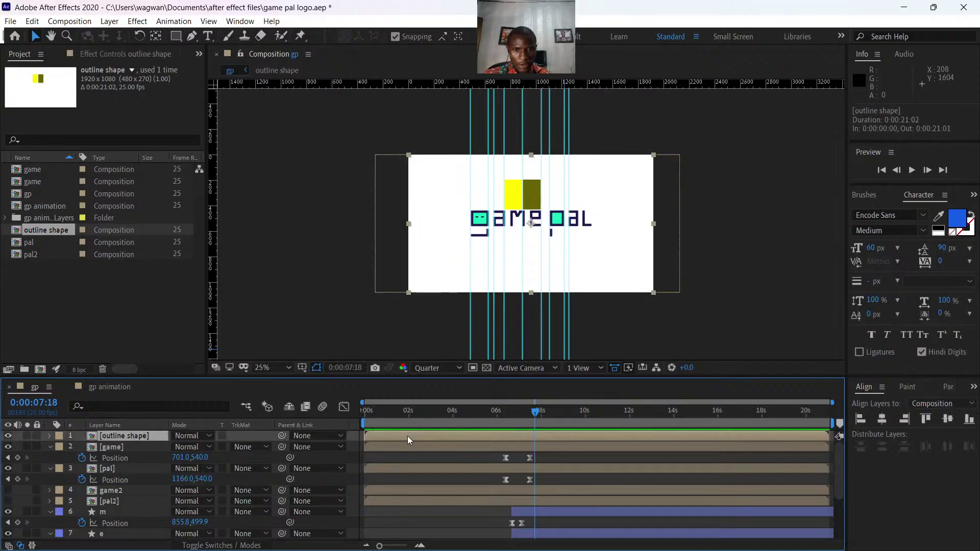
click(8, 436)
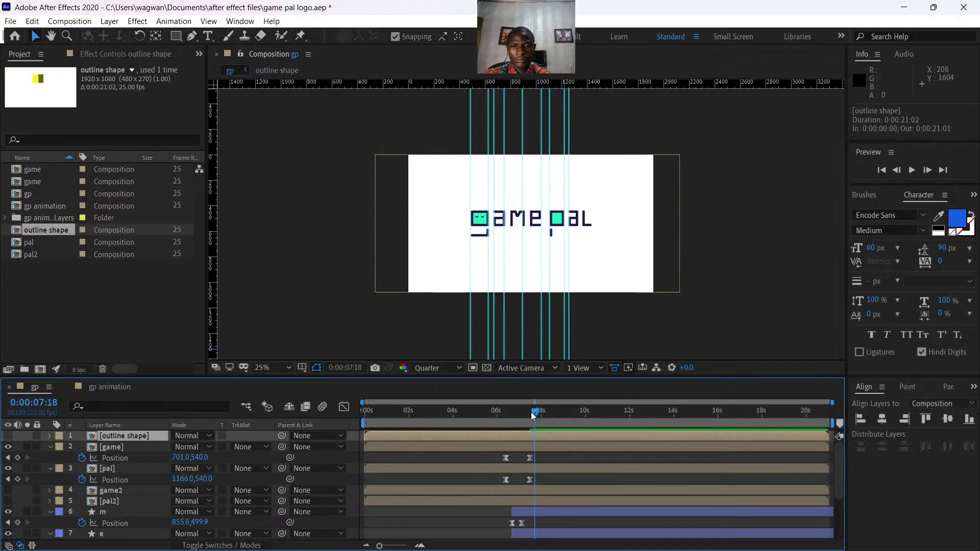
drag(532, 415, 374, 464)
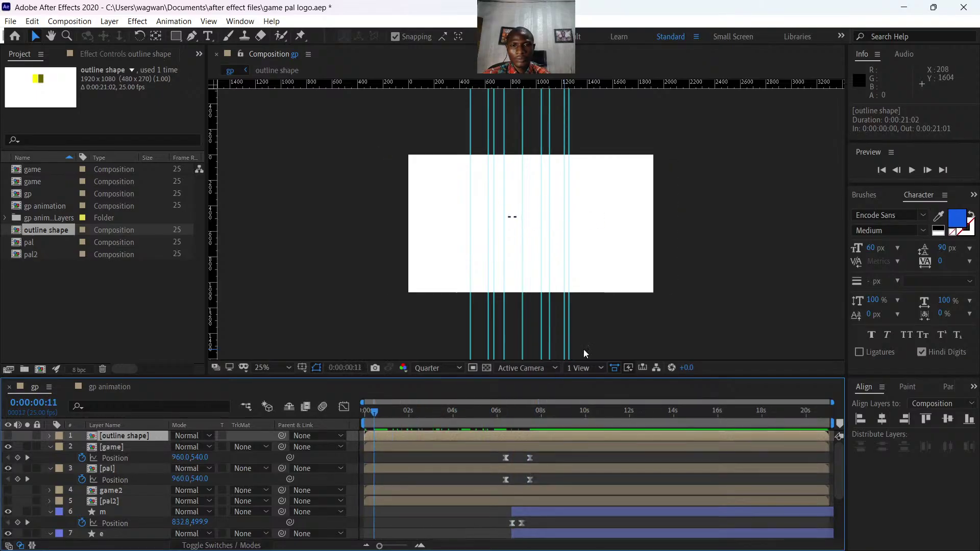
Start a new 1920 x 1080 px solid in the gp composition and name it "bg".
key(comma)
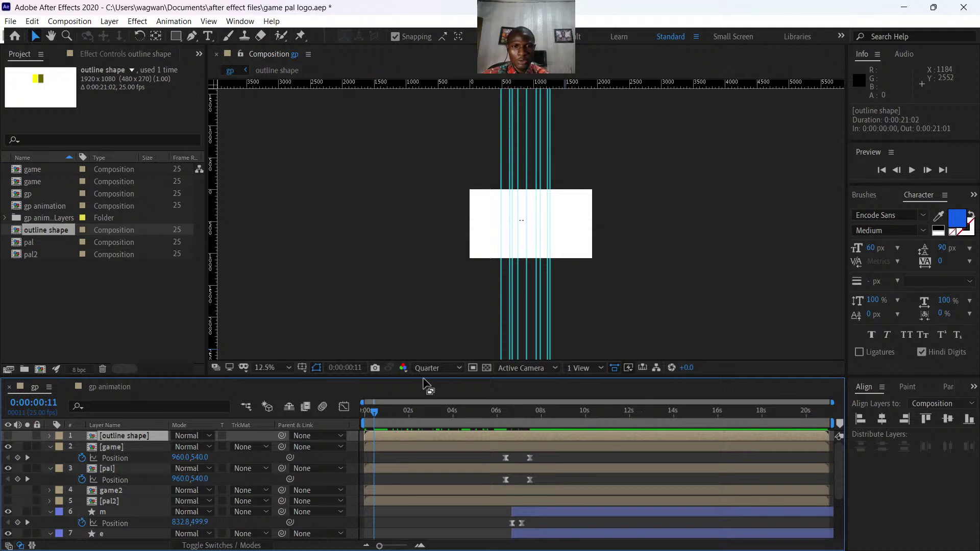
scroll(440, 489, down, 3)
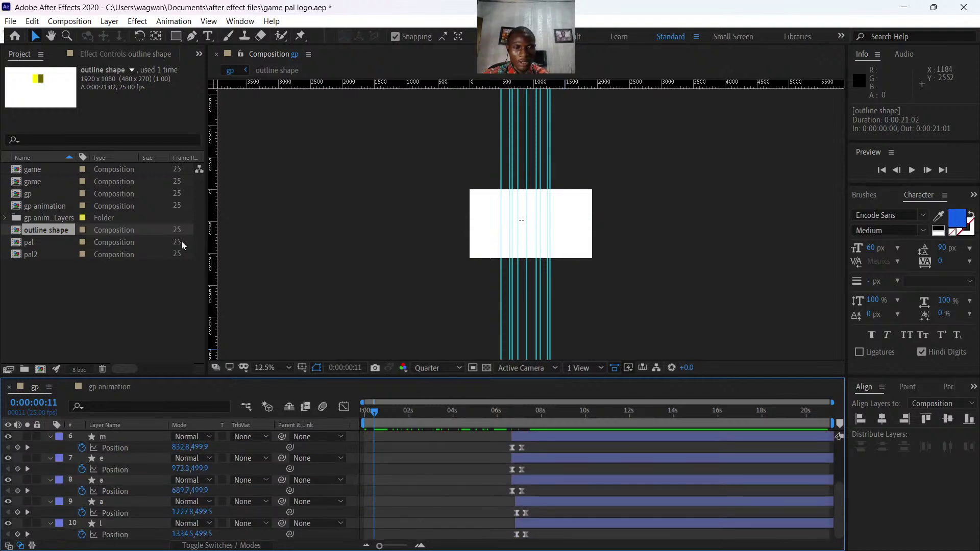
click(151, 306)
right_click(41, 464)
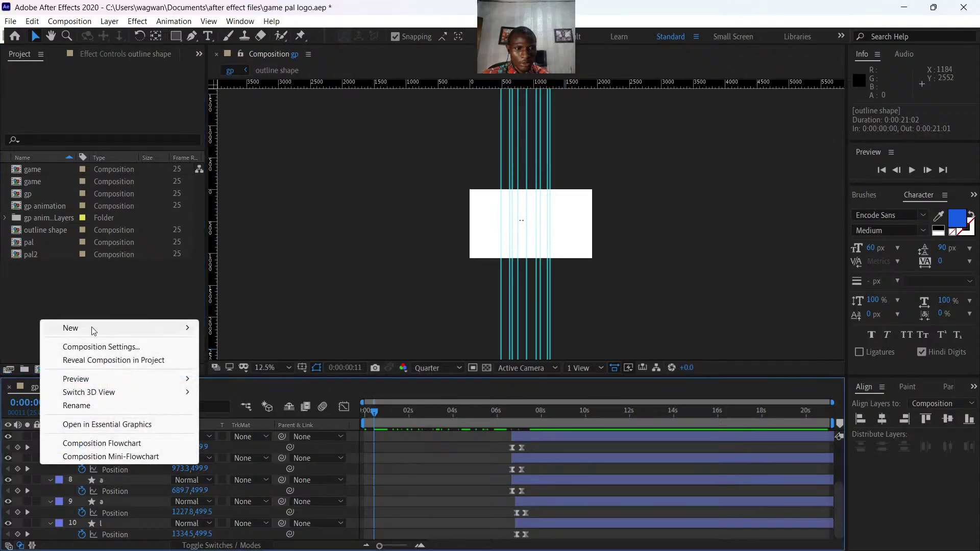
mouse_move(105, 330)
click(233, 361)
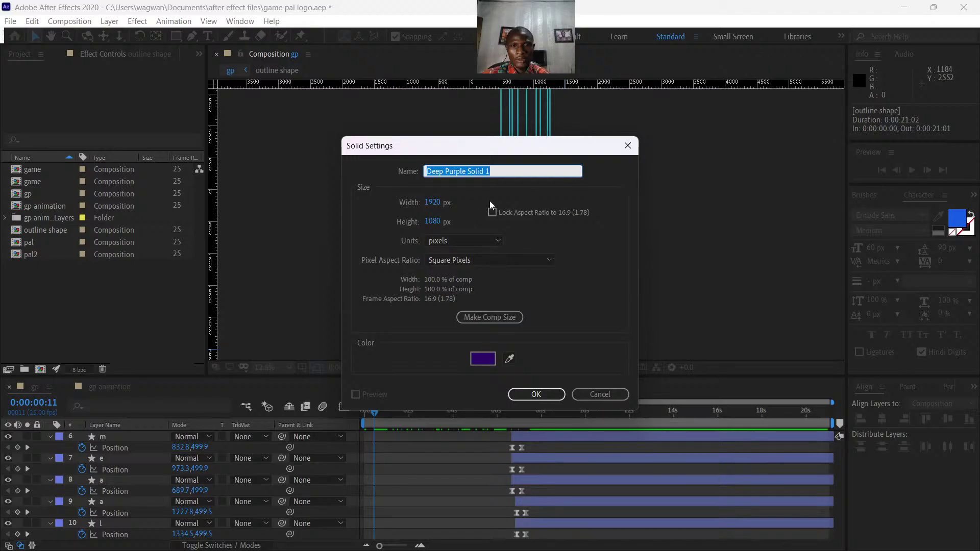
text(bg)
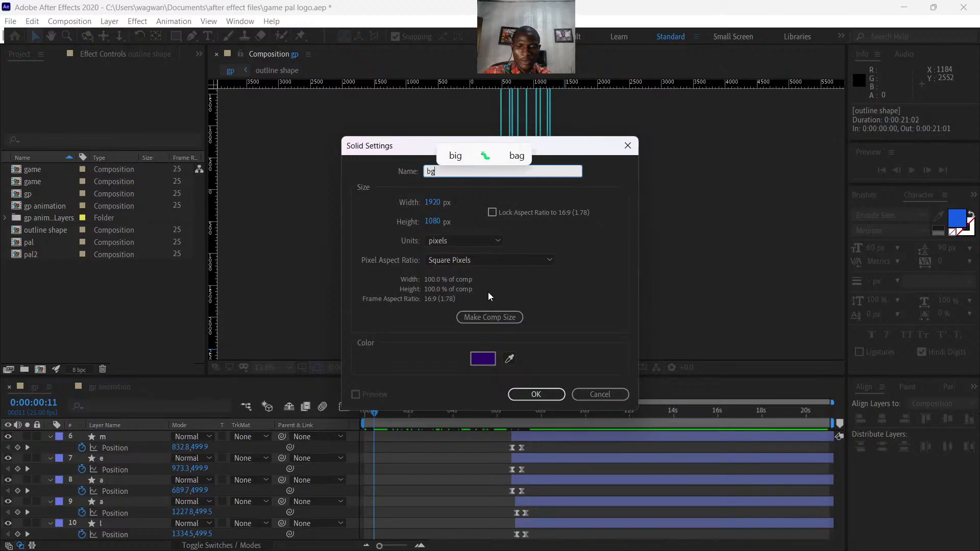
Give the bg solid the bright yellow colour FAFF00 and create it.
click(483, 359)
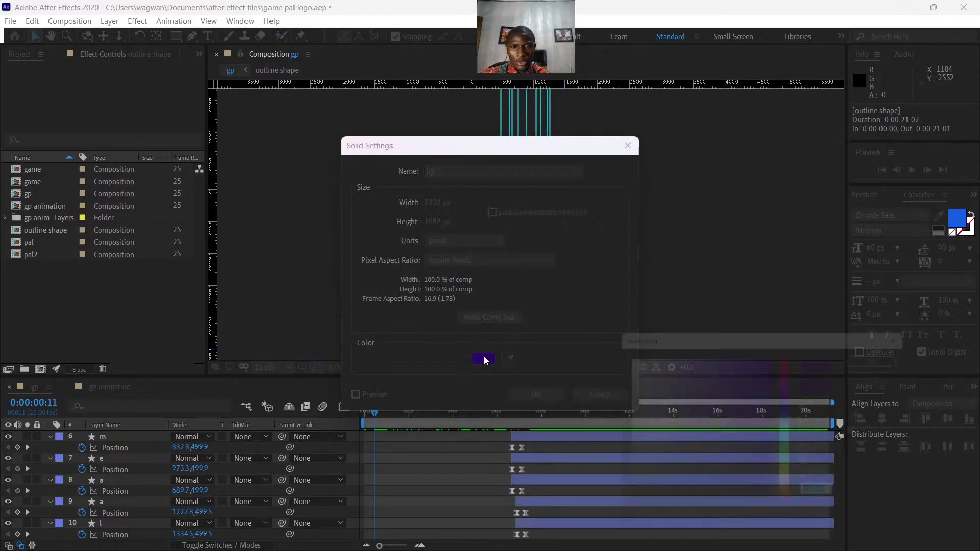
click(800, 488)
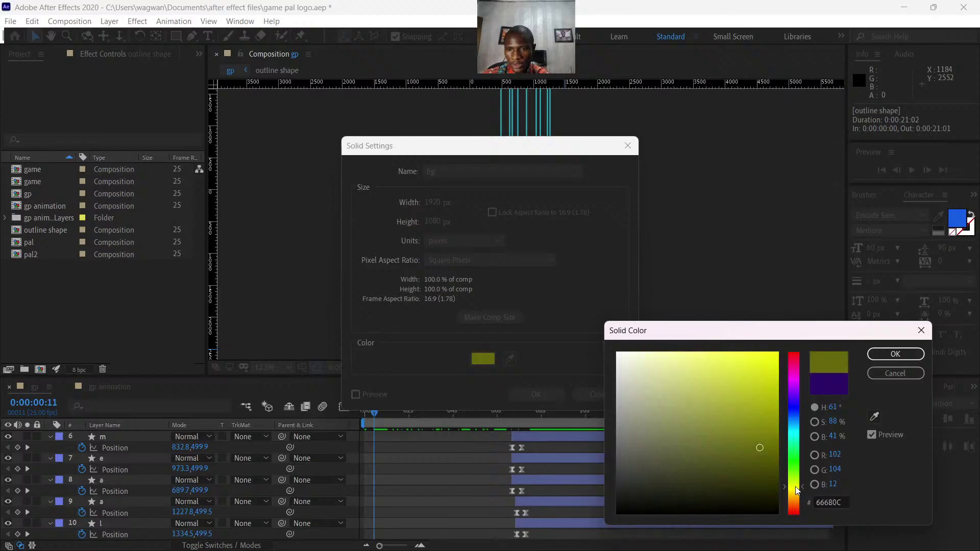
click(767, 381)
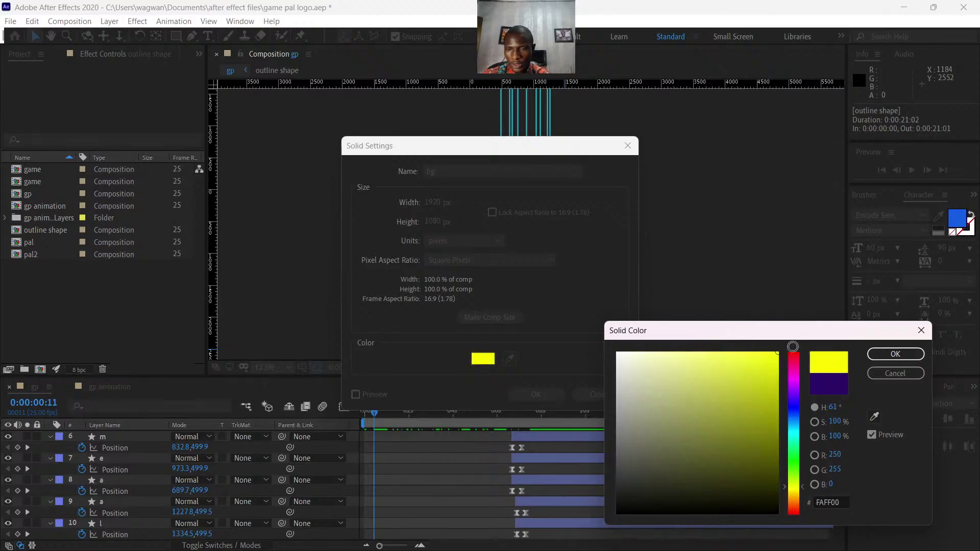
click(897, 355)
click(535, 397)
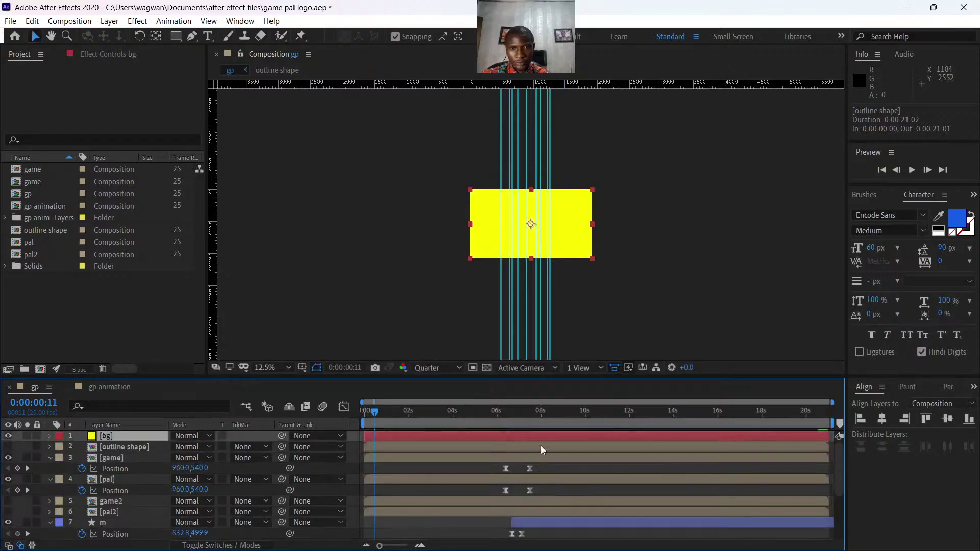
Move the bg layer to the bottom of the layer stack, below "l", and scrub forward to 0:00:02:23.
drag(122, 434, 113, 538)
drag(379, 414, 428, 461)
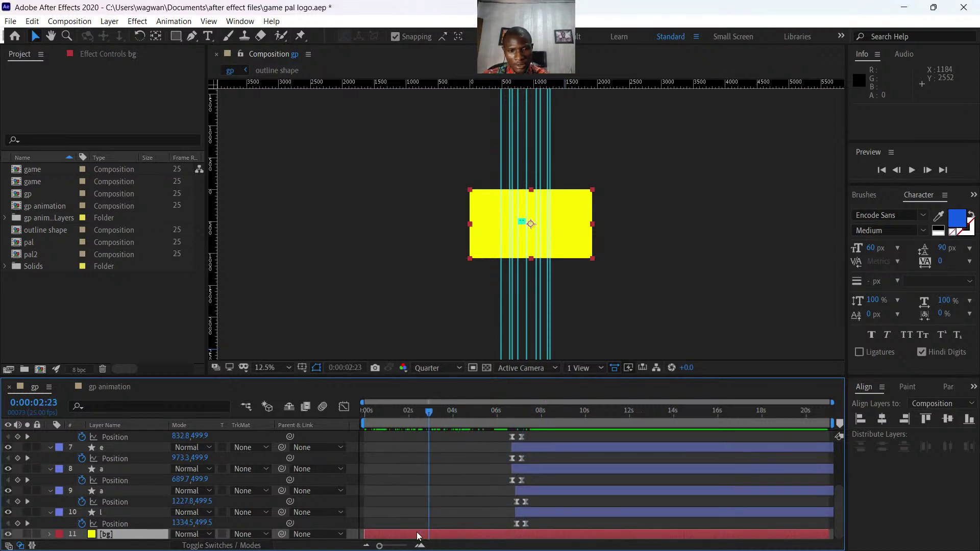
Try starting the bg layer at 0:00:01:08, and shift it back to start at -0:00:00:05.
drag(418, 537, 447, 537)
click(424, 424)
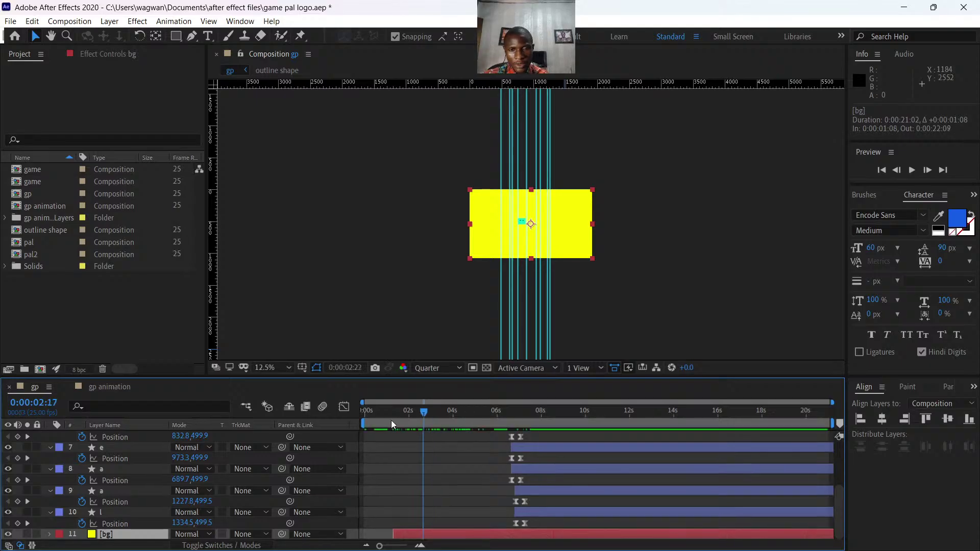
drag(391, 421, 367, 455)
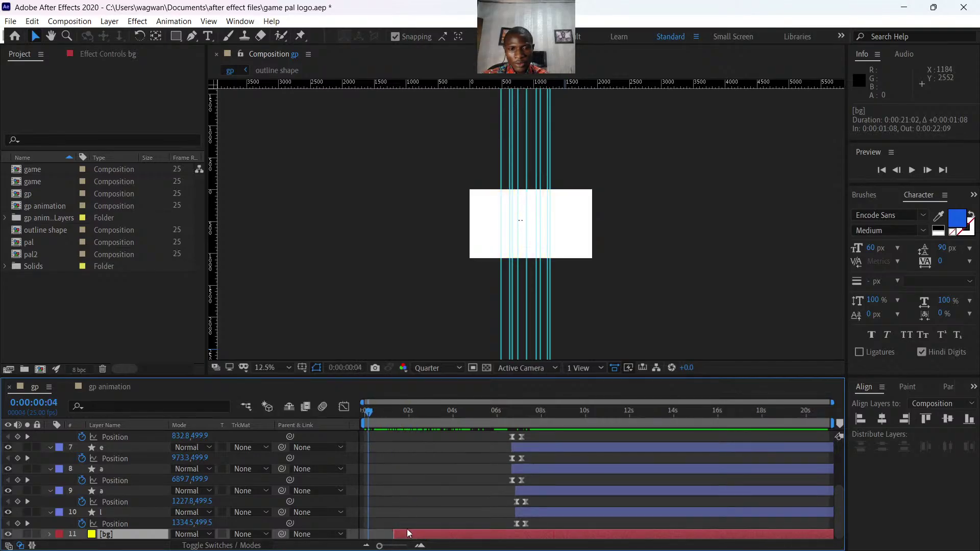
drag(407, 535, 374, 538)
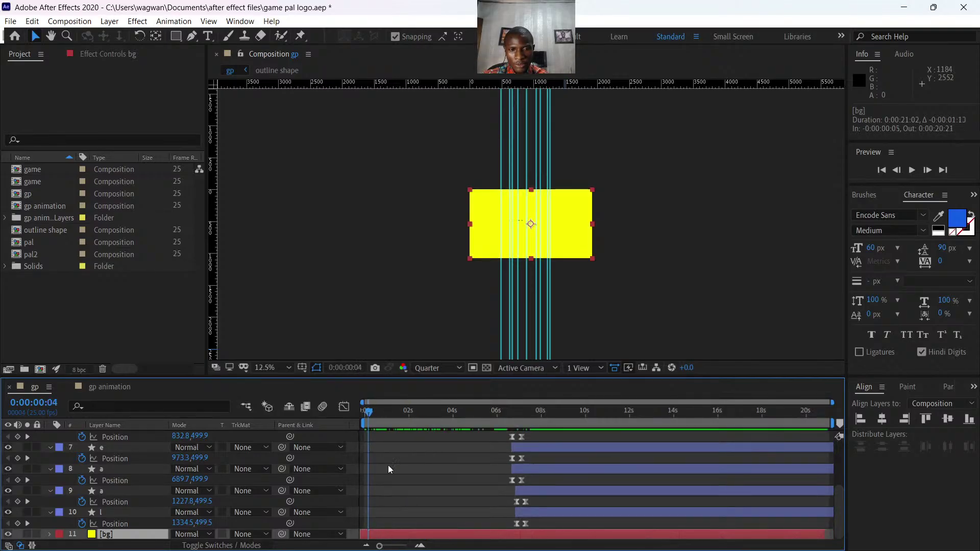
Split the bg layer at 0:00:01:09 and delete the part after the split.
drag(365, 414, 394, 422)
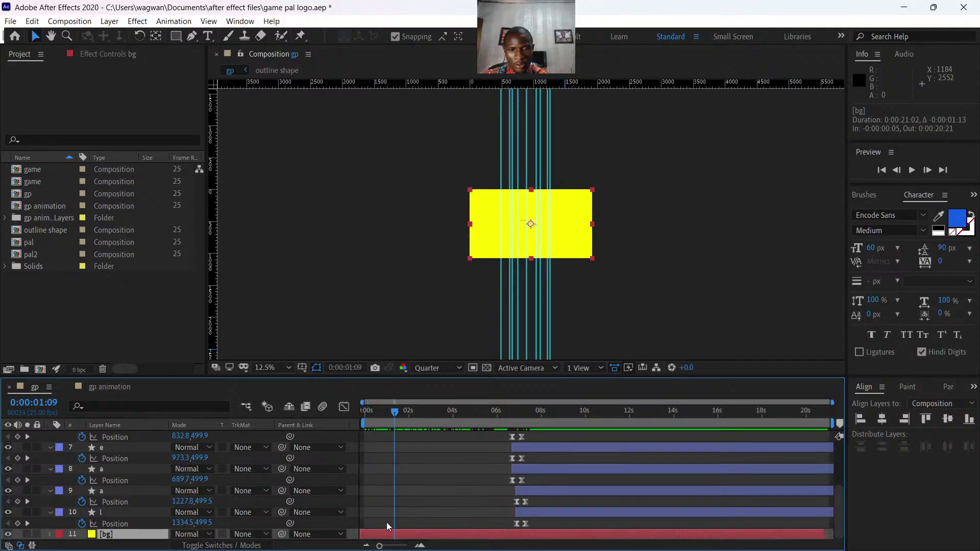
key(alt+bracketleft)
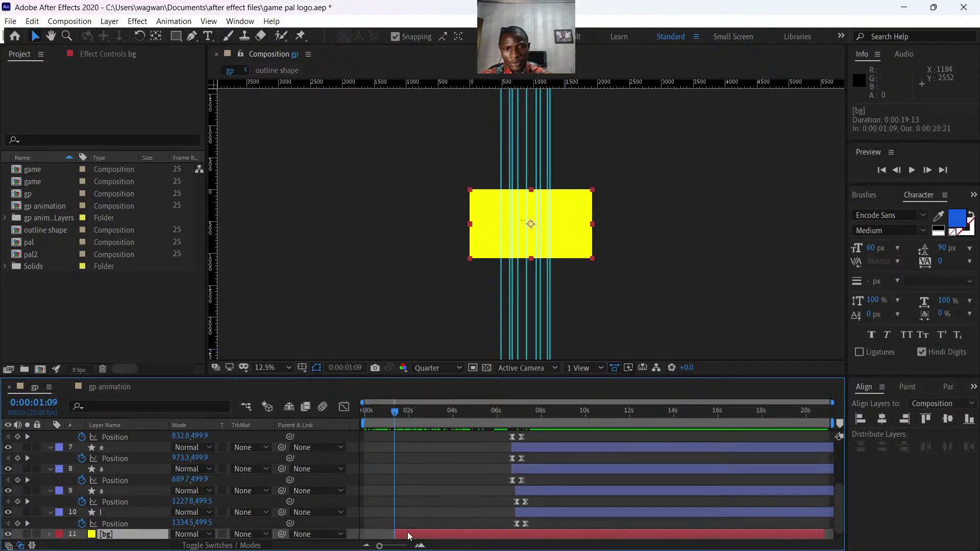
key(Delete)
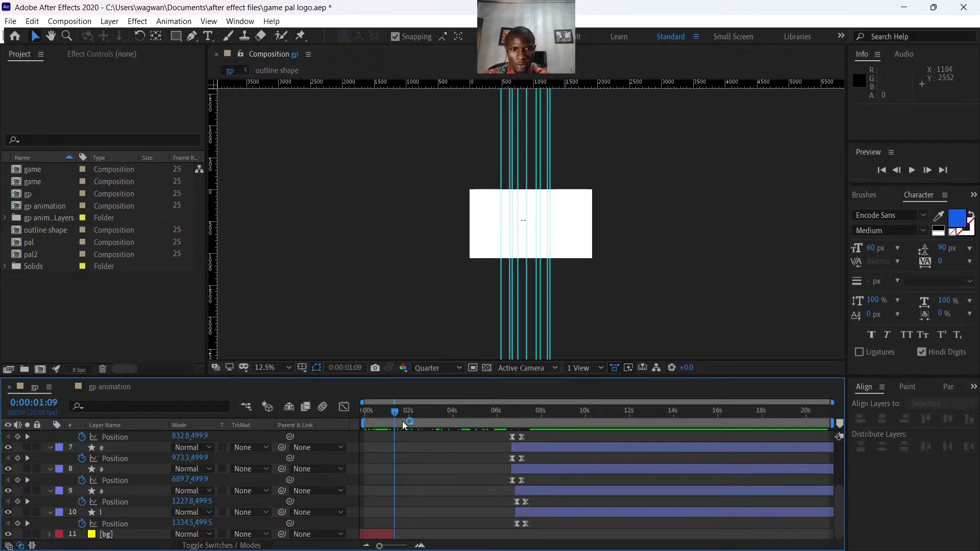
Extend the end of the bg layer to 0:00:02:05 and preview the animation from 0:00:00:00.
drag(395, 413, 411, 441)
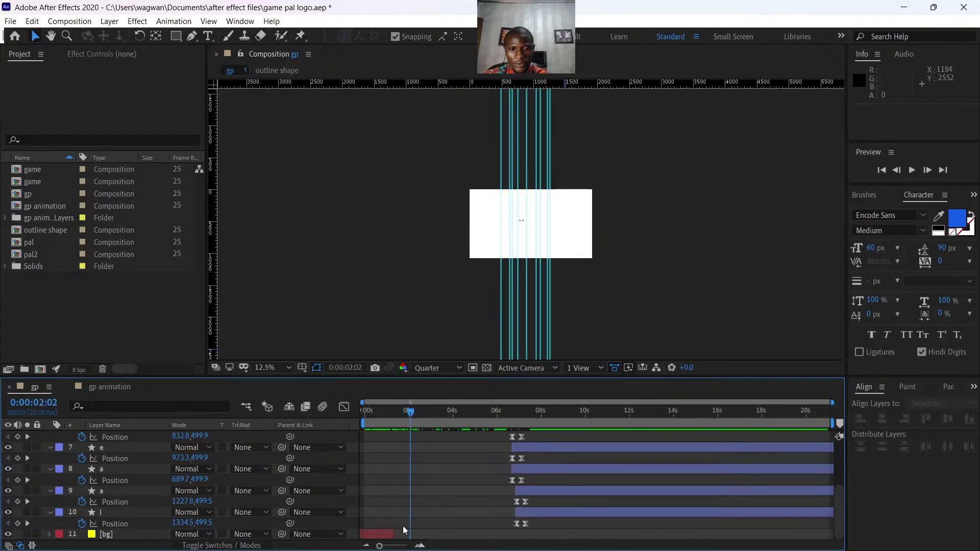
drag(397, 531, 413, 535)
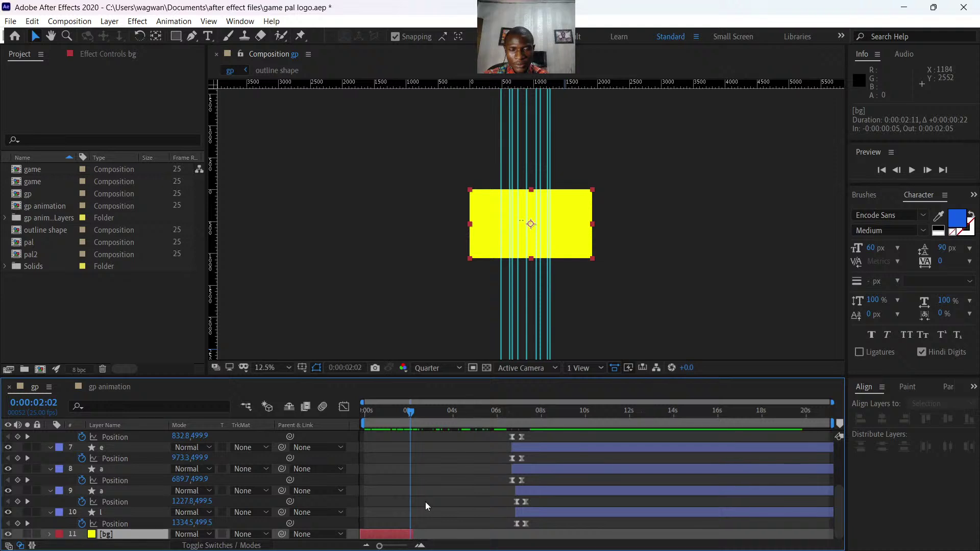
drag(409, 410, 327, 422)
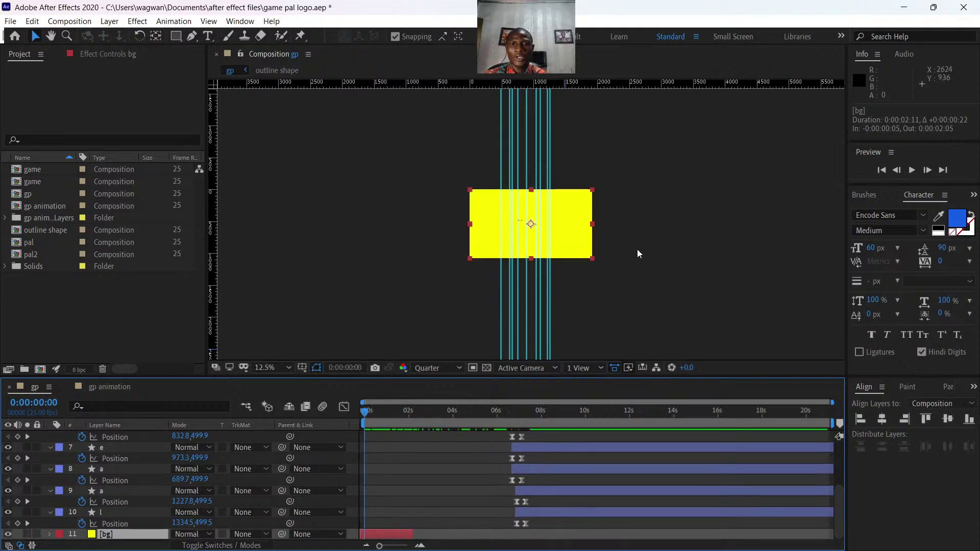
scroll(629, 240, up, 4)
scroll(629, 240, down, 2)
key(space)
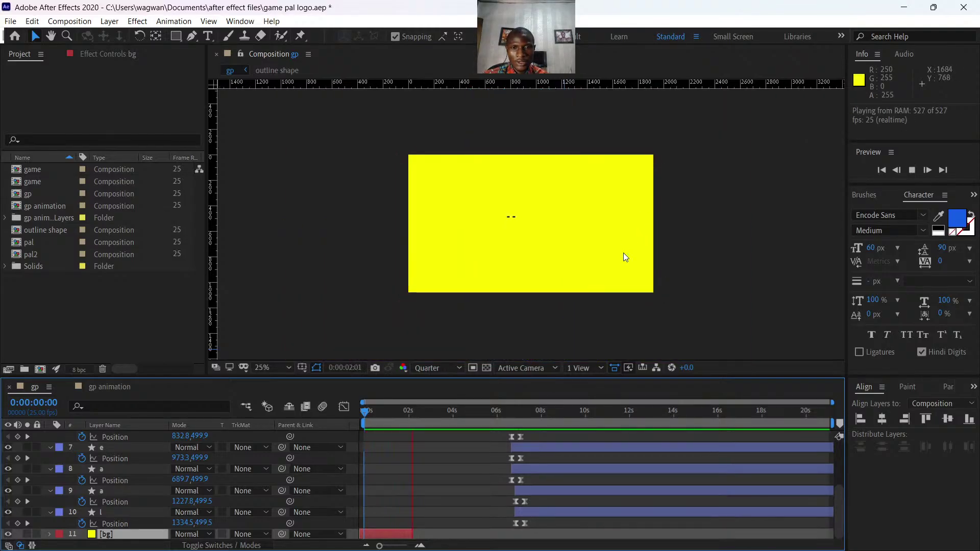
key(space)
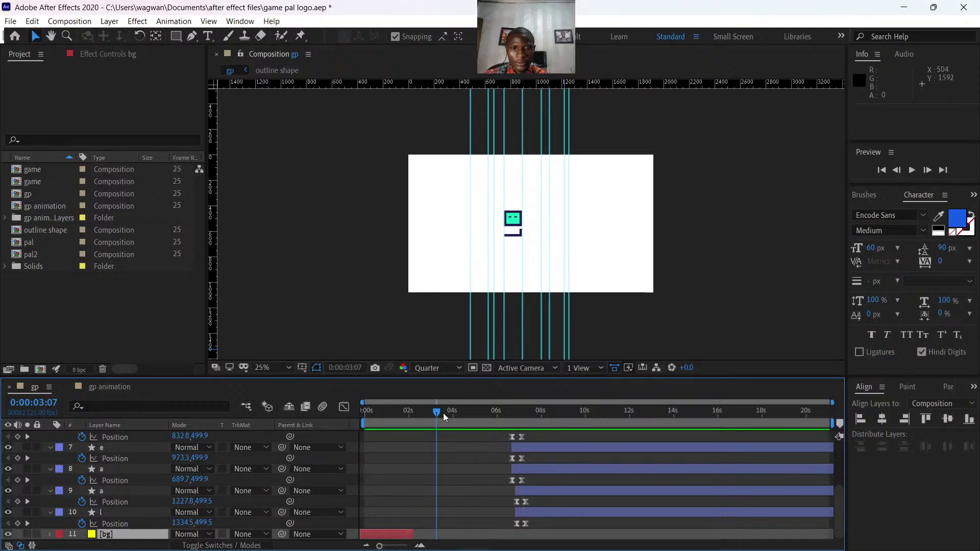
Try ending the bg layer at 0:00:02:09, replay the transition, and pull its end back to 0:00:02:07.
mouse_move(417, 411)
mouse_down()
mouse_move(407, 414)
mouse_move(424, 414)
mouse_move(416, 418)
mouse_up()
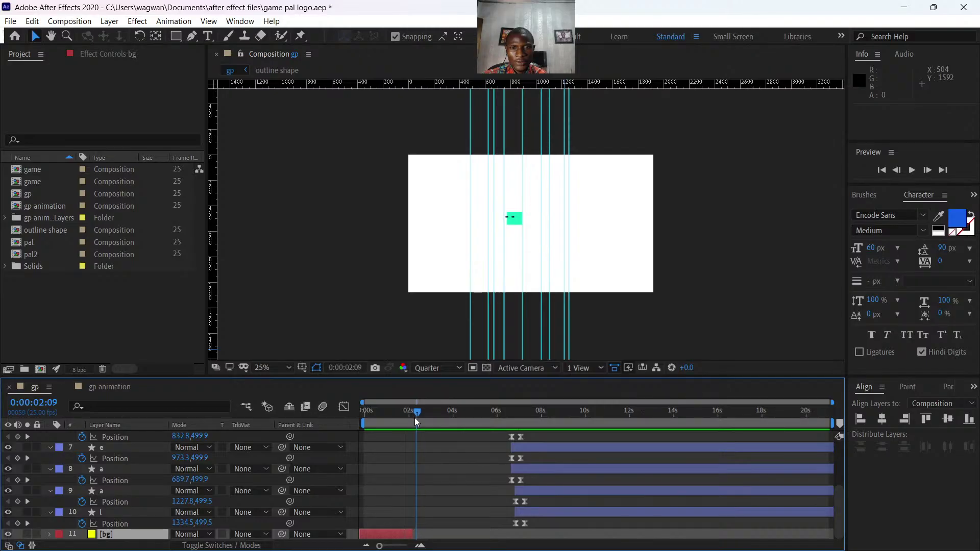
drag(413, 534, 417, 534)
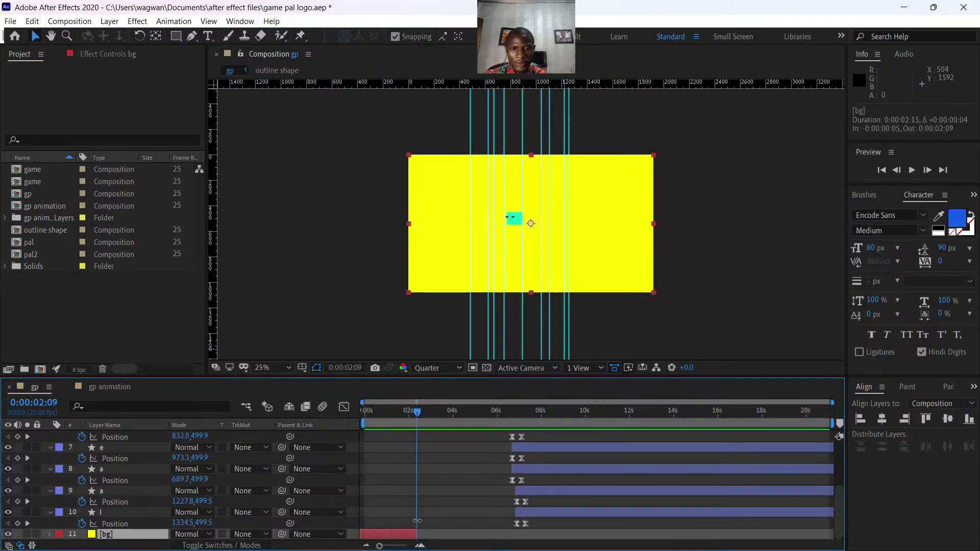
drag(417, 414, 411, 414)
key(space)
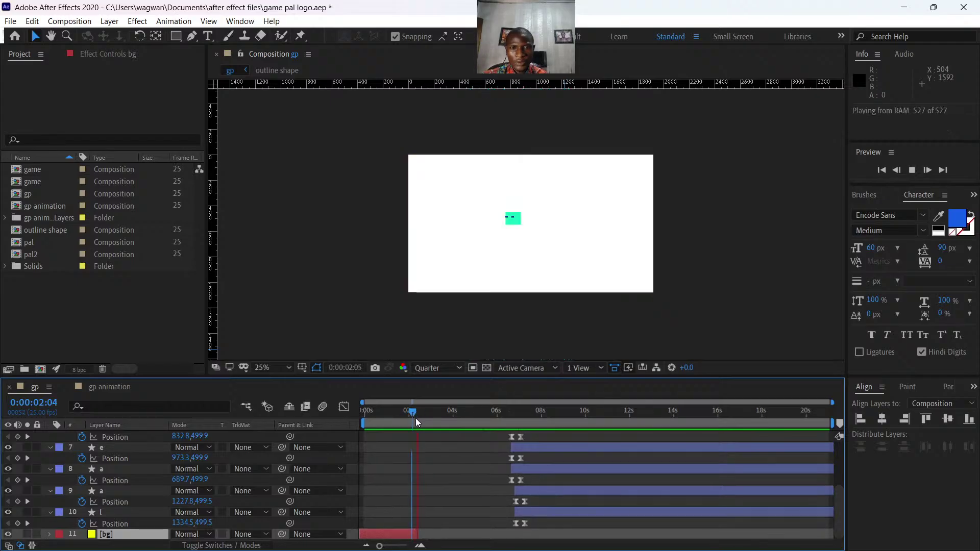
key(space)
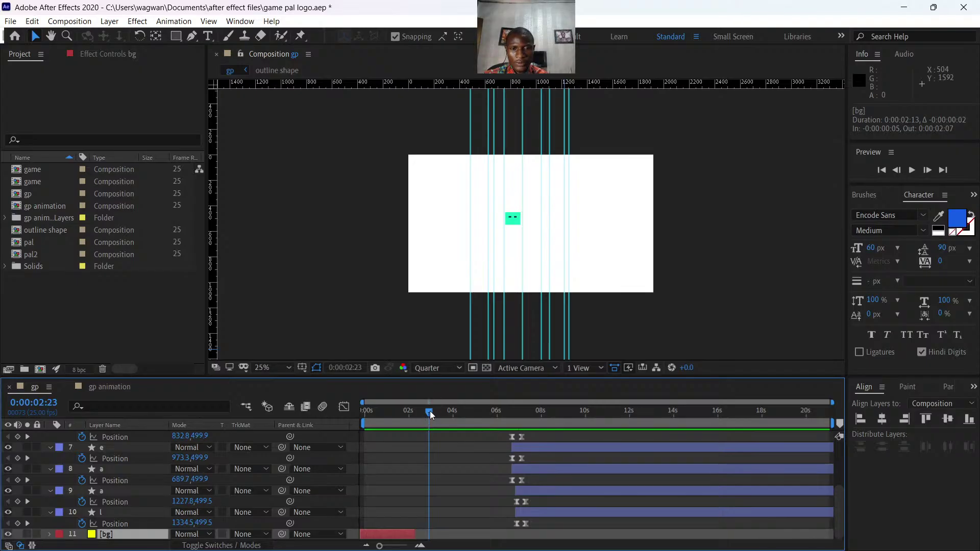
Replay the background change from 0:00:02:02 and trim the end of the bg layer to 0:00:02:05.
click(411, 414)
key(space)
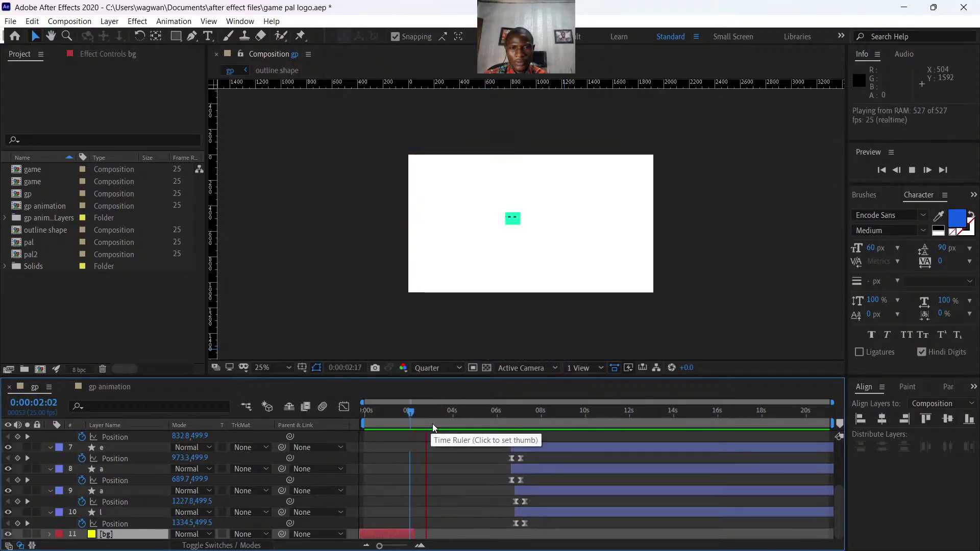
key(space)
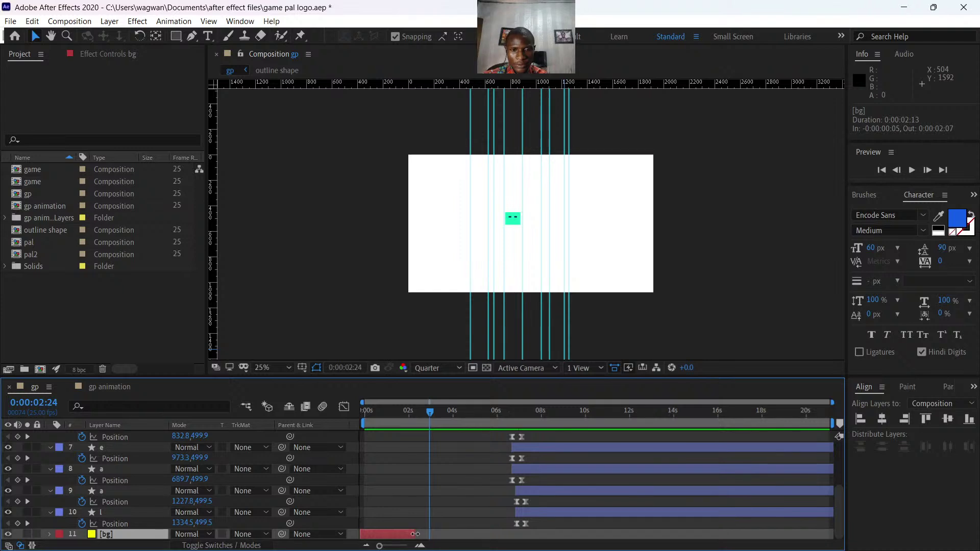
drag(415, 534, 412, 534)
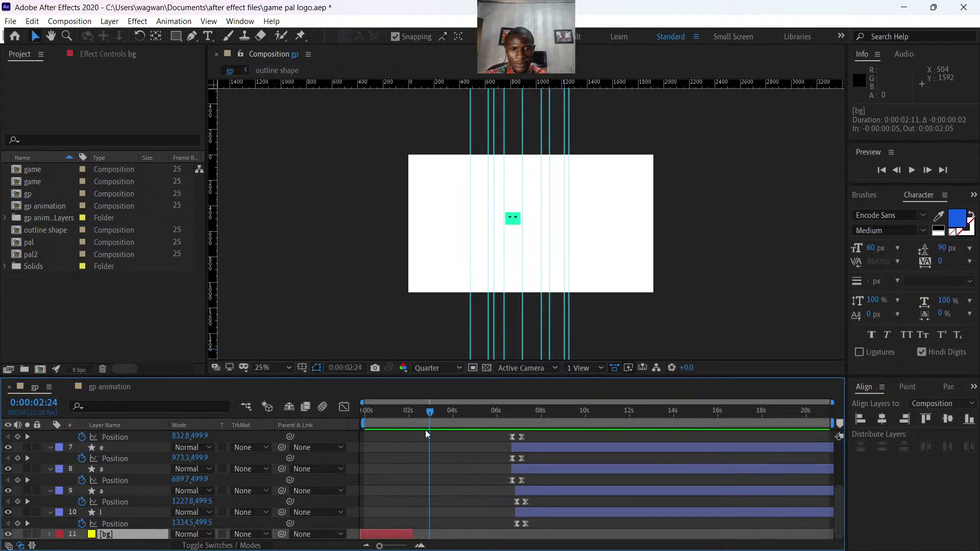
Replay the animation from 0:00:01:16 and again from the beginning to check when the yellow background cuts out.
click(401, 421)
key(space)
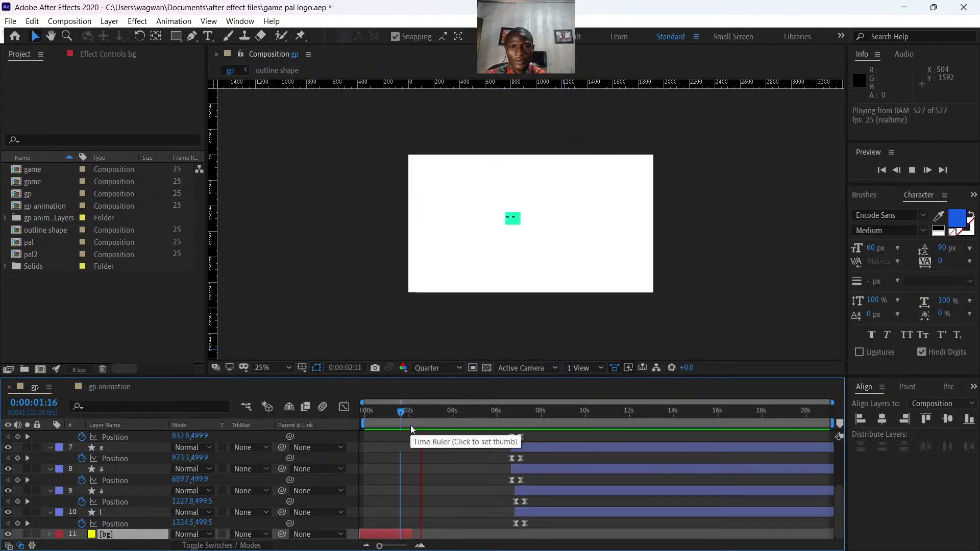
click(436, 416)
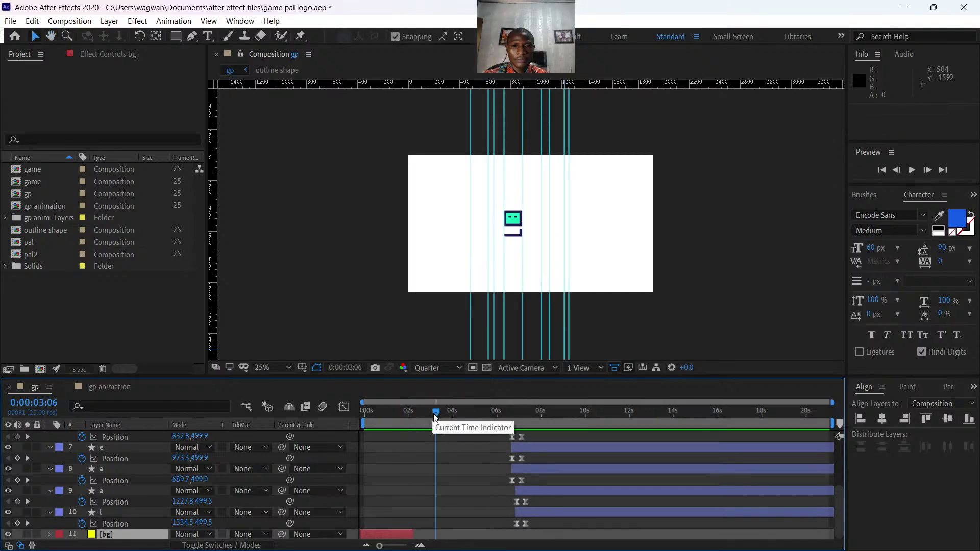
drag(435, 417, 324, 414)
key(comma)
key(space)
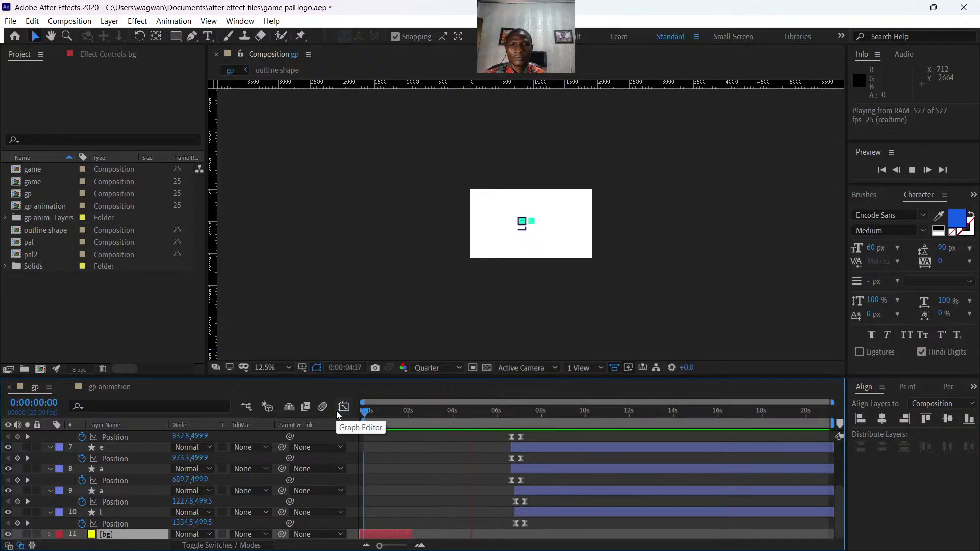
key(space)
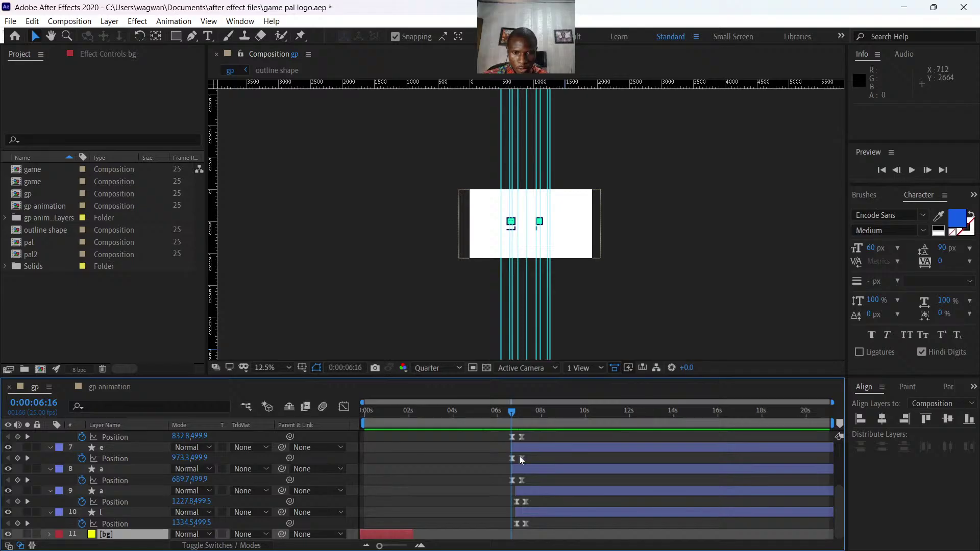
drag(512, 416, 368, 437)
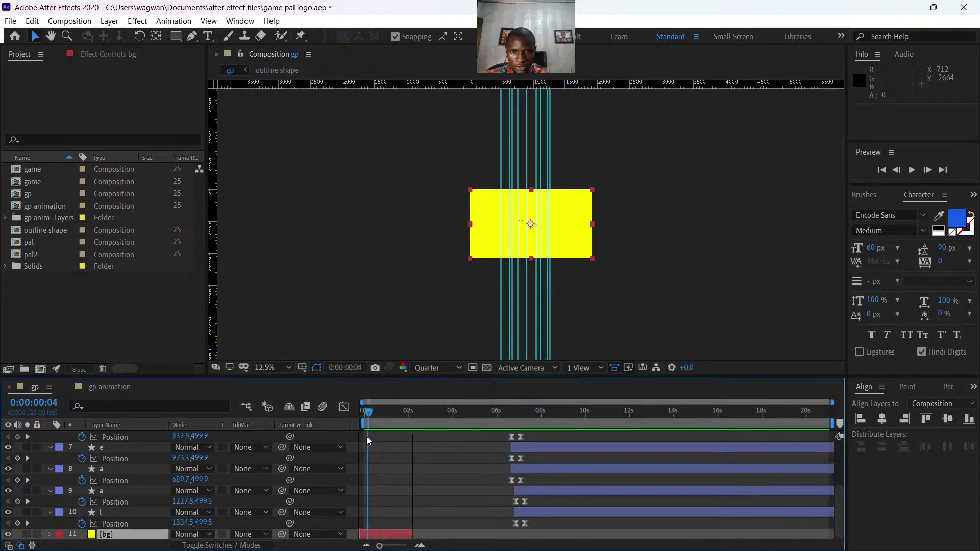
key(space)
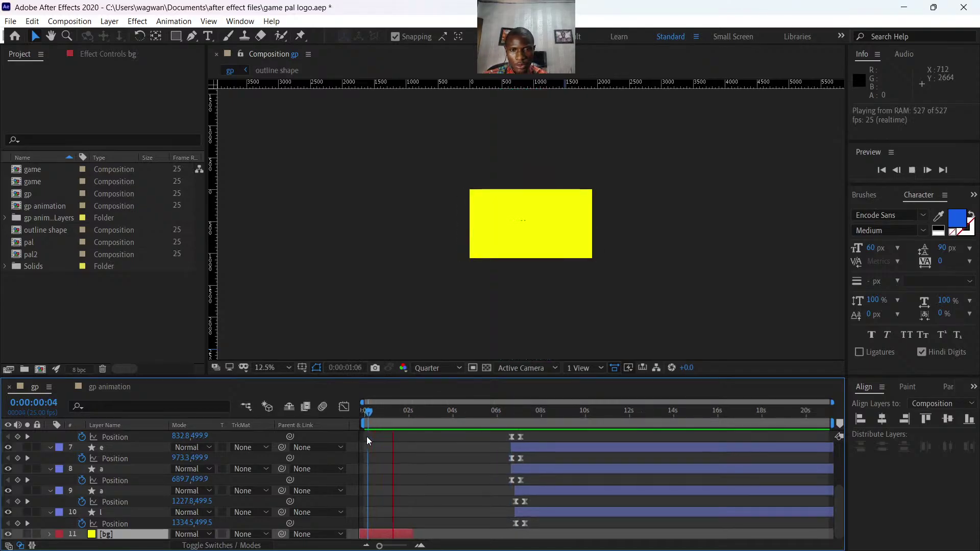
key(space)
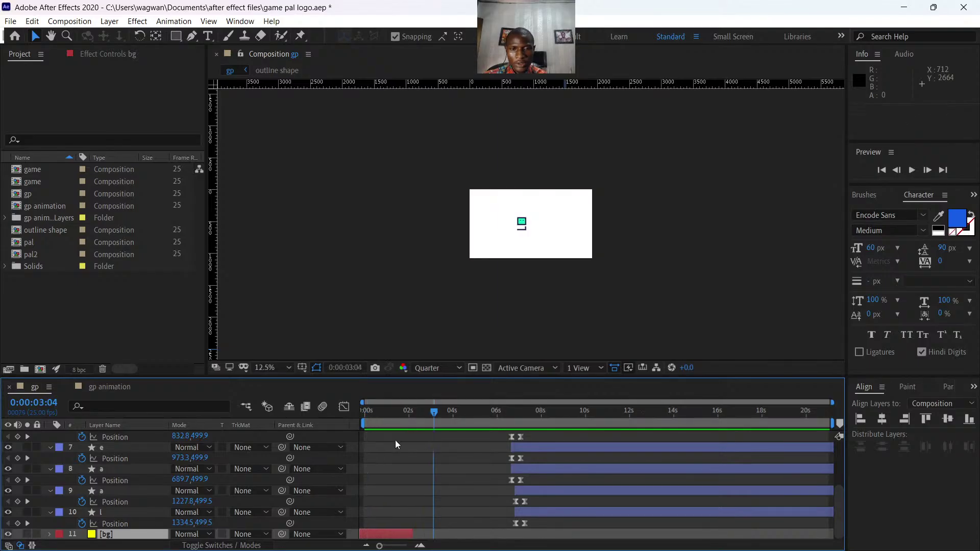
Replay the gp animation from 0:00:02:13 to check the movement after the yellow background ends.
drag(425, 409, 418, 410)
key(space)
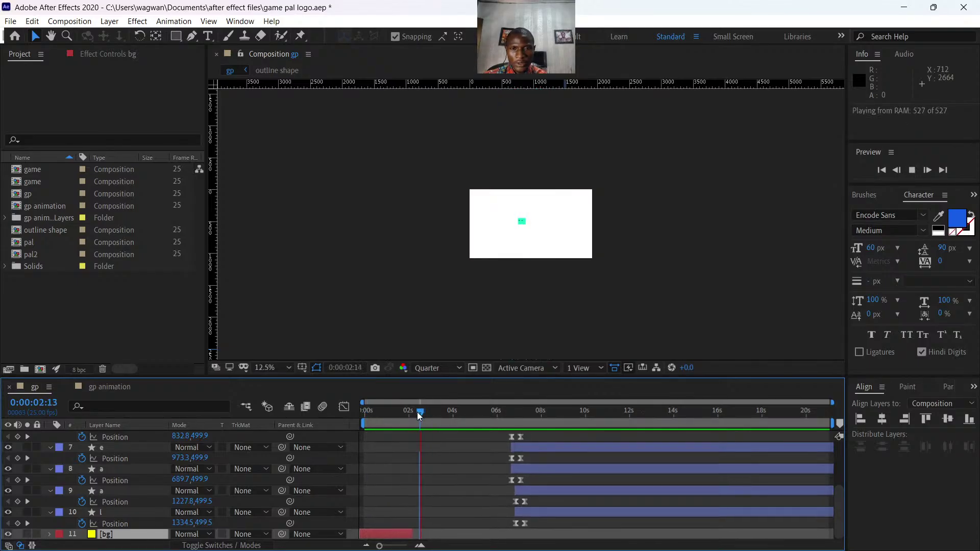
key(space)
scroll(421, 464, up, 4)
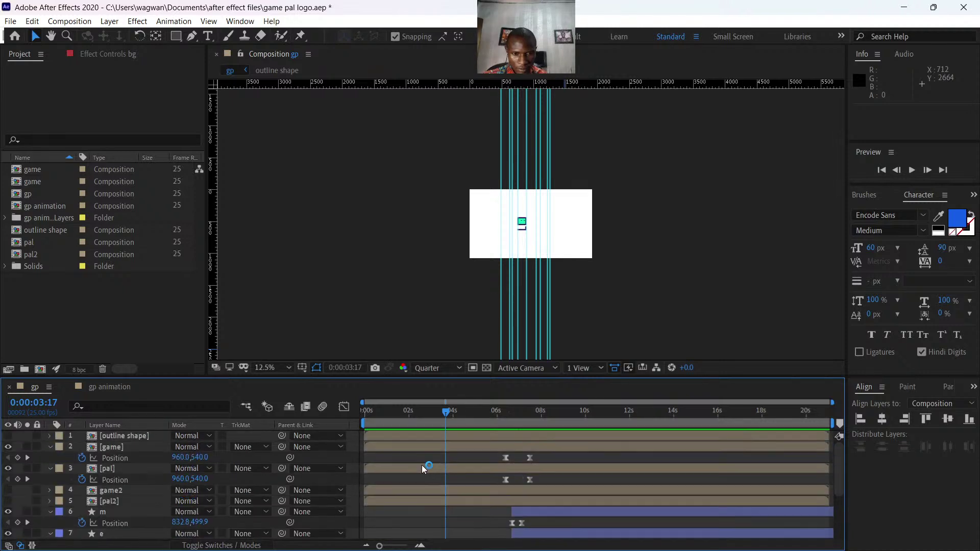
Open the game composition and show the Position keyframes of the g top 2 and g bottom 2 layers.
click(390, 437)
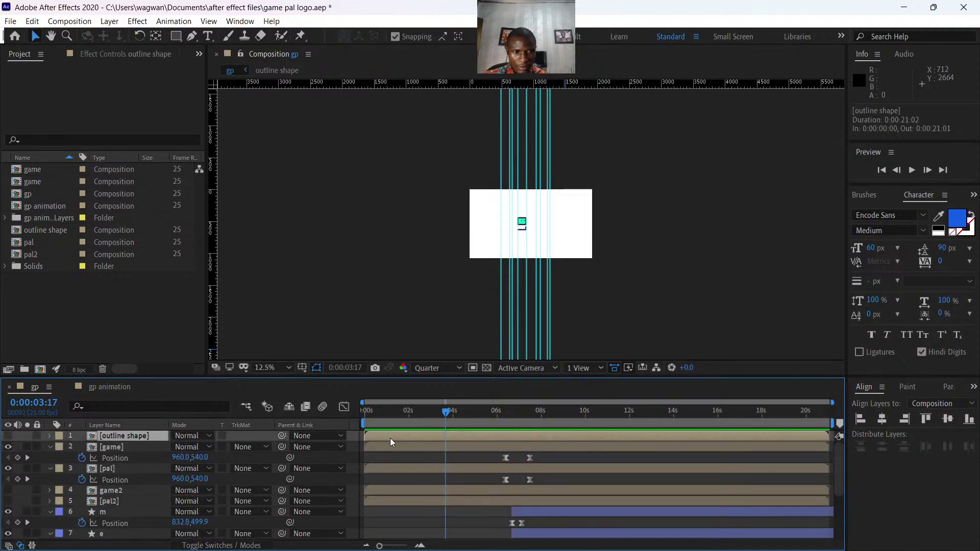
double_click(395, 447)
click(438, 415)
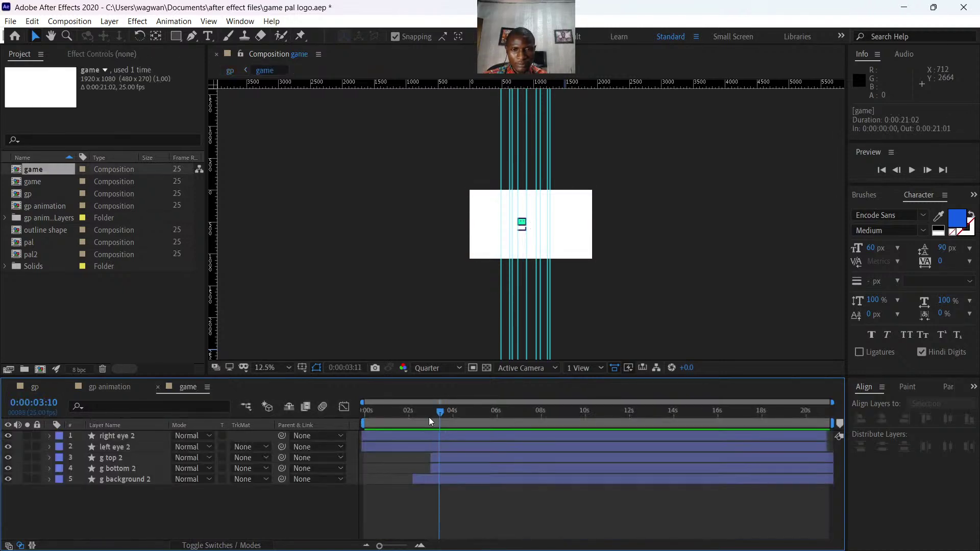
drag(429, 418, 434, 457)
click(446, 458)
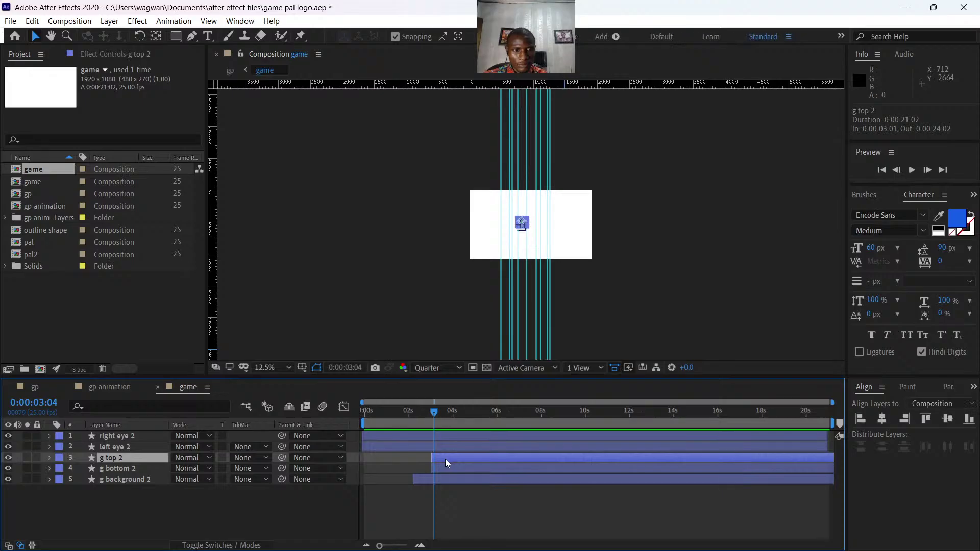
shift+click(445, 467)
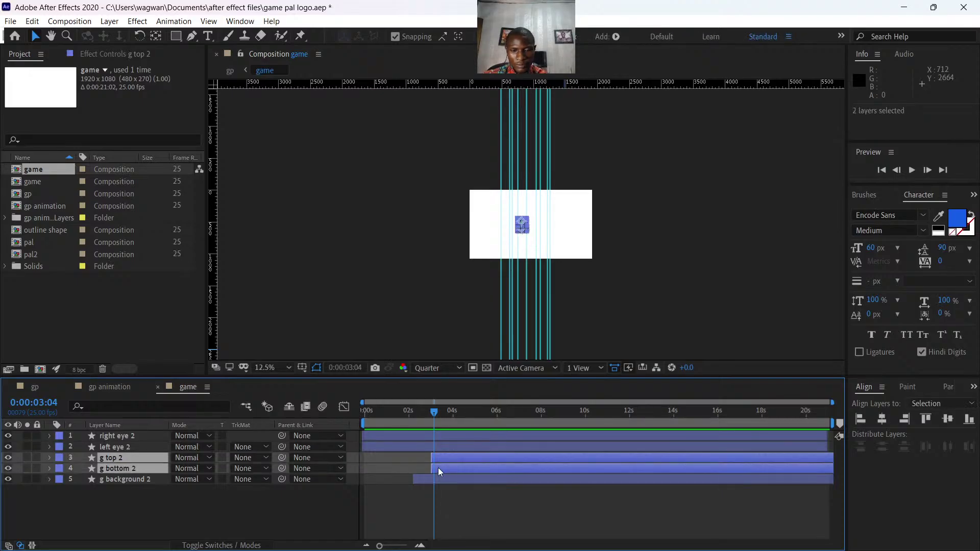
key(alt+shift+p)
drag(447, 464, 440, 491)
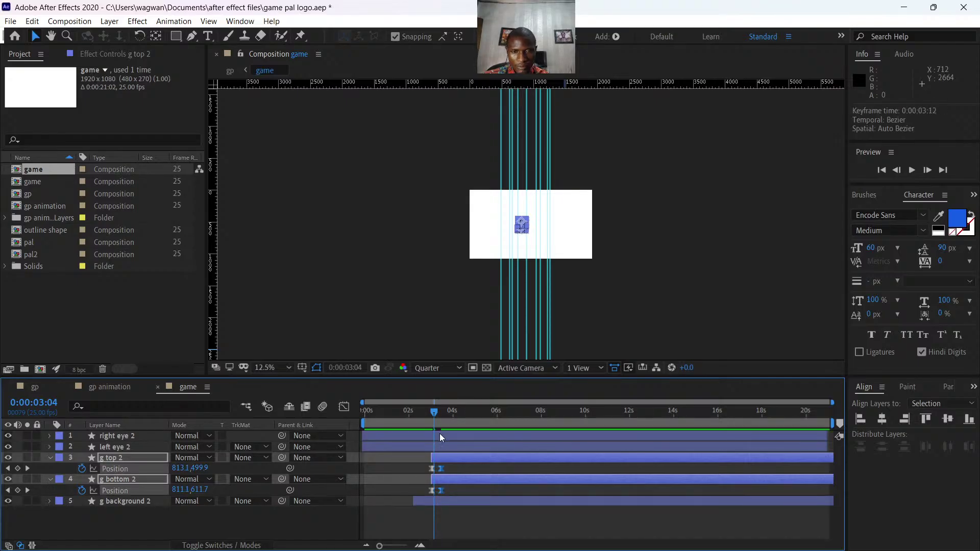
click(483, 523)
Preview the game composition from 0:00:02:20 to check how the g outline slides in.
key(space)
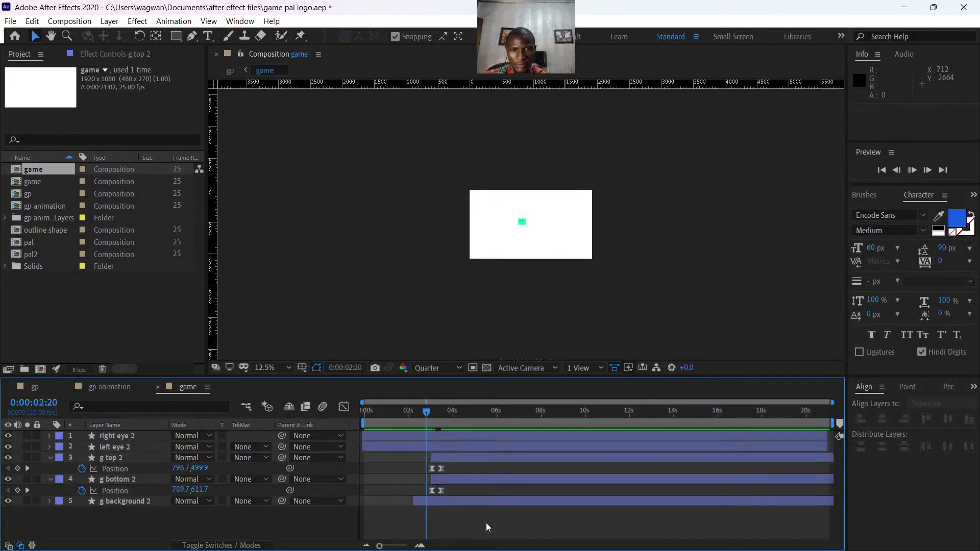
key(space)
click(344, 407)
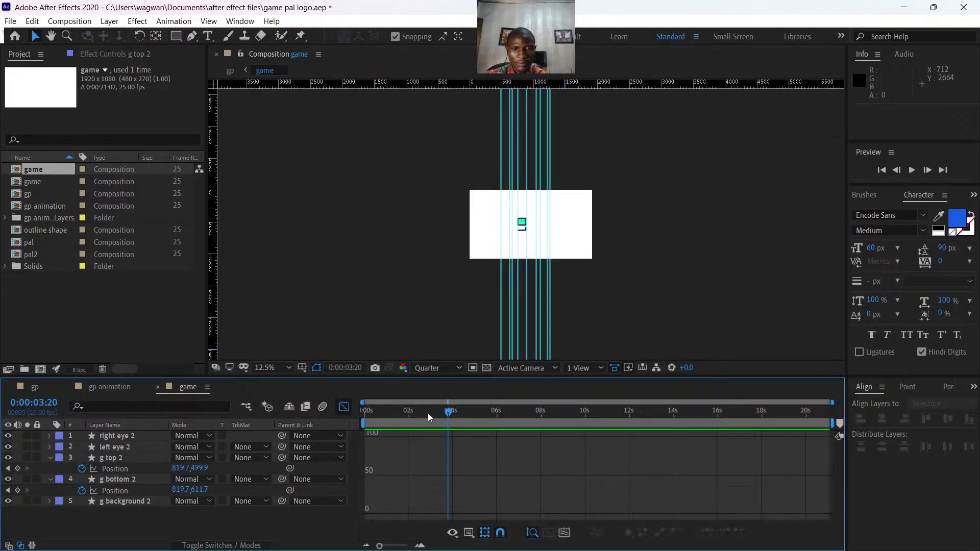
click(345, 407)
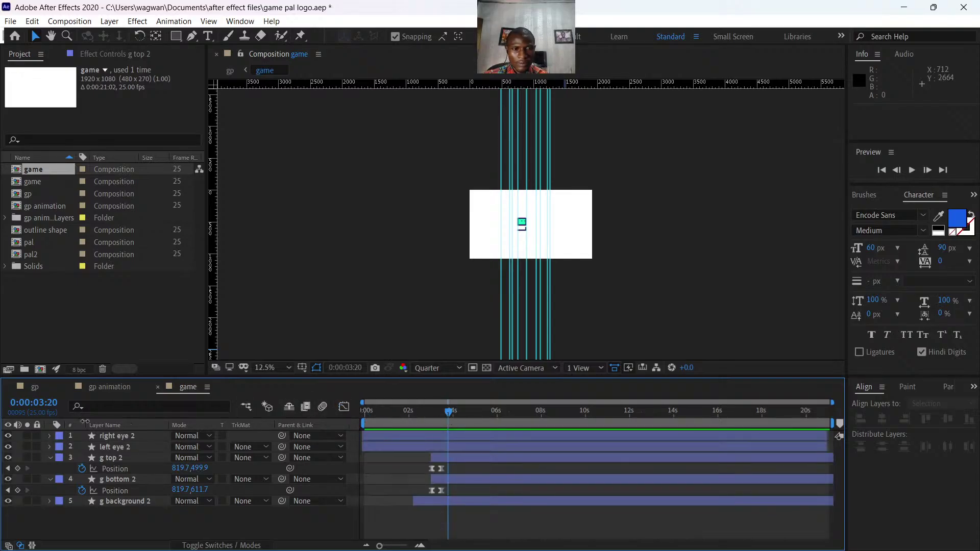
Return to the gp composition and preview the whole animation from 0:00:00:00.
click(40, 386)
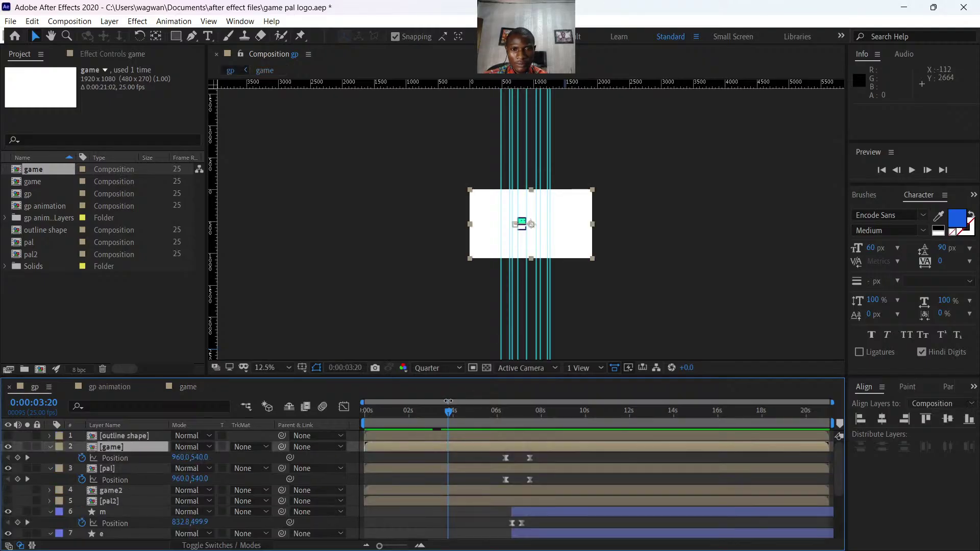
drag(452, 415, 351, 417)
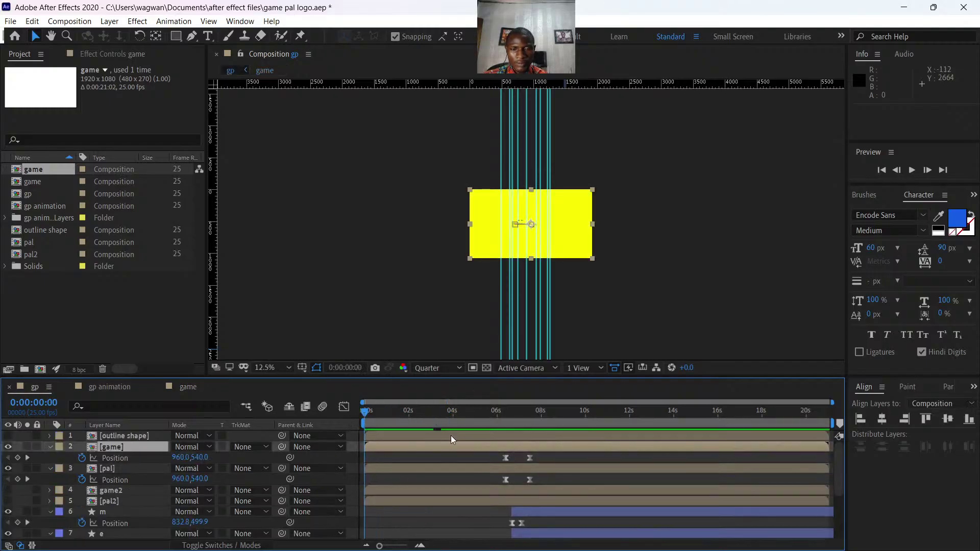
key(space)
key(period)
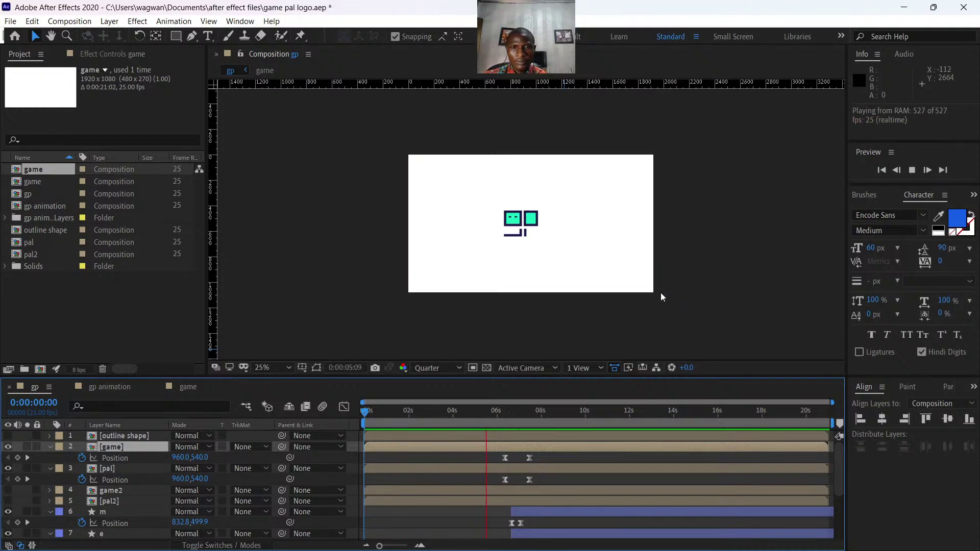
key(space)
In the game composition, delete the Position keyframes after about 0:00:03:00 on the left eye 2 and right eye 2 layers.
drag(506, 412, 441, 439)
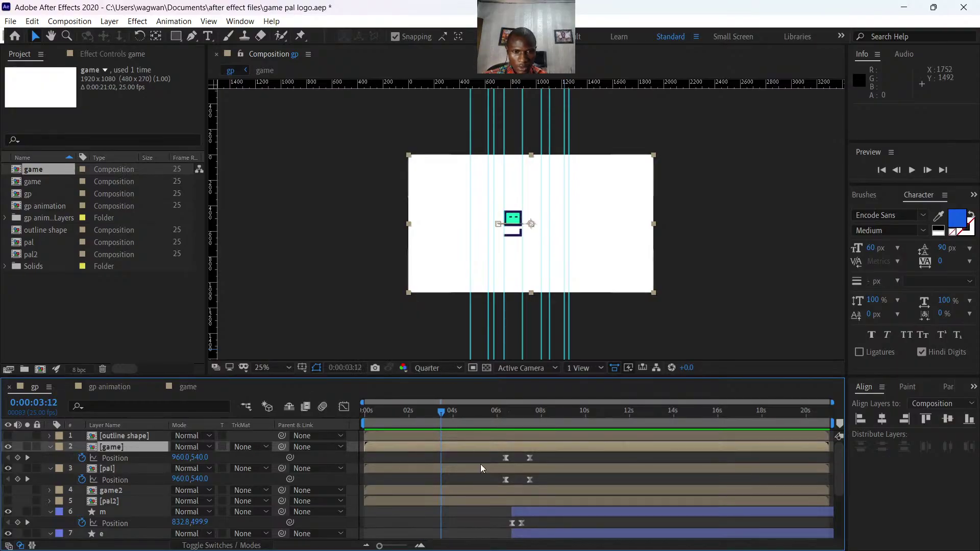
double_click(430, 444)
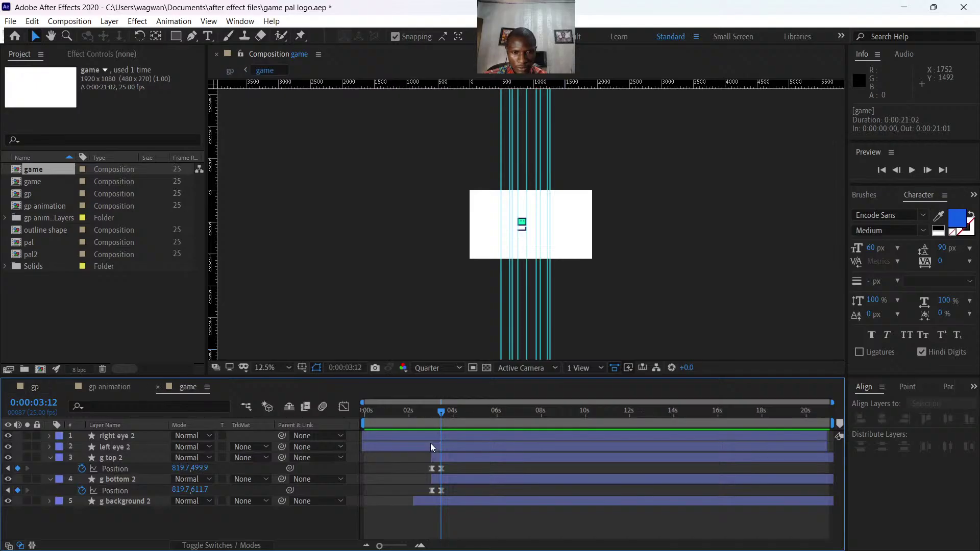
click(436, 445)
key(p)
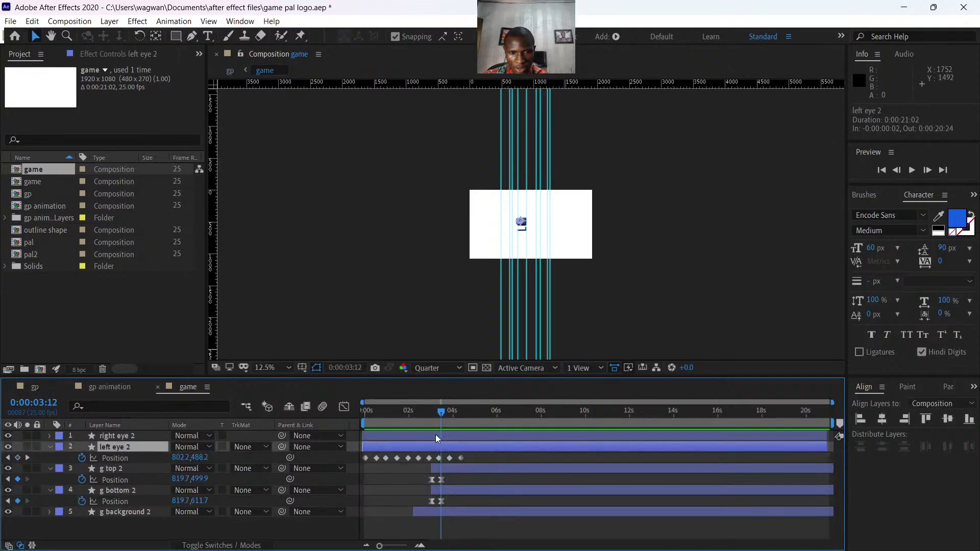
click(436, 434)
key(p)
drag(468, 444, 440, 465)
key(Delete)
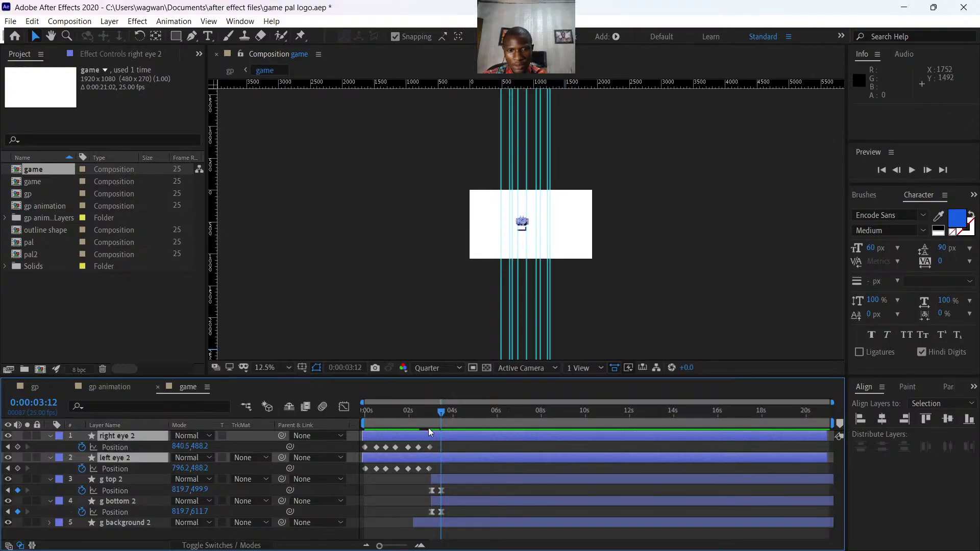
Preview the game composition from 0:00:02:14 at 50% magnification to check the eye movement.
drag(440, 413, 428, 414)
key(period)
key(period)
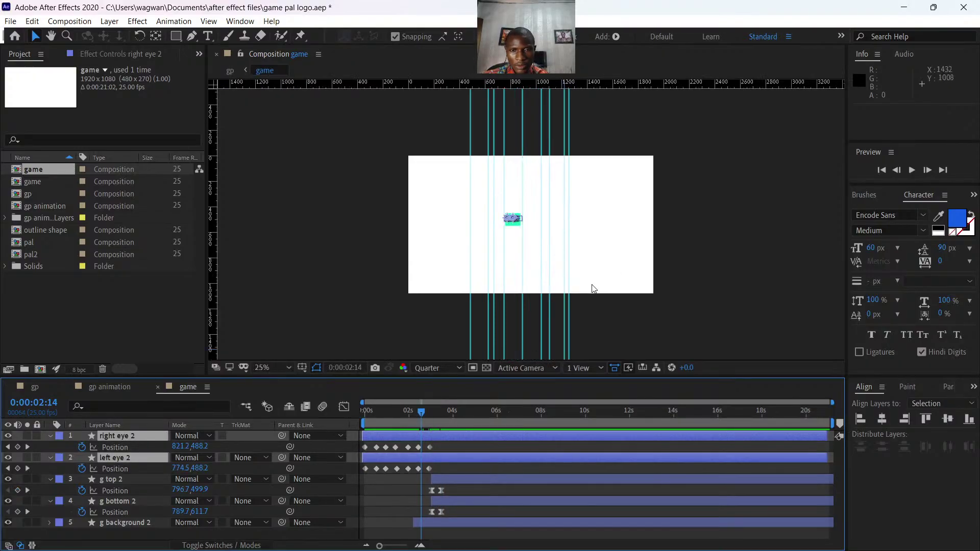
click(791, 197)
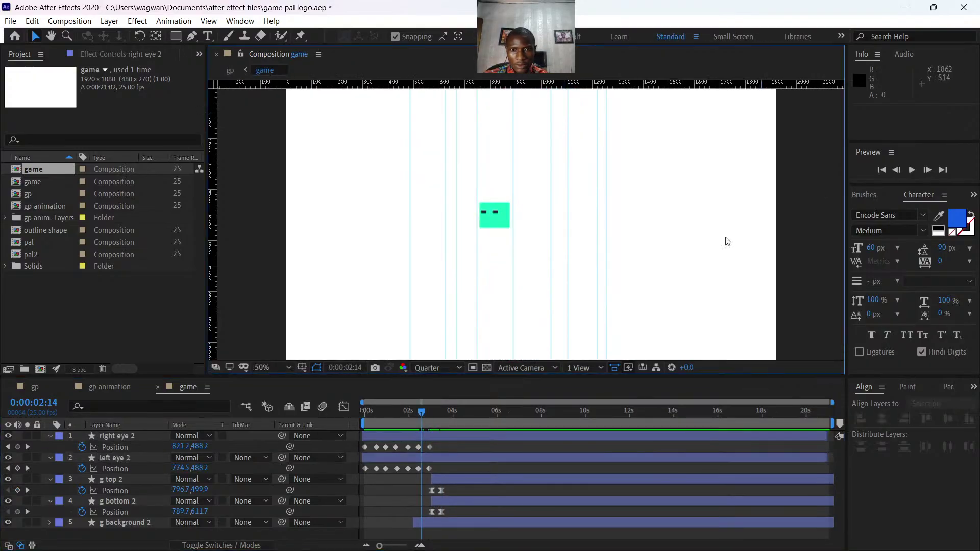
click(421, 414)
key(space)
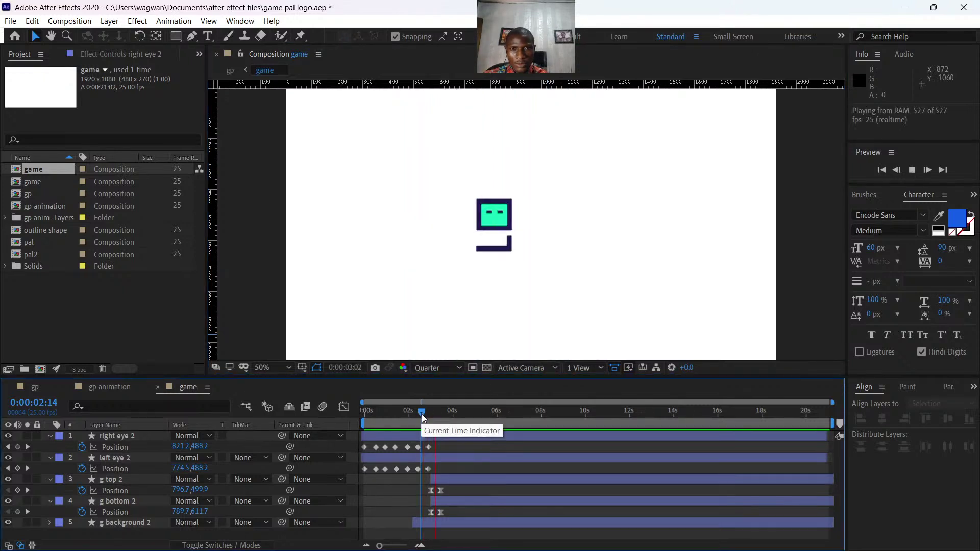
key(space)
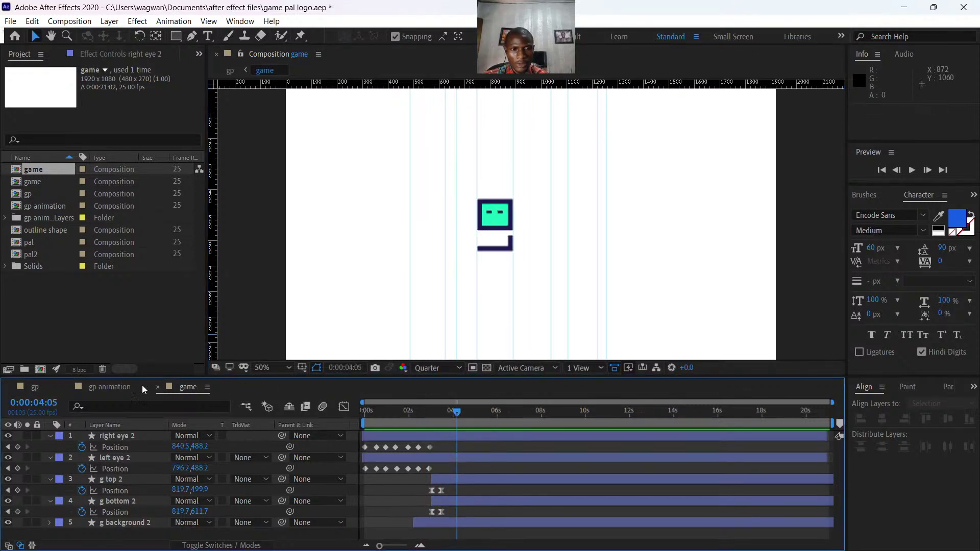
Switch back to the gp composition and play it from 0:00:00:00 through the reveal of the full logo.
click(35, 387)
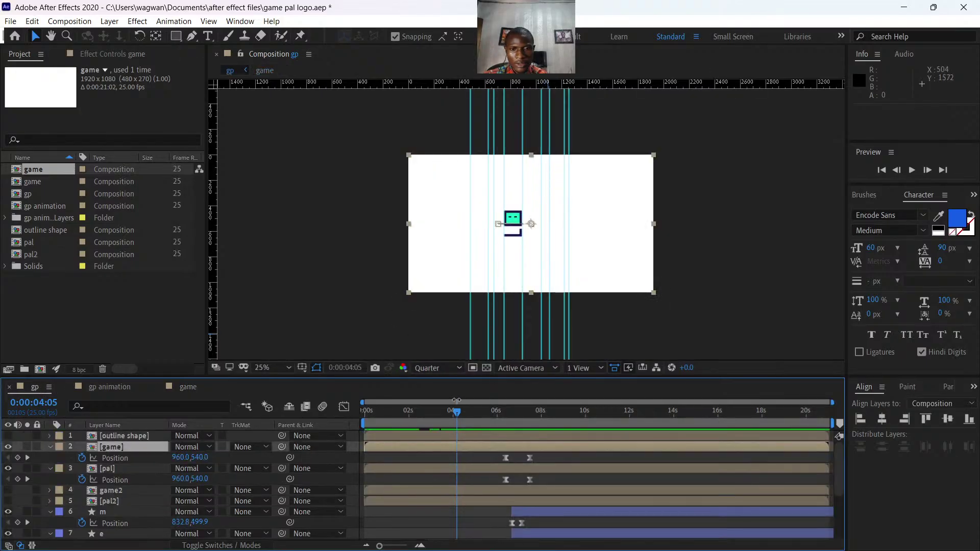
drag(456, 412, 327, 424)
key(space)
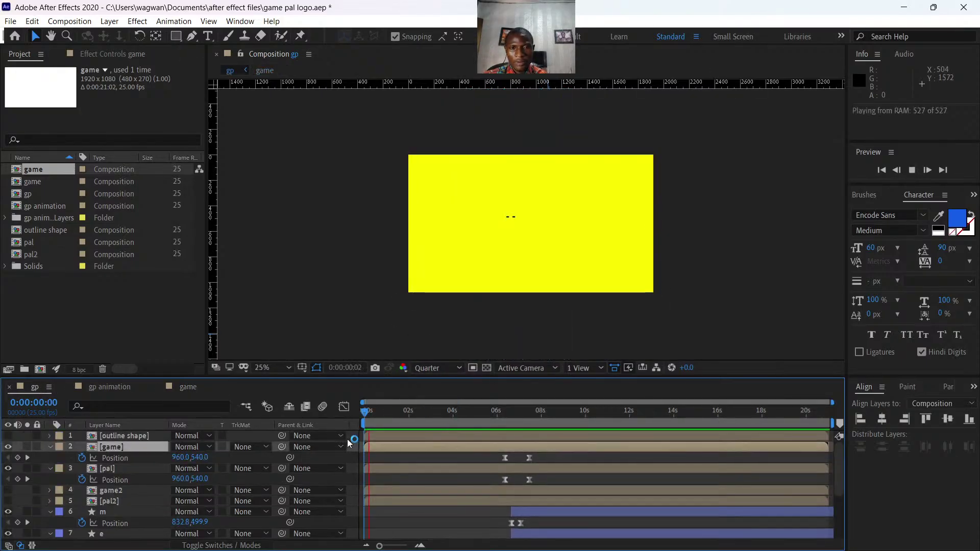
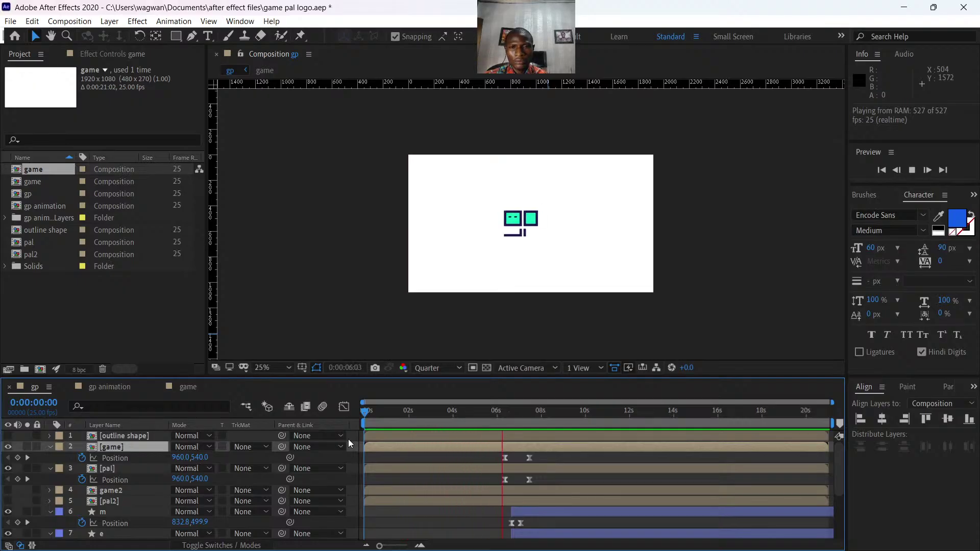
key(space)
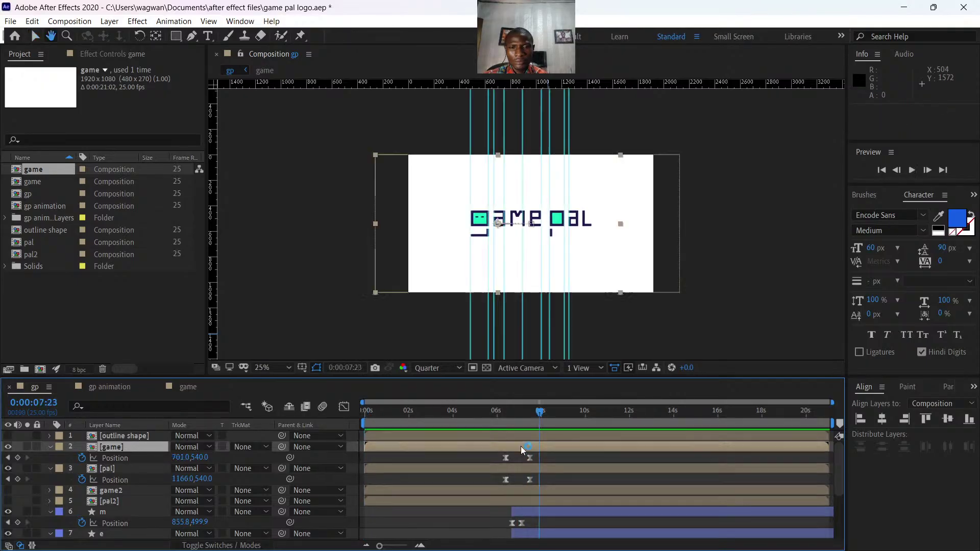
Replay the letters' slide-out in gp from 0:00:06:04 and again from 0:00:05:13.
drag(541, 412, 501, 416)
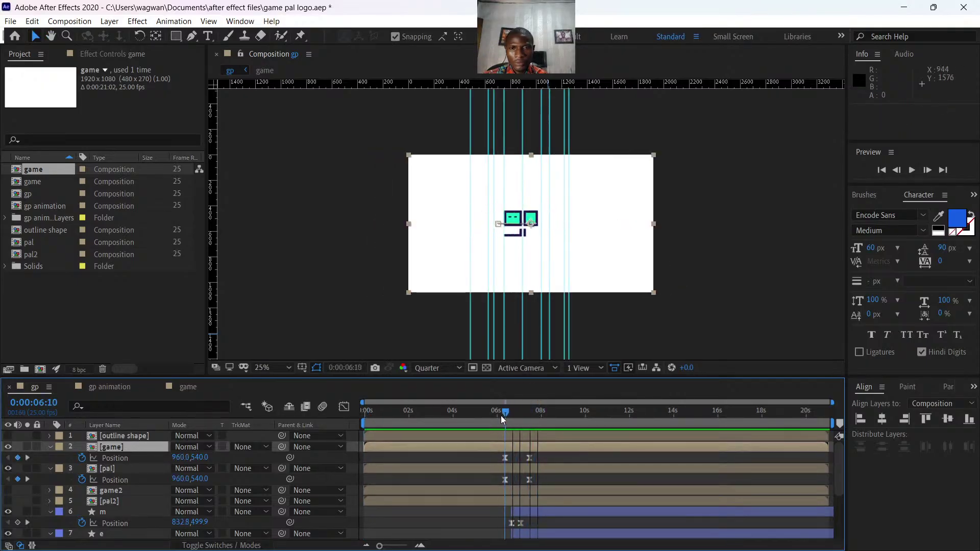
key(space)
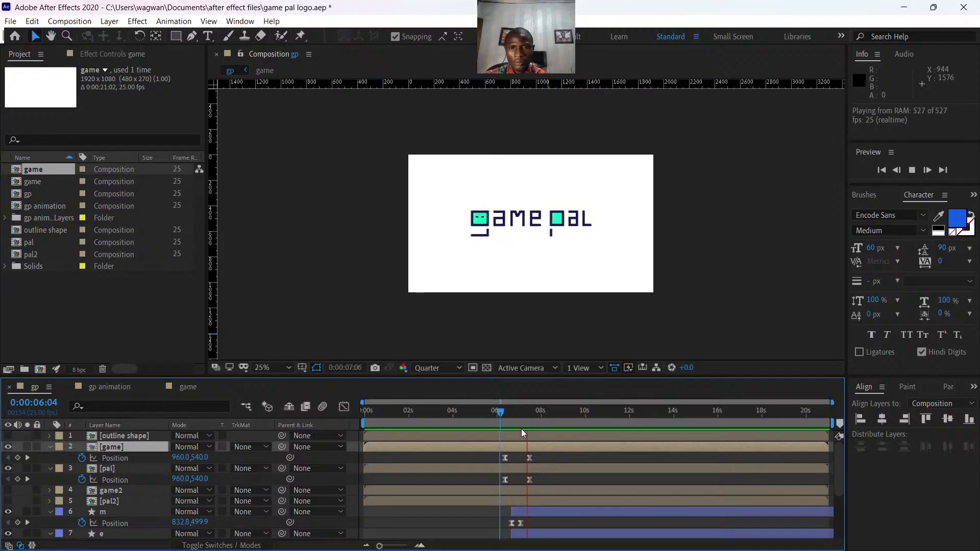
key(space)
drag(534, 415, 503, 416)
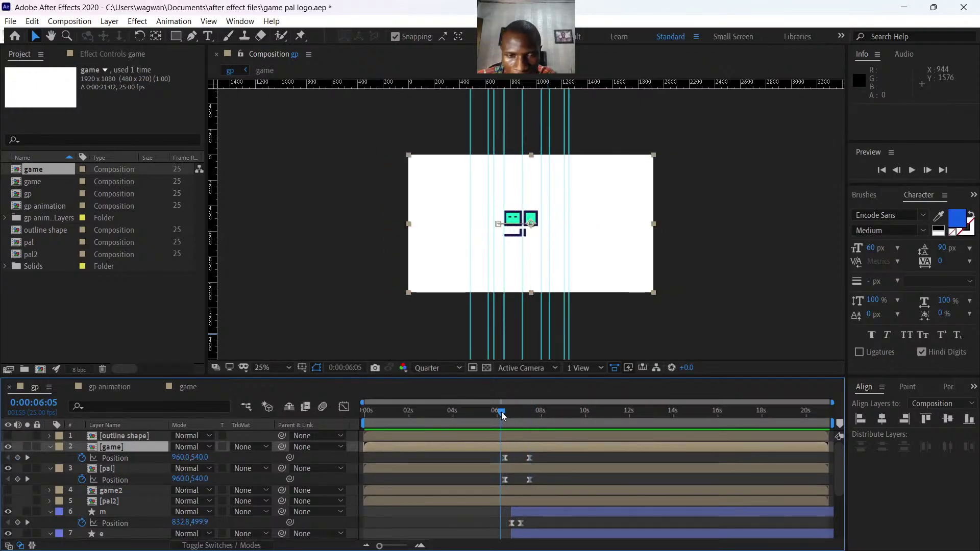
drag(511, 413, 487, 424)
key(space)
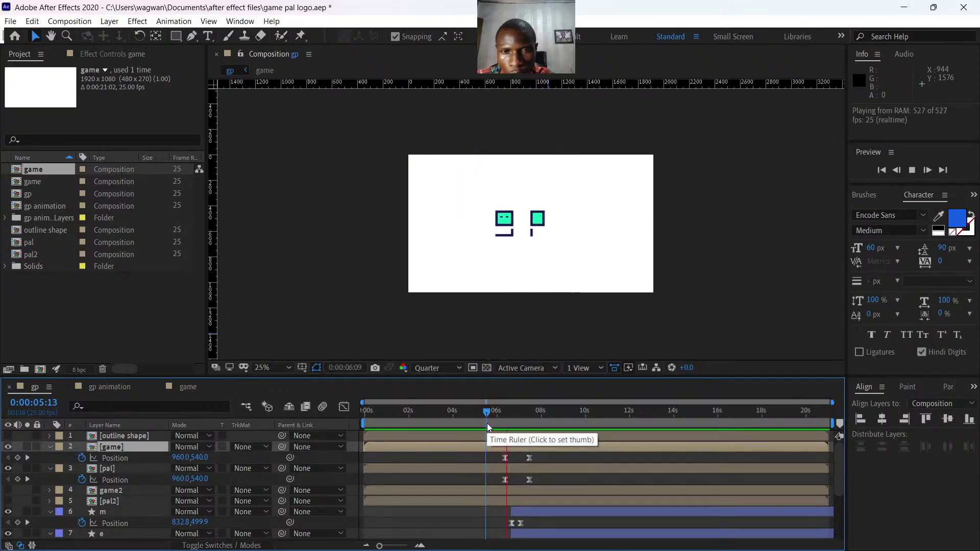
key(space)
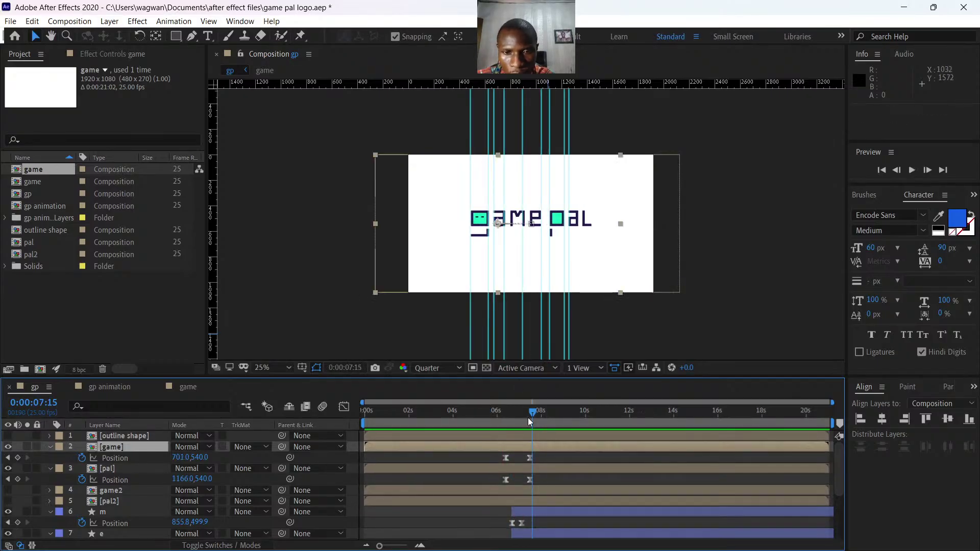
Inspect the pal composition around 0:00:06:11, close the pal and game compositions, and return to gp.
drag(531, 411, 517, 412)
click(523, 468)
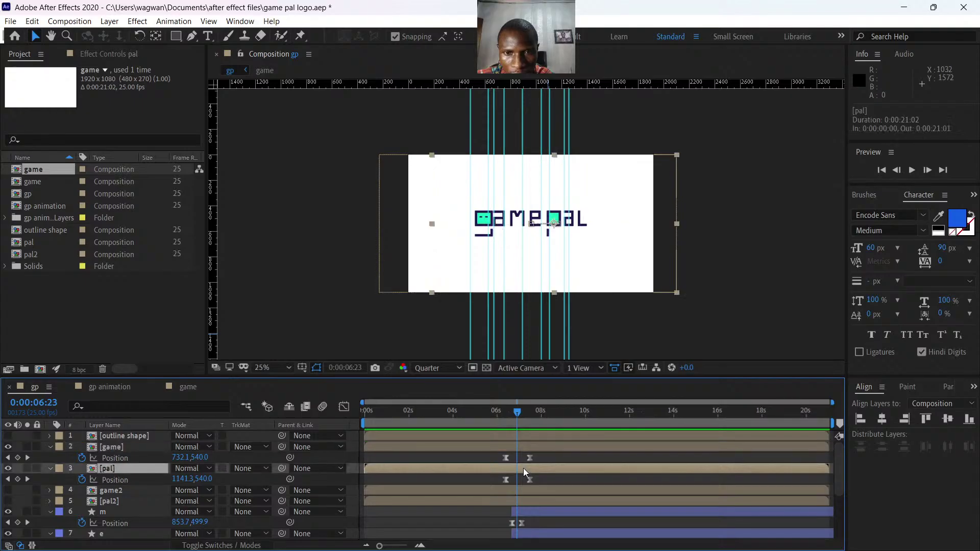
double_click(523, 468)
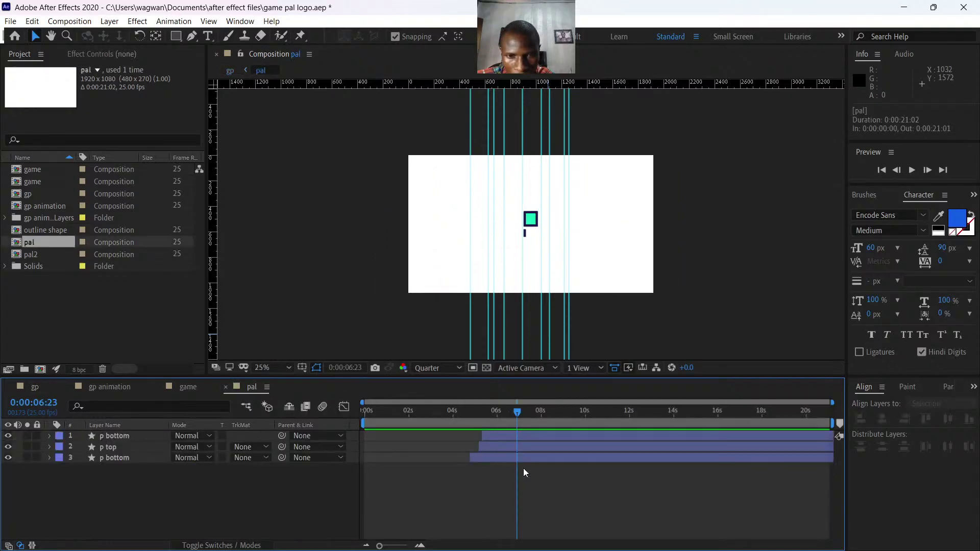
mouse_move(517, 415)
mouse_down()
mouse_move(547, 416)
mouse_move(476, 415)
mouse_move(506, 424)
mouse_up()
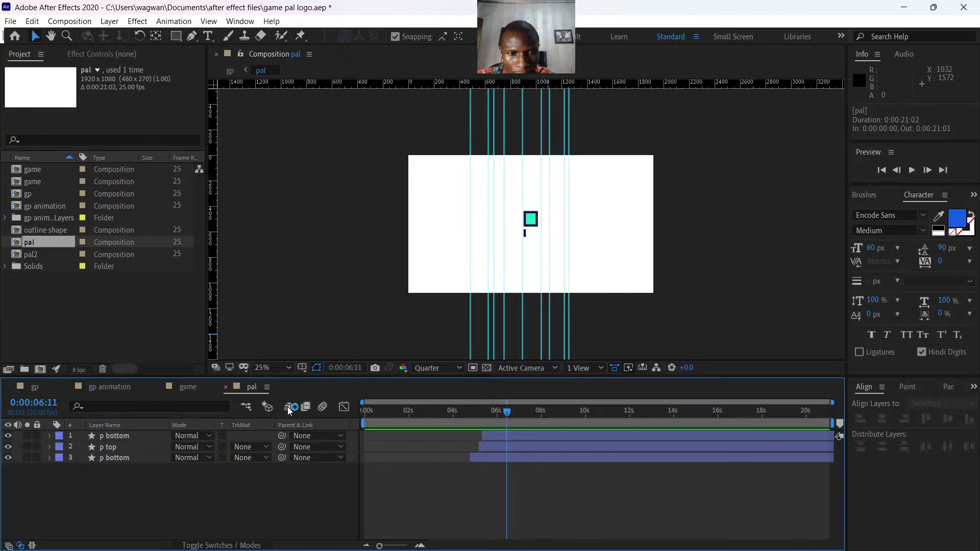
click(226, 387)
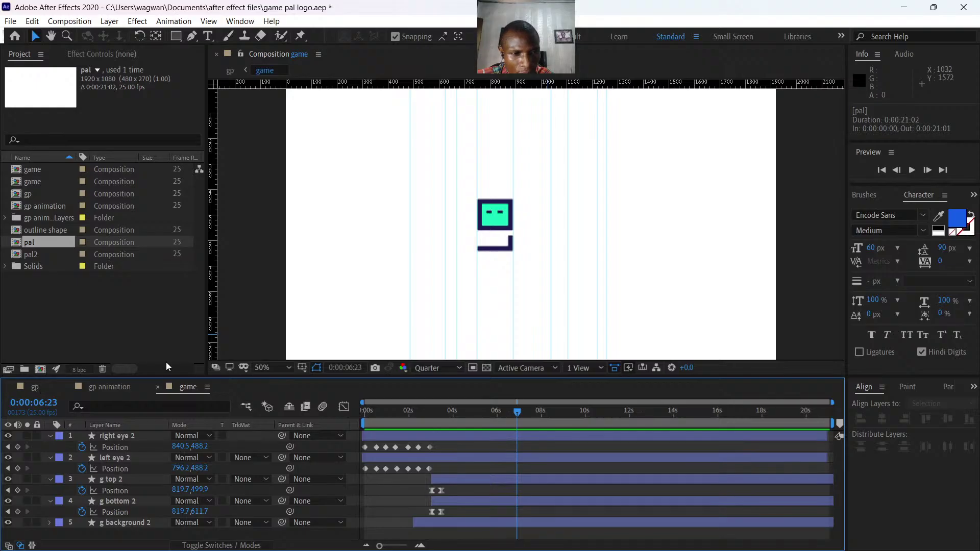
click(157, 388)
click(46, 384)
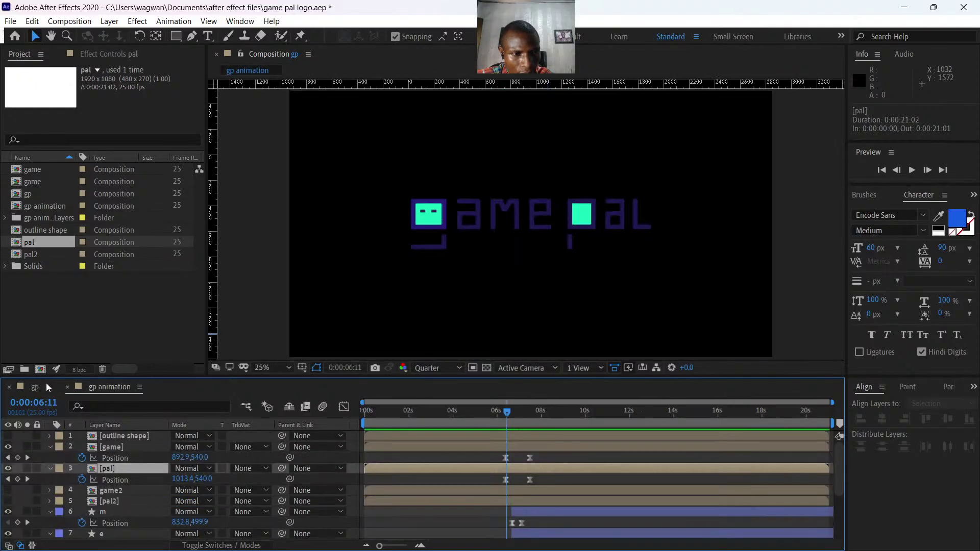
Open the pal2 composition, inspect its p shapes around 0:00:08:23, and close it.
mouse_move(513, 414)
mouse_down()
mouse_move(531, 419)
mouse_move(522, 430)
mouse_up()
click(537, 492)
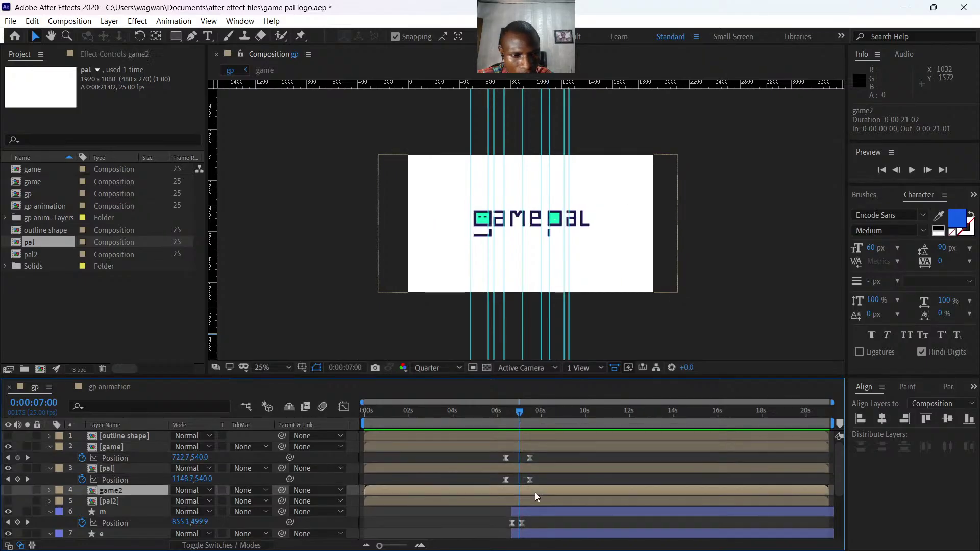
double_click(534, 502)
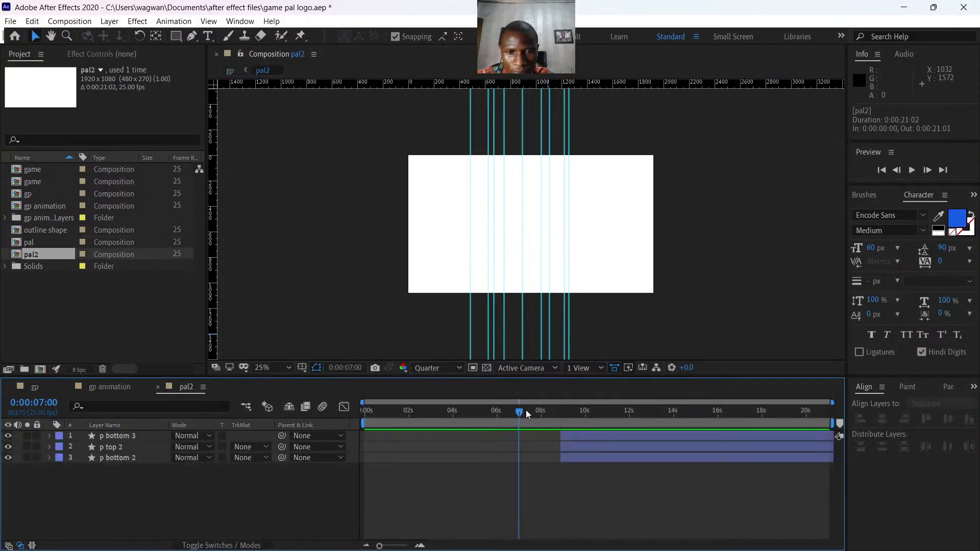
click(528, 411)
drag(534, 412, 531, 434)
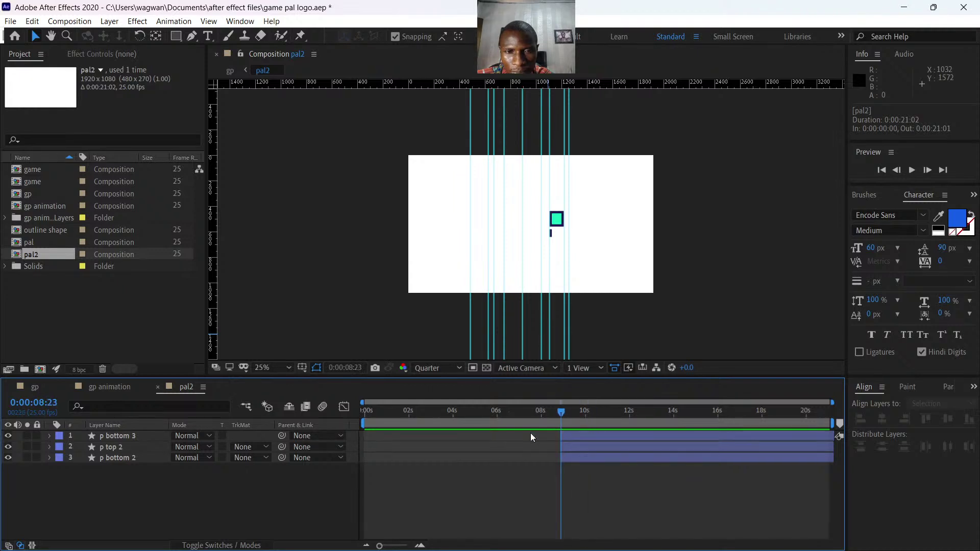
click(158, 387)
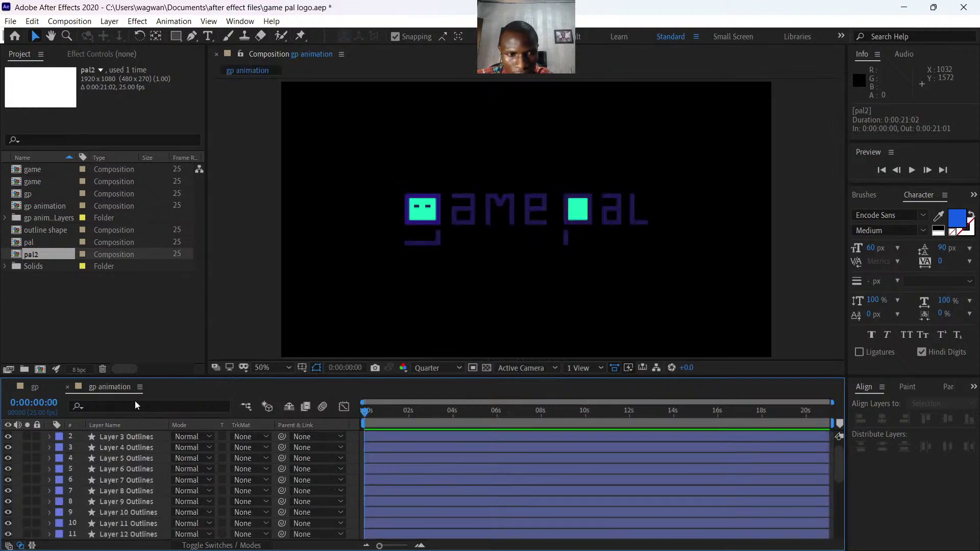
Return to the gp composition and close gp animation.
click(32, 389)
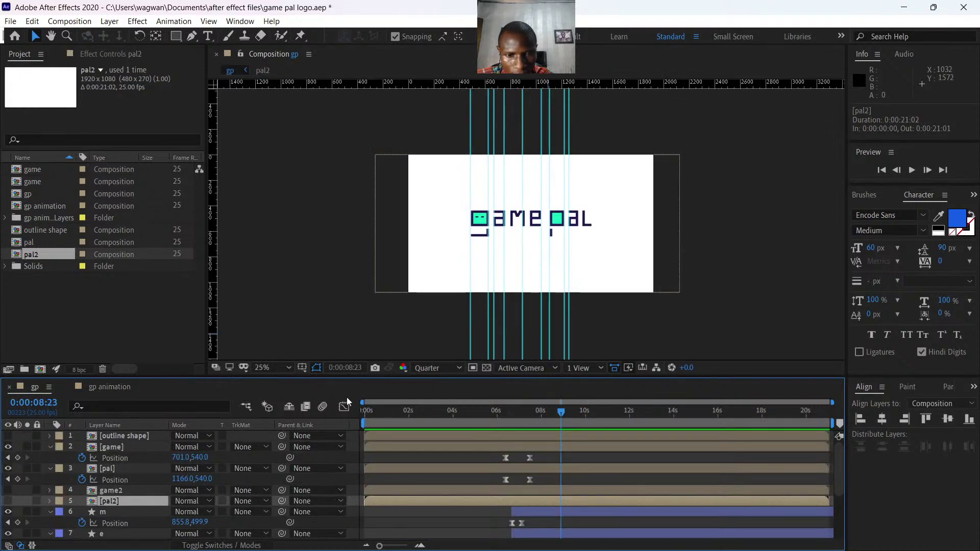
click(84, 388)
click(66, 387)
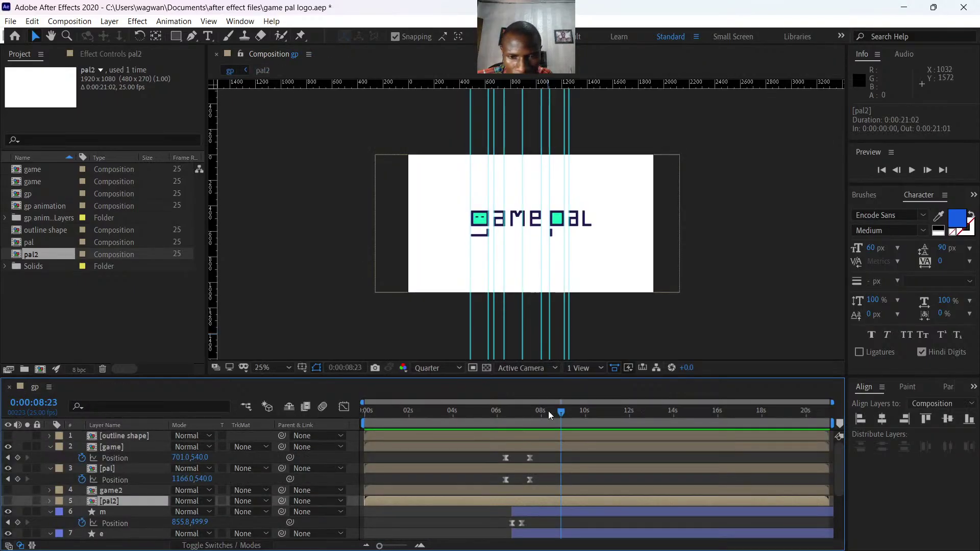
Examine the pal and game2 layers and the letter positions in gp at 0:00:07:09.
click(568, 471)
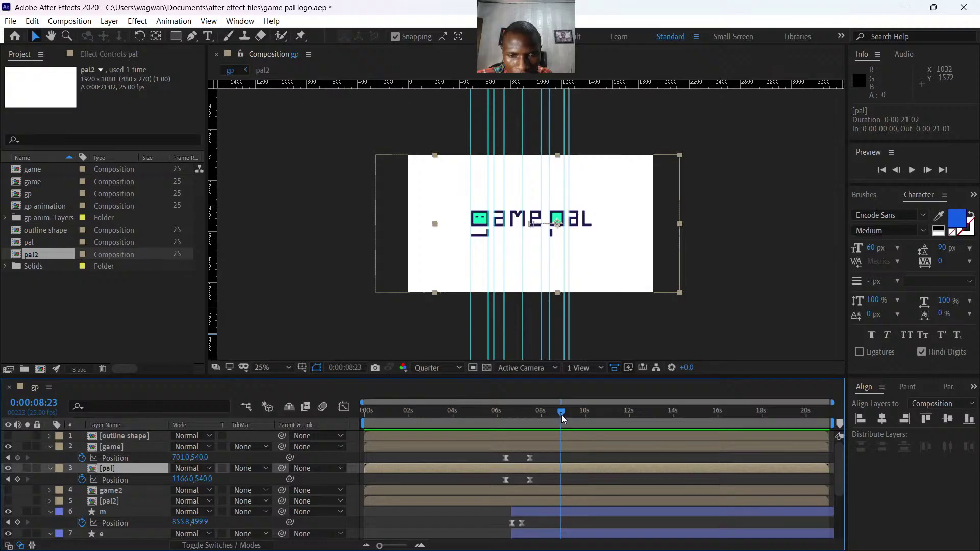
drag(560, 413, 525, 419)
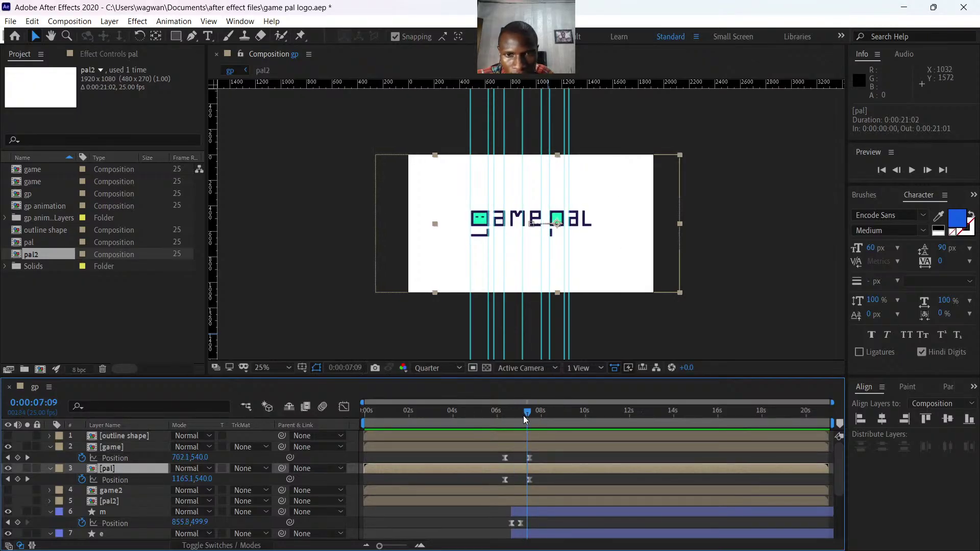
click(4, 470)
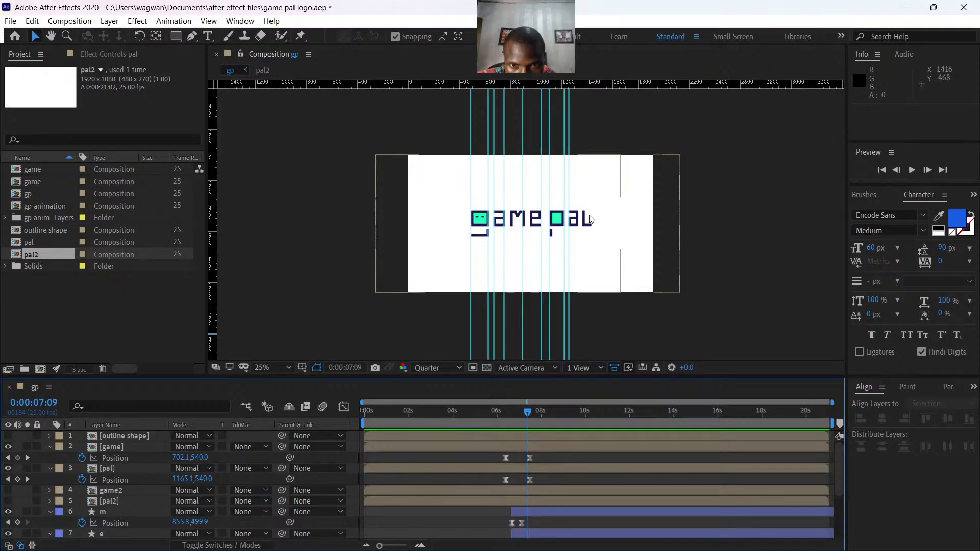
click(542, 491)
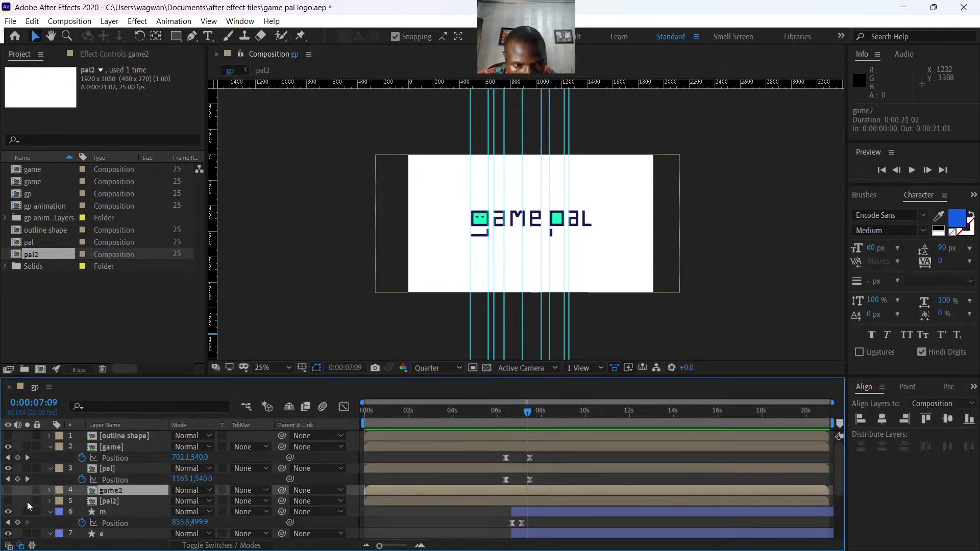
scroll(544, 496, down, 5)
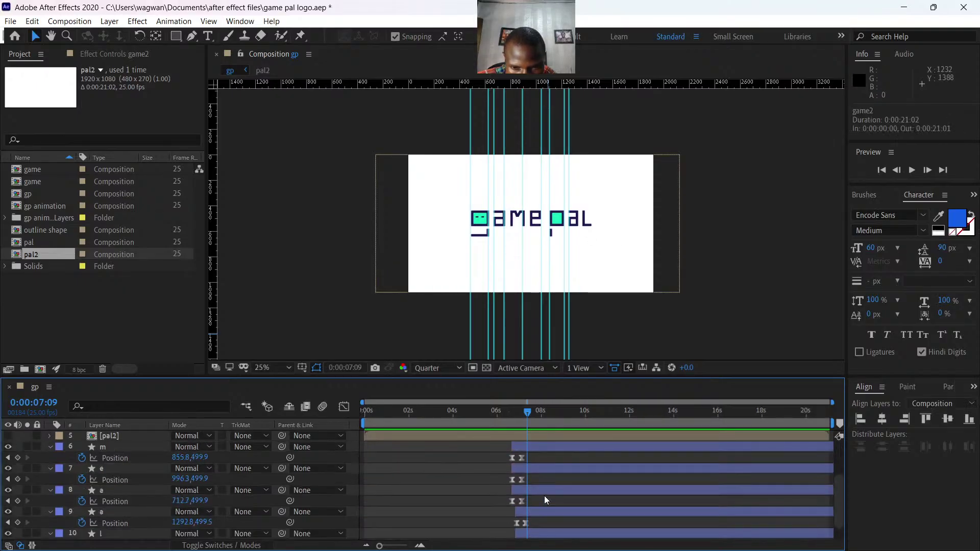
Try moving the a and l layers of the word pal earlier together, so they start at 0:00:06:14.
click(539, 492)
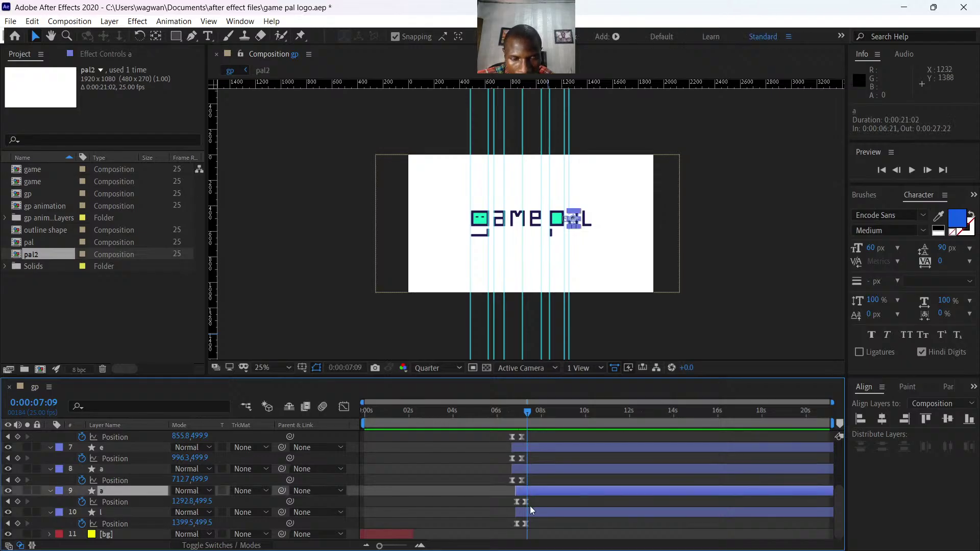
shift+click(530, 511)
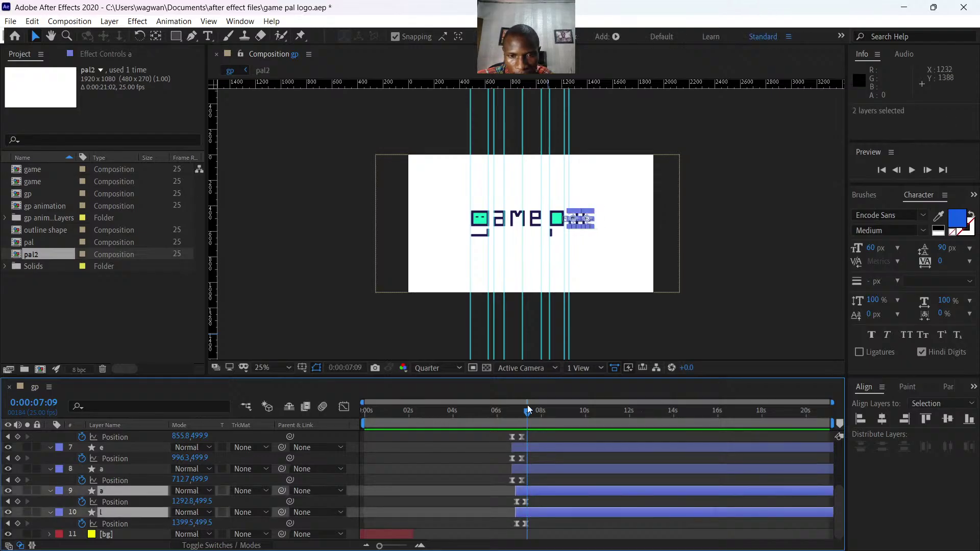
drag(528, 418, 512, 425)
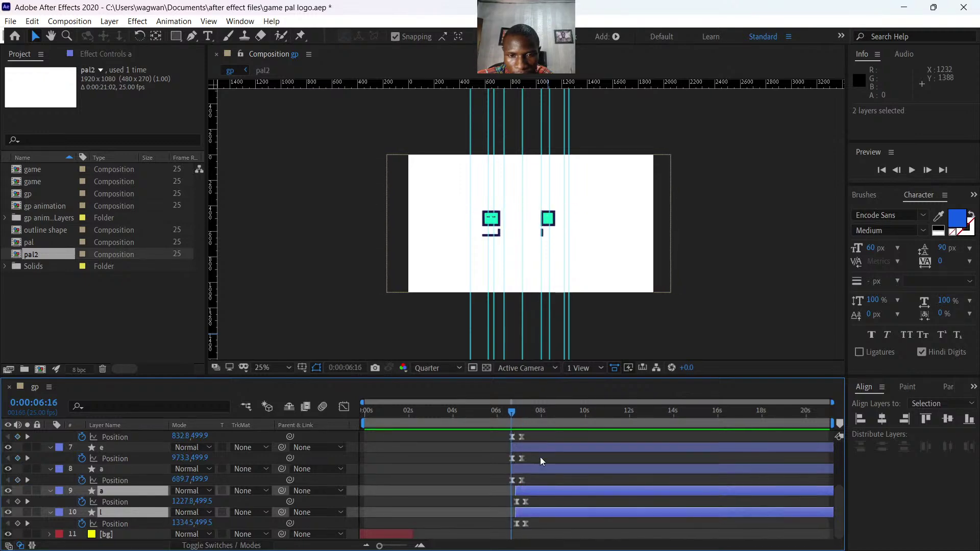
drag(540, 514, 535, 515)
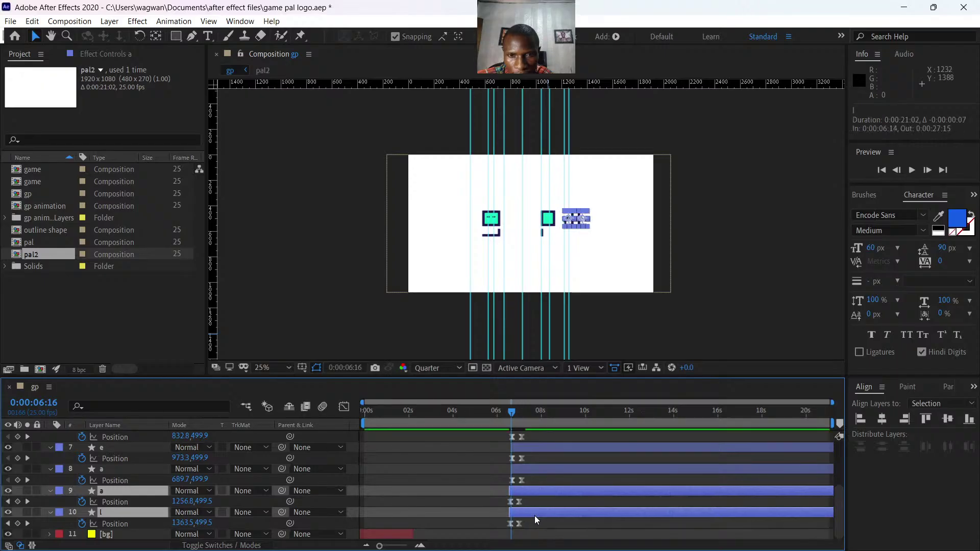
Preview the slide-out from 0:00:06:16 and again from 0:00:05:07, and undo the time shift of the a and l layers.
key(space)
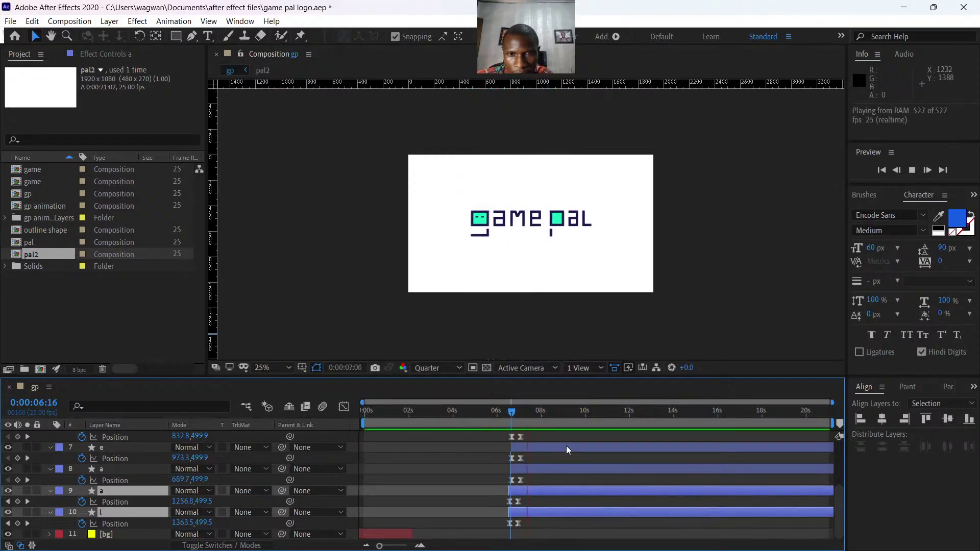
key(space)
drag(522, 409, 480, 413)
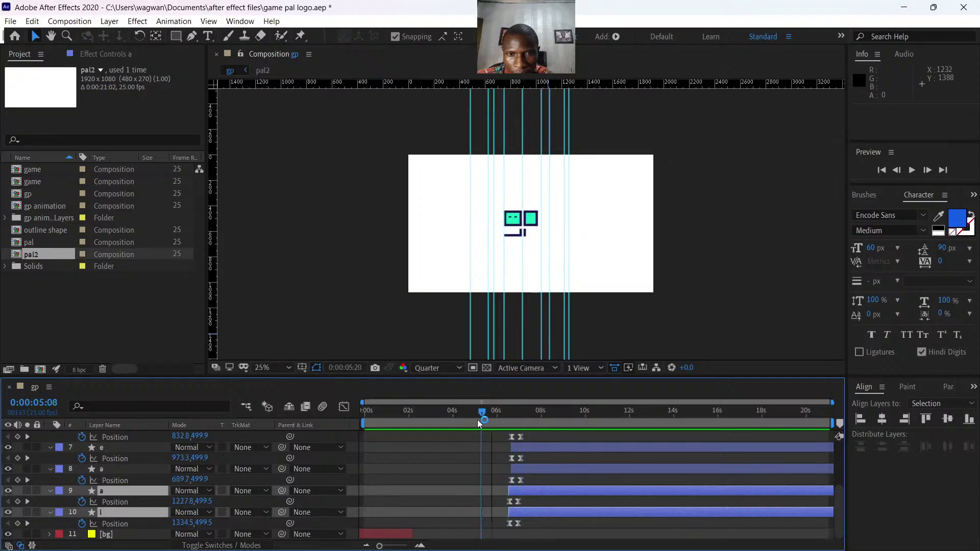
key(space)
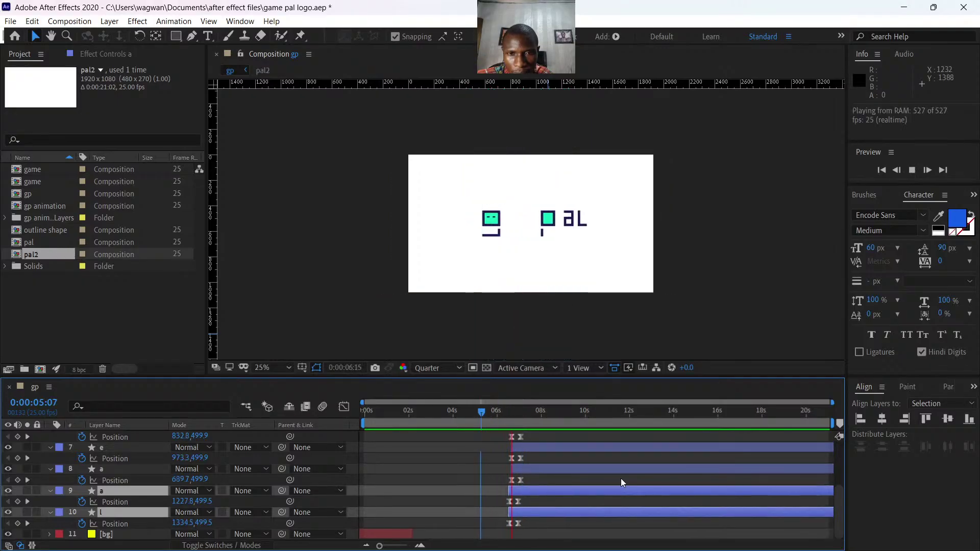
key(space)
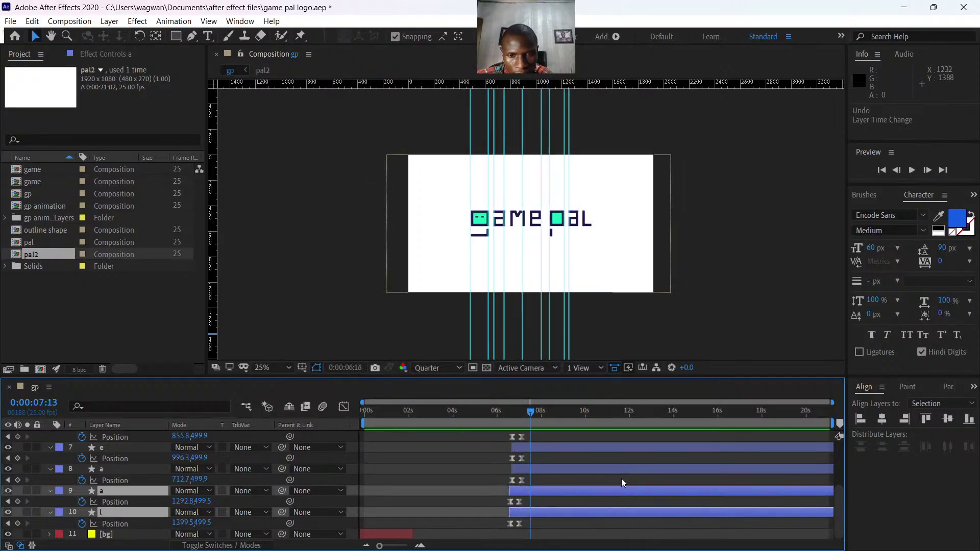
Compare the start times of both a layers, the l layer and pal2 in the gp timeline.
drag(596, 489, 603, 488)
click(566, 518)
click(544, 489)
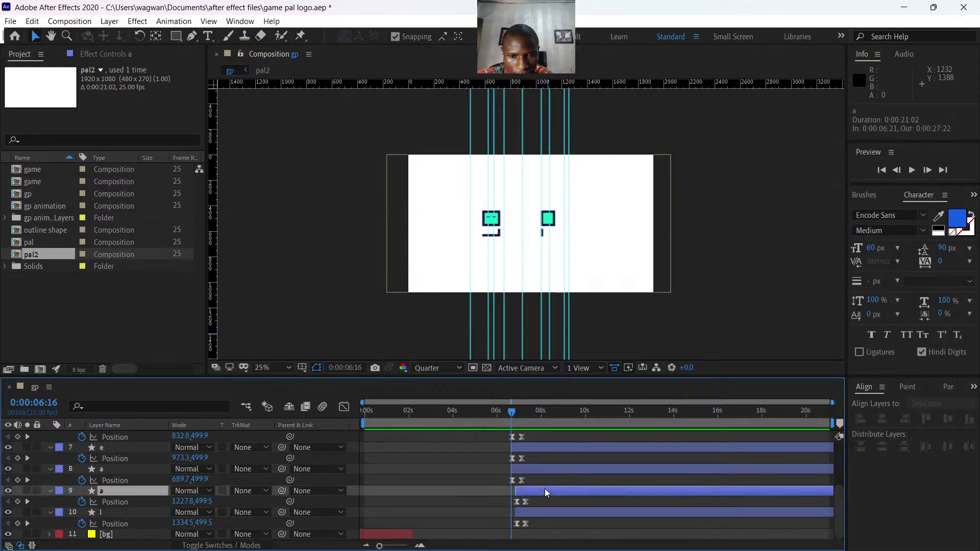
click(532, 469)
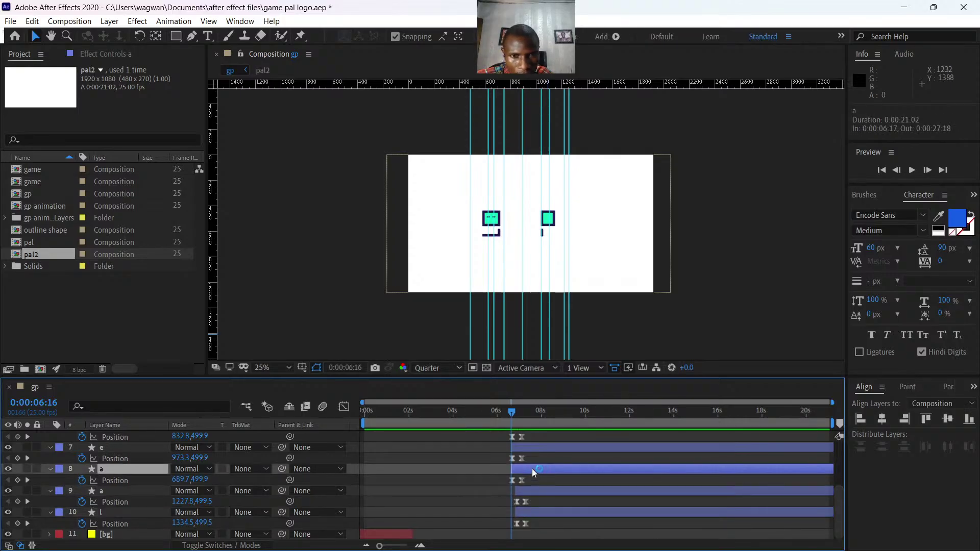
scroll(533, 458, up, 3)
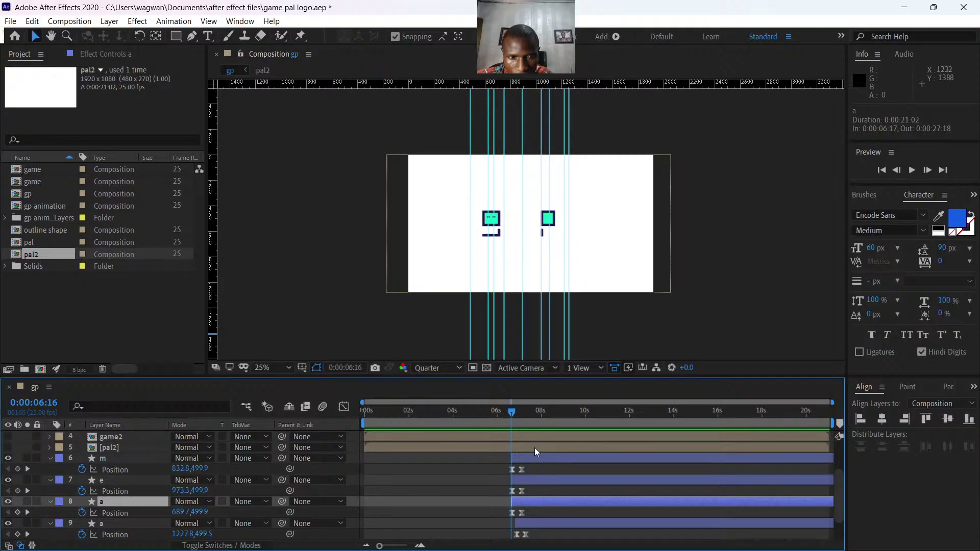
click(534, 448)
scroll(535, 447, up, 3)
scroll(534, 448, up, 2)
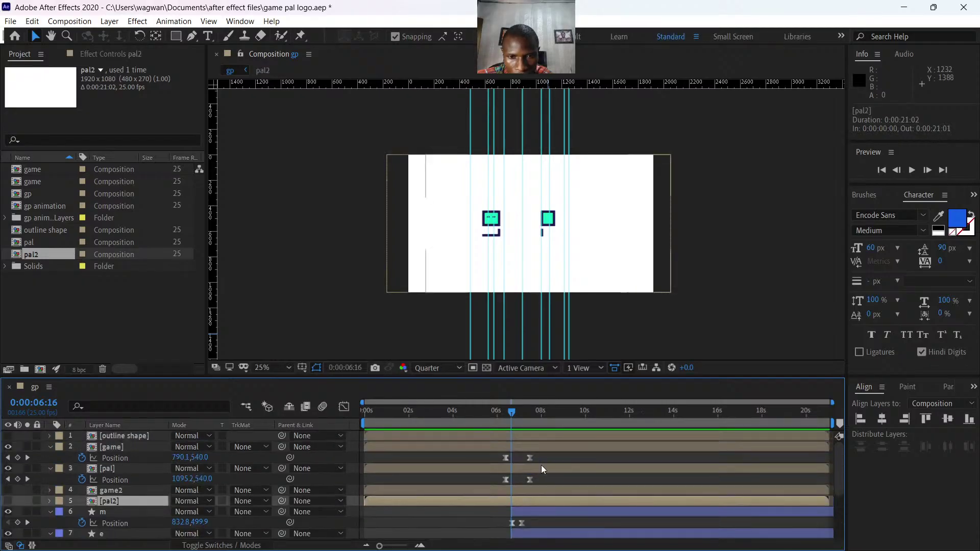
Select the pal layer and play the letters' slide-out from 0:00:06:06.
click(541, 467)
mouse_move(510, 412)
mouse_down()
mouse_move(521, 422)
mouse_move(500, 426)
mouse_up()
key(space)
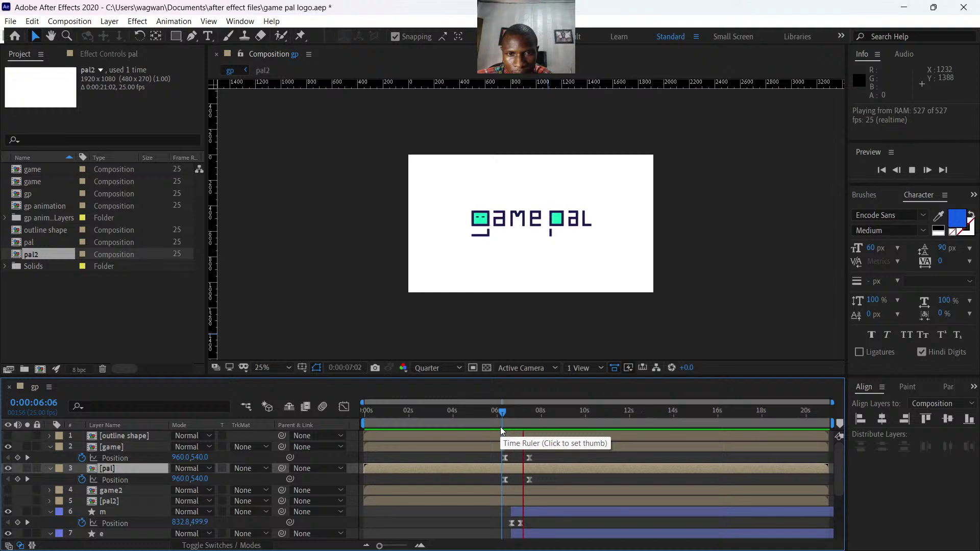
key(space)
Try moving the a and l layers of the word pal to start at 0:00:06:02.
mouse_move(525, 411)
mouse_down()
mouse_move(503, 415)
mouse_move(525, 416)
mouse_up()
scroll(562, 501, down, 4)
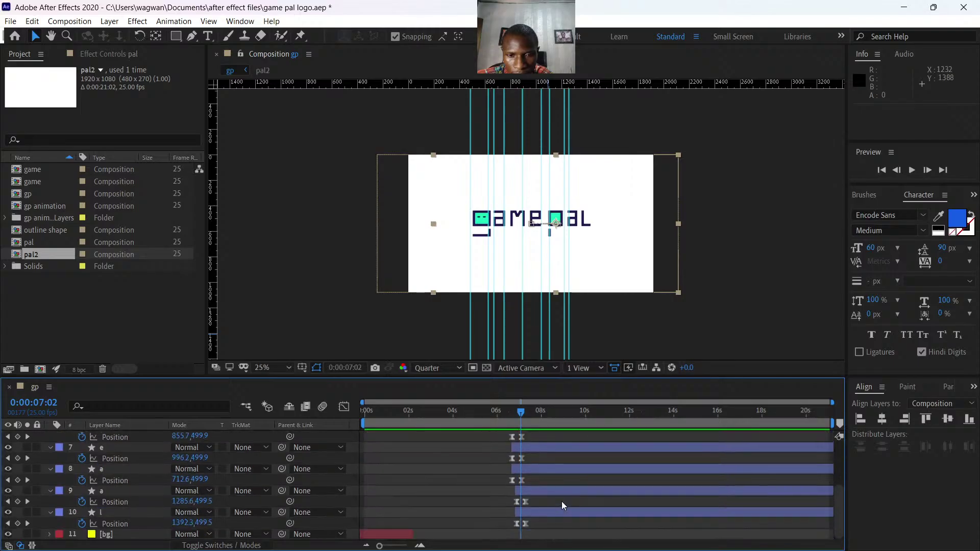
click(543, 510)
shift+click(535, 492)
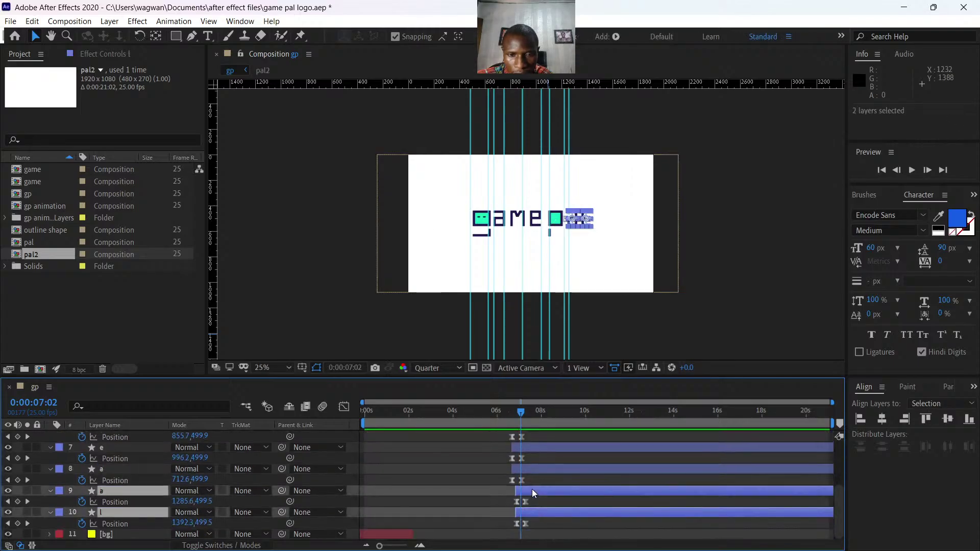
drag(532, 489, 514, 489)
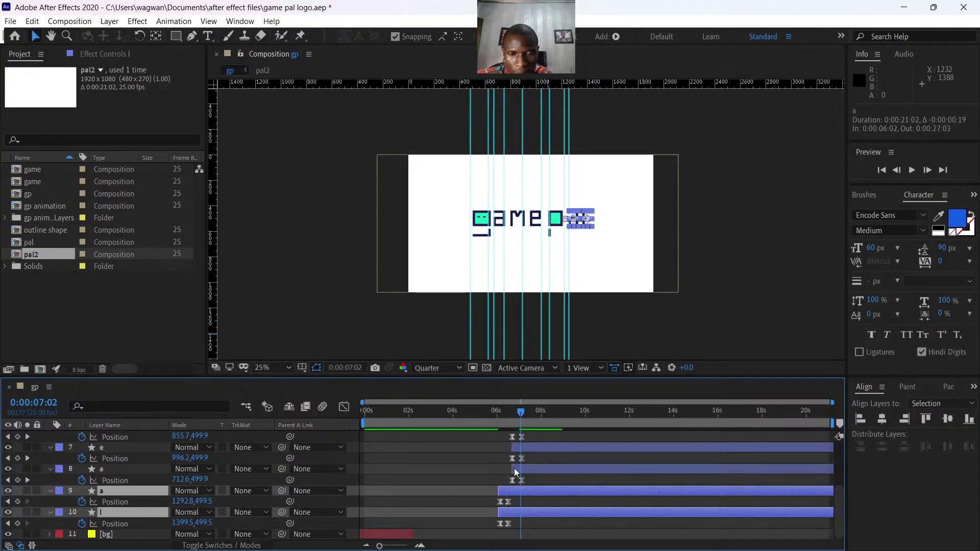
Preview the slide-out from 0:00:05:12, undo the a and l layers' shift, and deselect them.
drag(520, 416, 486, 417)
key(space)
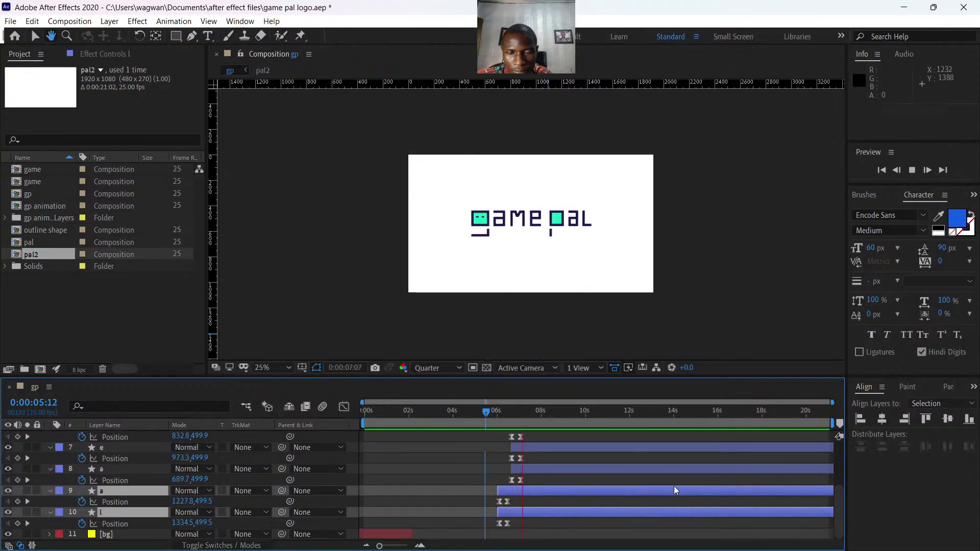
key(space)
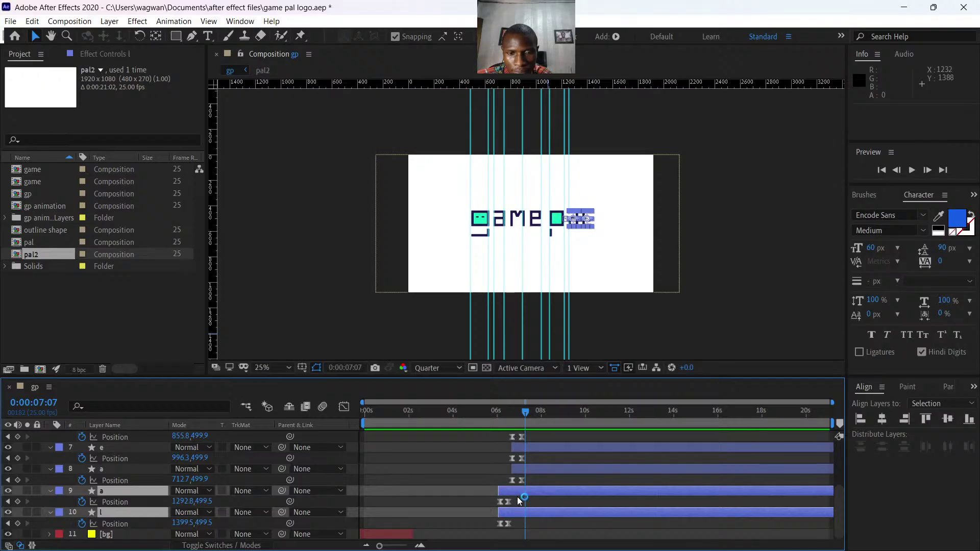
mouse_move(523, 423)
mouse_down()
mouse_move(487, 424)
mouse_move(521, 421)
mouse_up()
drag(530, 493, 548, 499)
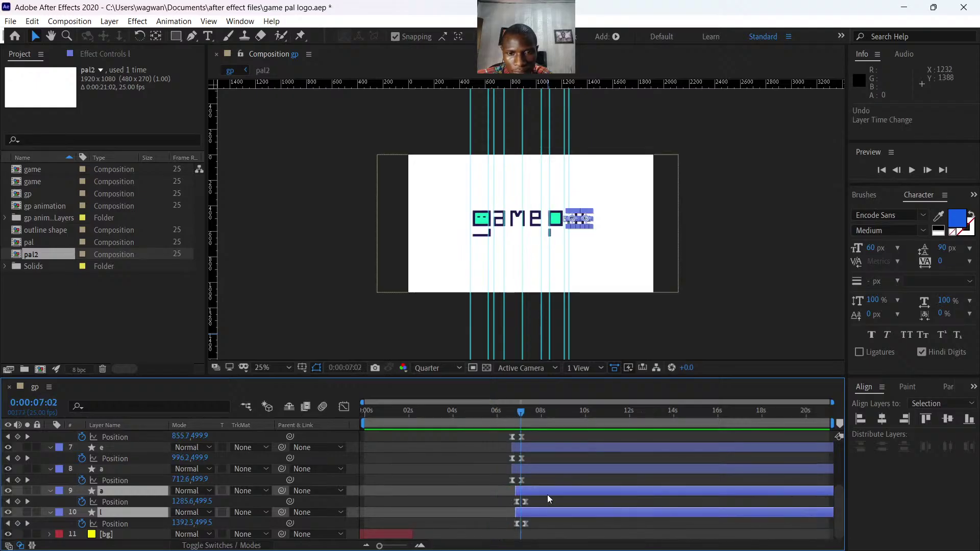
click(563, 519)
Move the a and l layers of the word pal to start at 0:00:06:18 and preview the slide-out from 0:00:06:12.
mouse_move(519, 417)
mouse_down()
mouse_move(502, 416)
mouse_move(514, 420)
mouse_up()
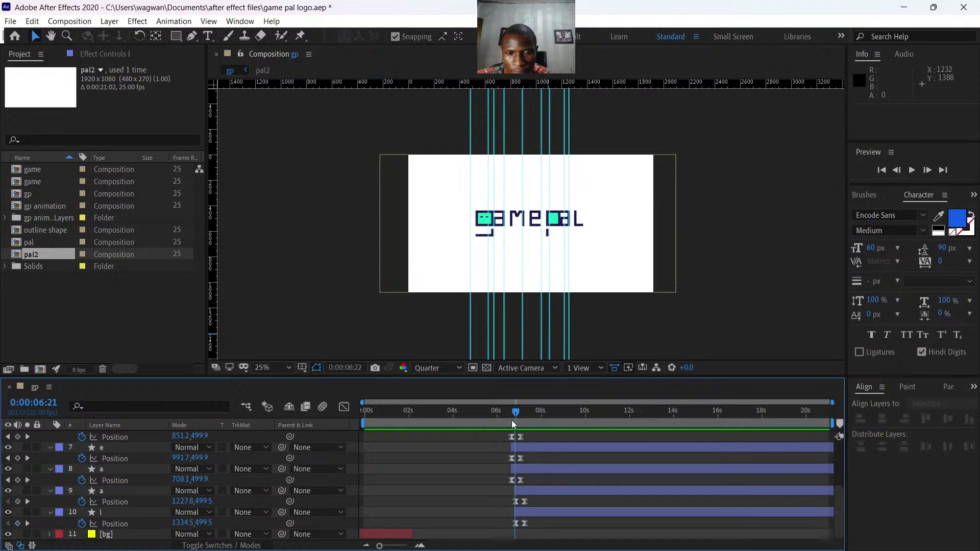
drag(512, 421, 509, 421)
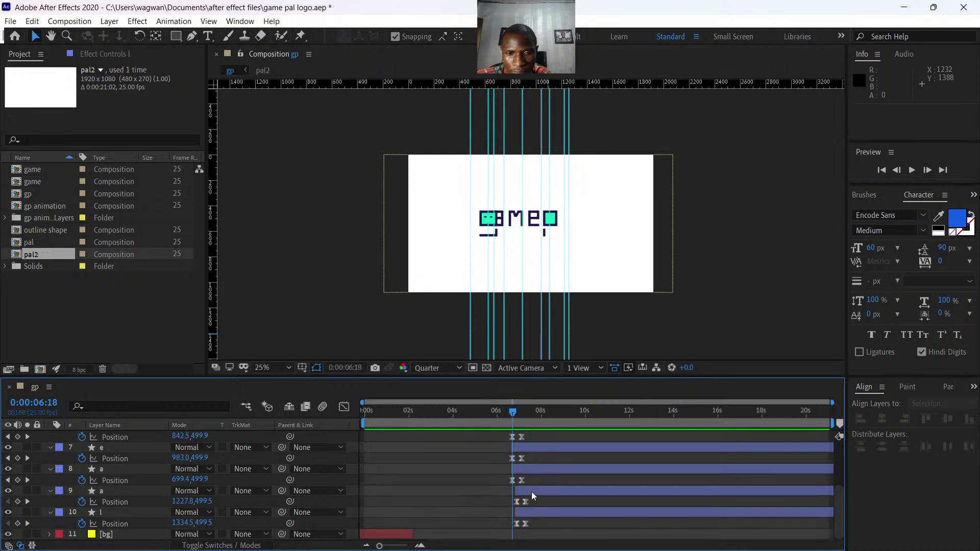
drag(532, 491, 528, 491)
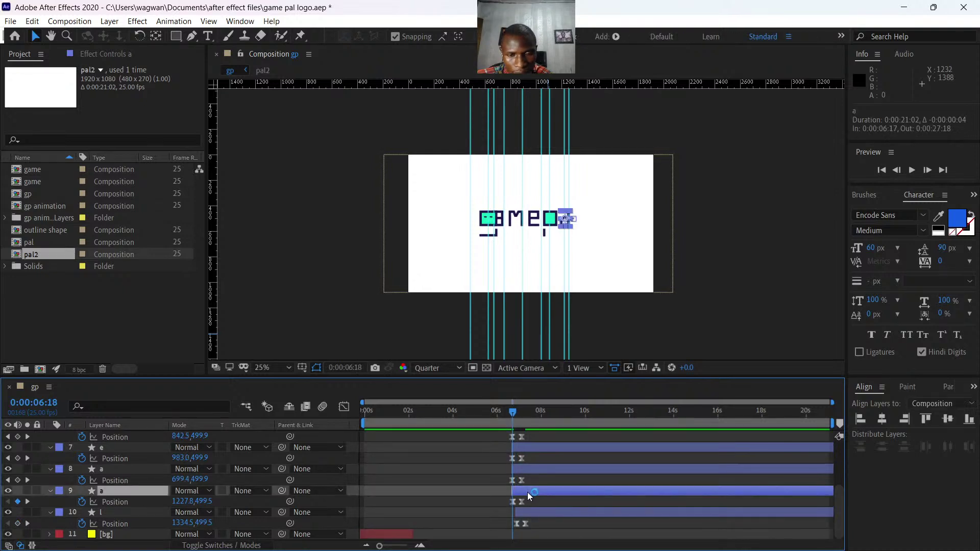
mouse_move(528, 493)
mouse_down()
mouse_move(538, 512)
mouse_move(532, 493)
mouse_up()
ctrl+click(539, 510)
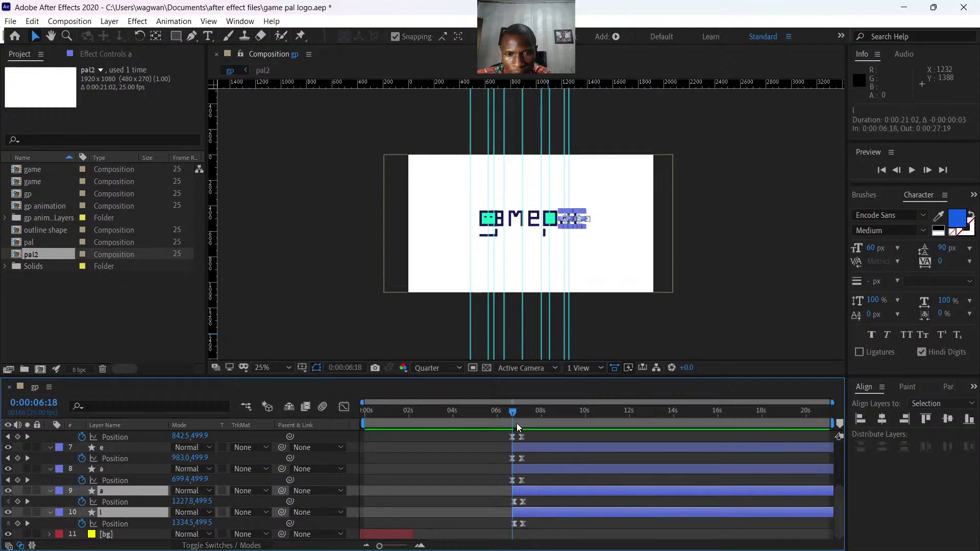
drag(513, 413, 507, 414)
key(space)
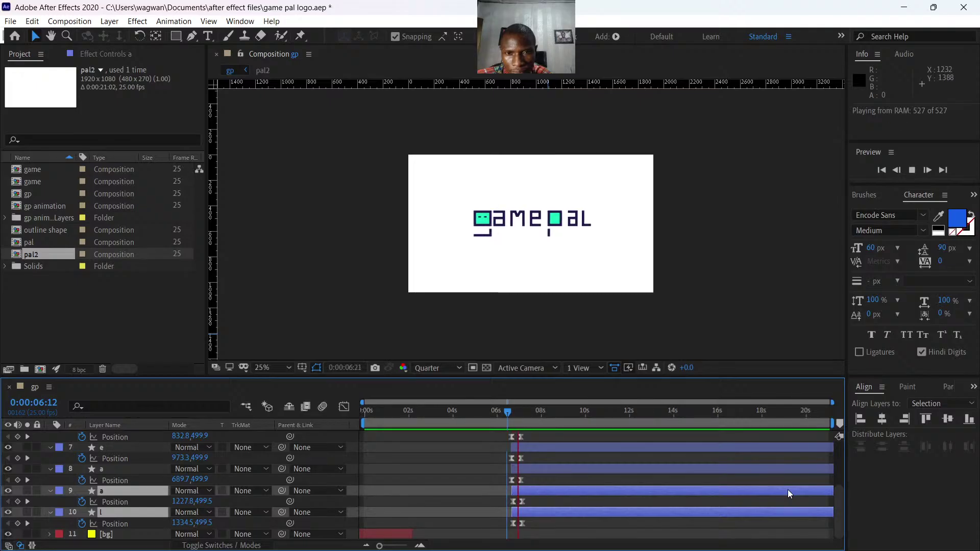
Move the a and l layers of the word pal to start at 0:00:06:17.
key(space)
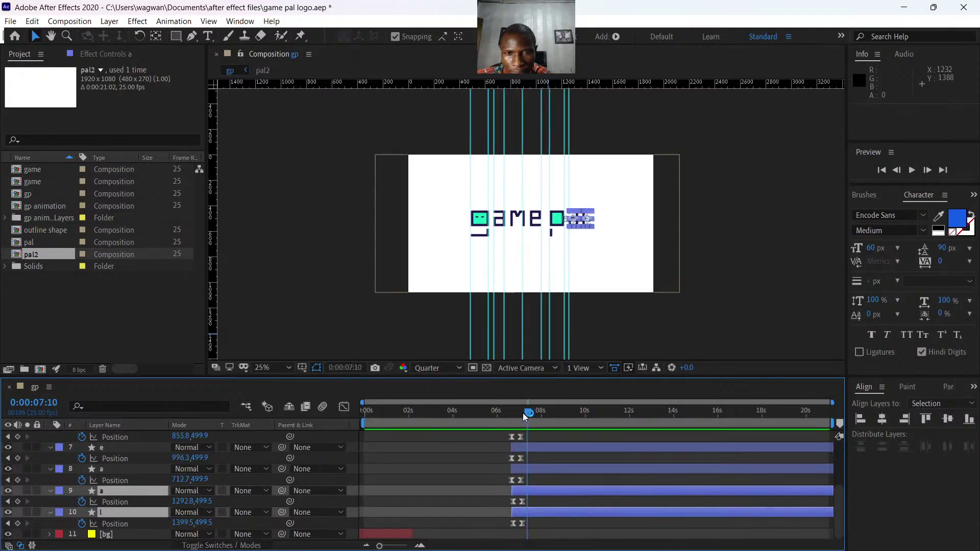
drag(519, 414, 510, 418)
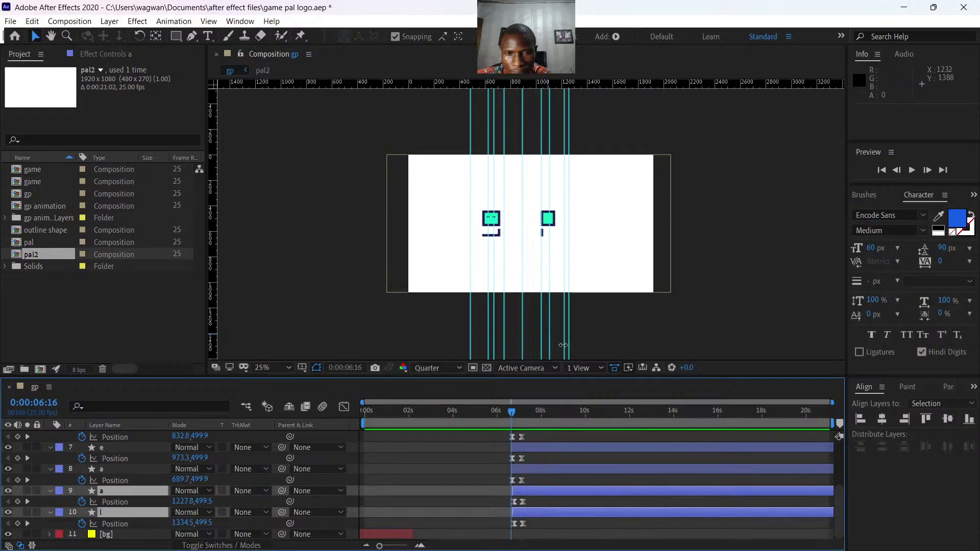
key(period)
drag(510, 411, 508, 413)
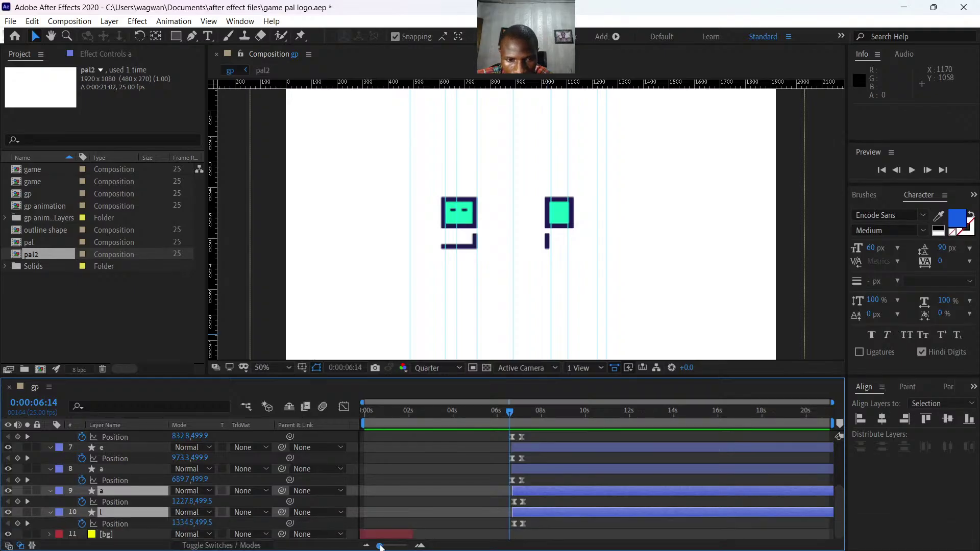
drag(382, 545, 394, 547)
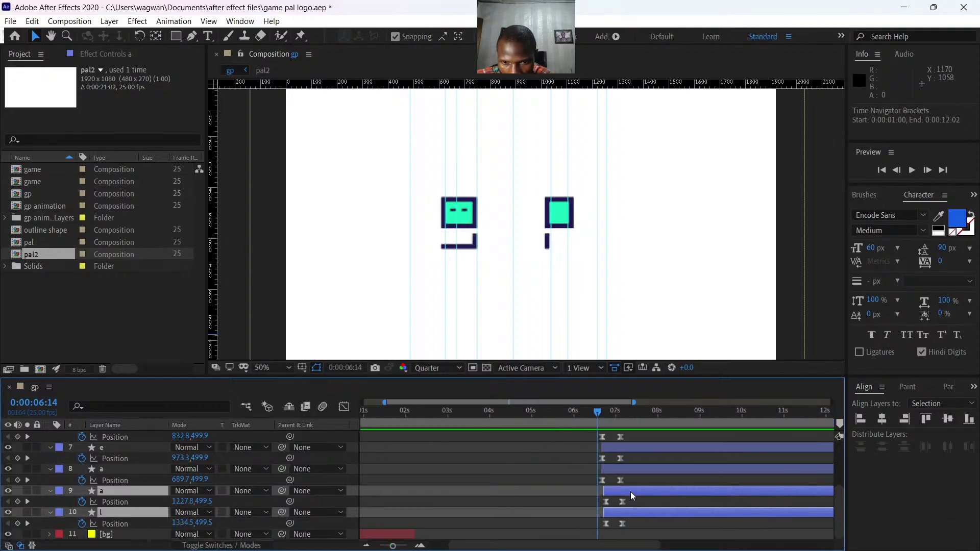
drag(633, 509, 631, 510)
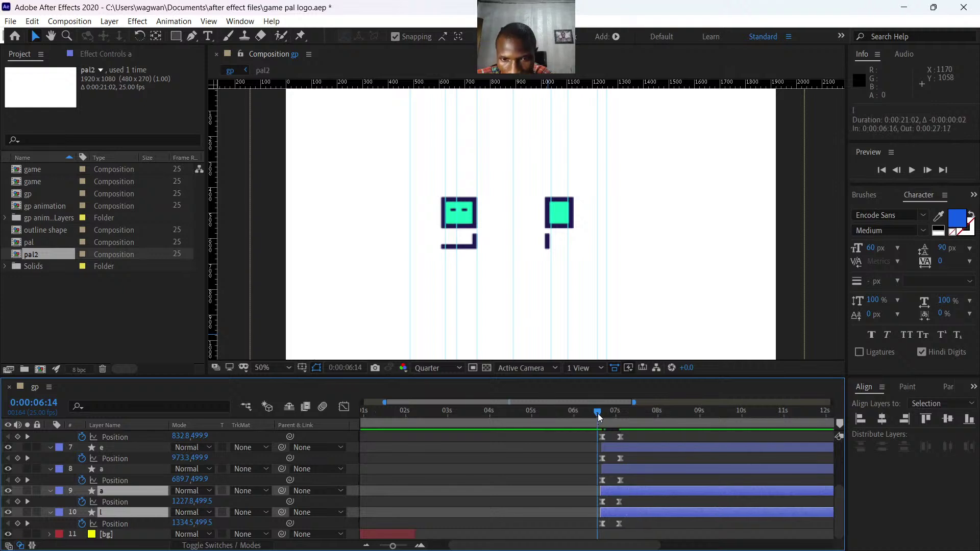
mouse_move(598, 414)
mouse_down()
mouse_move(610, 422)
mouse_move(602, 424)
mouse_up()
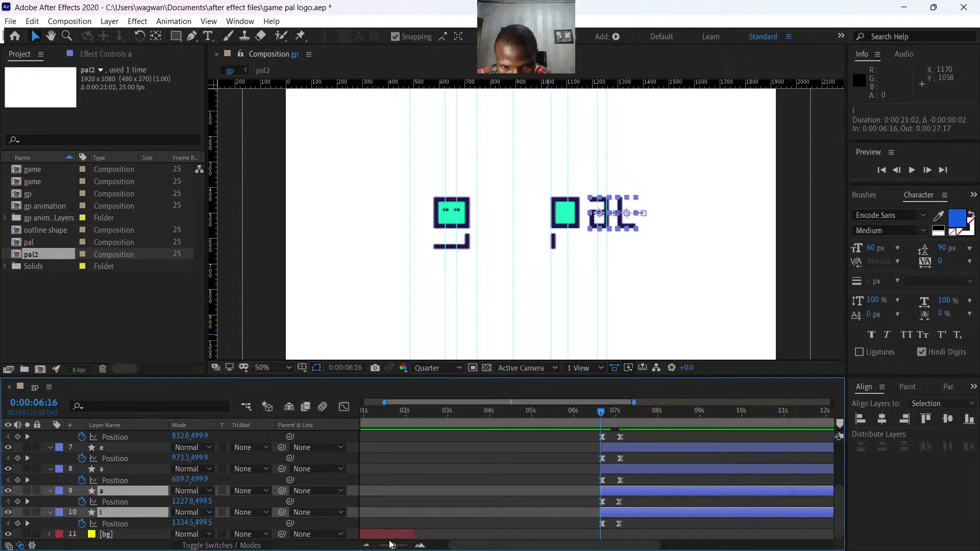
drag(390, 545, 407, 547)
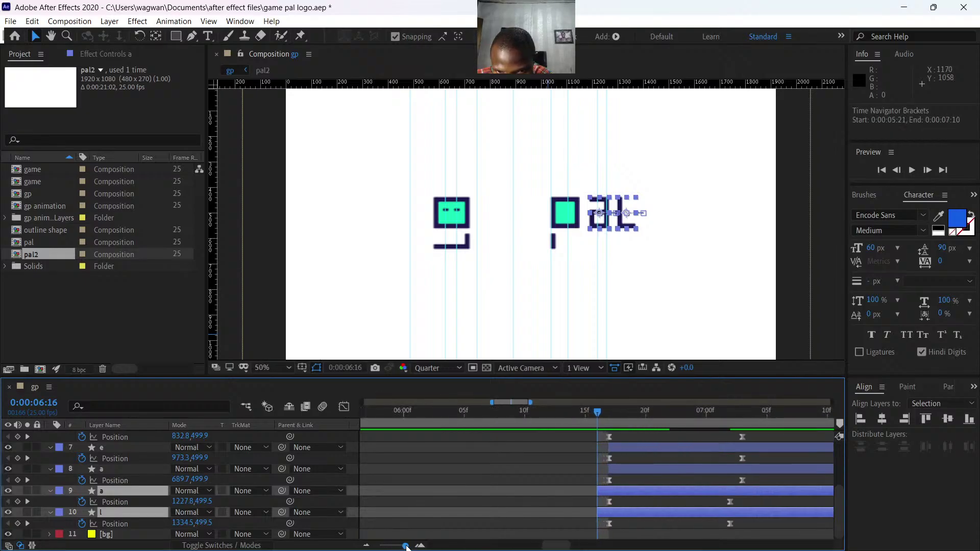
drag(608, 491, 614, 489)
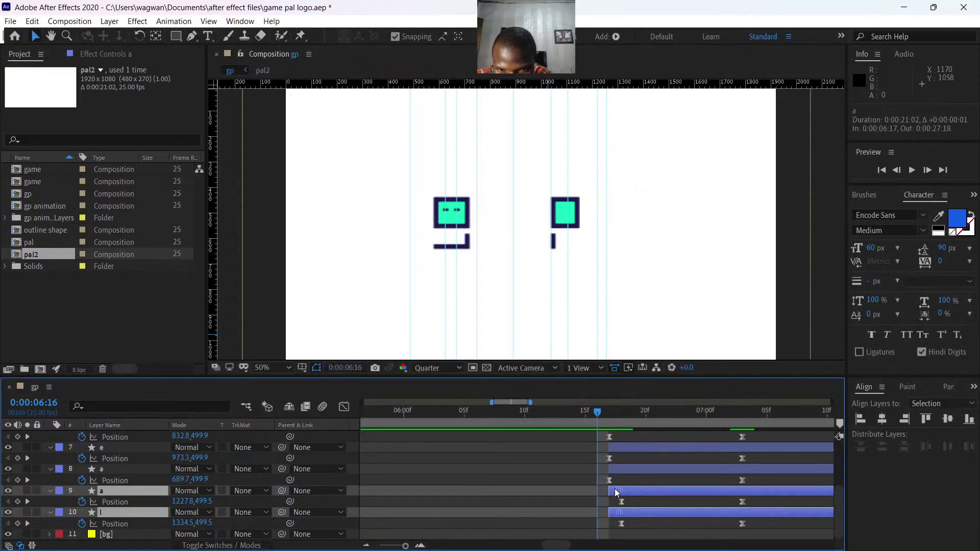
Move the first Position keyframes of pal's a and l layers to 0:00:06:17.
mouse_move(602, 414)
mouse_down()
mouse_move(629, 419)
mouse_move(611, 425)
mouse_up()
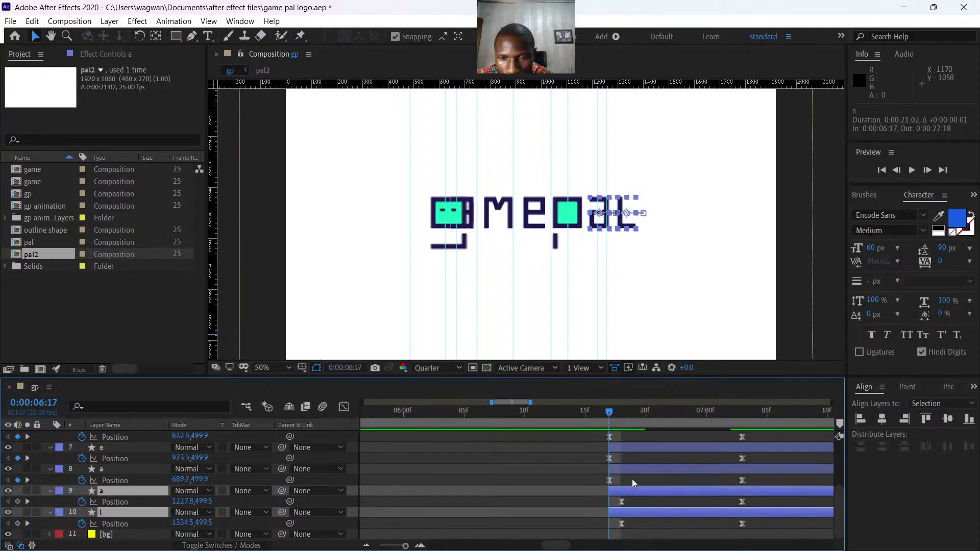
drag(637, 498, 620, 525)
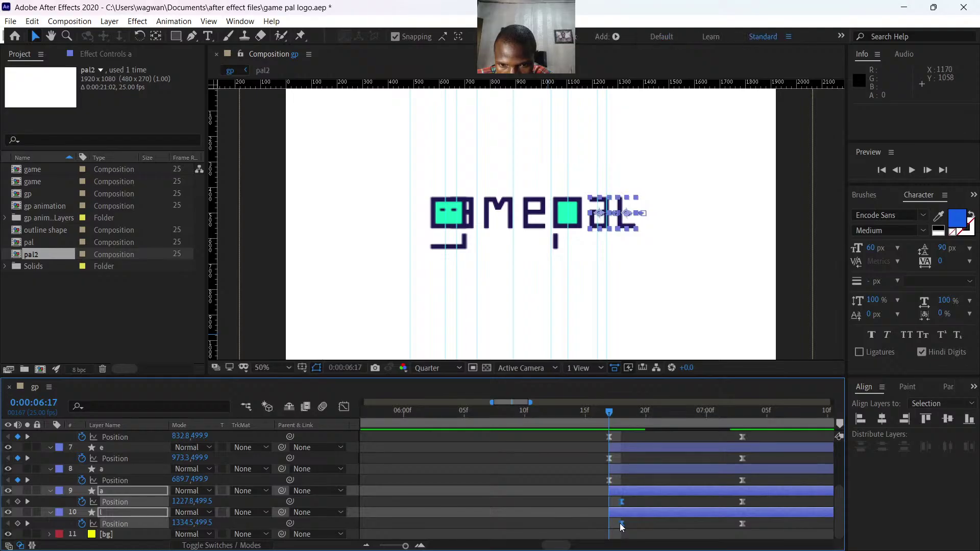
key(alt+Left)
key(comma)
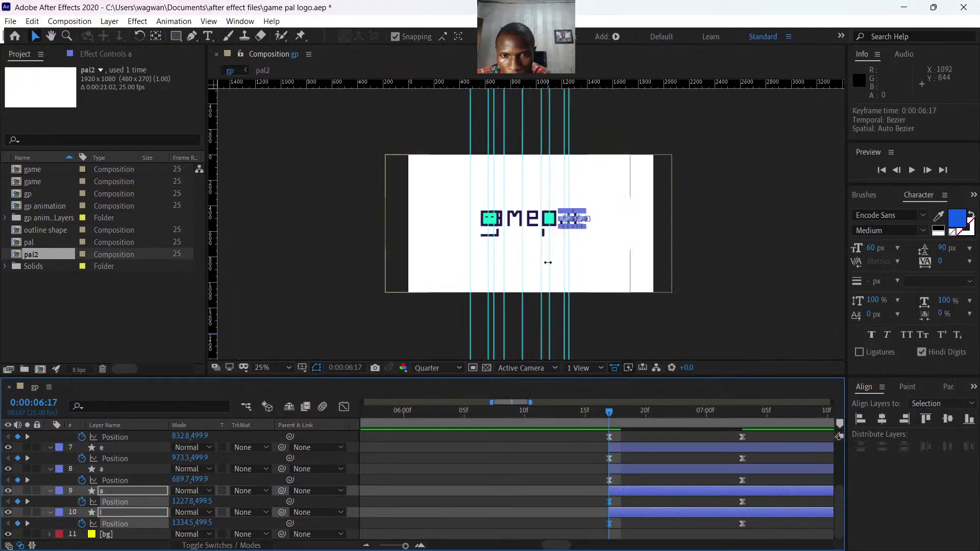
Preview the letters' slide-out several times, starting from 0:00:06:09, 0:00:06:13 and 0:00:06:01.
drag(405, 545, 392, 547)
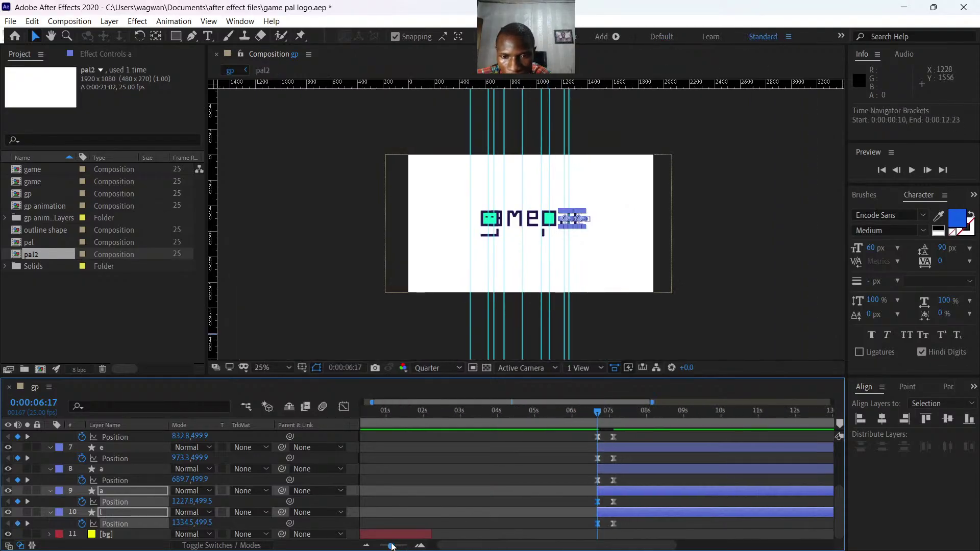
key(space)
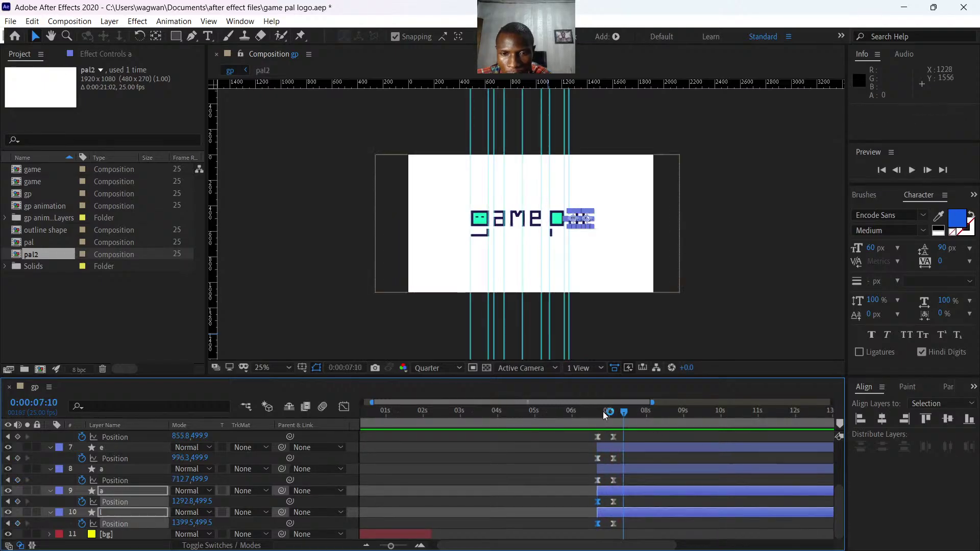
drag(596, 415, 585, 416)
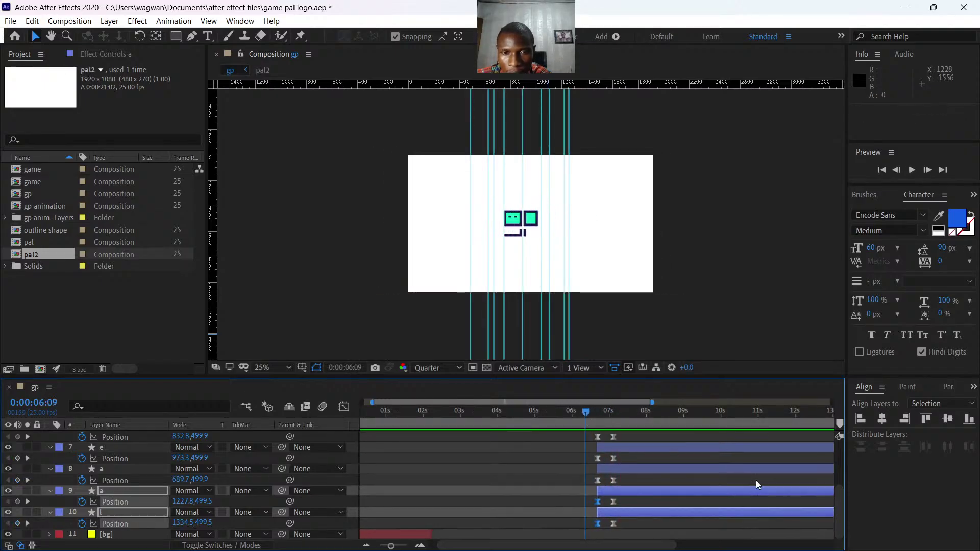
key(space)
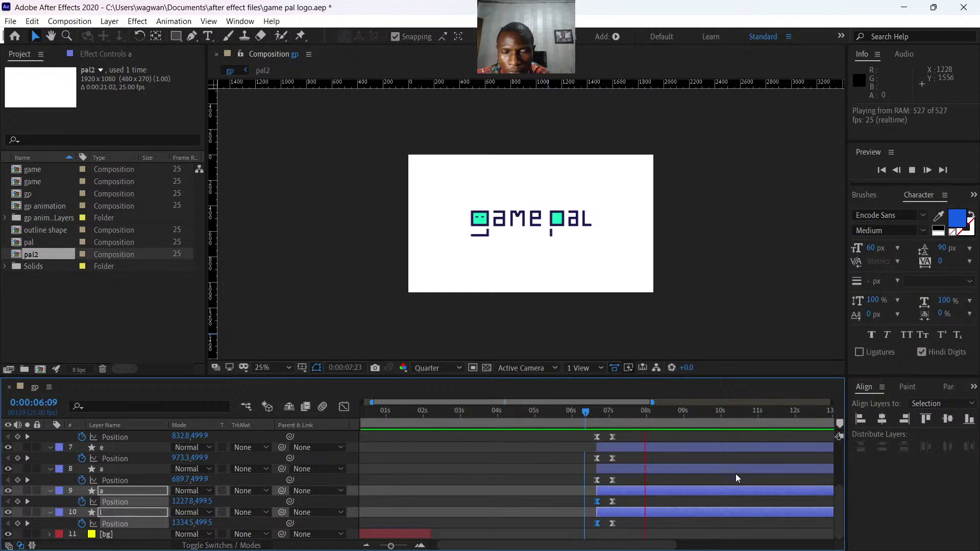
drag(654, 415, 593, 422)
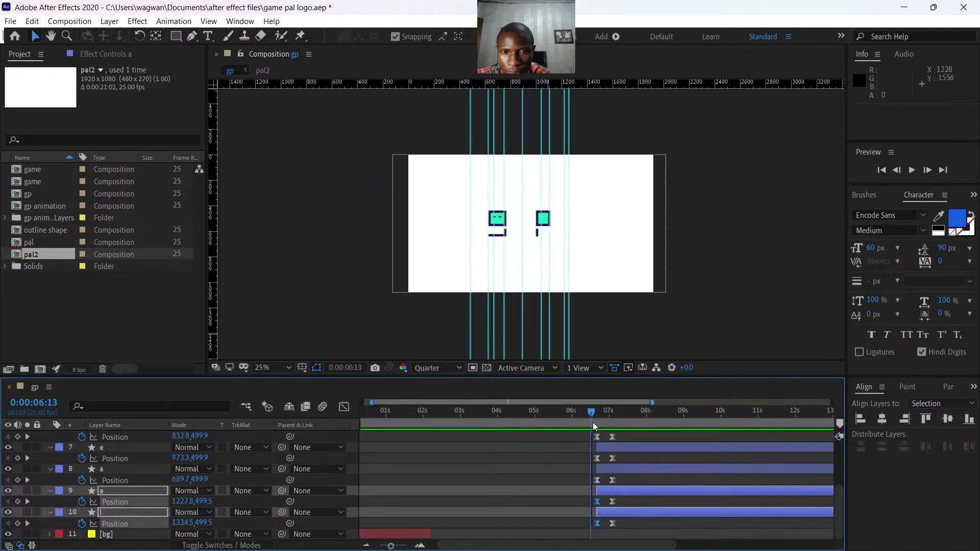
key(space)
key(space)
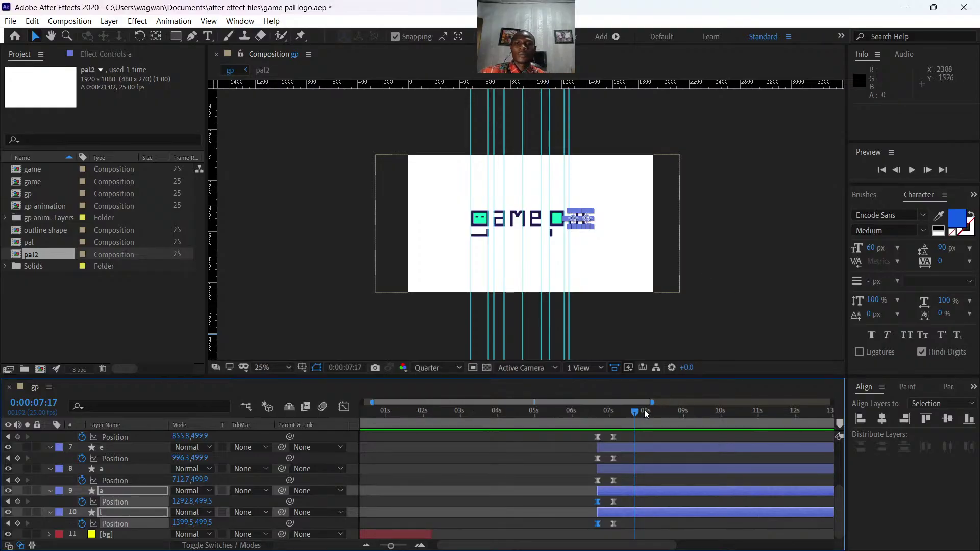
drag(637, 408, 575, 420)
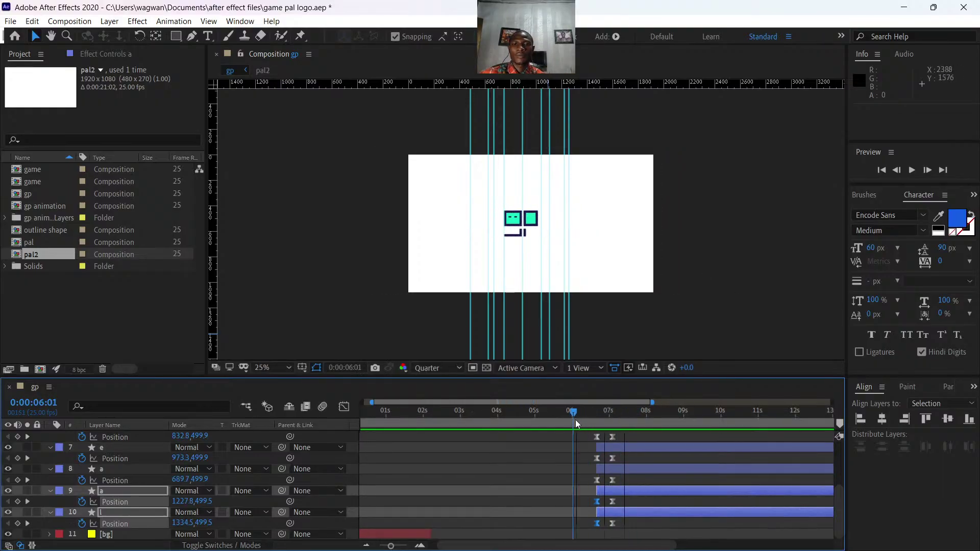
key(space)
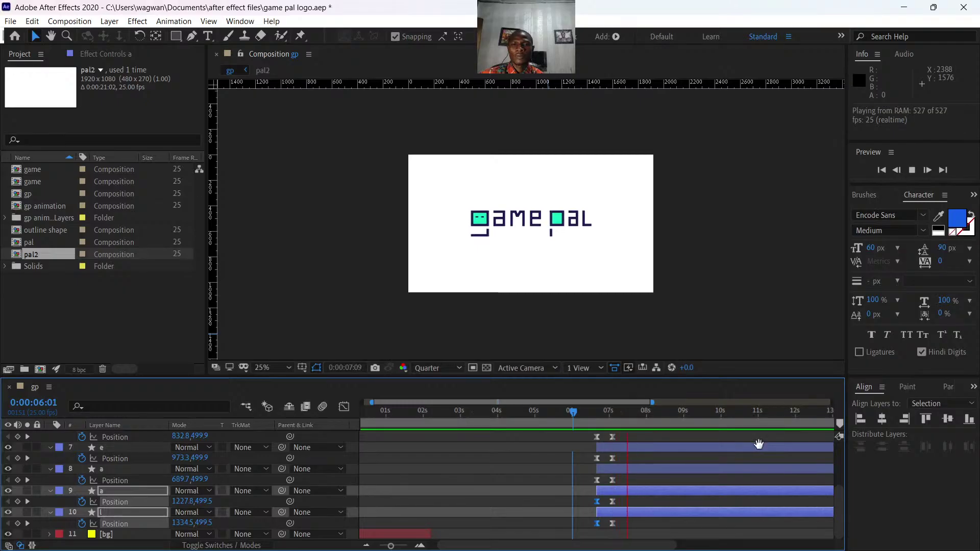
key(space)
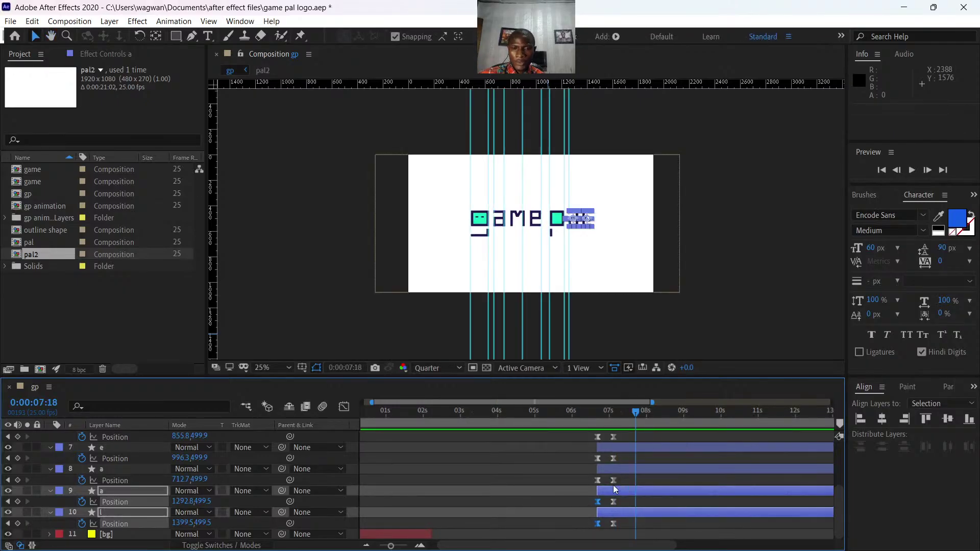
Replace the Position keyframes of pal's a and l layers with new ones at 0:00:06:17, with X at 1191.8 and 1298.5.
drag(618, 498, 598, 525)
key(Delete)
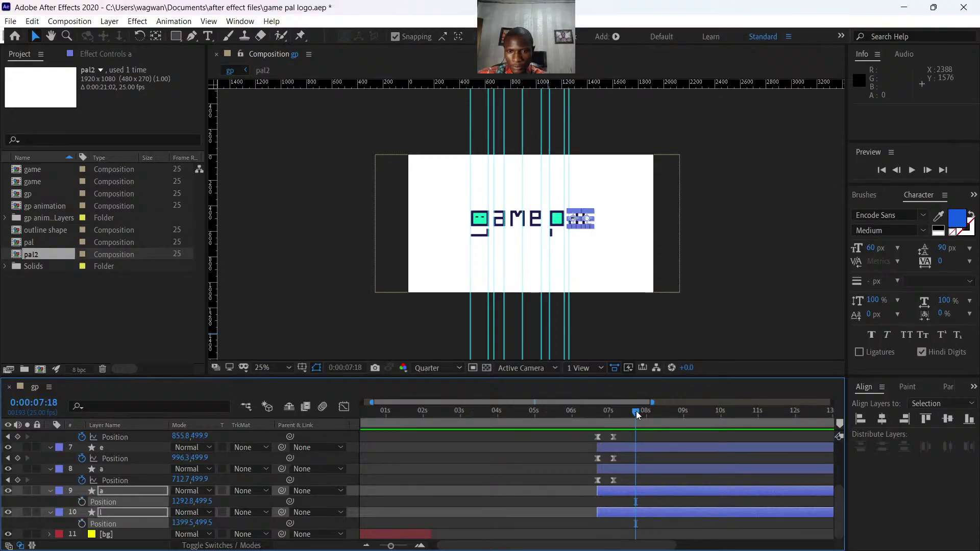
drag(636, 412, 597, 424)
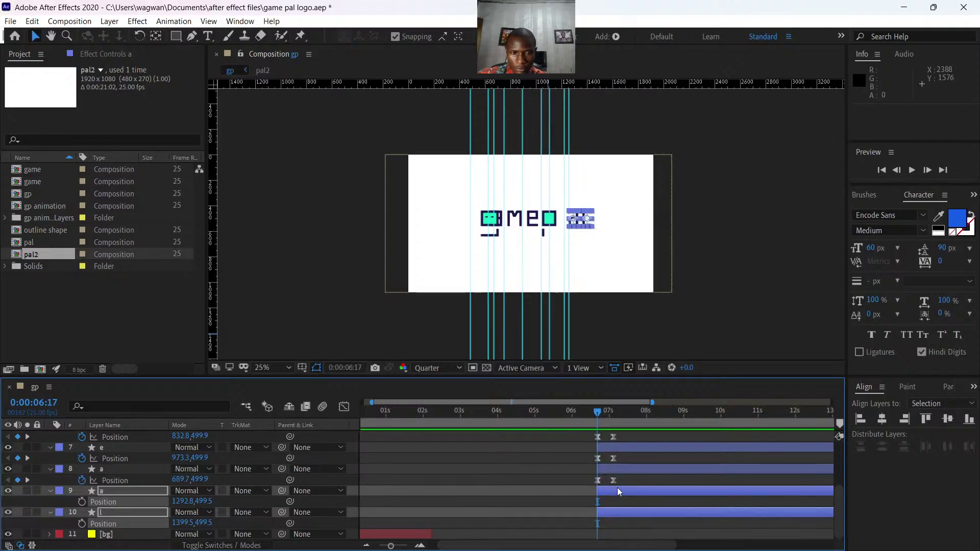
click(81, 502)
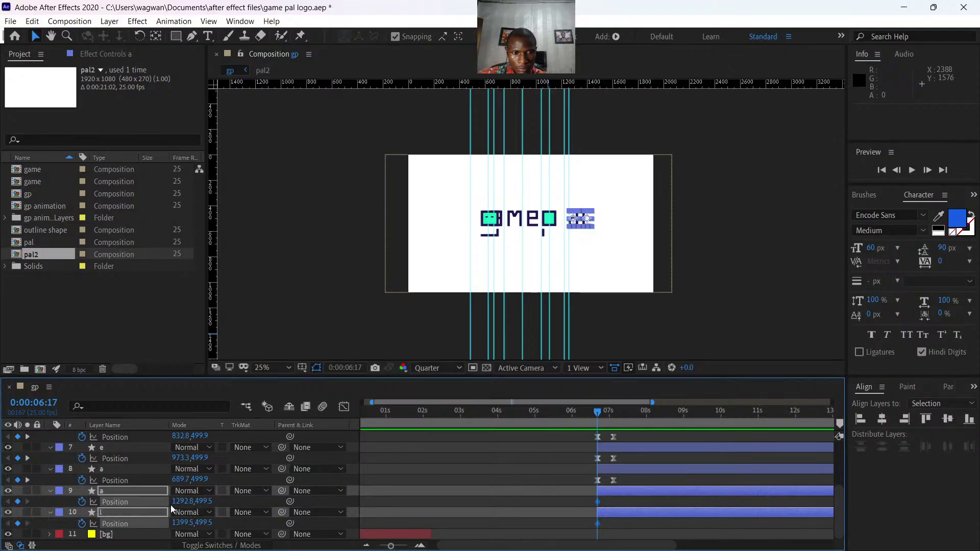
drag(188, 501, 110, 502)
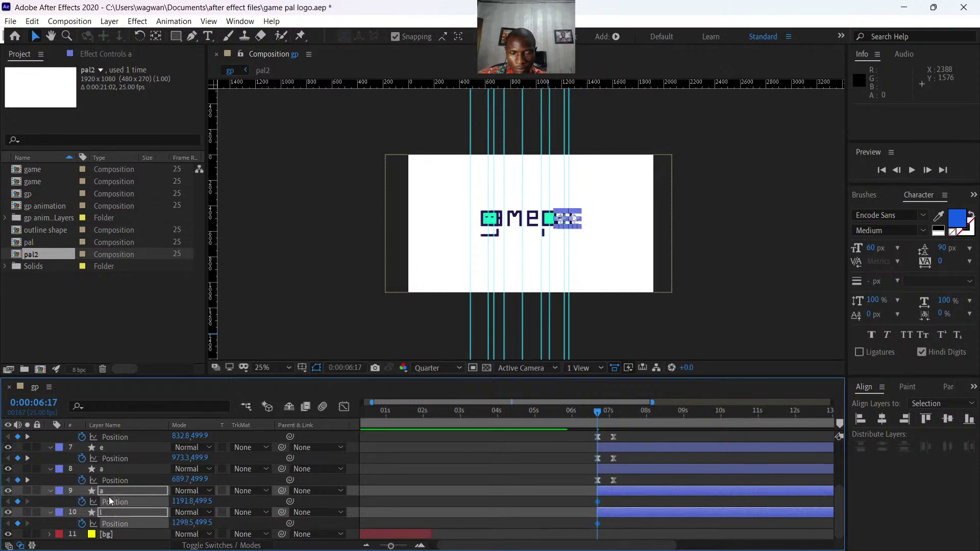
Keyframe the a and l layers' end positions at 0:00:07:03 with X at 1294.8 and 1401.5.
drag(599, 412, 612, 417)
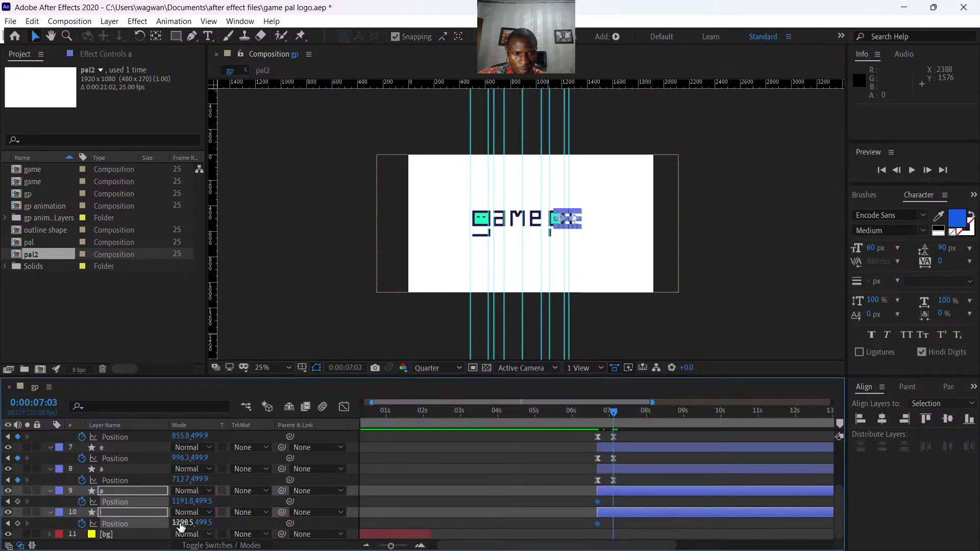
drag(181, 524, 217, 523)
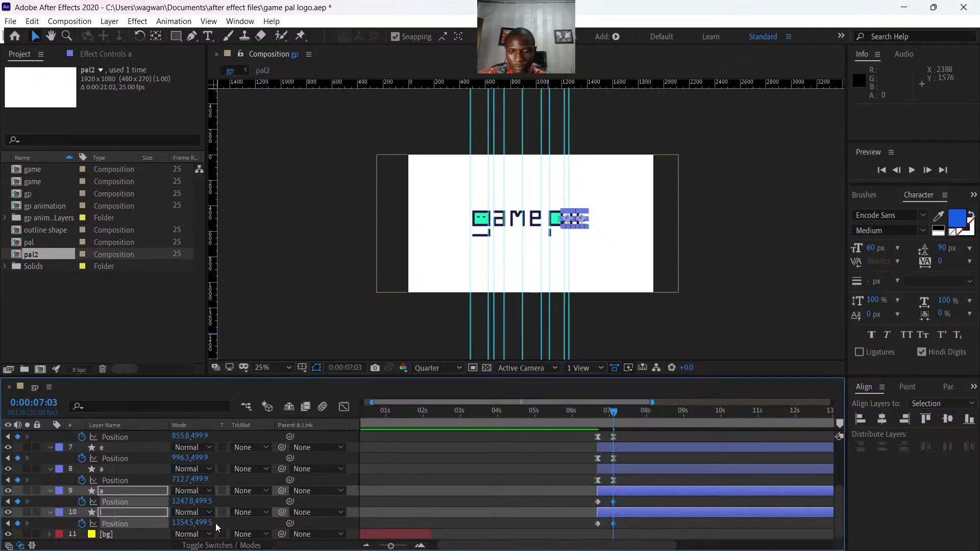
key(period)
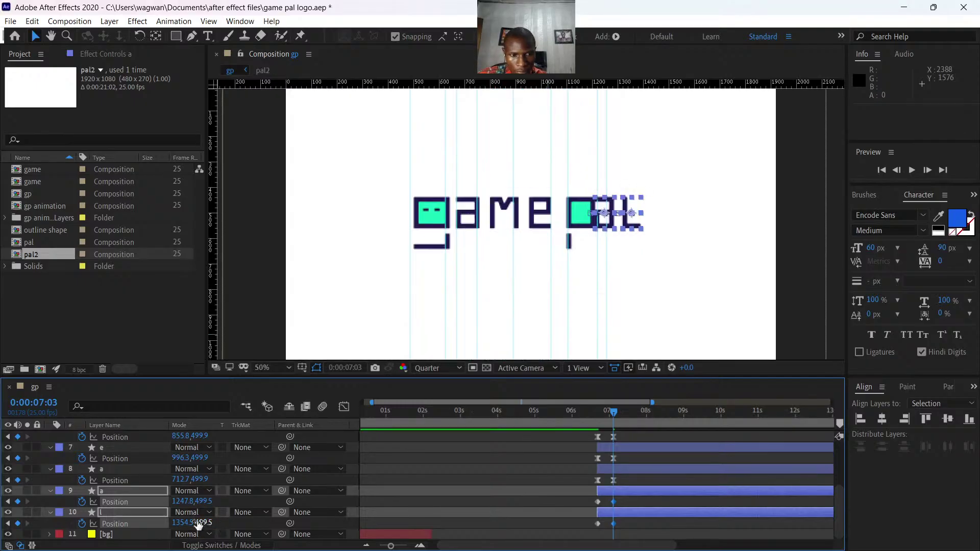
drag(197, 526, 221, 526)
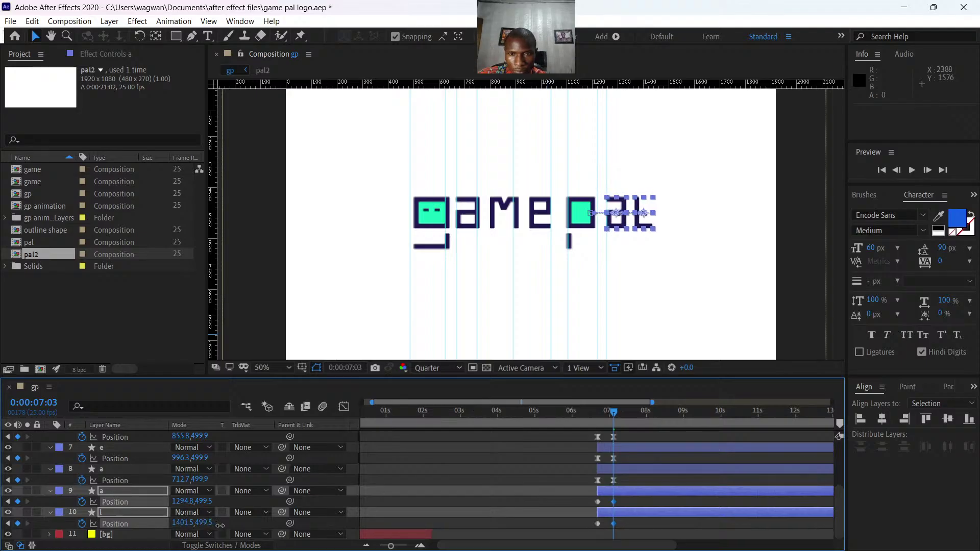
Apply Easy Ease to the a and l layers' Position keyframes and lengthen the ending ease towards the start in the speed graph.
mouse_move(584, 540)
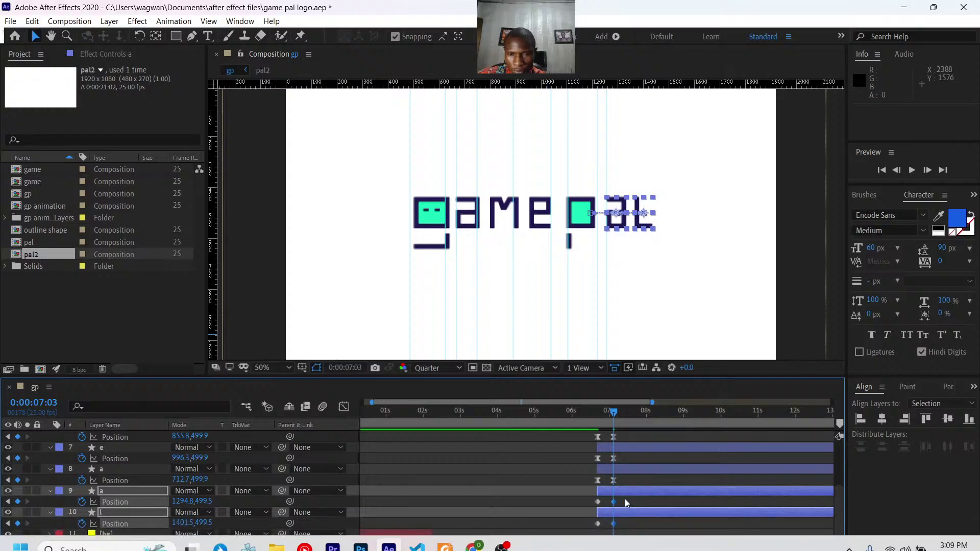
drag(625, 498, 585, 521)
key(F9)
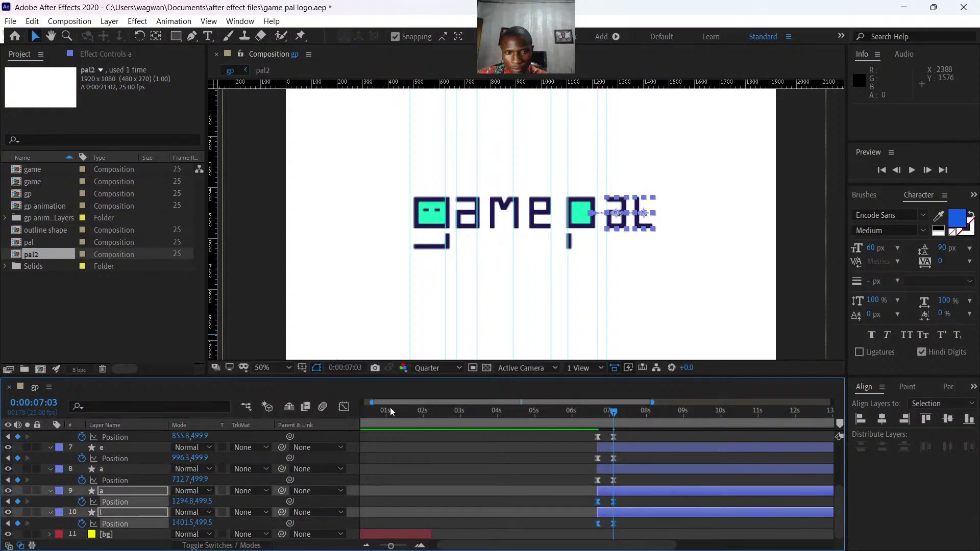
click(344, 407)
drag(627, 500, 599, 521)
mouse_move(396, 547)
mouse_down()
mouse_move(413, 547)
mouse_move(403, 547)
mouse_up()
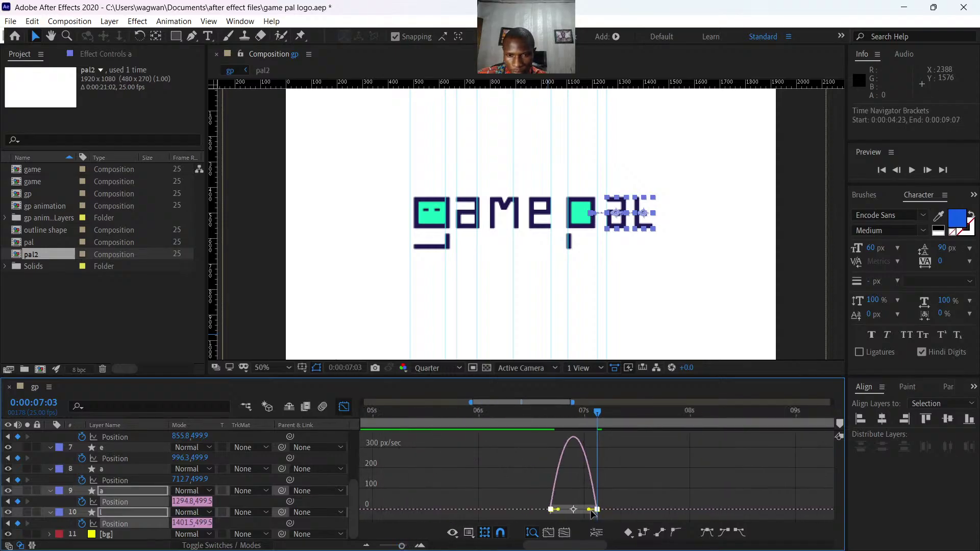
drag(583, 512, 552, 516)
click(344, 407)
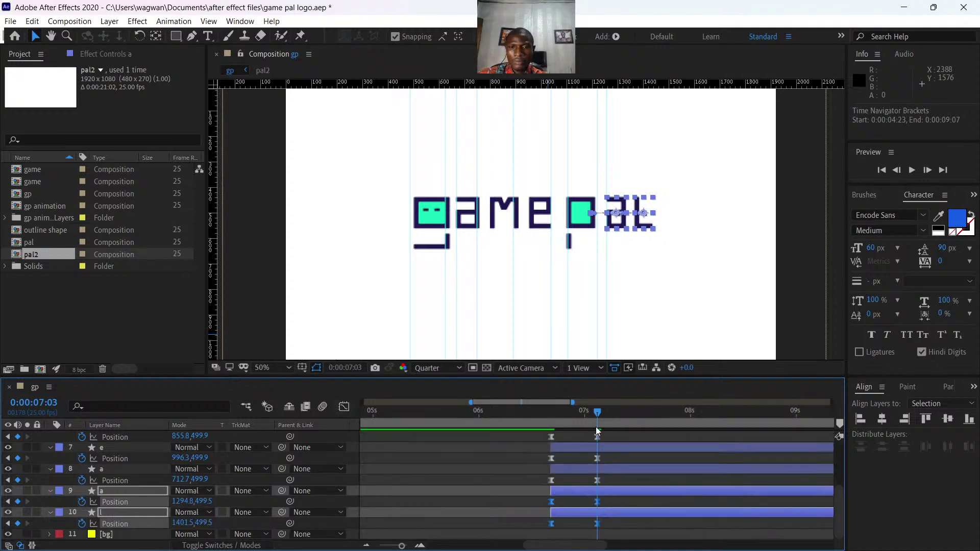
Preview the a and l layers' new slide-out from 0:00:06:13.
drag(598, 414, 534, 412)
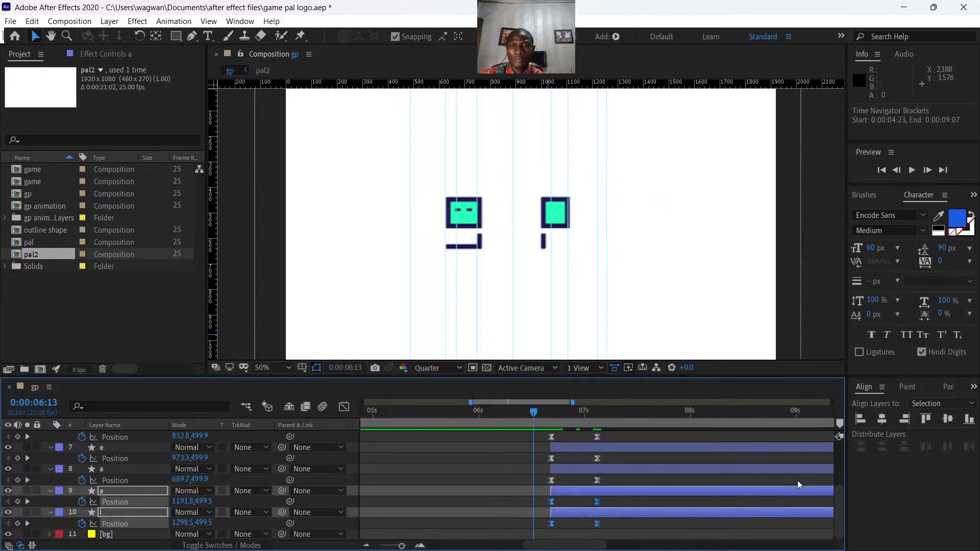
key(space)
key(space)
key(comma)
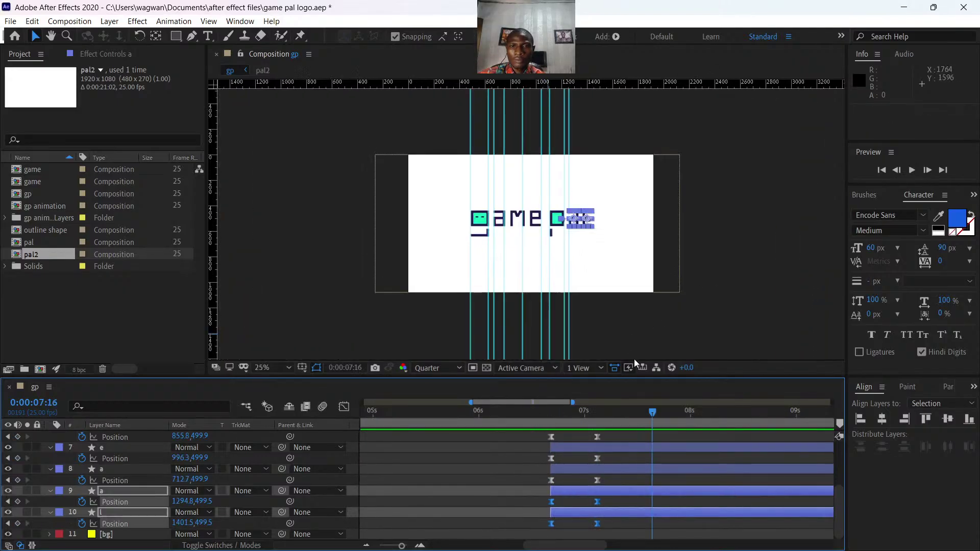
Deselect the letter layers and move the current time back to 0:00:03:11 with the full timeline in view.
click(698, 343)
drag(651, 406, 366, 500)
drag(402, 545, 351, 545)
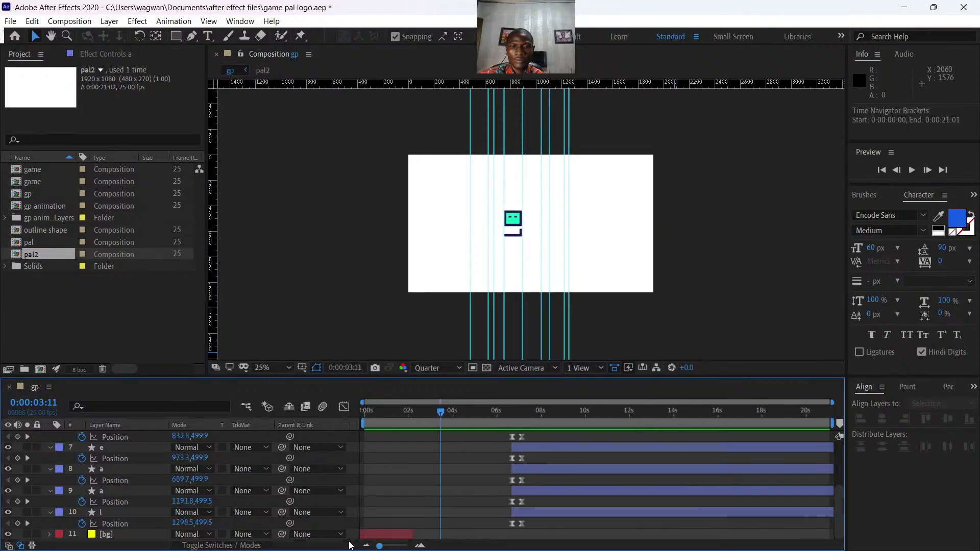
Preview the gp composition's whole logo animation, replaying it from about 0:00:02:15.
key(space)
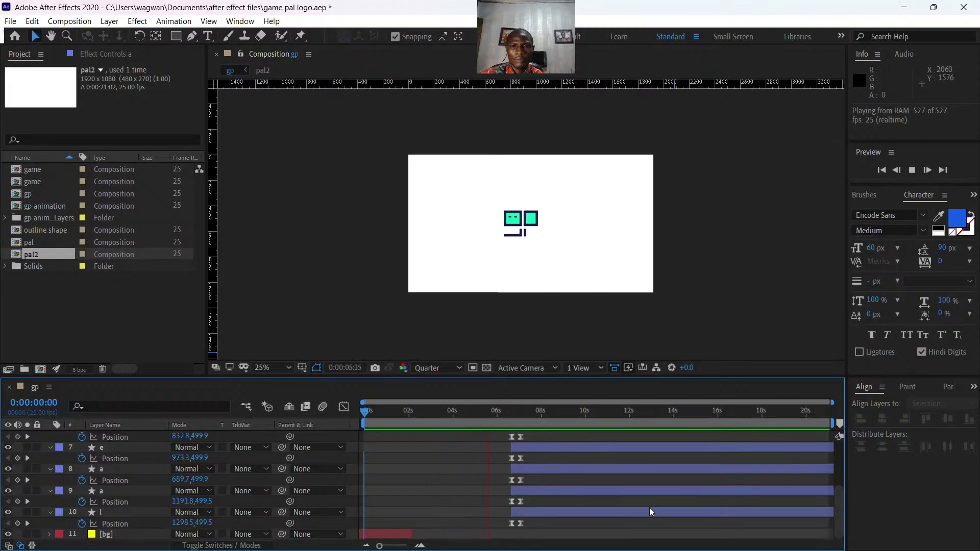
key(space)
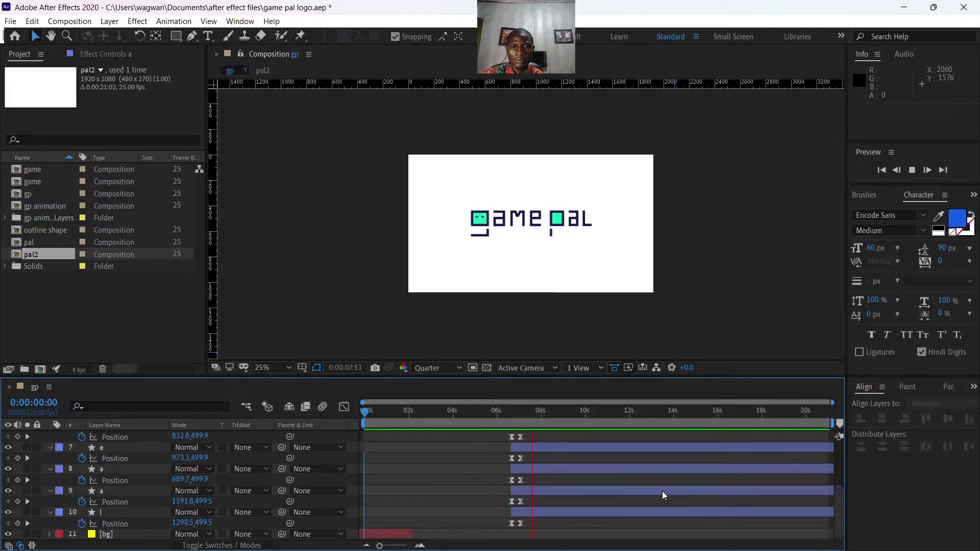
drag(531, 412, 427, 452)
key(space)
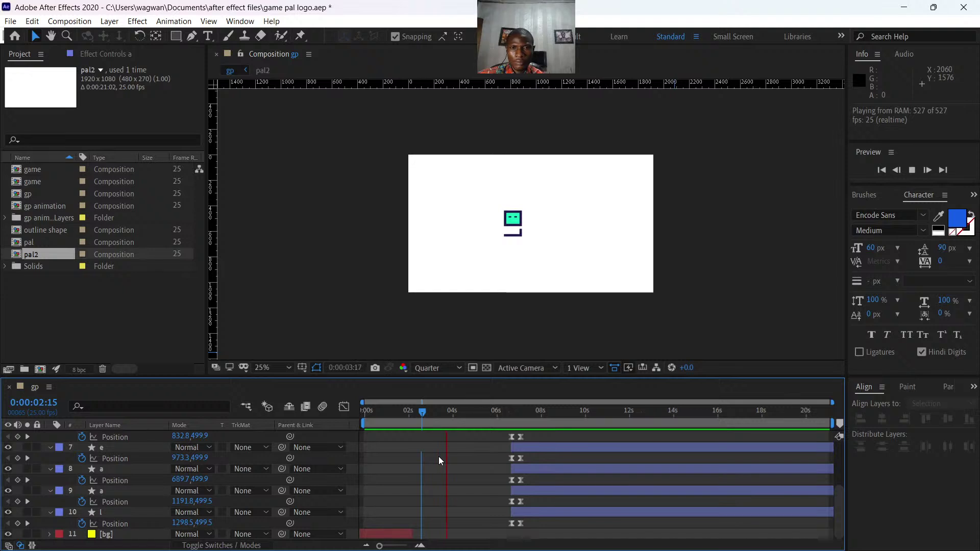
key(space)
scroll(510, 474, up, 4)
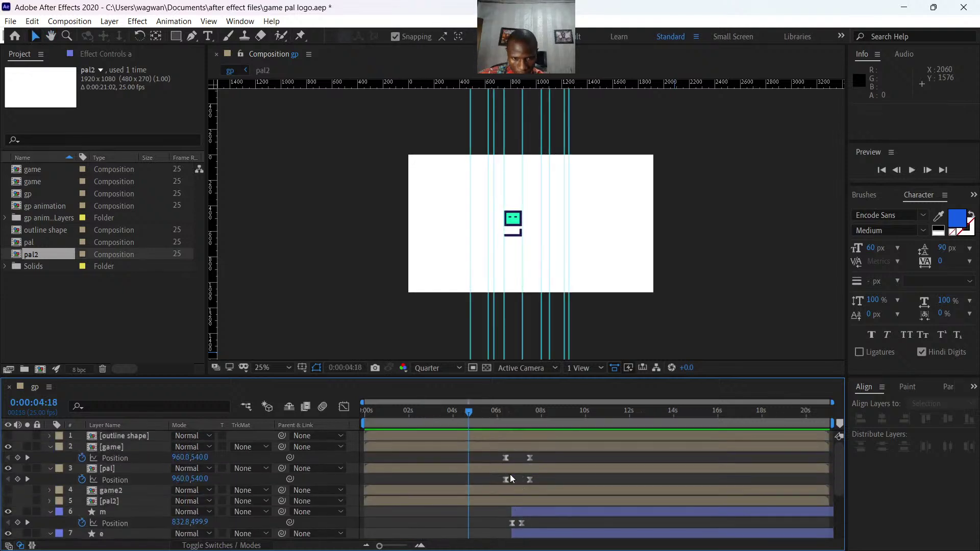
Check the outline shape, game, game2 and pal layers around 0:00:05:17 to find where the p shape begins.
click(453, 474)
drag(470, 414, 490, 430)
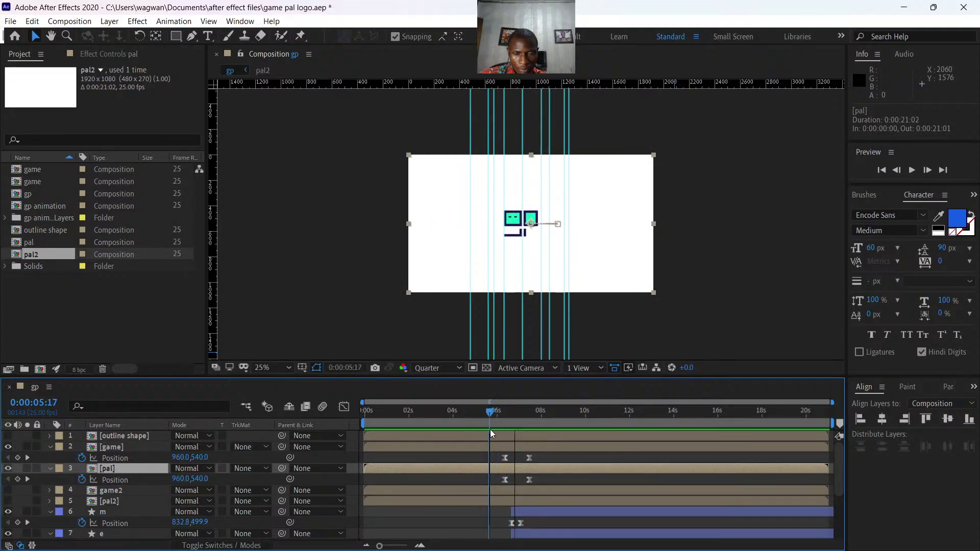
click(500, 434)
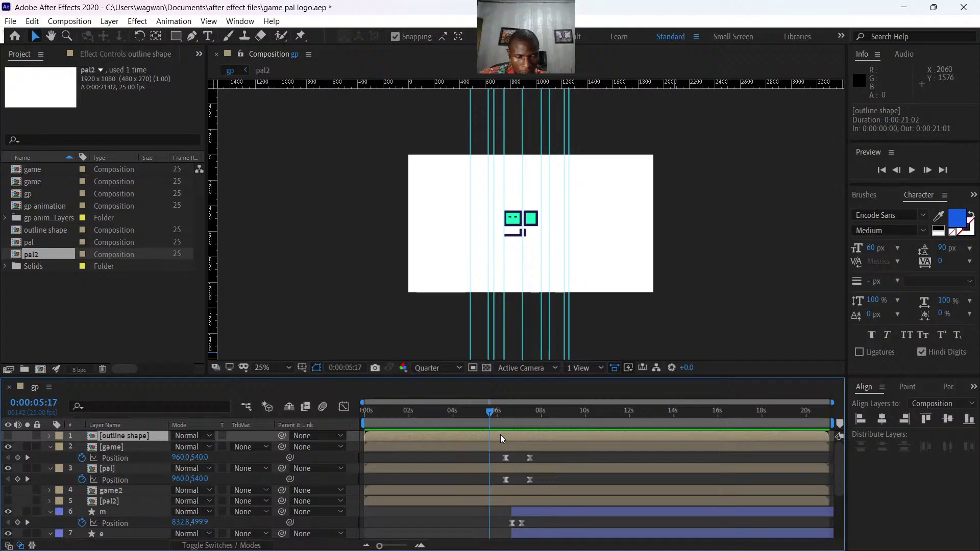
click(501, 447)
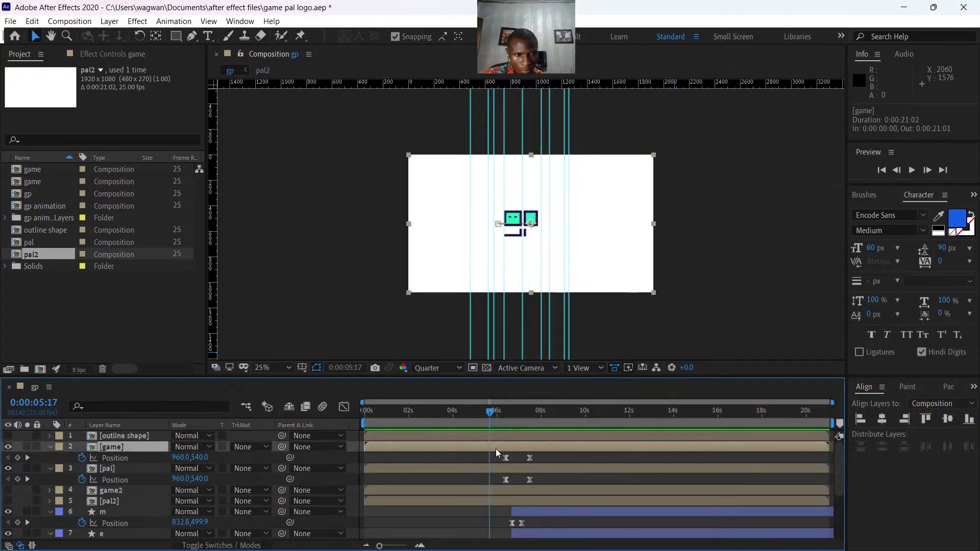
click(493, 492)
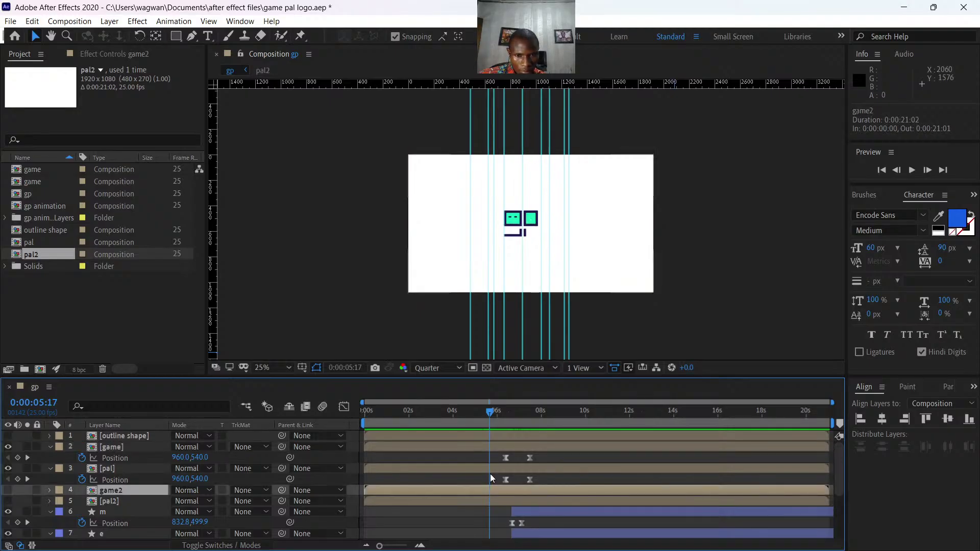
click(491, 471)
drag(491, 410, 469, 436)
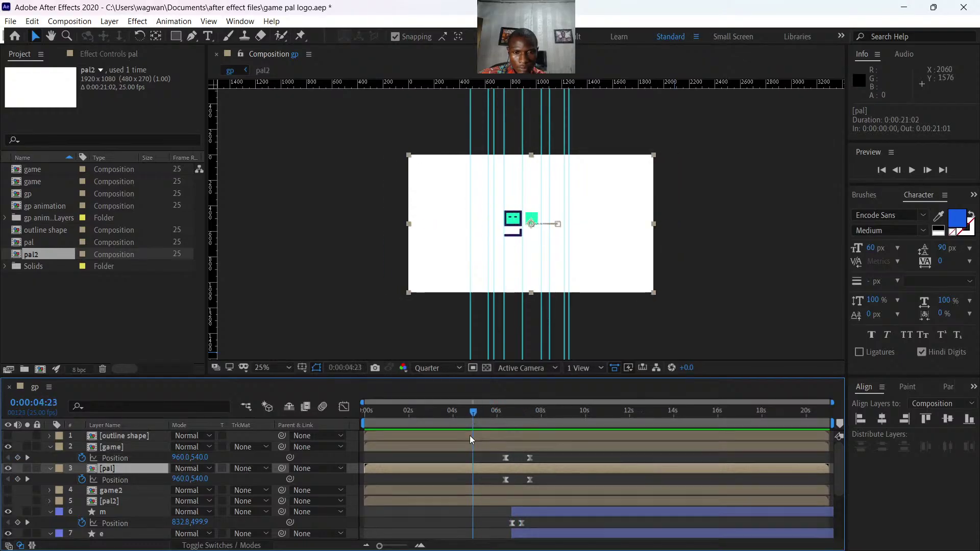
Open the pal composition and shift all three p layers together so the earliest one starts at 0:00:03:12.
double_click(474, 466)
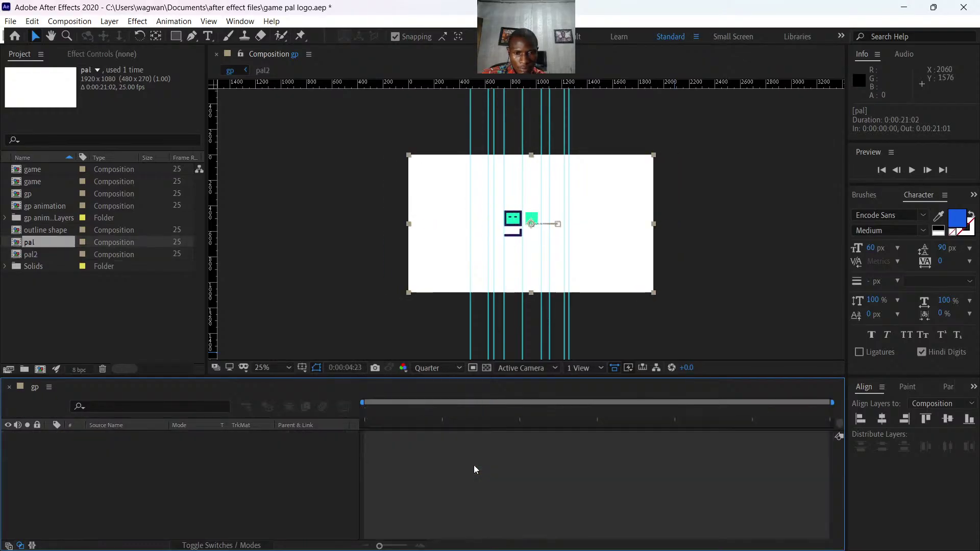
drag(474, 410, 441, 448)
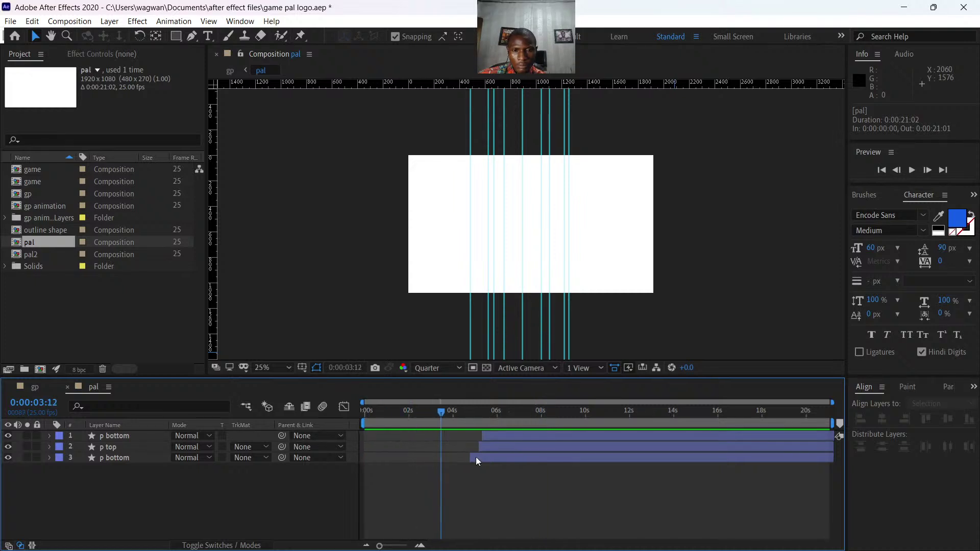
click(480, 458)
shift+click(511, 437)
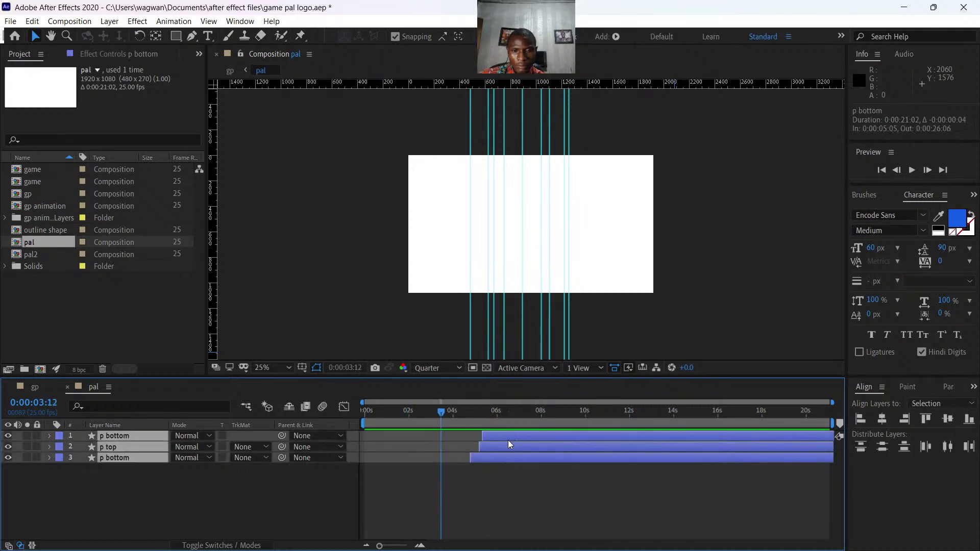
drag(508, 440, 478, 446)
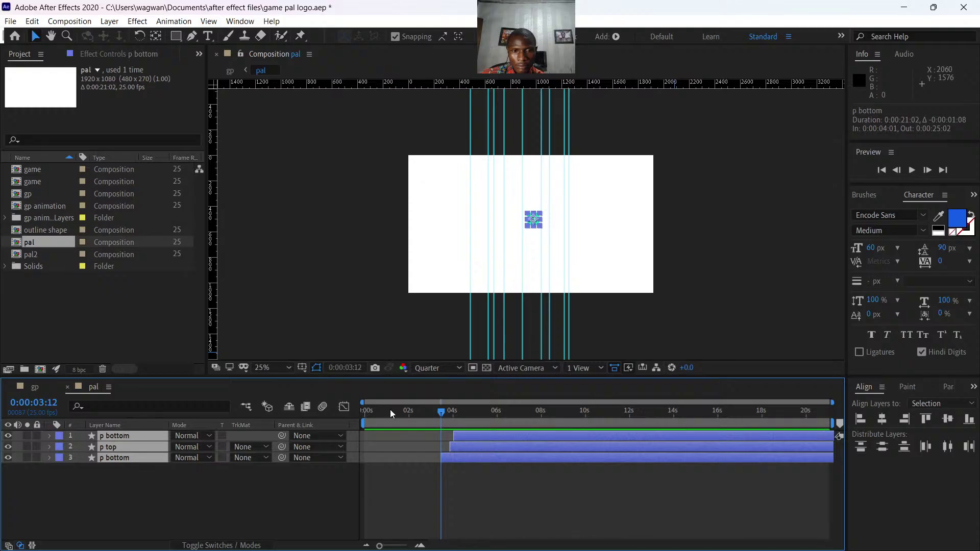
Return to the gp composition and preview the earlier p reveal from the start of the animation.
click(36, 387)
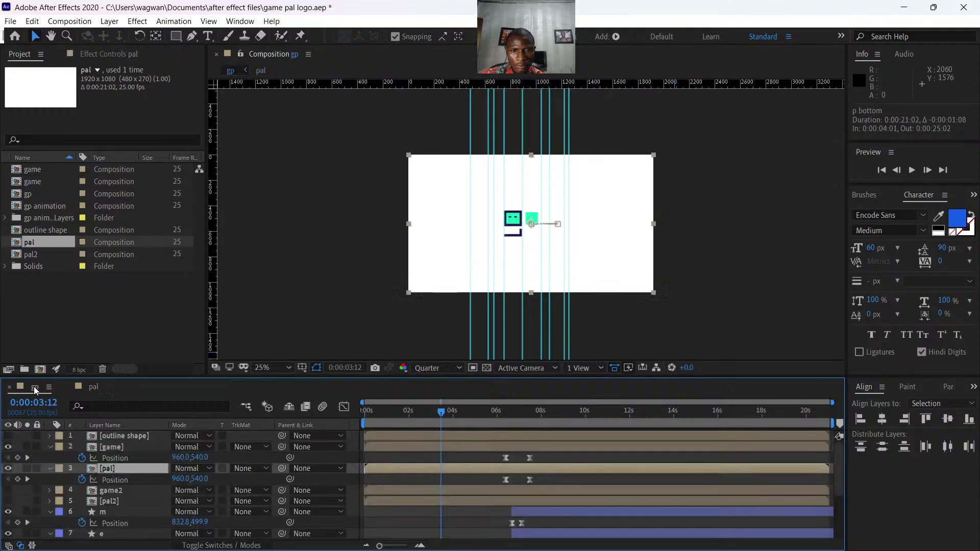
click(437, 412)
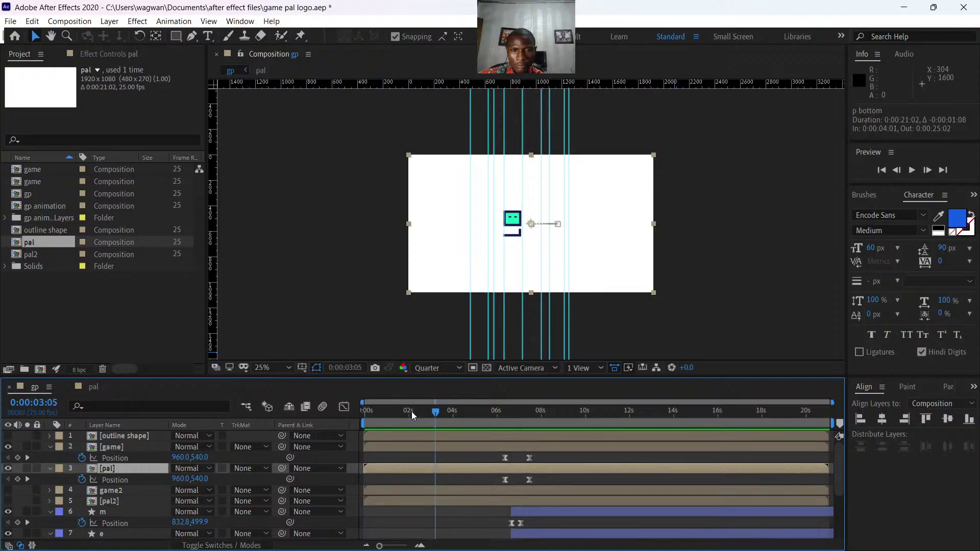
drag(412, 413, 380, 433)
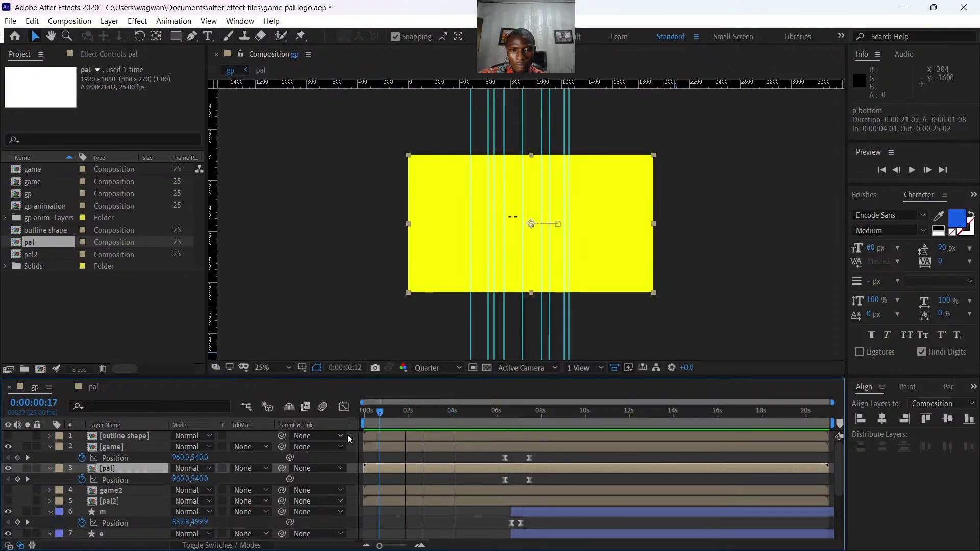
key(space)
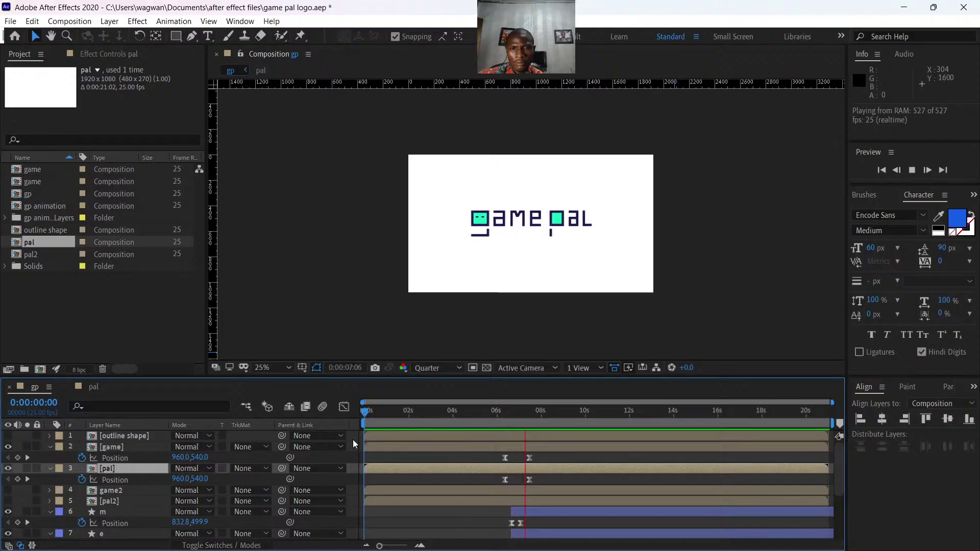
key(space)
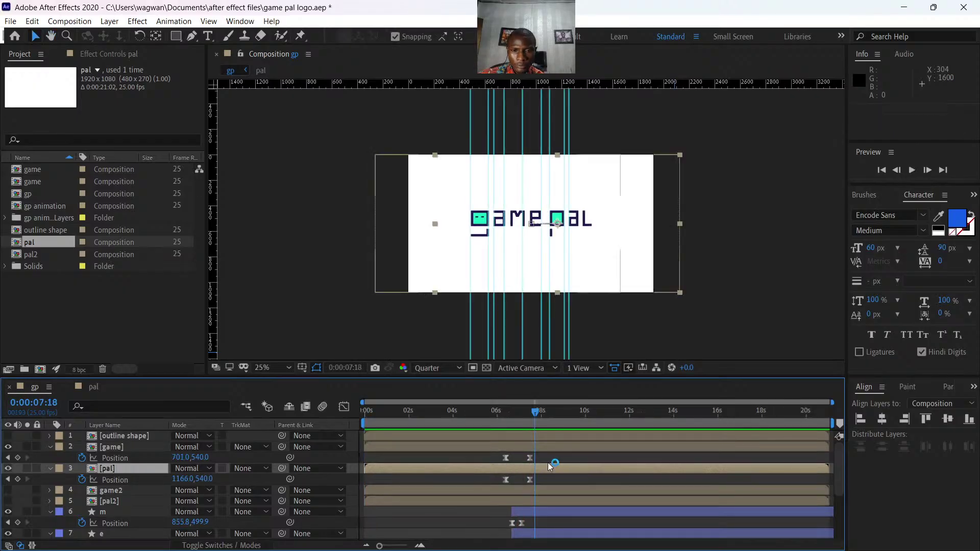
Move the game and pal layers' Position keyframes together so their slide starts just before 0:00:05:00, and preview it.
drag(541, 455, 472, 480)
drag(533, 416, 420, 421)
key(space)
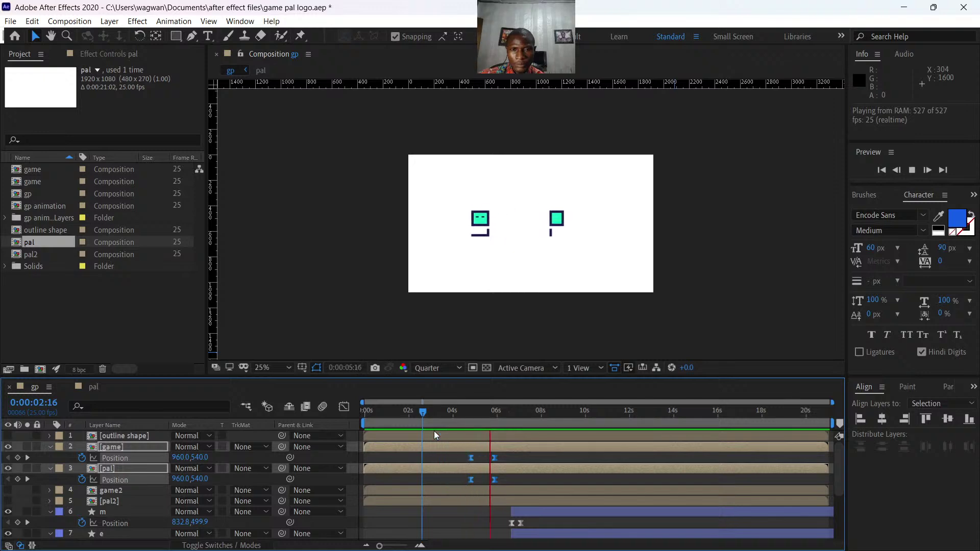
key(space)
Shift the m, e, a, a and l layers together to start at 0:00:04:18 and check the frame at 0:00:04:19.
scroll(531, 503, down, 4)
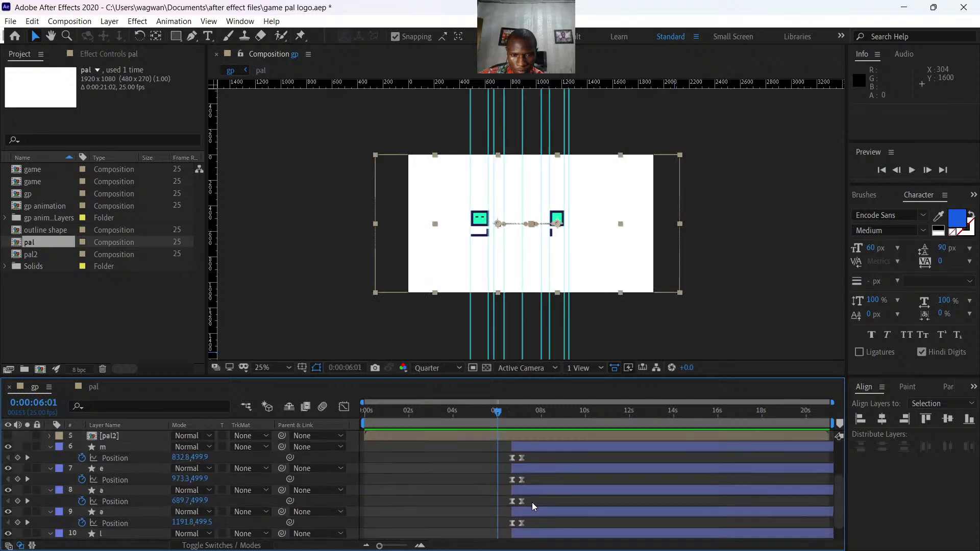
click(530, 511)
scroll(543, 483, up, 2)
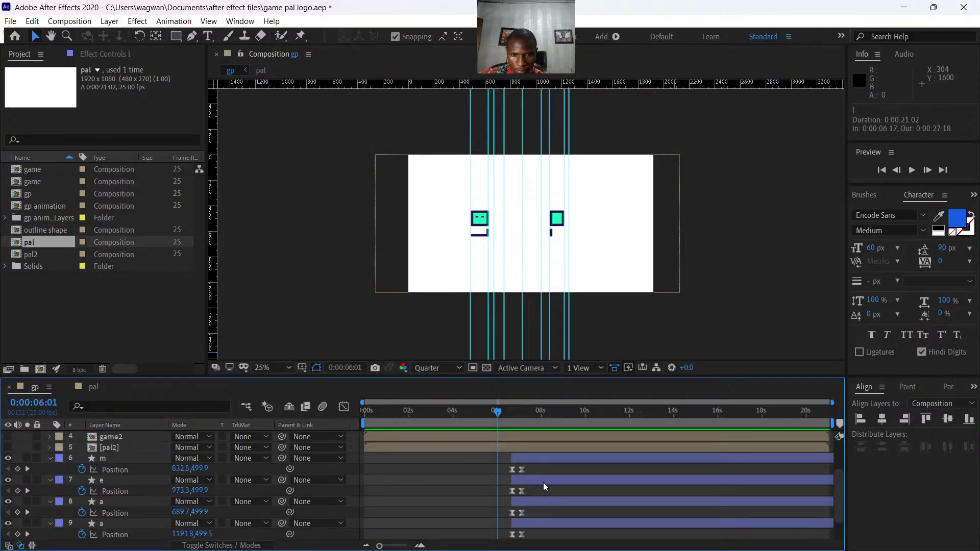
shift+click(538, 460)
scroll(538, 468, up, 3)
scroll(529, 485, down, 2)
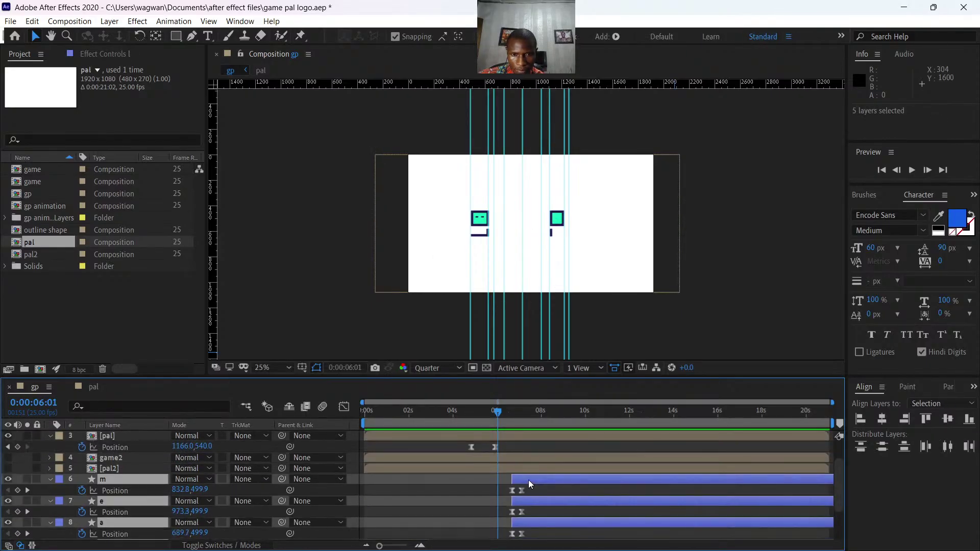
drag(528, 480, 483, 474)
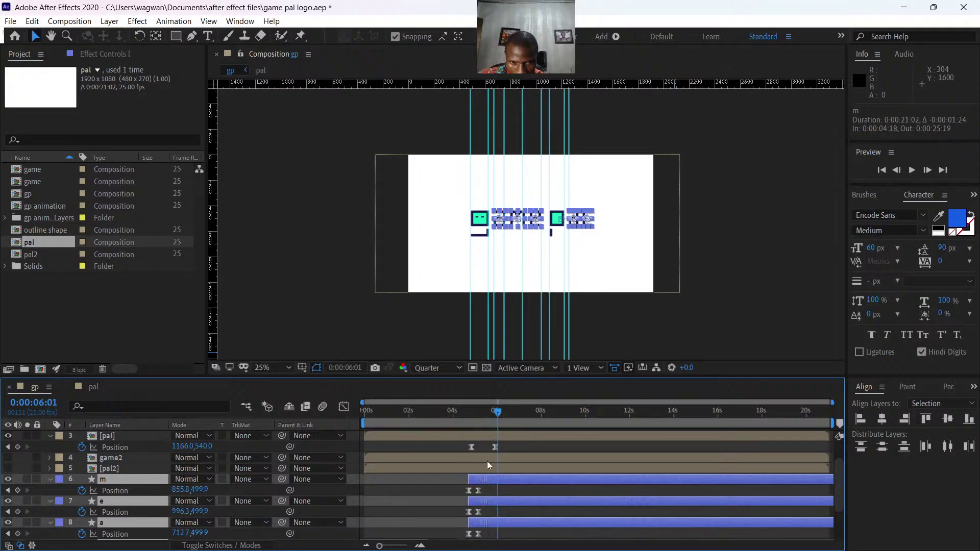
drag(497, 412, 468, 424)
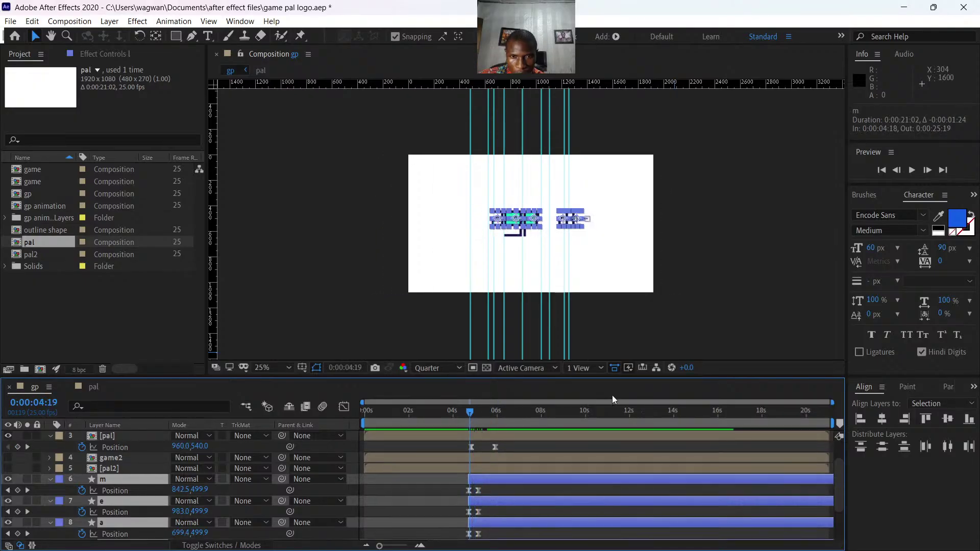
click(685, 307)
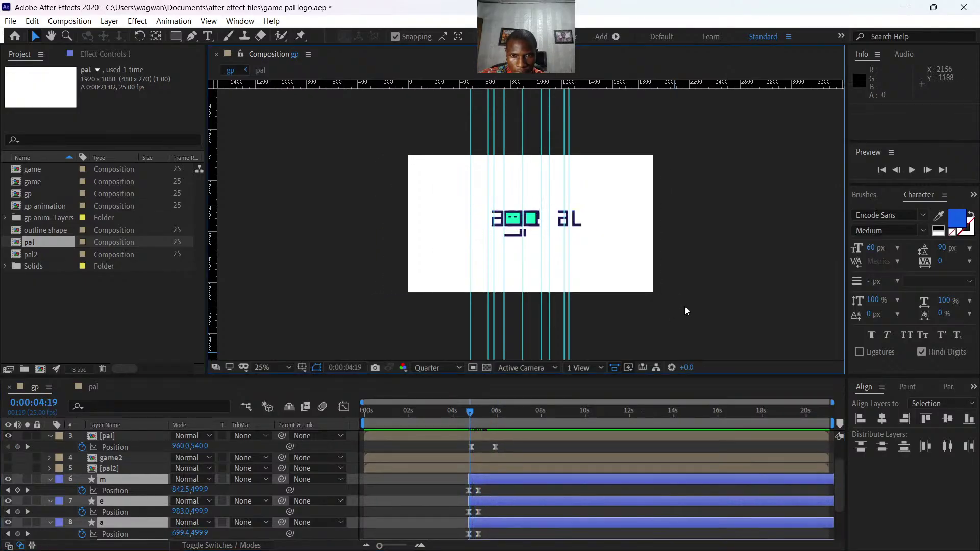
Reselect the five letter layers, m through l, shift them to start at 0:00:04:22, and preview the reveal from 0:00:04:16.
click(488, 477)
scroll(494, 486, down, 3)
shift+click(479, 510)
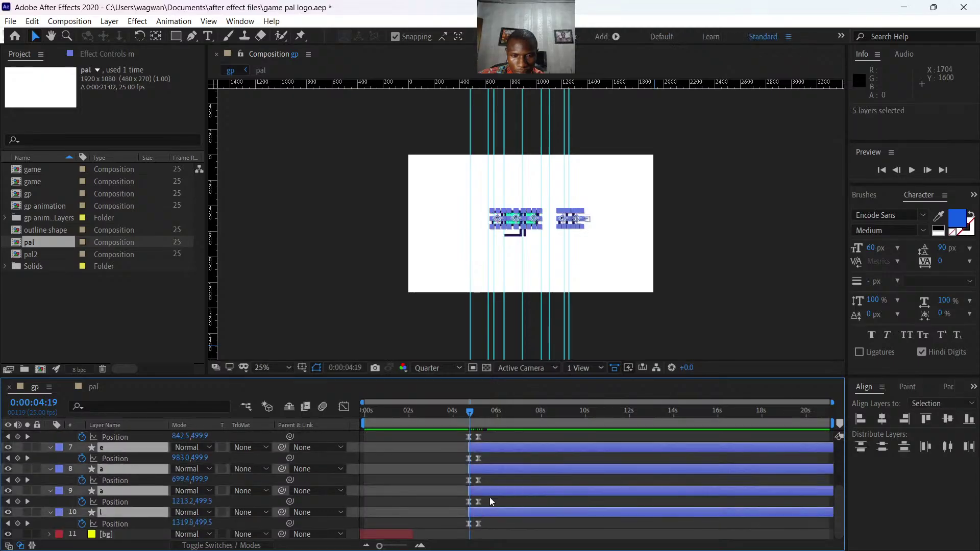
scroll(490, 497, up, 3)
drag(482, 490, 524, 489)
key(space)
key(space)
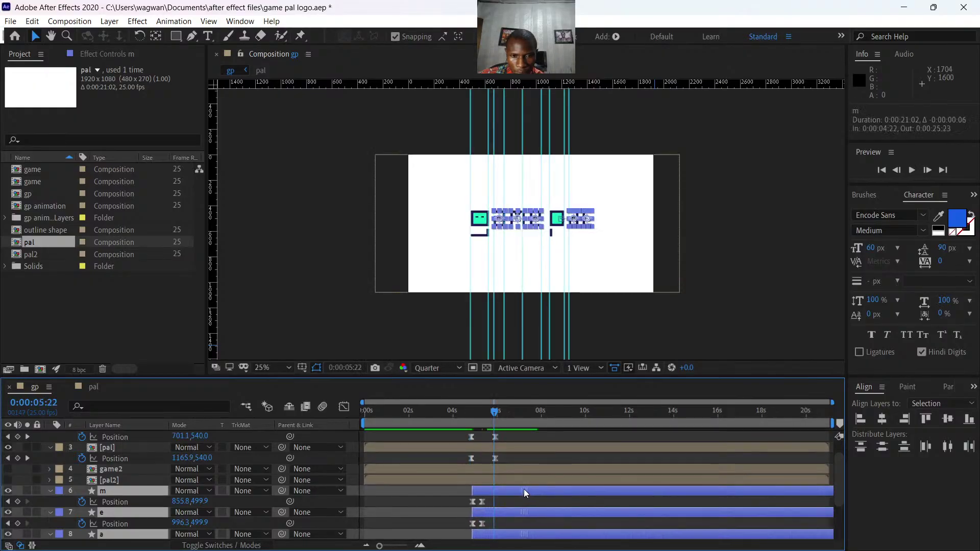
key(Page_Up)
drag(482, 414, 468, 415)
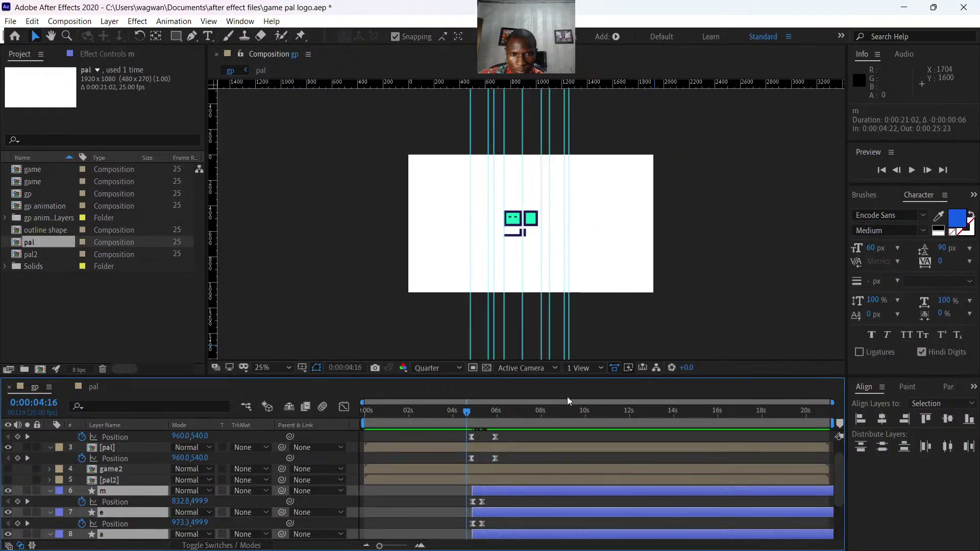
key(space)
key(space)
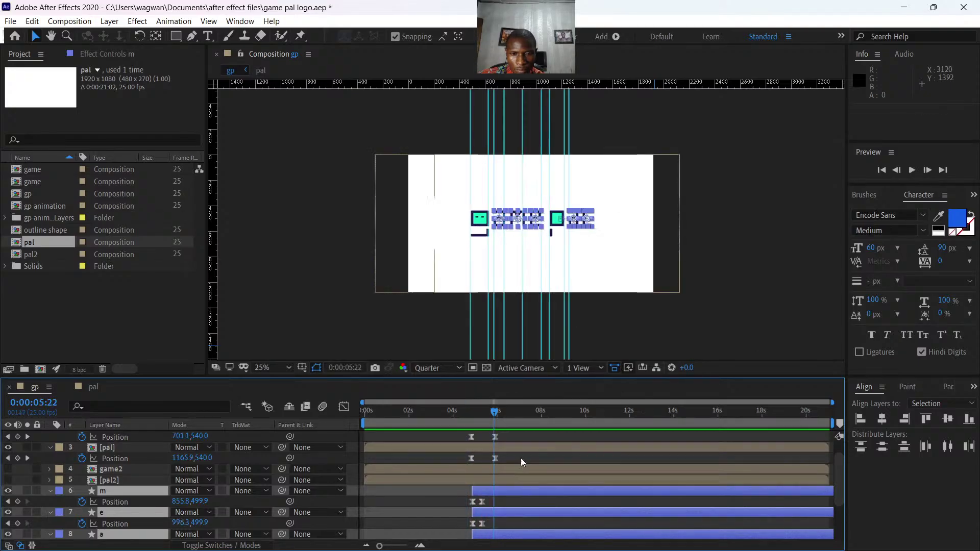
Shift the five letter layers to start at 0:00:05:22 and preview the reveal from 0:00:04:12.
drag(500, 491, 520, 488)
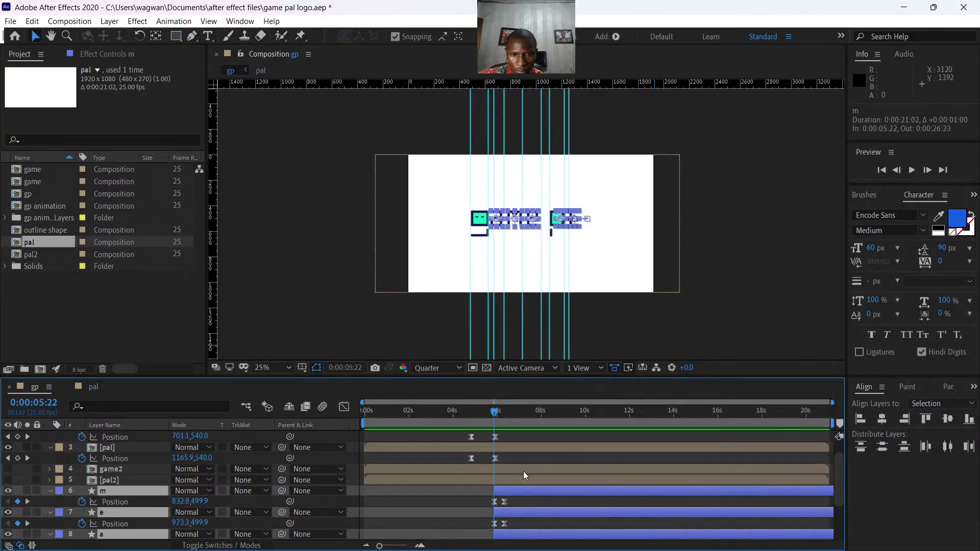
key(space)
key(space)
drag(502, 415, 465, 421)
key(space)
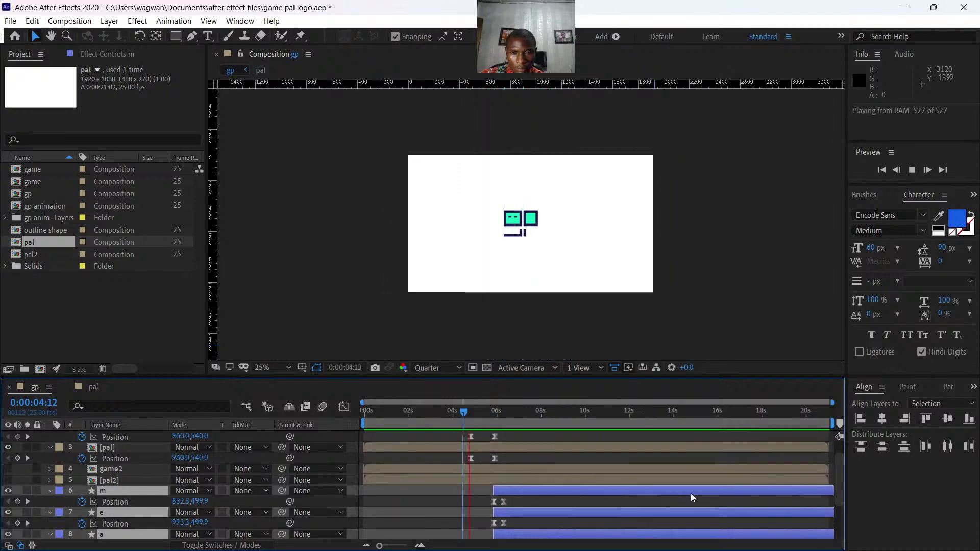
key(space)
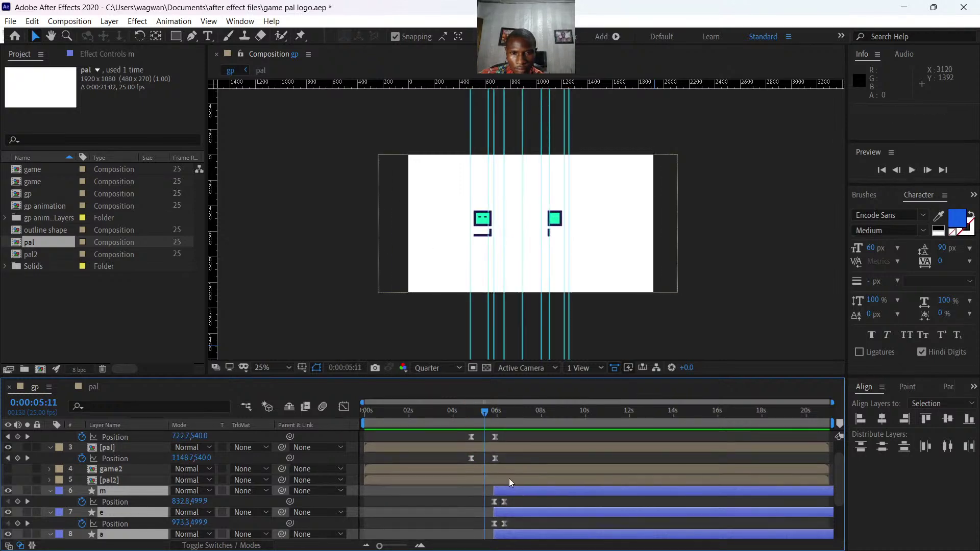
Shift the five letter layers to start at 0:00:05:08, while the game and pal shapes are still sliding apart, and preview.
drag(487, 412, 483, 410)
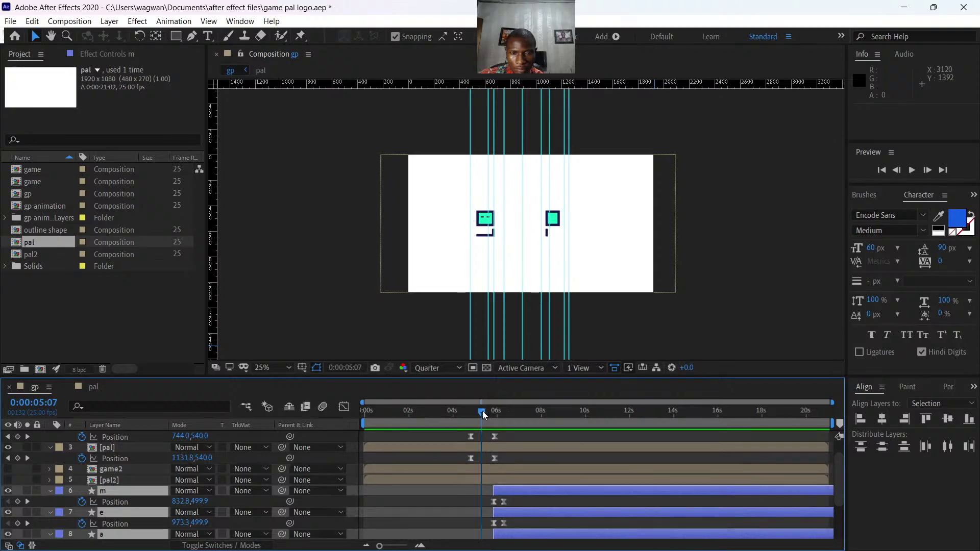
drag(516, 486, 504, 486)
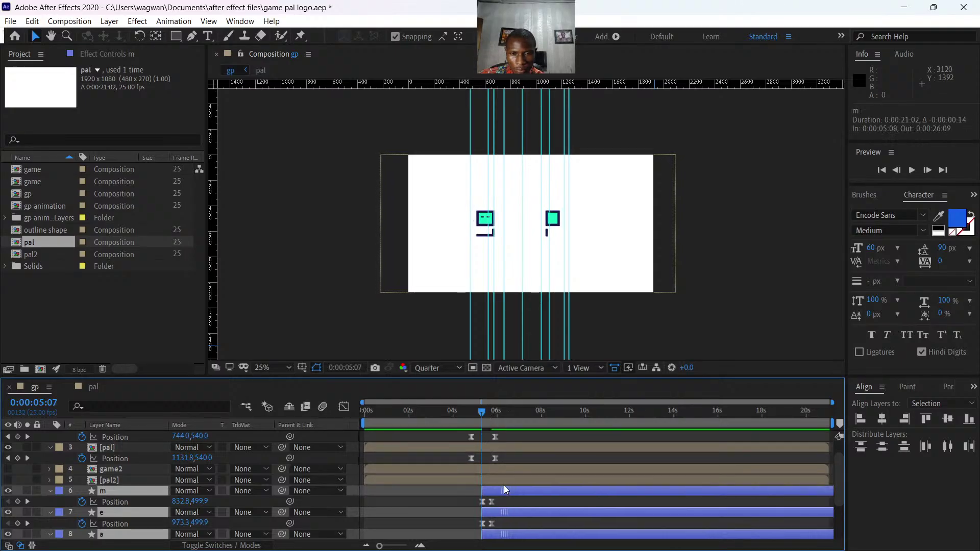
key(space)
key(space)
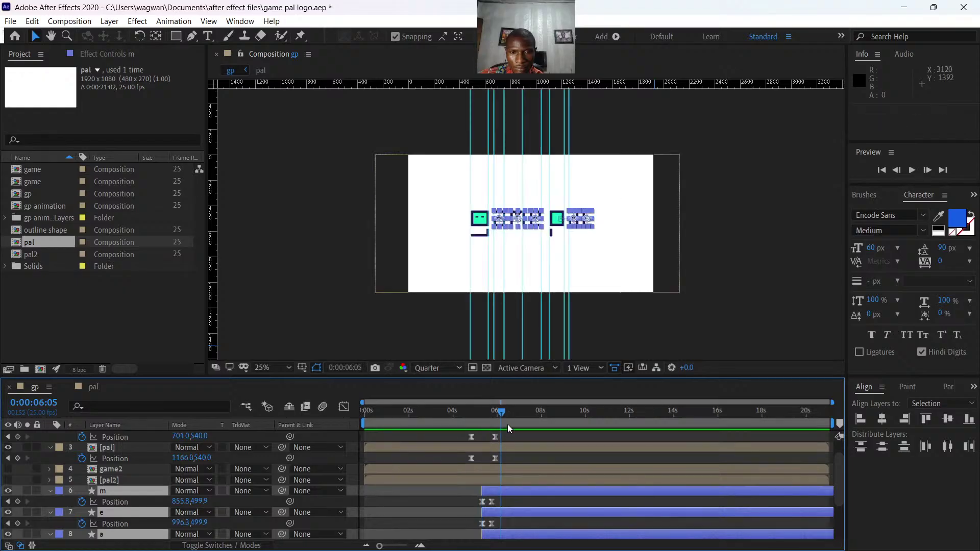
Shift the five letter layers to start at 0:00:05:04 and preview the reveal from 0:00:04:16.
drag(497, 411, 476, 412)
key(space)
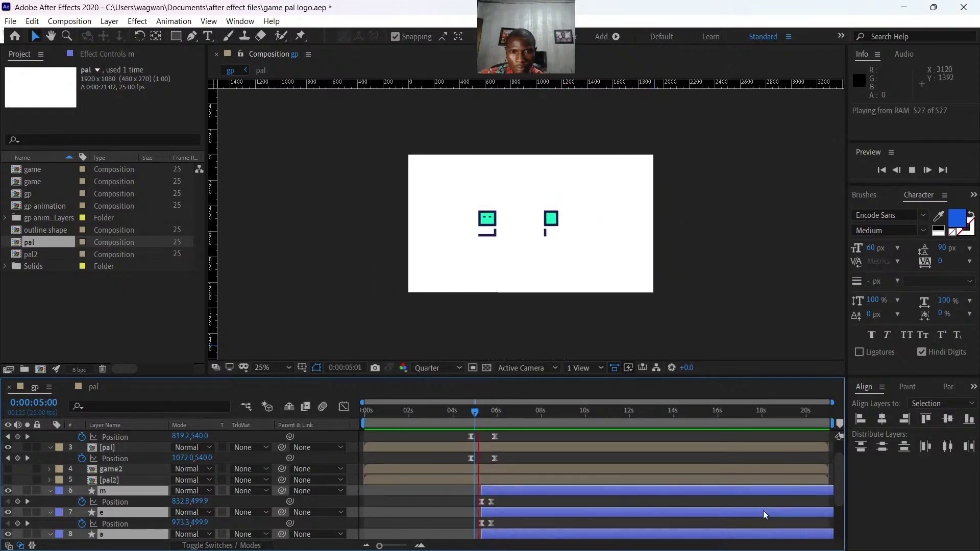
key(space)
drag(535, 489, 531, 489)
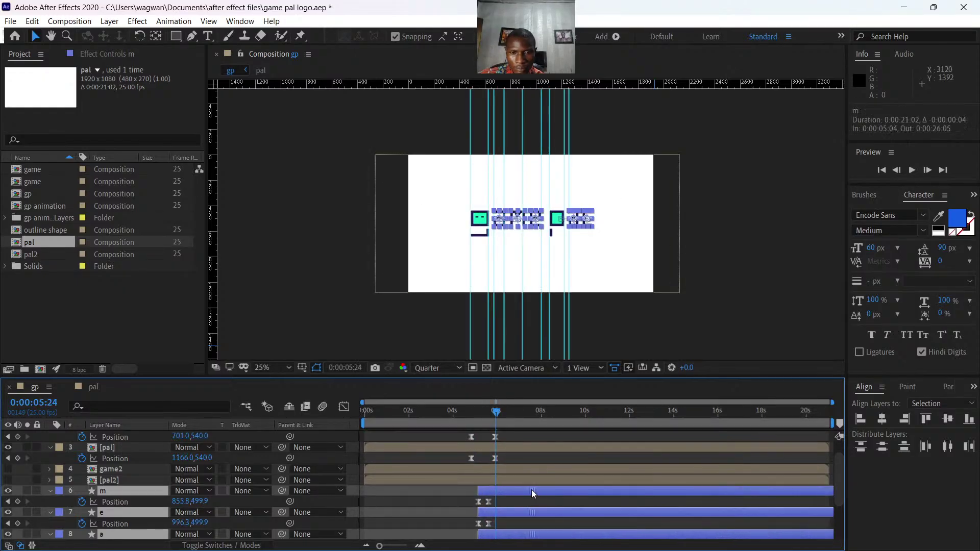
drag(486, 412, 465, 418)
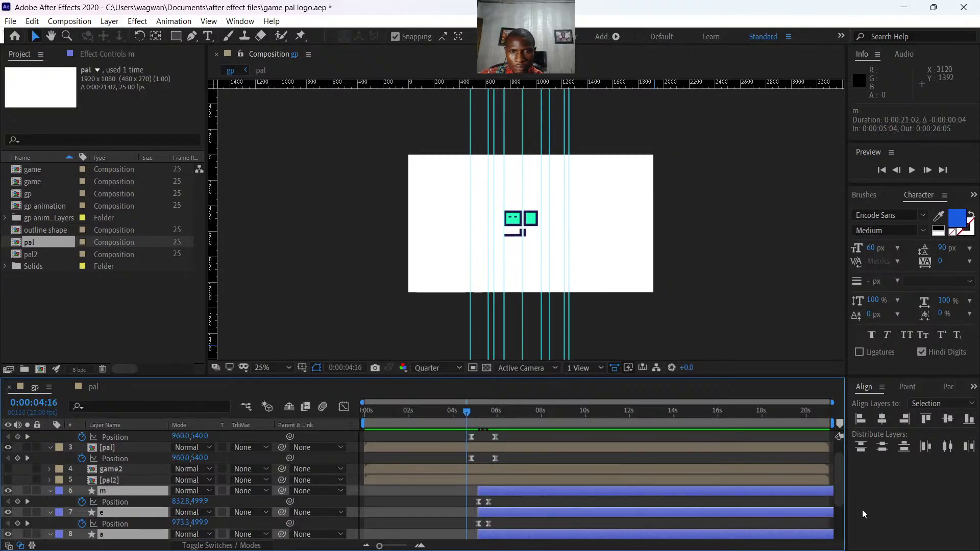
key(space)
key(space)
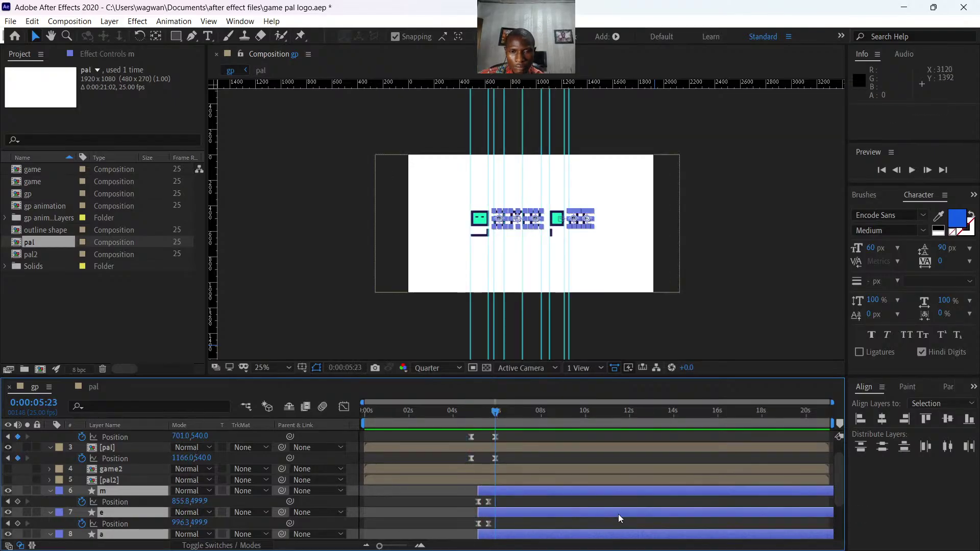
Shift the five letter layers to start at 0:00:05:00 and preview the reveal from just before the shapes slide apart.
drag(508, 488, 505, 489)
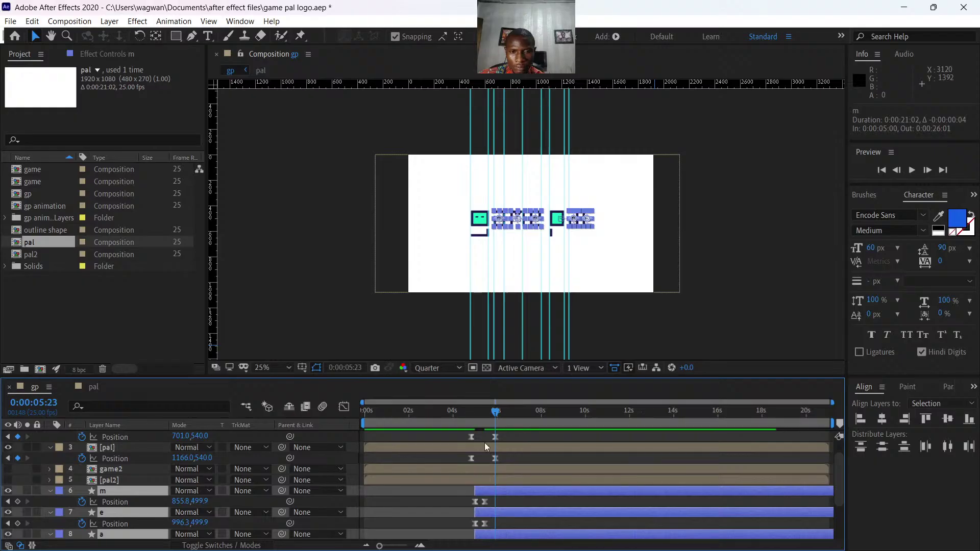
click(479, 412)
click(471, 414)
key(space)
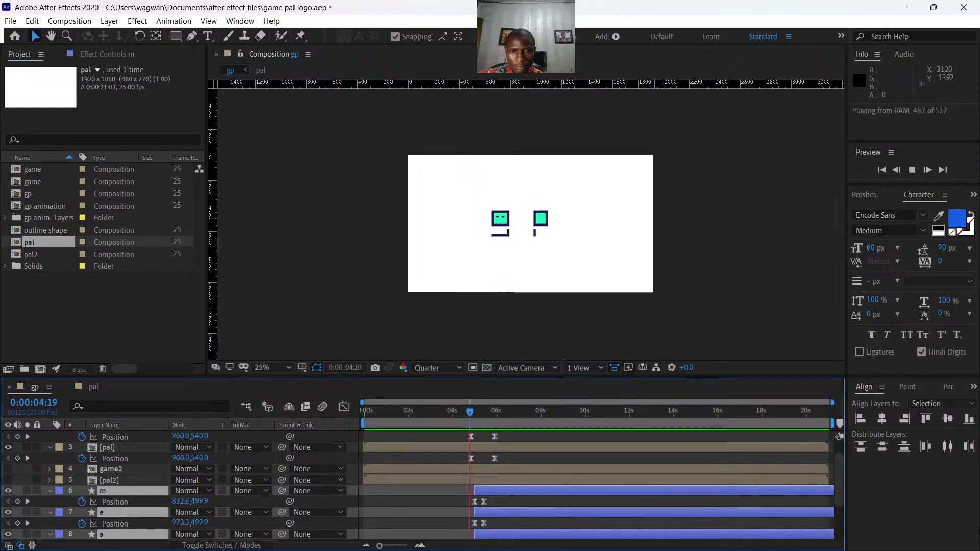
key(space)
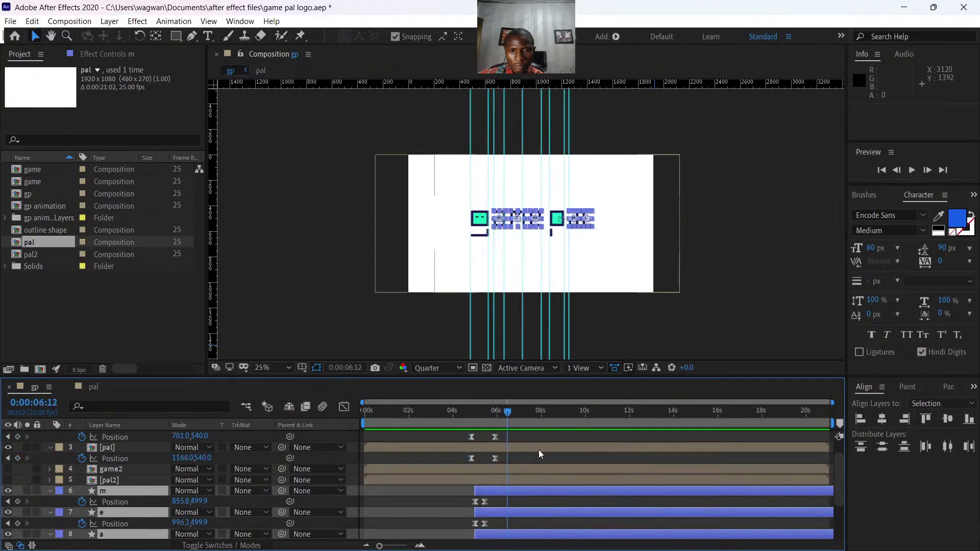
drag(491, 413, 470, 413)
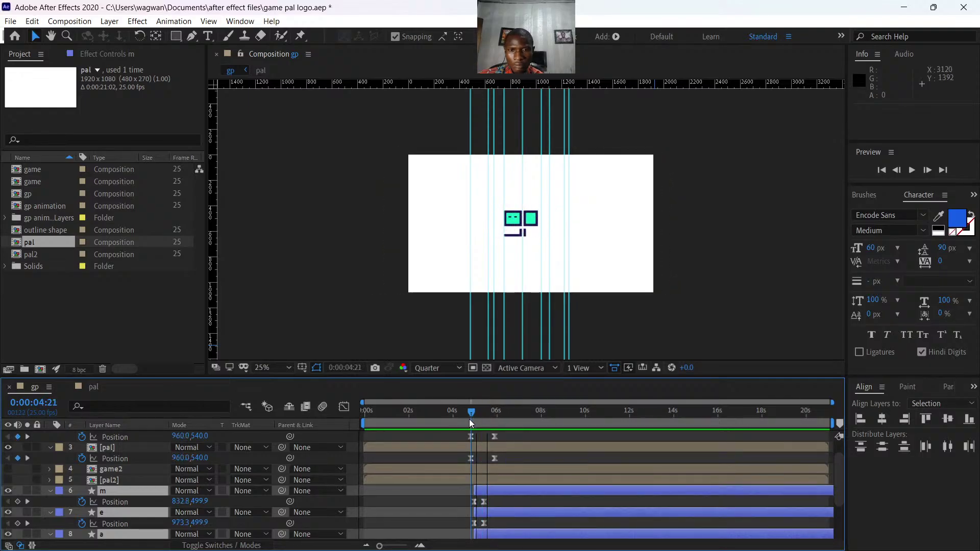
key(space)
key(space)
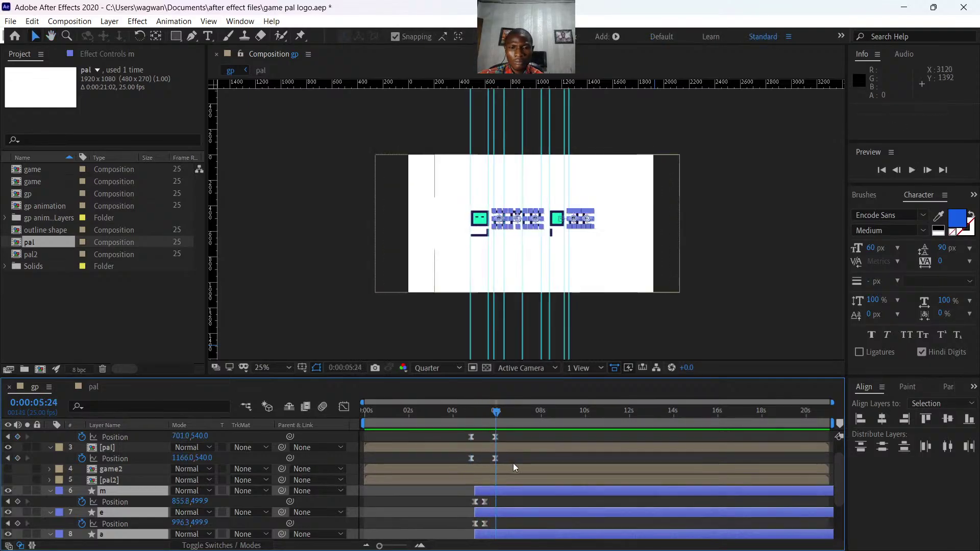
Shift the five letter layers to start at 0:00:05:05 and preview the reveal from 0:00:04:15.
drag(488, 489, 492, 490)
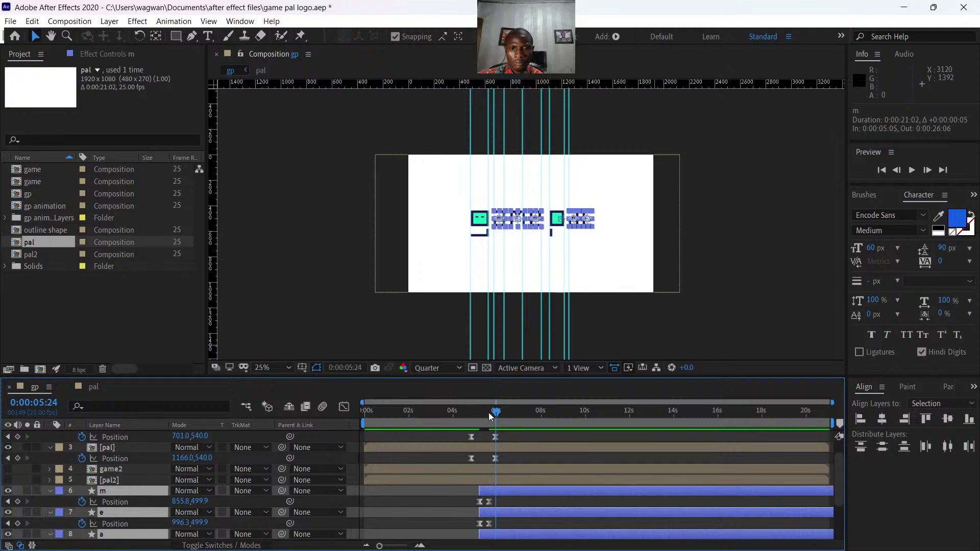
drag(490, 412, 468, 414)
key(space)
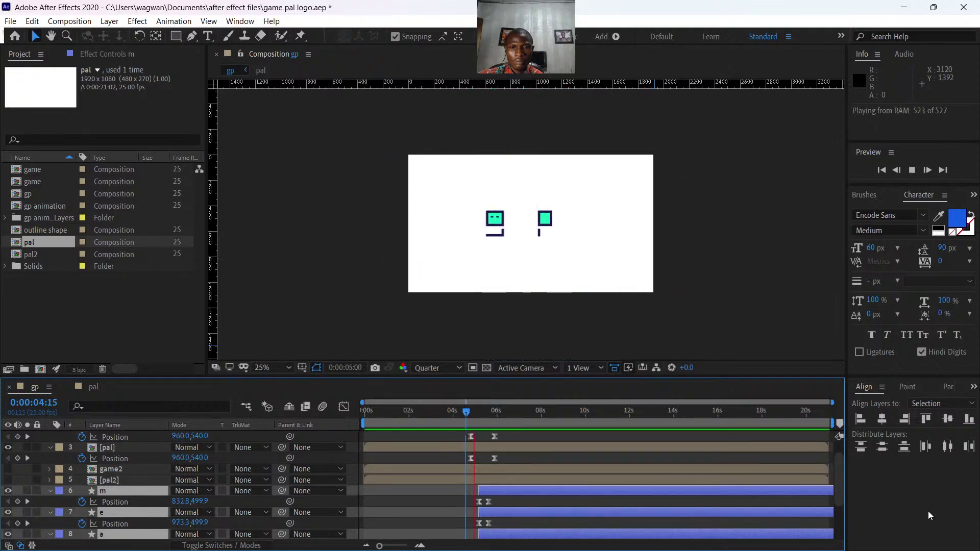
key(space)
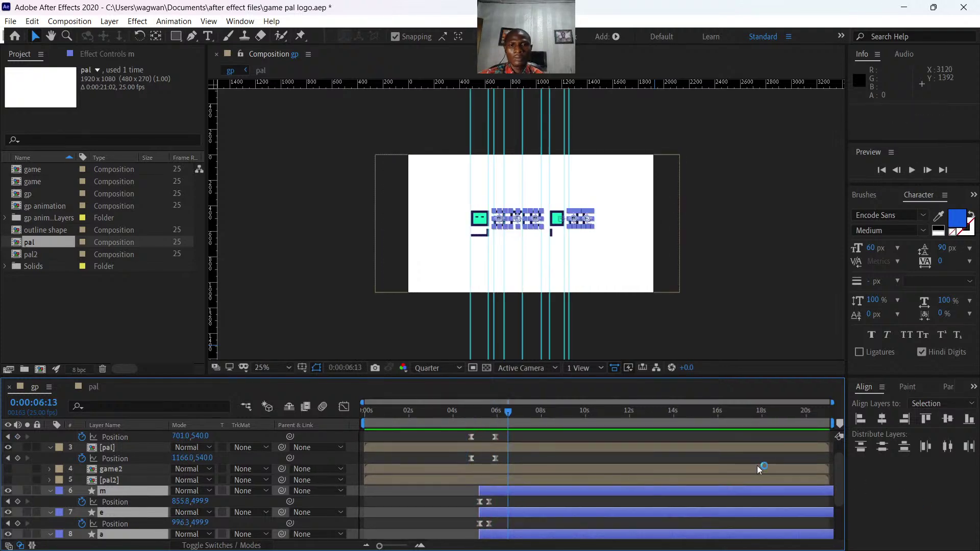
Deselect the letter layers, replay the reveal and inspect the frames between 0:00:05:02 and 0:00:05:07.
click(771, 261)
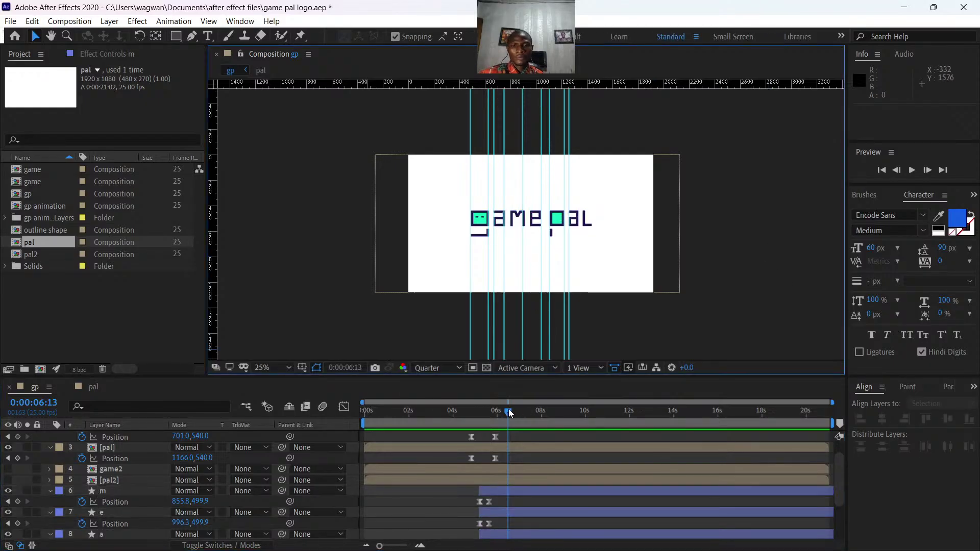
drag(509, 413, 467, 403)
key(space)
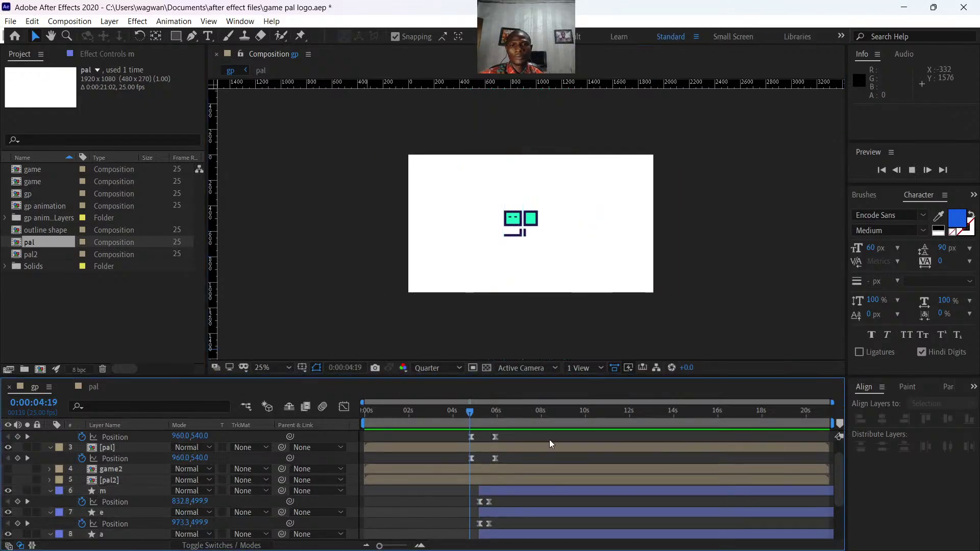
key(space)
drag(522, 416, 473, 413)
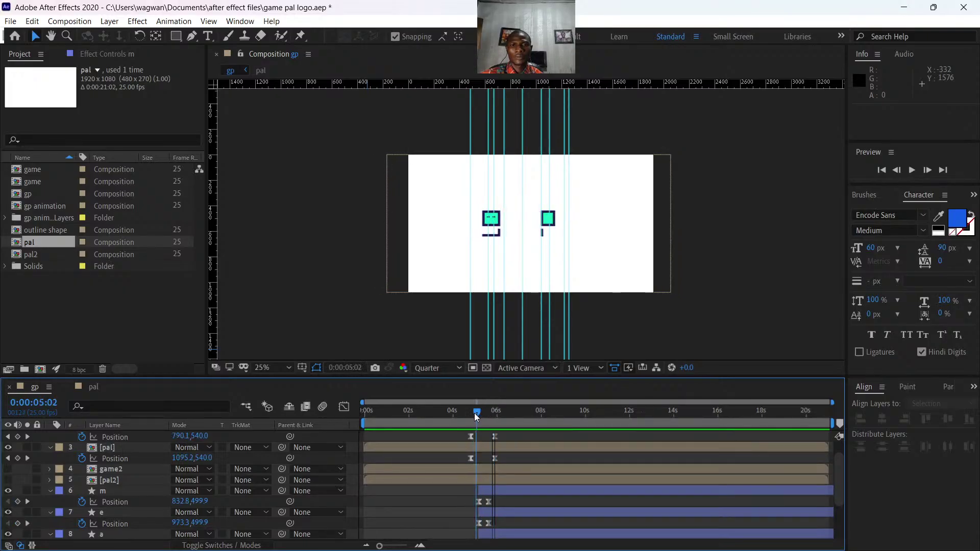
drag(474, 412, 482, 420)
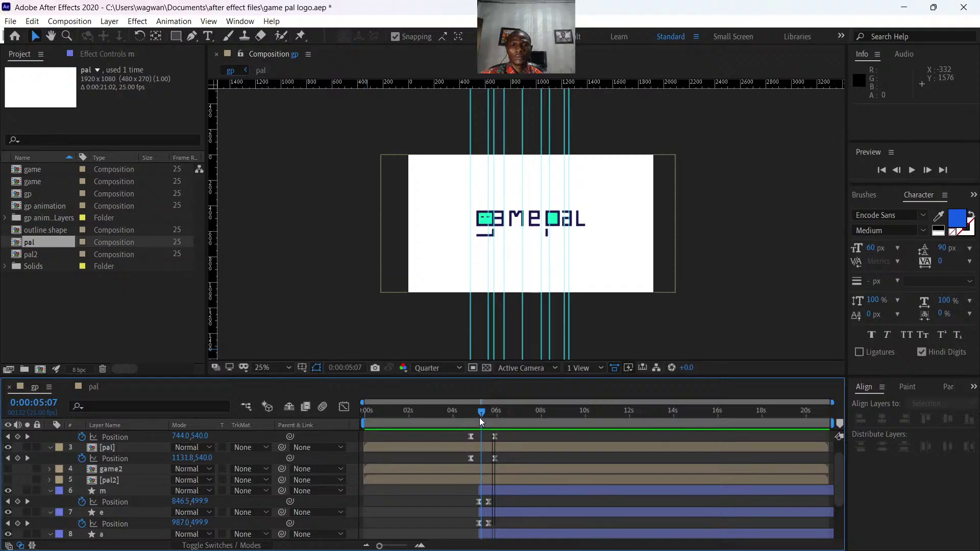
Reselect the five letter layers, m through l, shift them to start at 0:00:05:02, and preview the reveal.
click(501, 489)
scroll(505, 492, down, 3)
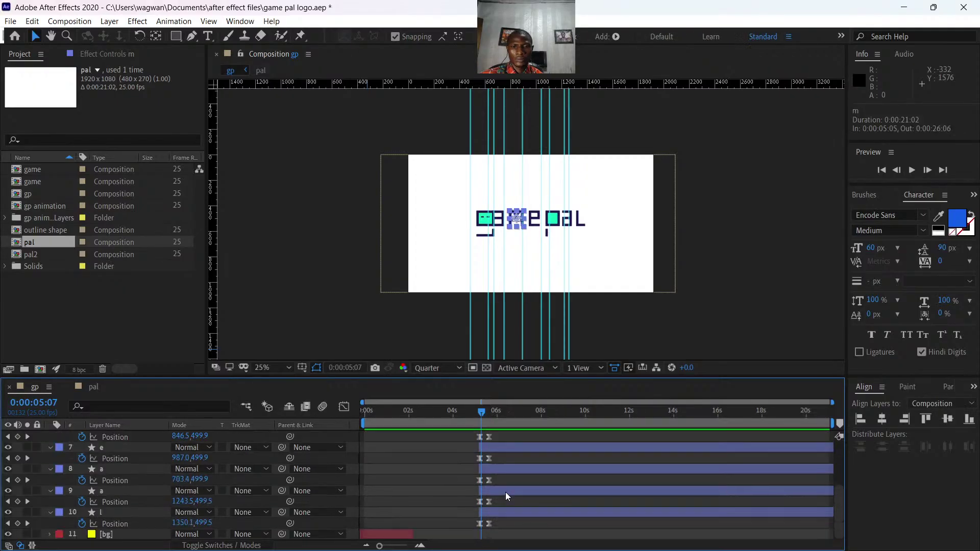
shift+click(501, 512)
scroll(500, 501, up, 3)
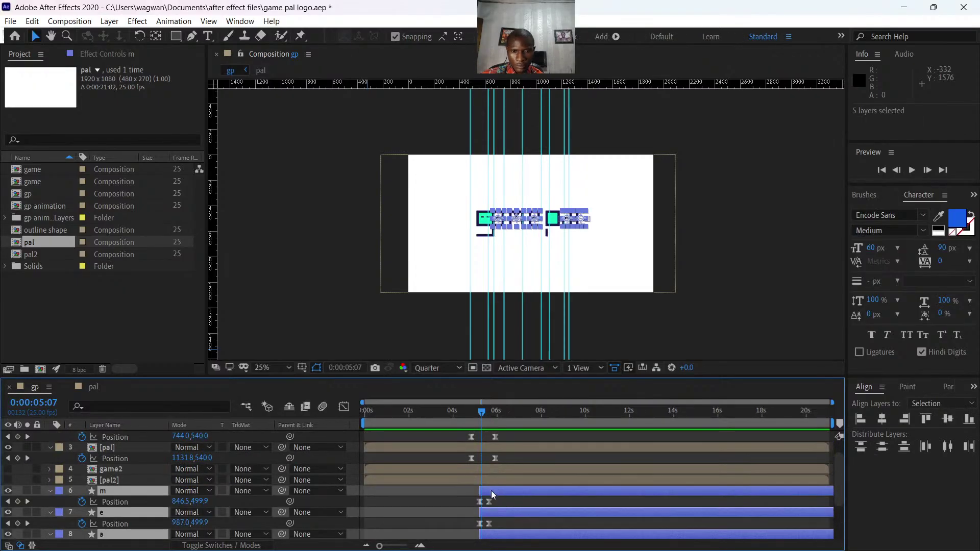
drag(491, 492, 489, 491)
drag(479, 412, 470, 416)
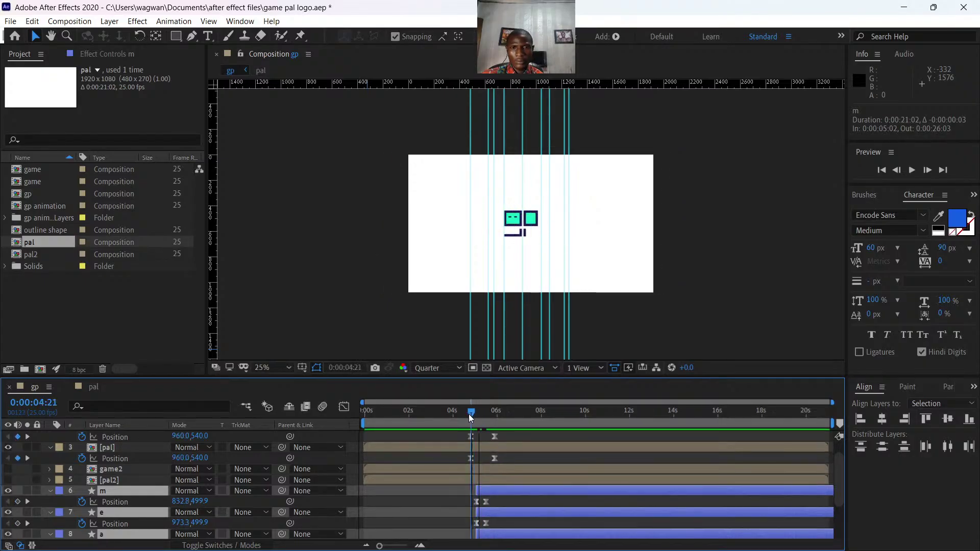
key(space)
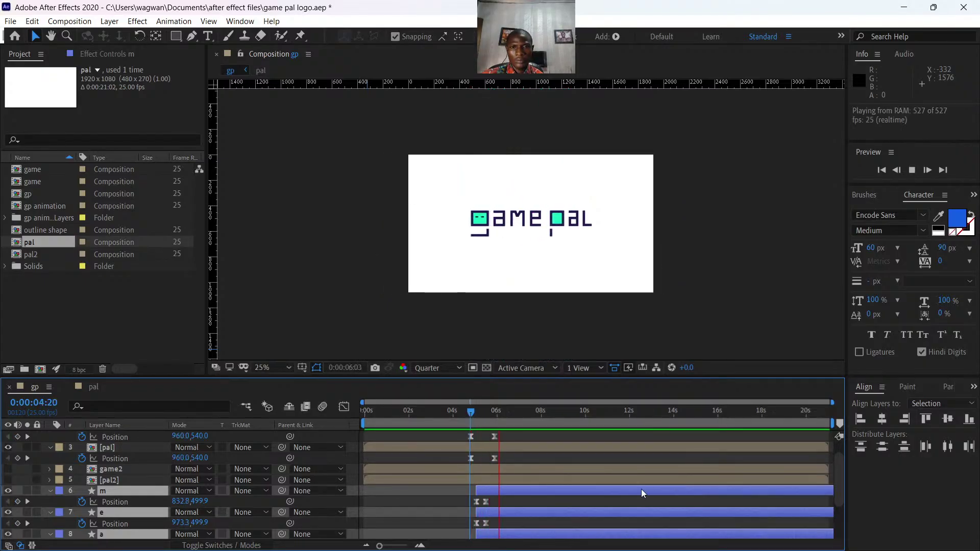
key(space)
click(505, 427)
drag(502, 412, 473, 420)
key(space)
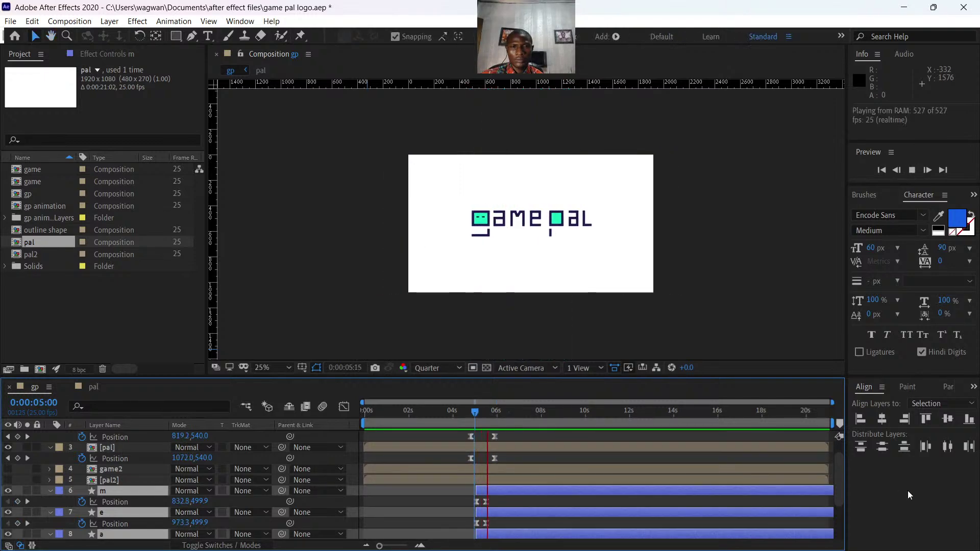
key(space)
Play the whole logo animation from 0:00:00:00 through the finished game pal wordmark.
scroll(752, 264, down, 4)
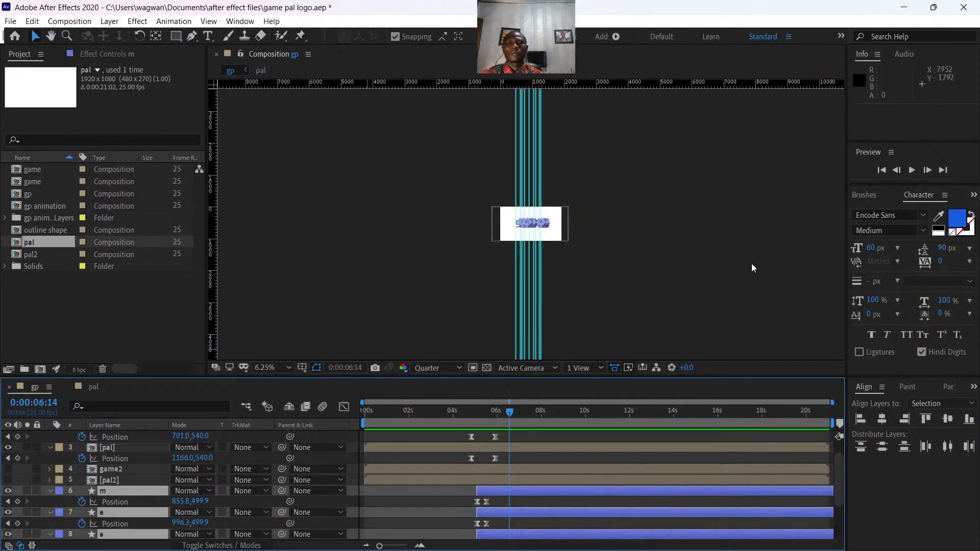
scroll(756, 245, up, 2)
scroll(603, 302, up, 2)
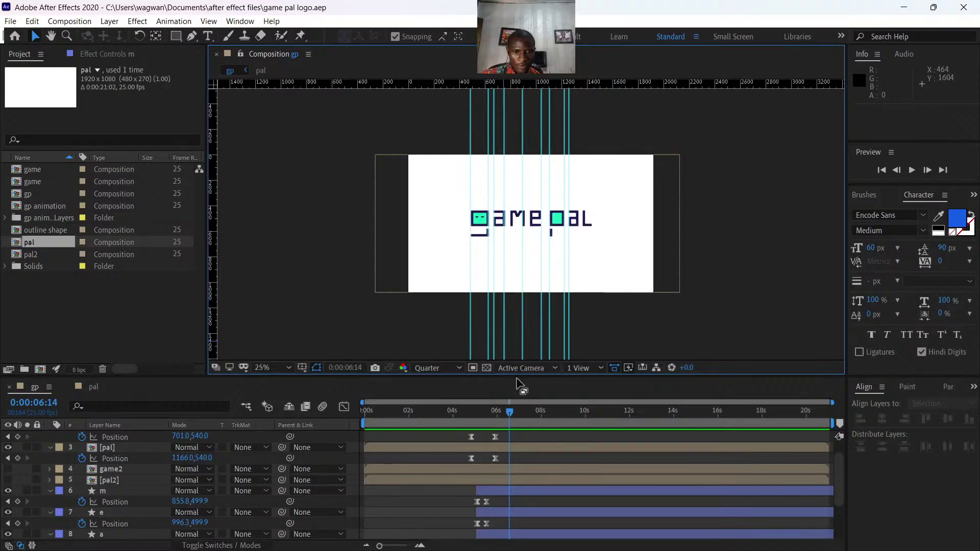
drag(512, 412, 367, 413)
key(space)
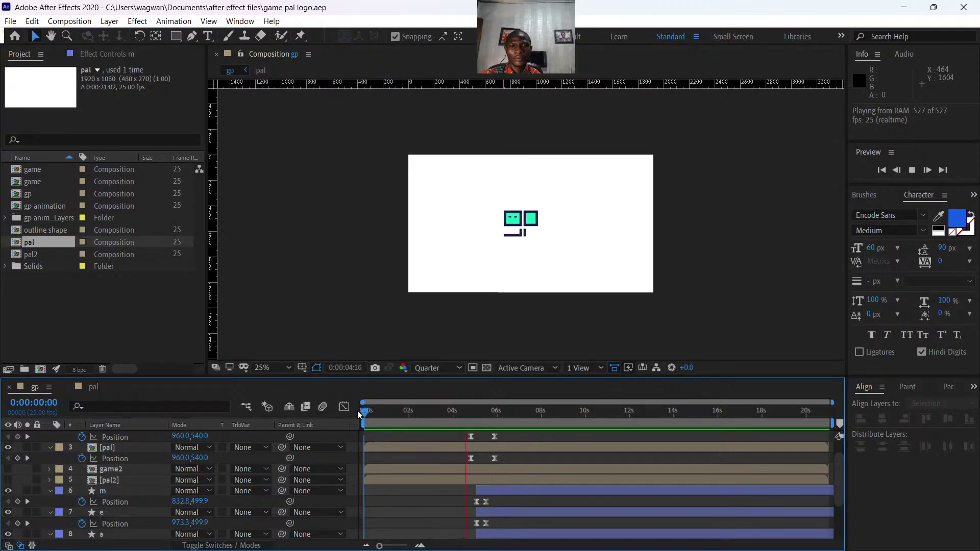
key(space)
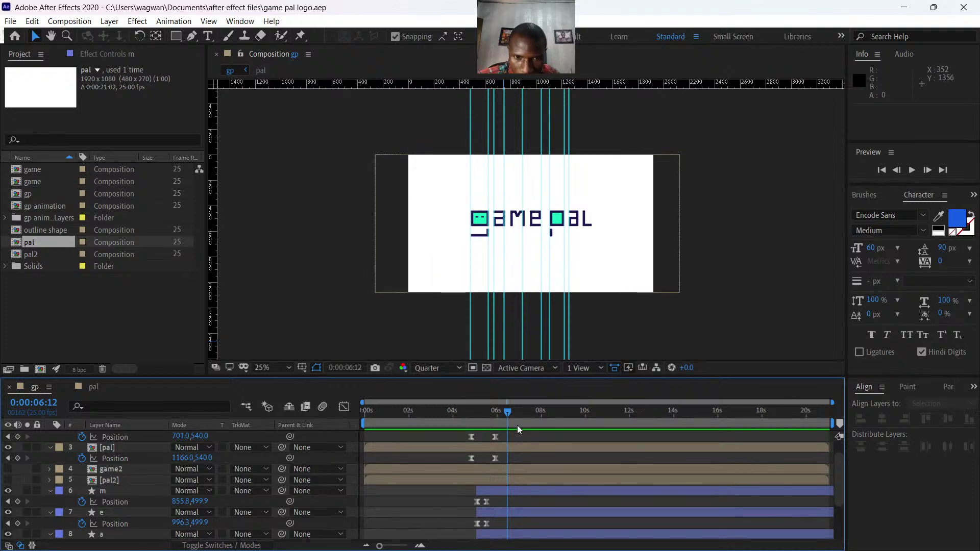
Scrub through the end of the reveal between 0:00:05:16 and 0:00:06:13 to examine how the logo settles.
drag(504, 415, 496, 444)
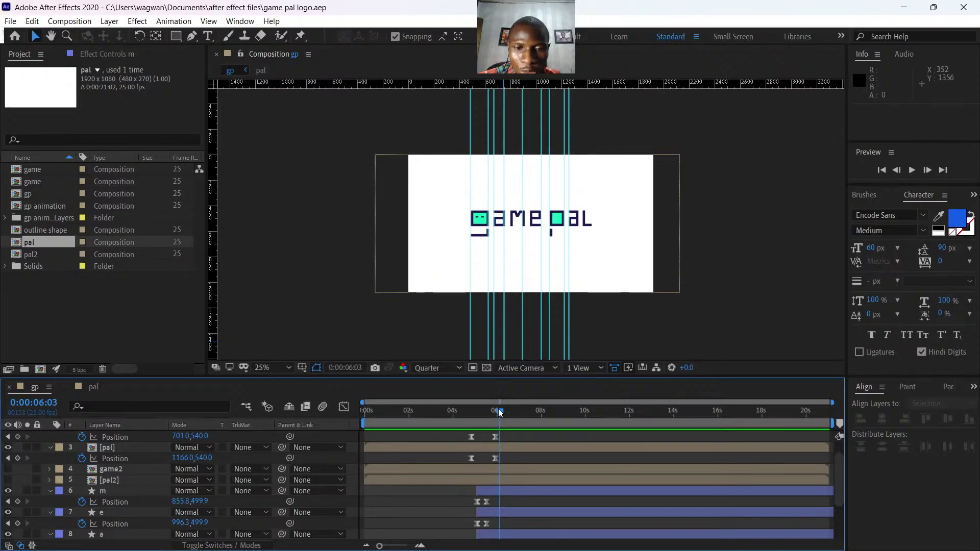
mouse_move(495, 416)
mouse_down()
mouse_move(465, 414)
mouse_move(500, 424)
mouse_up()
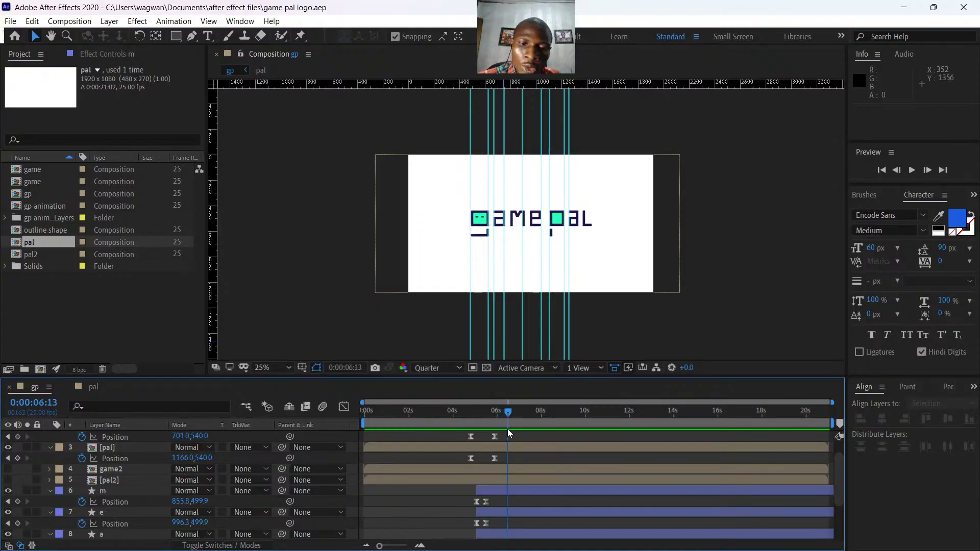
drag(505, 411, 484, 436)
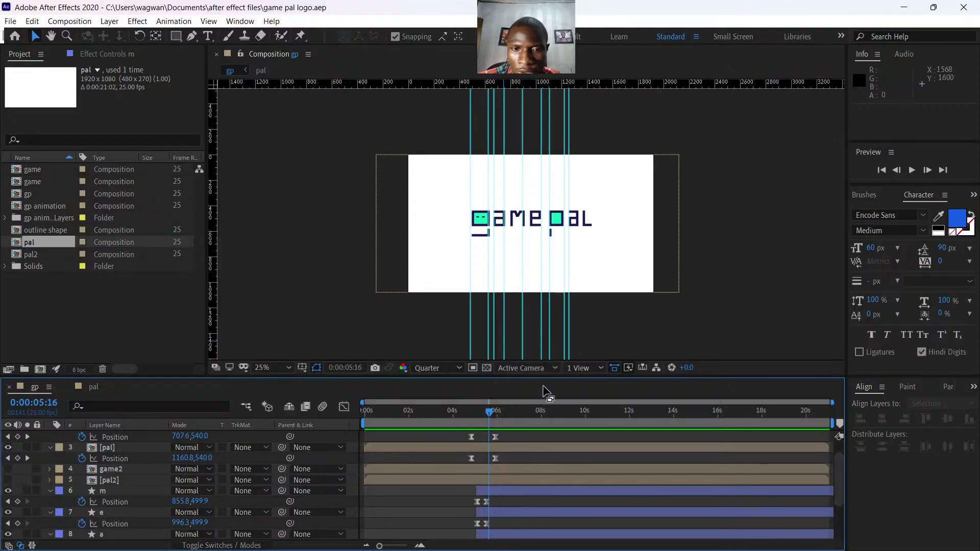
click(491, 331)
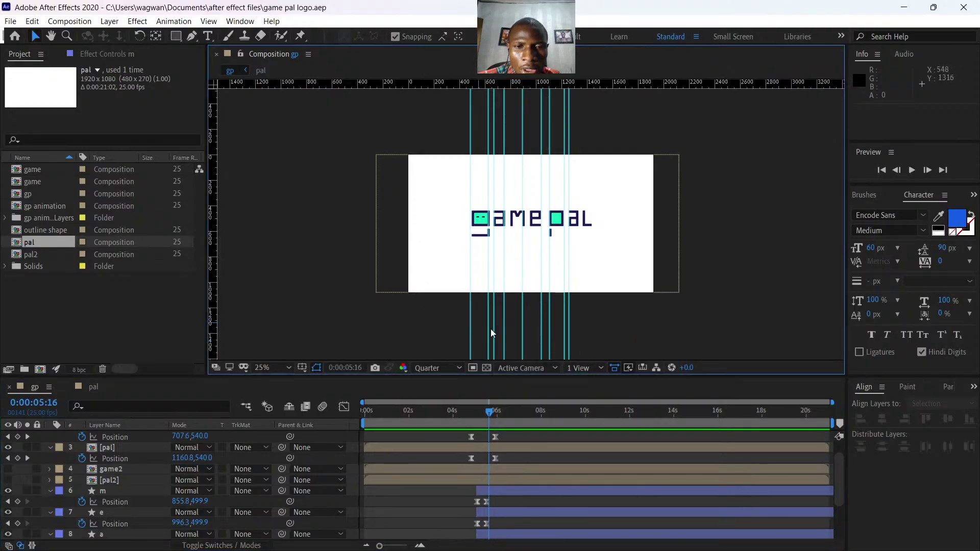
click(497, 410)
Rename the gp composition to "game pal logo animation" in its composition settings.
right_click(57, 308)
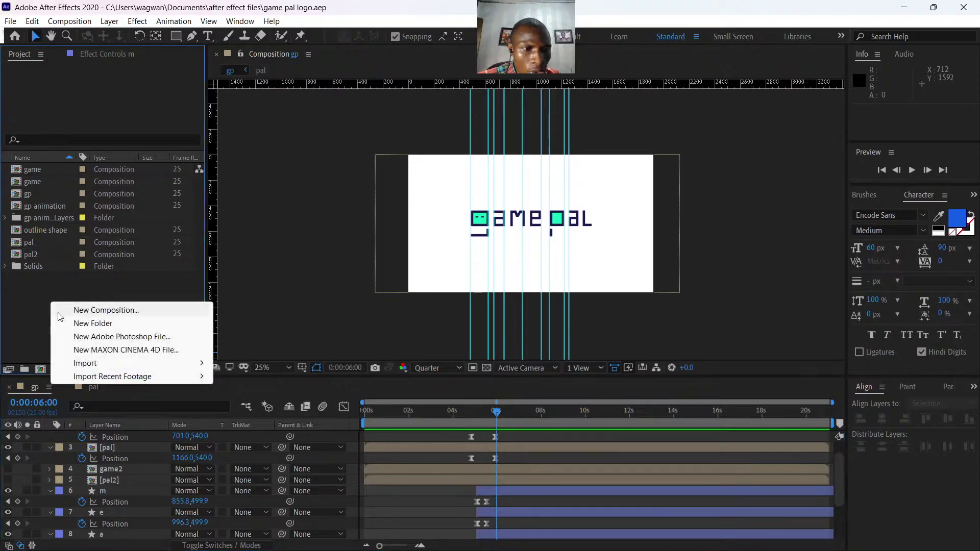
click(17, 318)
right_click(19, 475)
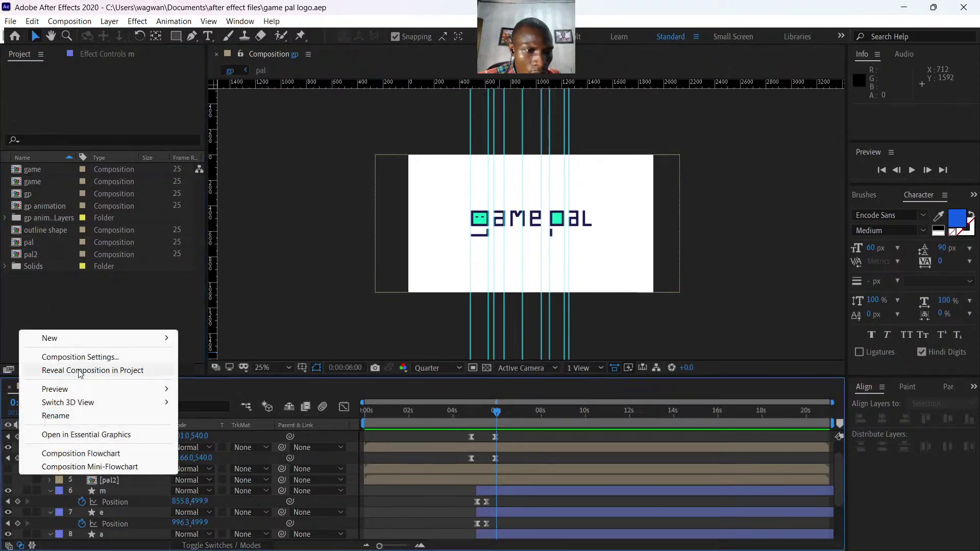
click(72, 356)
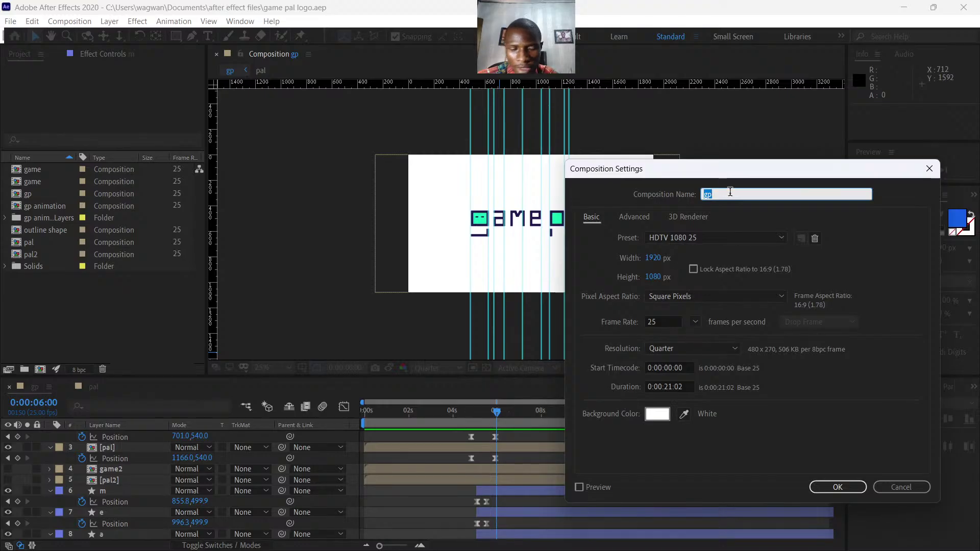
text(game)
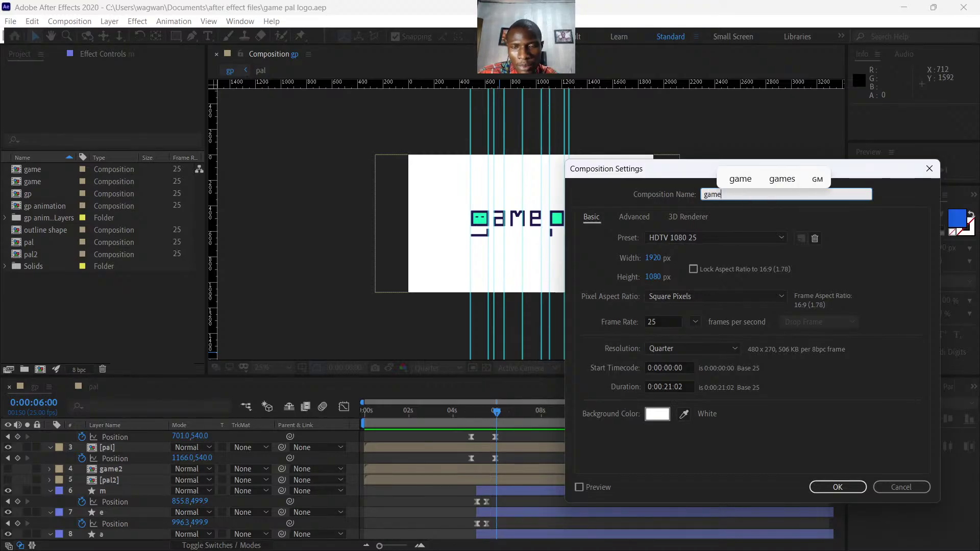
text( pal l)
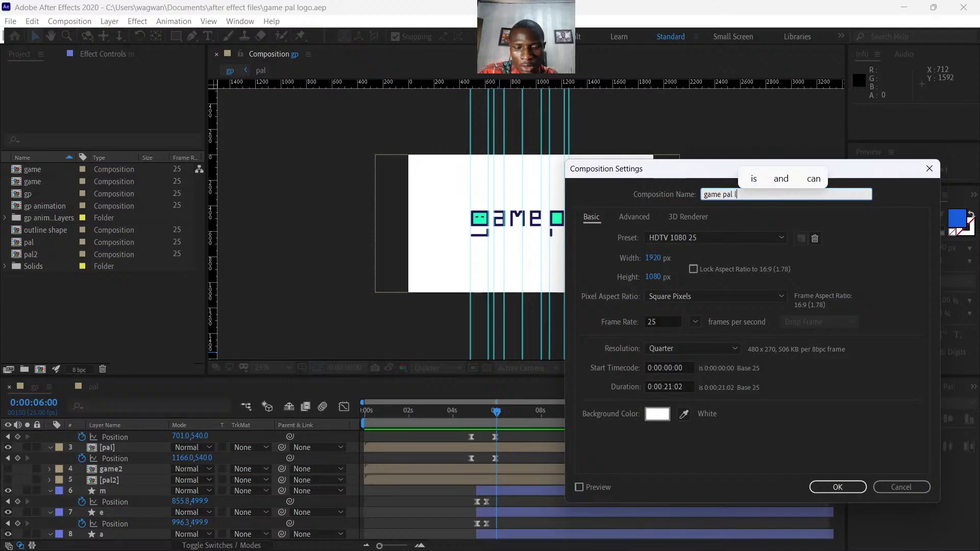
text(ogo animation)
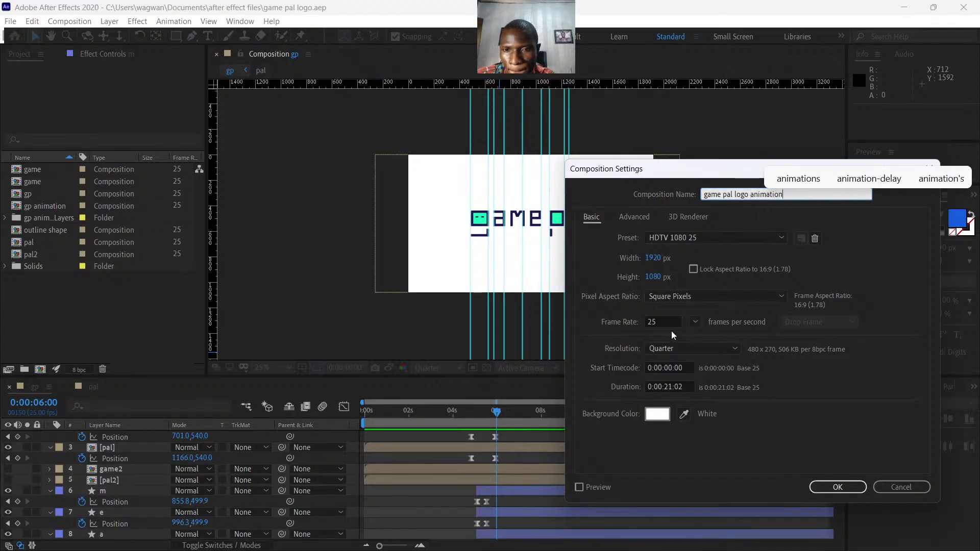
Set the composition's duration to 0:00:10:02, apply the settings and preview the shortened animation.
click(671, 388)
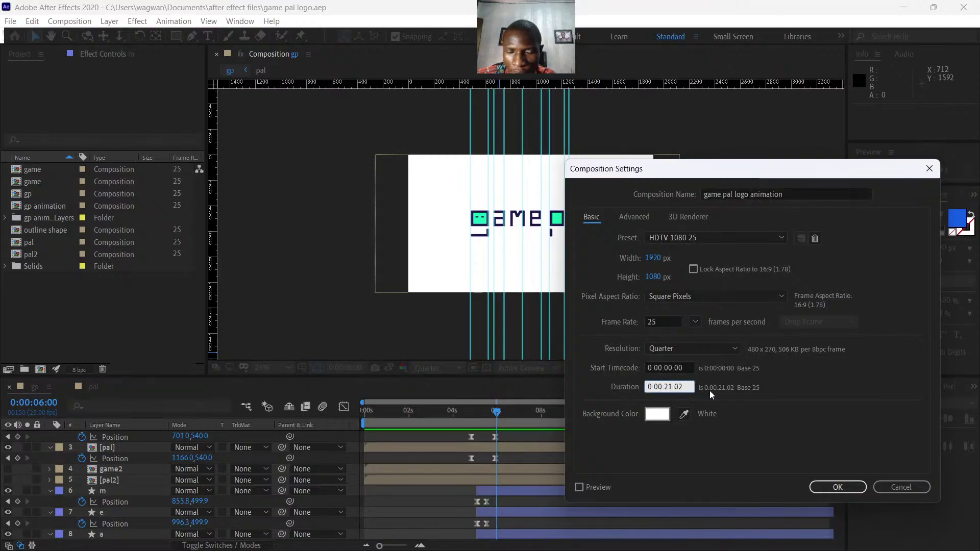
key(BackSpace)
key(BackSpace)
key(BackSpace)
text(10)
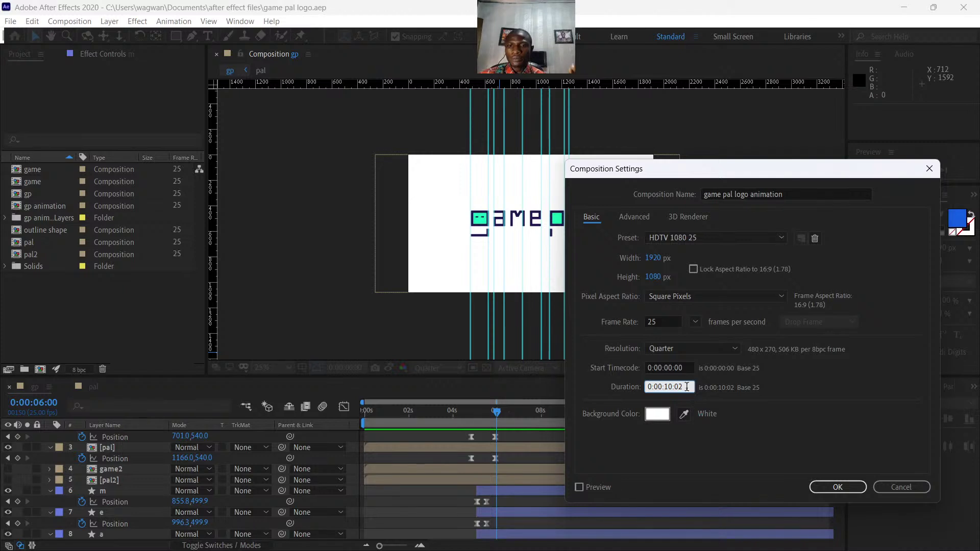
click(831, 489)
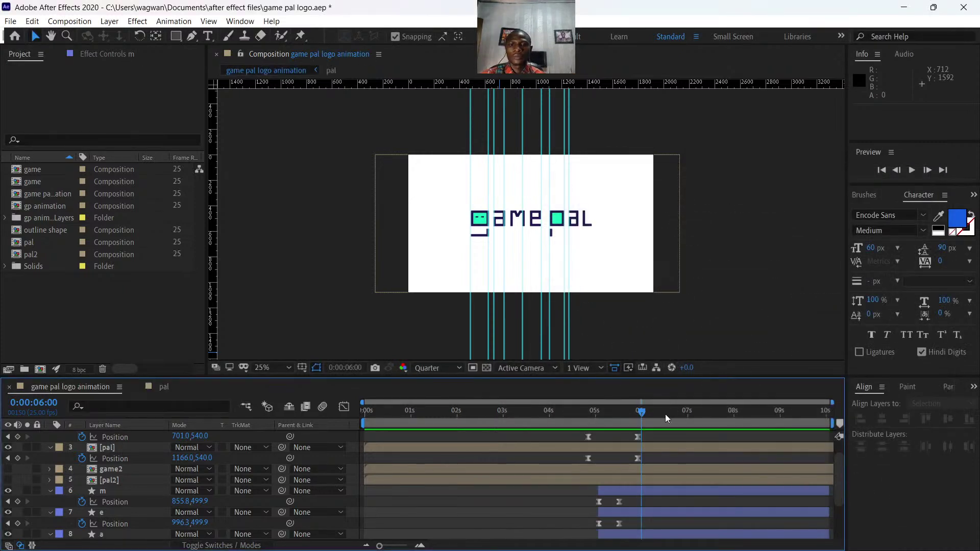
key(space)
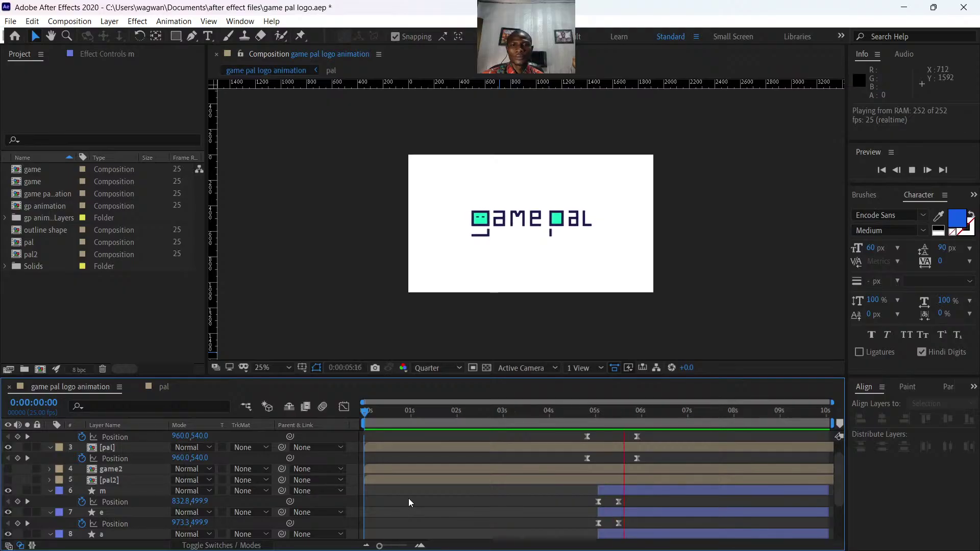
key(space)
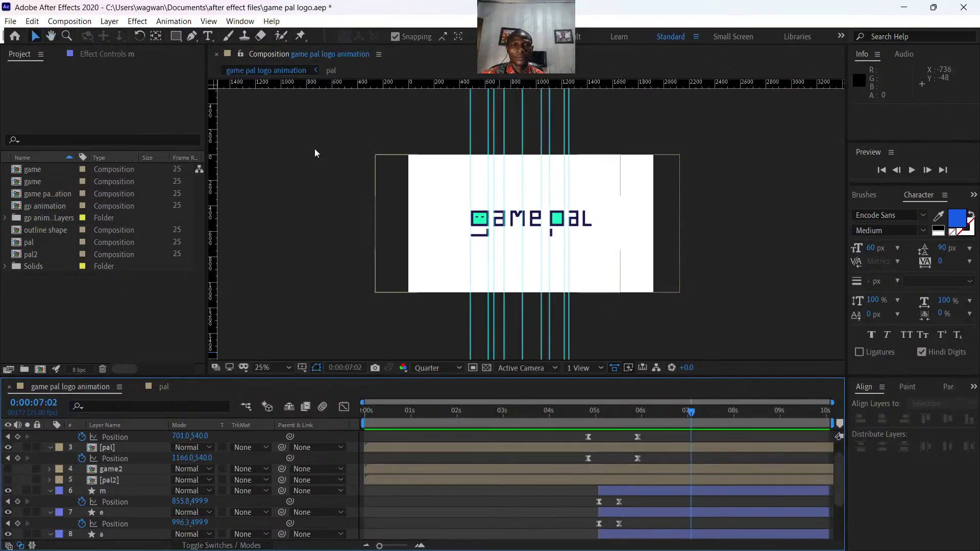
Export the game pal logo animation composition to the Adobe Media Encoder queue.
click(11, 22)
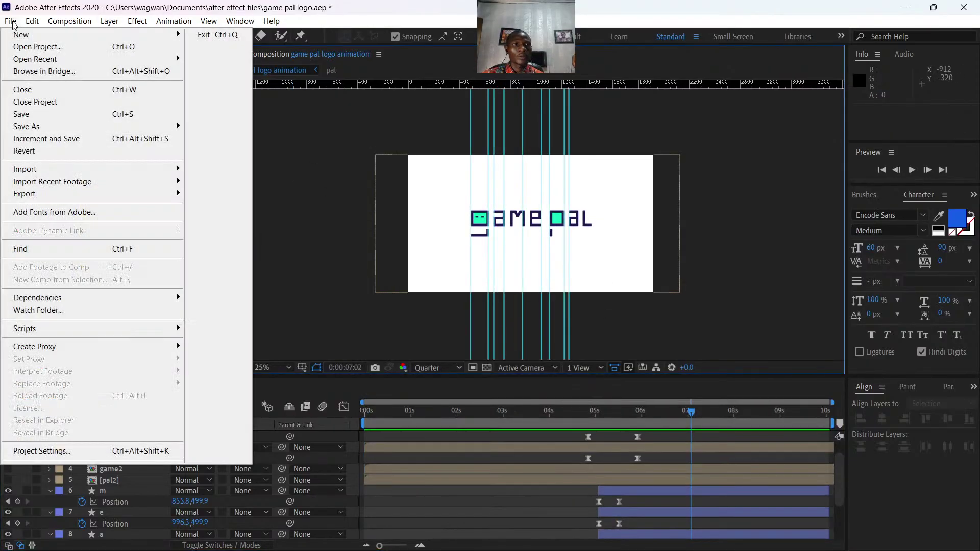
mouse_move(41, 194)
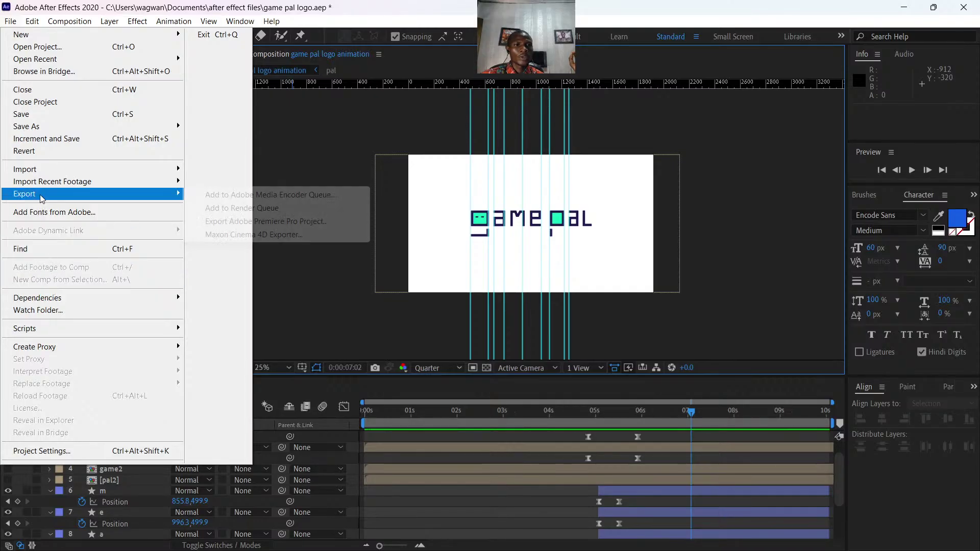
click(305, 197)
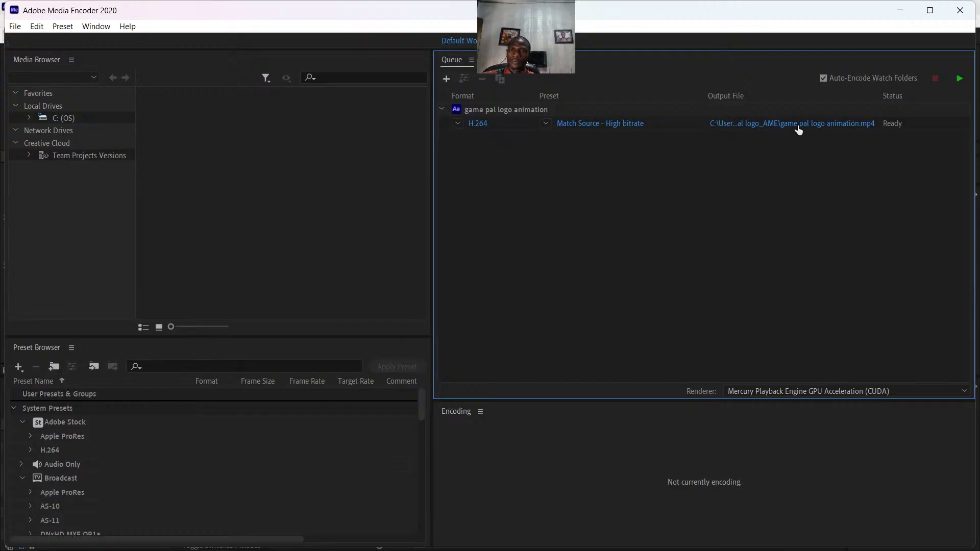
Set the output location of game pal logo animation.mp4 to the Desktop and encode the queued H.264 video.
click(798, 127)
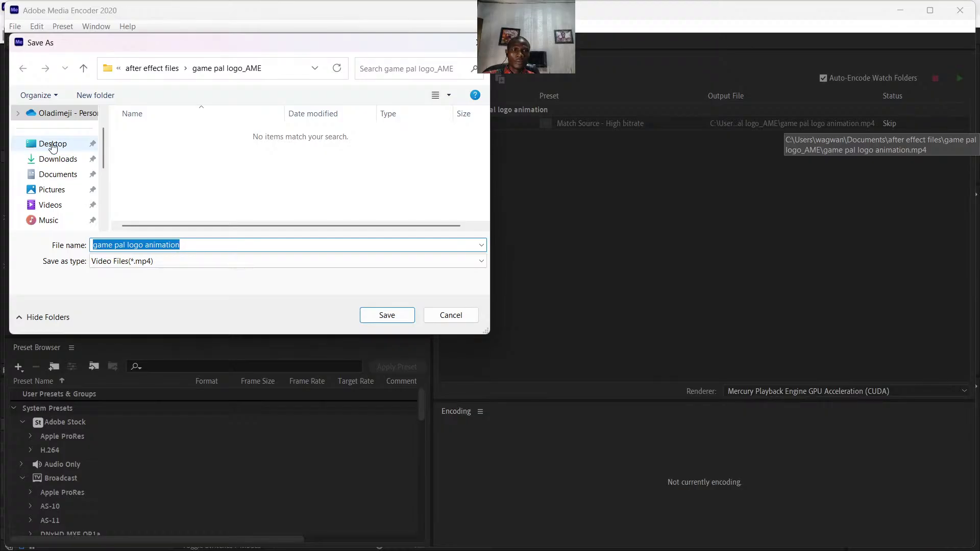
click(53, 145)
click(390, 314)
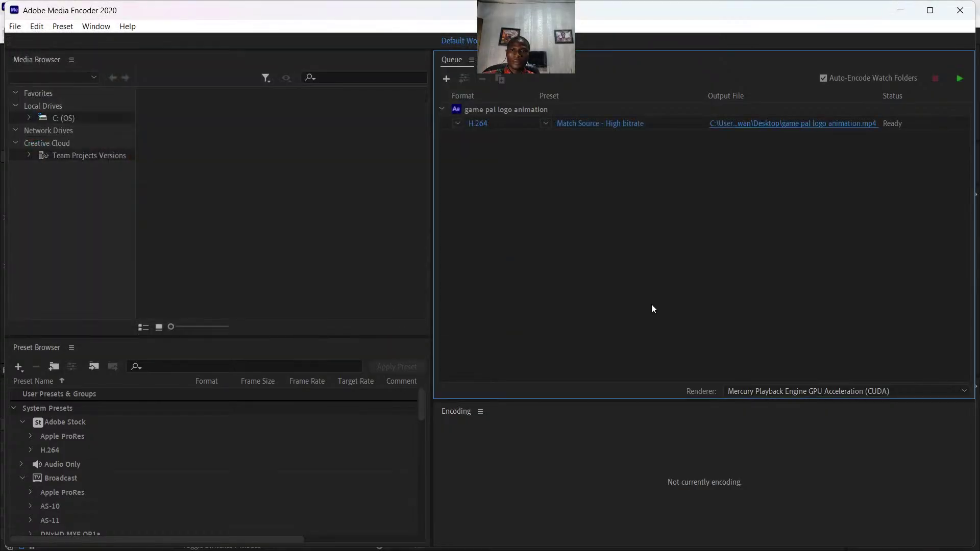
click(960, 79)
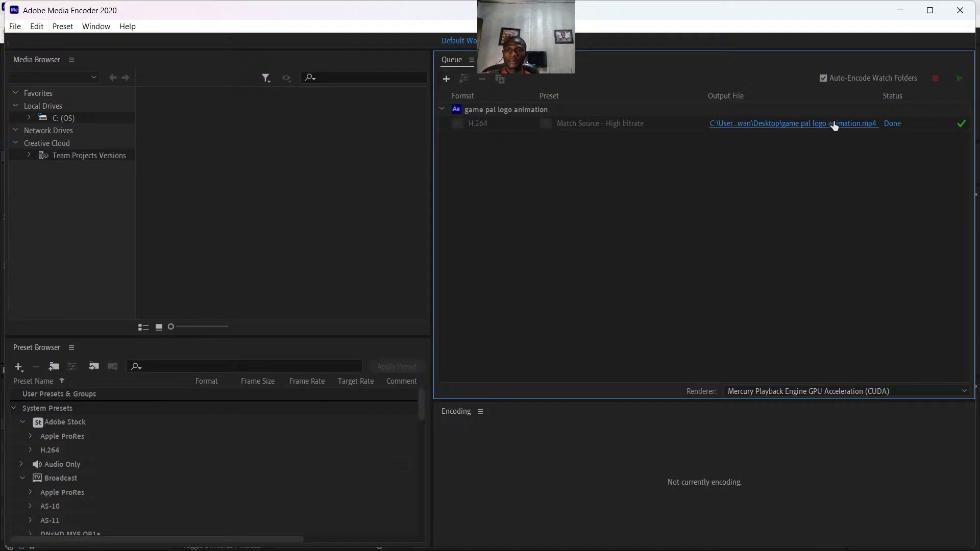
Open the rendered game pal logo animation video from its output folder, watch it full screen and close the player.
click(834, 126)
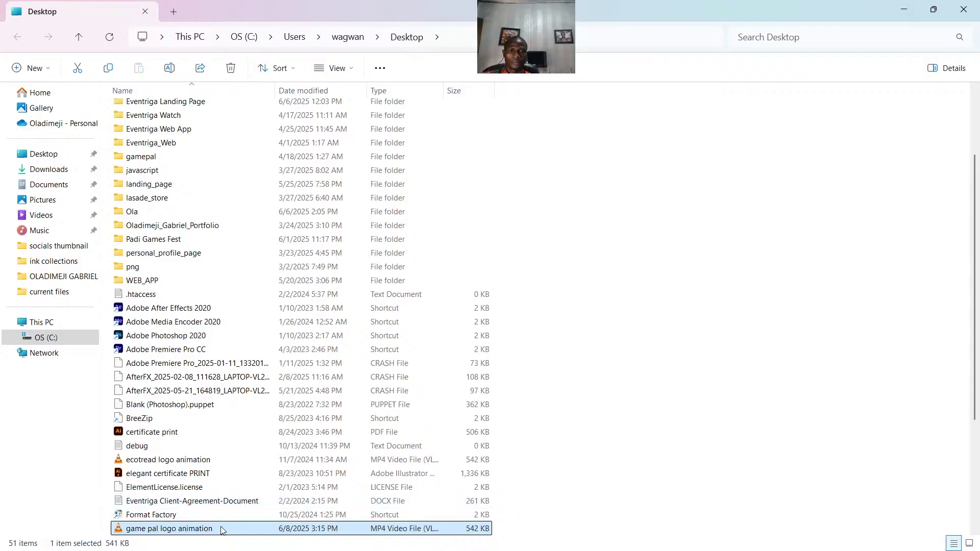
double_click(221, 530)
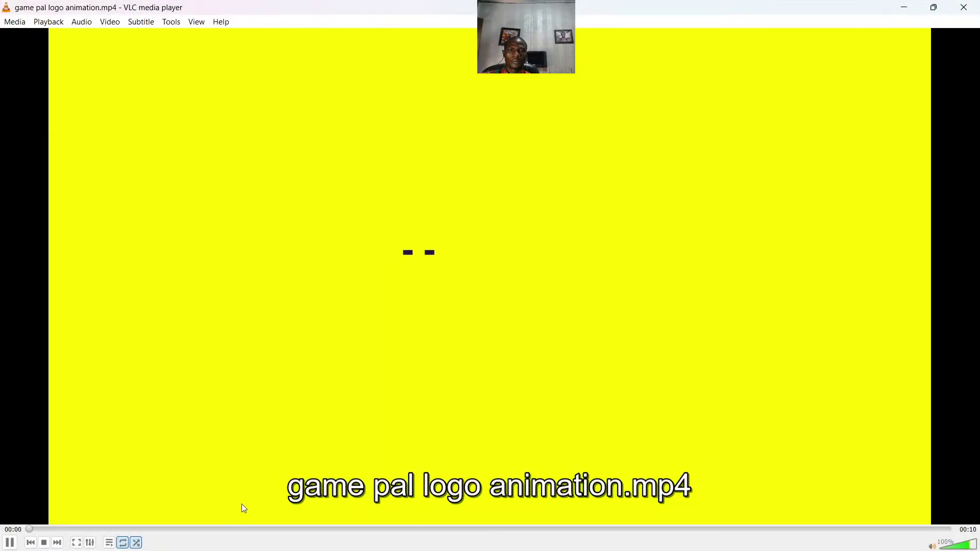
double_click(241, 386)
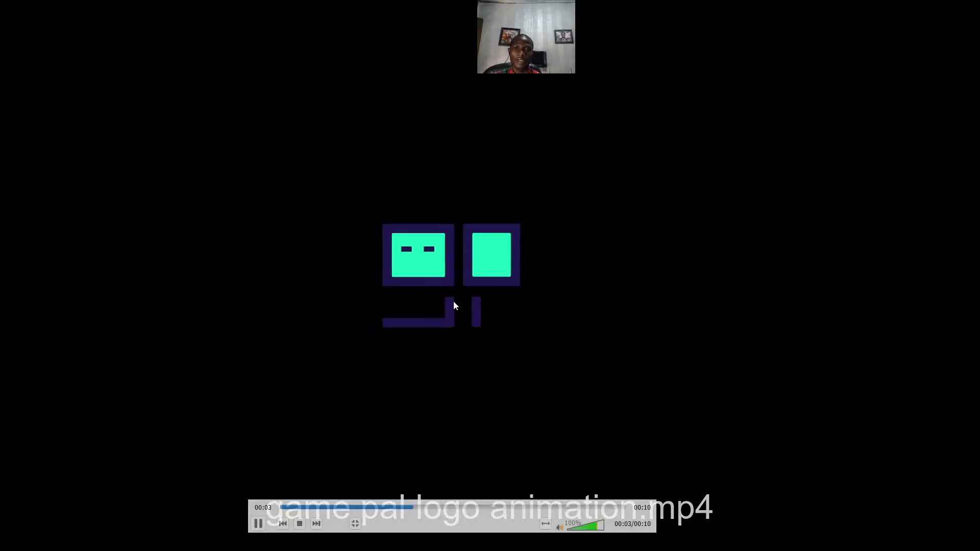
double_click(758, 164)
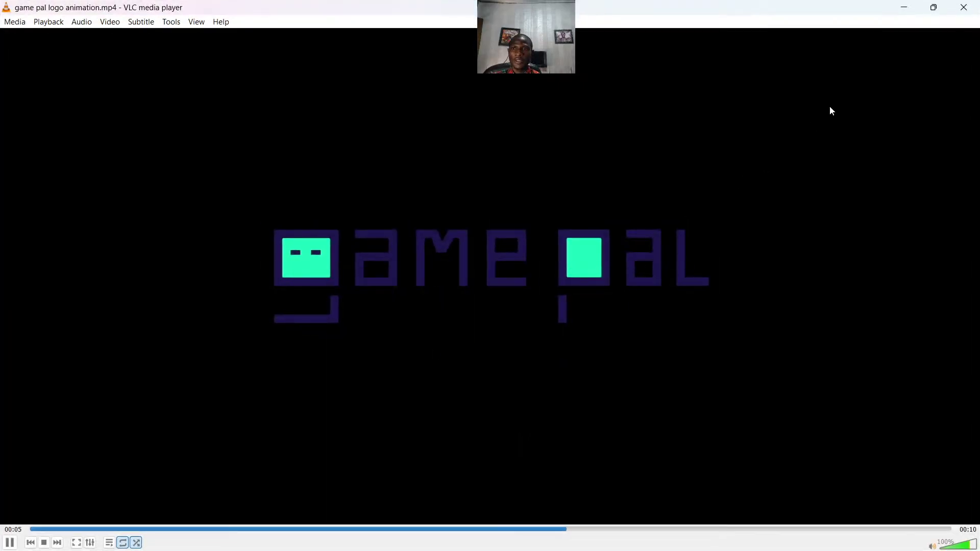
click(965, 8)
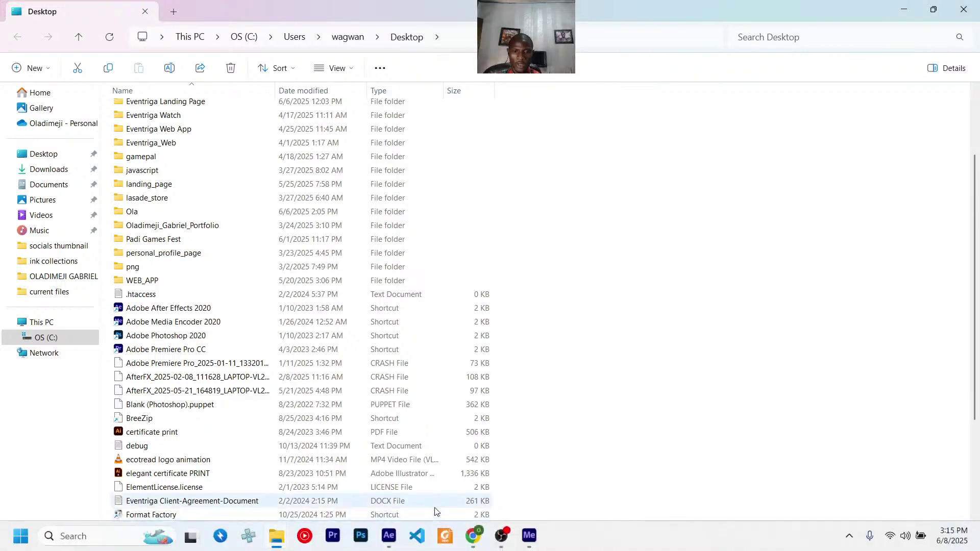
Switch back to After Effects and create a solid named "white bg" with the colour FFFFFF.
click(390, 536)
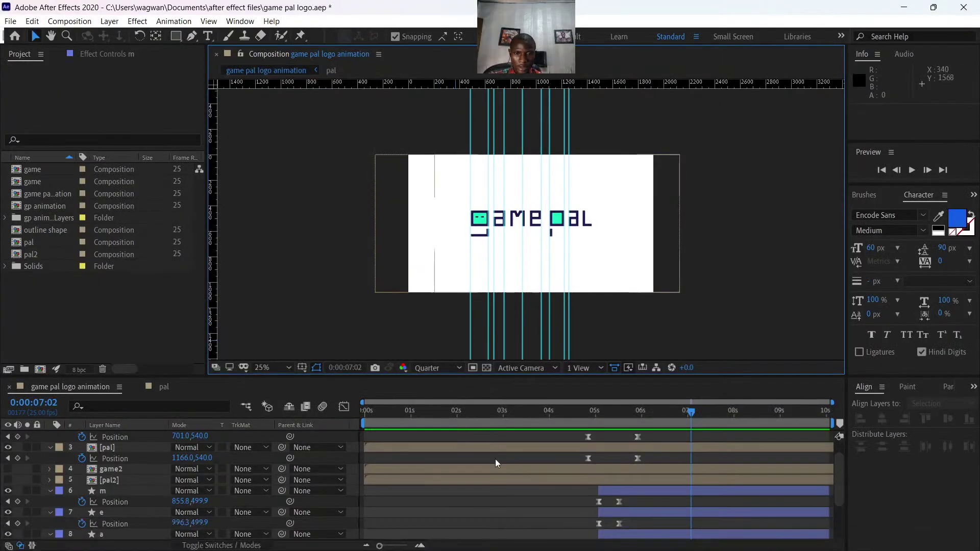
click(455, 536)
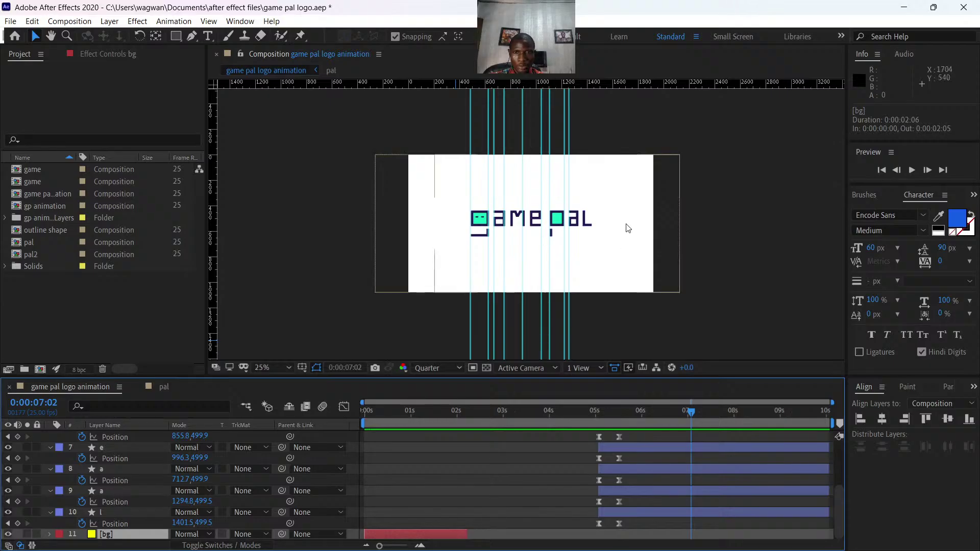
click(663, 245)
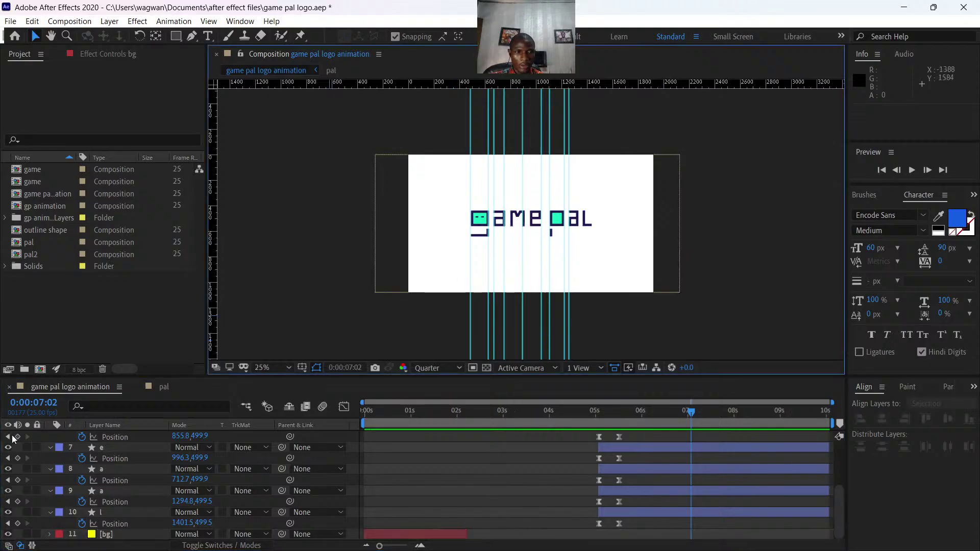
right_click(45, 439)
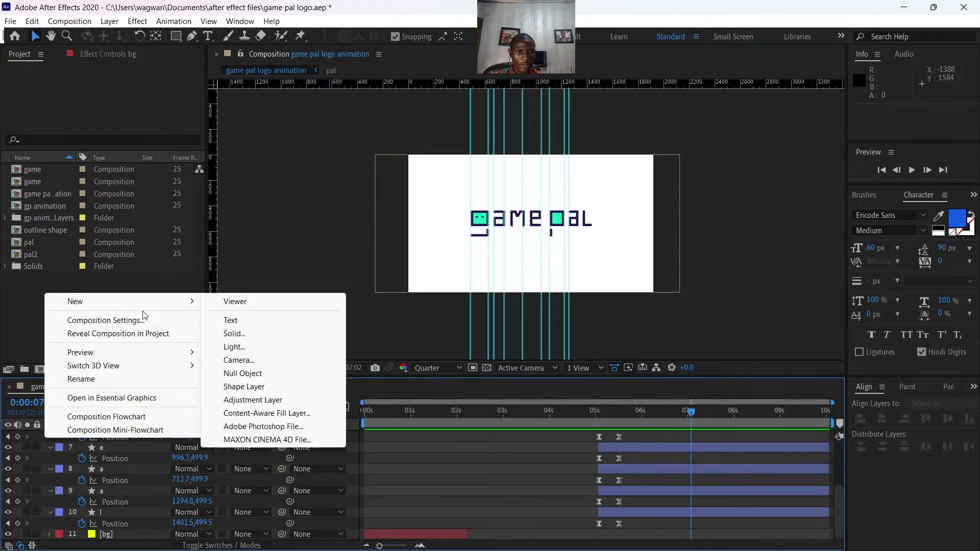
click(235, 334)
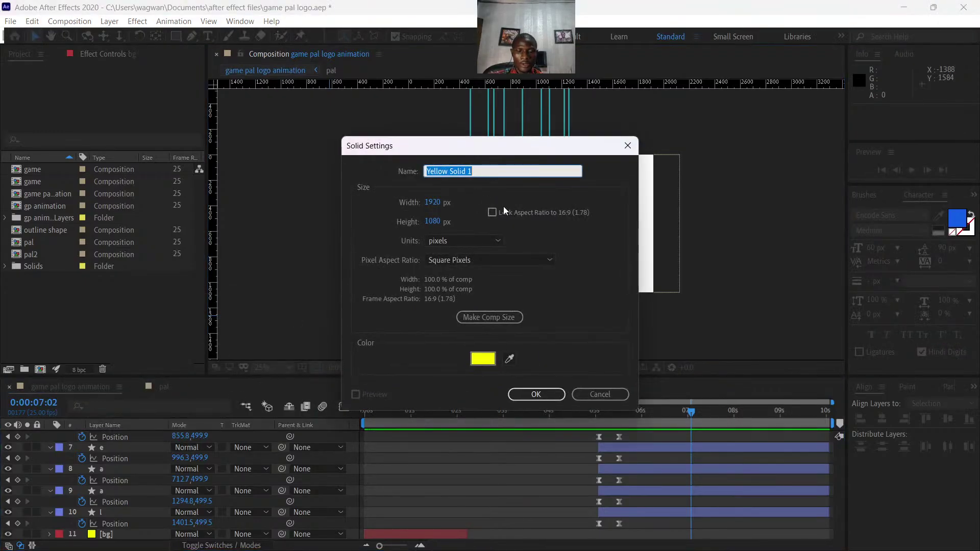
text(white )
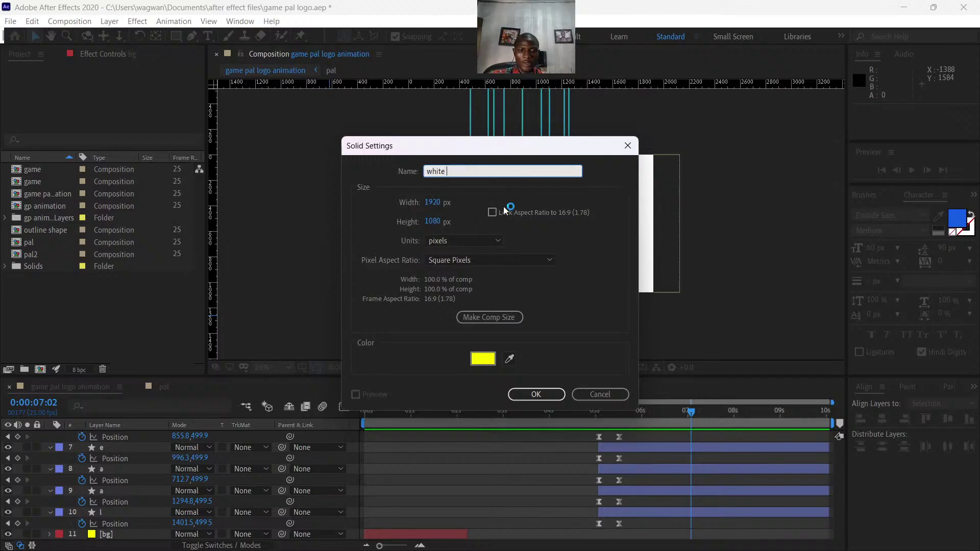
text(bg)
click(483, 358)
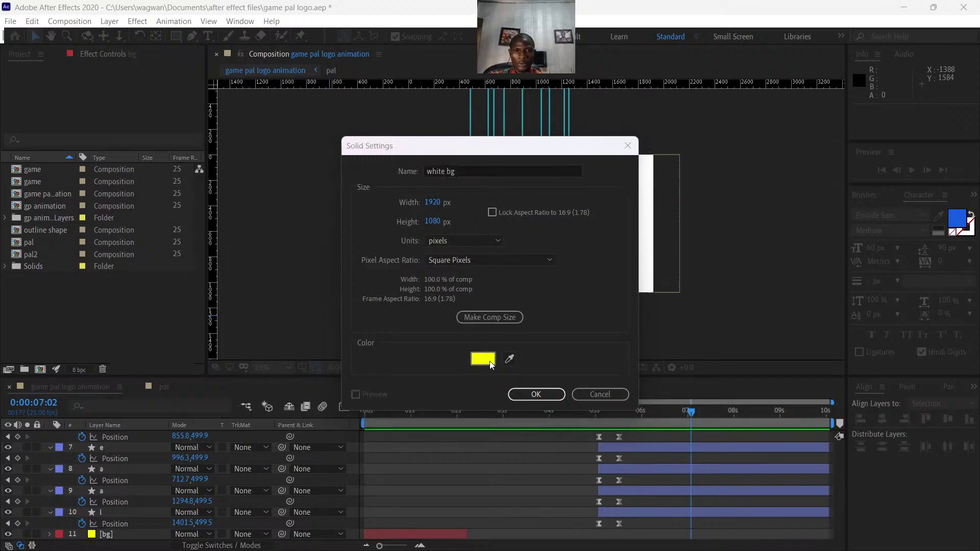
drag(636, 358, 600, 344)
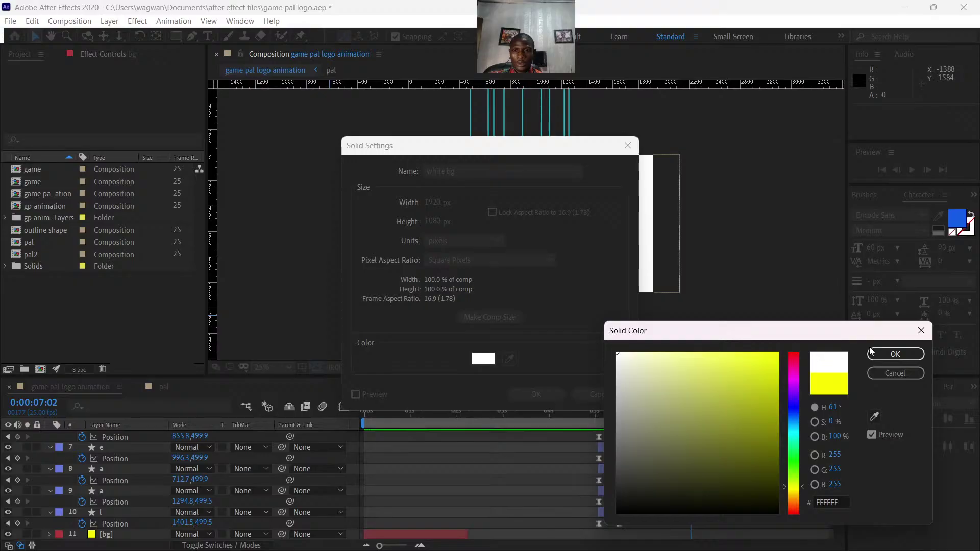
click(886, 353)
click(560, 393)
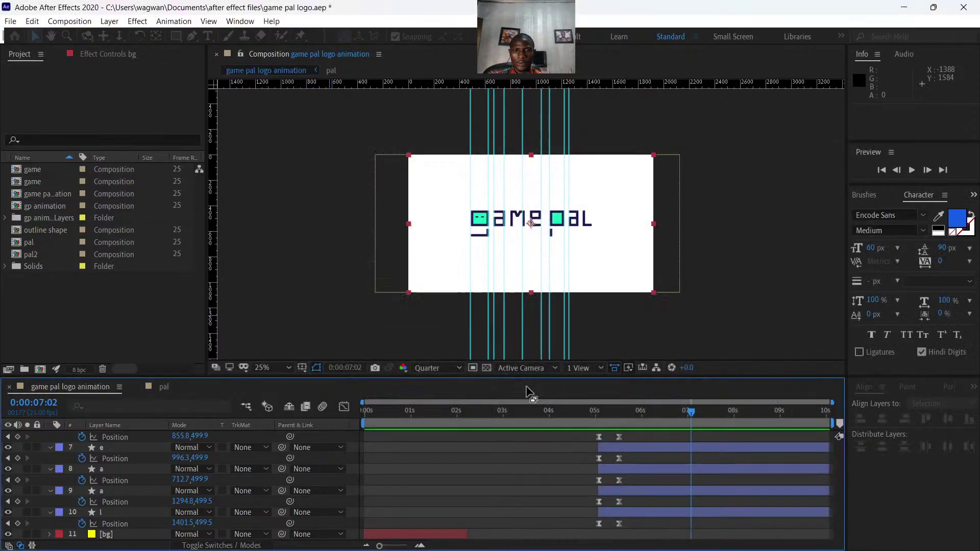
Place the white bg layer directly above the bg layer and shift its start to 0:00:02:06, where bg ends.
click(144, 435)
drag(145, 435, 132, 532)
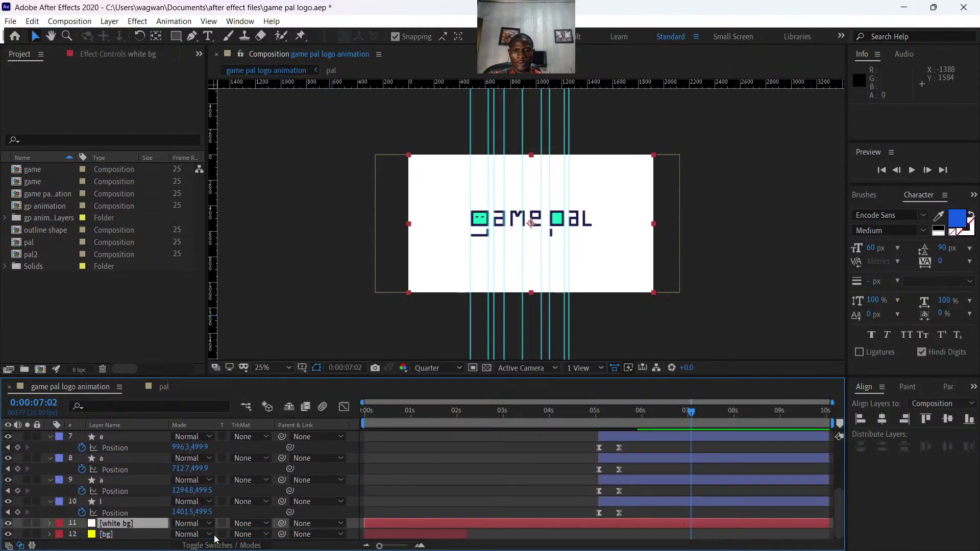
drag(388, 525, 489, 525)
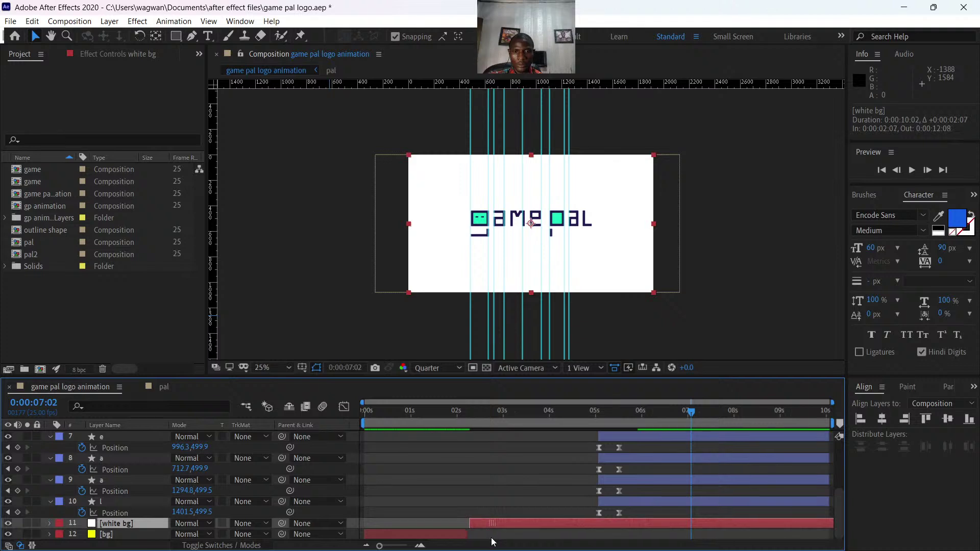
Check the background change between frames 0:00:02:05 and 0:00:02:06, and save the project.
click(466, 412)
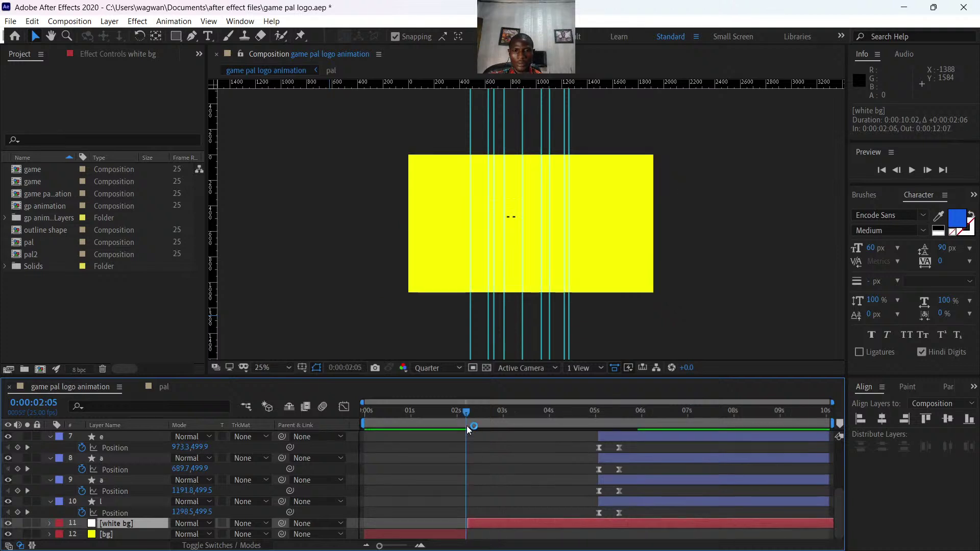
mouse_move(465, 414)
mouse_down()
mouse_move(474, 414)
mouse_move(467, 422)
mouse_up()
key(ctrl+s)
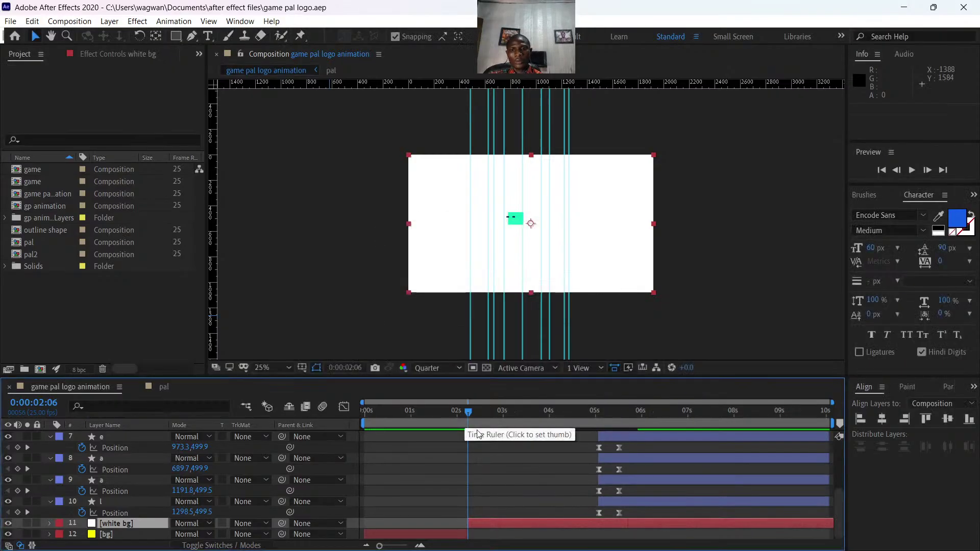
Send the game pal logo animation composition to the Adobe Media Encoder queue.
click(311, 208)
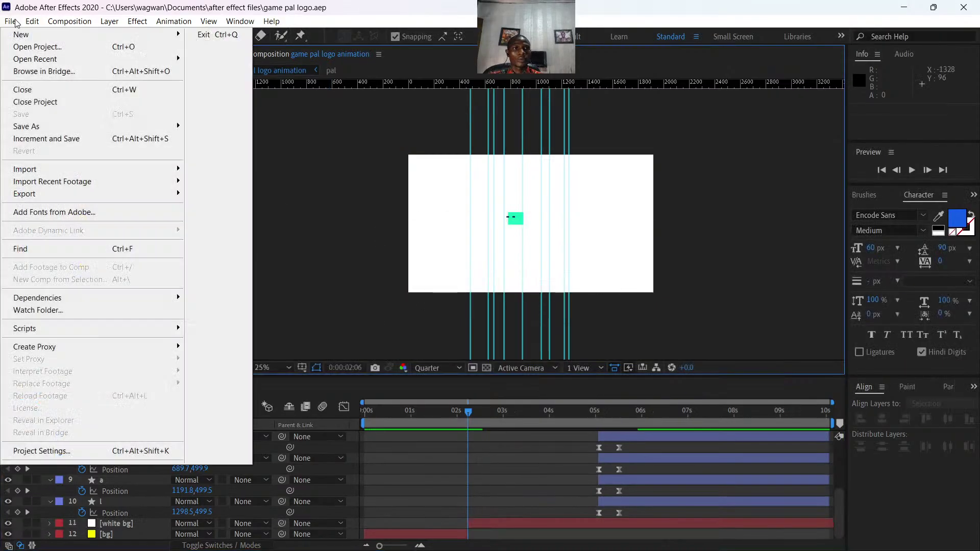
click(10, 21)
mouse_move(134, 195)
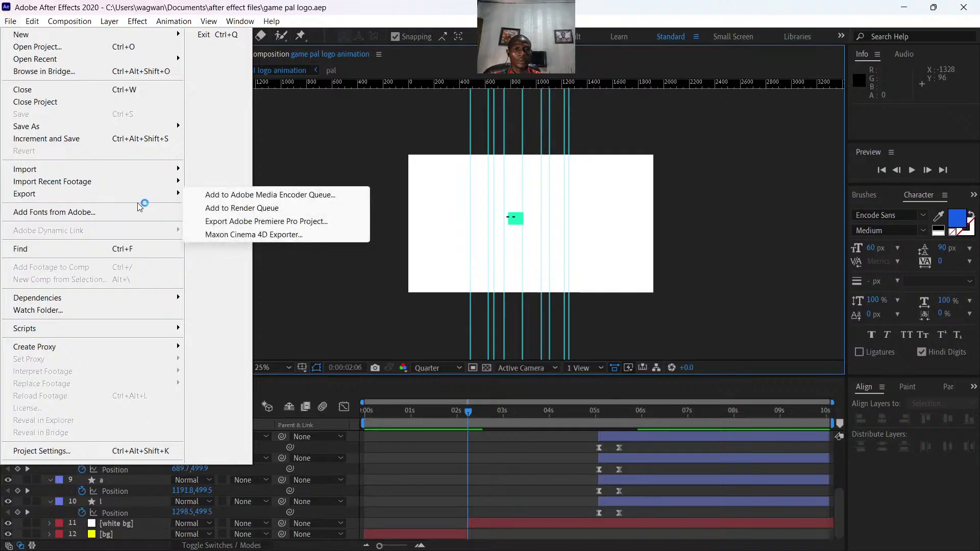
click(299, 196)
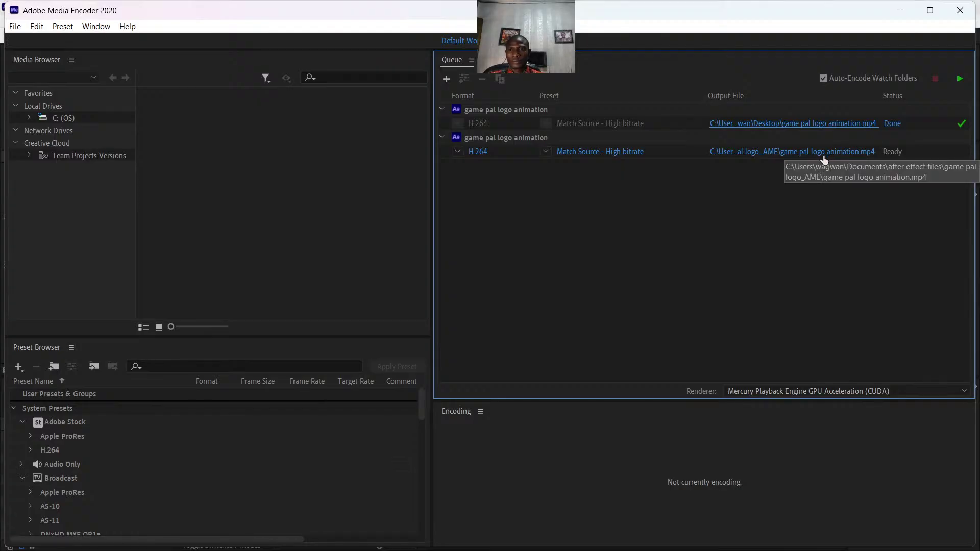
Set the newly queued item's output to the Desktop as game pal logo animation, replace the existing file, and start the encode.
click(822, 155)
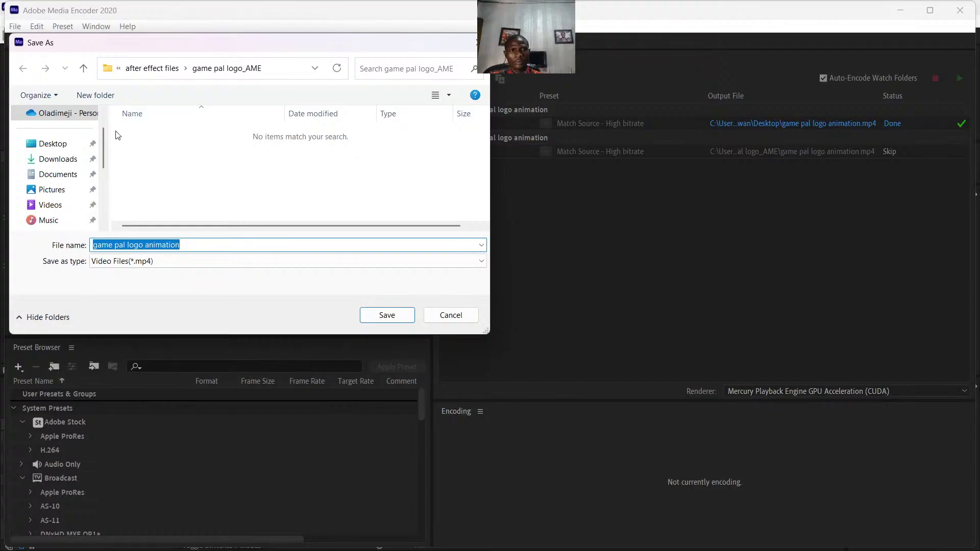
click(53, 144)
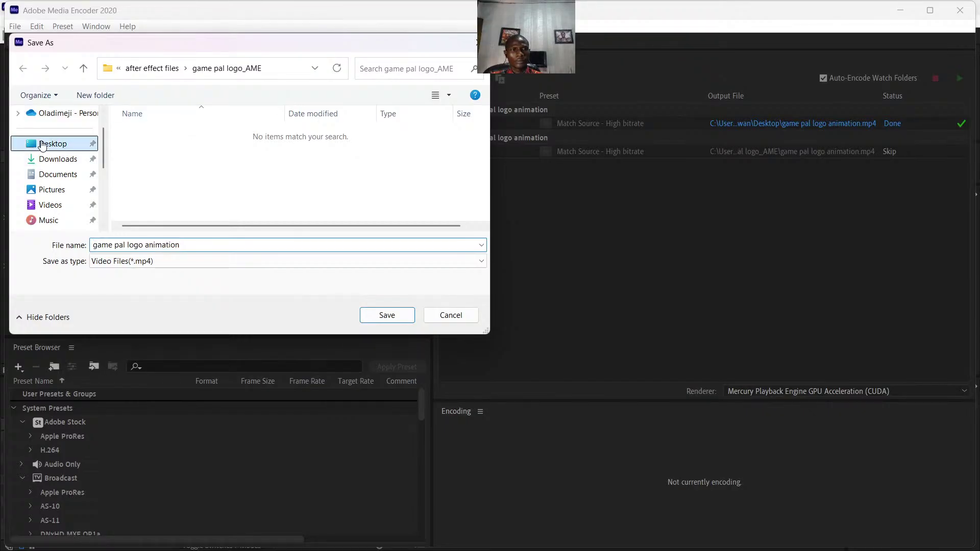
click(387, 317)
click(302, 208)
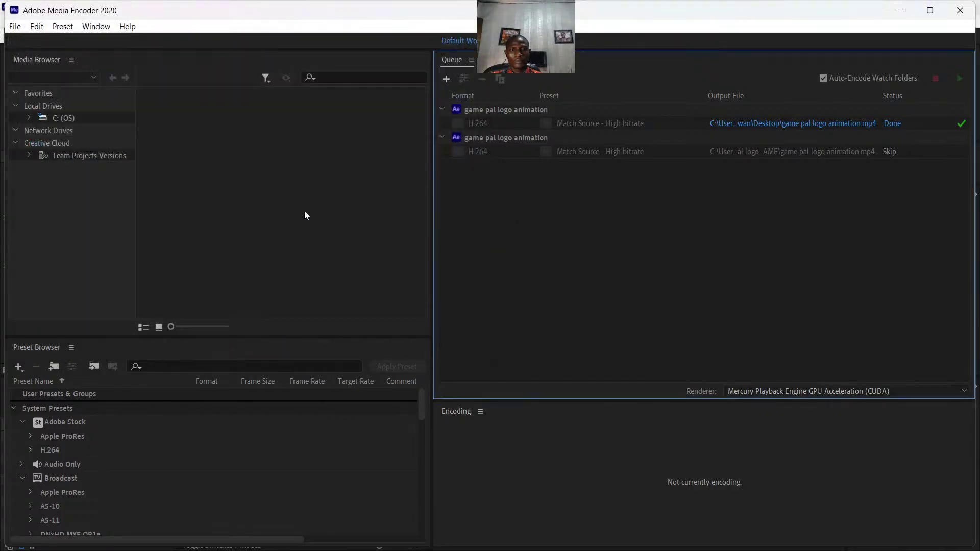
click(960, 78)
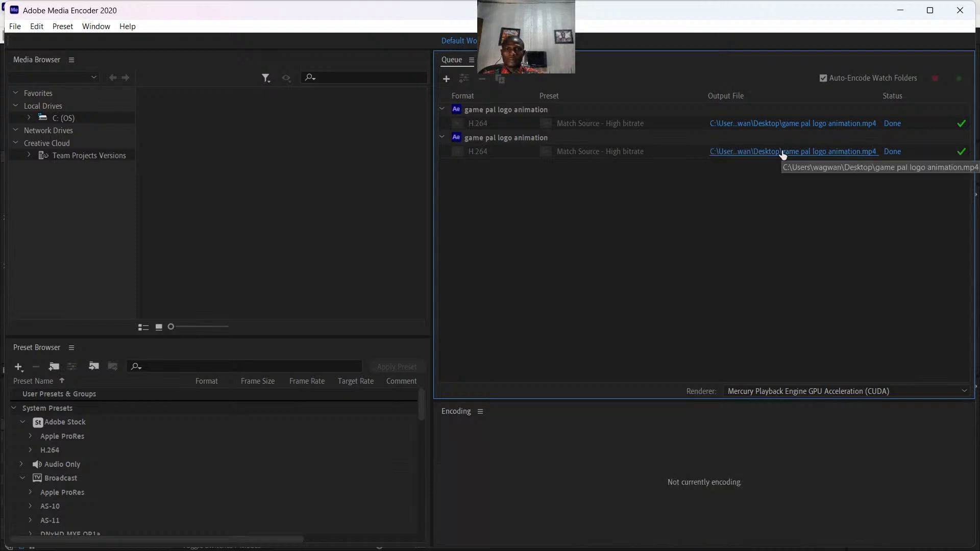
Open the newly rendered game pal logo animation video from its output folder and watch it full screen.
click(856, 152)
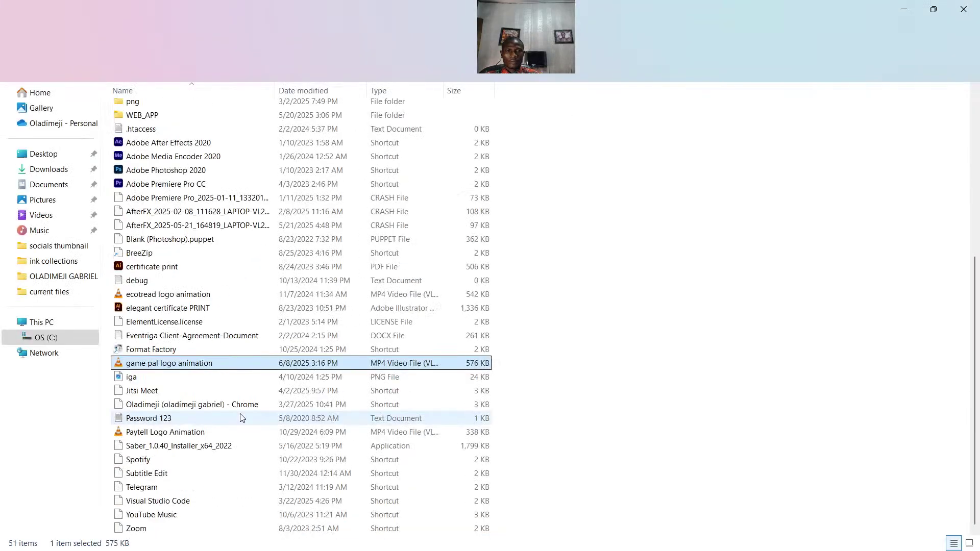
double_click(174, 366)
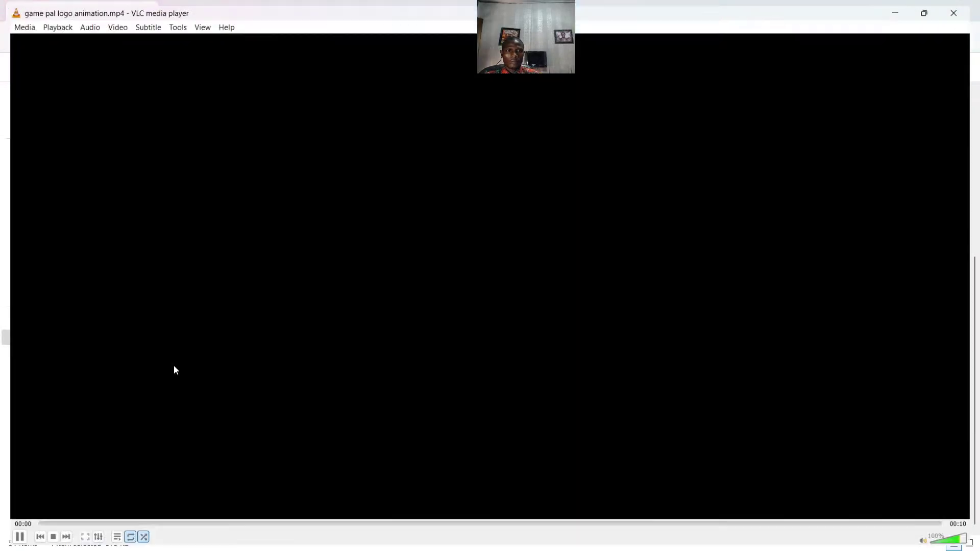
double_click(170, 317)
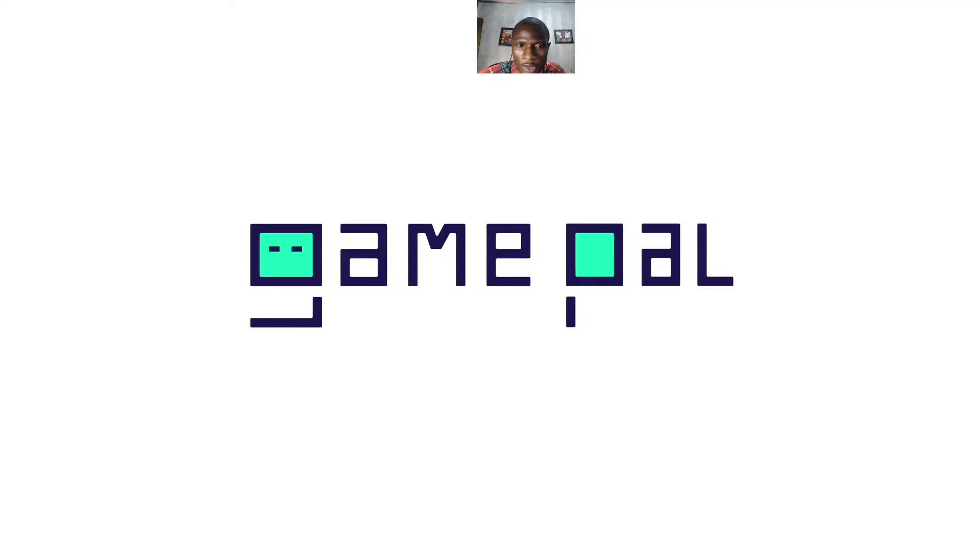
mouse_move(686, 269)
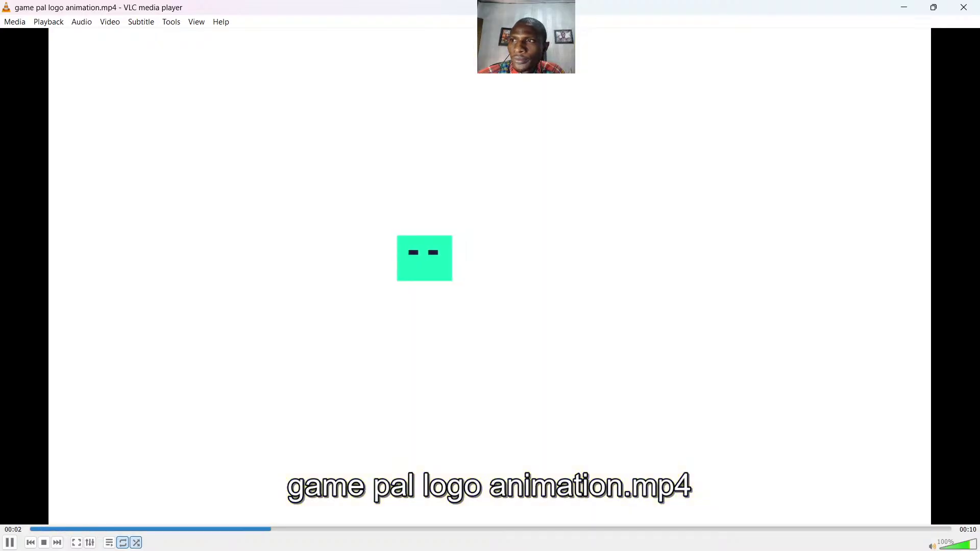
Switch to YouTube Studio in Chrome and end the live stream, confirming the choice.
mouse_move(502, 549)
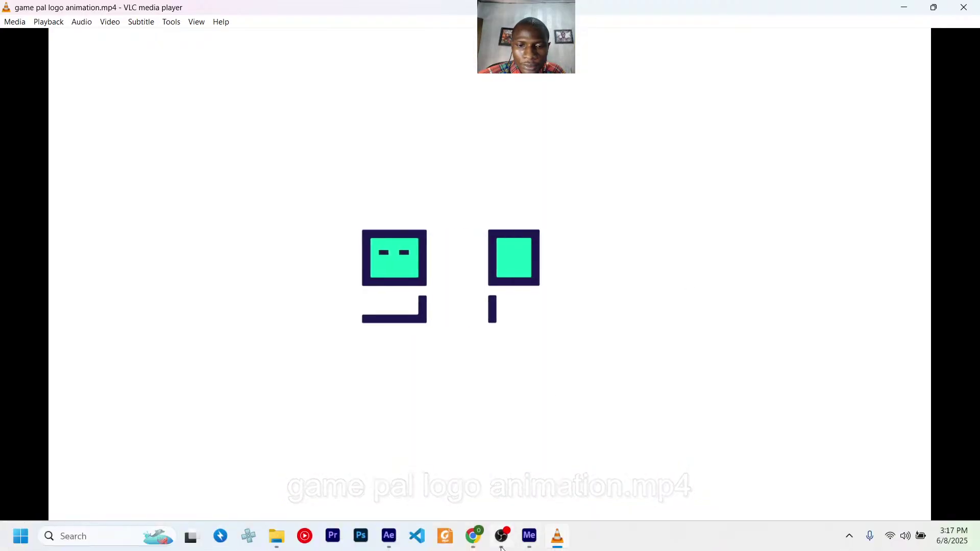
click(474, 536)
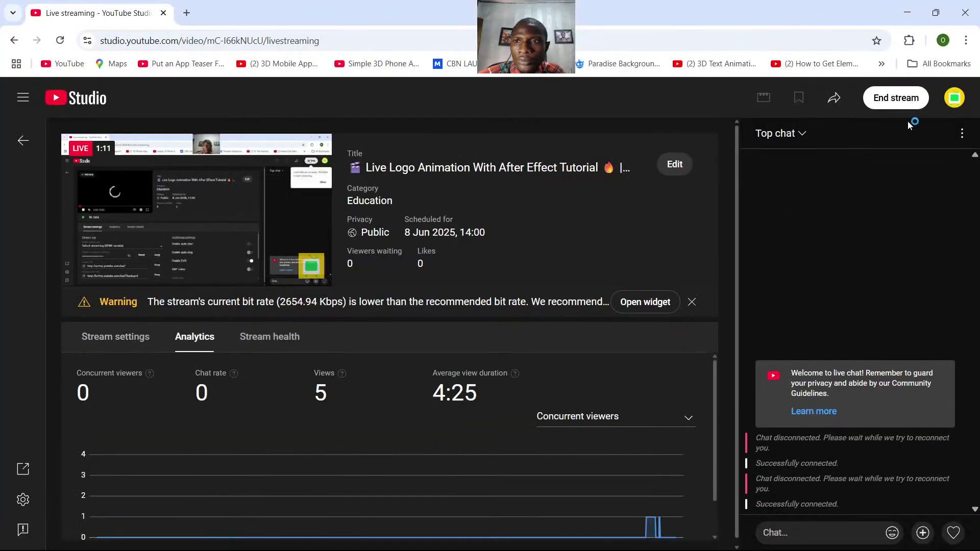
click(894, 102)
click(597, 364)
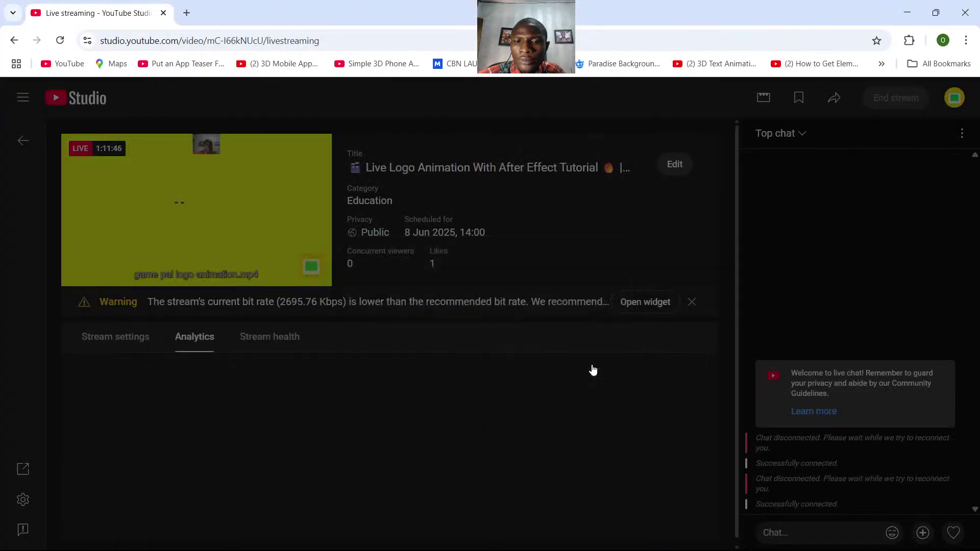